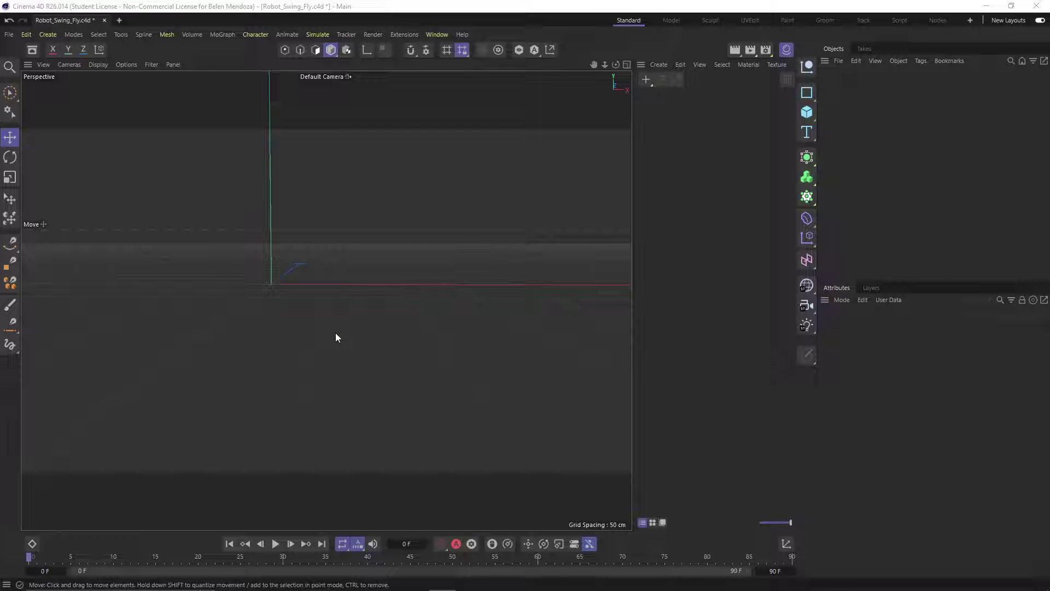
# - Add a standard sphere with a 100 cm radius at the scene origin
pyautogui.keyDown('alt'); pyautogui.moveTo(303, 302); pyautogui.dragTo(277, 316); pyautogui.keyUp('alt')
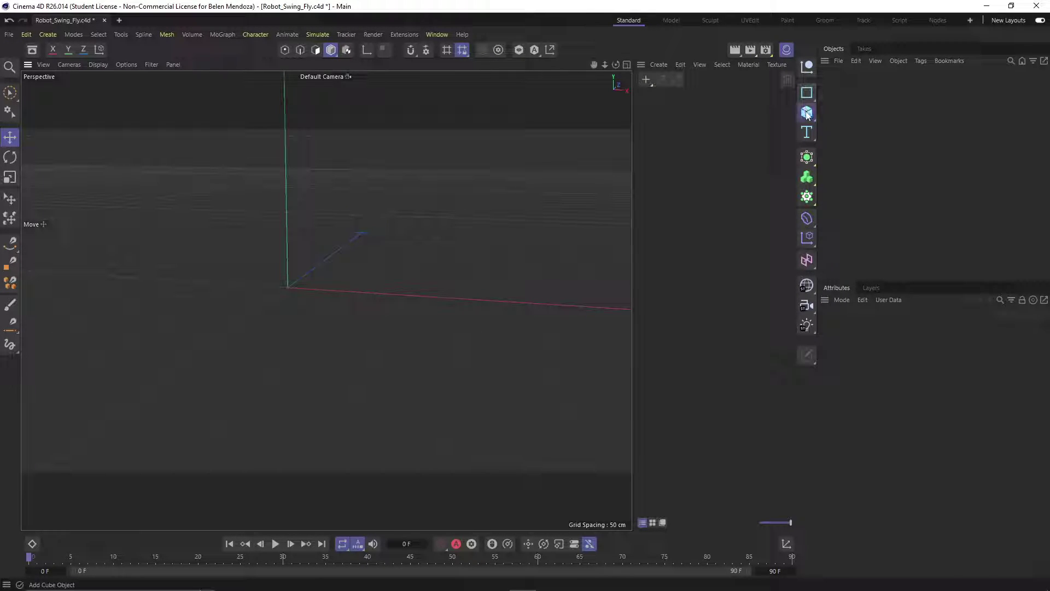
pyautogui.moveTo(806, 114); pyautogui.dragTo(909, 172)
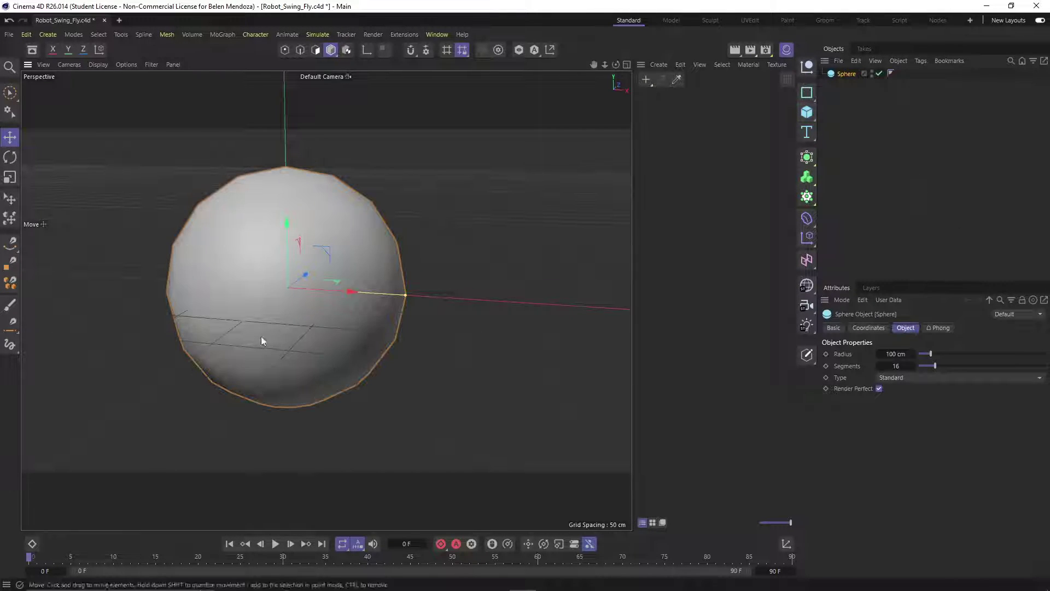
pyautogui.keyDown('alt'); pyautogui.moveTo(403, 331); pyautogui.dragTo(418, 312); pyautogui.keyUp('alt')
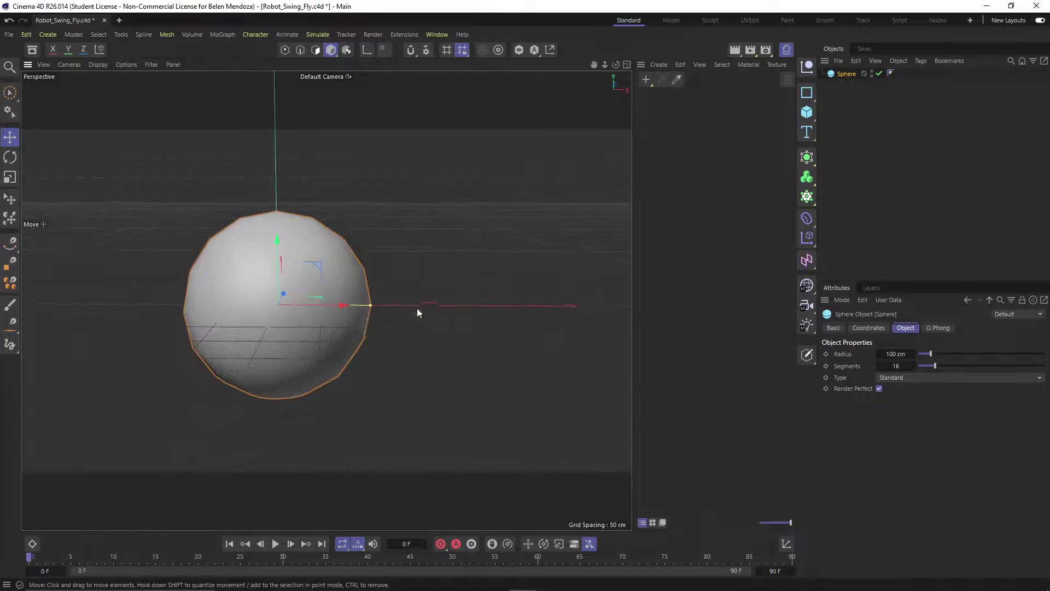
# - Duplicate the sphere along the X axis and set the copy's X position to 100 cm
pyautogui.keyDown('ctrl'); pyautogui.moveTo(340, 305); pyautogui.dragTo(361, 304); pyautogui.keyUp('ctrl')
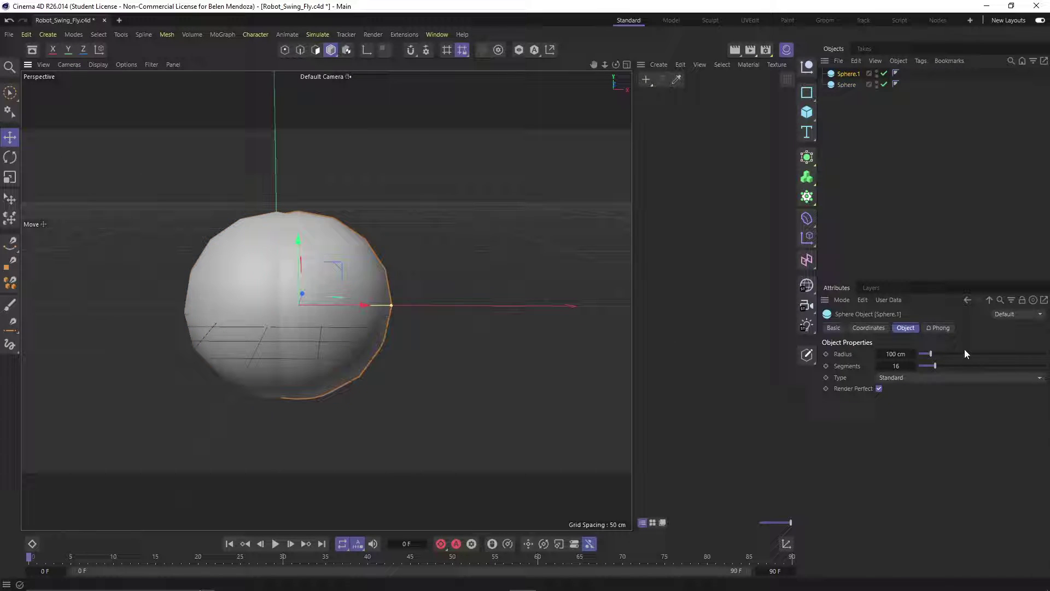
pyautogui.click(868, 328)
pyautogui.click(873, 368)
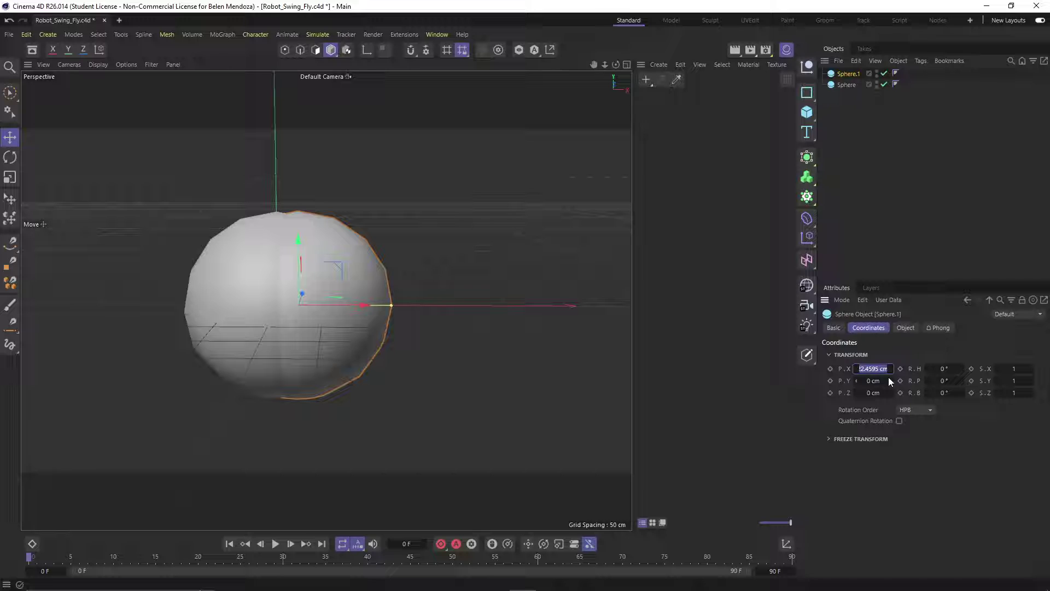
pyautogui.write('100')
pyautogui.press('Return')
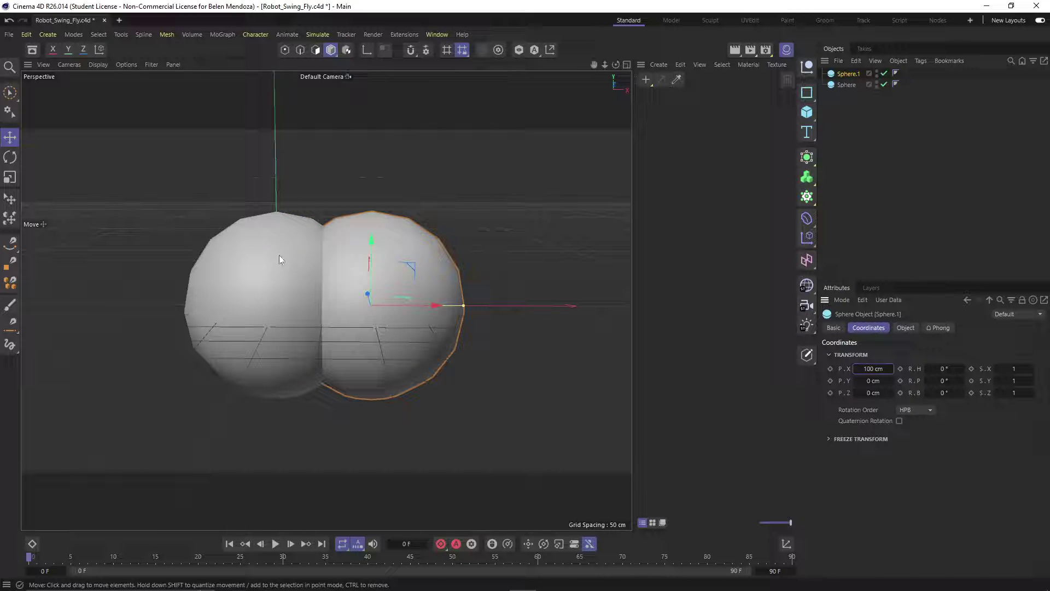
# - Show all four views and reduce the duplicated sphere's radius to 25 cm
pyautogui.middleClick(355, 376)
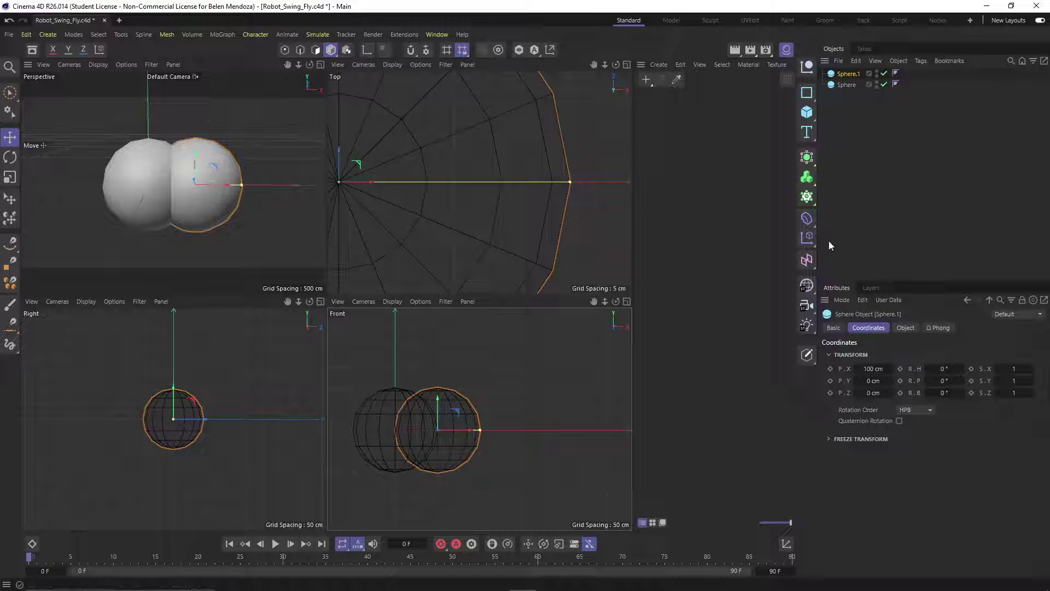
pyautogui.click(905, 328)
pyautogui.click(897, 354)
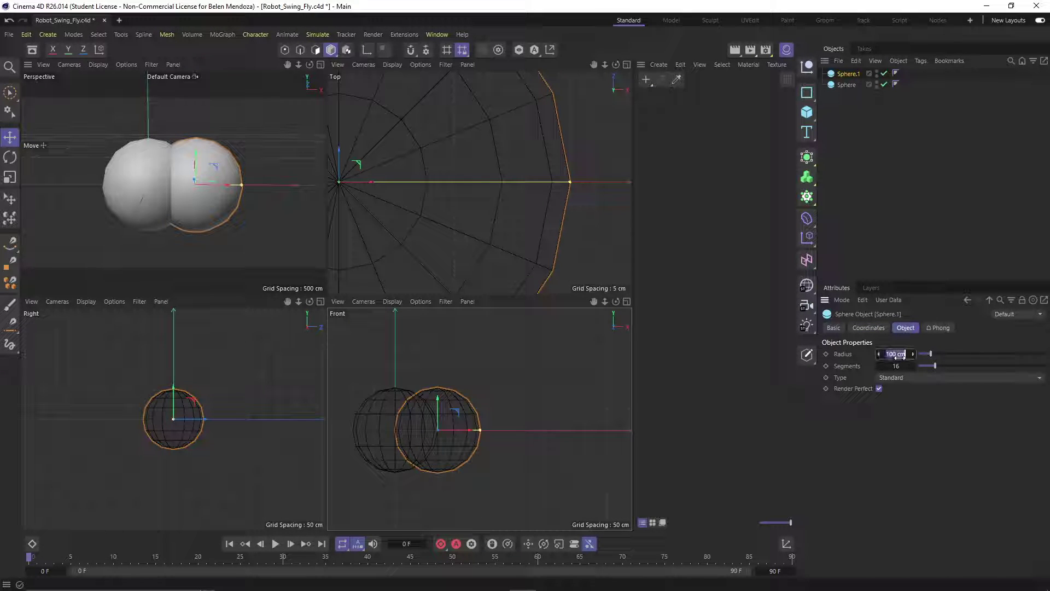
pyautogui.write('20')
pyautogui.press('Return')
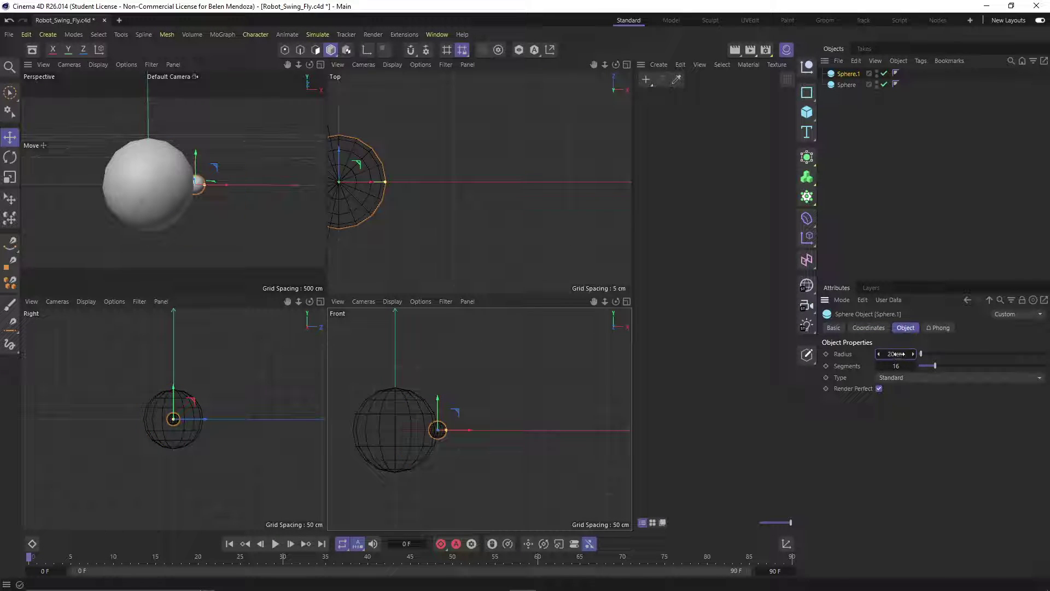
pyautogui.click(896, 353)
pyautogui.write('25')
pyautogui.press('Return')
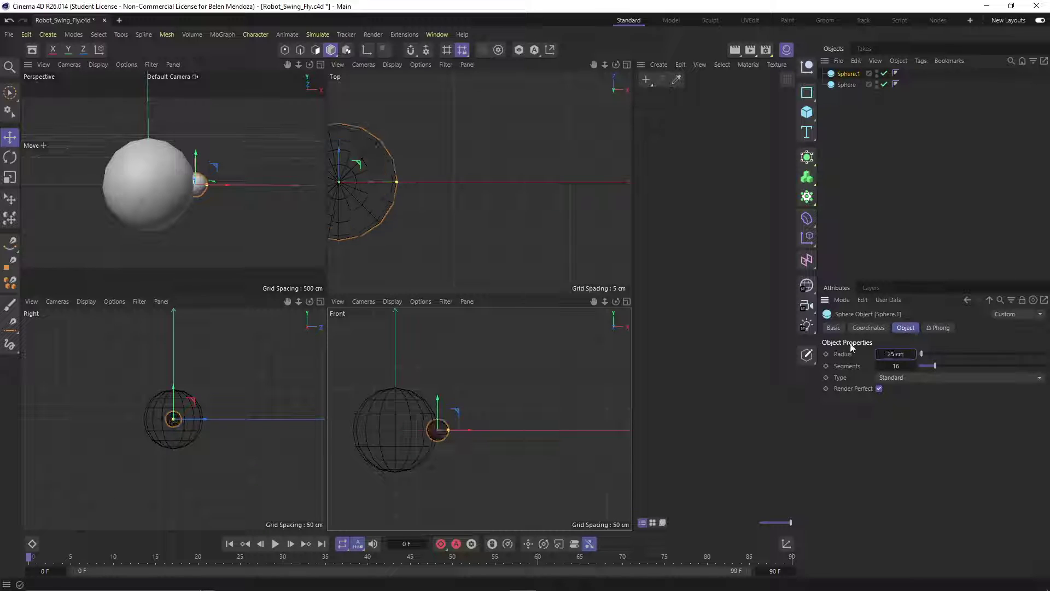
# - Duplicate the small sphere farther out along the X axis and set the new copy's radius to 15 cm
pyautogui.scroll(4, 404, 416)
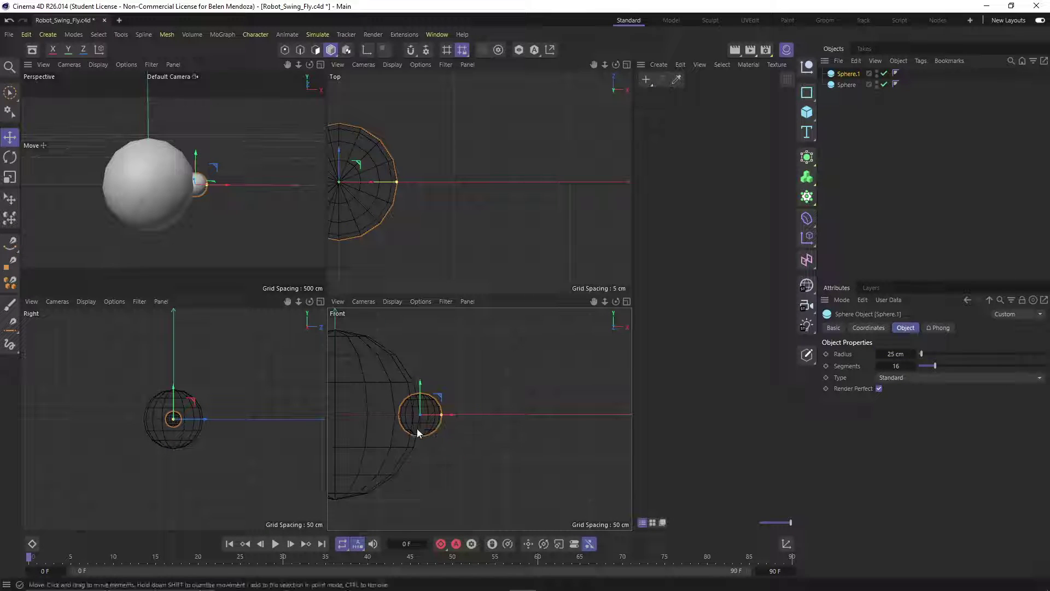
pyautogui.scroll(-4, 417, 428)
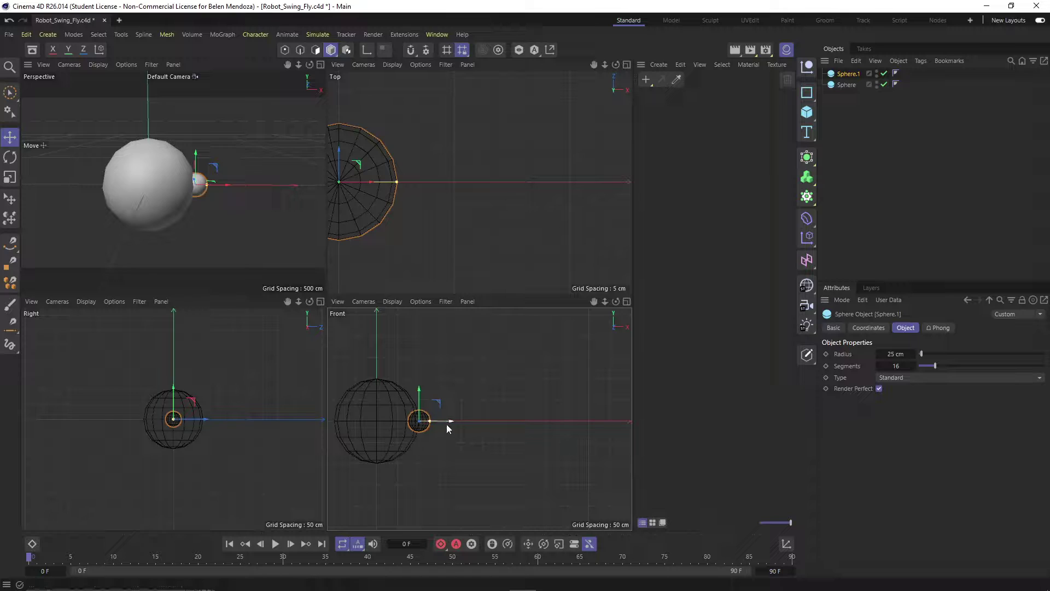
pyautogui.keyDown('ctrl'); pyautogui.moveTo(447, 421); pyautogui.dragTo(571, 432); pyautogui.keyUp('ctrl')
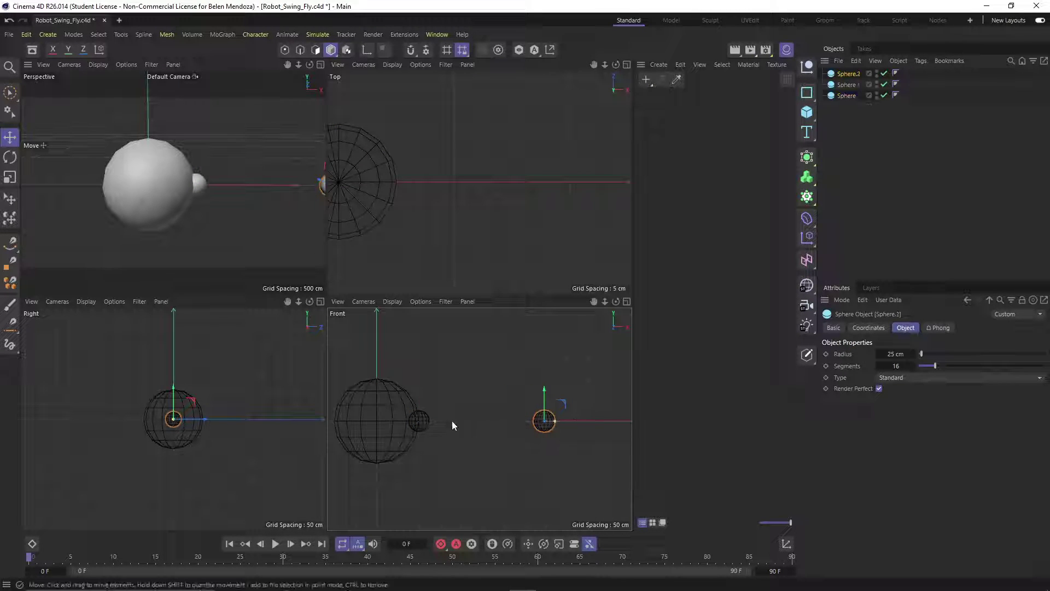
pyautogui.click(895, 354)
pyautogui.write('15')
pyautogui.press('Return')
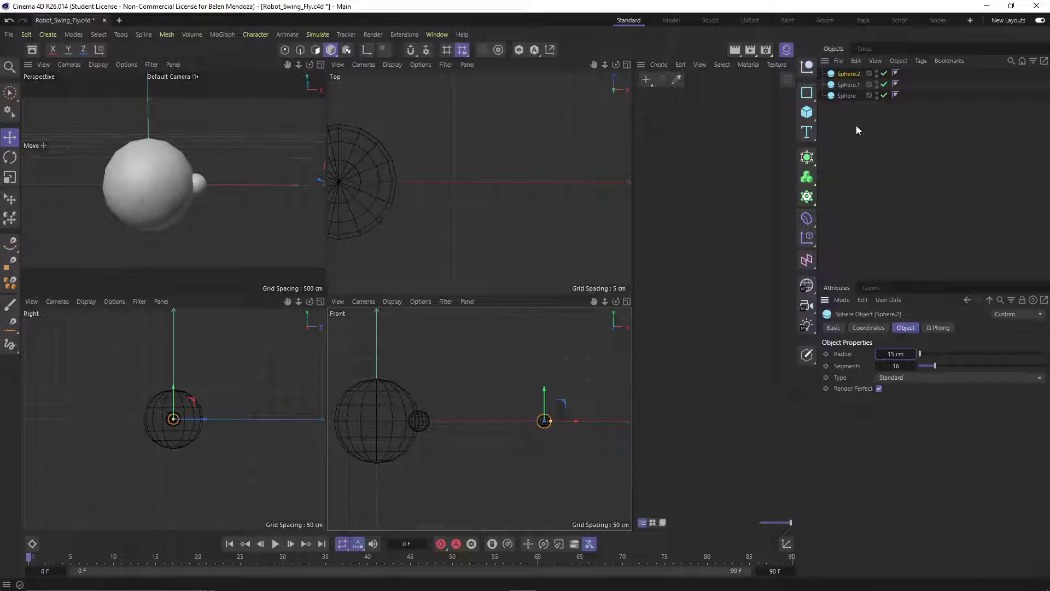
# - Add a cylinder and set its orientation to -X
pyautogui.click(804, 115)
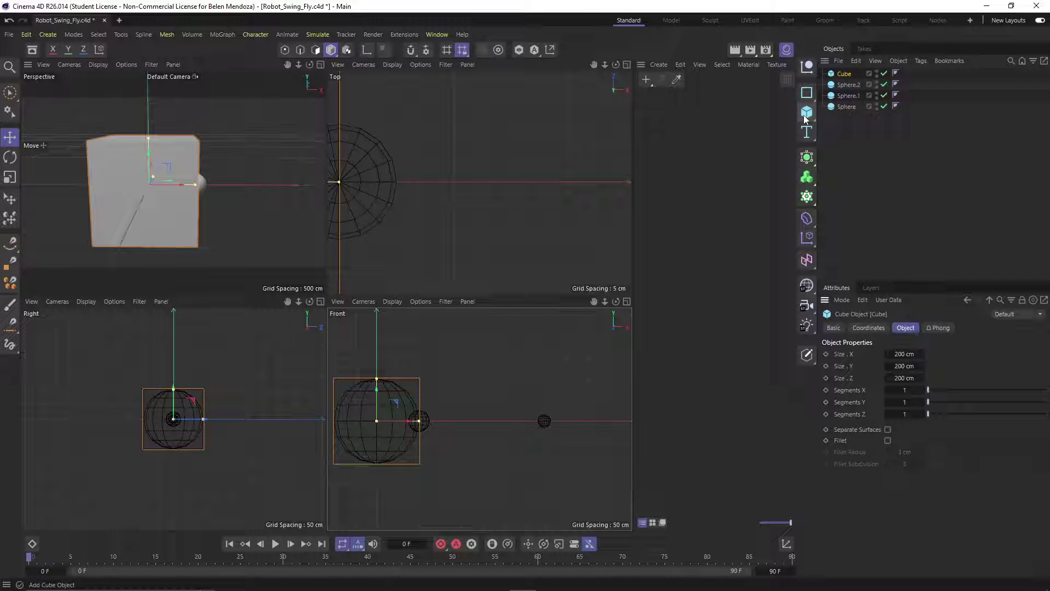
pyautogui.hotkey('ctrl', 'z')
pyautogui.click(804, 115)
pyautogui.click(899, 130)
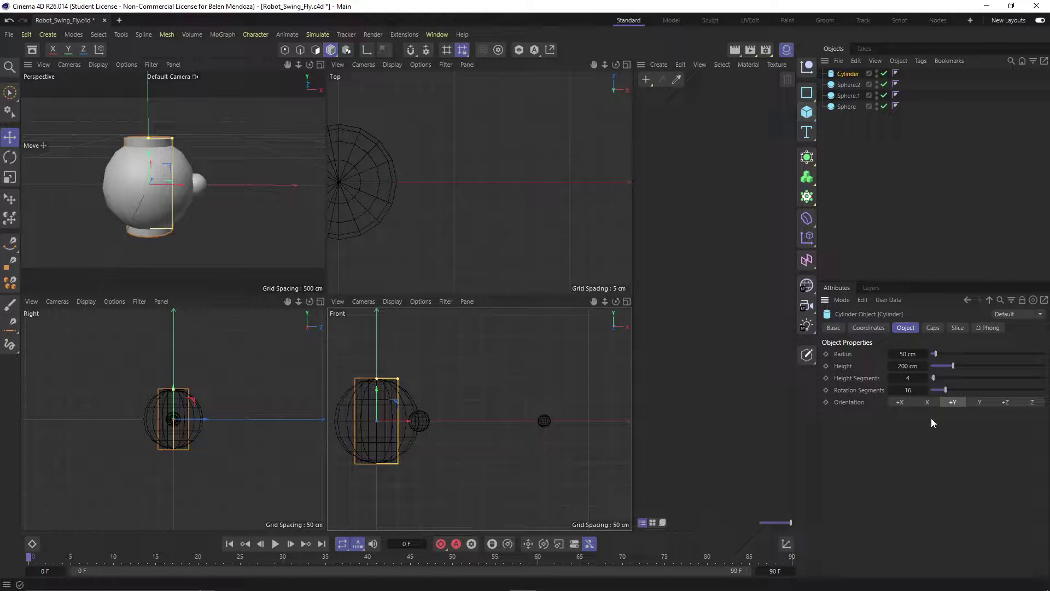
pyautogui.click(931, 399)
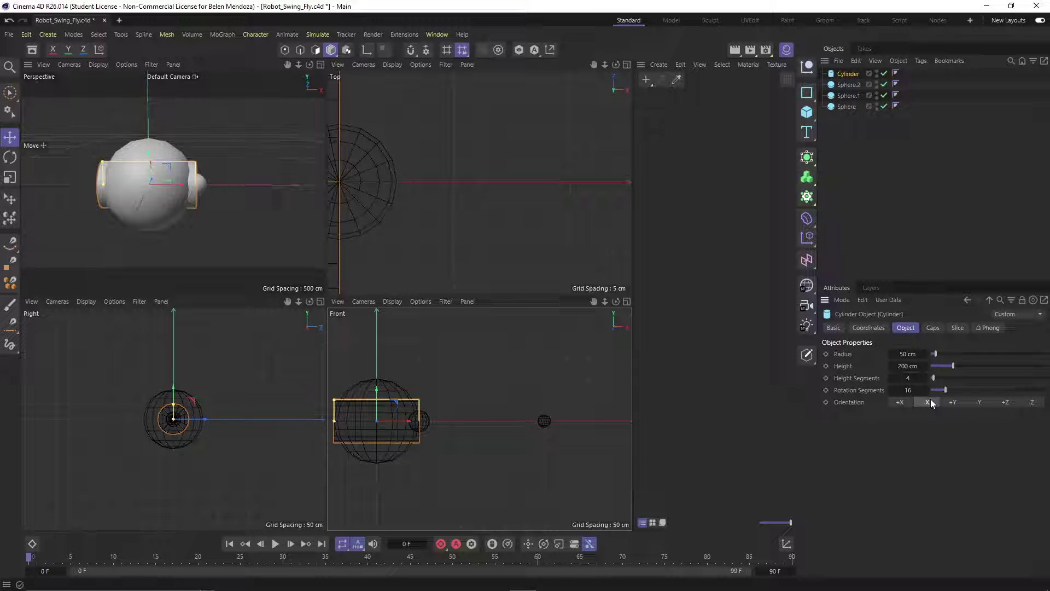
# - Set the cylinder to 1 height segment, a height of 150 cm and a radius of 10 cm
pyautogui.moveTo(908, 379); pyautogui.dragTo(891, 379)
pyautogui.click(907, 366)
pyautogui.write('150')
pyautogui.press('Return')
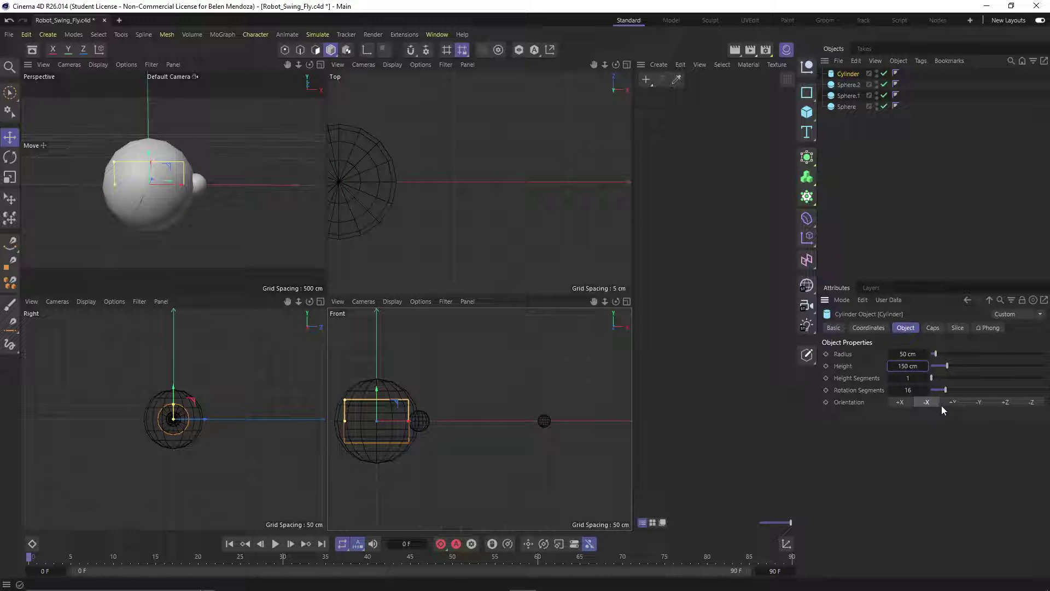
pyautogui.click(909, 354)
pyautogui.write('10')
pyautogui.press('Return')
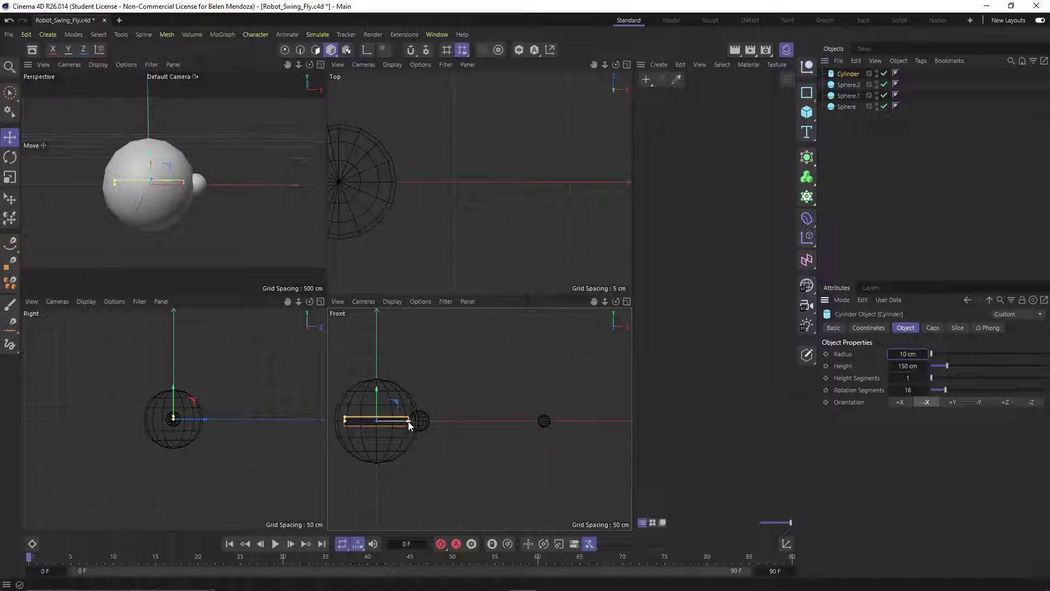
# - Set the cylinder's height to 125 cm and move it along X so its inner end meets the 25 cm sphere's centre
pyautogui.moveTo(410, 425); pyautogui.dragTo(484, 426)
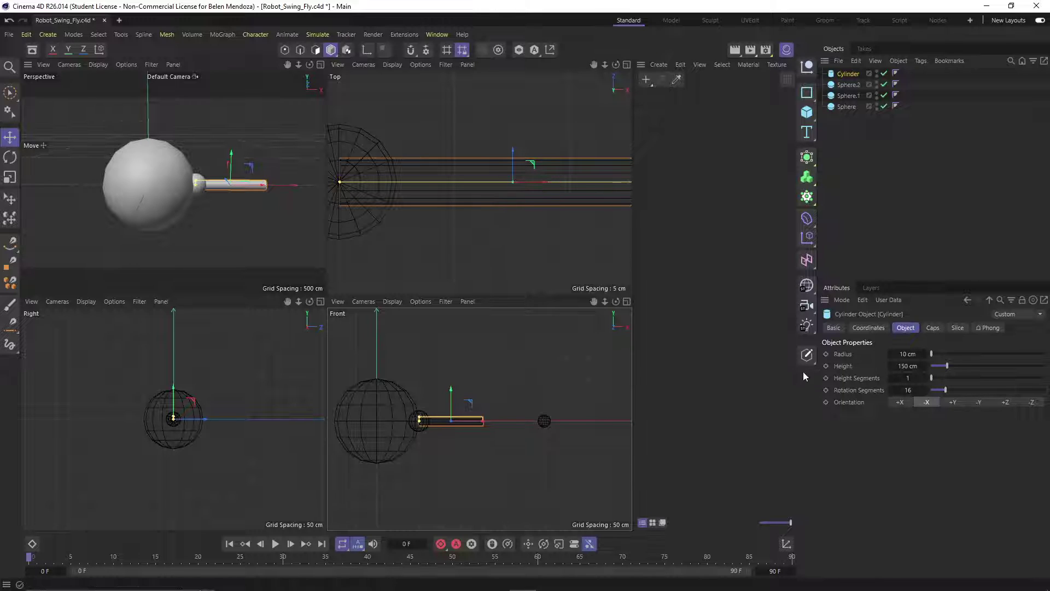
pyautogui.scroll(2, 453, 432)
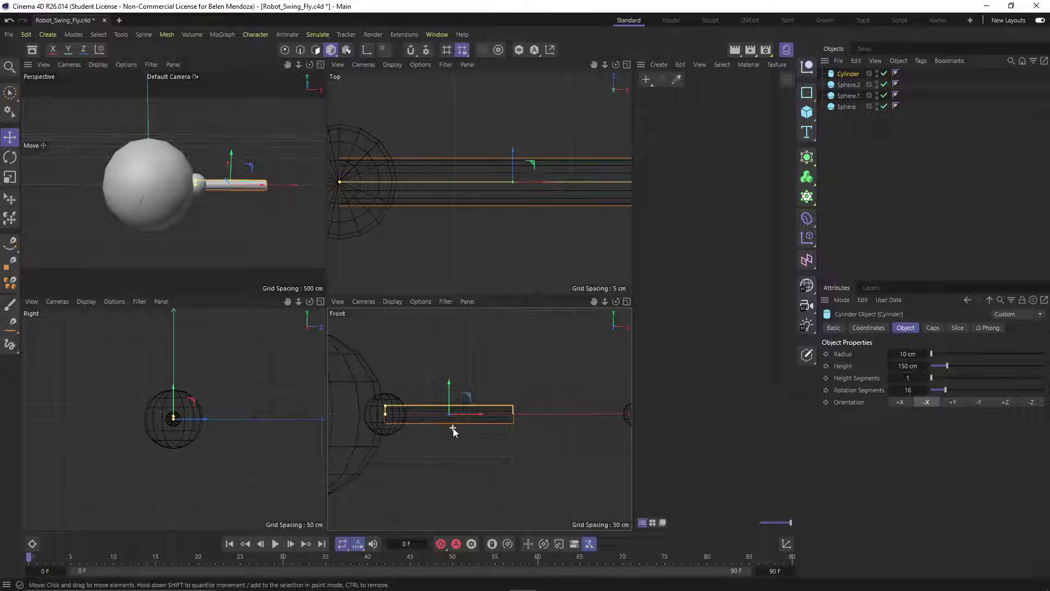
pyautogui.click(904, 364)
pyautogui.write('125')
pyautogui.press('Return')
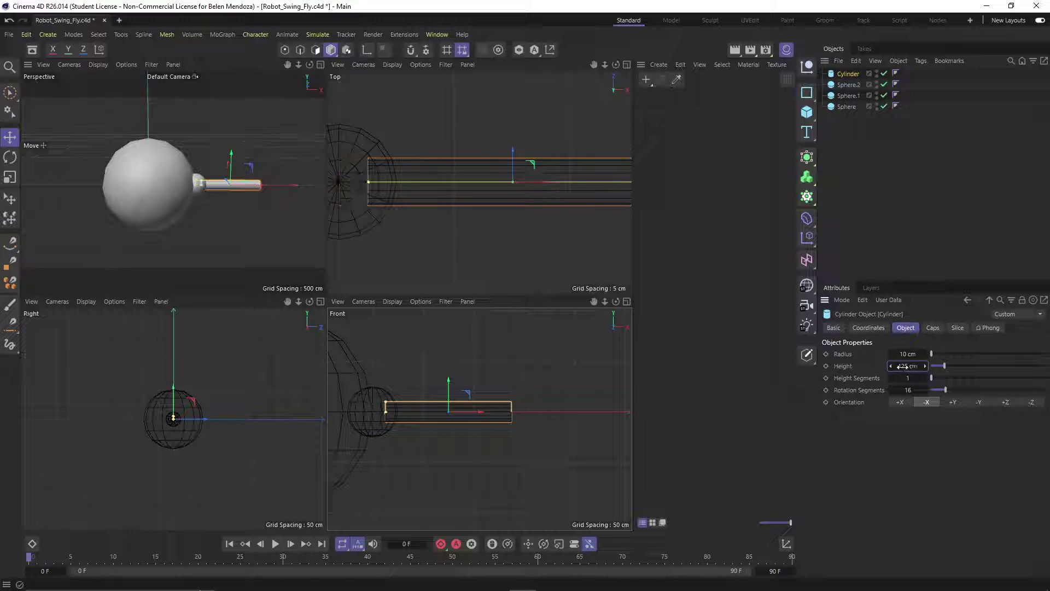
pyautogui.moveTo(481, 415); pyautogui.dragTo(468, 417)
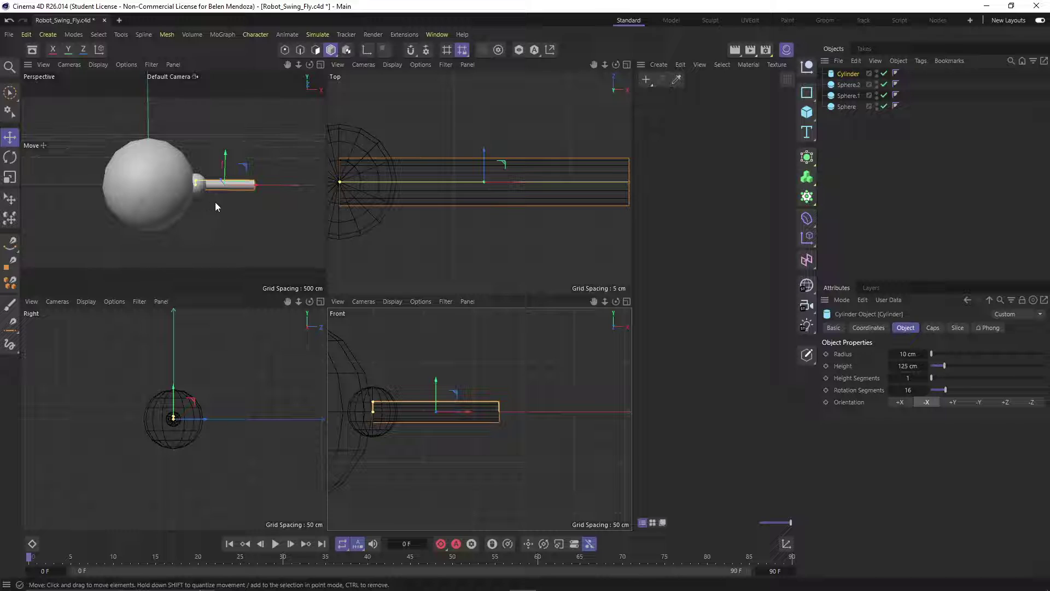
# - Set the cylinder's X position exactly to 125/2+100, giving 162.5 cm
pyautogui.scroll(-5, 525, 207)
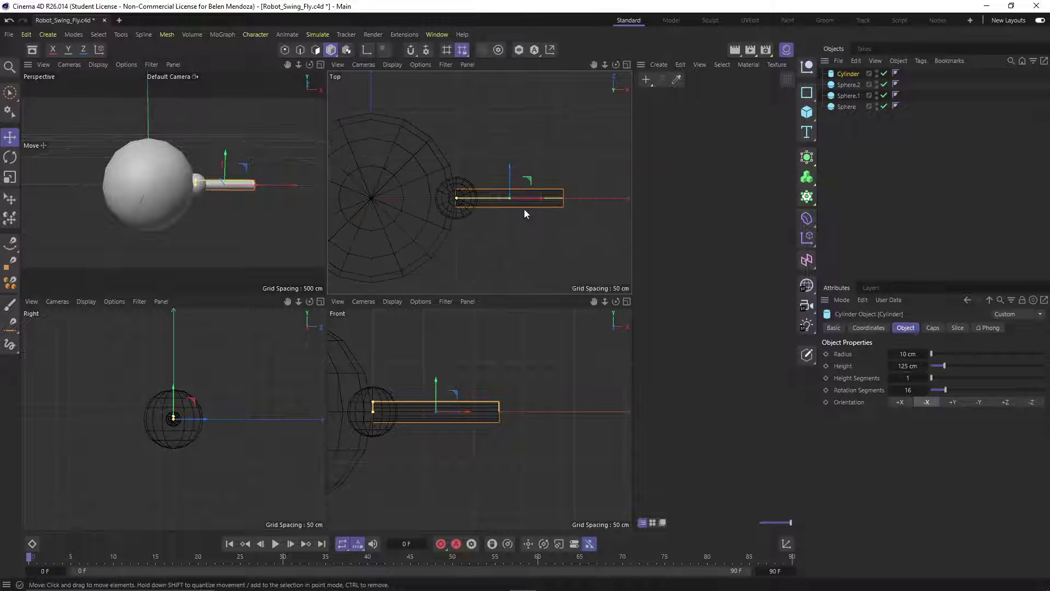
pyautogui.click(868, 327)
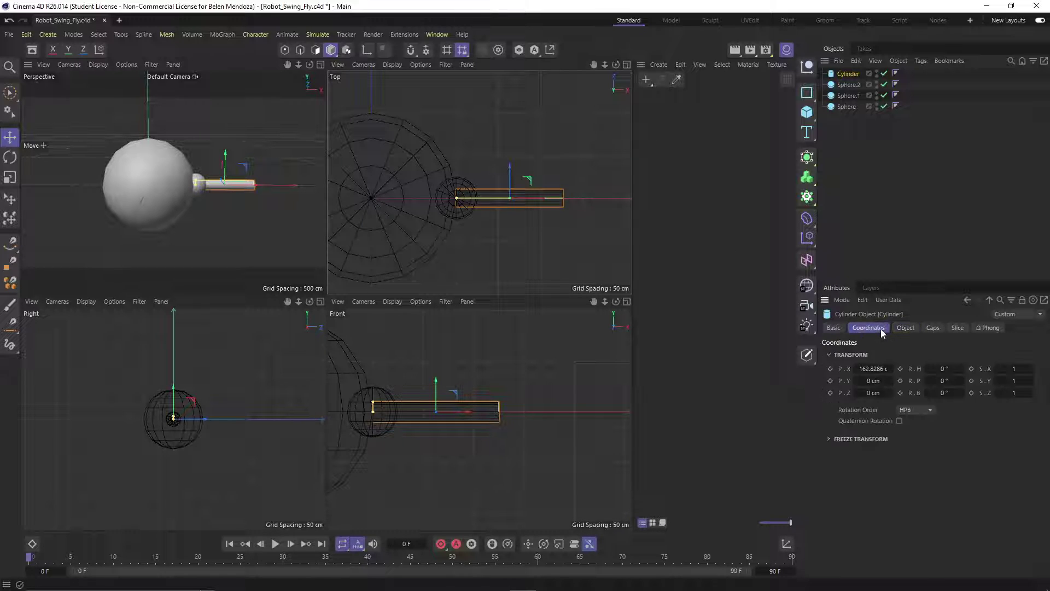
pyautogui.click(875, 368)
pyautogui.click(886, 155)
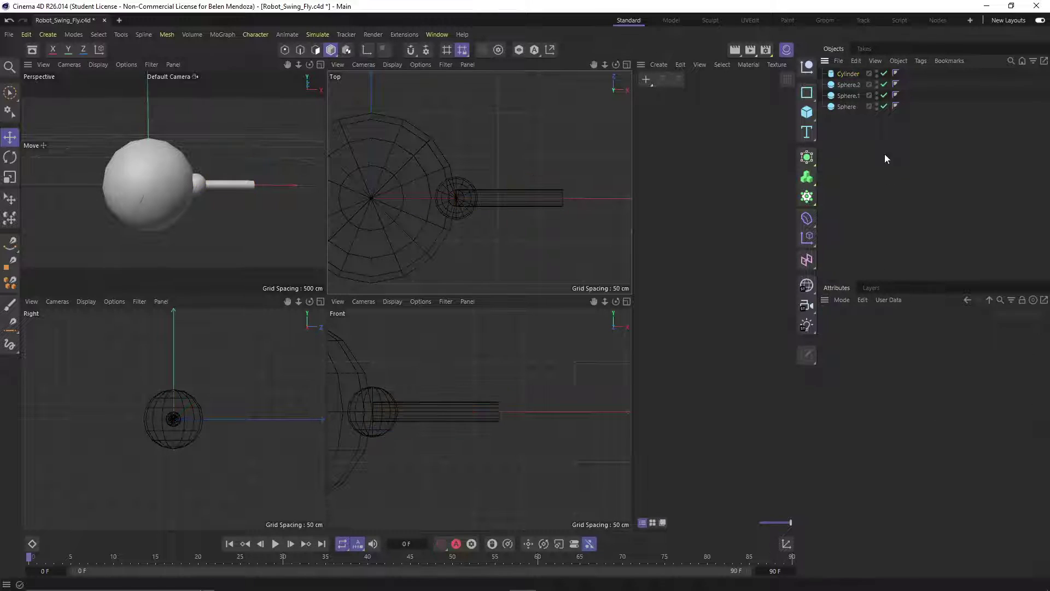
pyautogui.click(846, 76)
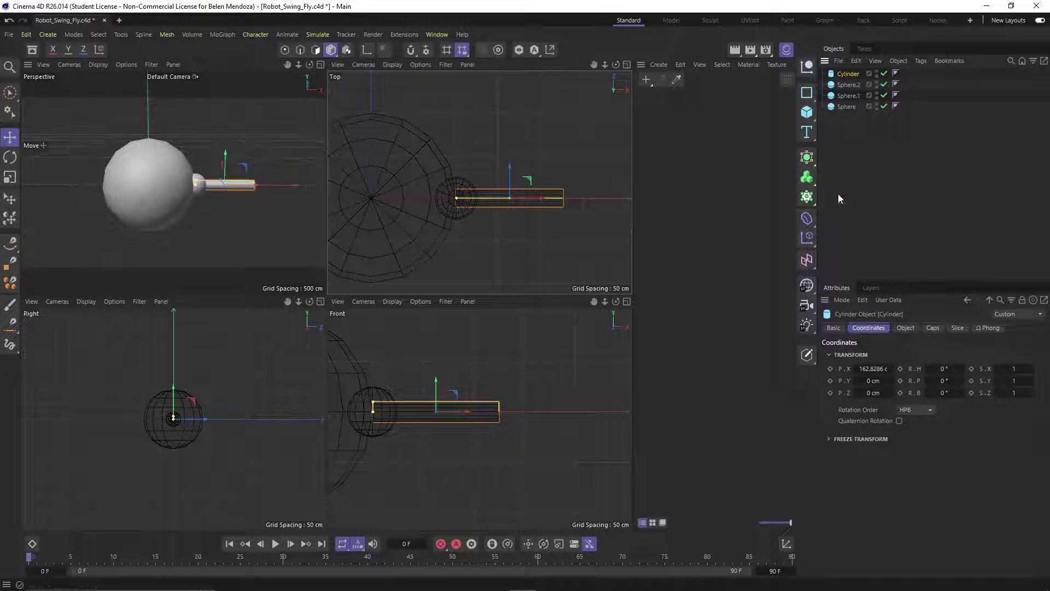
pyautogui.click(866, 369)
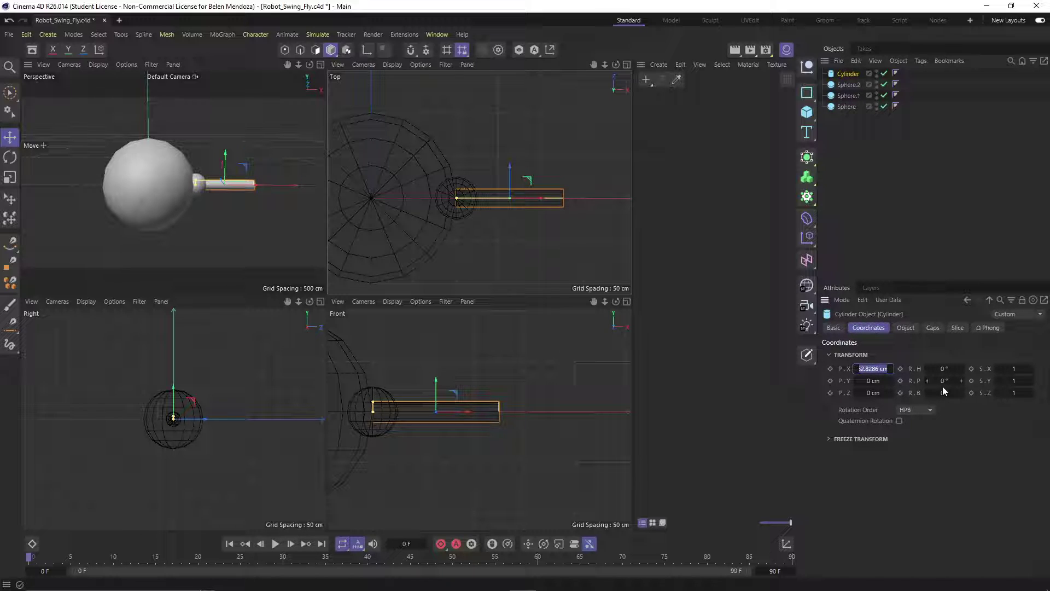
pyautogui.write('125/2')
pyautogui.press('Return')
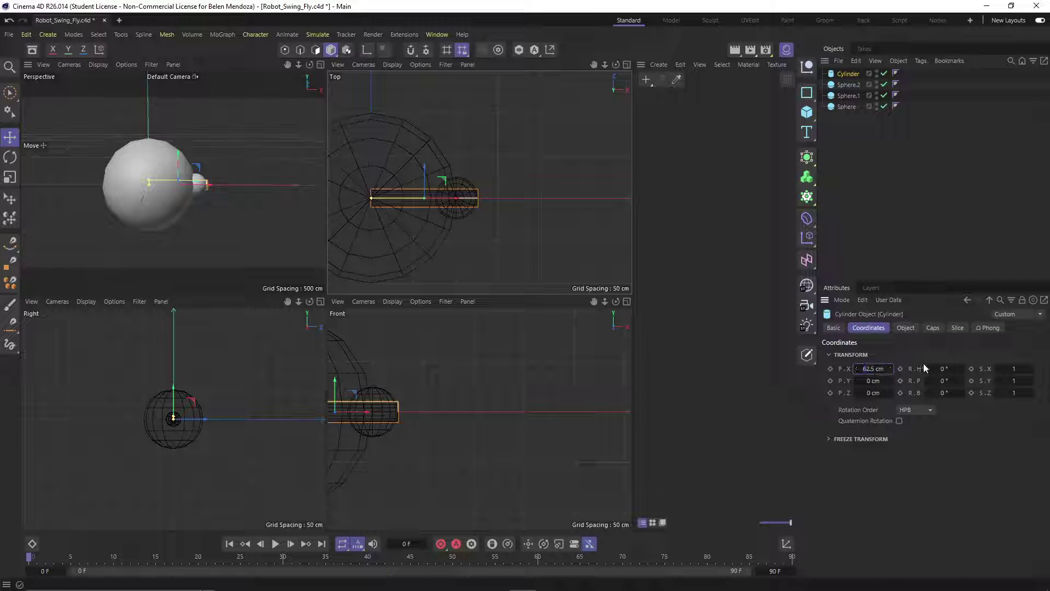
pyautogui.write('+100')
pyautogui.press('Return')
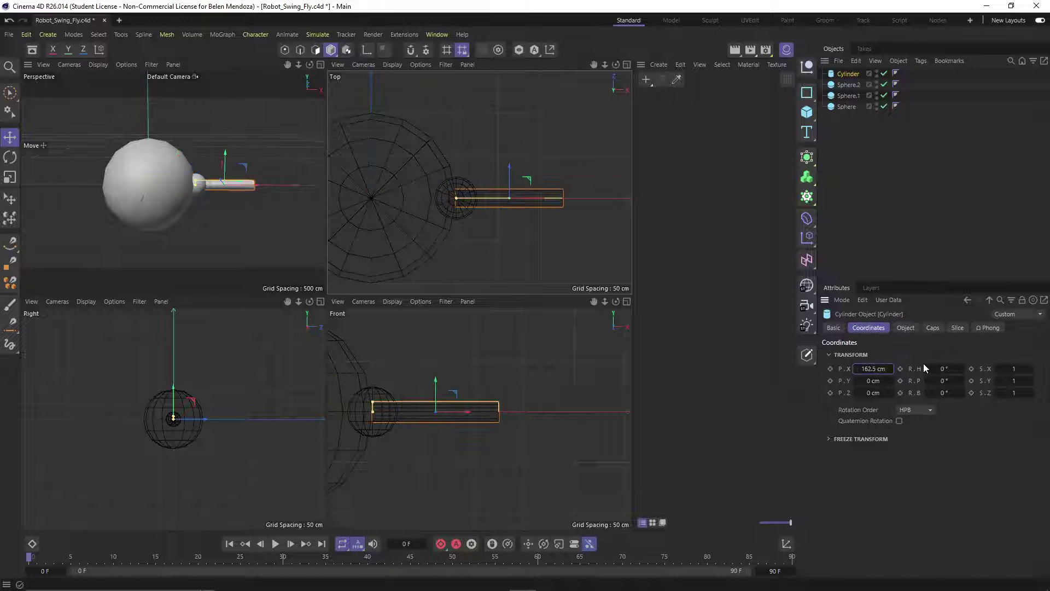
# - Convert the cylinder into an editable polygon object
pyautogui.click(906, 99)
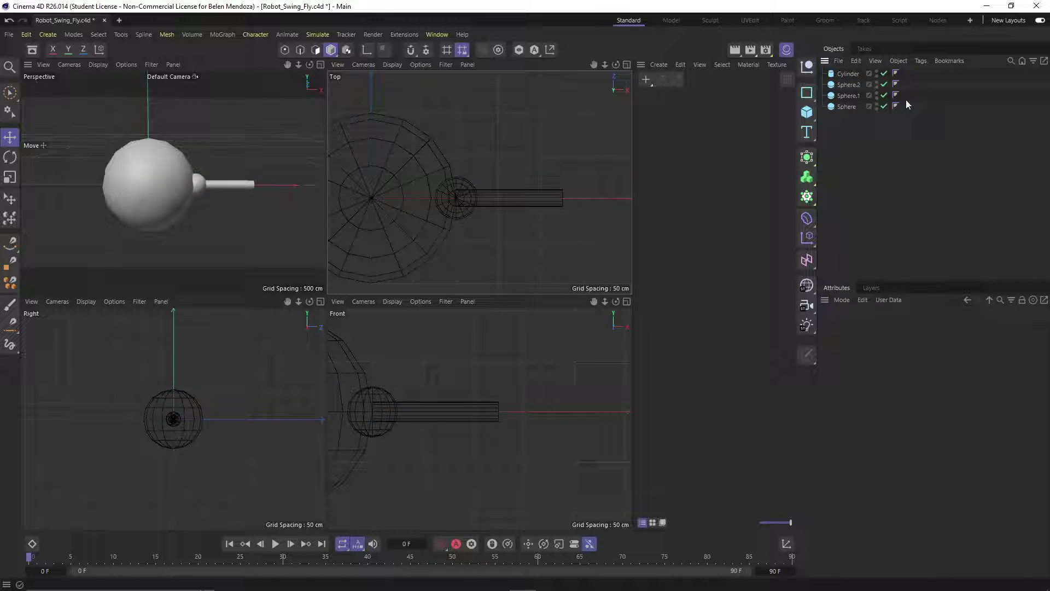
pyautogui.click(843, 75)
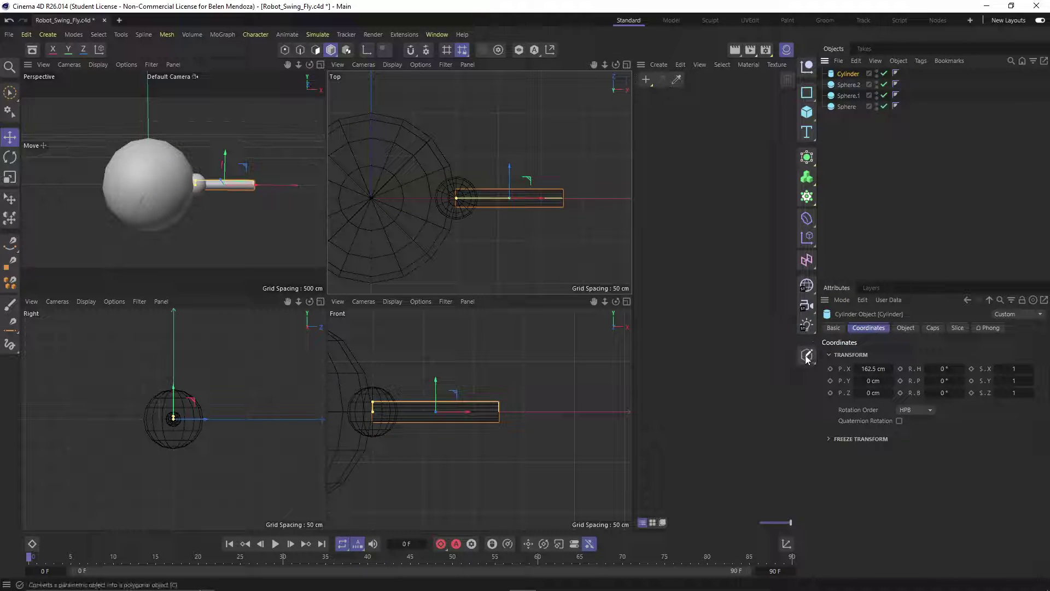
pyautogui.click(806, 356)
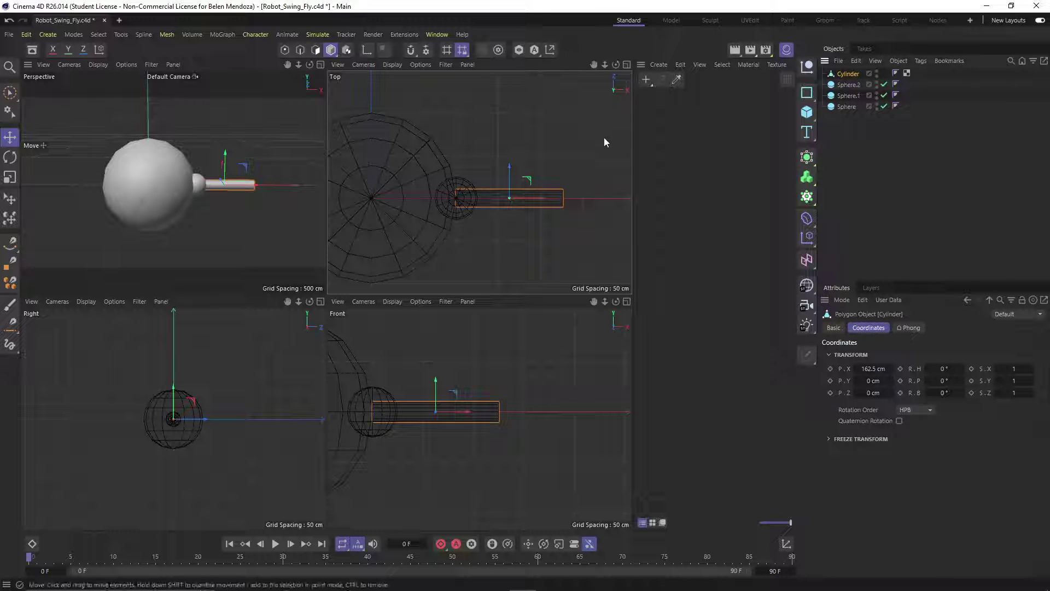
# - Move the cylinder's axis to its inner end with Axis Center, using Axis to, All Points, X -100%, Y 0% and Z 0%
pyautogui.hotkey('shift', 'c')
pyautogui.write('a')
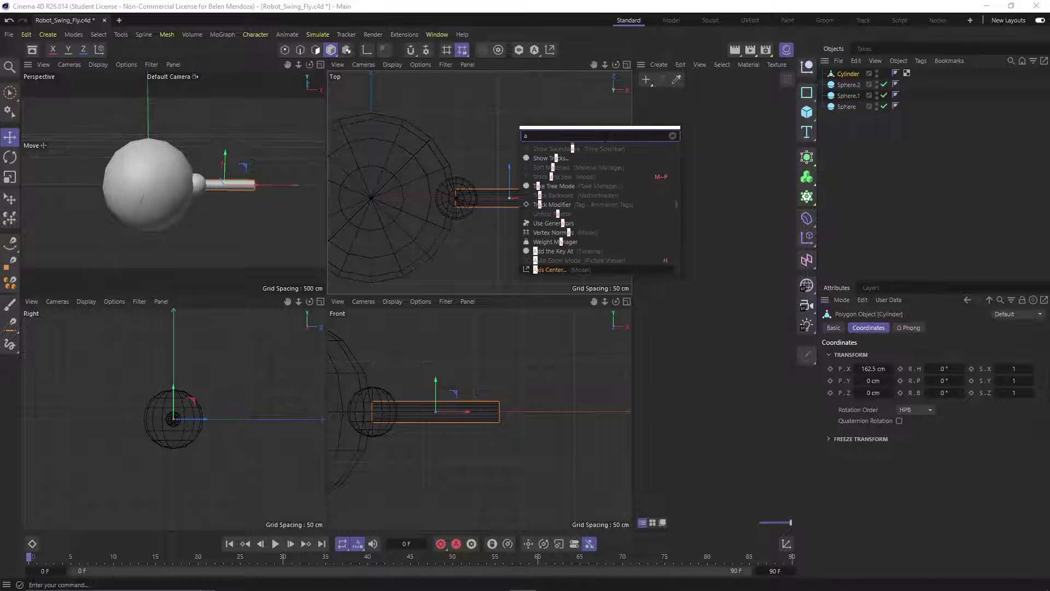
pyautogui.write('xis')
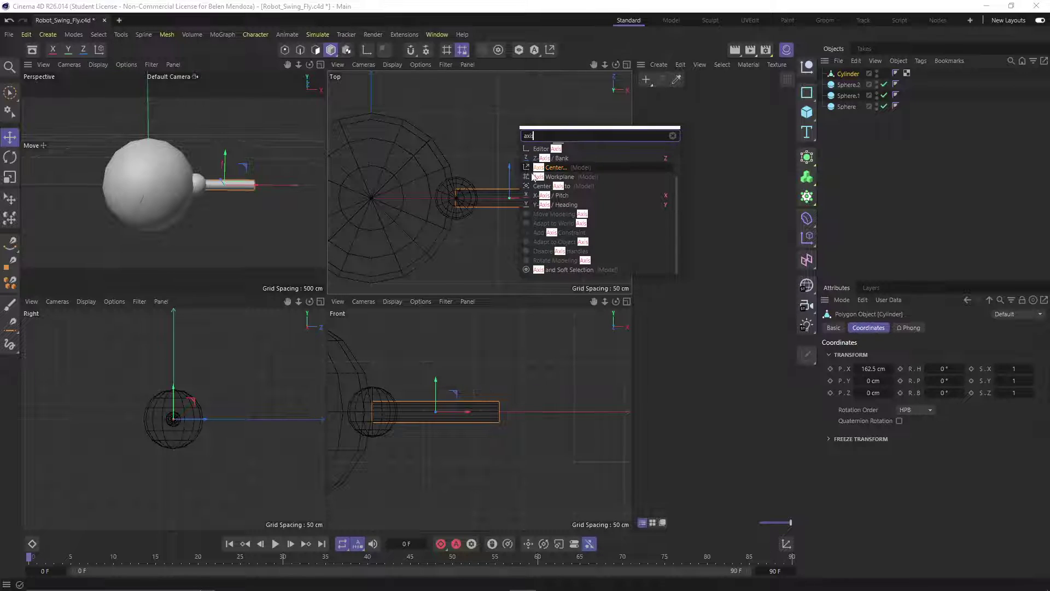
pyautogui.moveTo(549, 167); pyautogui.dragTo(552, 53)
pyautogui.press('Escape')
pyautogui.click(549, 50)
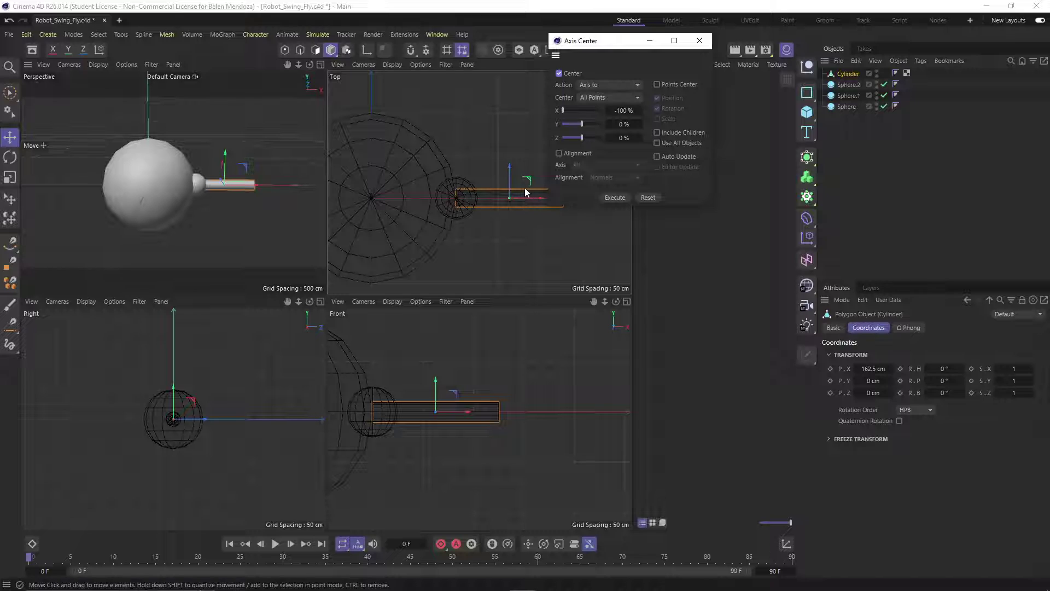
pyautogui.click(615, 198)
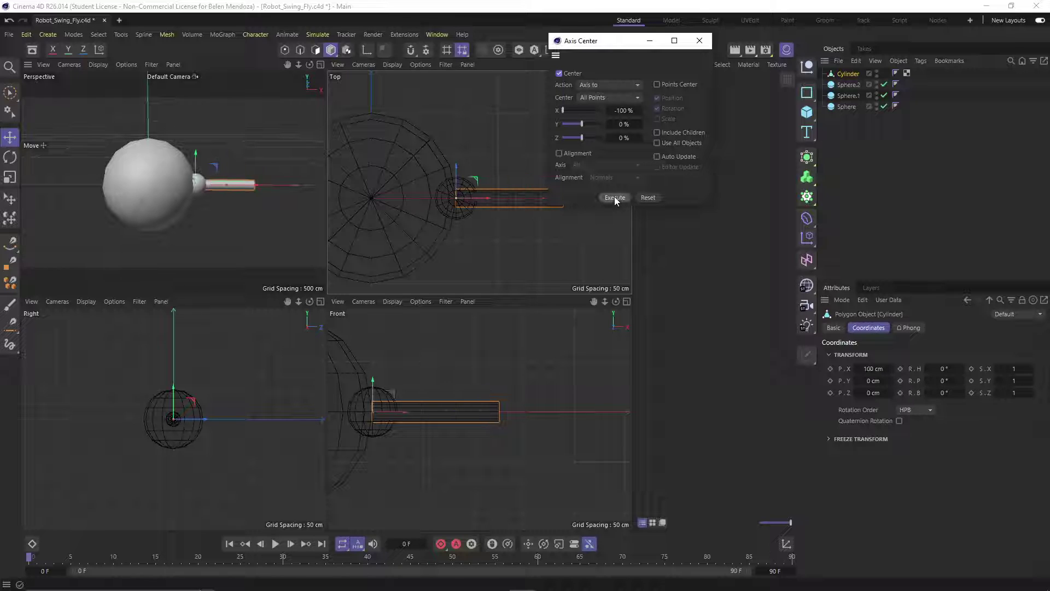
pyautogui.click(699, 41)
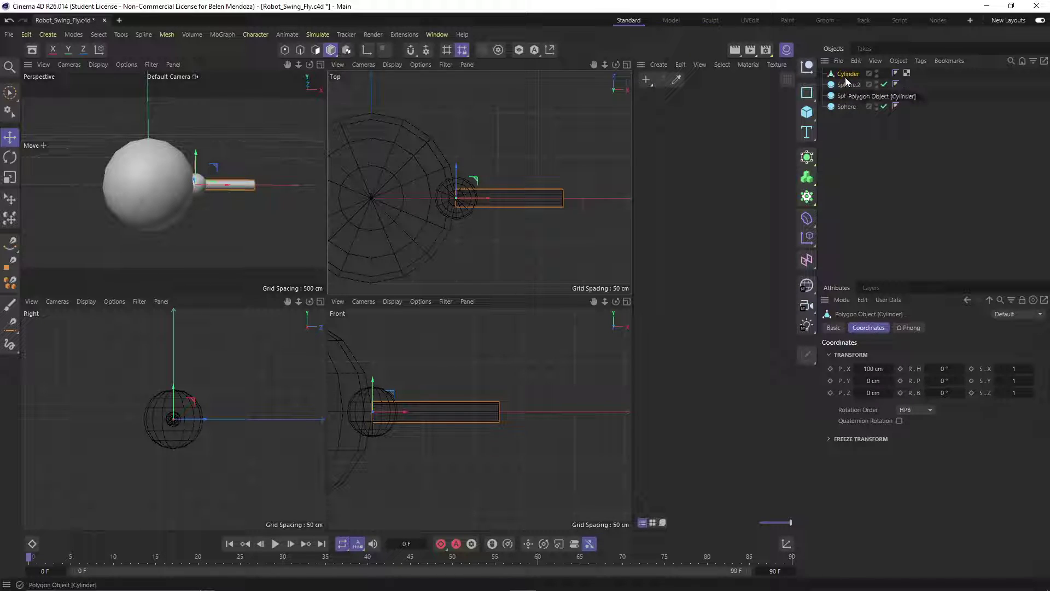
# - Make the cylinder a child of Sphere.1 and set its local X position to 0 cm
pyautogui.moveTo(845, 76); pyautogui.dragTo(848, 96)
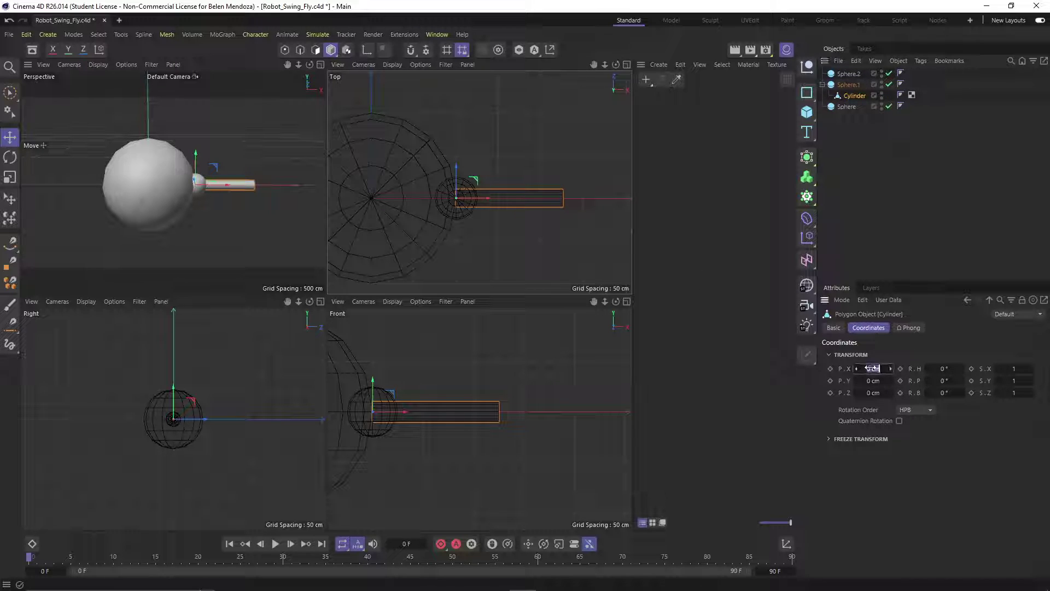
pyautogui.click(894, 354)
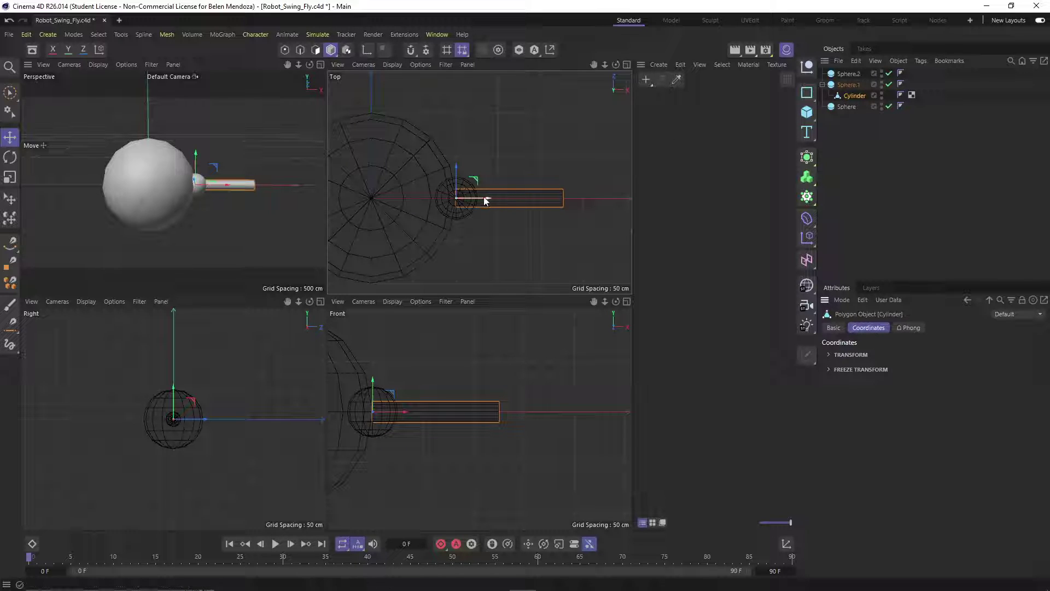
pyautogui.moveTo(481, 198); pyautogui.dragTo(499, 198)
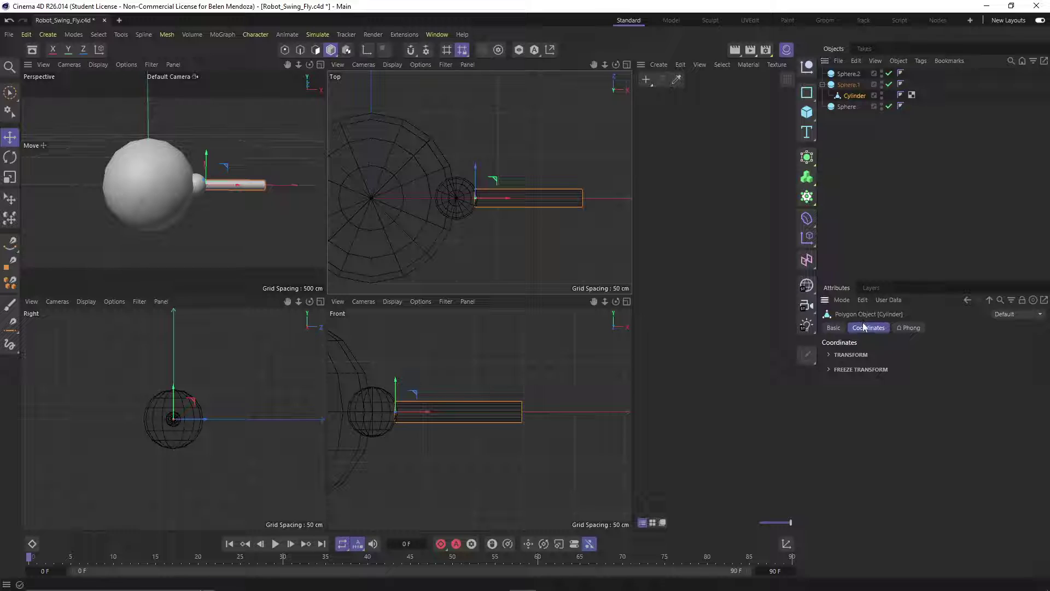
pyautogui.click(835, 355)
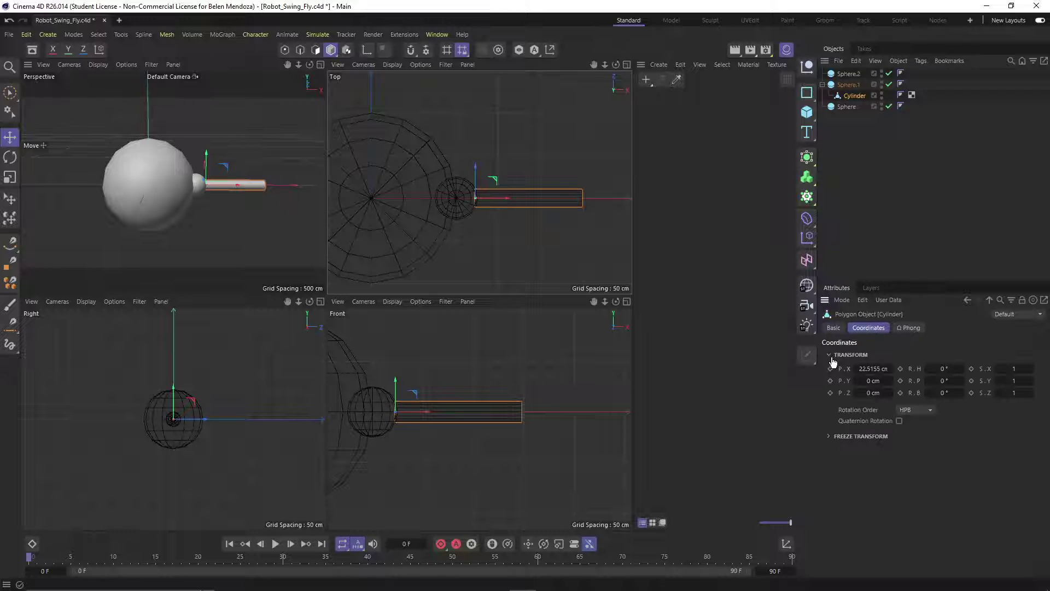
pyautogui.rightClick(890, 369)
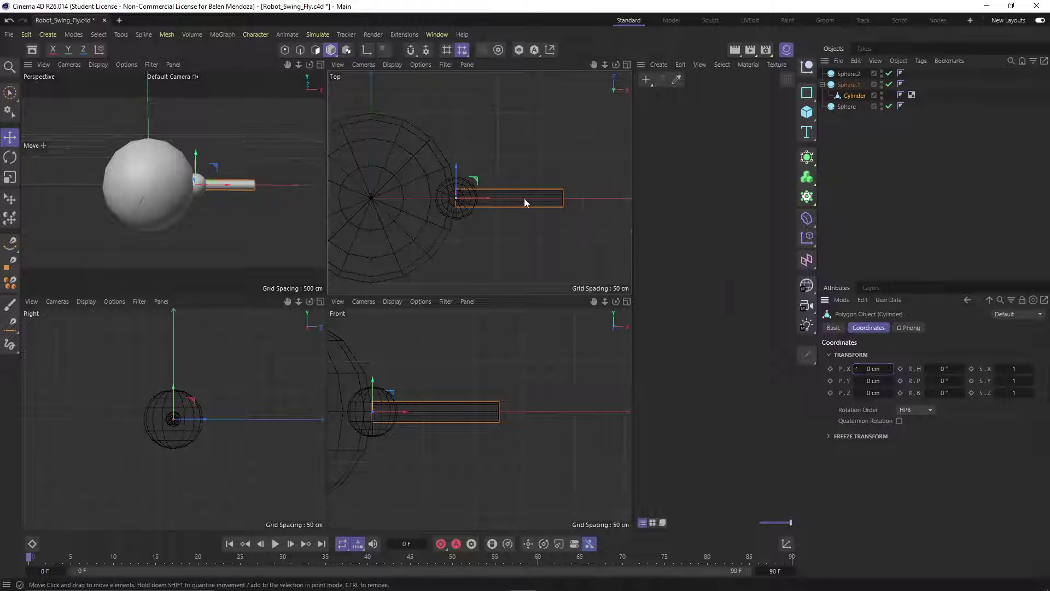
pyautogui.scroll(2, 462, 201)
pyautogui.scroll(4, 463, 205)
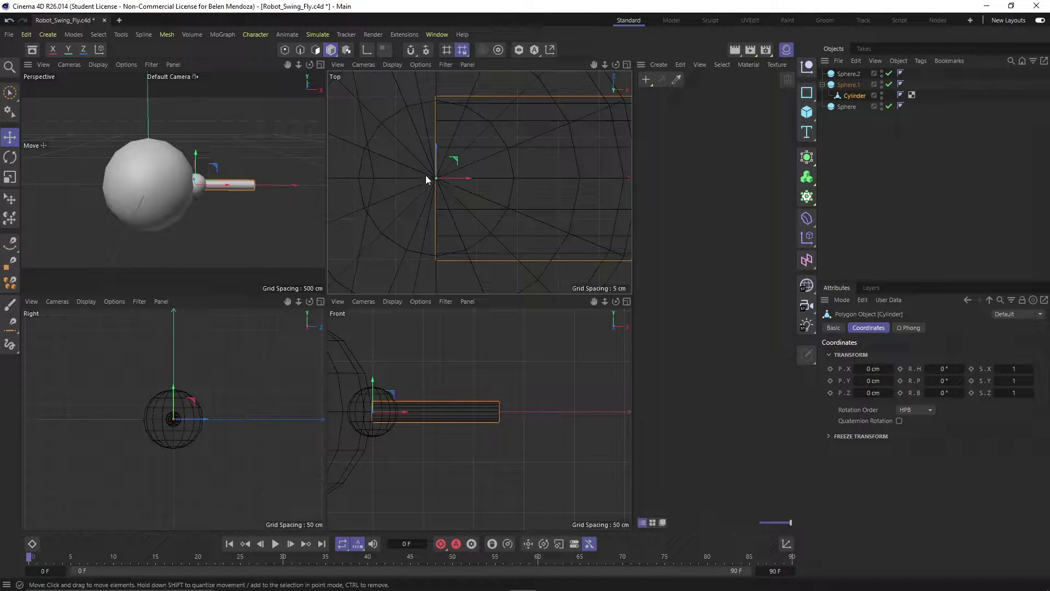
pyautogui.scroll(-4, 478, 200)
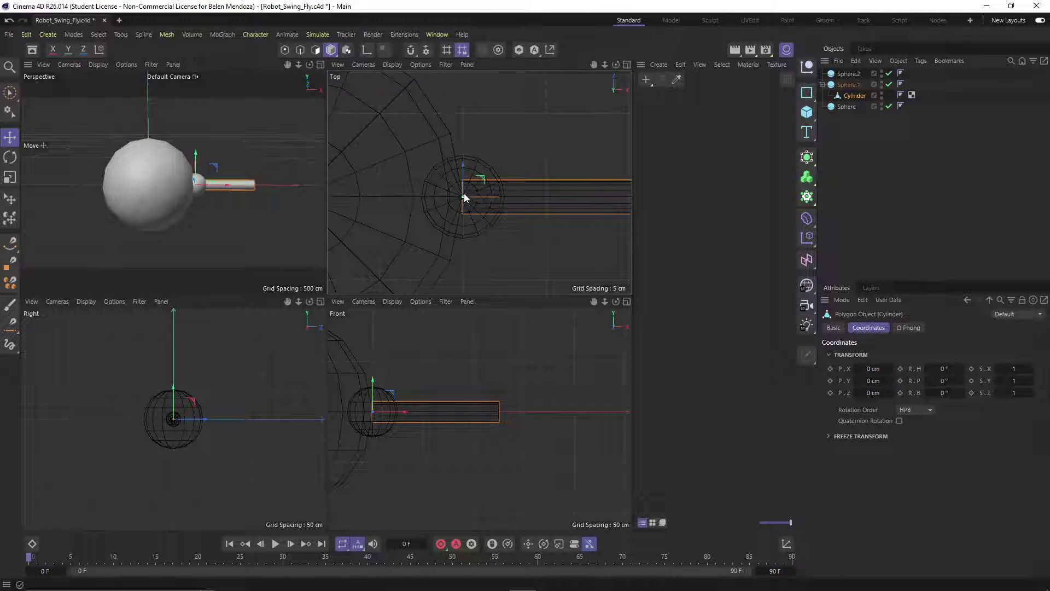
# - Merge Sphere.1 and its child cylinder into a single polygon object with Connect Objects + Delete
pyautogui.click(846, 85)
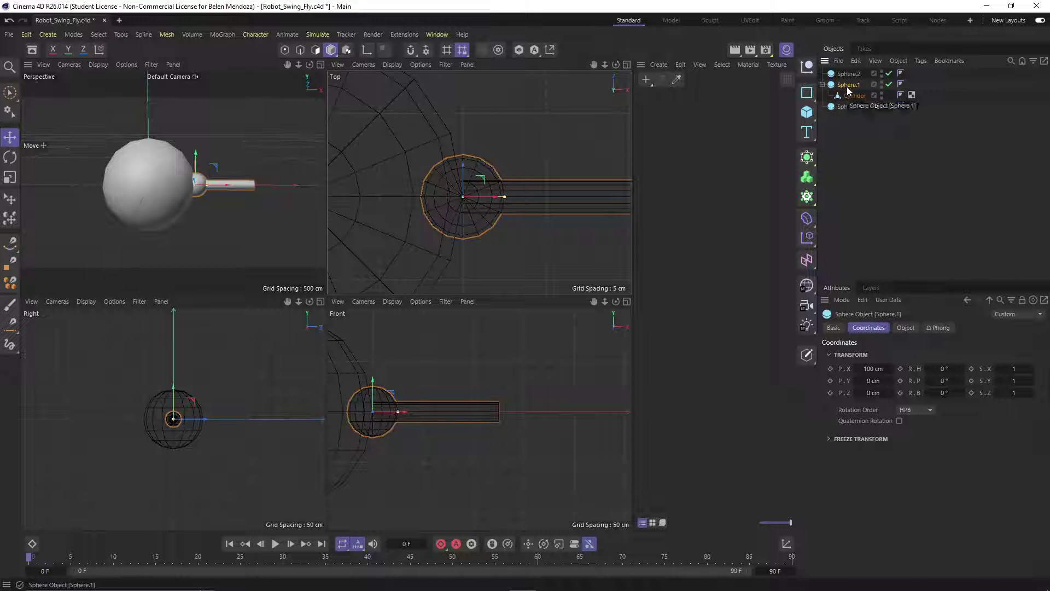
pyautogui.rightClick(847, 85)
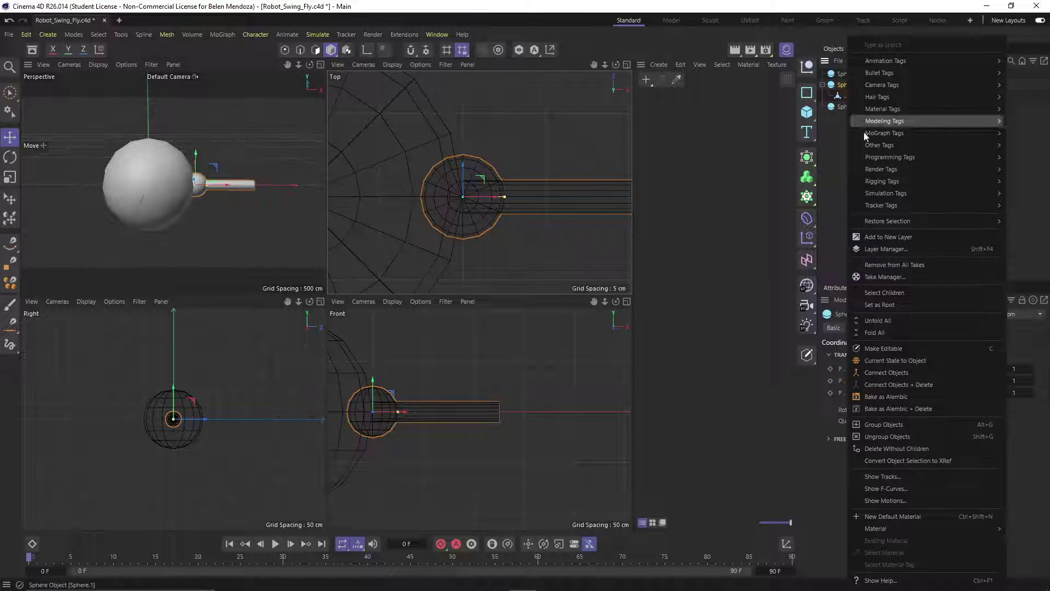
pyautogui.click(903, 383)
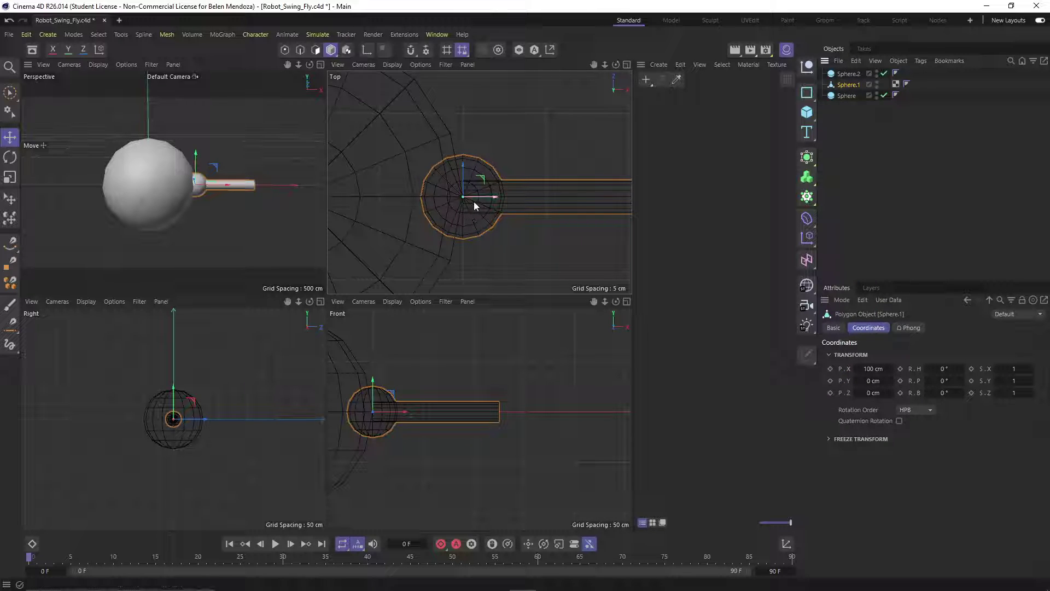
pyautogui.scroll(6, 470, 191)
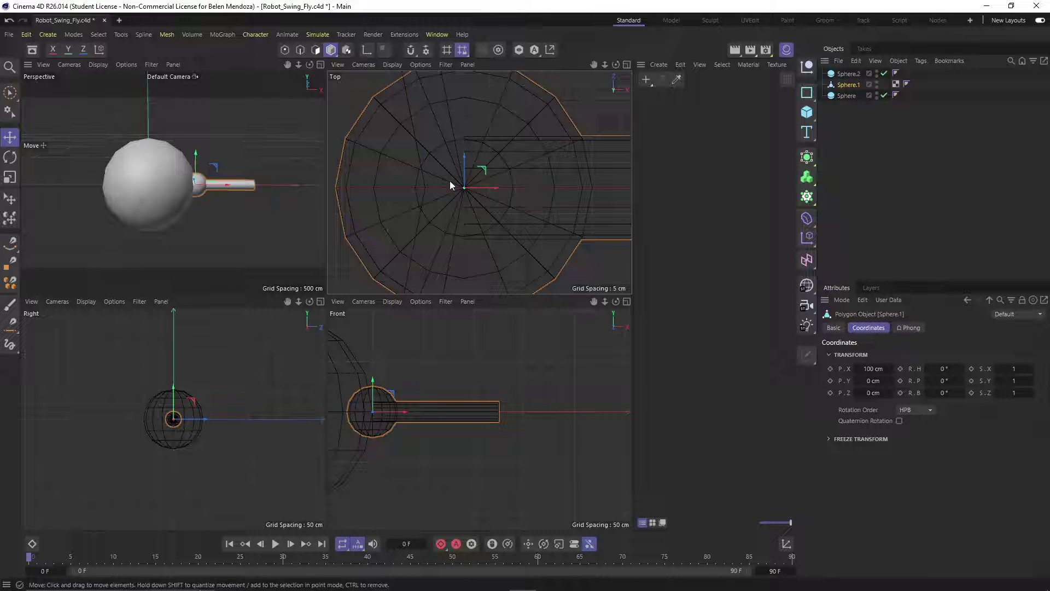
# - Rename the merged sphere-and-cylinder object to "Upper arm"
pyautogui.doubleClick(848, 85)
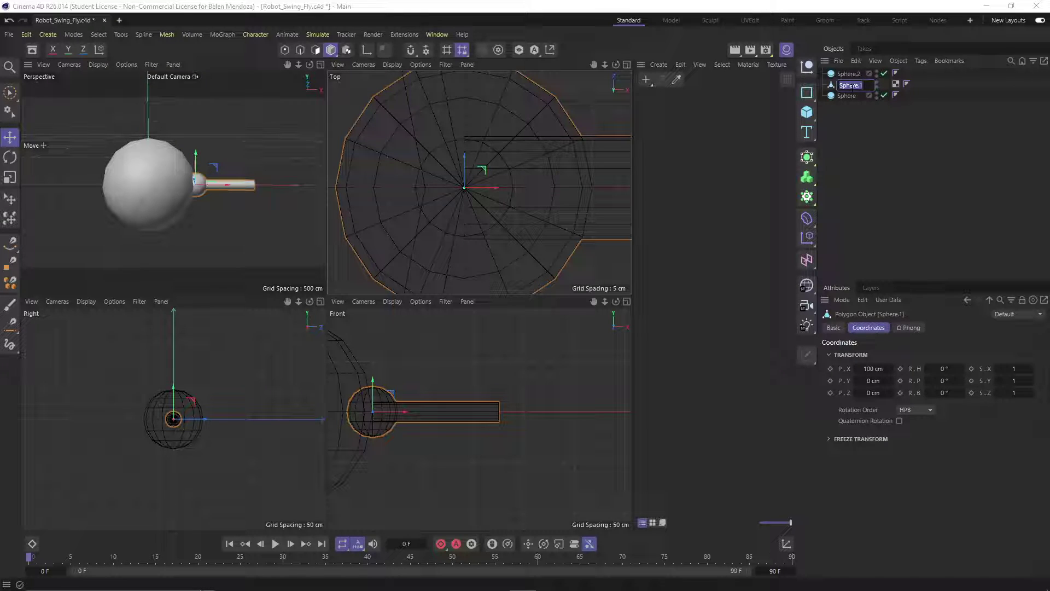
pyautogui.write('L')
pyautogui.press('Return')
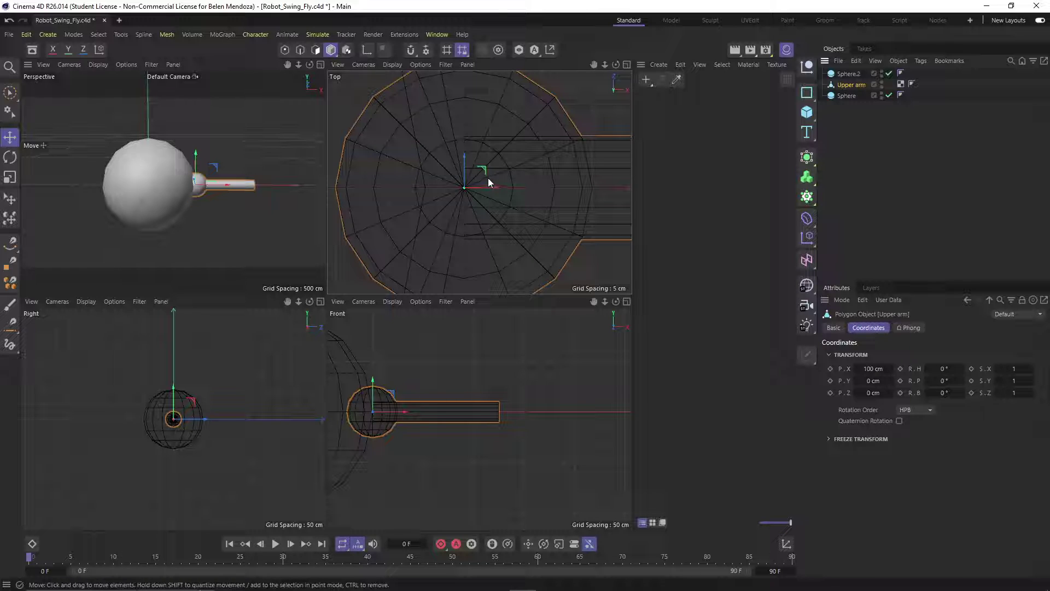
# - Rotate only the Upper arm's axis to a heading of -90° so Z points along the arm, and end axis editing
pyautogui.click(367, 49)
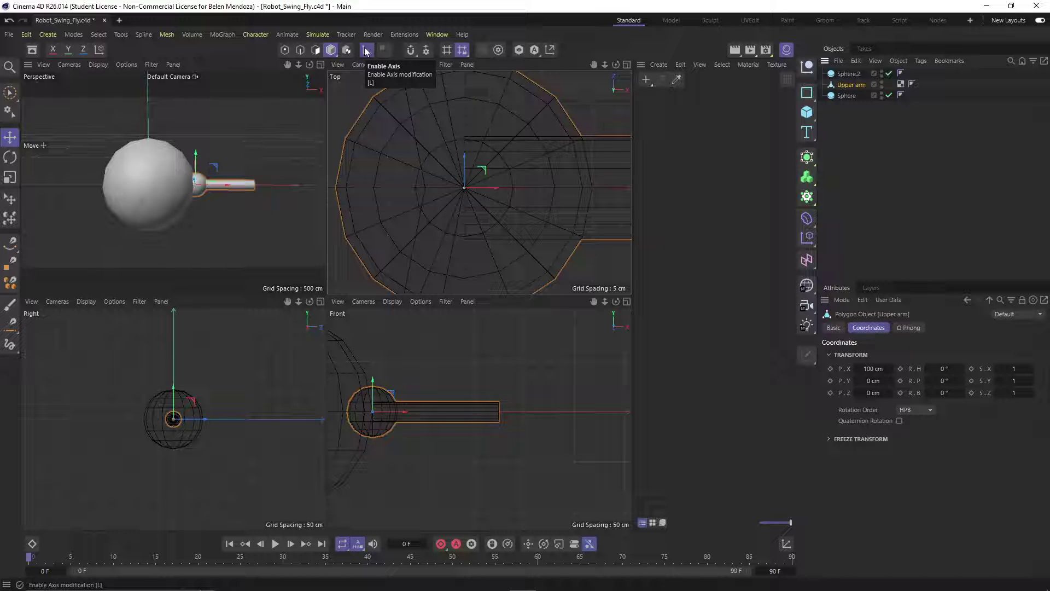
pyautogui.press('r')
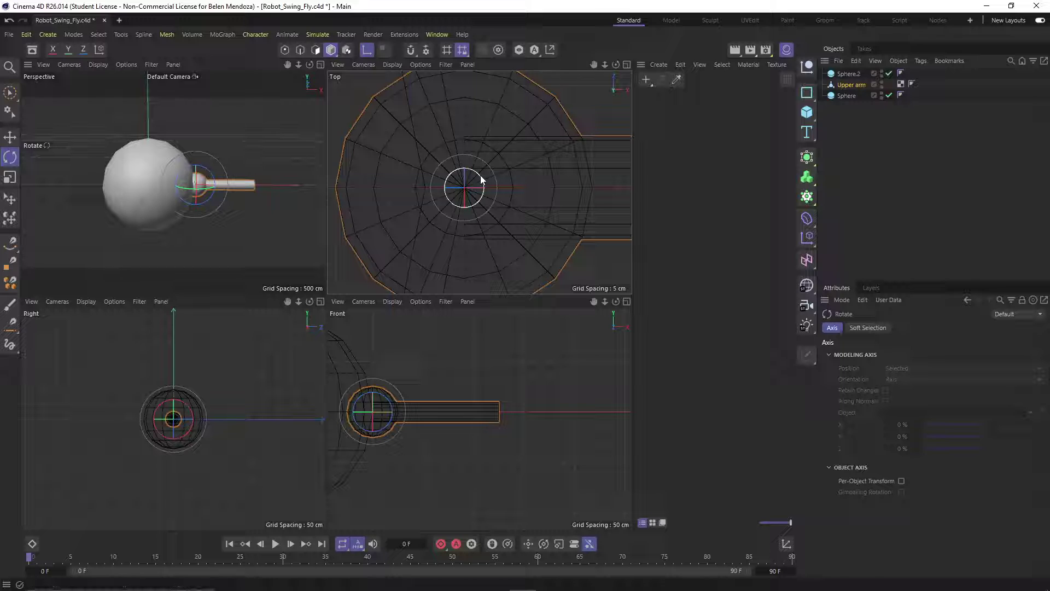
pyautogui.moveTo(481, 180); pyautogui.dragTo(484, 211)
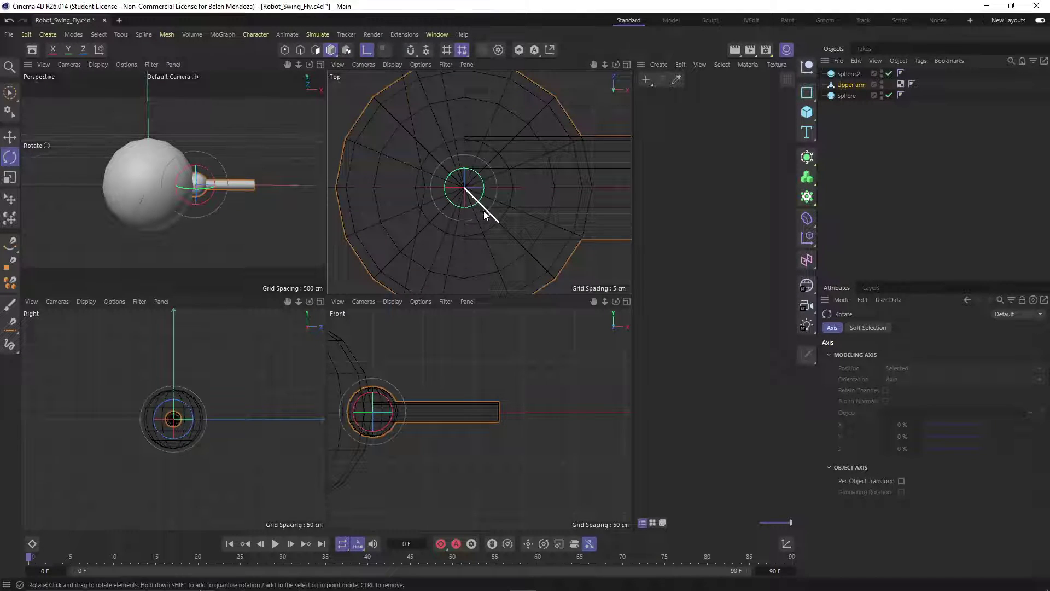
pyautogui.click(859, 199)
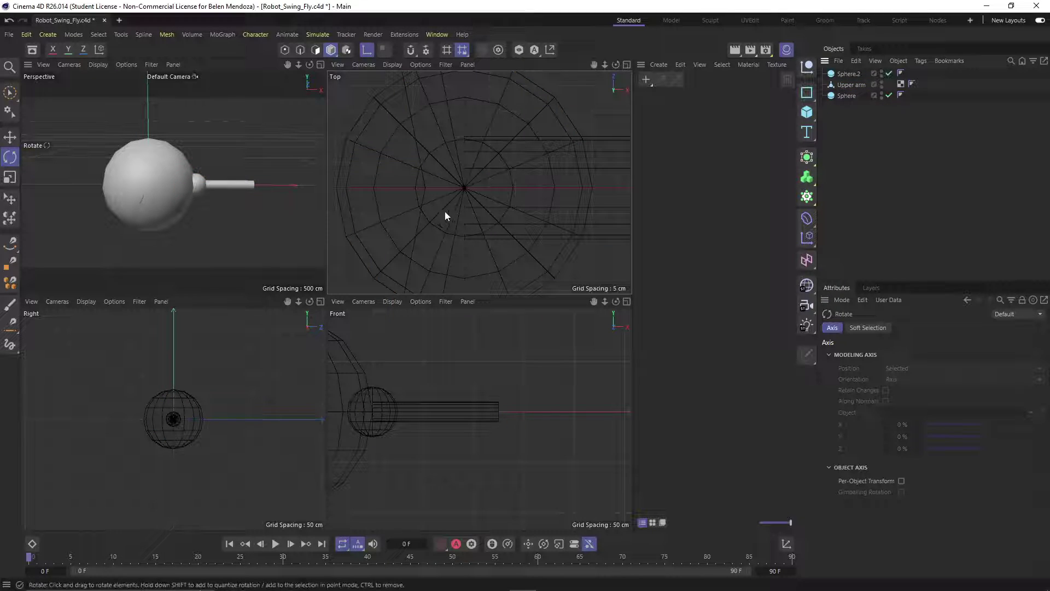
pyautogui.click(843, 74)
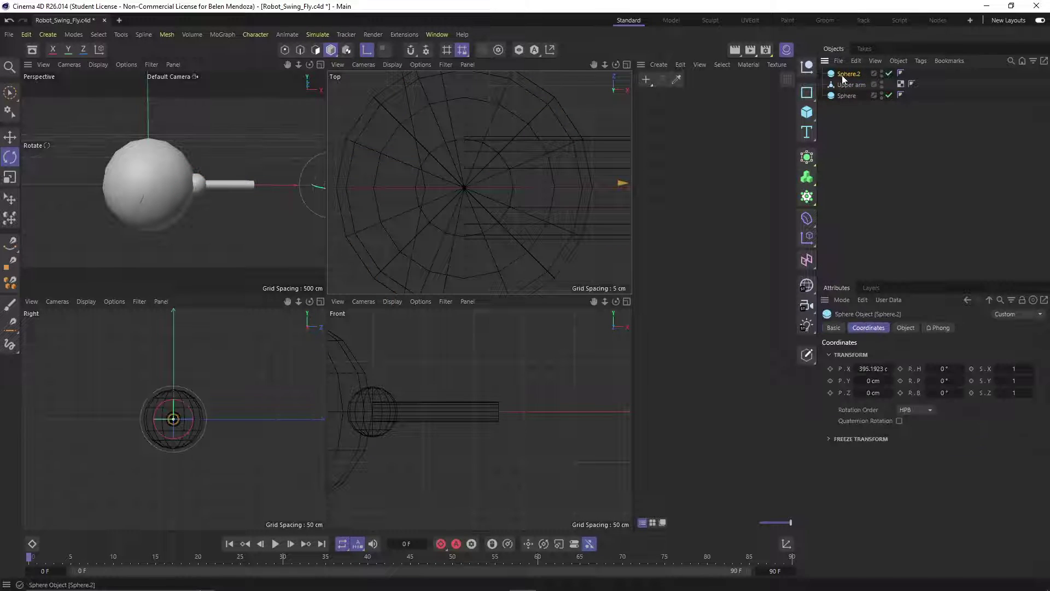
pyautogui.click(331, 50)
pyautogui.press('e')
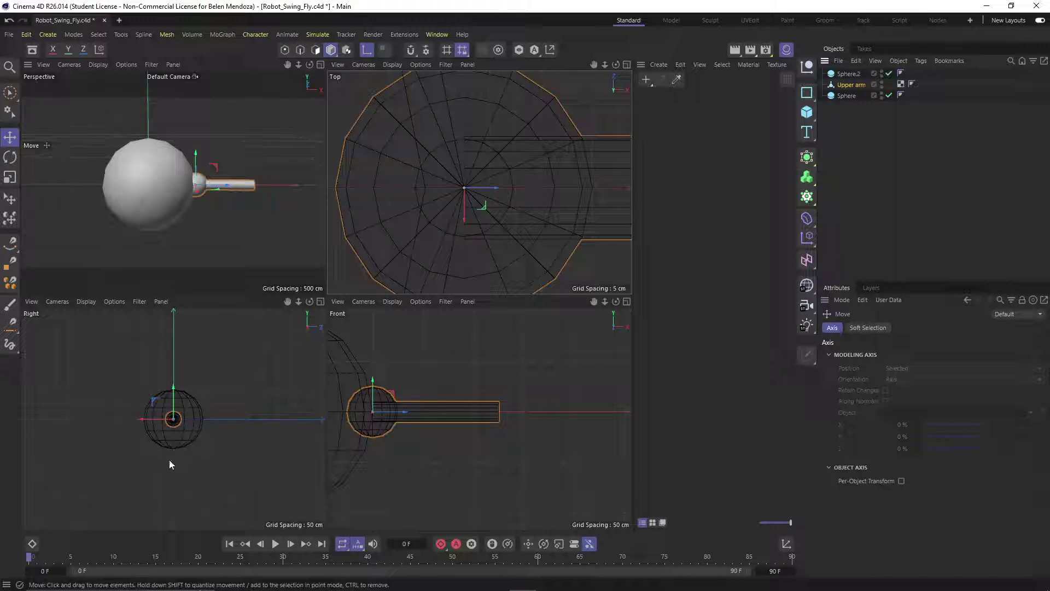
pyautogui.scroll(4, 166, 431)
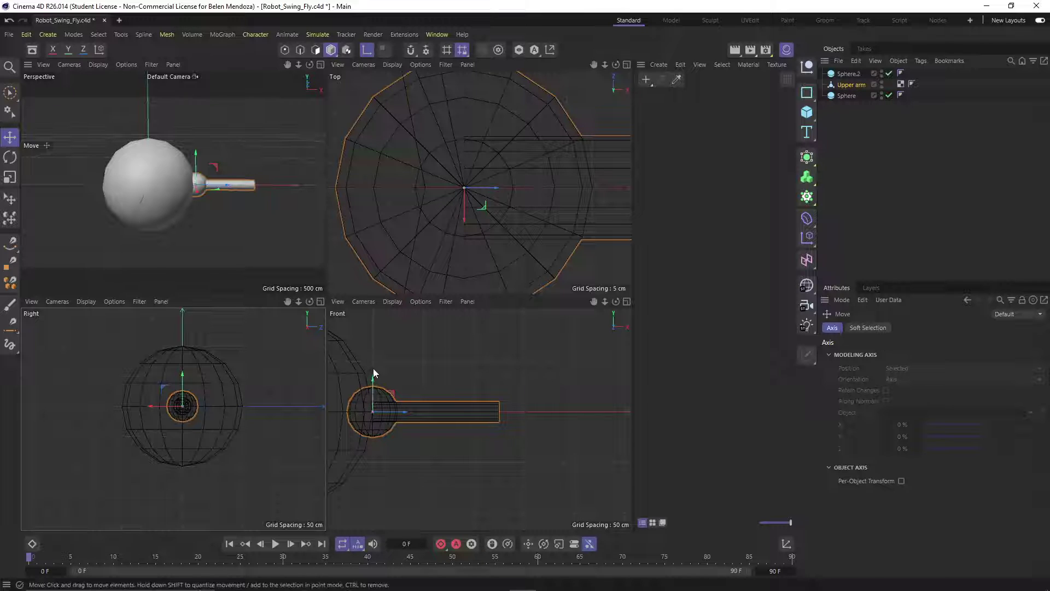
pyautogui.scroll(-10, 413, 220)
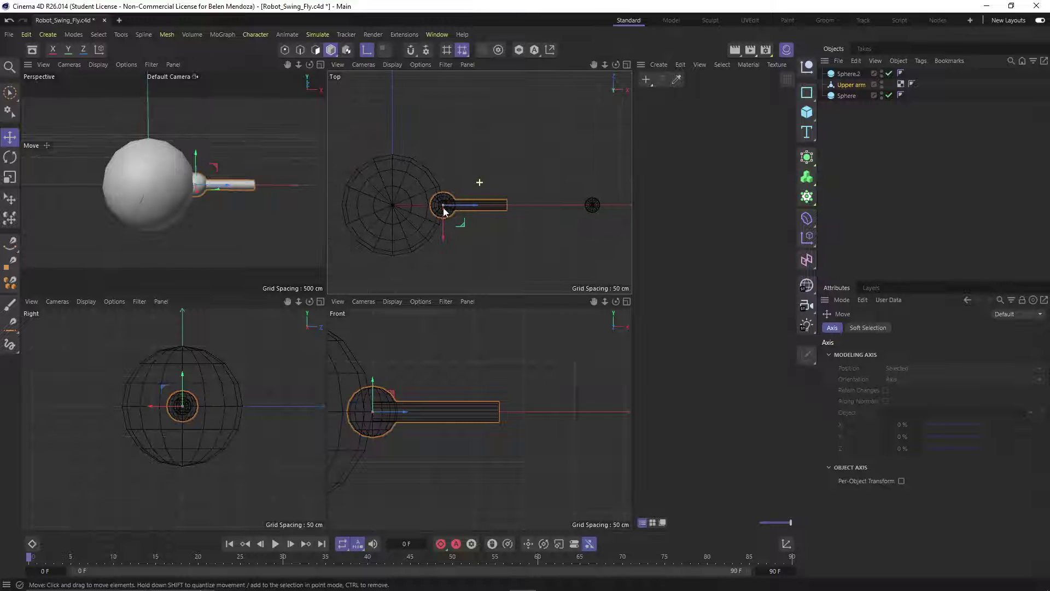
pyautogui.click(845, 86)
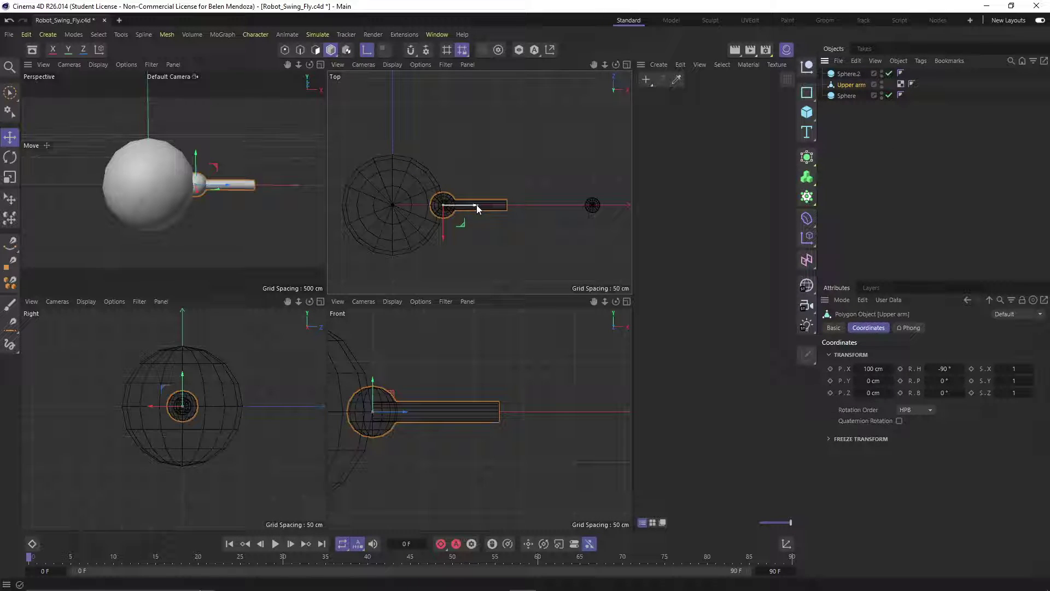
pyautogui.click(365, 50)
# - Duplicate the Upper arm along its length and place the copy's joint at the original's outer end, at X about 225 cm
pyautogui.moveTo(474, 206); pyautogui.dragTo(536, 205)
pyautogui.scroll(5, 493, 424)
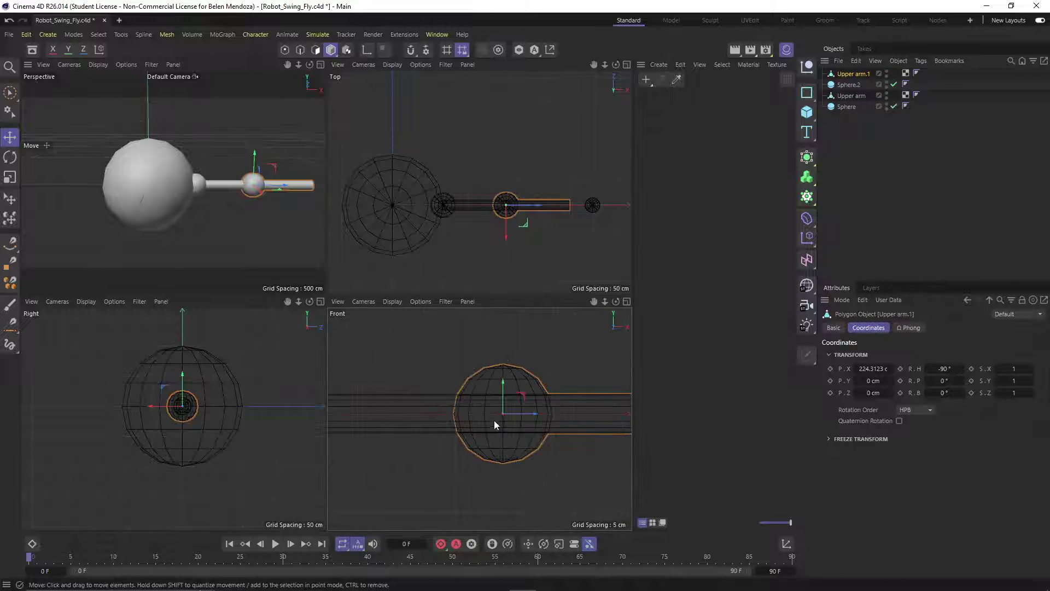
pyautogui.scroll(6, 496, 421)
pyautogui.moveTo(548, 387); pyautogui.dragTo(560, 388)
pyautogui.scroll(-5, 518, 403)
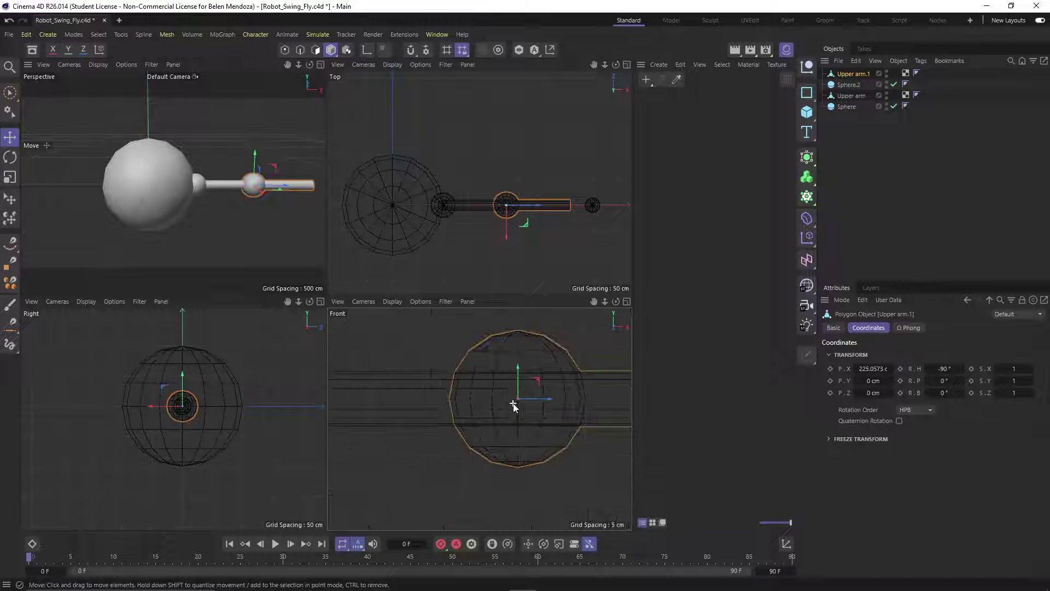
pyautogui.scroll(-5, 513, 404)
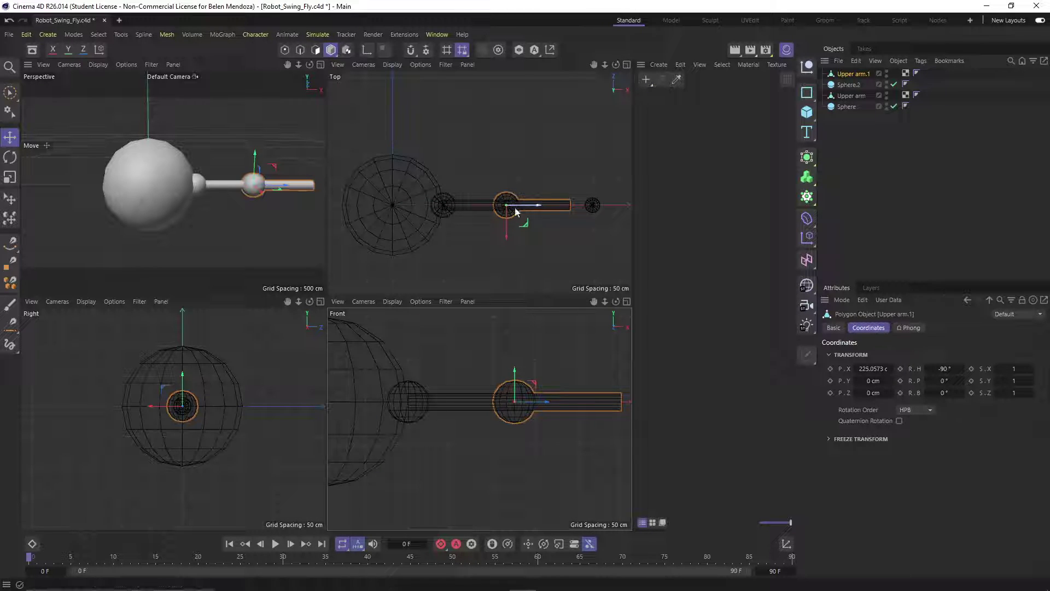
# - Enable component snapping for aligning the duplicated arm segment with the end of the Upper arm
pyautogui.scroll(5, 512, 214)
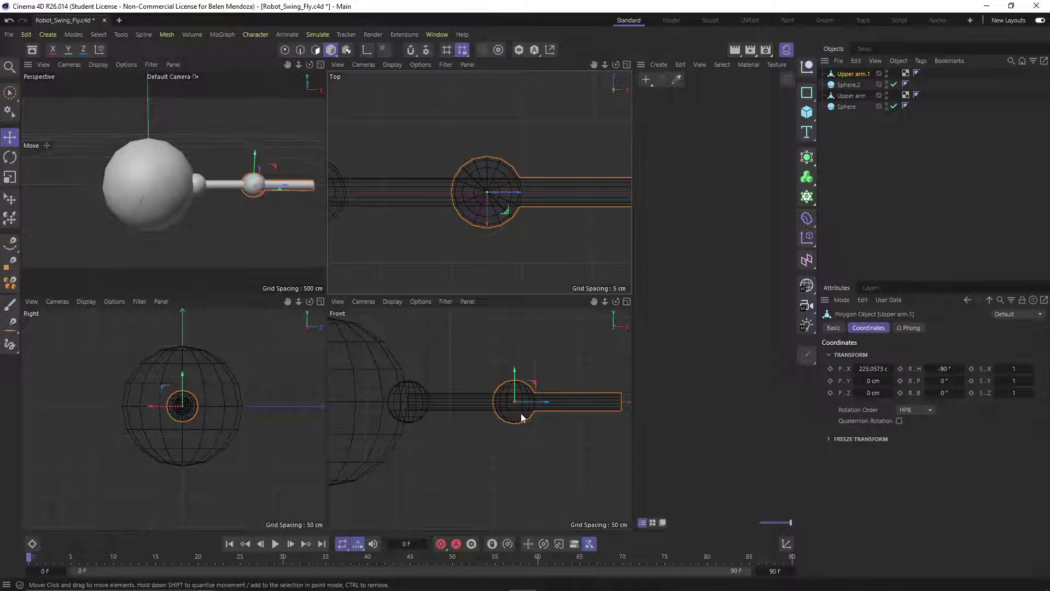
pyautogui.scroll(5, 509, 404)
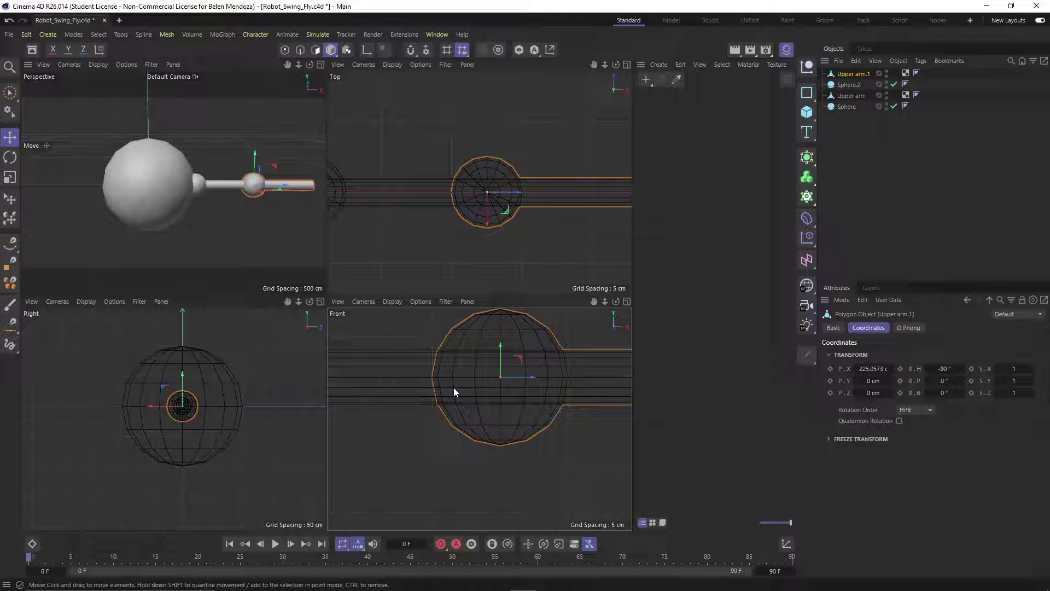
pyautogui.press('p')
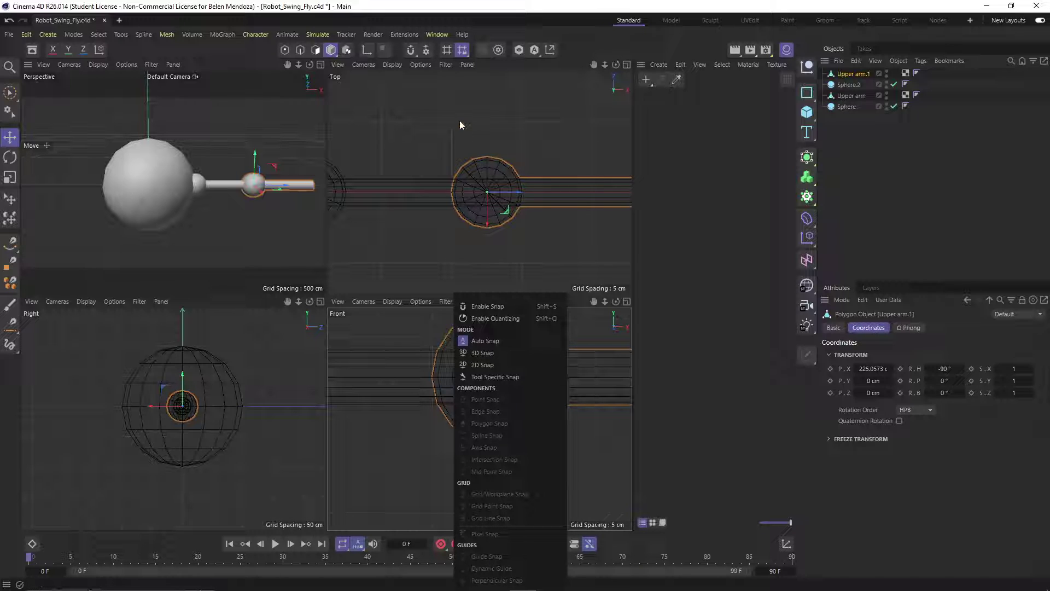
pyautogui.click(414, 52)
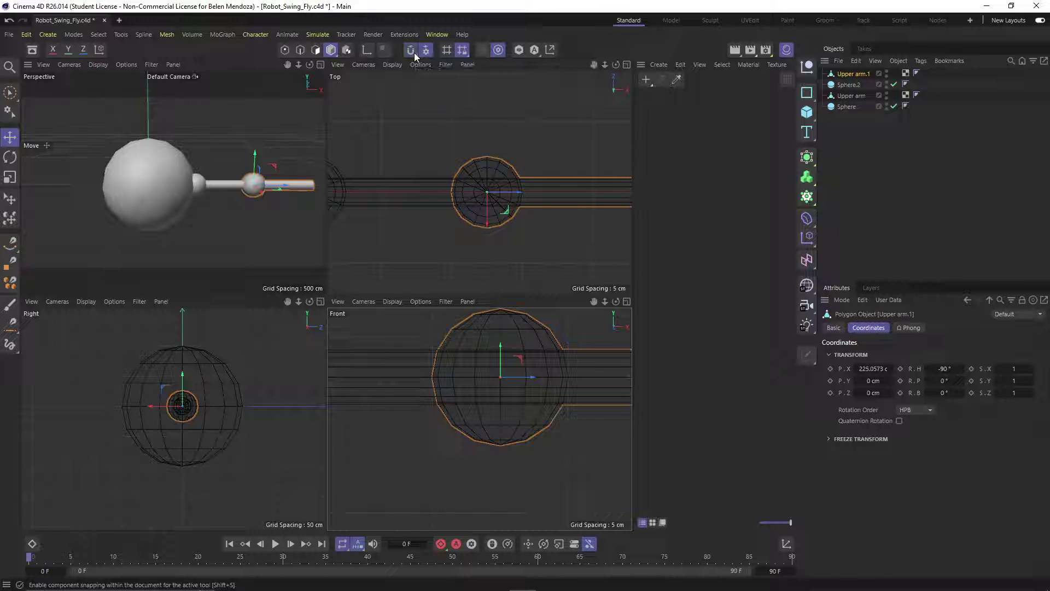
pyautogui.click(414, 53)
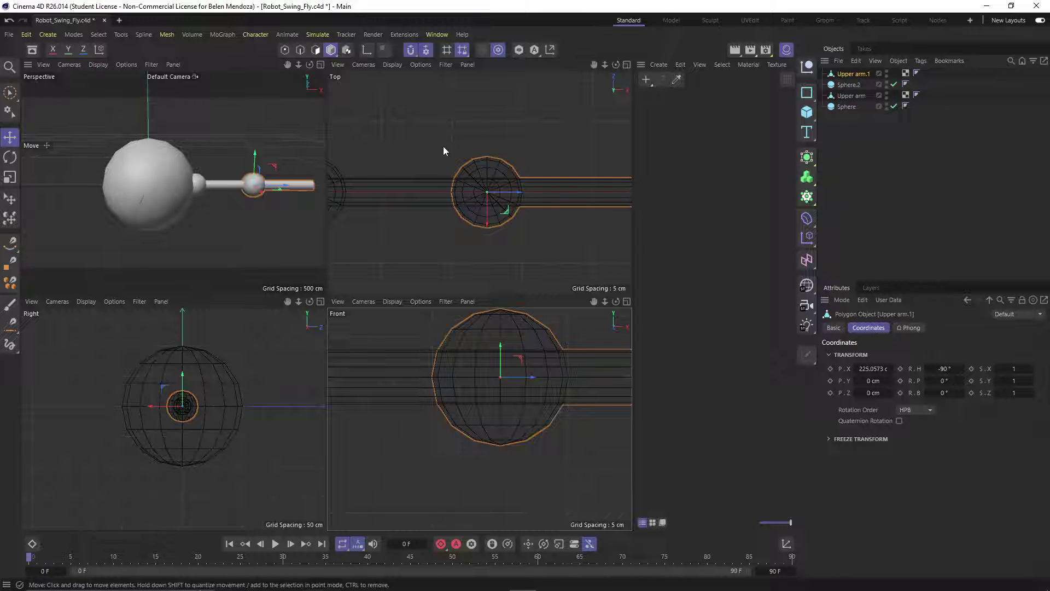
# - Enable edge snapping and snap the duplicated arm segment's joint onto the Upper arm's outer end at X 225 cm
pyautogui.press('p')
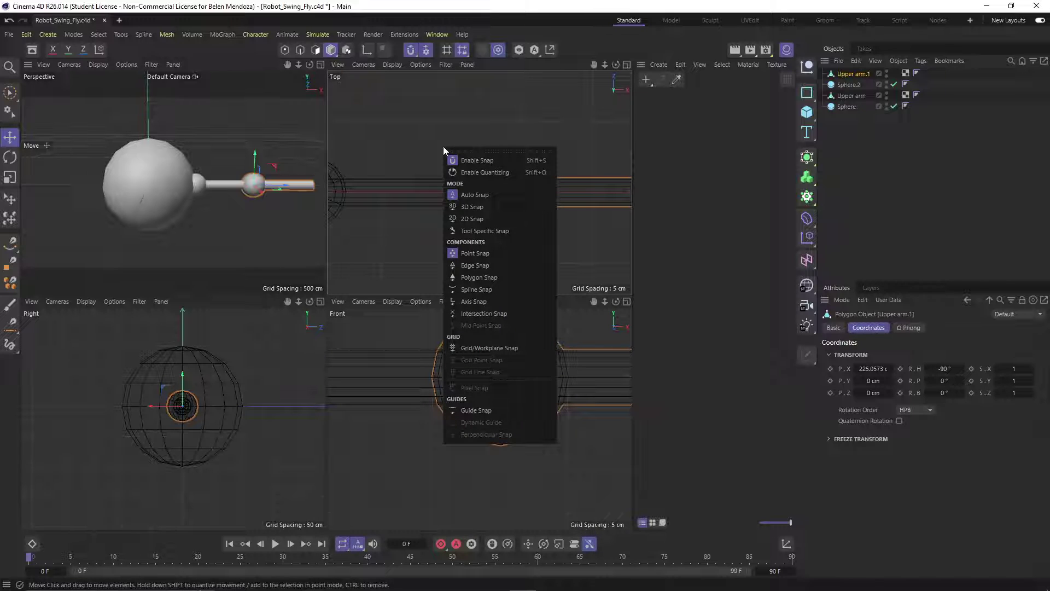
pyautogui.click(485, 265)
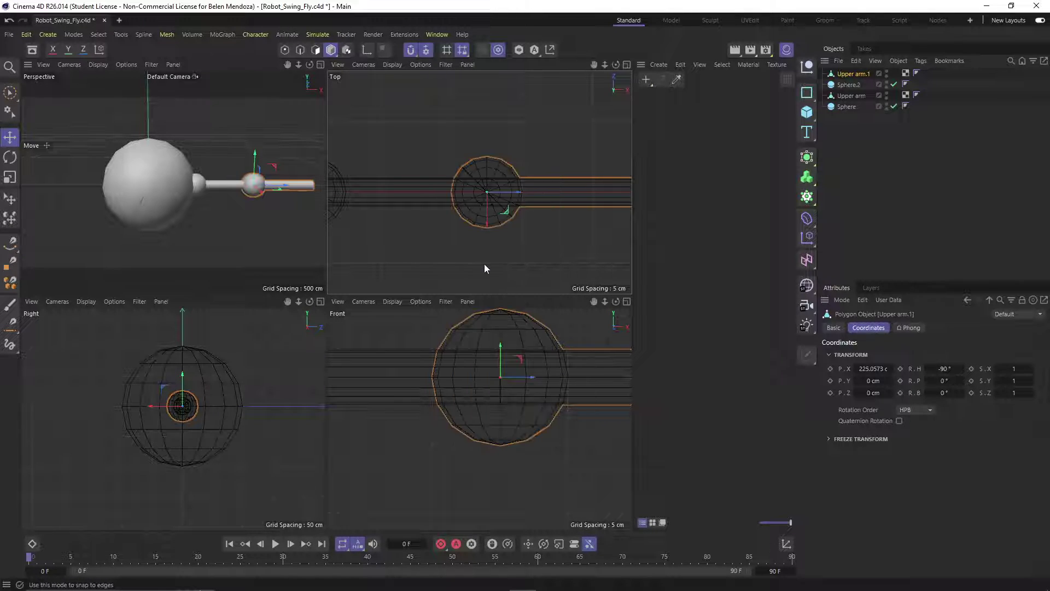
pyautogui.moveTo(533, 378); pyautogui.dragTo(505, 386)
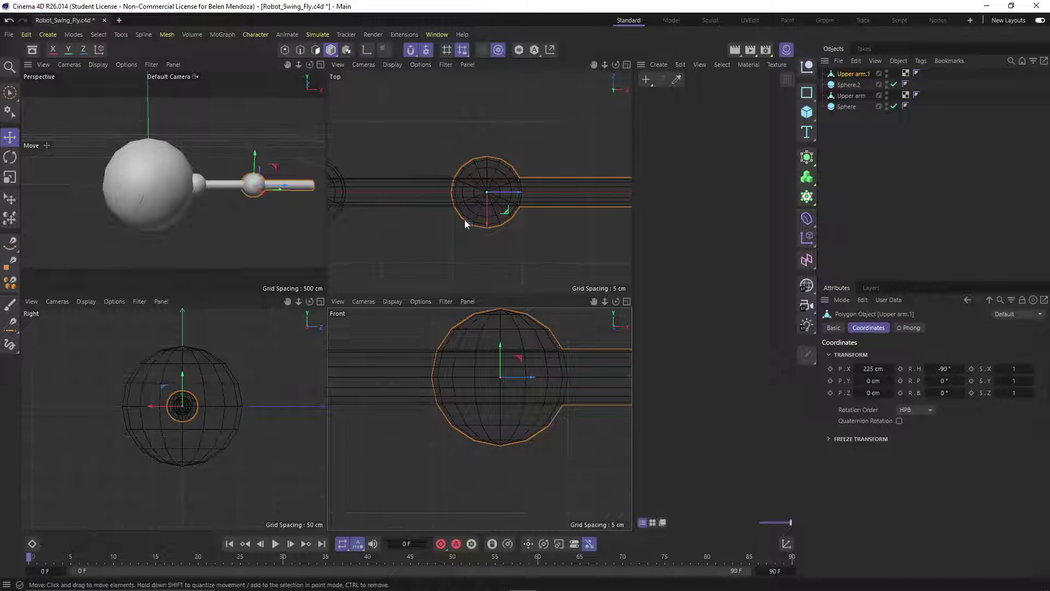
# - Move the small end sphere along X to 350 cm, at the outer end of the duplicated arm segment
pyautogui.scroll(-6, 464, 219)
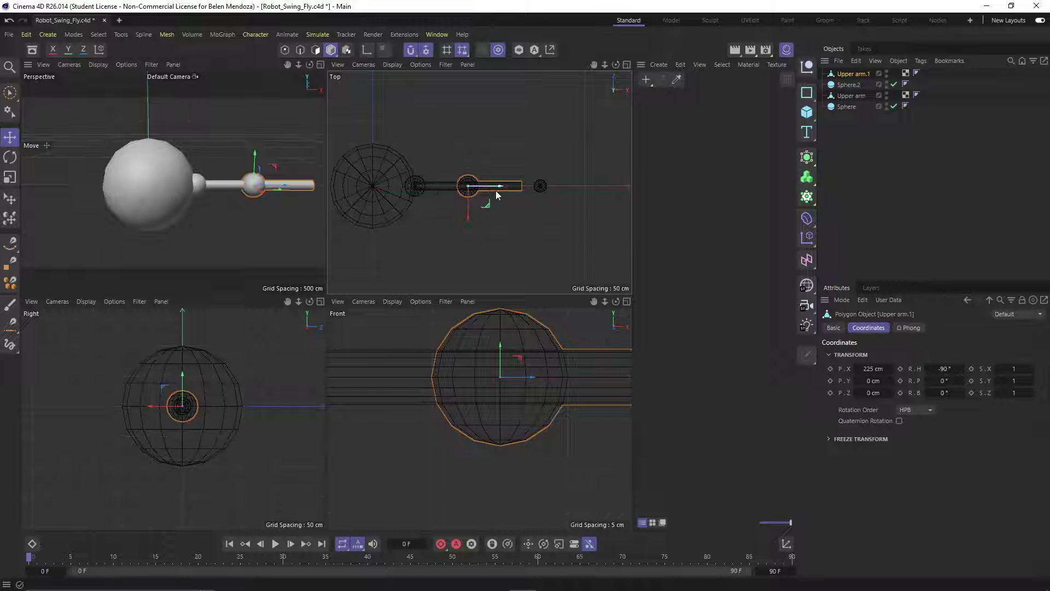
pyautogui.click(559, 187)
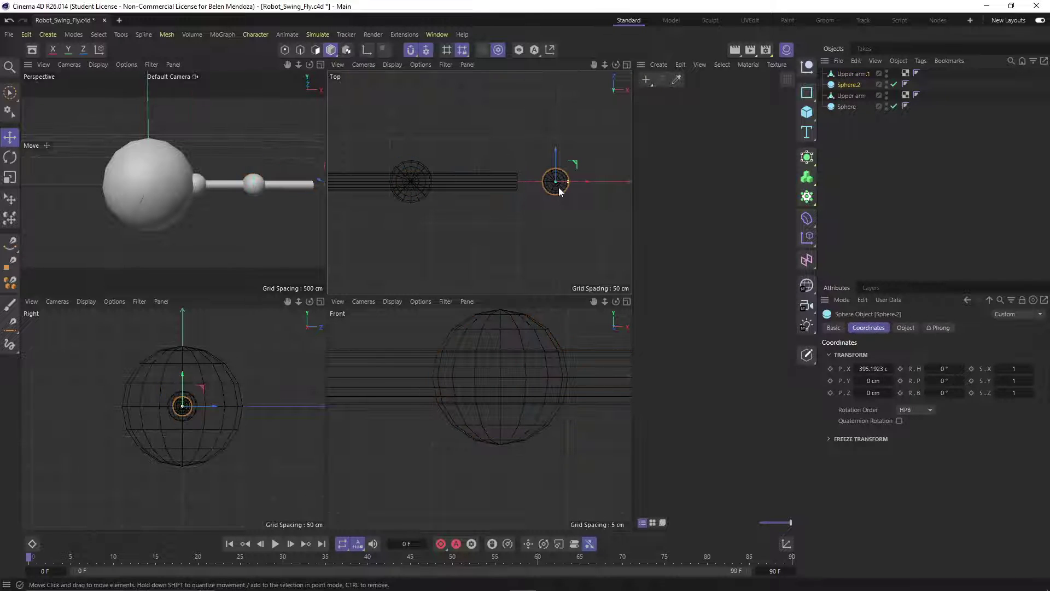
pyautogui.scroll(3, 559, 187)
pyautogui.moveTo(587, 176); pyautogui.dragTo(516, 190)
pyautogui.keyDown('alt'); pyautogui.moveTo(294, 224); pyautogui.dragTo(284, 193); pyautogui.keyUp('alt')
pyautogui.scroll(-3, 283, 193)
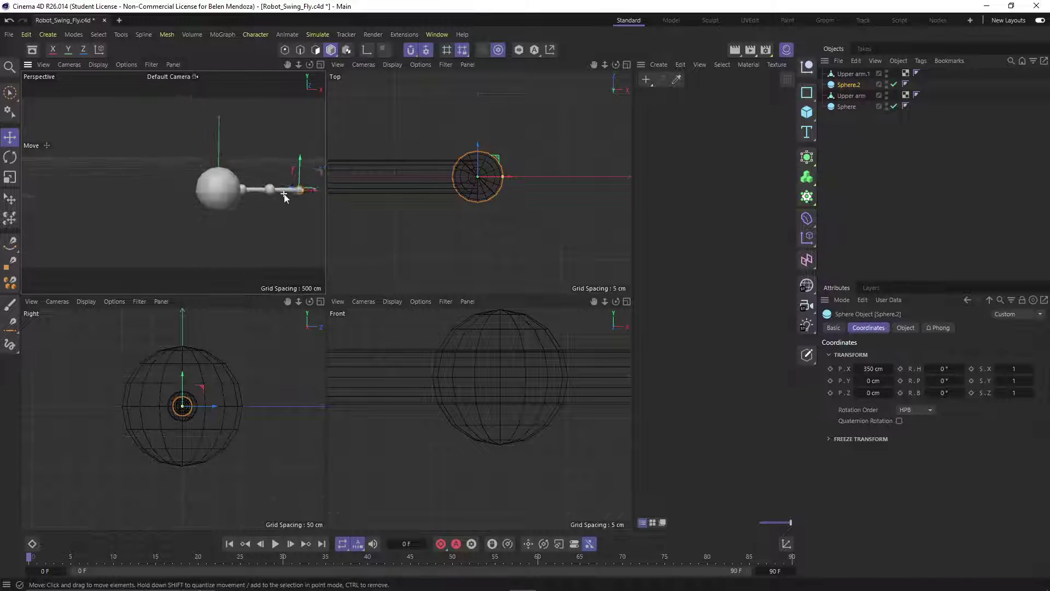
pyautogui.keyDown('alt'); pyautogui.moveTo(284, 193); pyautogui.dragTo(267, 211, button='middle'); pyautogui.keyUp('alt')
pyautogui.keyDown('alt'); pyautogui.moveTo(268, 211); pyautogui.dragTo(268, 226); pyautogui.keyUp('alt')
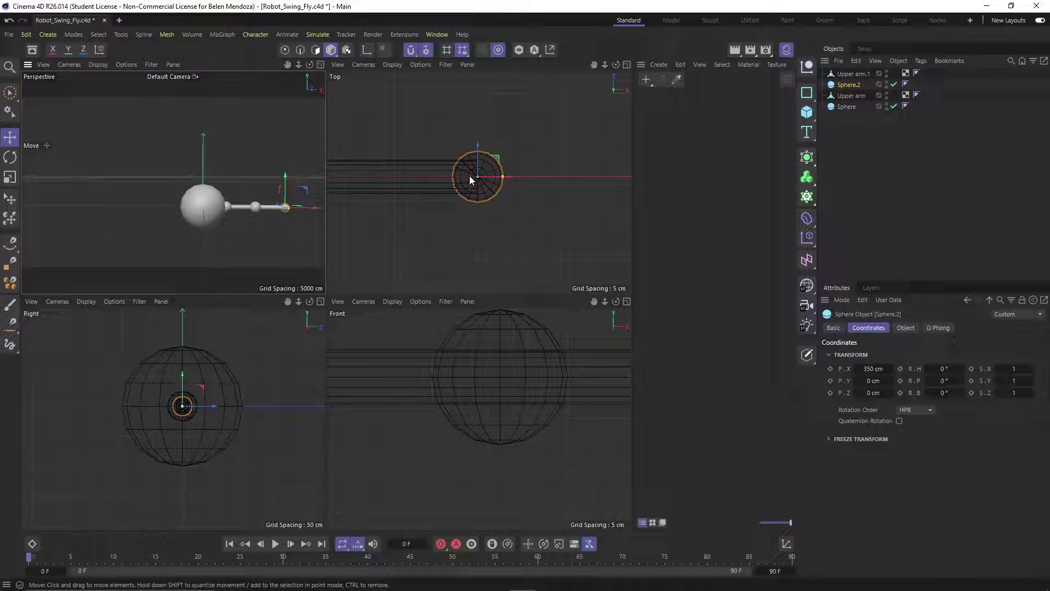
# - Rename the duplicated arm segment to "Lower arm" and make it a child of the Upper arm
pyautogui.click(879, 144)
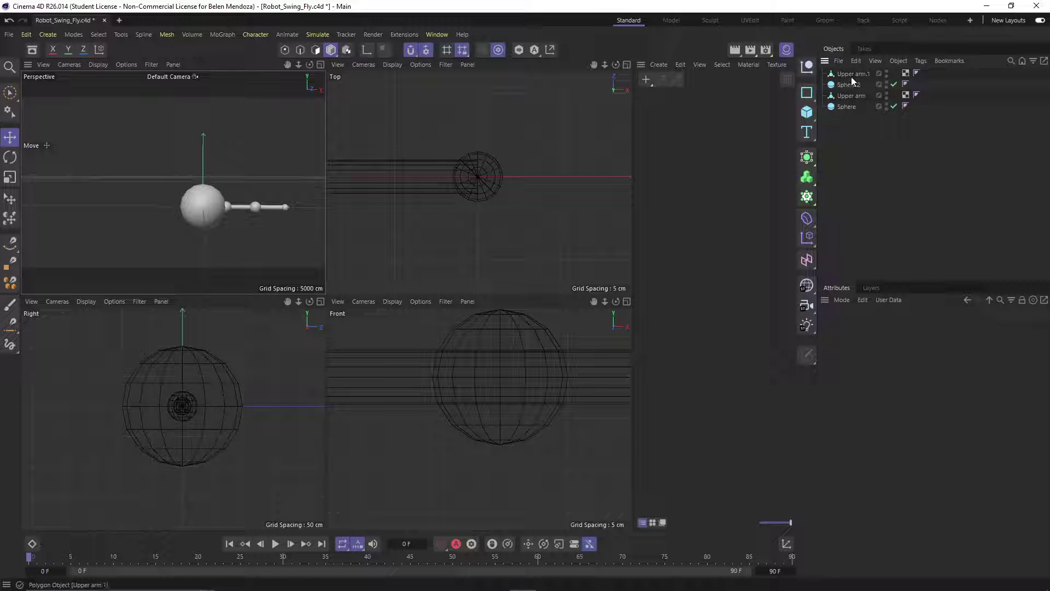
pyautogui.click(851, 74)
pyautogui.doubleClick(851, 74)
pyautogui.write('L')
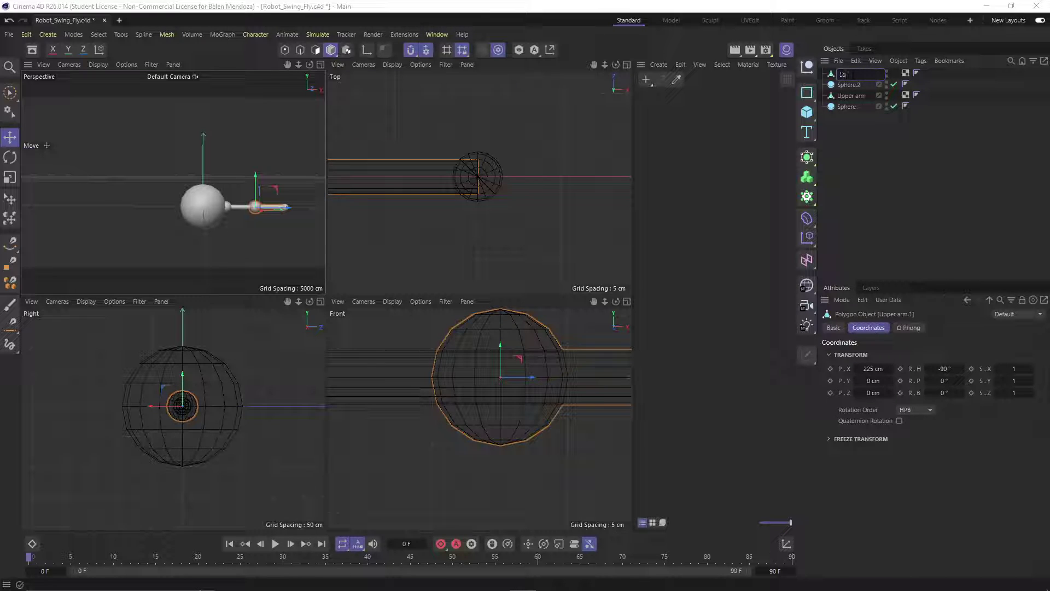
pyautogui.write('ower arm')
pyautogui.press('Return')
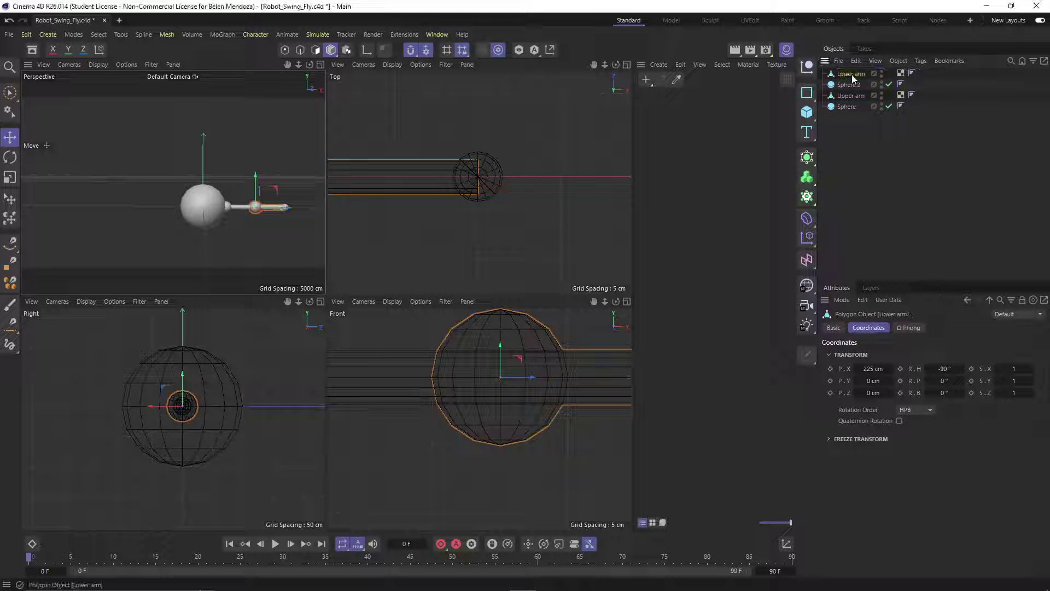
pyautogui.moveTo(850, 76); pyautogui.dragTo(856, 97)
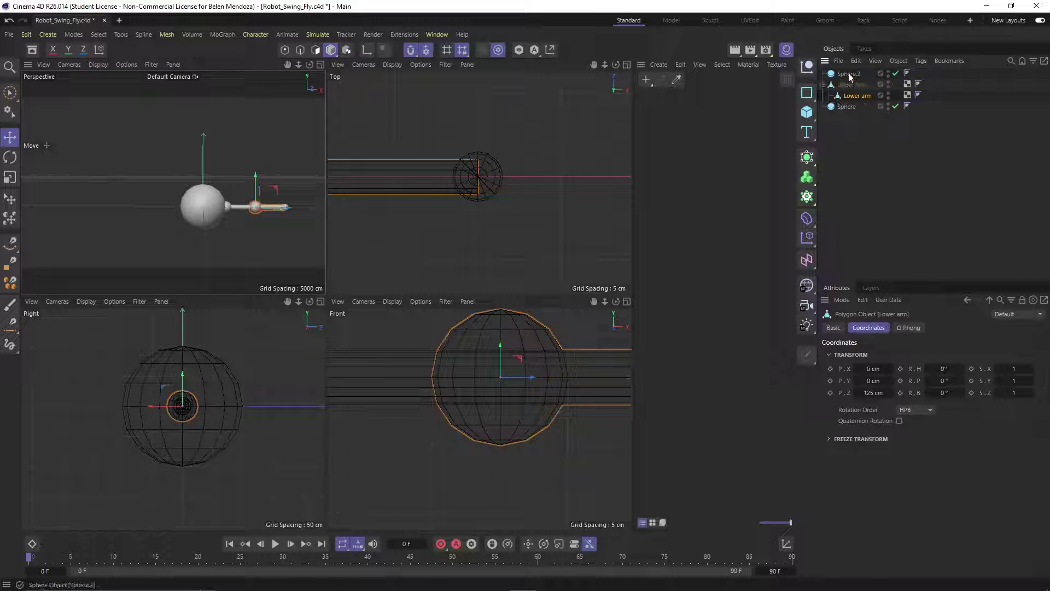
# - Rename the small sphere at the arm's outer end to "Hand"
pyautogui.click(847, 73)
pyautogui.doubleClick(848, 73)
pyautogui.write('Hand')
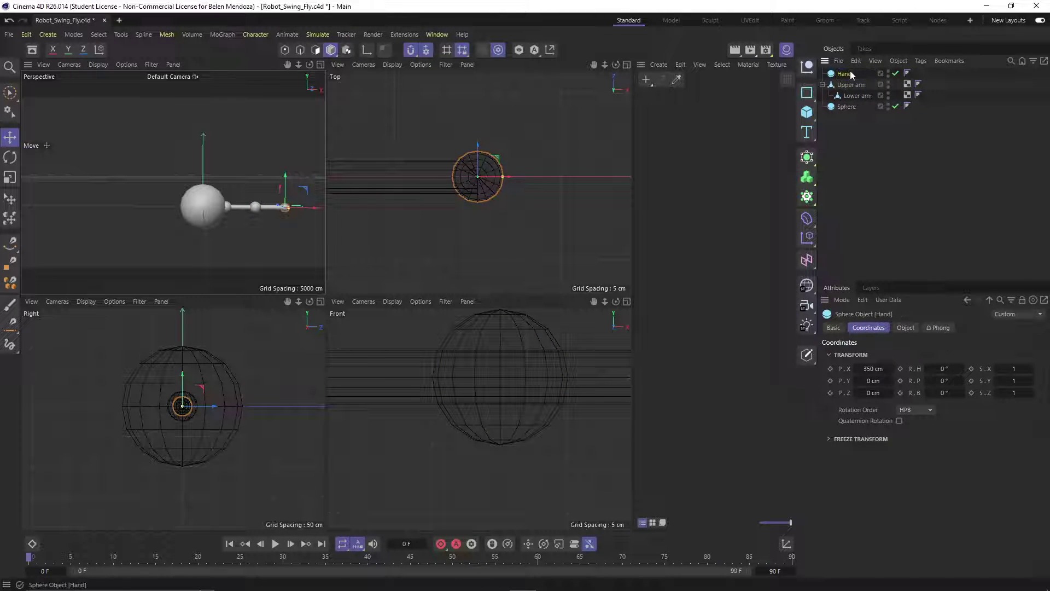
pyautogui.press('Return')
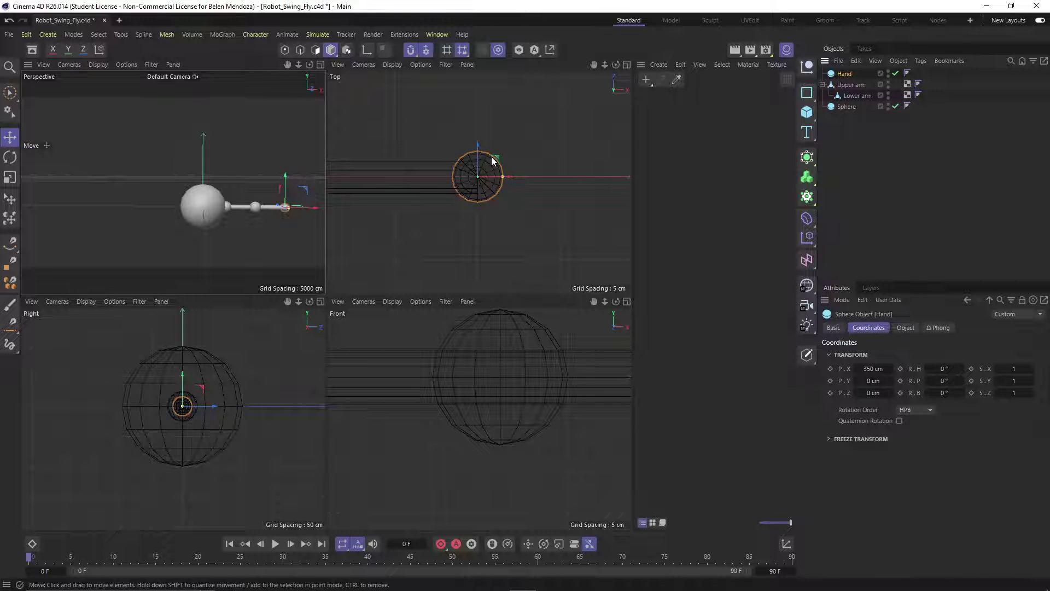
# - Rotate the Hand so its Z axis points outward along the arm, and make it a child of the Lower arm
pyautogui.press('r')
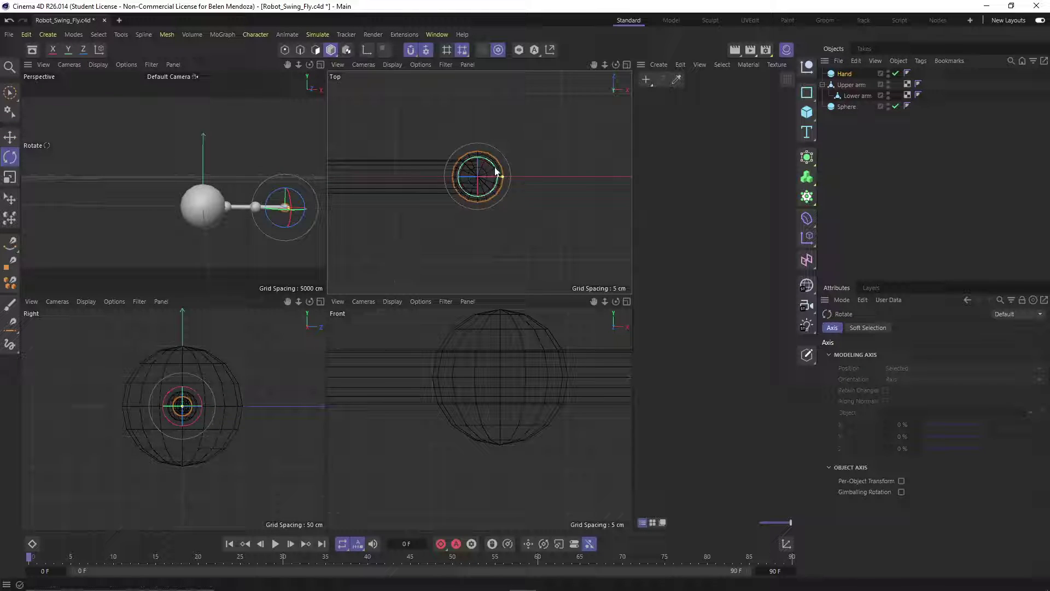
pyautogui.moveTo(495, 173); pyautogui.dragTo(491, 198)
pyautogui.click(885, 206)
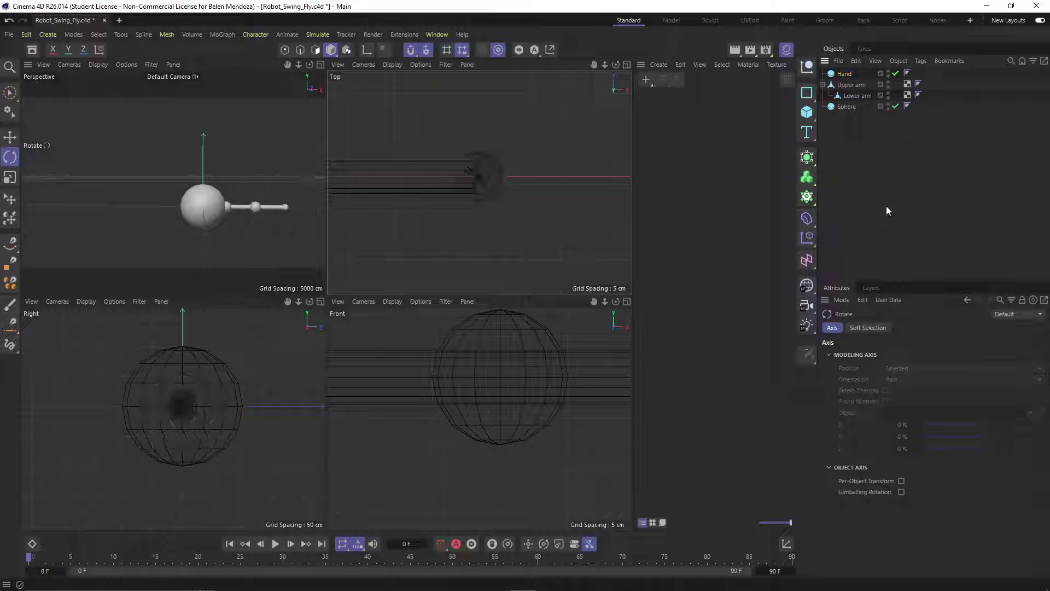
pyautogui.click(850, 73)
pyautogui.press('e')
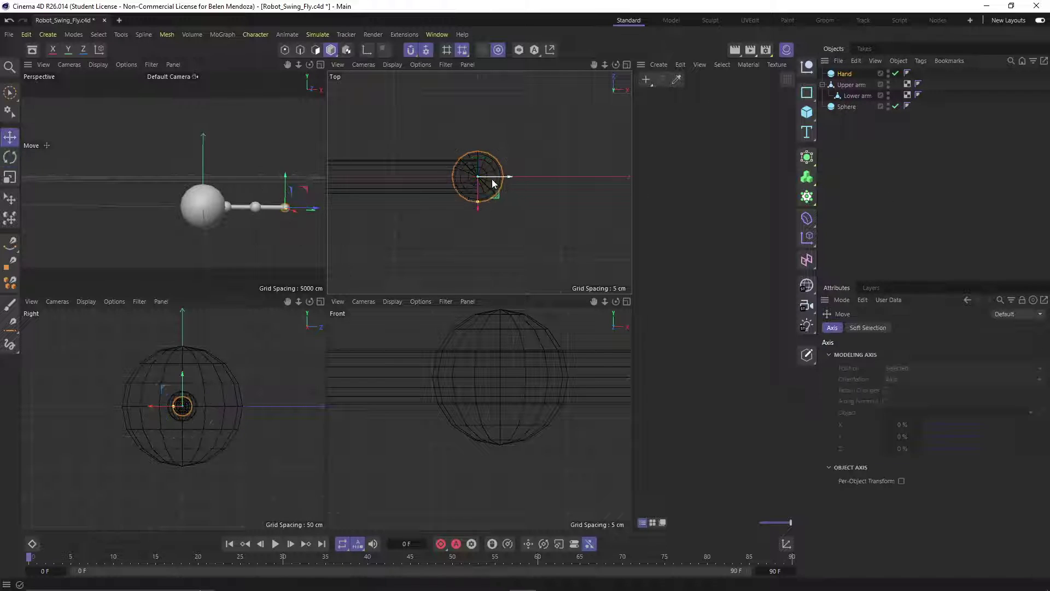
pyautogui.moveTo(843, 73); pyautogui.dragTo(855, 96)
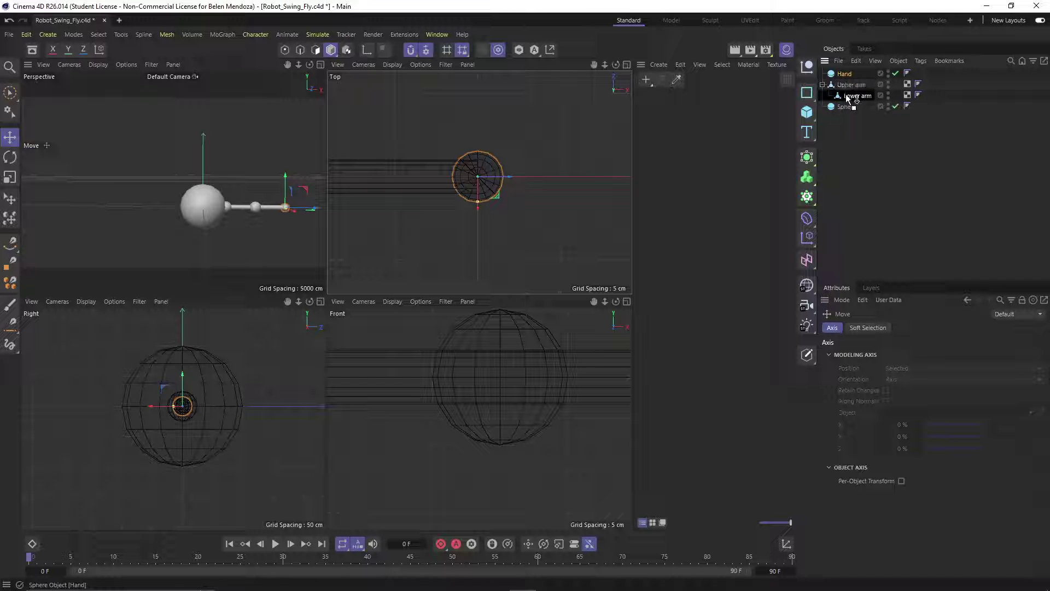
pyautogui.click(856, 95)
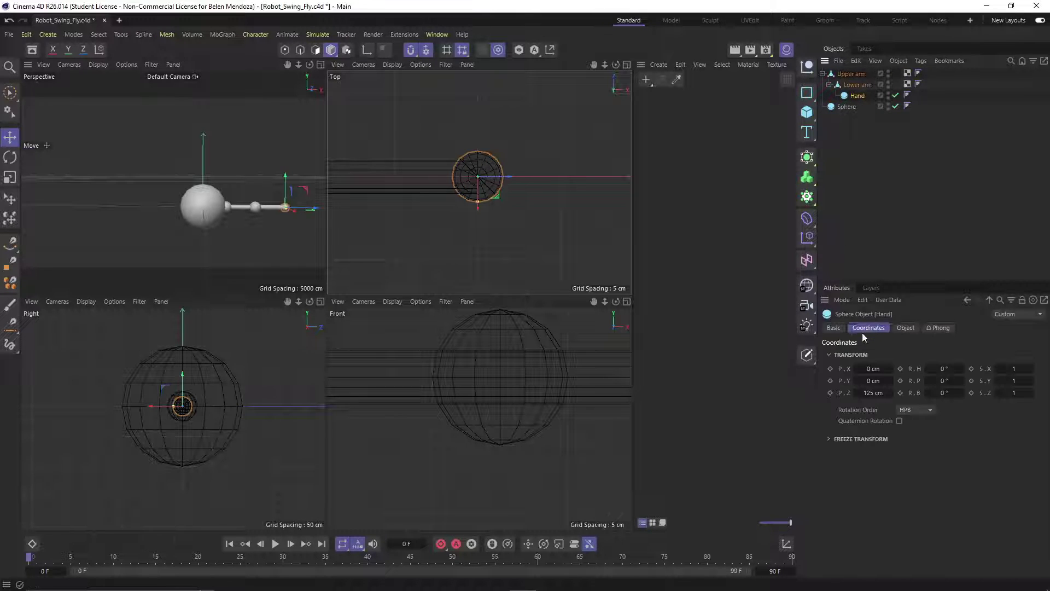
# - Examine the Hand's sphere properties and how the Upper arm, Lower arm and Hand line up in the top view
pyautogui.click(905, 327)
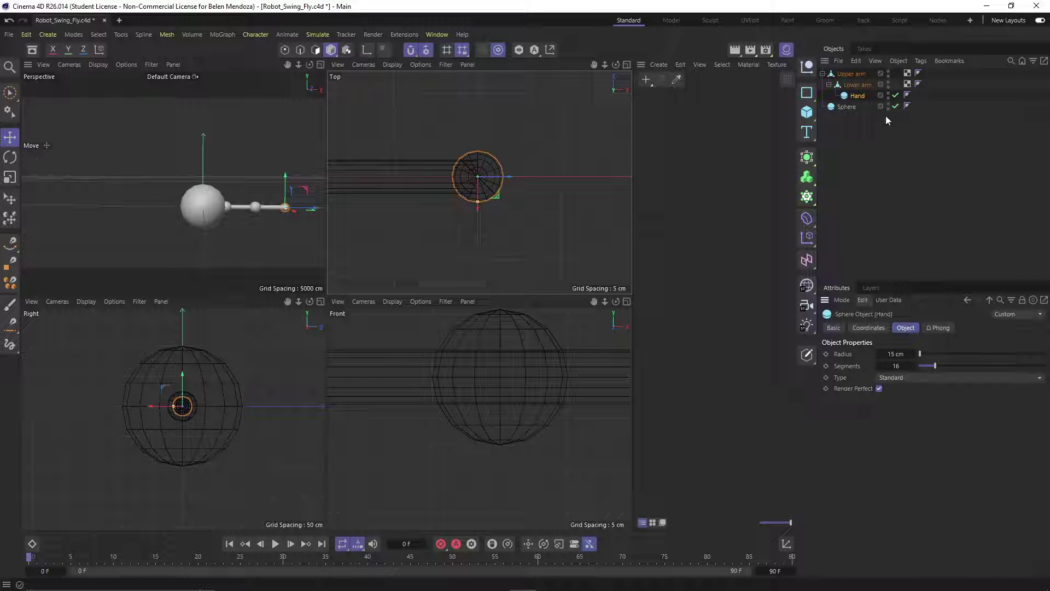
pyautogui.click(424, 161)
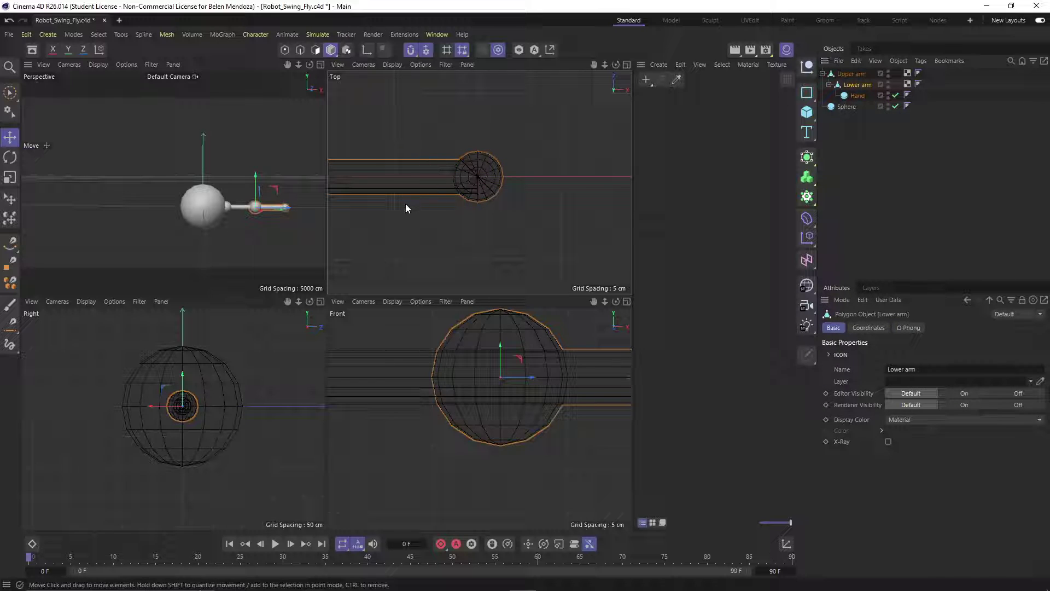
pyautogui.keyDown('alt'); pyautogui.moveTo(406, 204); pyautogui.dragTo(527, 202, button='middle'); pyautogui.keyUp('alt')
pyautogui.scroll(-2, 527, 201)
pyautogui.scroll(4, 403, 183)
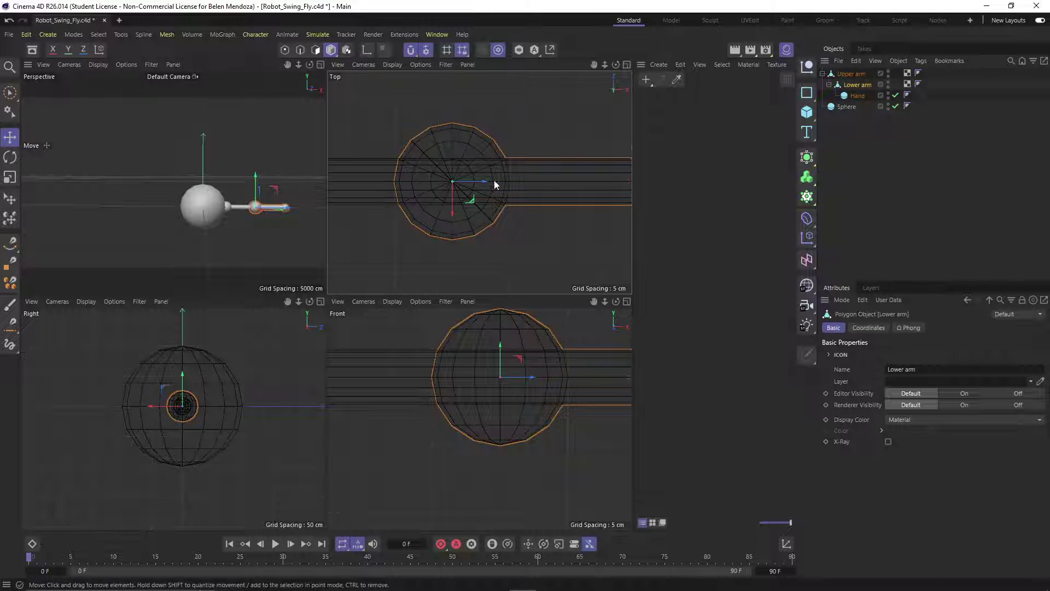
pyautogui.click(855, 175)
pyautogui.scroll(-4, 533, 196)
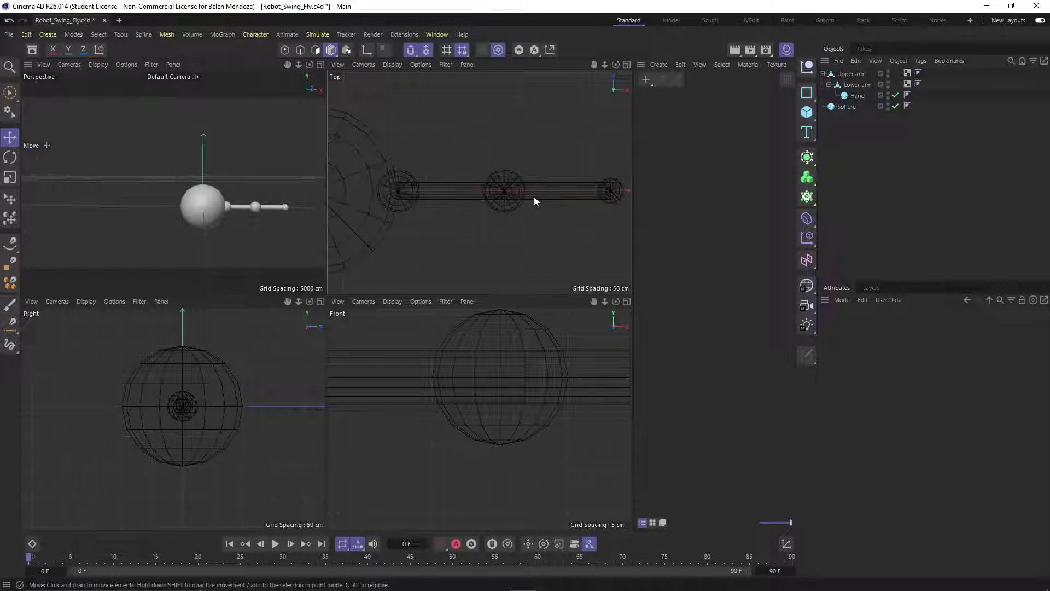
pyautogui.scroll(-4, 533, 196)
pyautogui.scroll(4, 424, 201)
pyautogui.scroll(-3, 465, 208)
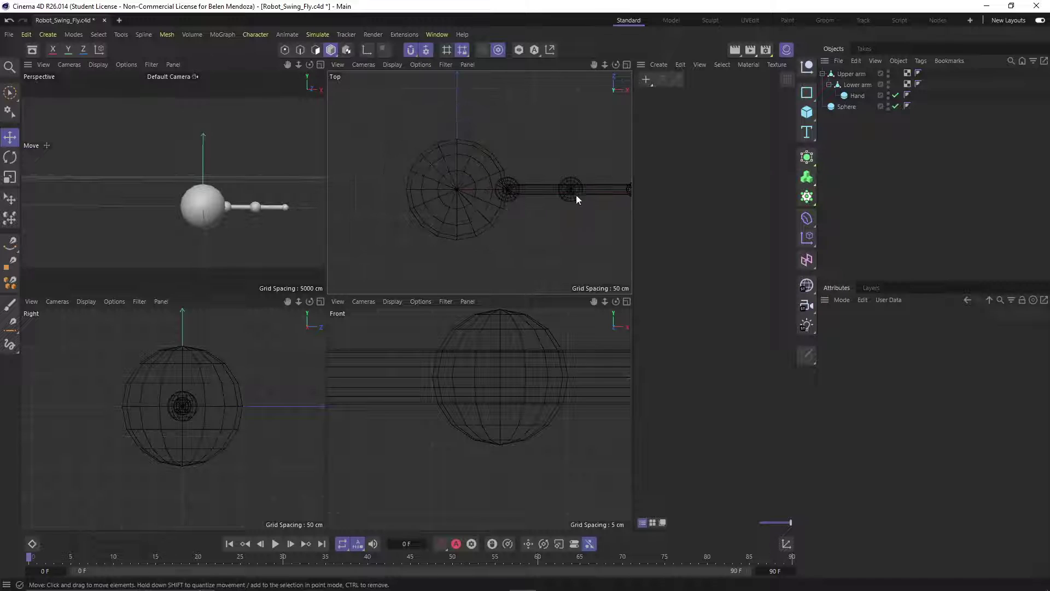
# - Duplicate the Upper arm hierarchy by rotating a copy 180° around its shoulder joint in the front view
pyautogui.click(847, 75)
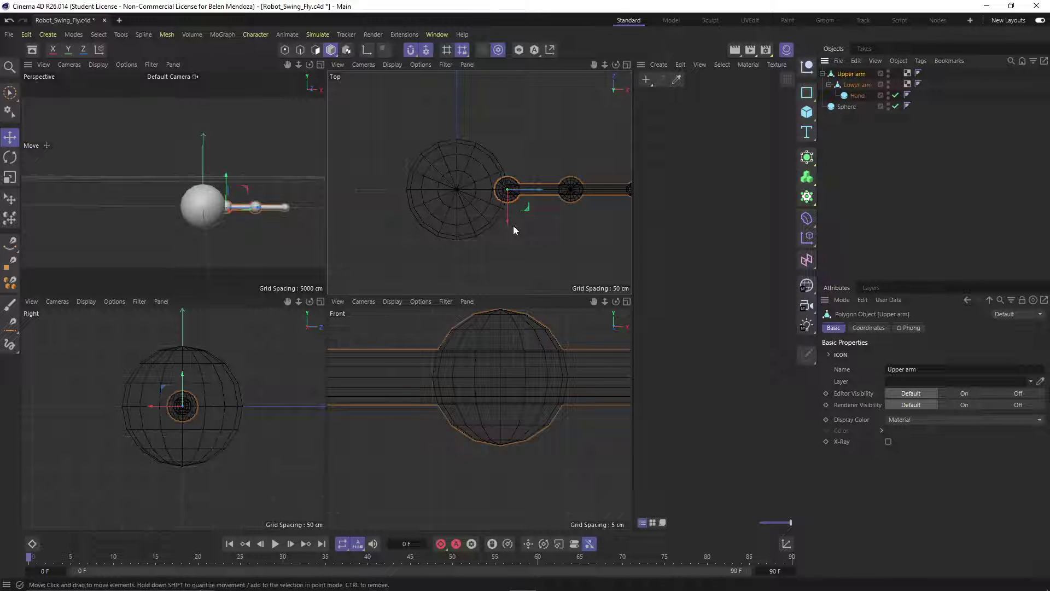
pyautogui.press('r')
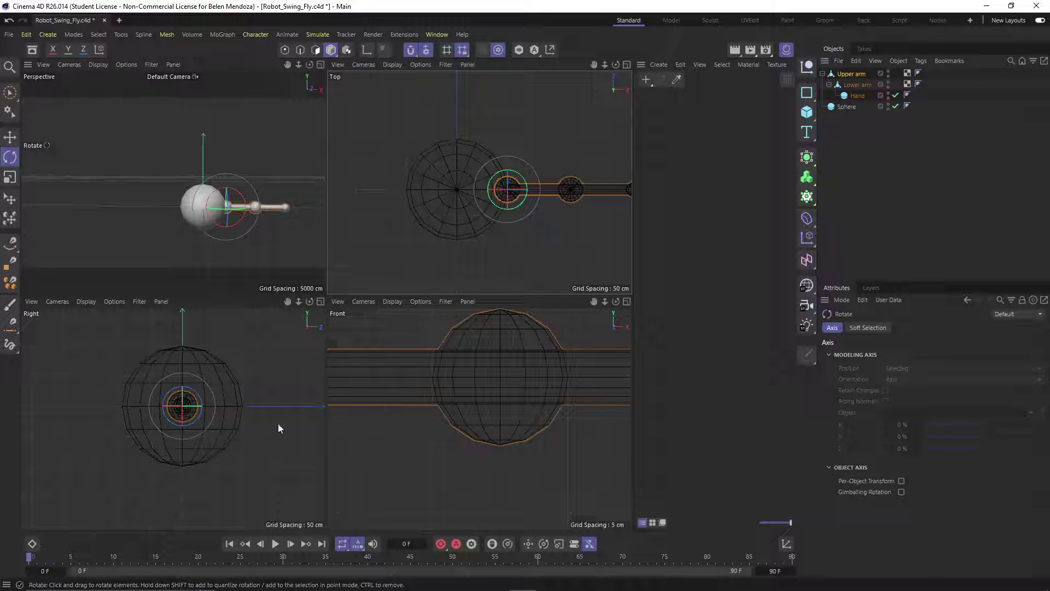
pyautogui.scroll(-12, 407, 420)
pyautogui.keyDown('alt'); pyautogui.moveTo(345, 430); pyautogui.dragTo(398, 428, button='middle'); pyautogui.keyUp('alt')
pyautogui.scroll(3, 398, 427)
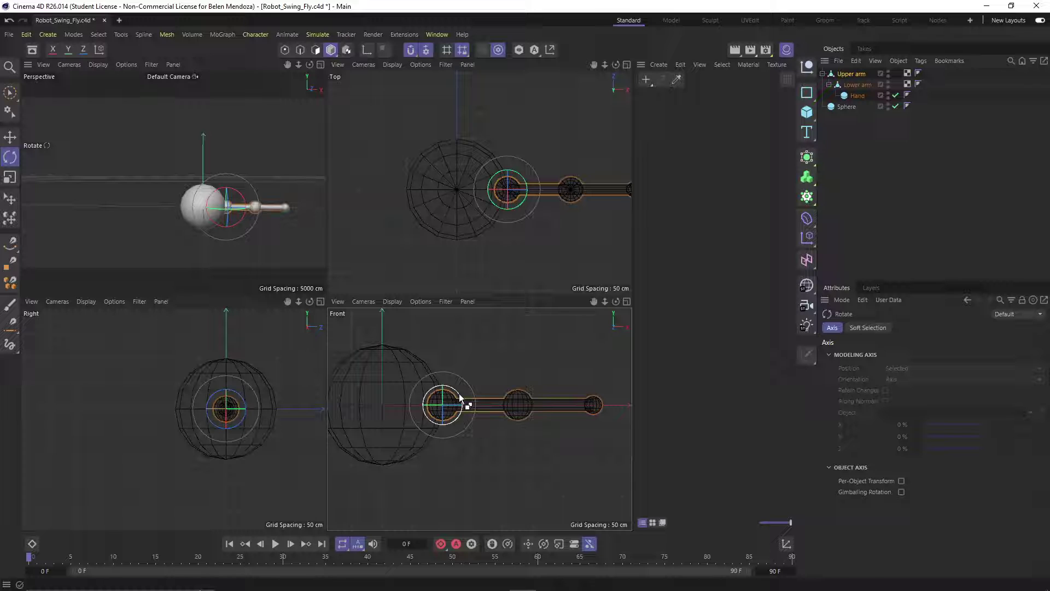
pyautogui.moveTo(460, 398); pyautogui.dragTo(342, 473)
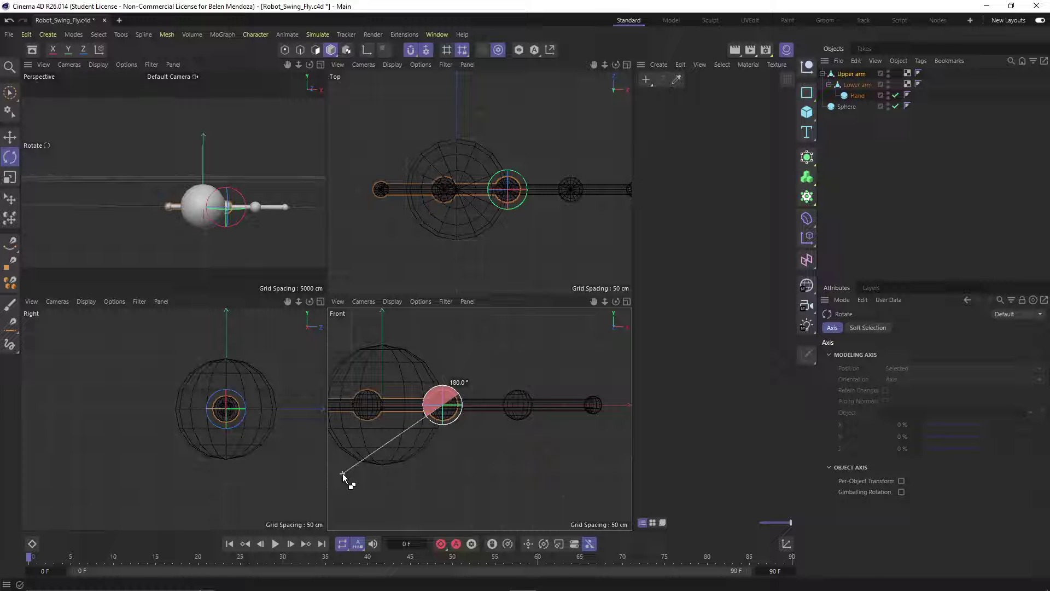
pyautogui.keyDown('ctrl'); pyautogui.moveTo(342, 474); pyautogui.dragTo(342, 474); pyautogui.keyUp('ctrl')
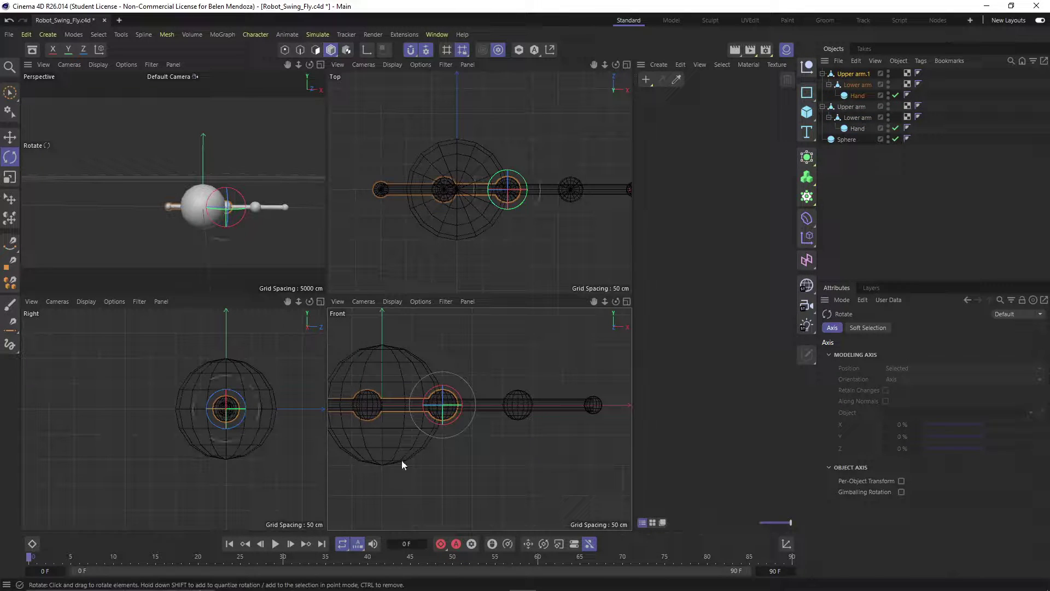
# - Move the duplicated arm hierarchy along its length until its shoulder joint sits on the opposite side of the body sphere
pyautogui.keyDown('alt'); pyautogui.moveTo(406, 460); pyautogui.dragTo(509, 464, button='middle'); pyautogui.keyUp('alt')
pyautogui.press('e')
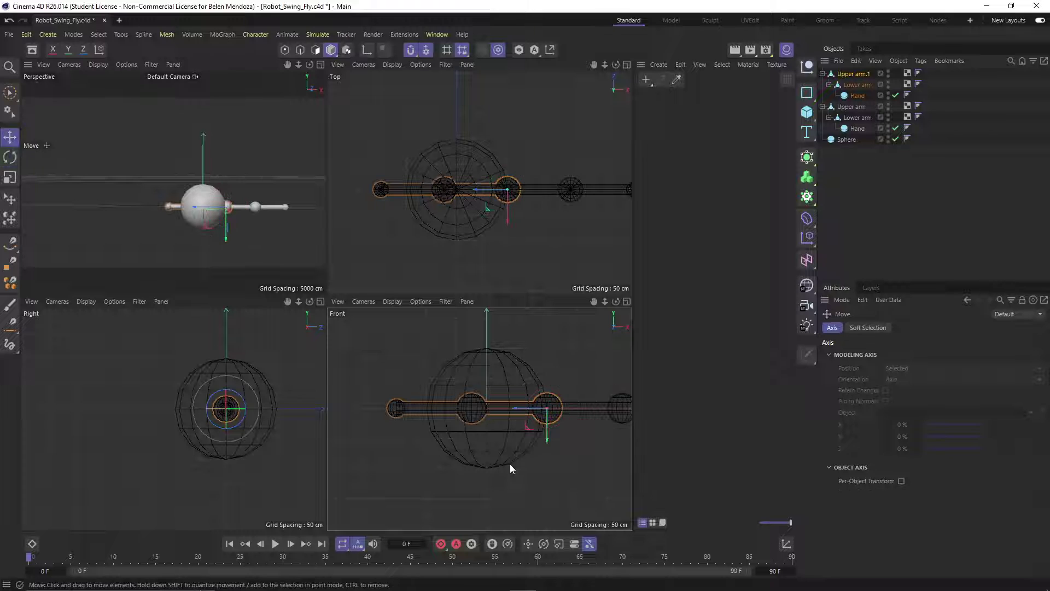
pyautogui.moveTo(520, 411); pyautogui.dragTo(429, 403)
pyautogui.scroll(4, 408, 418)
pyautogui.scroll(-5, 453, 441)
pyautogui.scroll(4, 490, 442)
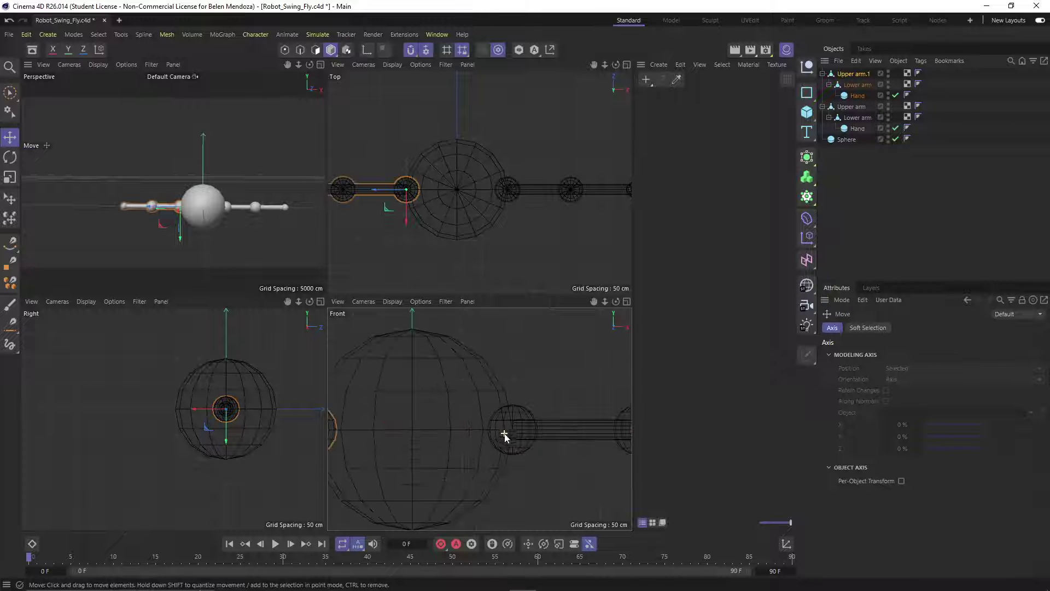
# - Nudge the original Upper arm slightly along its length at the edge of the body sphere
pyautogui.click(849, 106)
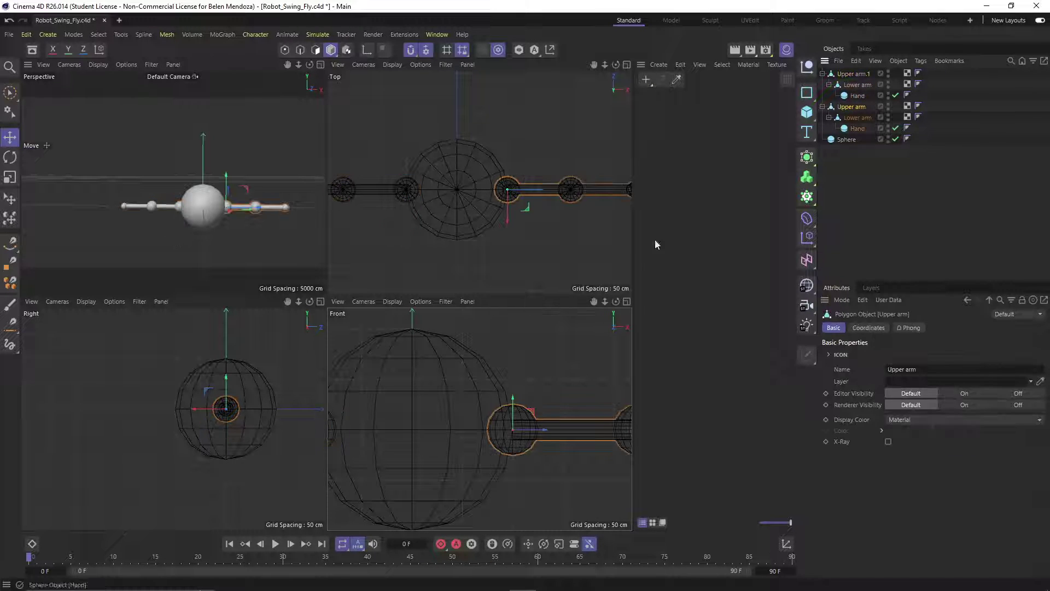
pyautogui.scroll(4, 529, 431)
pyautogui.moveTo(540, 431); pyautogui.dragTo(542, 432)
pyautogui.scroll(-6, 476, 445)
# - Set the duplicated Upper arm.1's bank rotation (R.B) to 0° and check the axis direction of its Hand
pyautogui.middleClick(465, 452)
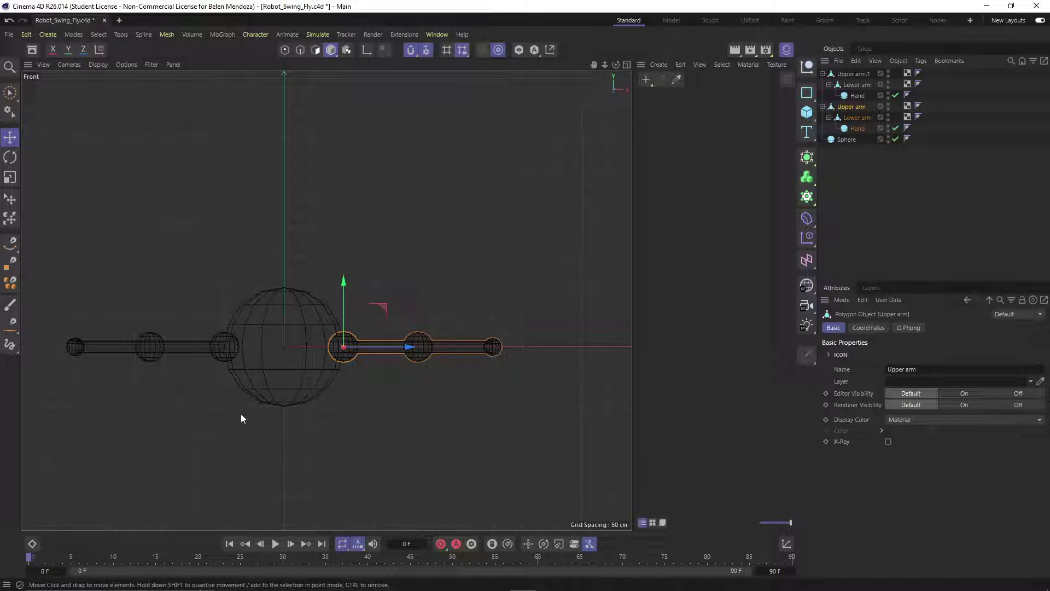
pyautogui.scroll(-3, 240, 418)
pyautogui.keyDown('alt'); pyautogui.moveTo(235, 417); pyautogui.dragTo(344, 406, button='middle'); pyautogui.keyUp('alt')
pyautogui.scroll(5, 325, 386)
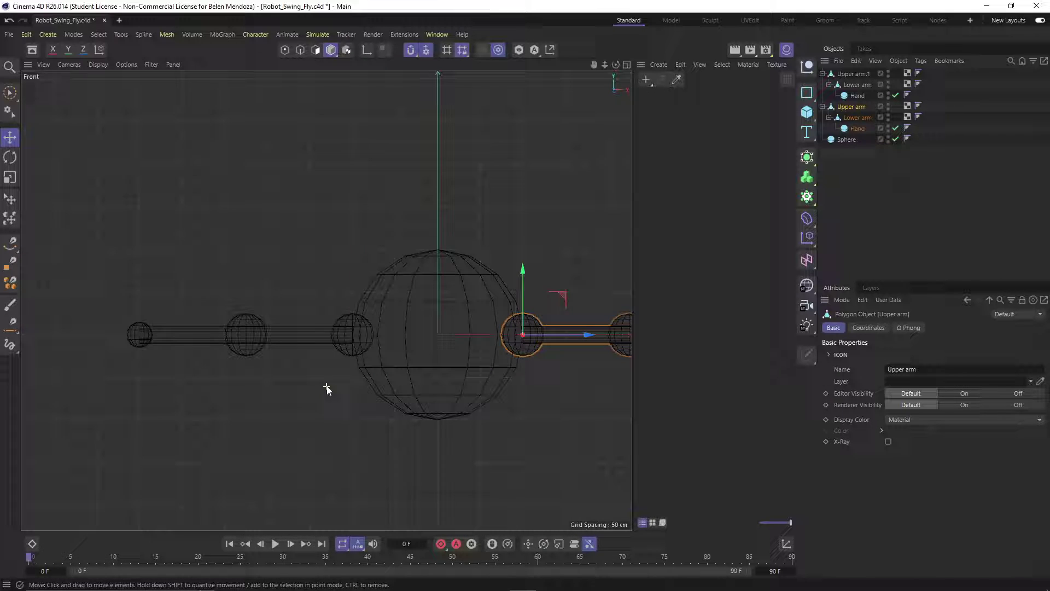
pyautogui.click(345, 338)
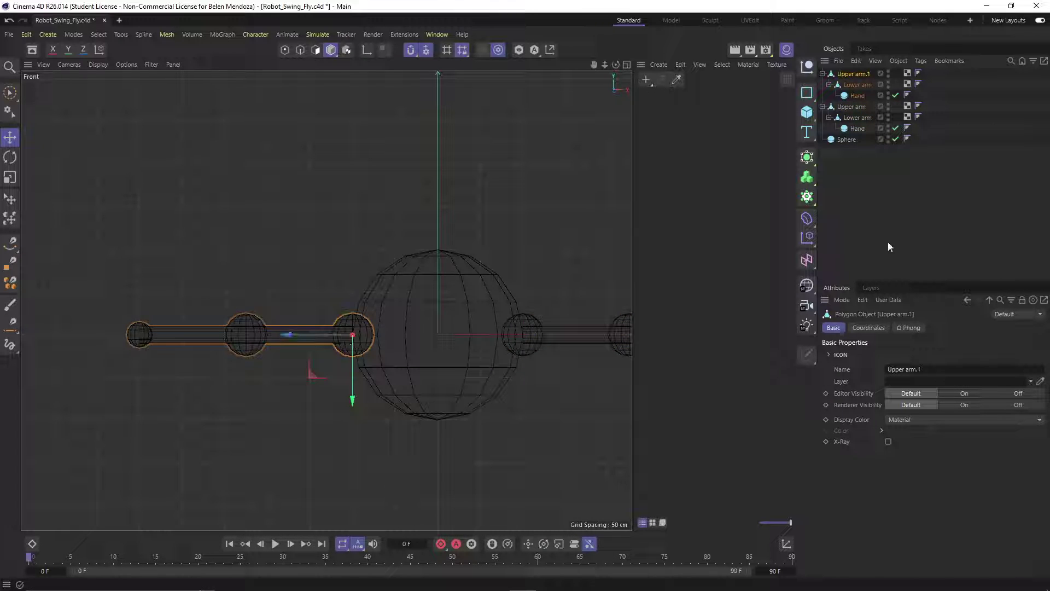
pyautogui.doubleClick(852, 74)
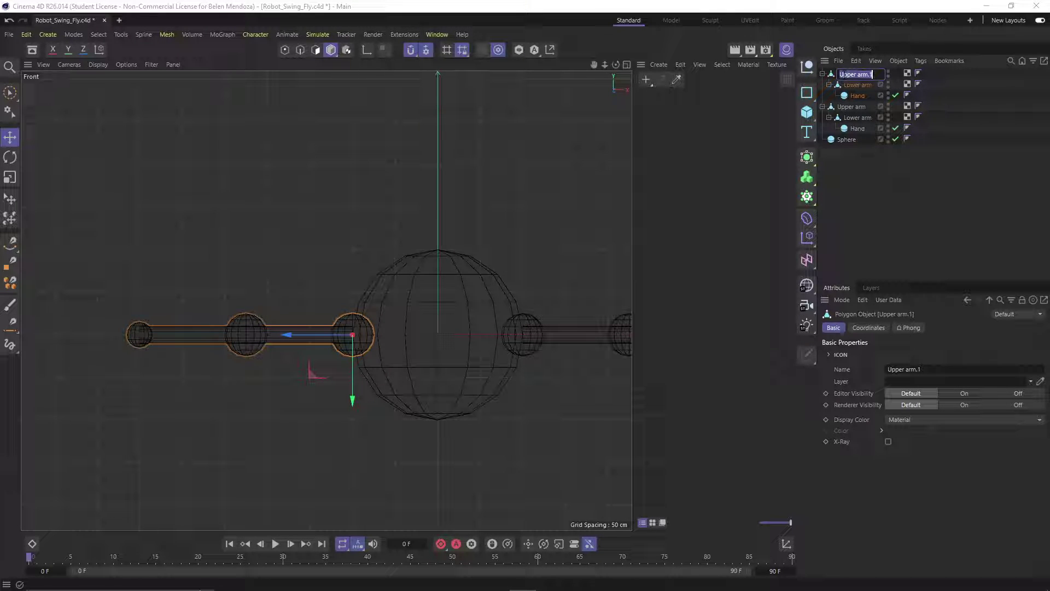
pyautogui.click(831, 162)
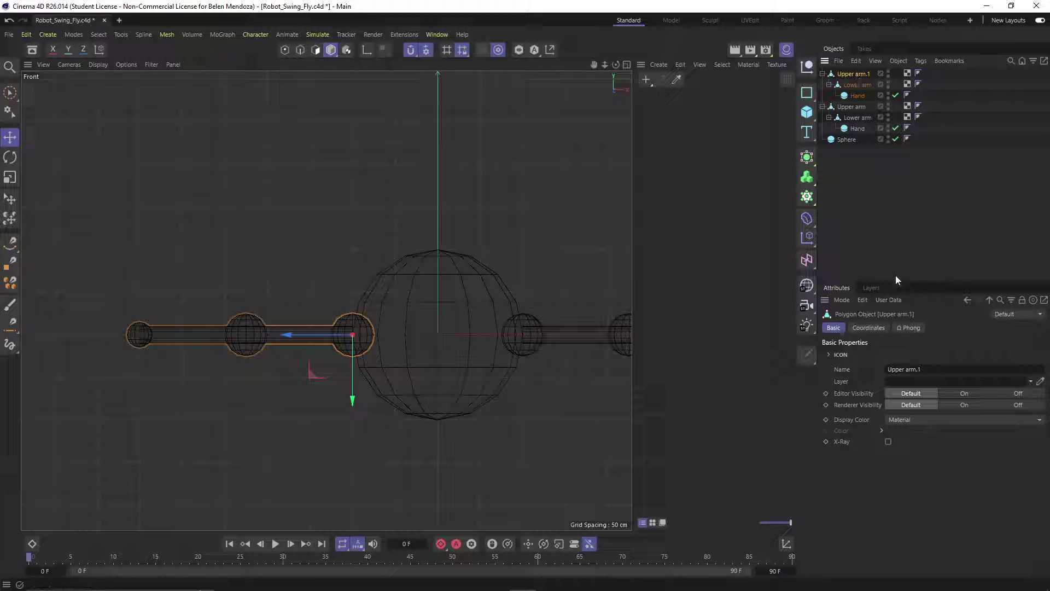
pyautogui.click(867, 327)
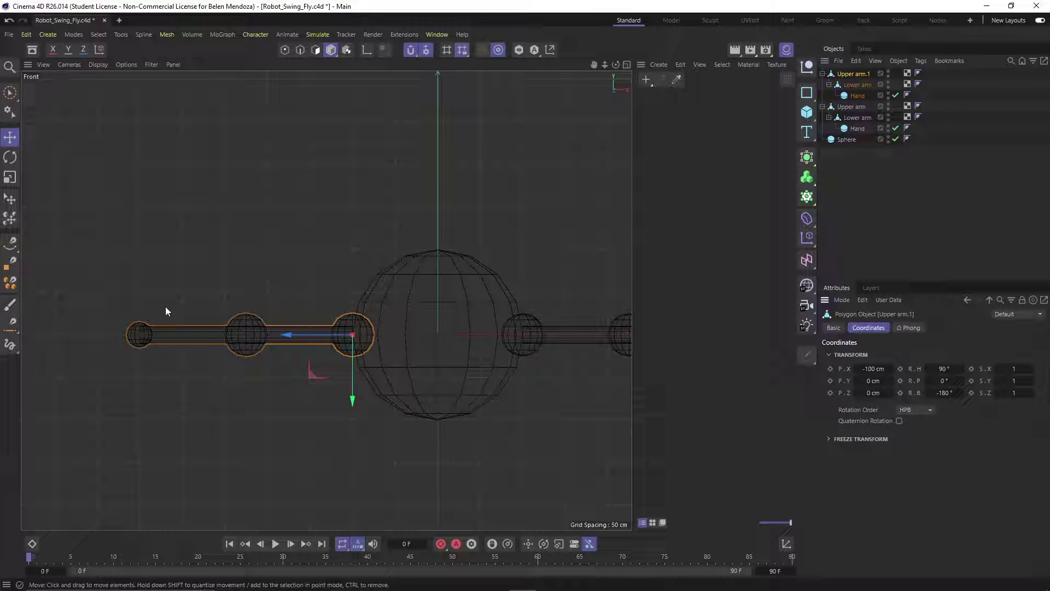
pyautogui.rightClick(961, 393)
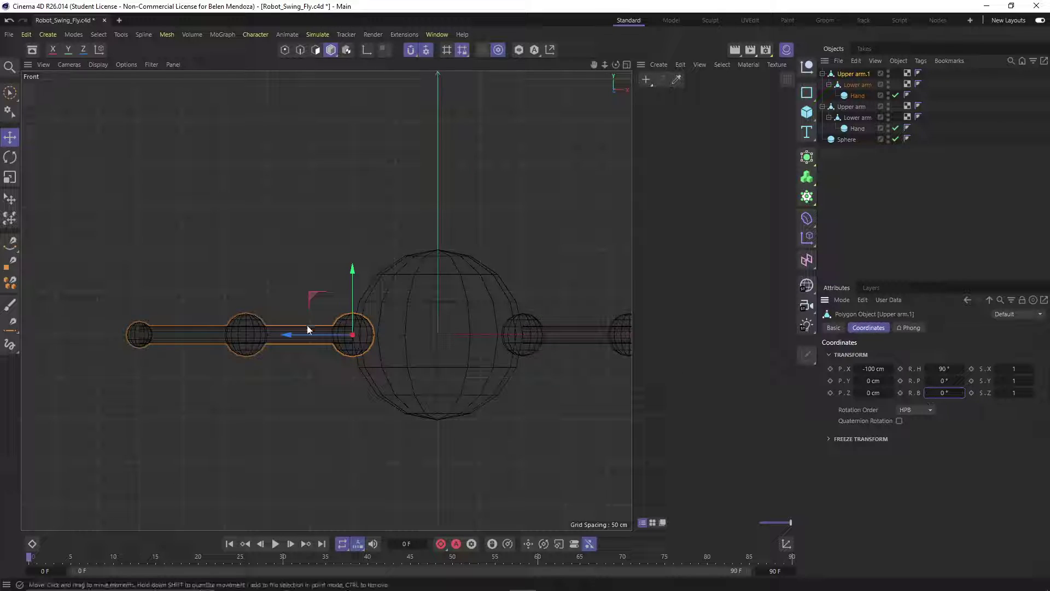
pyautogui.click(854, 95)
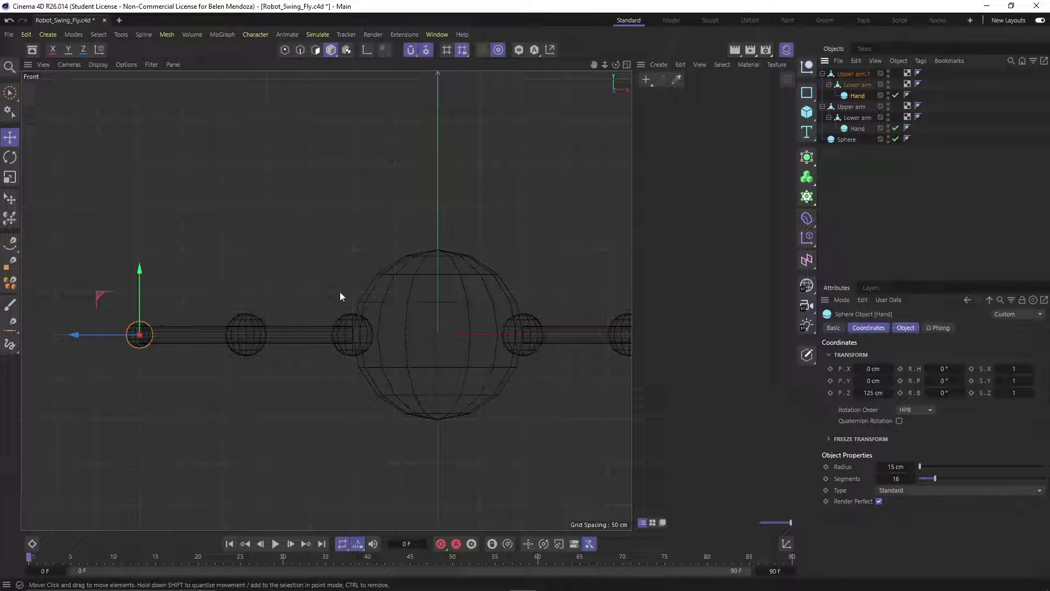
pyautogui.click(903, 207)
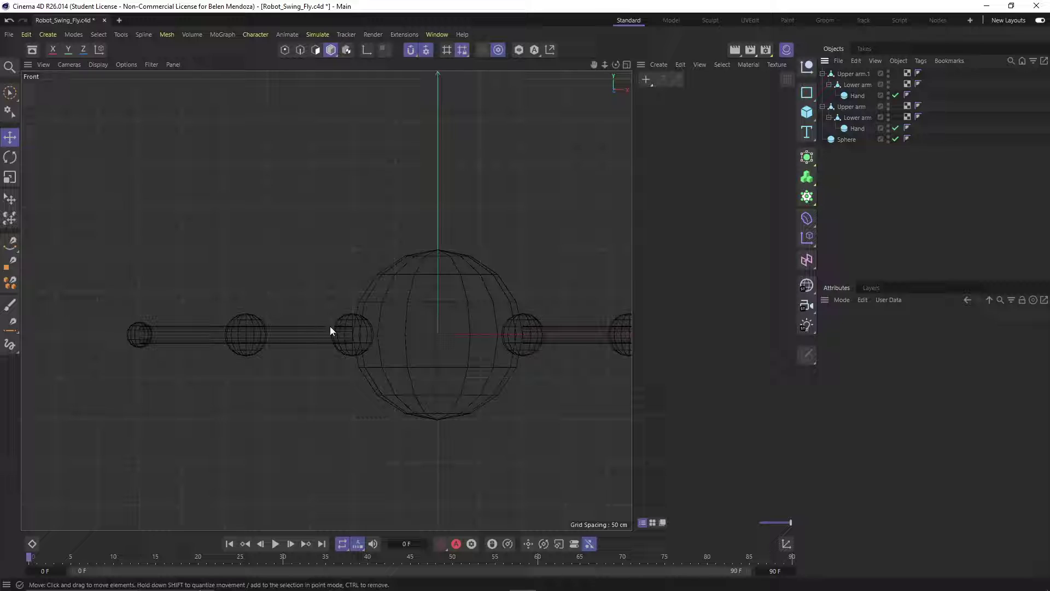
# - Set the body sphere's segments to 32 in the perspective view
pyautogui.scroll(-4, 392, 342)
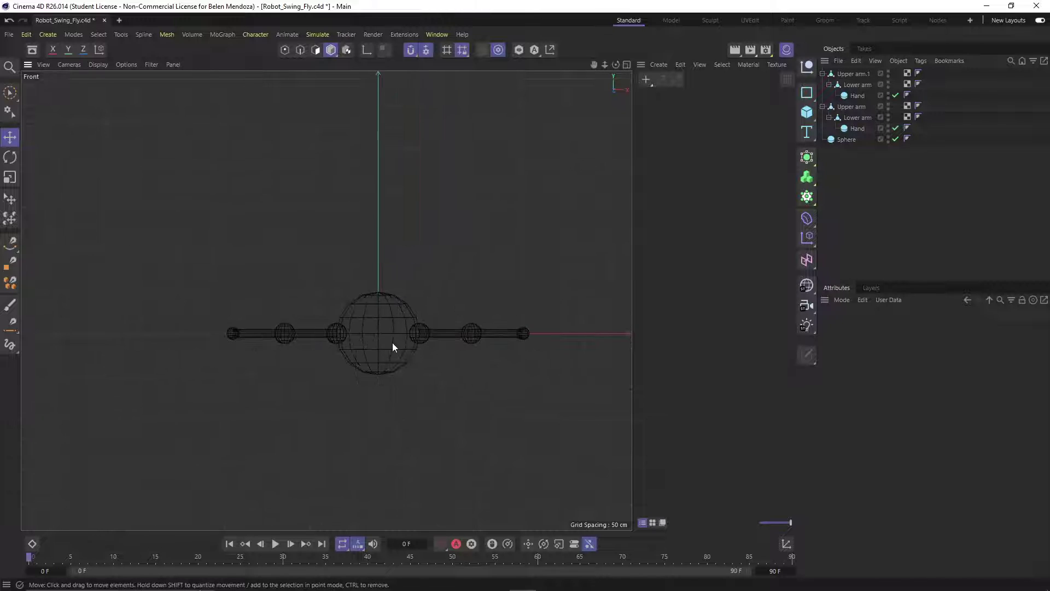
pyautogui.middleClick(345, 349)
pyautogui.middleClick(218, 211)
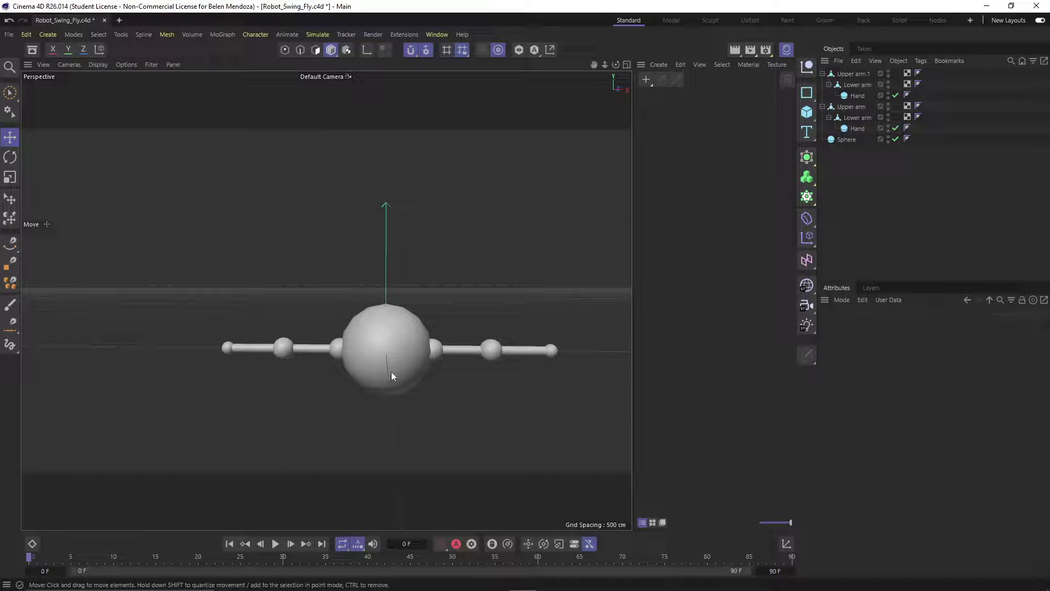
pyautogui.scroll(3, 391, 372)
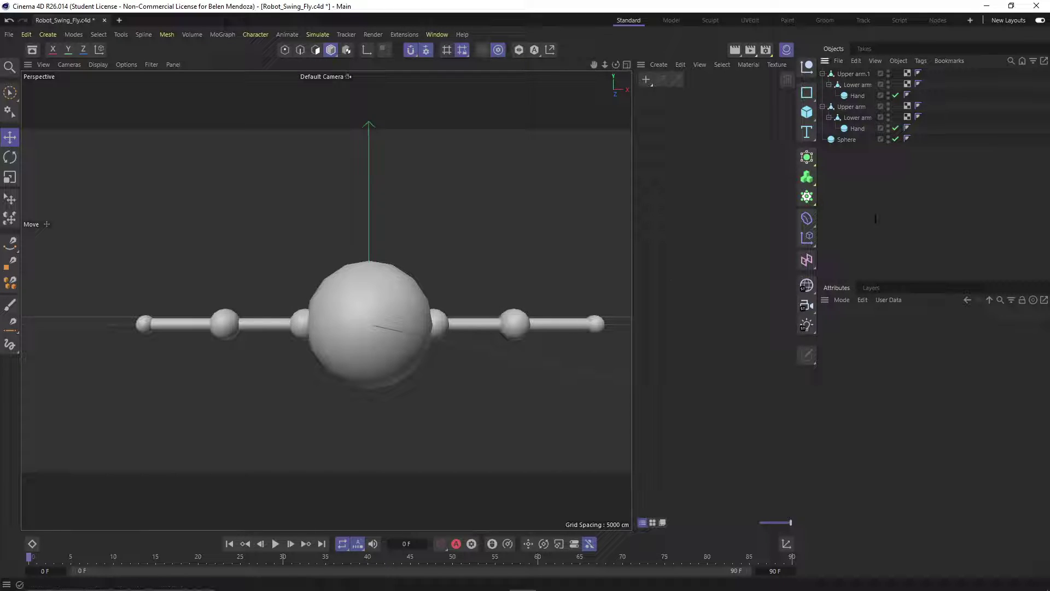
pyautogui.click(844, 139)
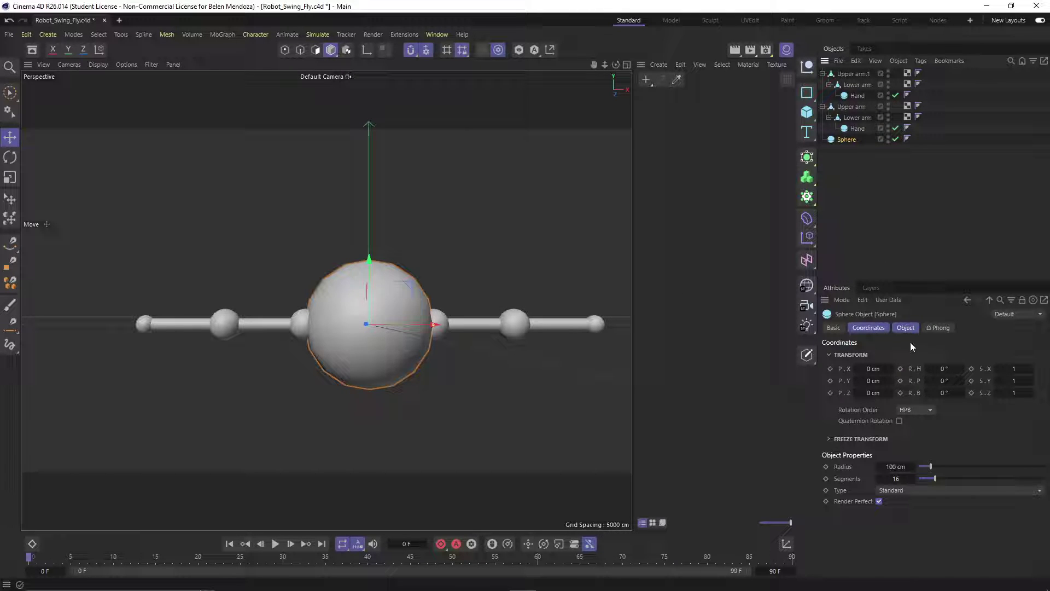
pyautogui.doubleClick(895, 478)
pyautogui.write('32')
pyautogui.press('Return')
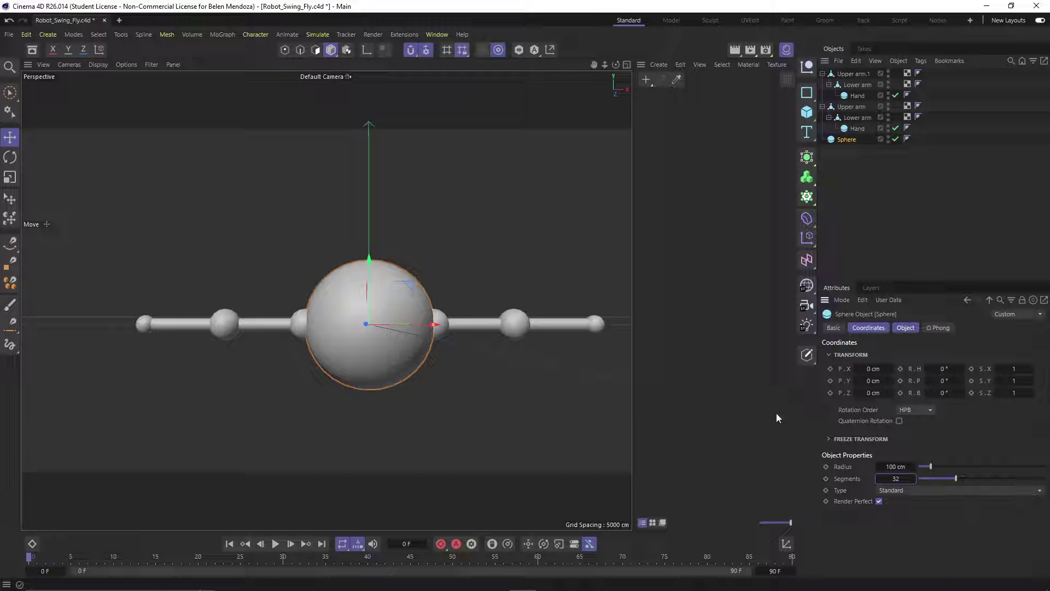
# - Display the perspective view in Gouraud Shading (Lines) to expose the sphere's polygon grid
pyautogui.scroll(5, 382, 385)
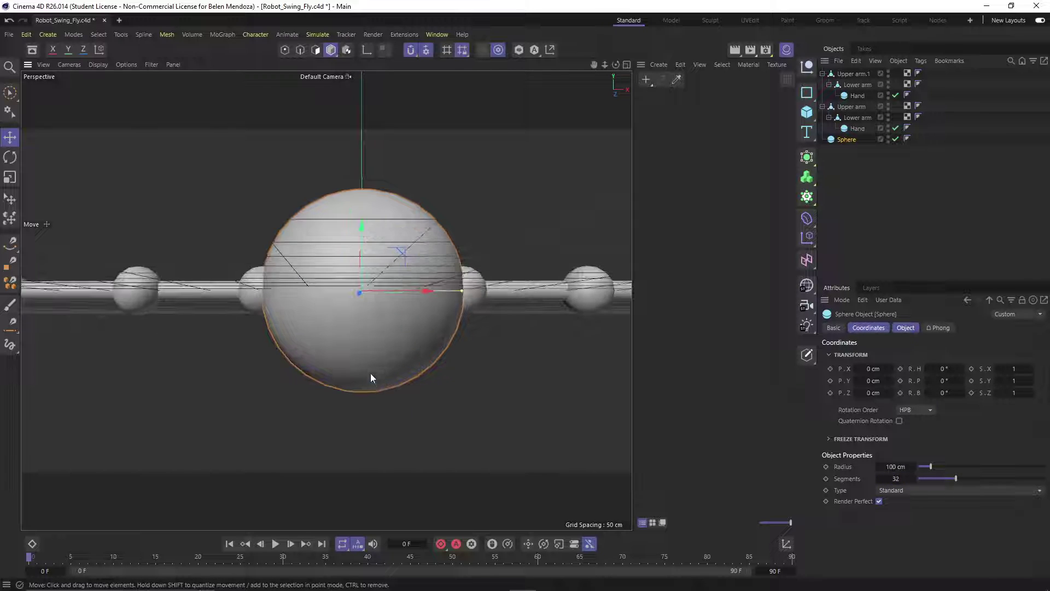
pyautogui.scroll(1, 372, 383)
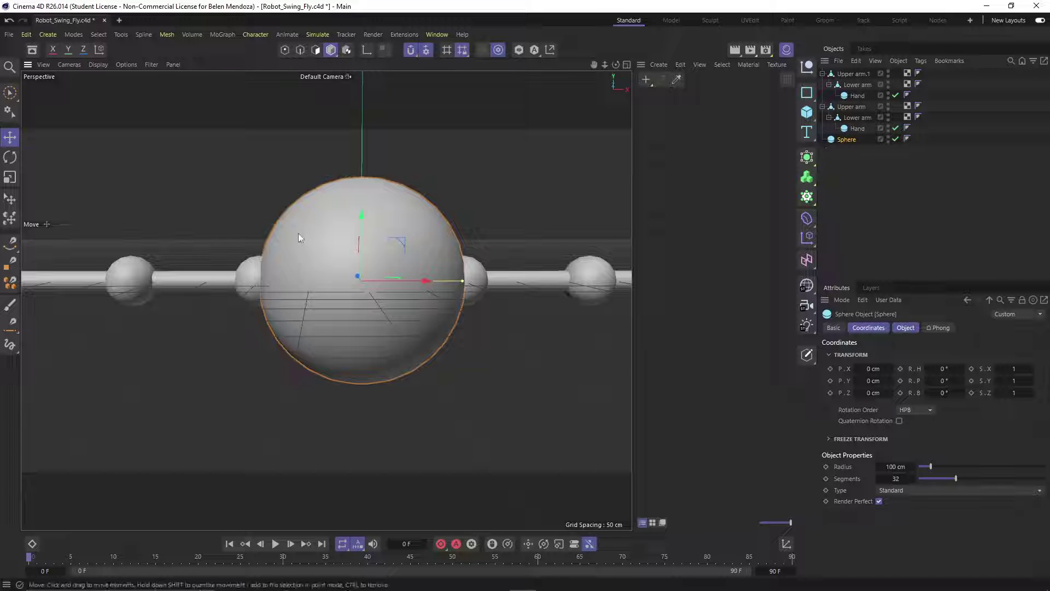
pyautogui.click(74, 67)
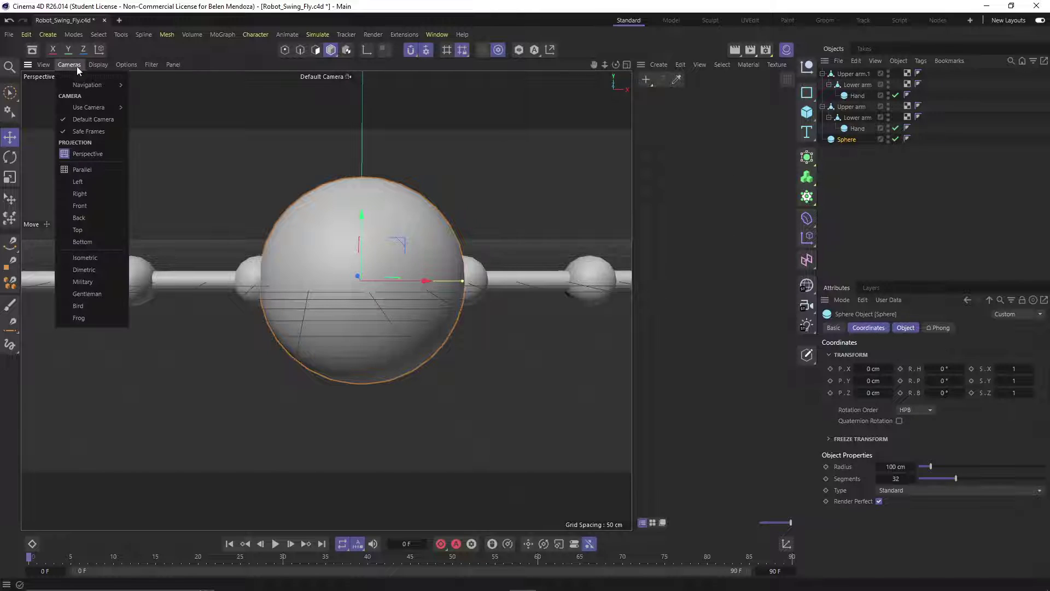
pyautogui.moveTo(91, 64)
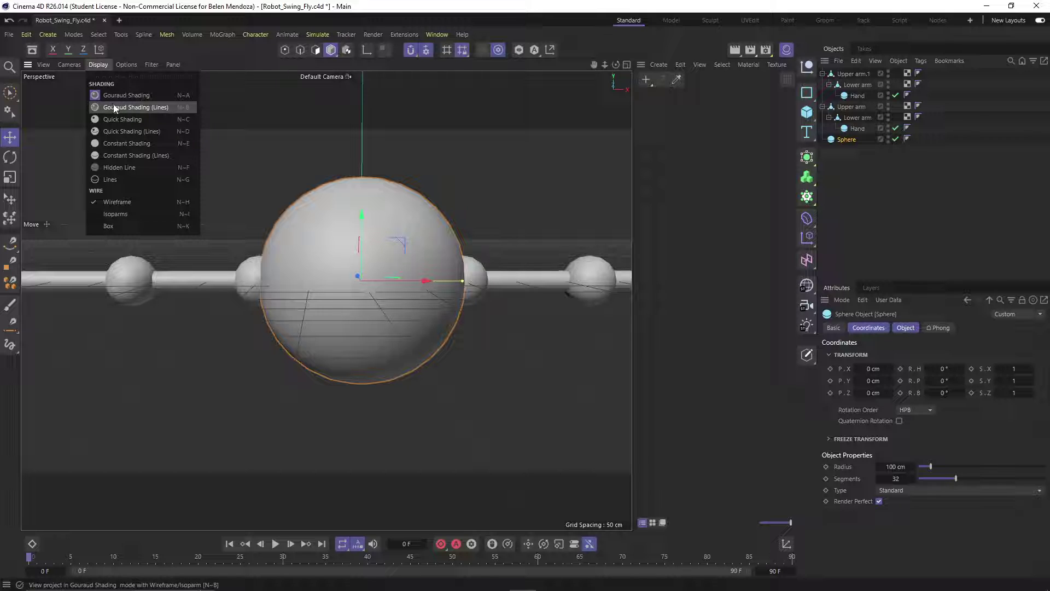
pyautogui.click(179, 110)
pyautogui.moveTo(279, 352)
pyautogui.keyDown('alt'); pyautogui.mouseDown()
pyautogui.moveTo(347, 342)
pyautogui.moveTo(377, 303)
pyautogui.moveTo(376, 341)
pyautogui.moveTo(383, 333)
pyautogui.mouseUp(); pyautogui.keyUp('alt')
# - Convert the body sphere into an editable polygon object
pyautogui.click(854, 149)
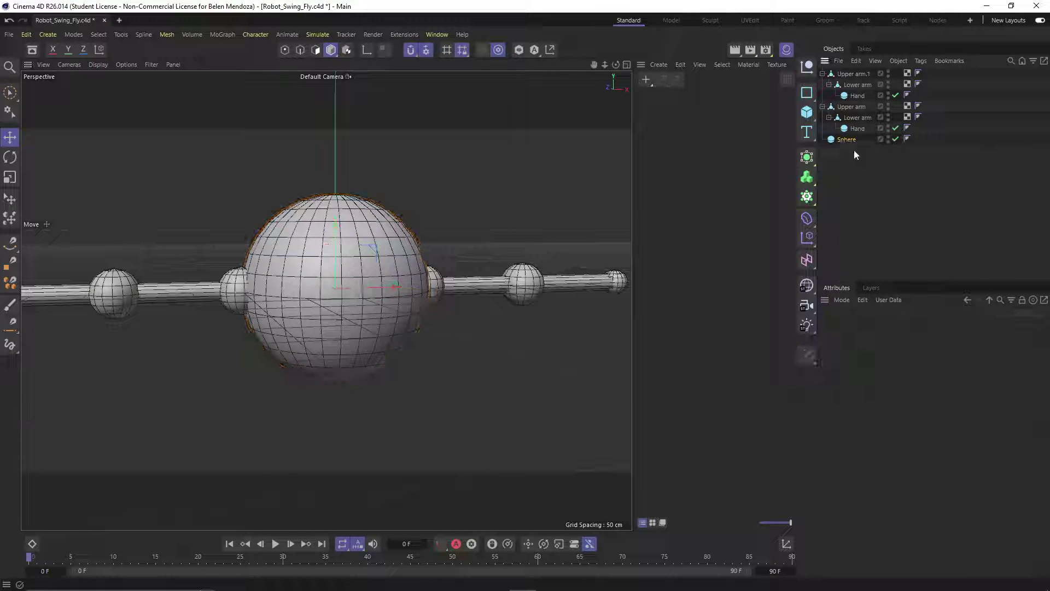
pyautogui.click(849, 140)
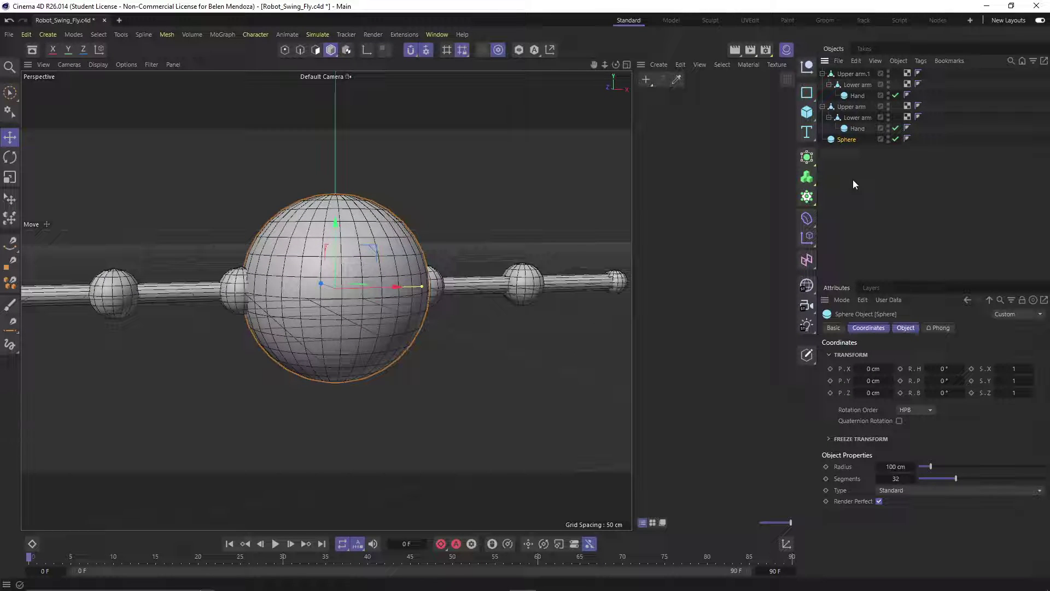
pyautogui.press('c')
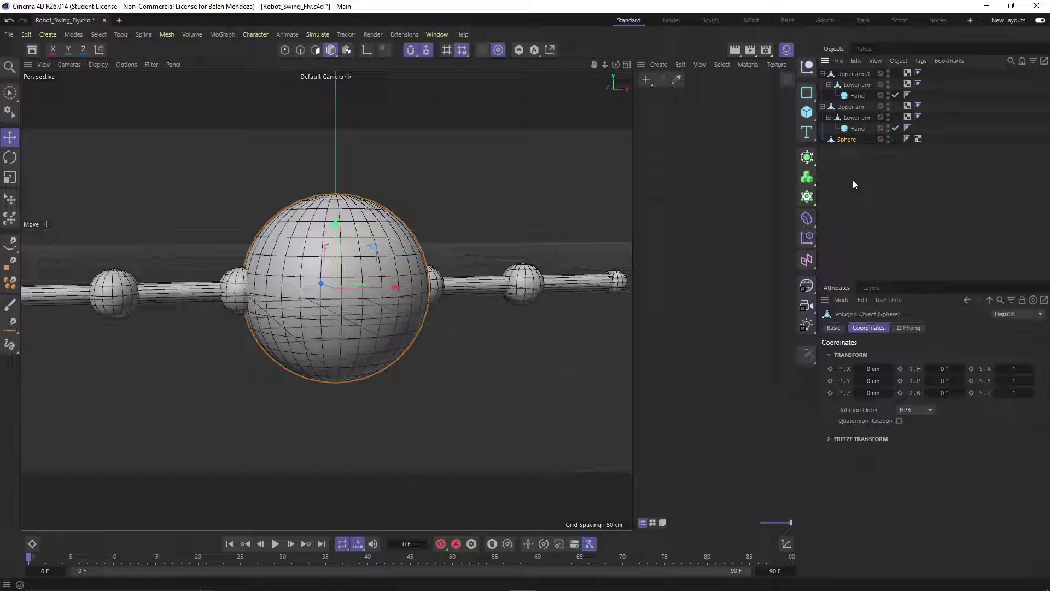
# - Live-select a symmetric band of 16 polygons, two rows of eight, on the upper front of the body sphere
pyautogui.keyDown('alt'); pyautogui.moveTo(339, 315); pyautogui.dragTo(327, 323); pyautogui.keyUp('alt')
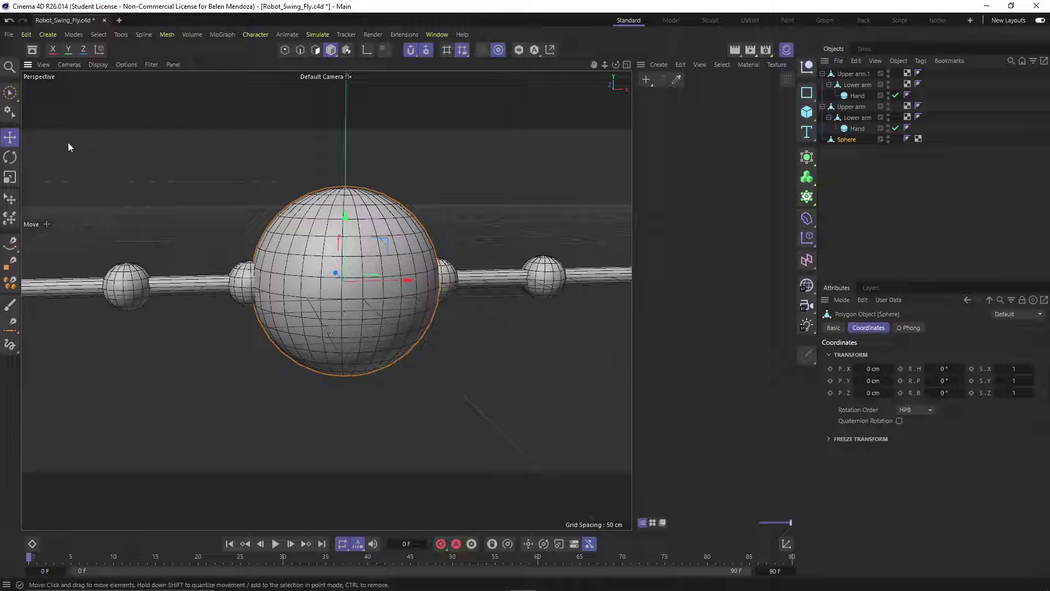
pyautogui.click(316, 50)
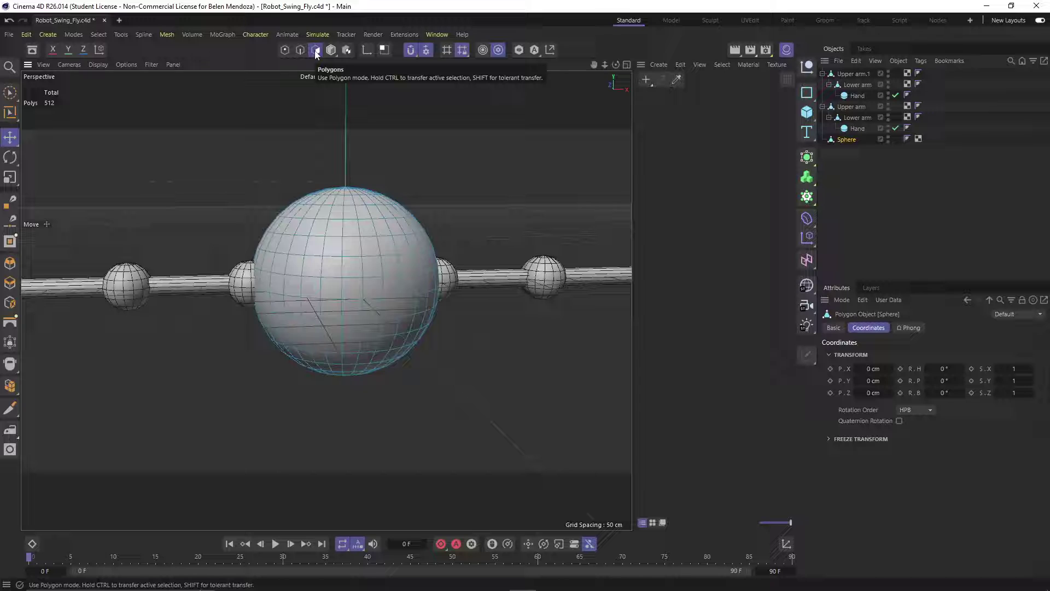
pyautogui.scroll(2, 354, 275)
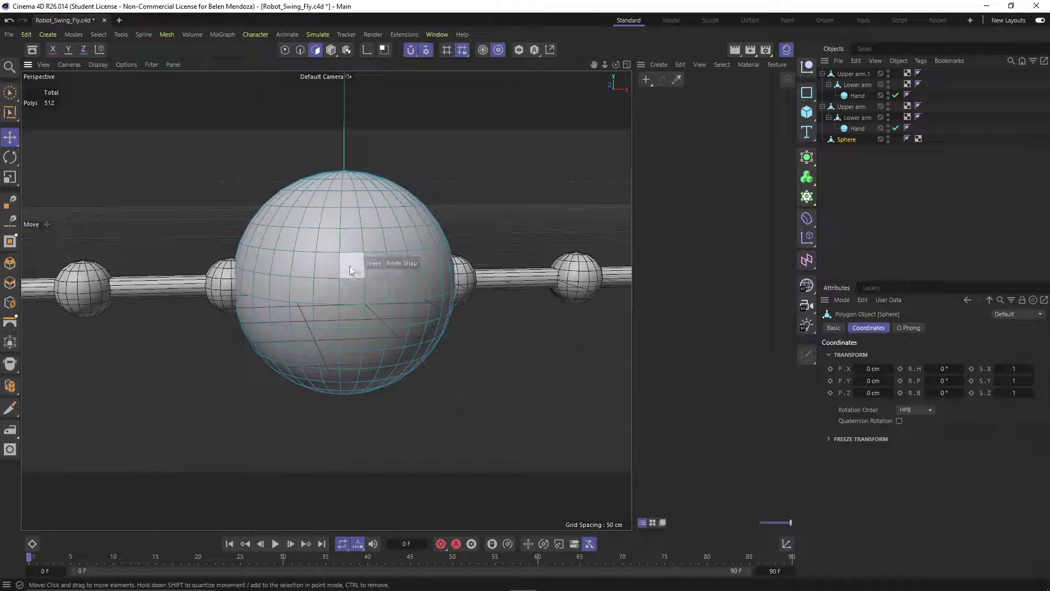
pyautogui.click(11, 96)
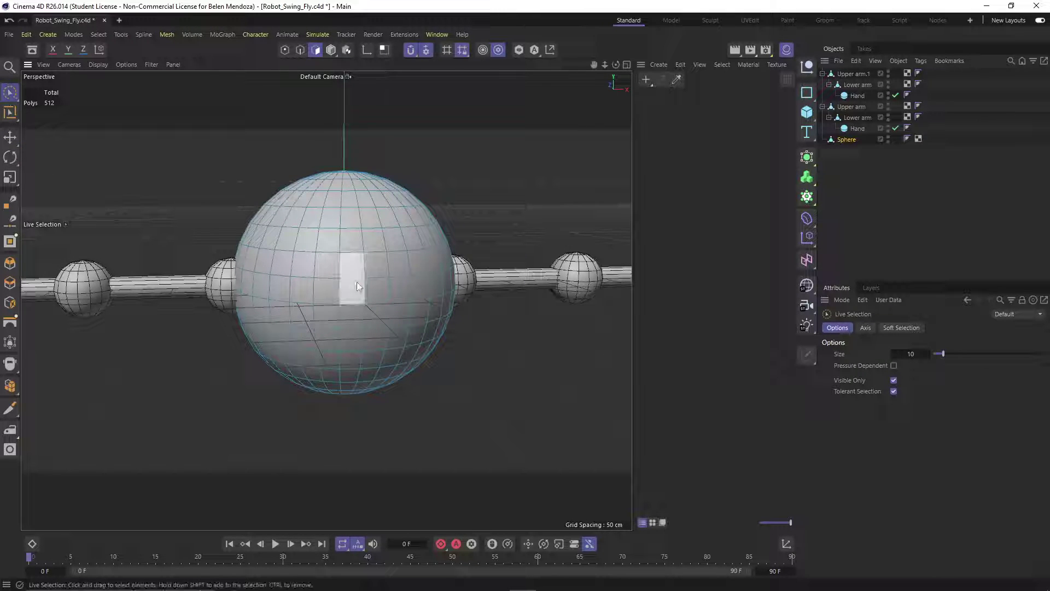
pyautogui.scroll(3, 348, 260)
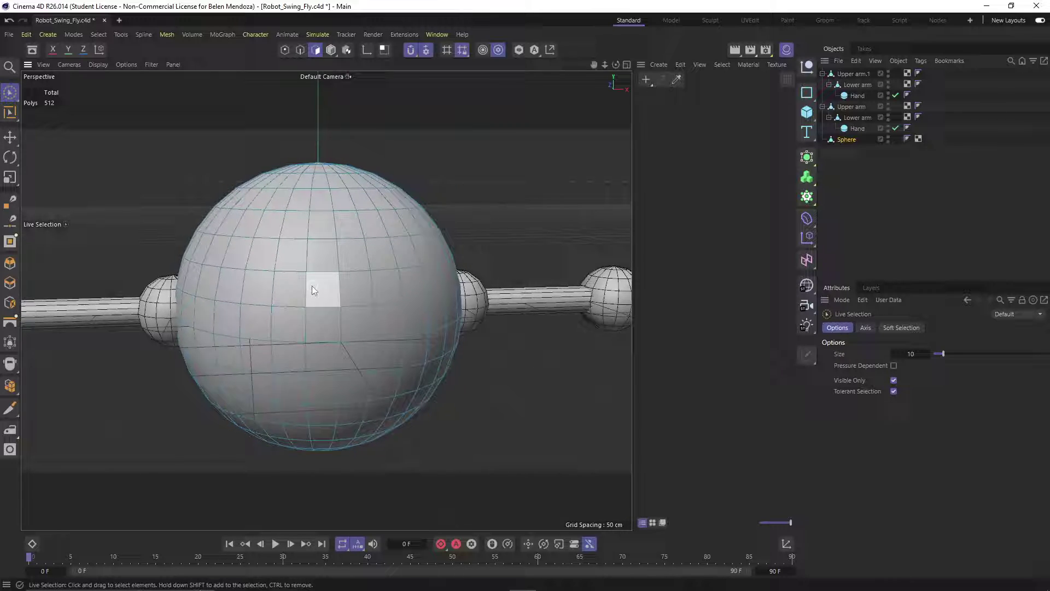
pyautogui.keyDown('alt'); pyautogui.moveTo(312, 285); pyautogui.dragTo(307, 288); pyautogui.keyUp('alt')
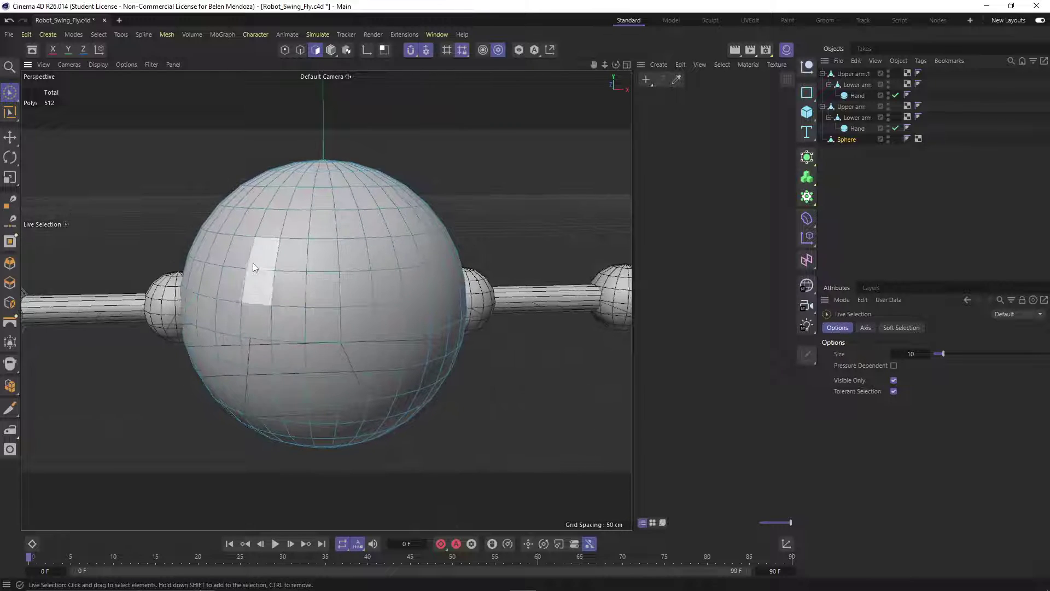
pyautogui.moveTo(242, 251)
pyautogui.mouseDown()
pyautogui.moveTo(247, 268)
pyautogui.moveTo(406, 270)
pyautogui.mouseUp()
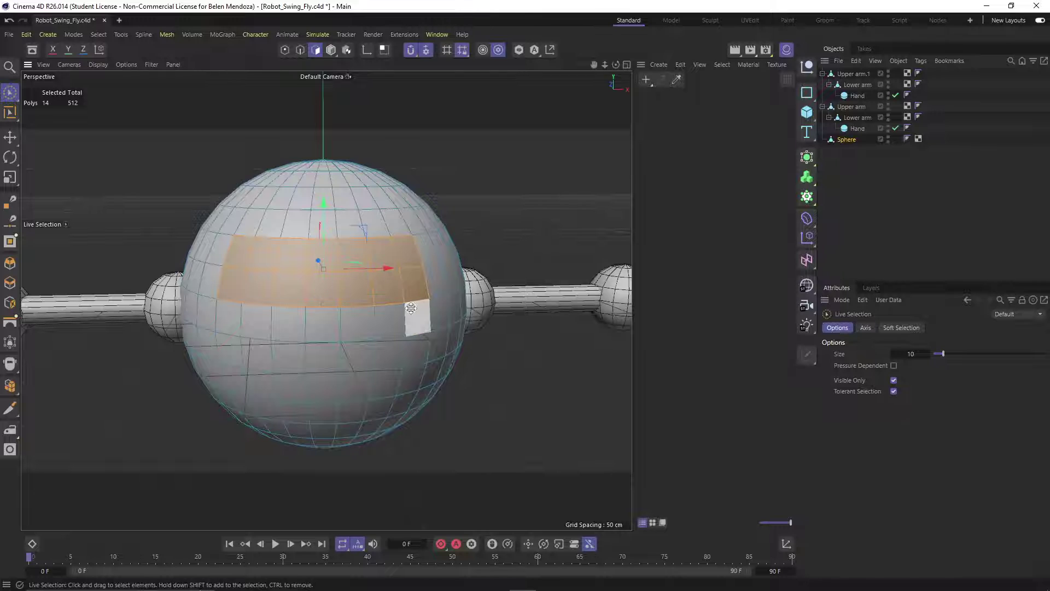
pyautogui.middleClick(408, 306)
pyautogui.scroll(3, 491, 457)
pyautogui.scroll(4, 491, 457)
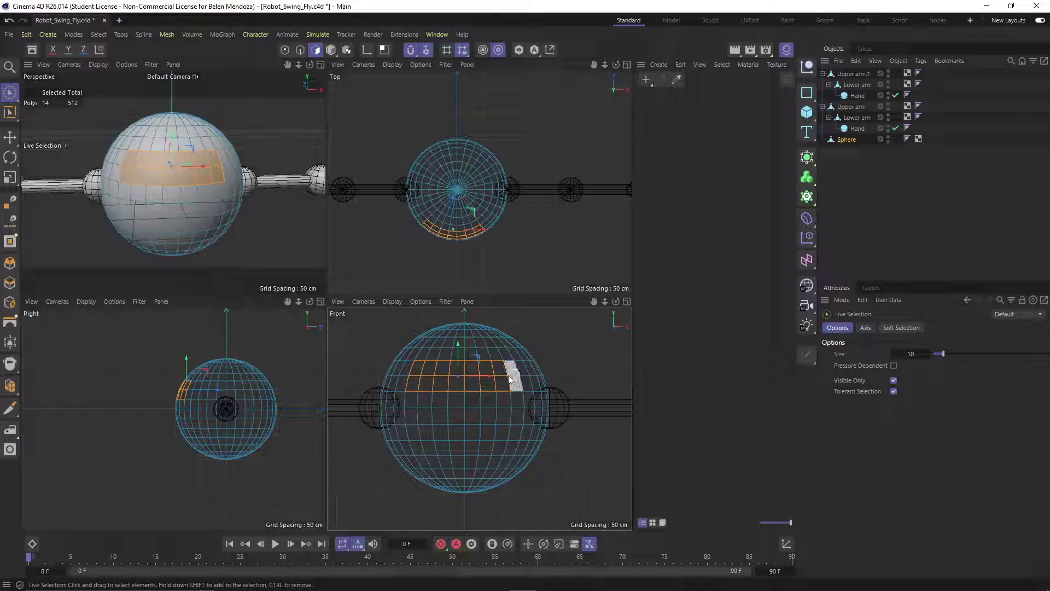
pyautogui.moveTo(506, 378); pyautogui.dragTo(422, 376)
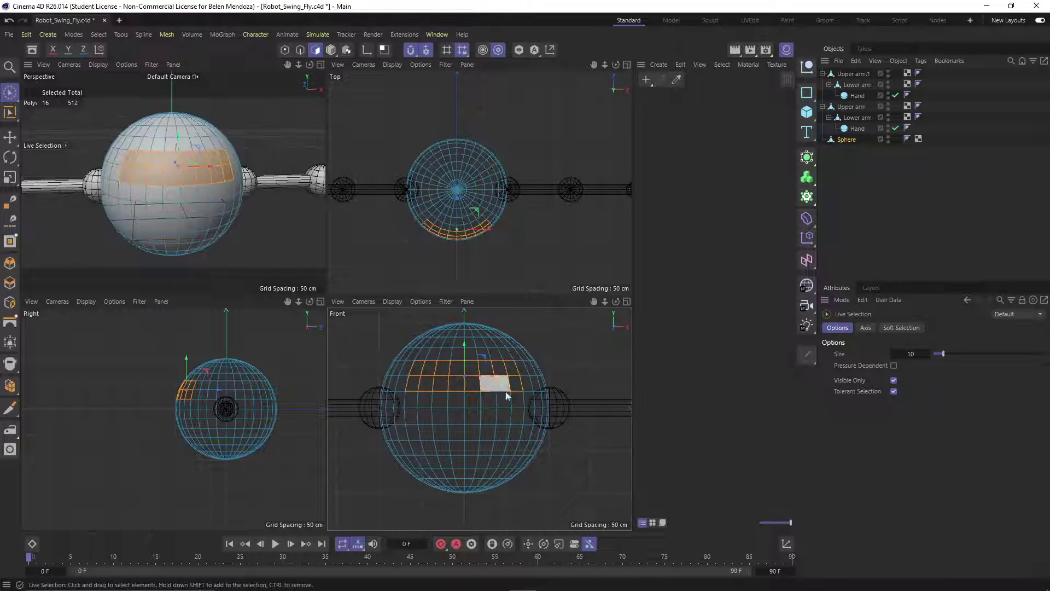
# - Inset the selected band of polygons by about 4.7 cm as one group
pyautogui.rightClick(266, 228)
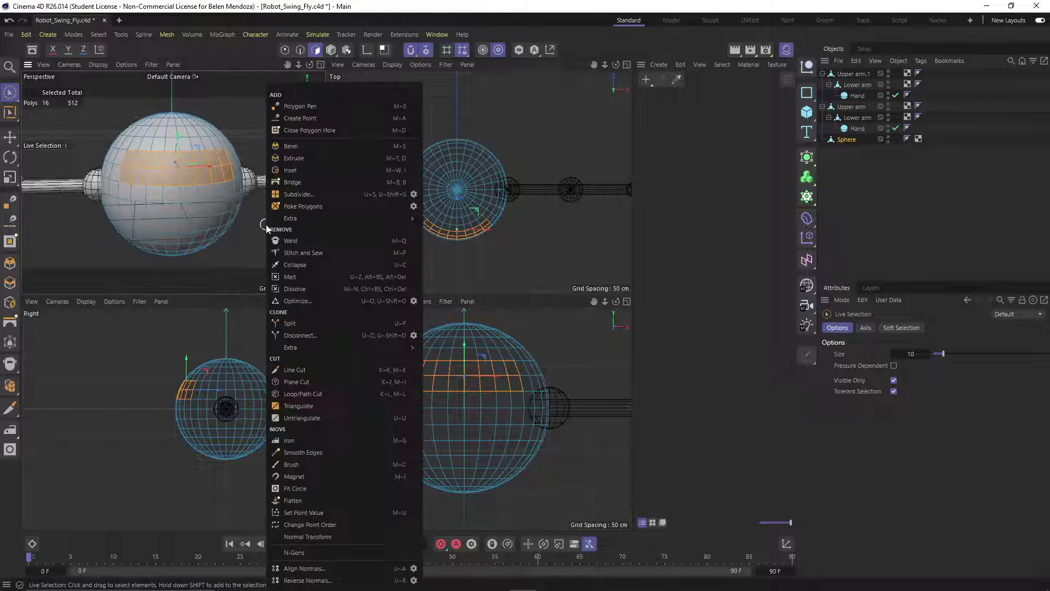
pyautogui.click(338, 169)
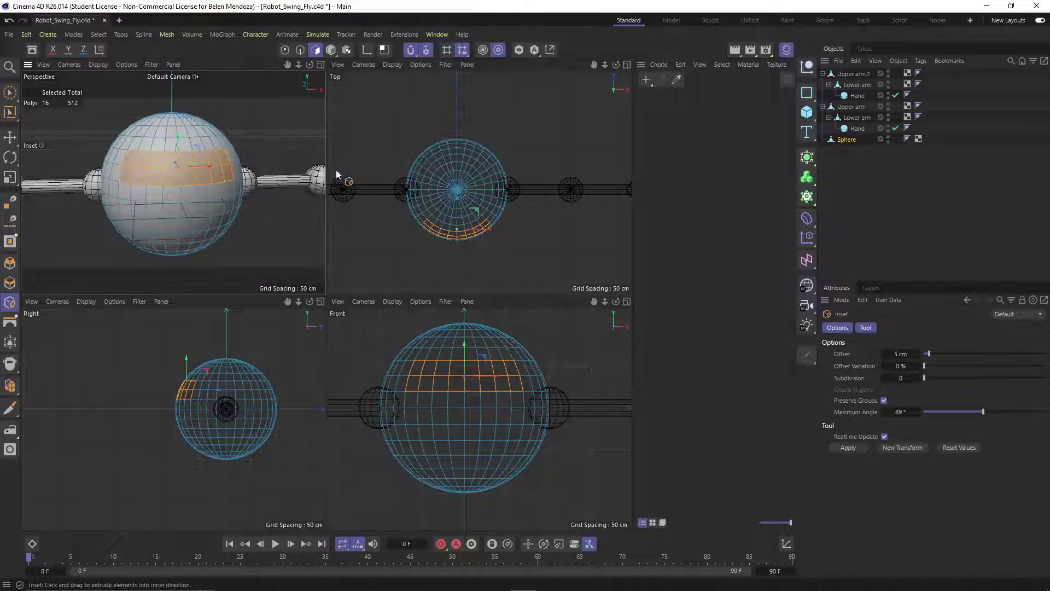
pyautogui.scroll(3, 184, 167)
pyautogui.moveTo(270, 140)
pyautogui.mouseDown()
pyautogui.moveTo(289, 140)
pyautogui.moveTo(251, 141)
pyautogui.moveTo(269, 140)
pyautogui.mouseUp()
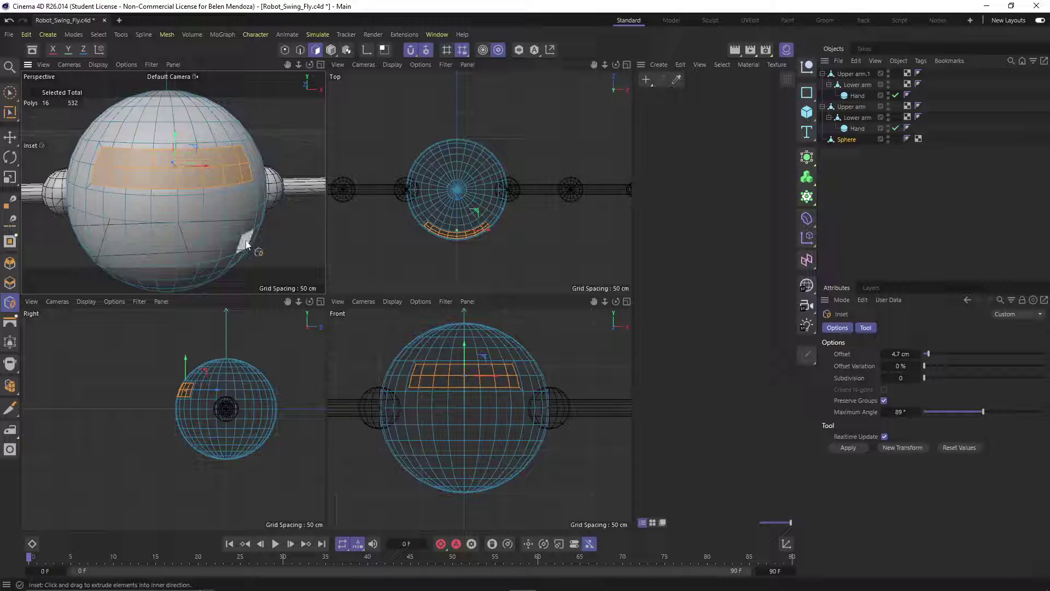
# - Try to extrude the selected face band inward by about 7.6 cm
pyautogui.scroll(5, 199, 389)
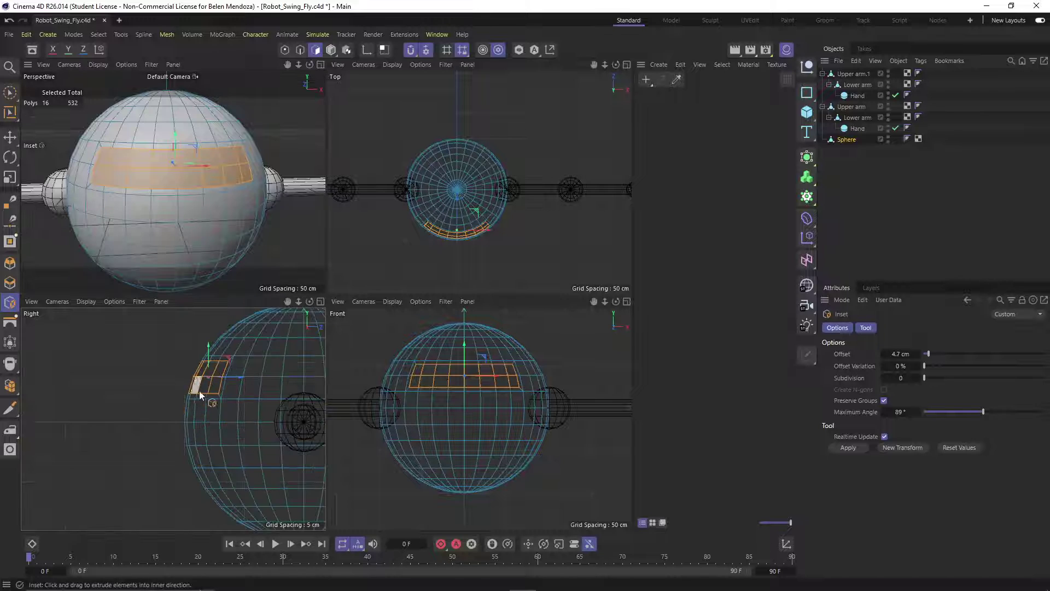
pyautogui.press('d')
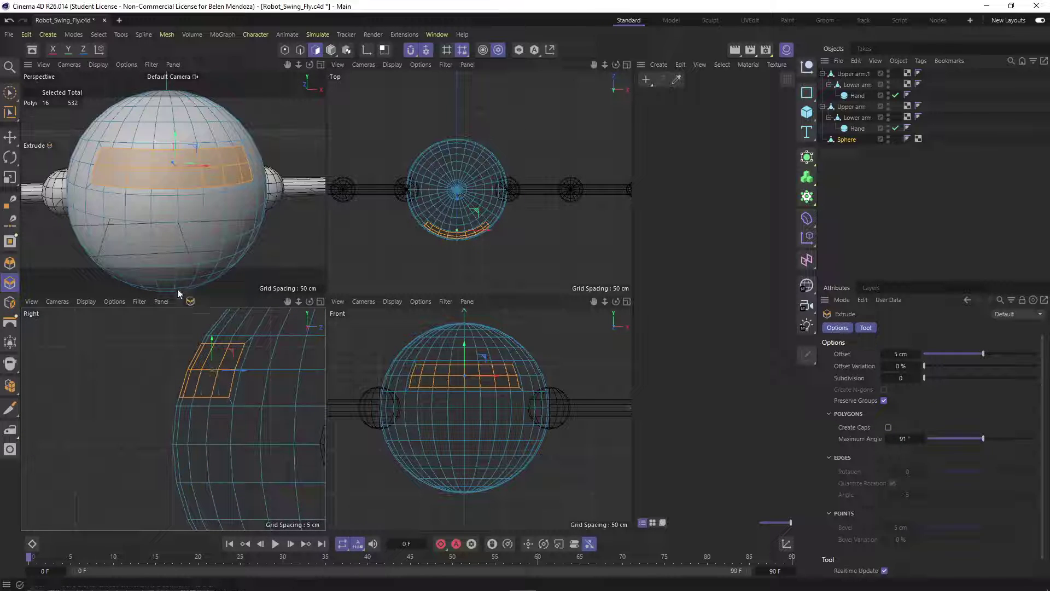
pyautogui.rightClick(216, 252)
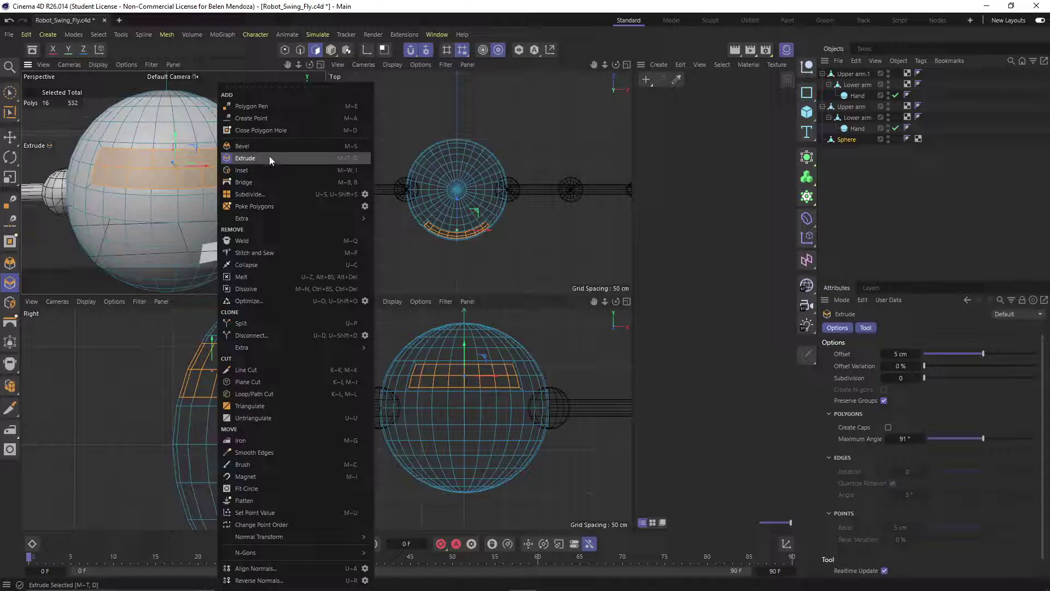
pyautogui.click(111, 398)
pyautogui.moveTo(144, 362); pyautogui.dragTo(104, 364)
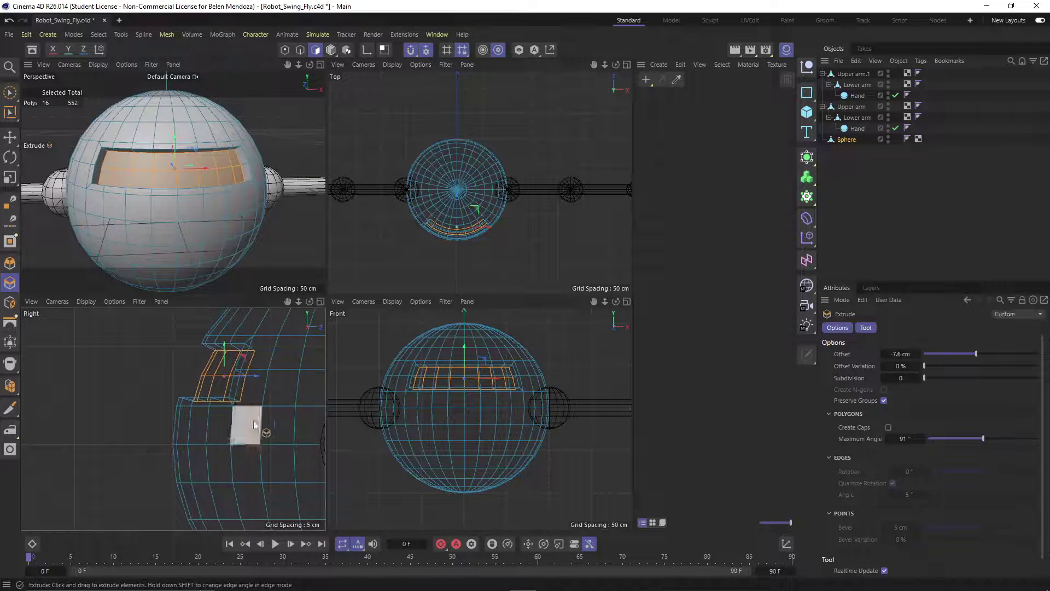
pyautogui.hotkey('ctrl', 'z')
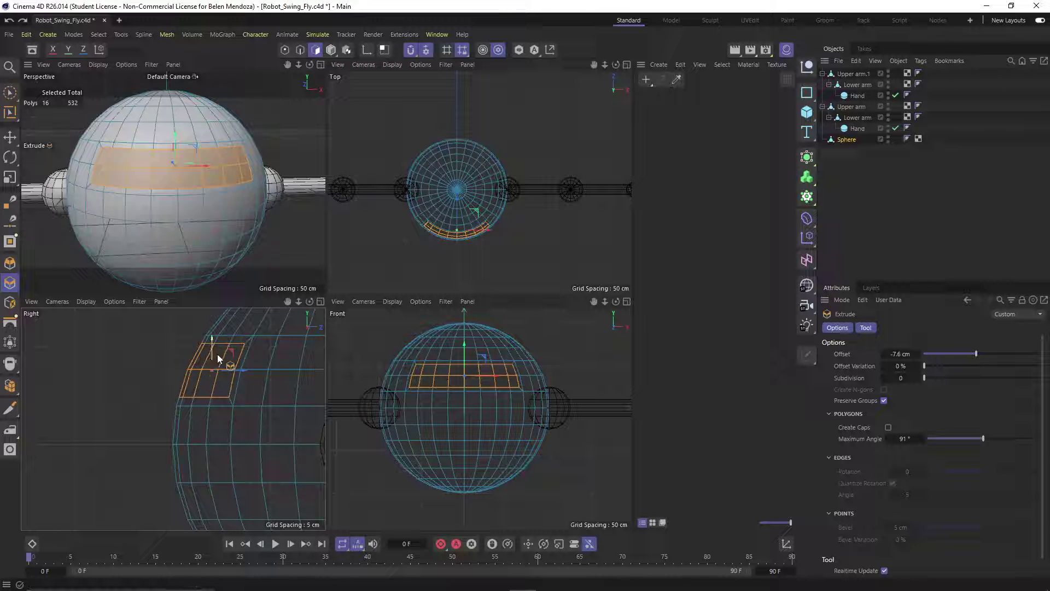
# - Extrude the selected face band straight back into the body along the Z axis using the Move tool
pyautogui.click(6, 140)
pyautogui.keyDown('ctrl'); pyautogui.moveTo(245, 369); pyautogui.dragTo(258, 369); pyautogui.keyUp('ctrl')
pyautogui.moveTo(221, 205)
pyautogui.keyDown('alt'); pyautogui.mouseDown()
pyautogui.moveTo(73, 234)
pyautogui.moveTo(51, 214)
pyautogui.moveTo(281, 173)
pyautogui.moveTo(264, 171)
pyautogui.moveTo(234, 212)
pyautogui.mouseUp(); pyautogui.keyUp('alt')
pyautogui.keyDown('alt'); pyautogui.moveTo(234, 211); pyautogui.dragTo(191, 262, button='right'); pyautogui.keyUp('alt')
pyautogui.keyDown('alt'); pyautogui.moveTo(191, 263); pyautogui.dragTo(169, 224, button='middle'); pyautogui.keyUp('alt')
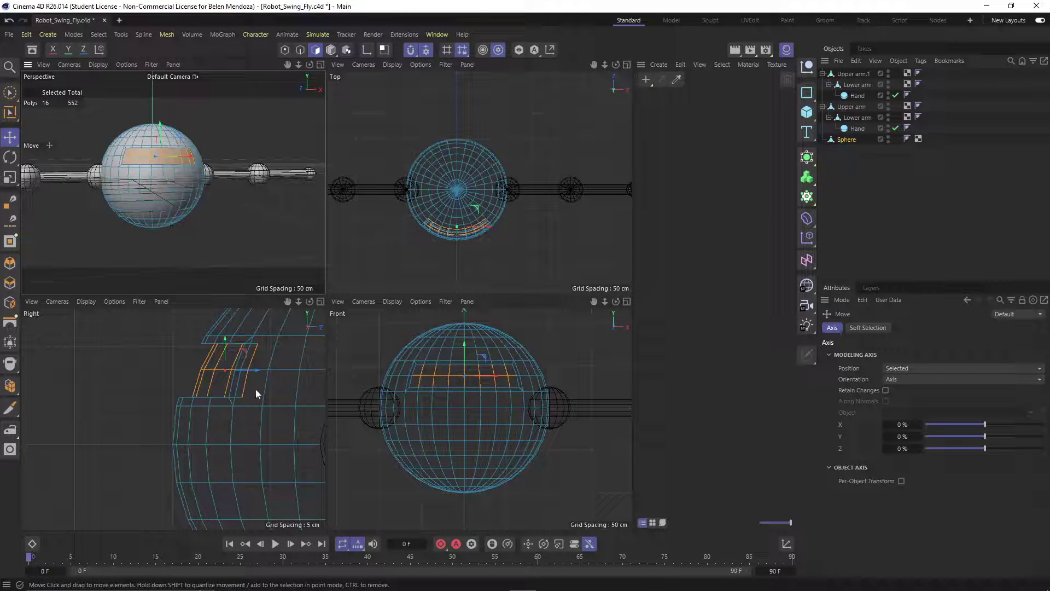
# - Loop-select a ring of 32 polygons near the body sphere's lower pole and fill the selection to cover the 96-polygon cap
pyautogui.keyDown('alt'); pyautogui.moveTo(165, 255); pyautogui.dragTo(165, 146); pyautogui.keyUp('alt')
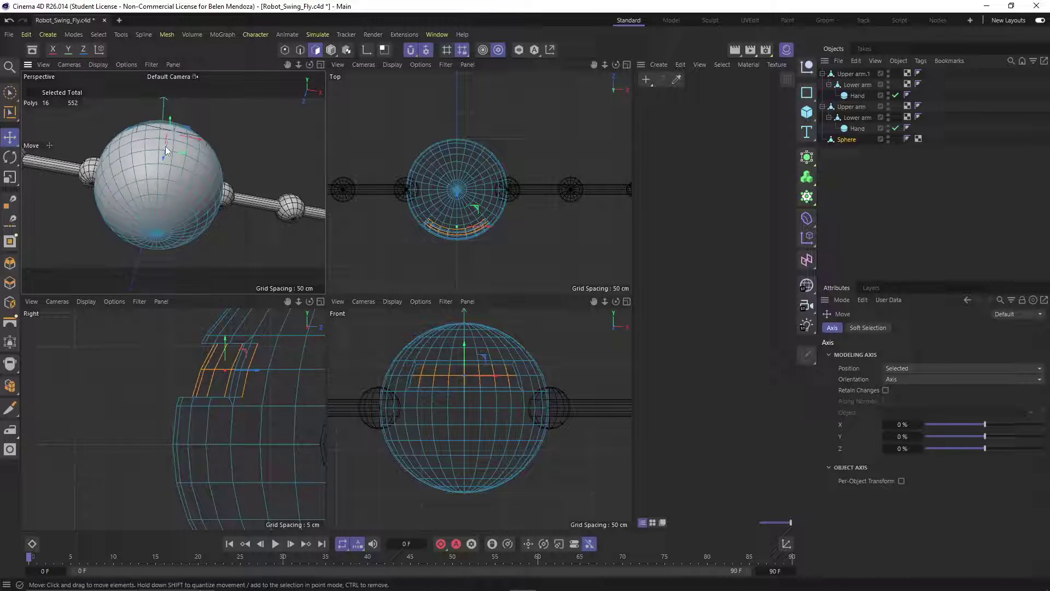
pyautogui.rightClick(154, 225)
pyautogui.click(175, 257)
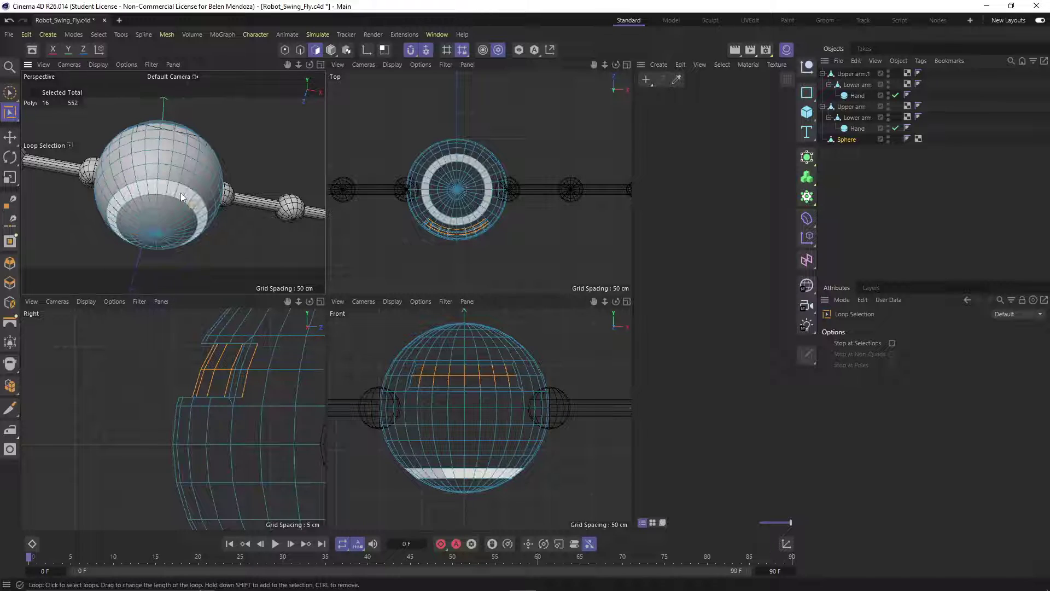
pyautogui.press('u')
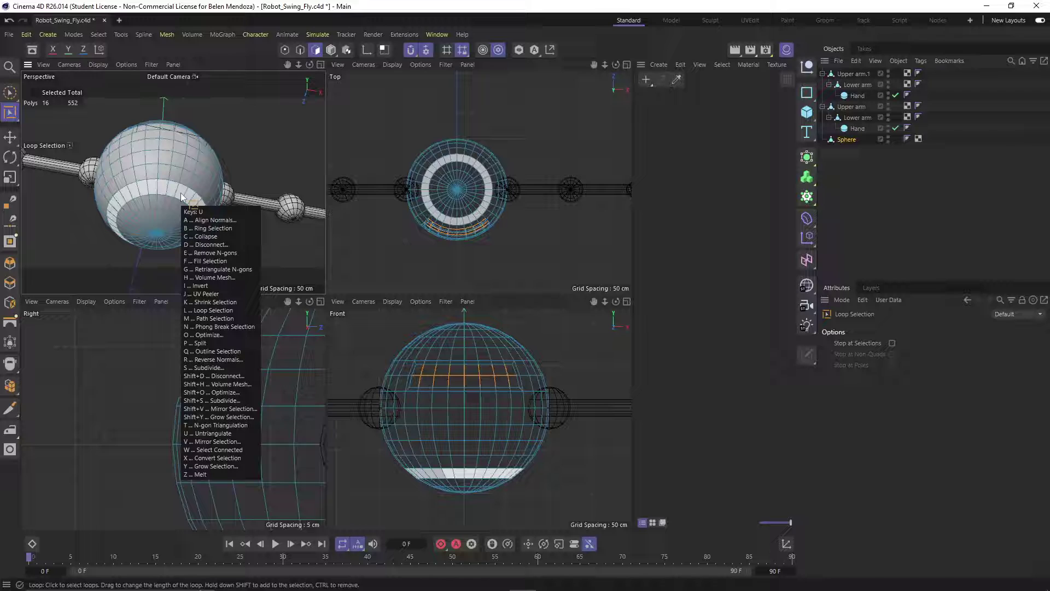
pyautogui.press('Escape')
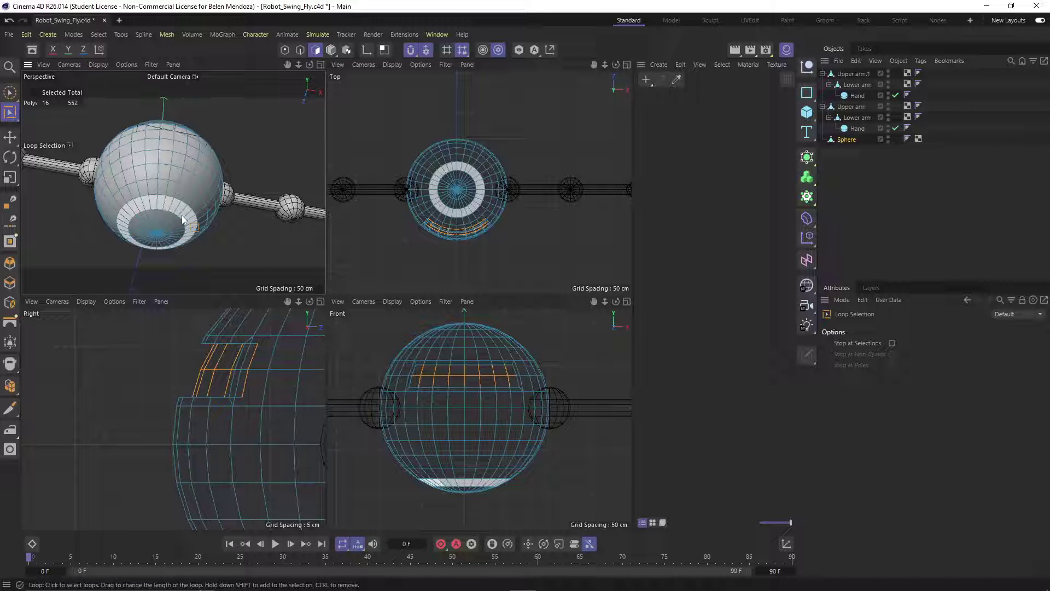
pyautogui.click(182, 215)
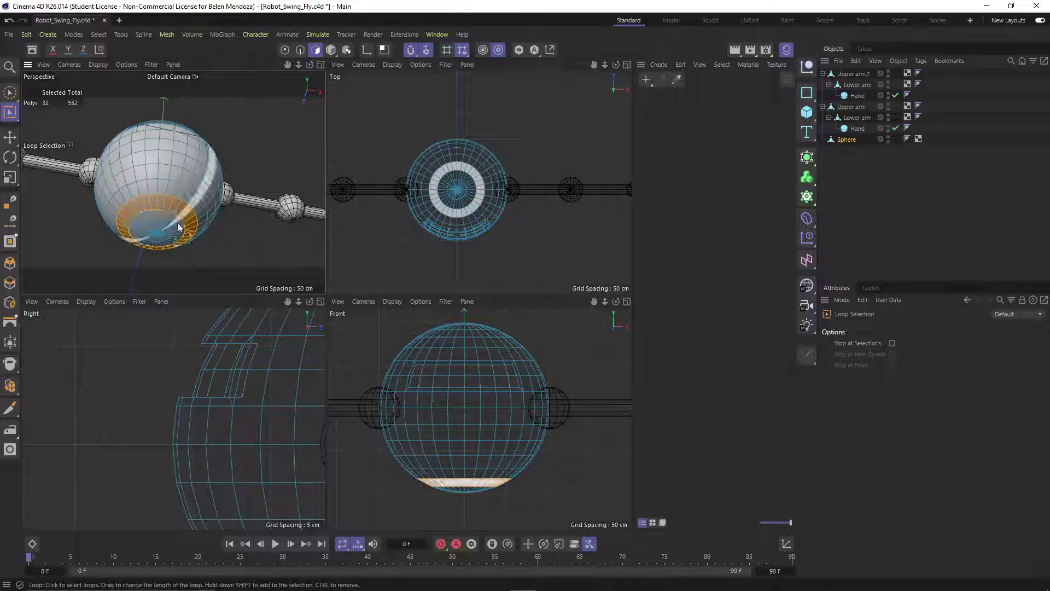
pyautogui.press('u')
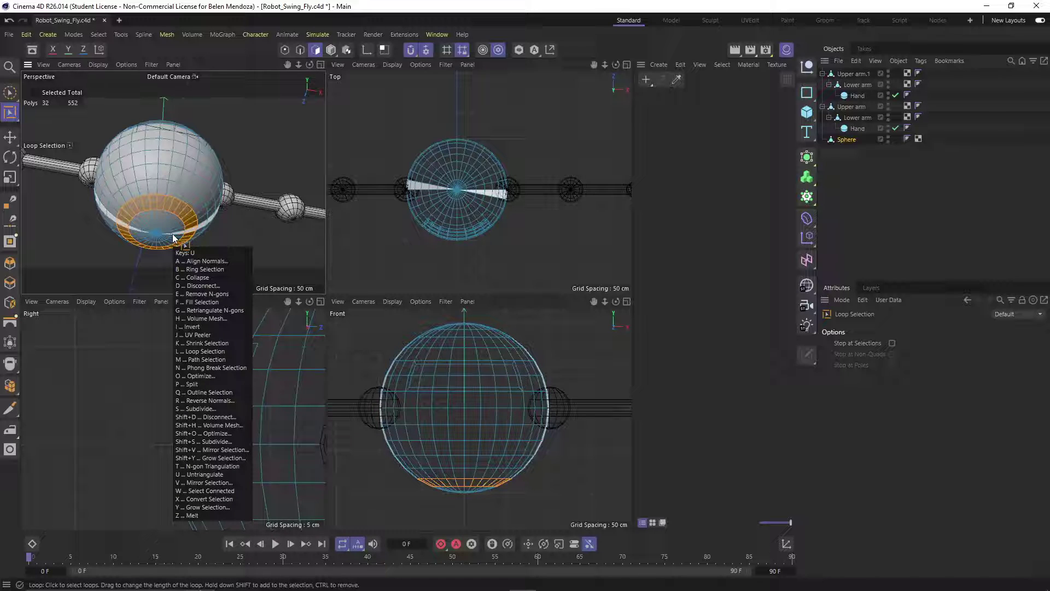
pyautogui.press('f')
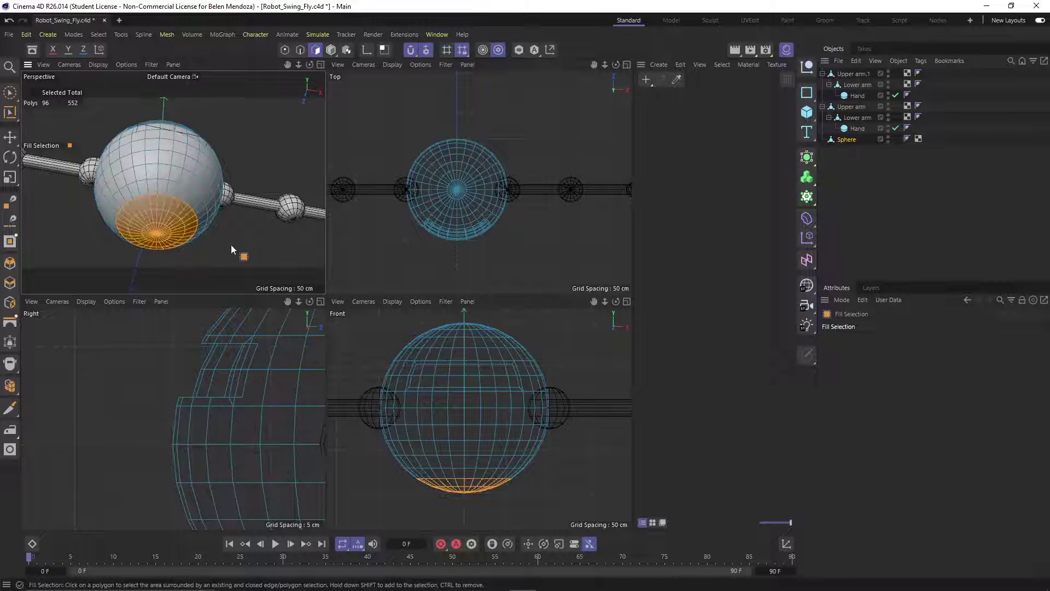
pyautogui.click(162, 224)
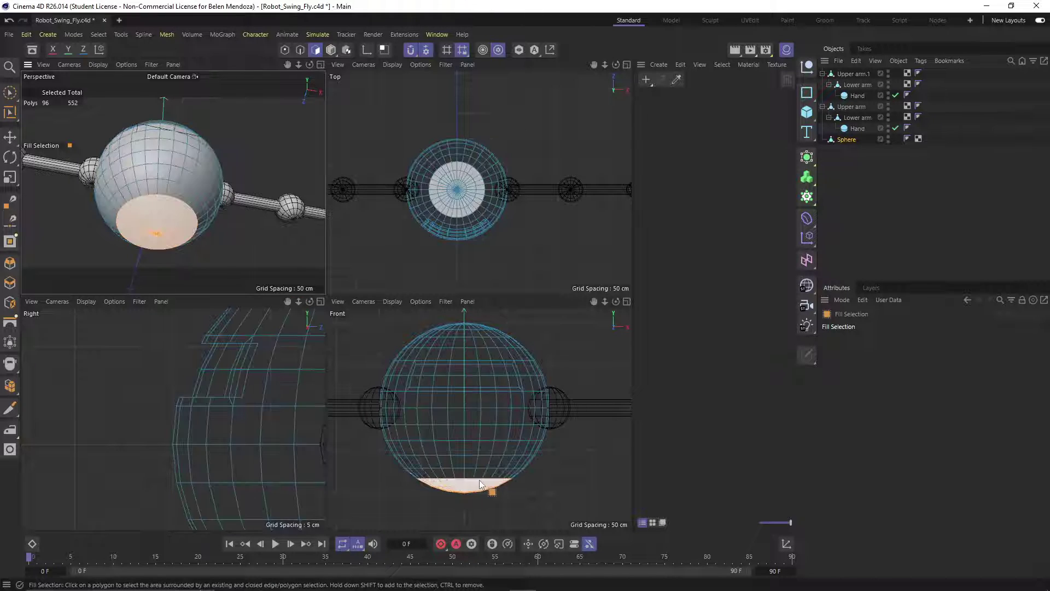
# - Extrude the selected cap straight down from the body sphere and flatten it by scaling it along the Y axis
pyautogui.press('e')
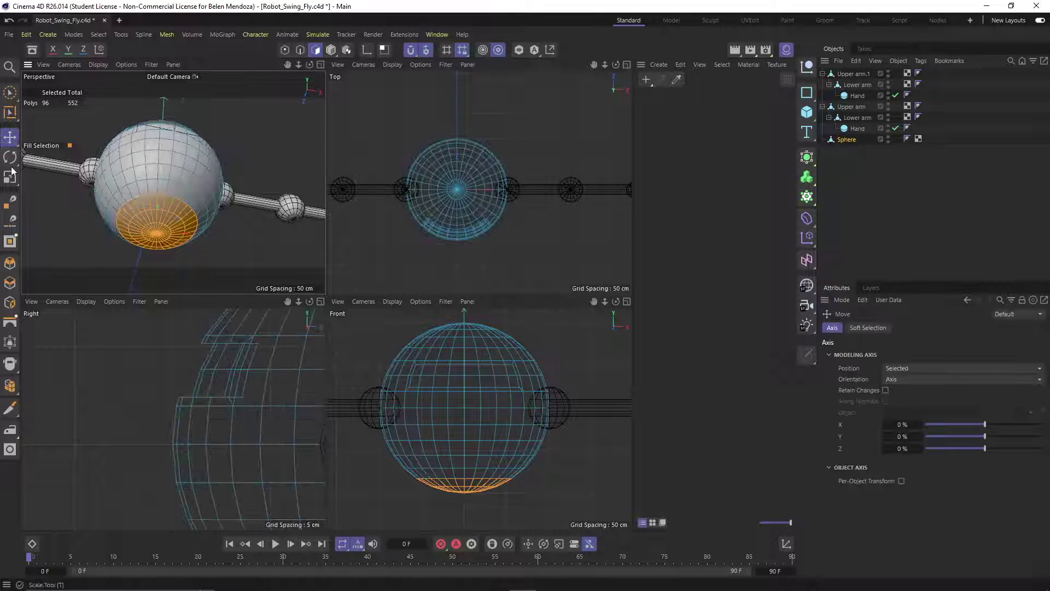
pyautogui.scroll(-3, 462, 454)
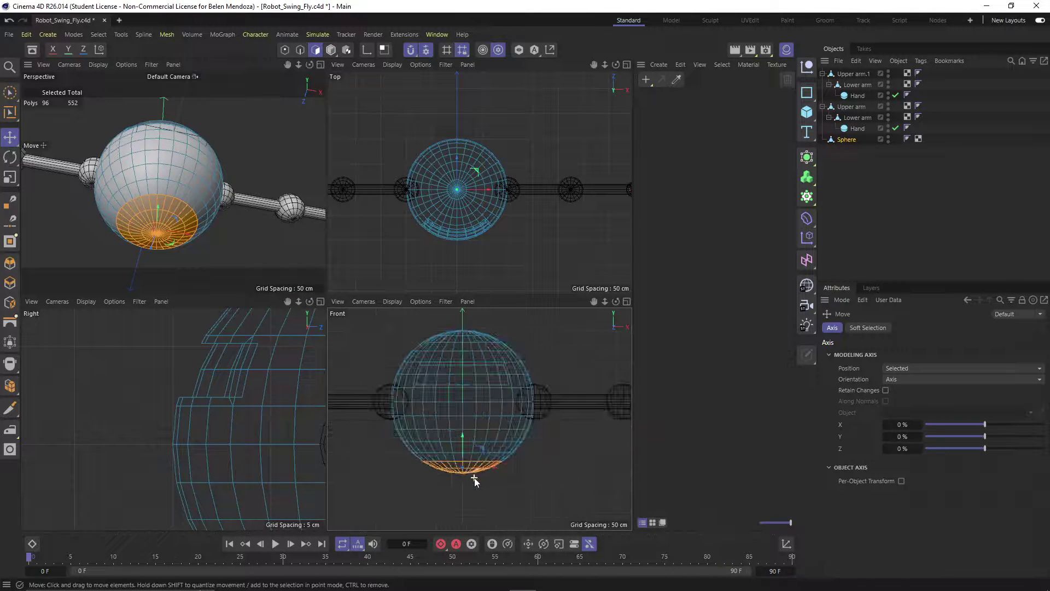
pyautogui.moveTo(463, 441)
pyautogui.keyDown('ctrl'); pyautogui.mouseDown()
pyautogui.moveTo(465, 459)
pyautogui.moveTo(463, 449)
pyautogui.mouseUp(); pyautogui.keyUp('ctrl')
pyautogui.keyDown('alt'); pyautogui.moveTo(190, 202); pyautogui.dragTo(177, 218); pyautogui.keyUp('alt')
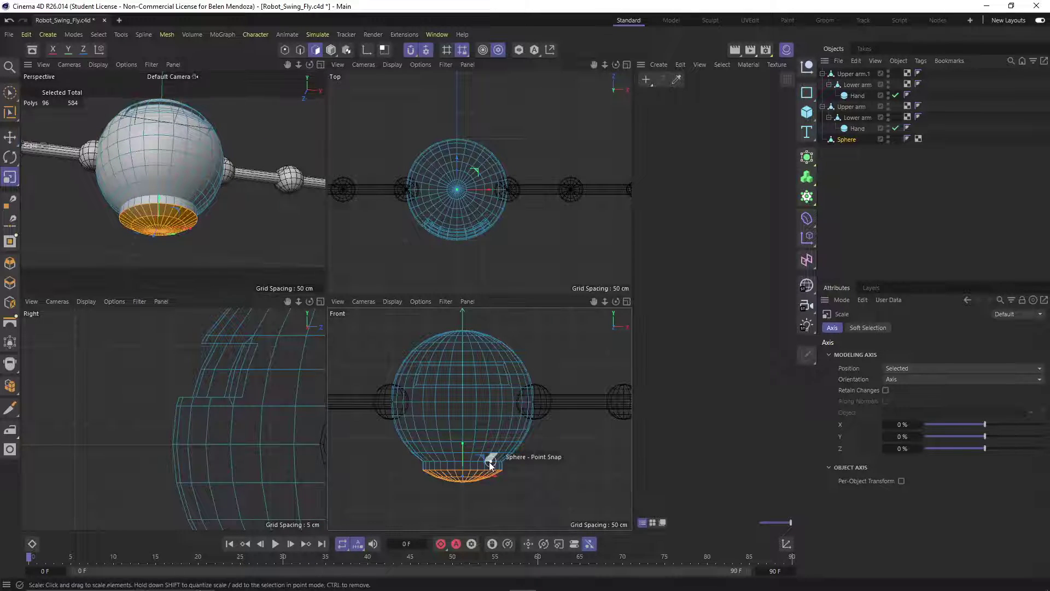
pyautogui.click(9, 177)
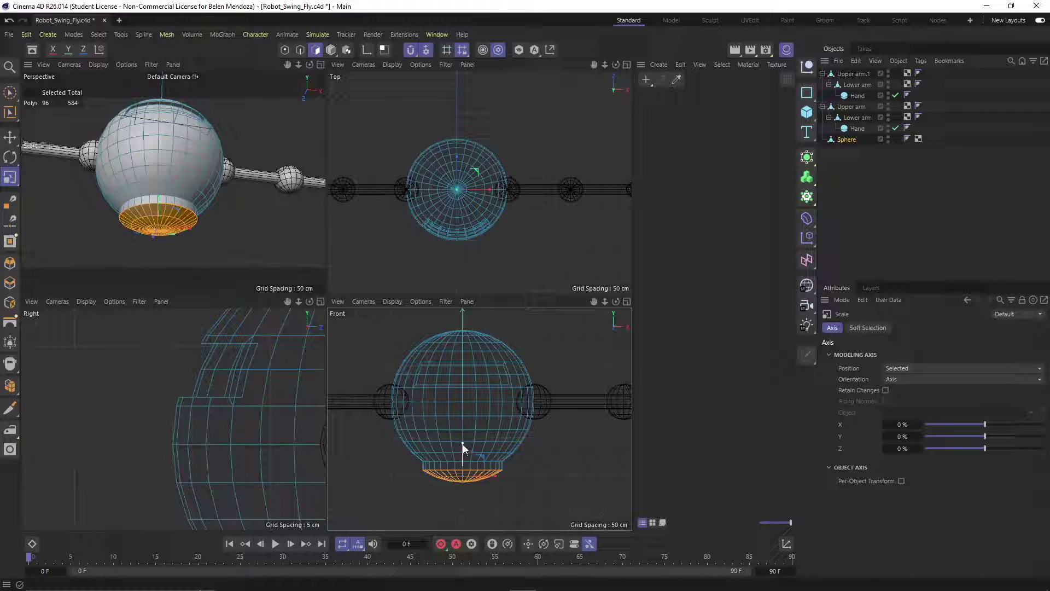
pyautogui.moveTo(463, 447); pyautogui.dragTo(468, 475)
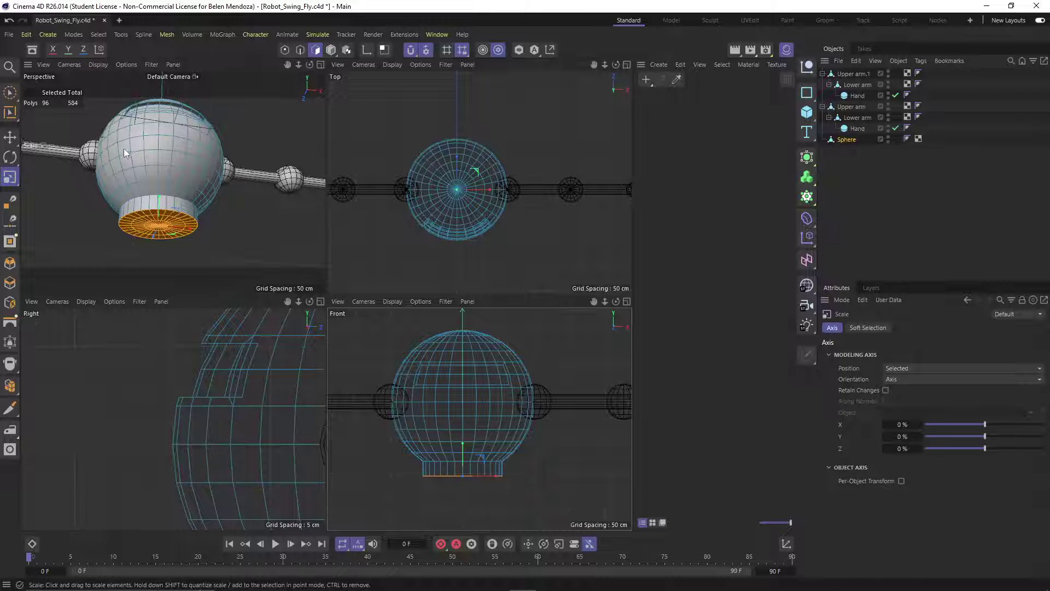
# - Loop-select the middle ring of 32 polygons on the flattened base of the body
pyautogui.scroll(4, 157, 231)
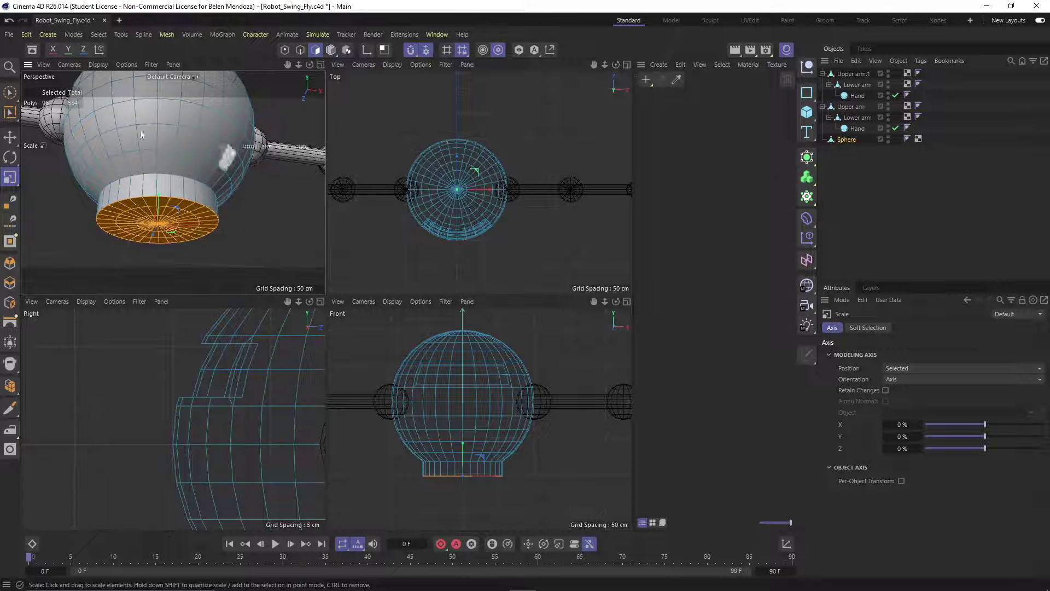
pyautogui.rightClick(151, 209)
pyautogui.click(169, 216)
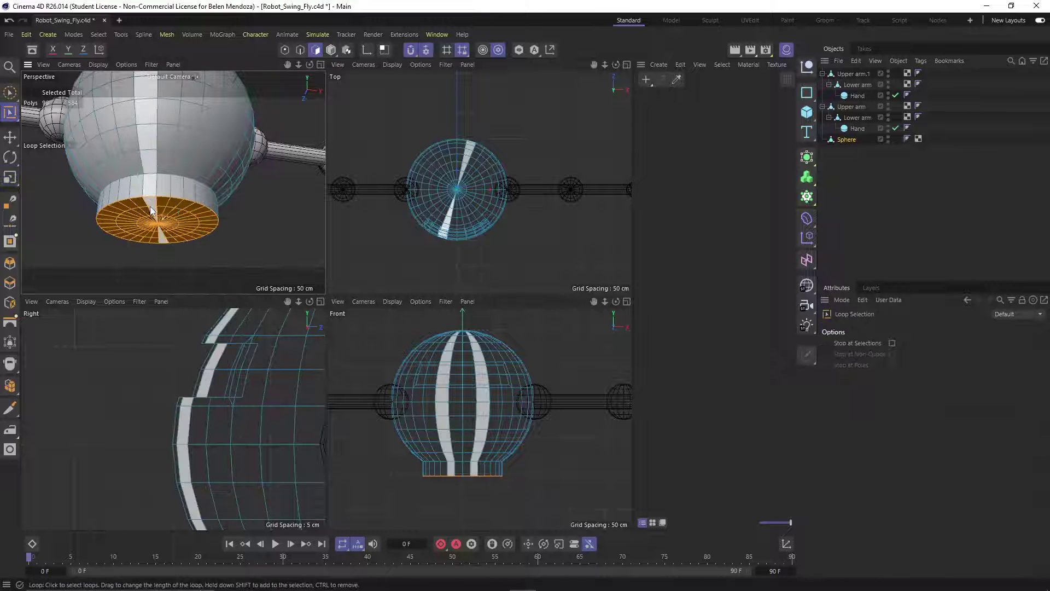
pyautogui.click(180, 234)
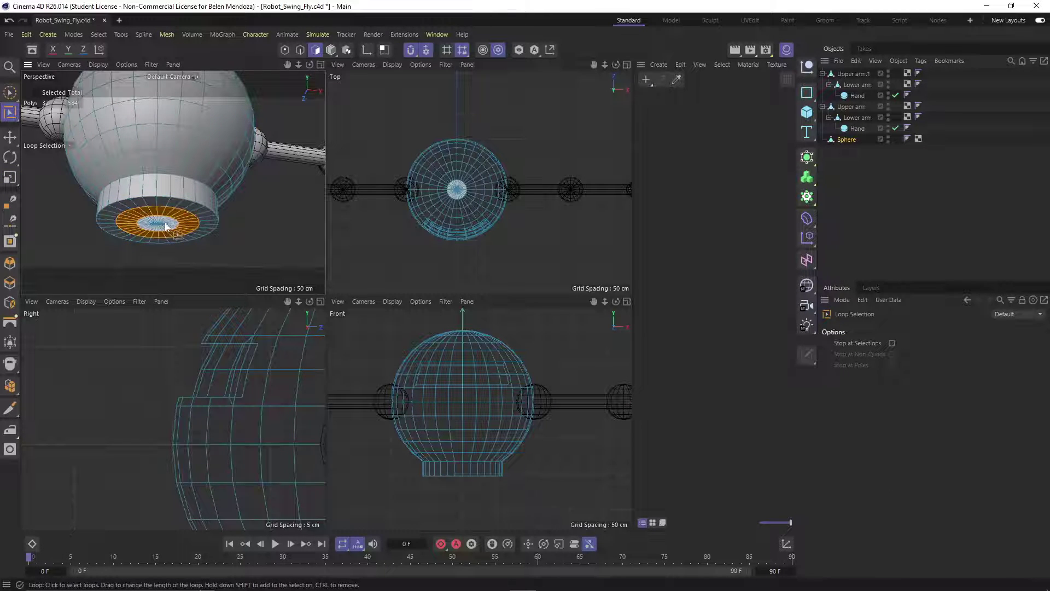
# - Extrude the selected base ring slightly downward along the Y axis and turn off snapping
pyautogui.press('e')
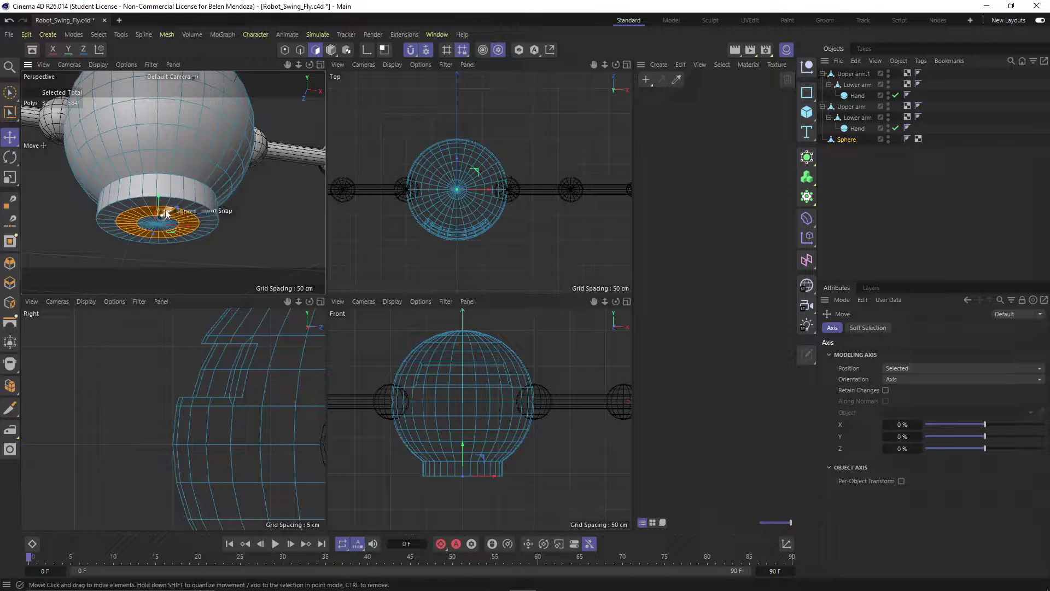
pyautogui.moveTo(459, 448); pyautogui.dragTo(465, 453)
pyautogui.hotkey('ctrl', 'z')
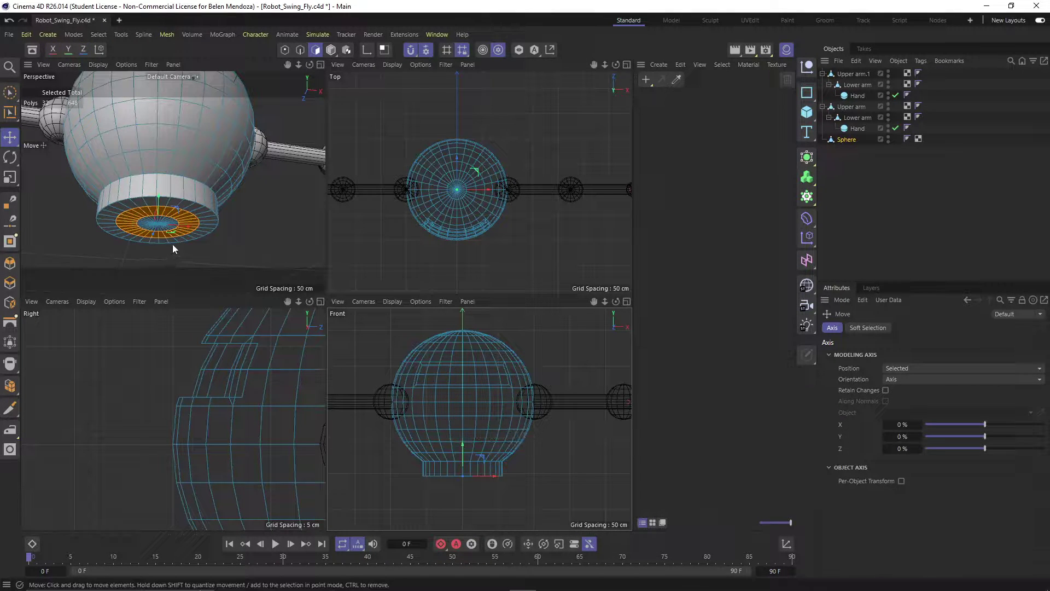
pyautogui.scroll(4, 467, 480)
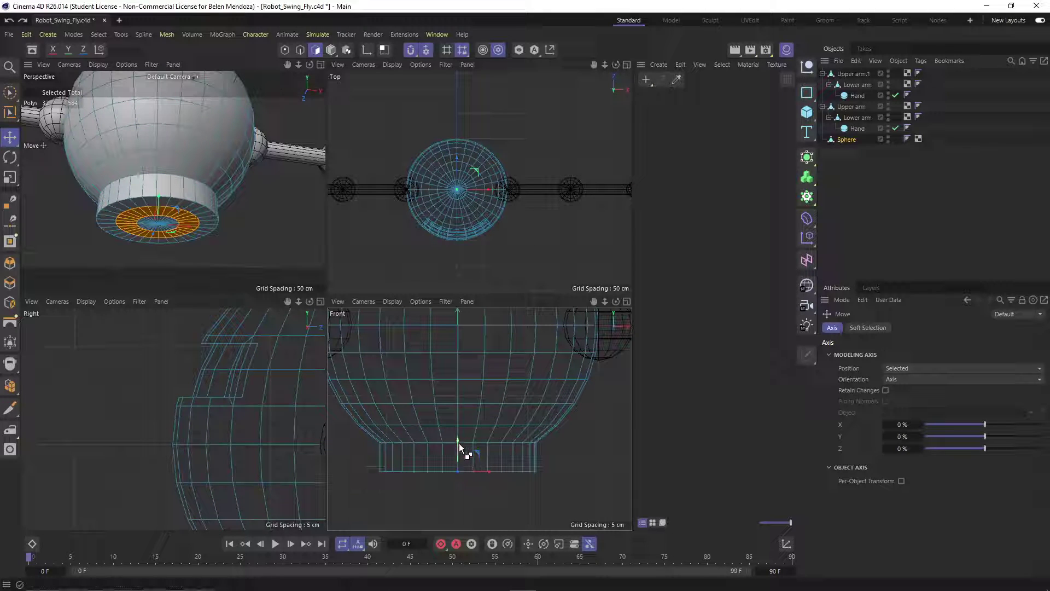
pyautogui.moveTo(458, 444); pyautogui.dragTo(457, 449)
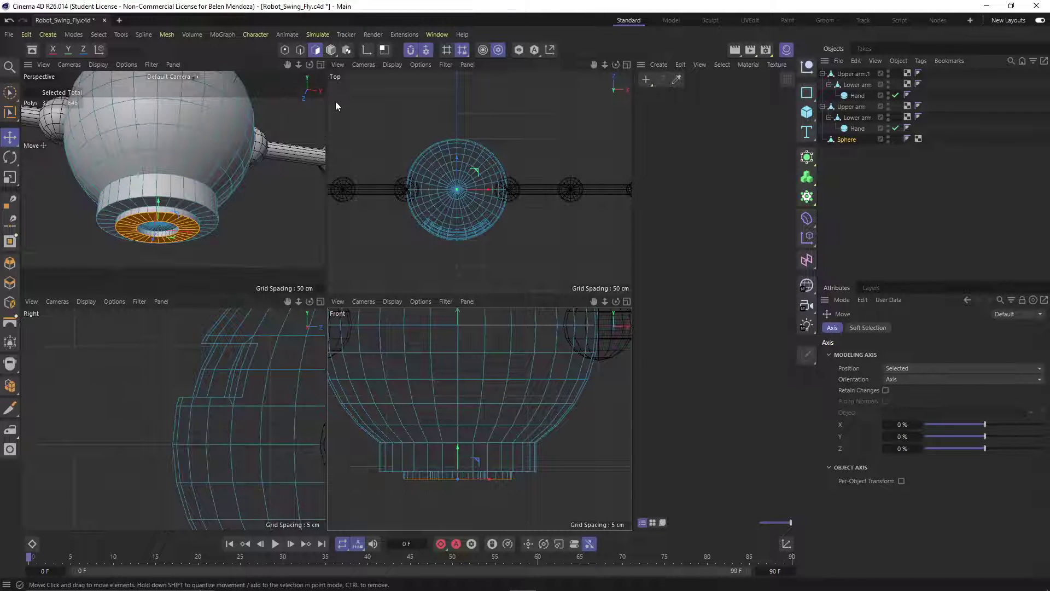
pyautogui.click(404, 52)
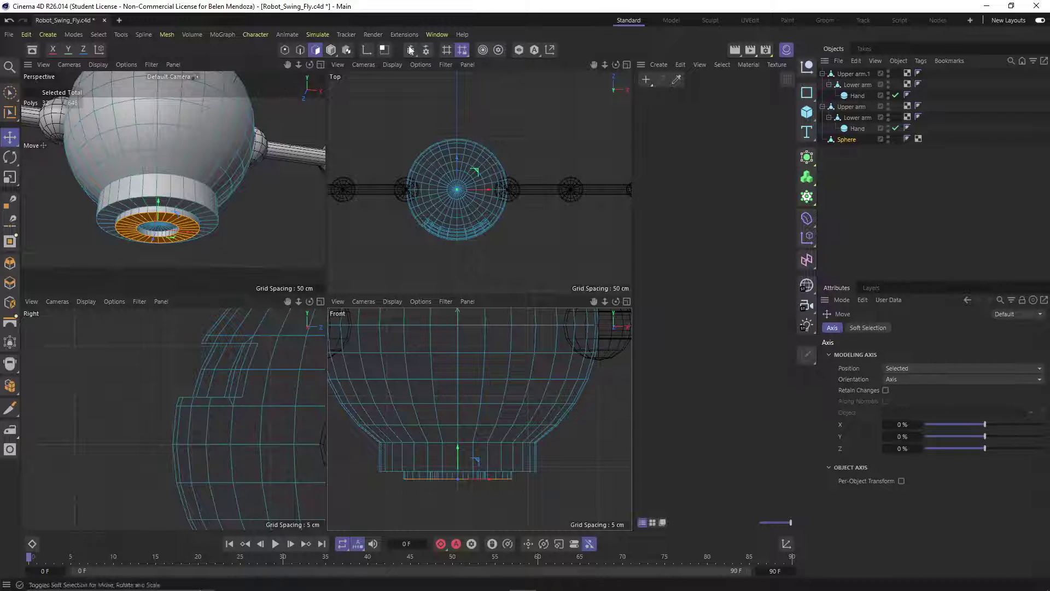
# - Examine the body's face recess, stepped base and both arms from several angles
pyautogui.keyDown('alt'); pyautogui.moveTo(185, 197); pyautogui.dragTo(183, 237); pyautogui.keyUp('alt')
pyautogui.scroll(-3, 183, 238)
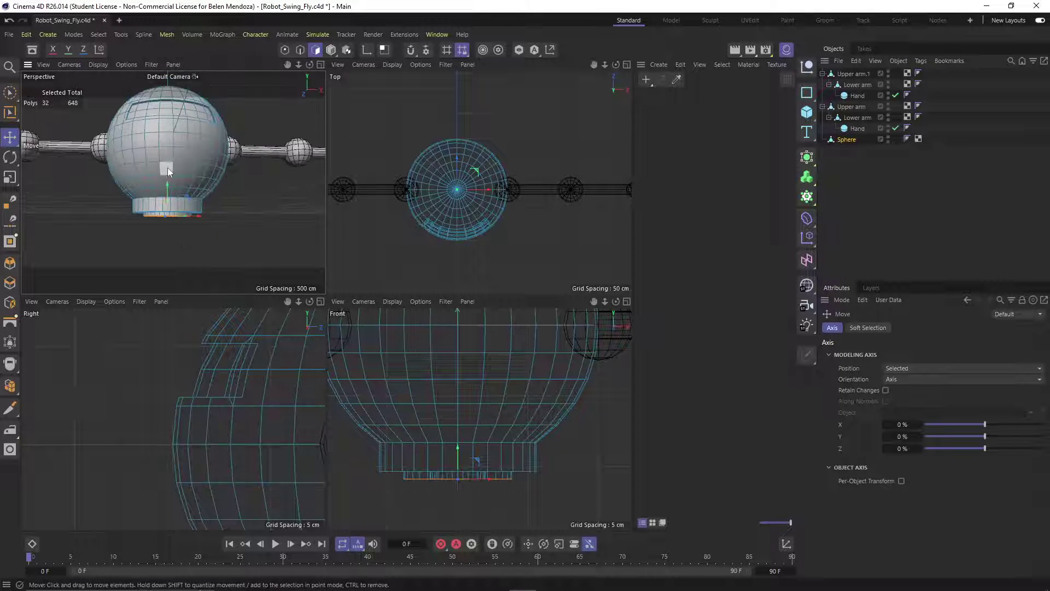
pyautogui.keyDown('alt'); pyautogui.moveTo(168, 174); pyautogui.dragTo(165, 207, button='middle'); pyautogui.keyUp('alt')
pyautogui.keyDown('alt'); pyautogui.moveTo(165, 208); pyautogui.dragTo(161, 236); pyautogui.keyUp('alt')
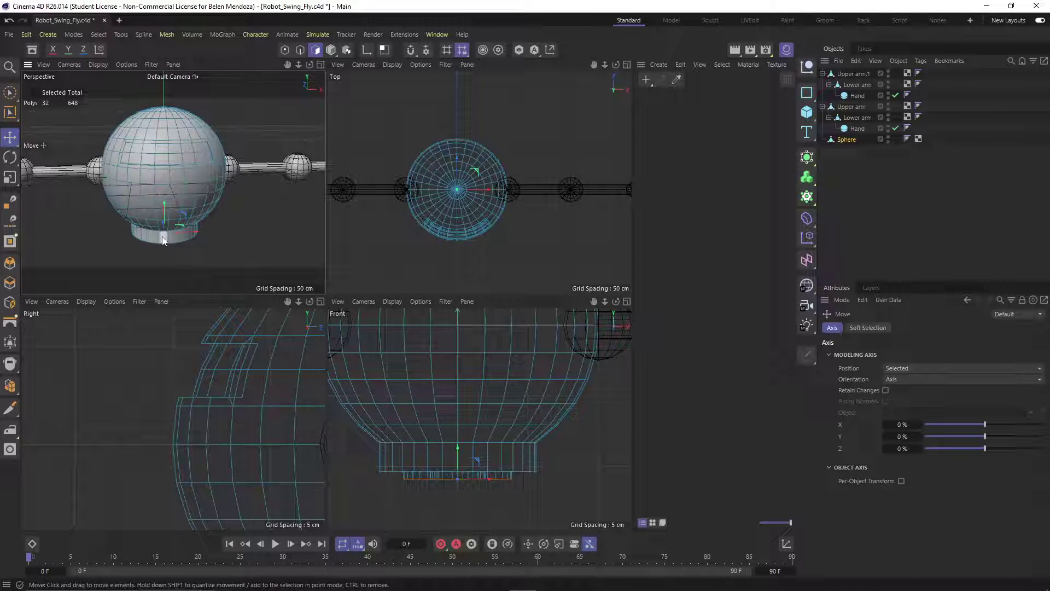
pyautogui.scroll(-5, 164, 243)
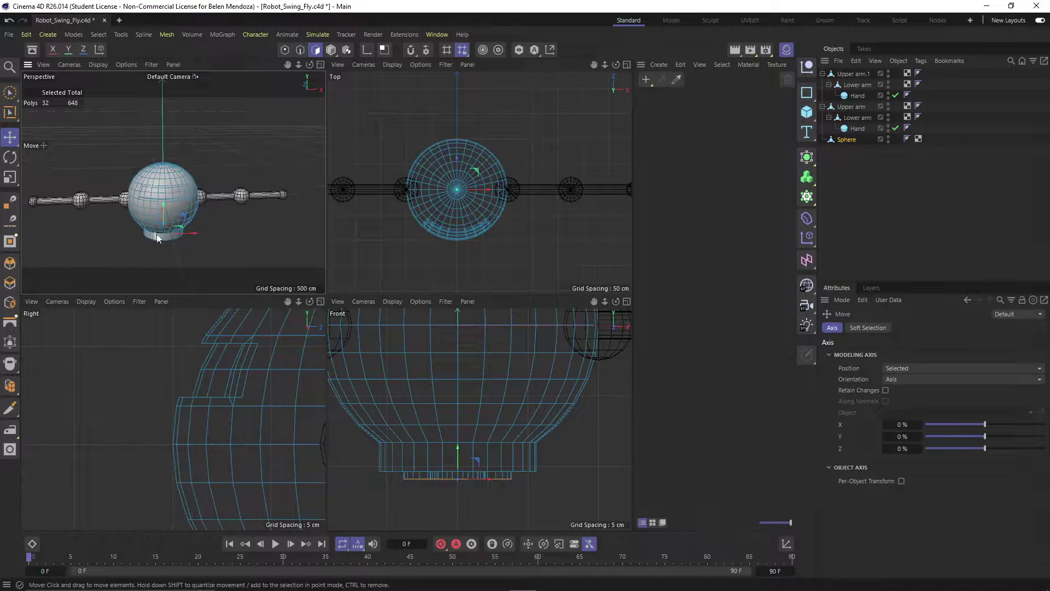
pyautogui.keyDown('alt'); pyautogui.moveTo(178, 190); pyautogui.dragTo(162, 238); pyautogui.keyUp('alt')
pyautogui.moveTo(232, 217)
pyautogui.keyDown('alt'); pyautogui.mouseDown()
pyautogui.moveTo(193, 216)
pyautogui.moveTo(229, 209)
pyautogui.mouseUp(); pyautogui.keyUp('alt')
pyautogui.keyDown('alt'); pyautogui.moveTo(230, 209); pyautogui.dragTo(185, 208, button='middle'); pyautogui.keyUp('alt')
pyautogui.keyDown('alt'); pyautogui.moveTo(185, 208); pyautogui.dragTo(219, 207); pyautogui.keyUp('alt')
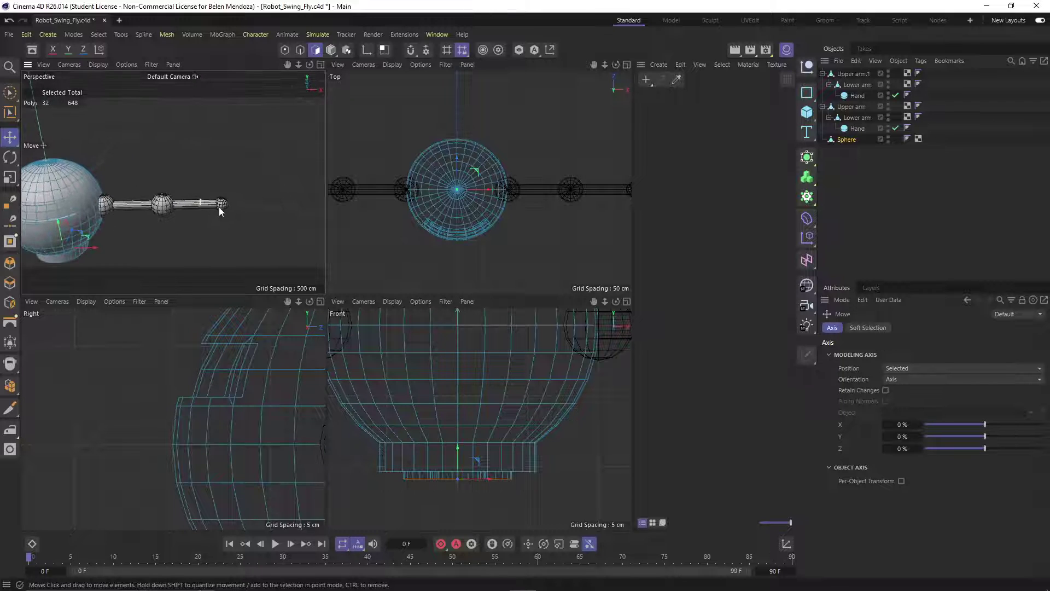
pyautogui.scroll(-4, 164, 209)
pyautogui.keyDown('alt'); pyautogui.moveTo(131, 212); pyautogui.dragTo(182, 207, button='middle'); pyautogui.keyUp('alt')
pyautogui.press('h')
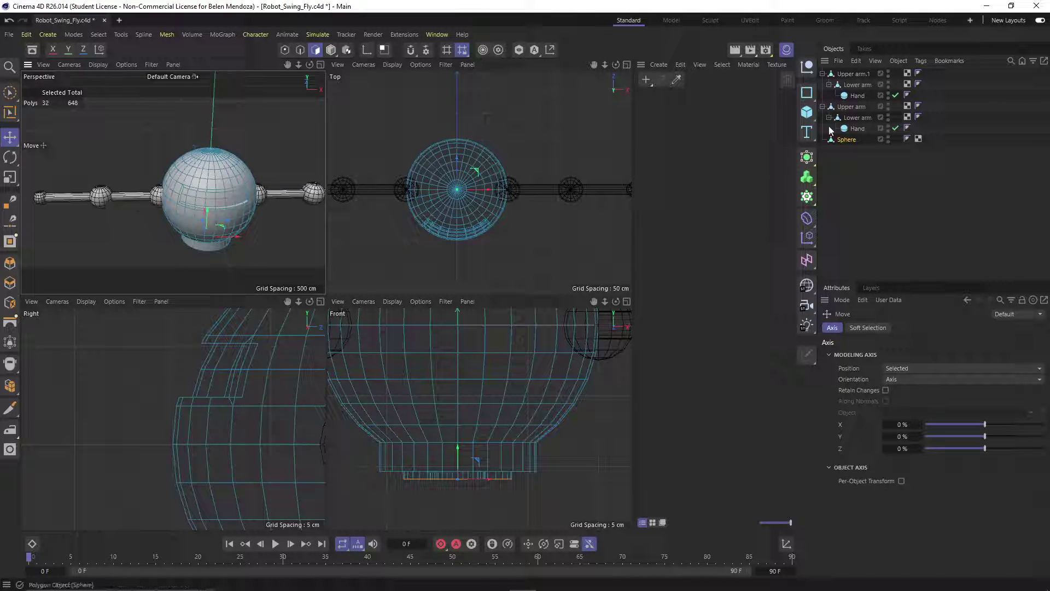
# - Delete the mirrored Upper arm.1 hierarchy with its lower arm and hand
pyautogui.click(845, 75)
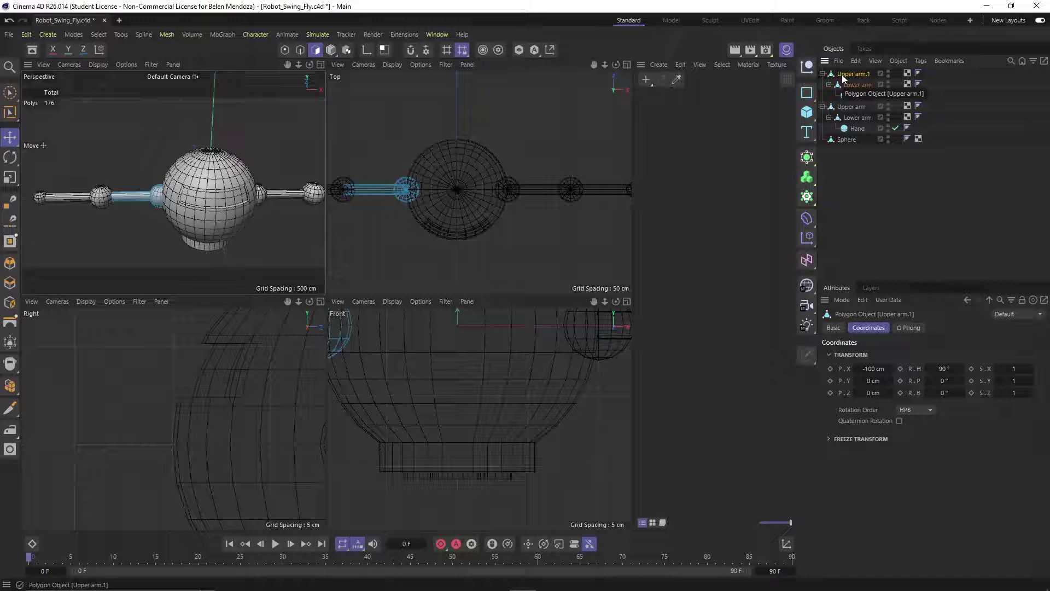
pyautogui.press('Delete')
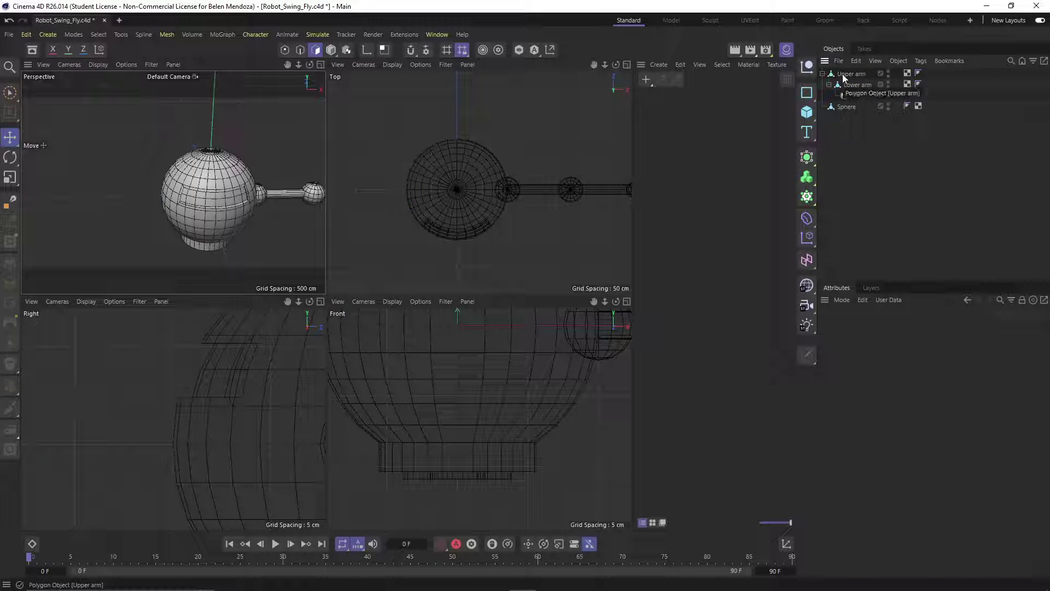
# - Add a Tube primitive and move it along the X axis to about 425 cm, past the hand sphere
pyautogui.click(842, 73)
pyautogui.keyDown('alt'); pyautogui.moveTo(266, 218); pyautogui.dragTo(112, 209, button='middle'); pyautogui.keyUp('alt')
pyautogui.scroll(4, 252, 198)
pyautogui.keyDown('alt'); pyautogui.moveTo(230, 182); pyautogui.dragTo(218, 209, button='middle'); pyautogui.keyUp('alt')
pyautogui.keyDown('alt'); pyautogui.moveTo(218, 208); pyautogui.dragTo(206, 230); pyautogui.keyUp('alt')
pyautogui.scroll(4, 222, 204)
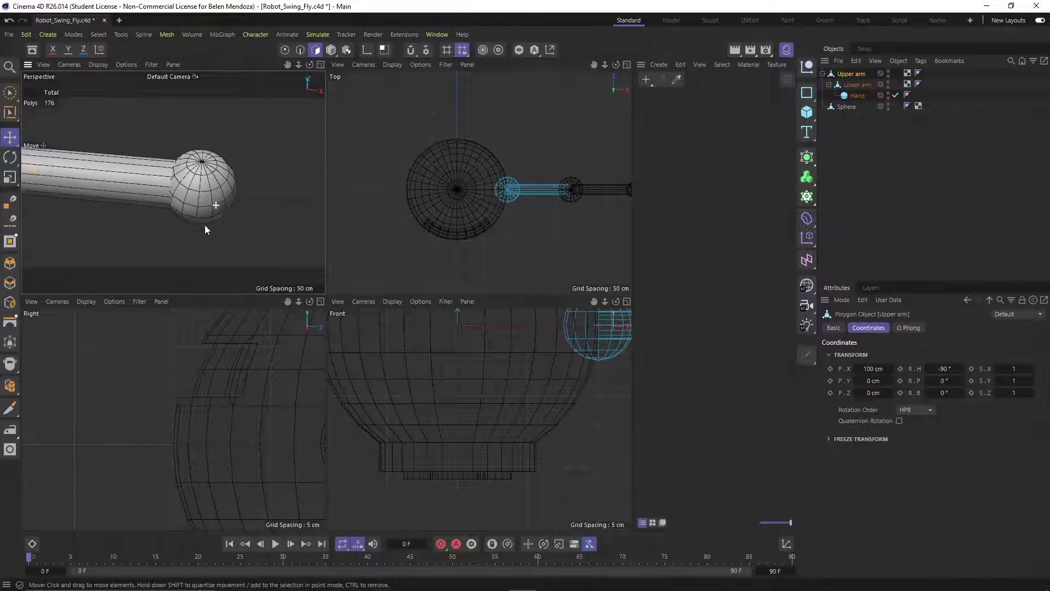
pyautogui.click(835, 168)
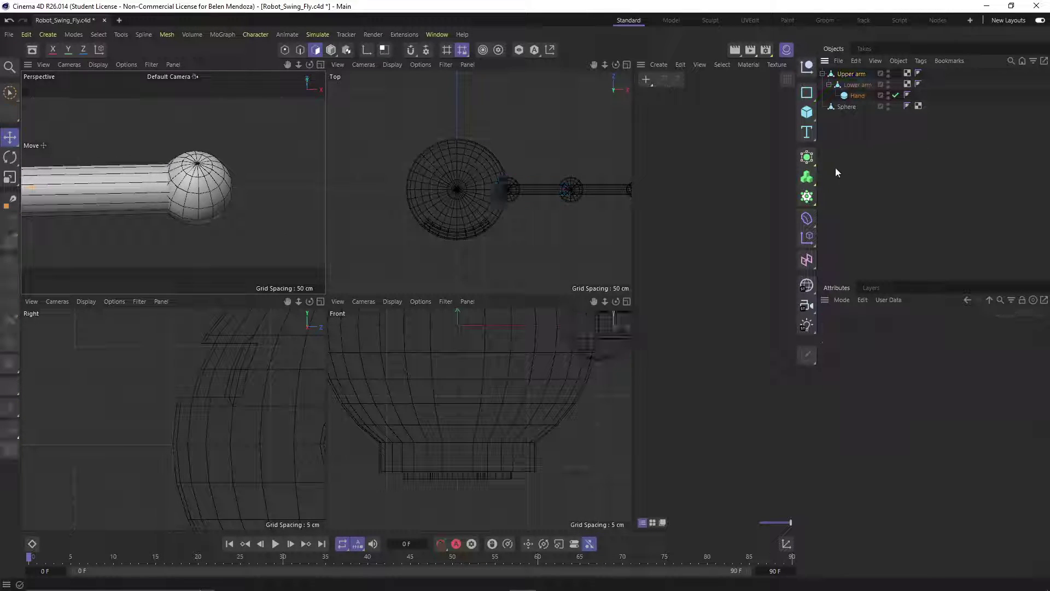
pyautogui.click(806, 113)
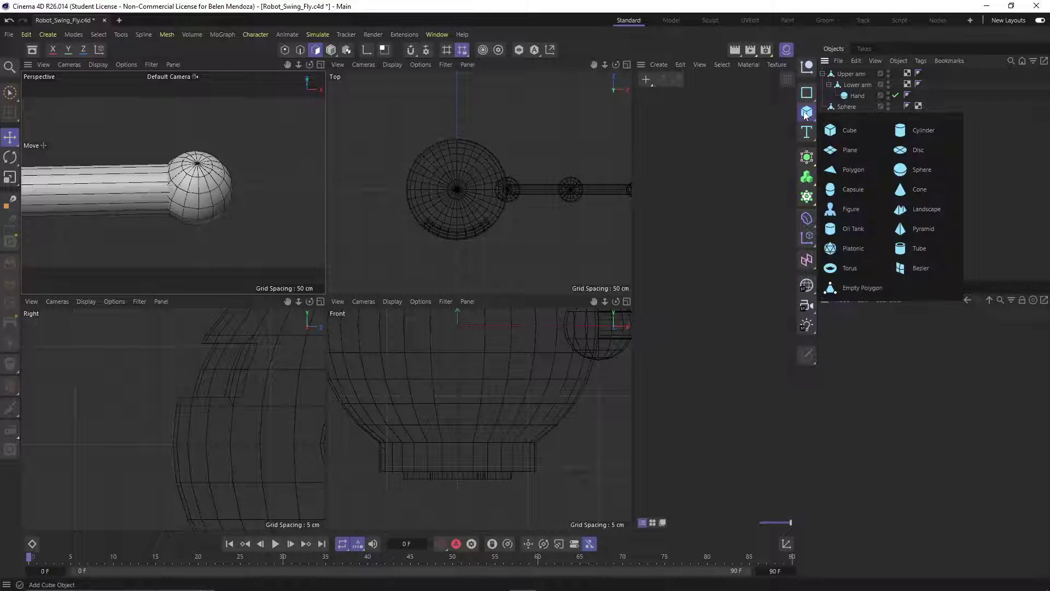
pyautogui.click(924, 246)
pyautogui.scroll(-2, 385, 179)
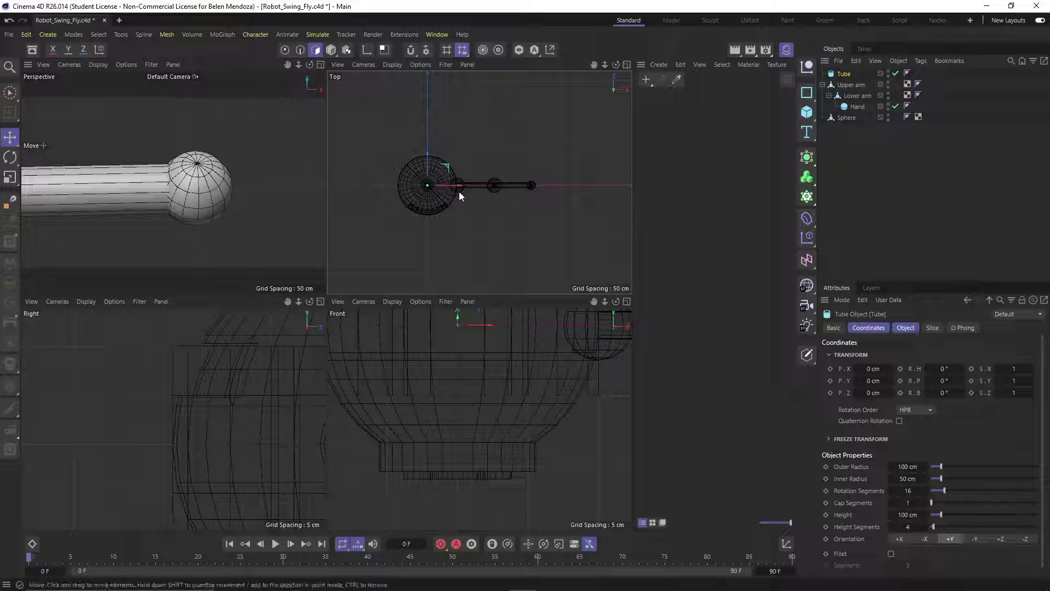
pyautogui.moveTo(458, 188); pyautogui.dragTo(582, 186)
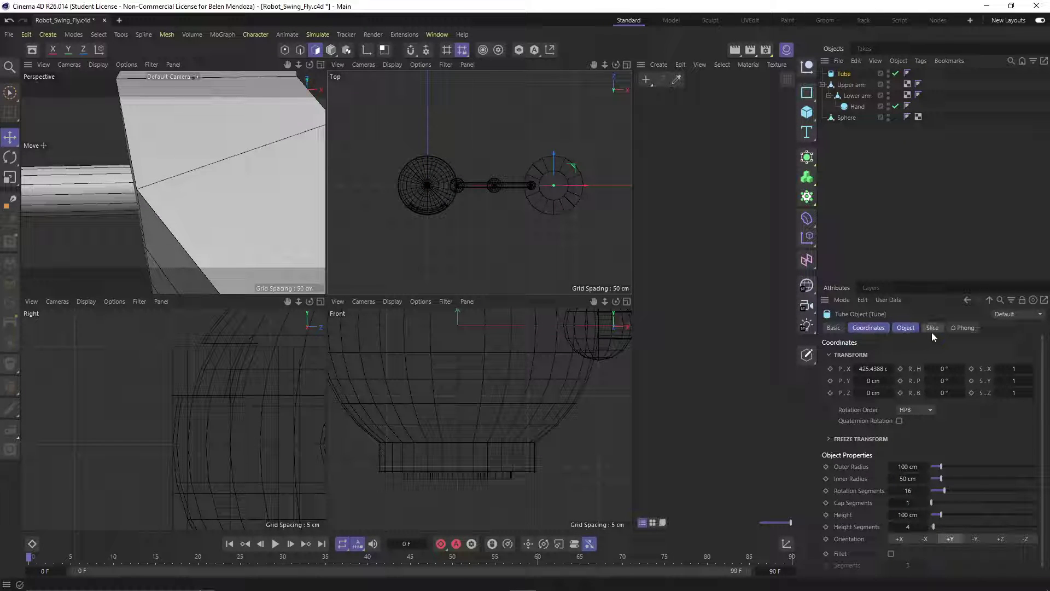
# - Scale the tube down uniformly until it is roughly the size of the hand sphere
pyautogui.press('t')
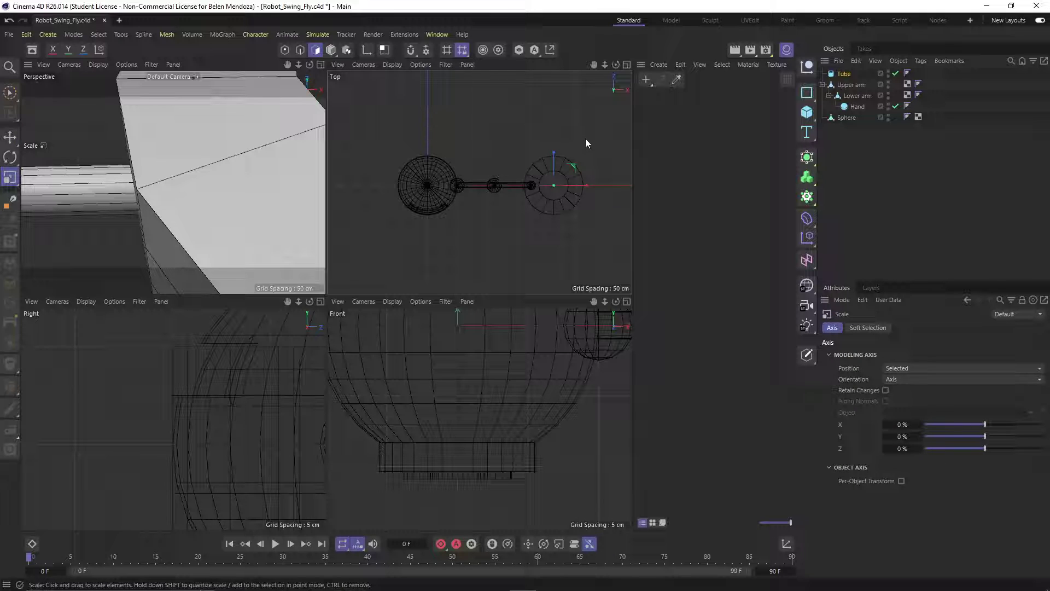
pyautogui.moveTo(586, 139); pyautogui.dragTo(330, 235)
pyautogui.scroll(5, 514, 197)
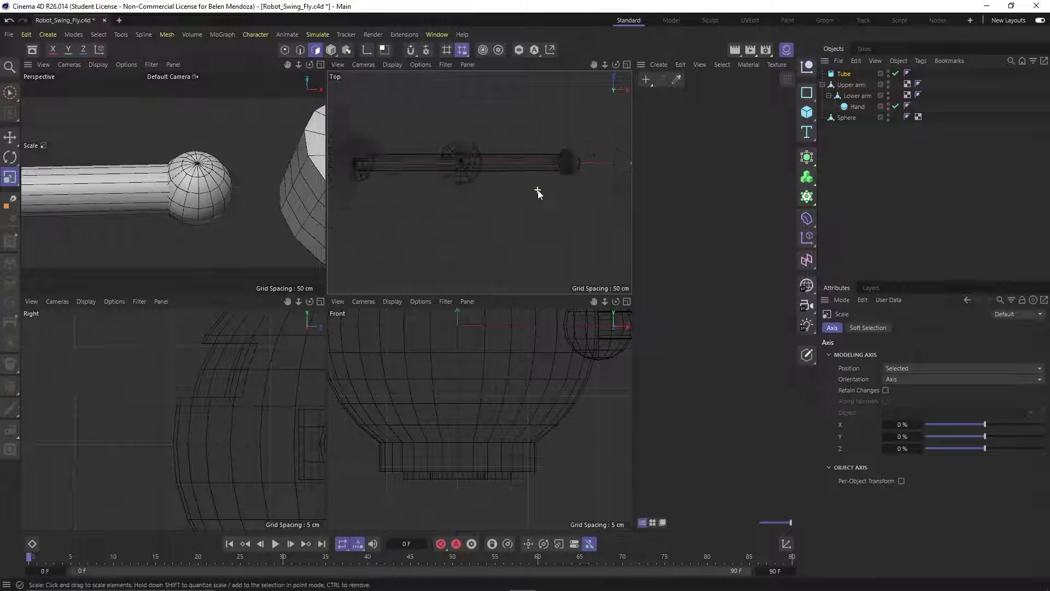
pyautogui.scroll(1, 564, 187)
pyautogui.keyDown('alt'); pyautogui.moveTo(563, 187); pyautogui.dragTo(444, 228, button='middle'); pyautogui.keyUp('alt')
pyautogui.moveTo(558, 136); pyautogui.dragTo(389, 204)
# - Move the tube along X to about 369.5 cm so it overlaps the hand, and enlarge it to an outer radius of about 24.4 cm
pyautogui.press('e')
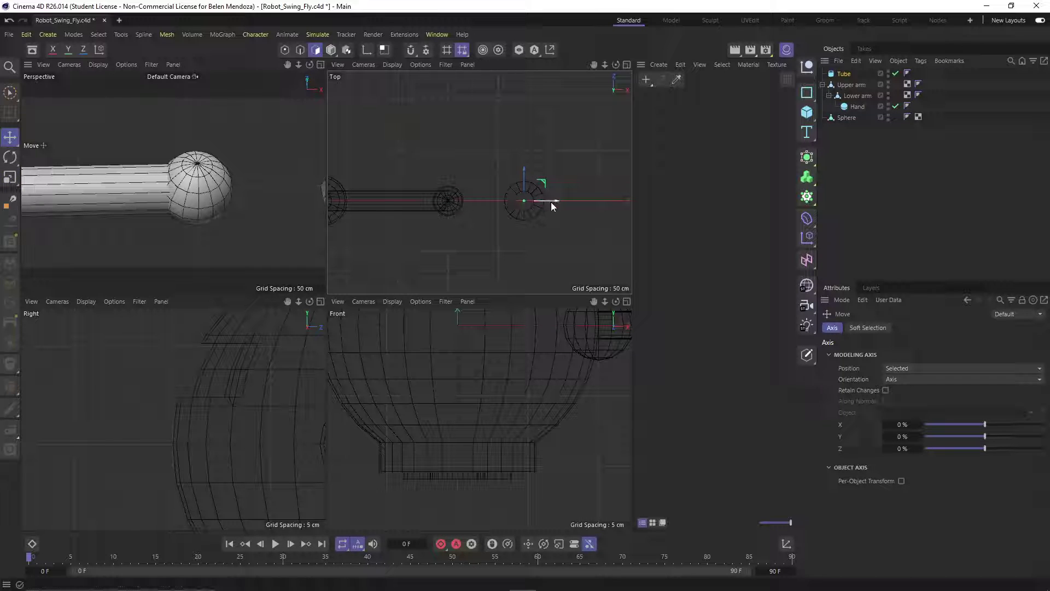
pyautogui.moveTo(550, 202); pyautogui.dragTo(492, 211)
pyautogui.scroll(2, 471, 208)
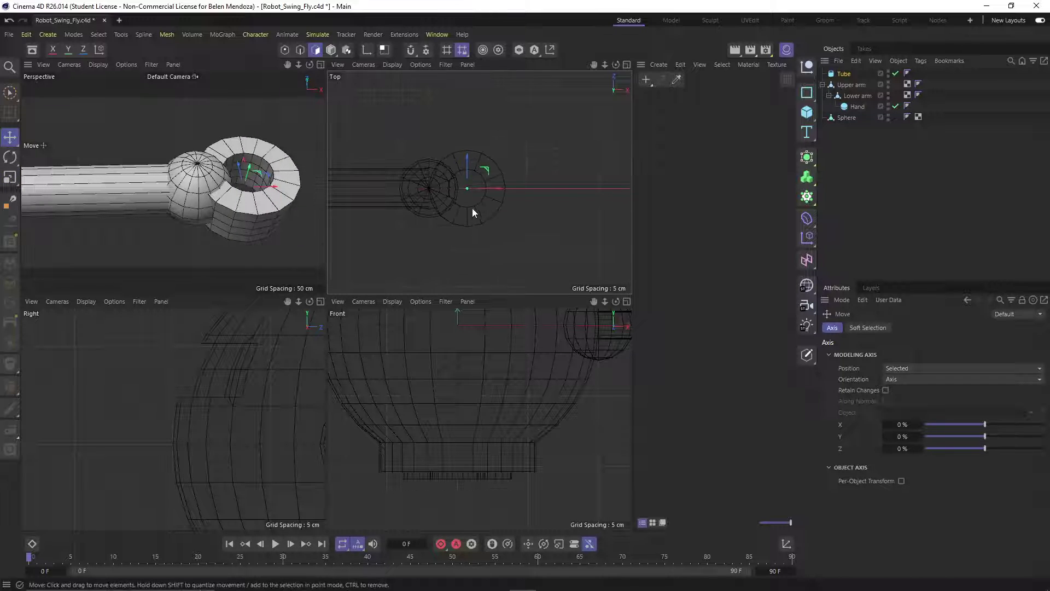
pyautogui.press('t')
pyautogui.moveTo(531, 168); pyautogui.dragTo(628, 131)
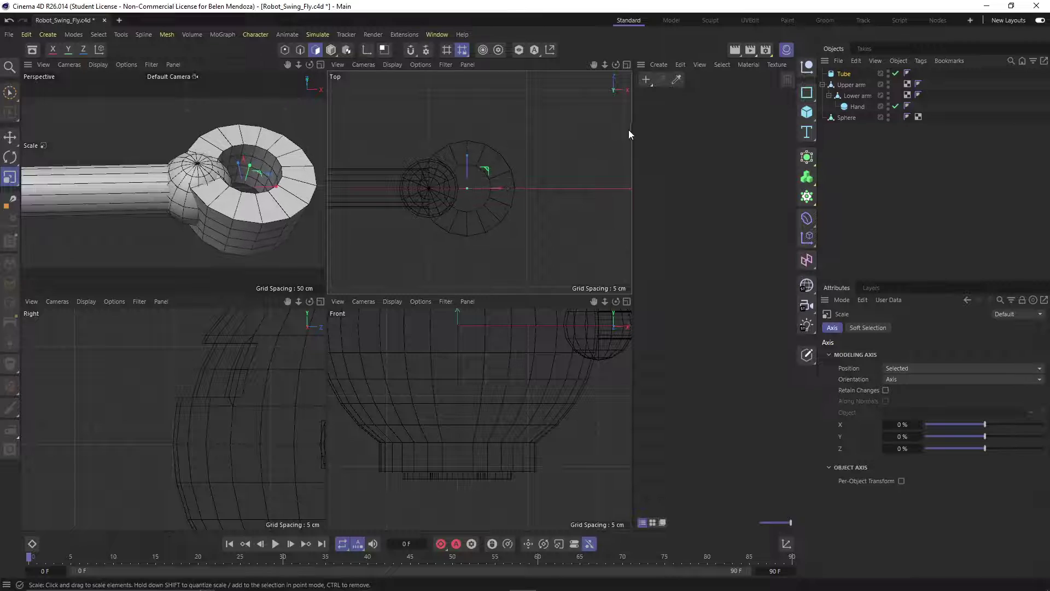
# - Switch the tube to Model mode and widen its inner radius to about 15.8 cm
pyautogui.click(844, 75)
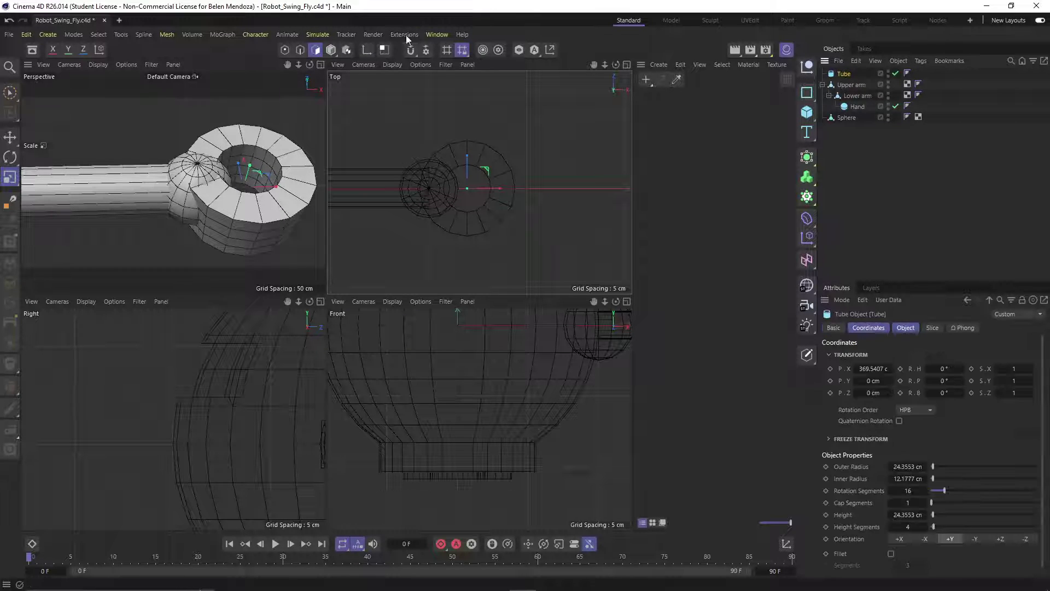
pyautogui.click(332, 51)
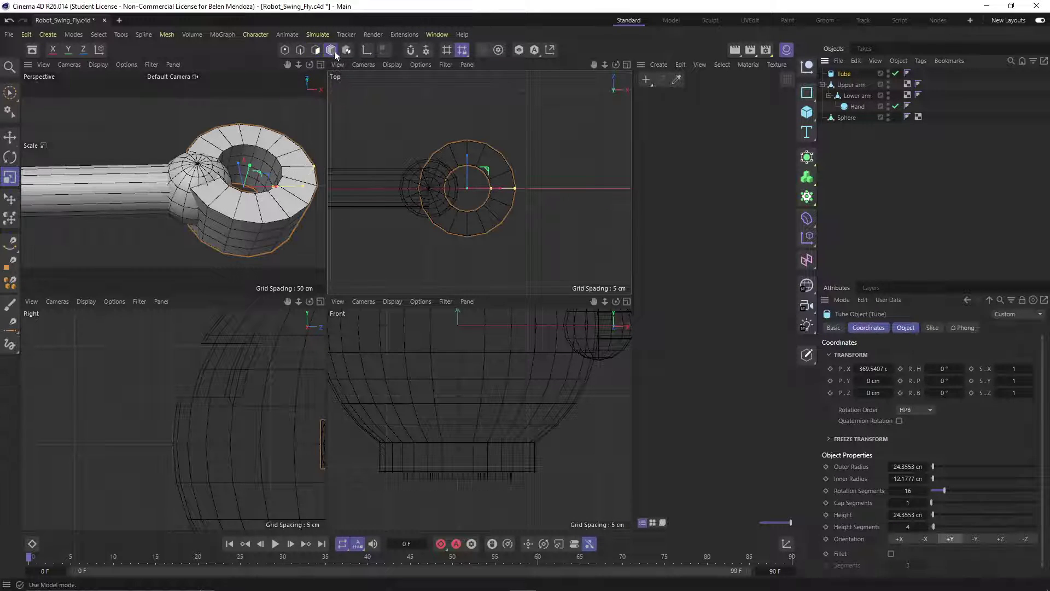
pyautogui.scroll(4, 499, 203)
pyautogui.moveTo(482, 178); pyautogui.dragTo(491, 178)
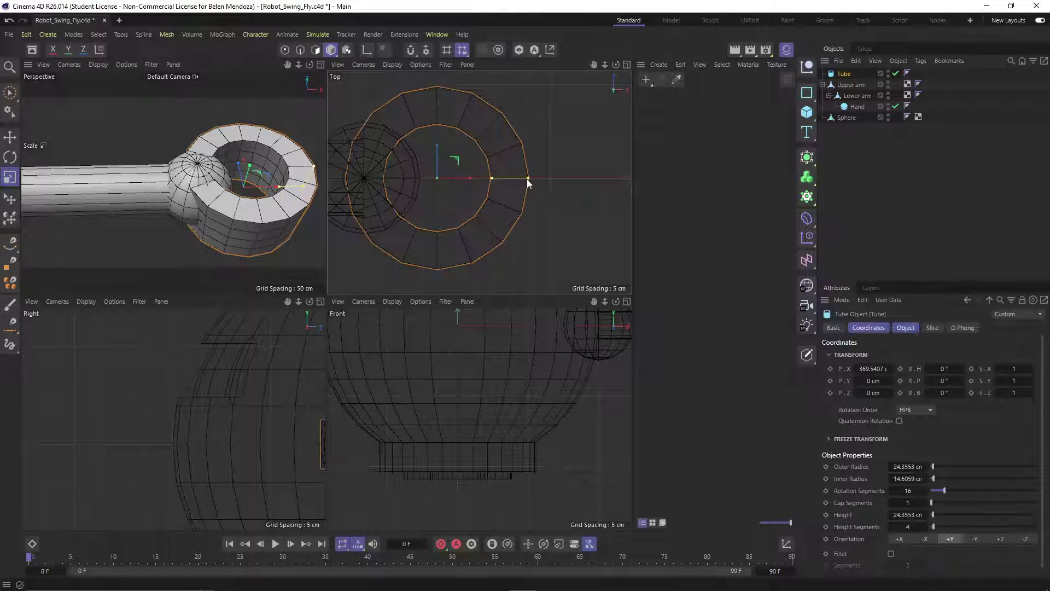
pyautogui.moveTo(494, 179); pyautogui.dragTo(498, 179)
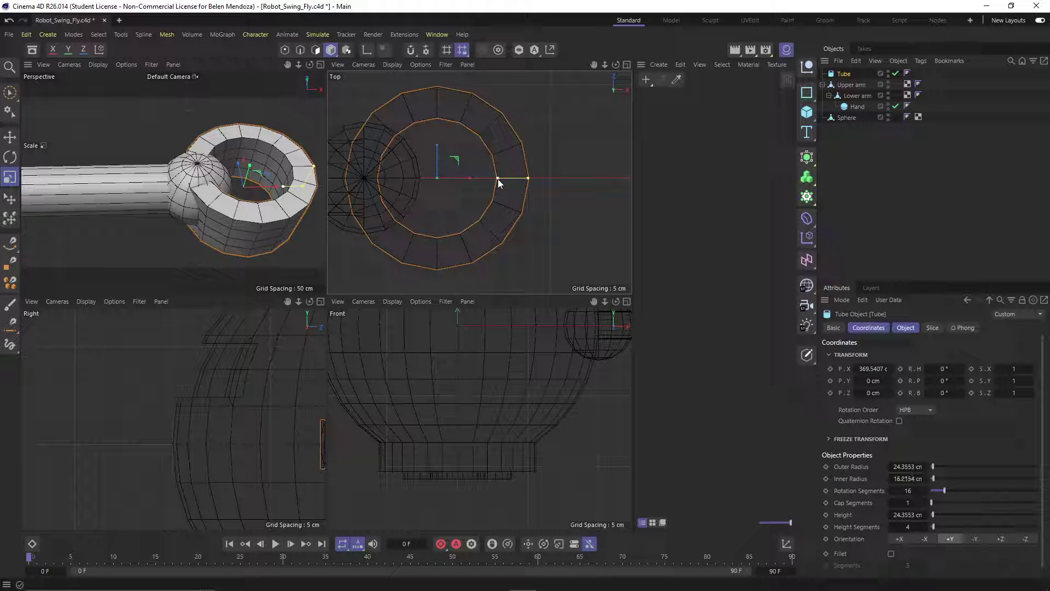
# - Flatten the tube to a height of about 8 cm and set its height segments to 2
pyautogui.scroll(-2, 489, 205)
pyautogui.scroll(-8, 536, 462)
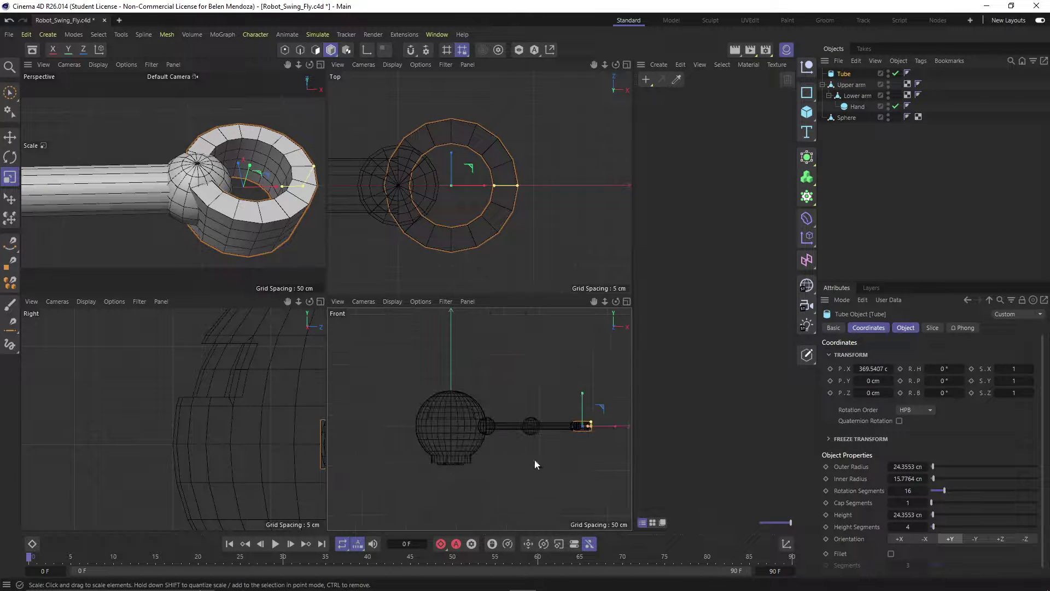
pyautogui.scroll(7, 585, 411)
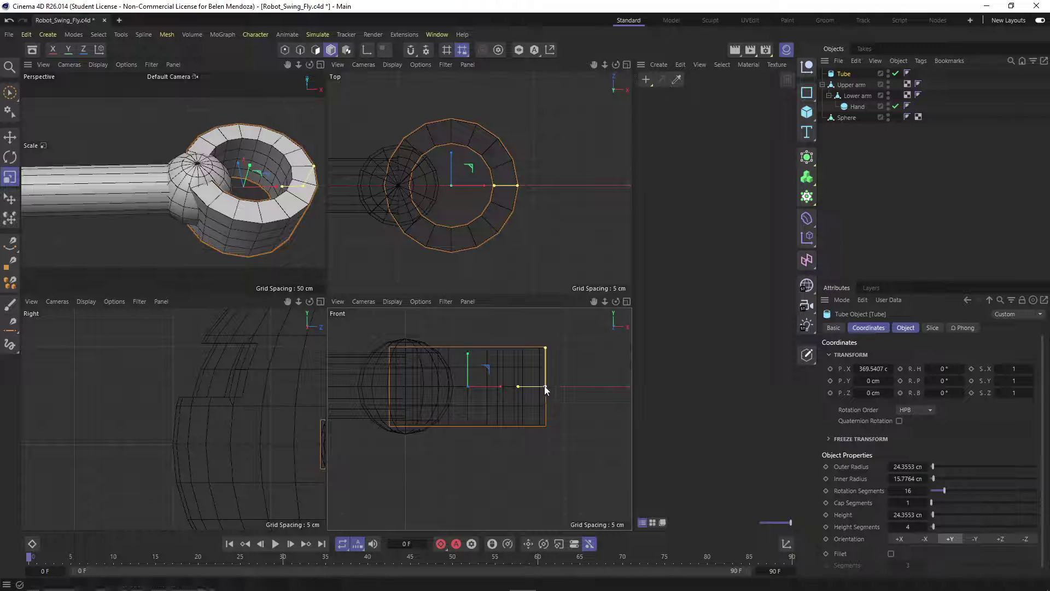
pyautogui.moveTo(543, 385)
pyautogui.mouseDown()
pyautogui.moveTo(516, 388)
pyautogui.moveTo(542, 358)
pyautogui.moveTo(547, 374)
pyautogui.mouseUp()
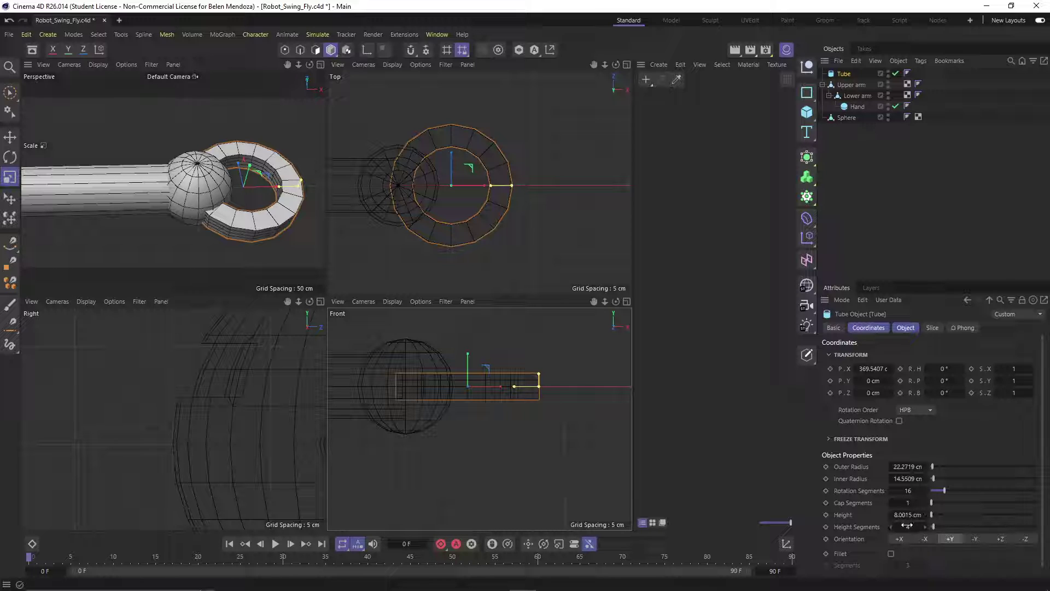
pyautogui.moveTo(907, 525); pyautogui.dragTo(903, 526)
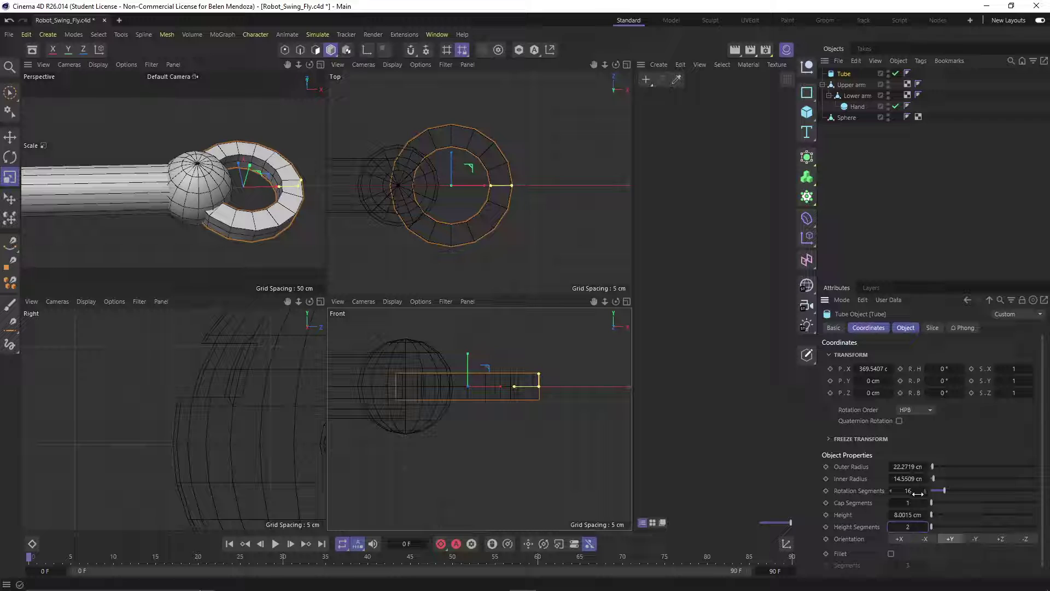
# - Set the tube's height to 8 cm, outer radius to 20 cm and inner radius to 14 cm
pyautogui.click(906, 515)
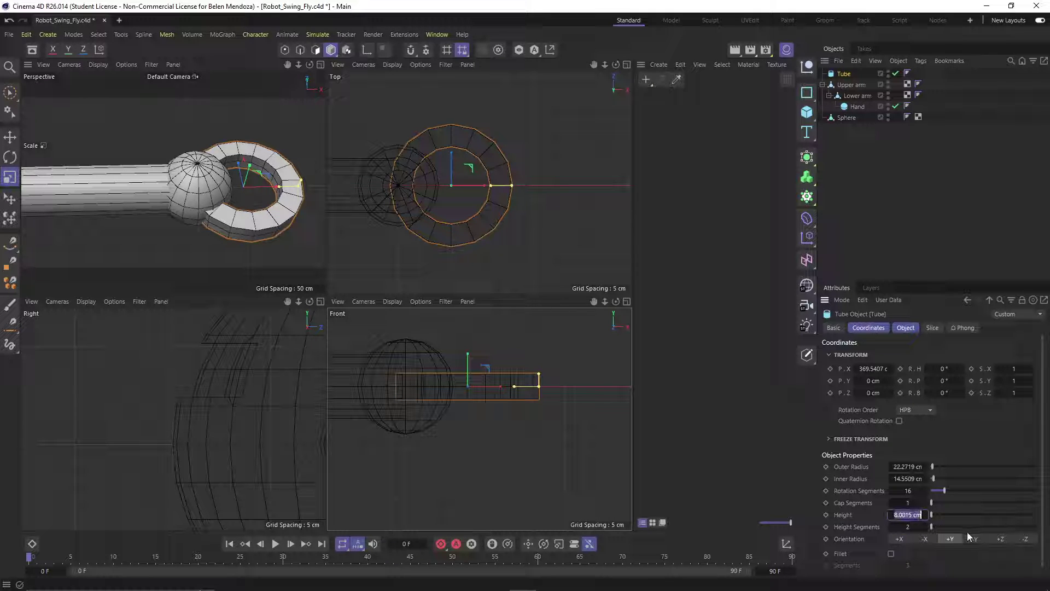
pyautogui.write('8')
pyautogui.press('Return')
pyautogui.click(908, 466)
pyautogui.write('20')
pyautogui.press('Return')
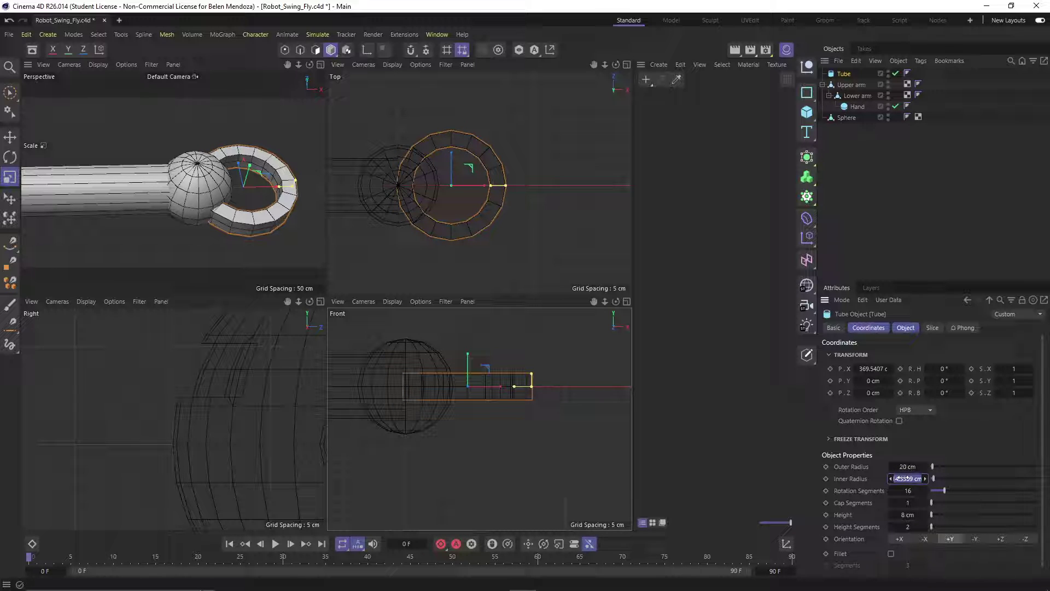
pyautogui.click(899, 477)
pyautogui.write('14')
pyautogui.press('Return')
# - Slice the tube from 0° to 180° into a half ring and make it editable
pyautogui.scroll(3, 475, 202)
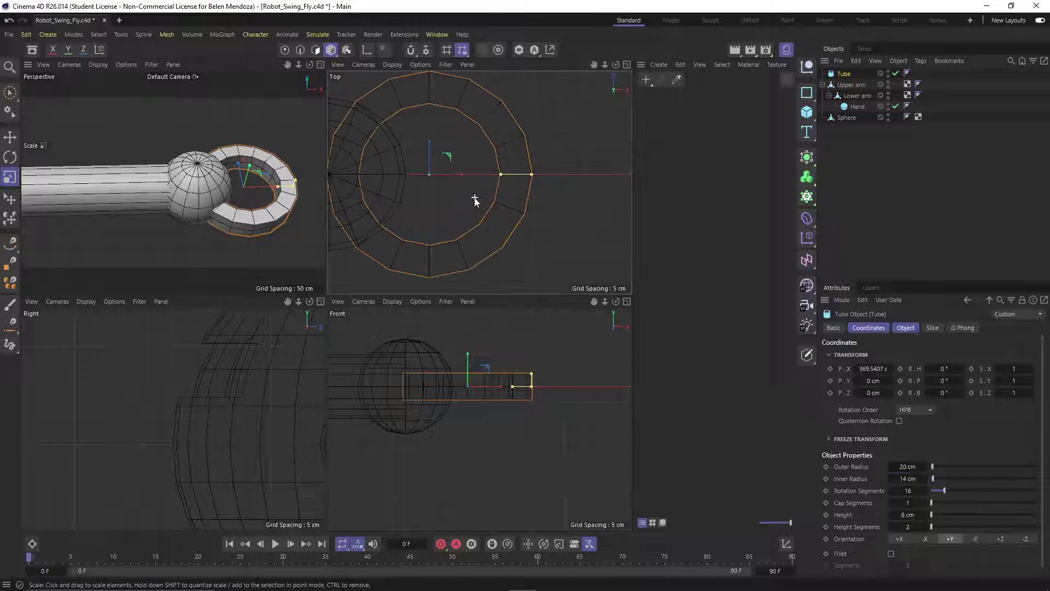
pyautogui.keyDown('alt'); pyautogui.moveTo(458, 179); pyautogui.dragTo(489, 199, button='middle'); pyautogui.keyUp('alt')
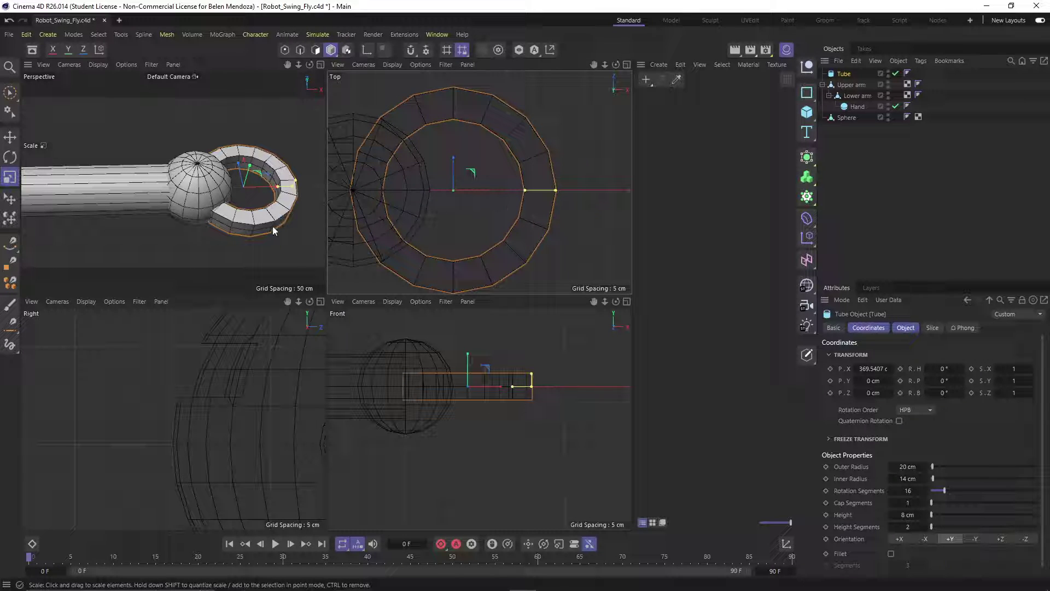
pyautogui.scroll(2, 273, 225)
pyautogui.click(932, 327)
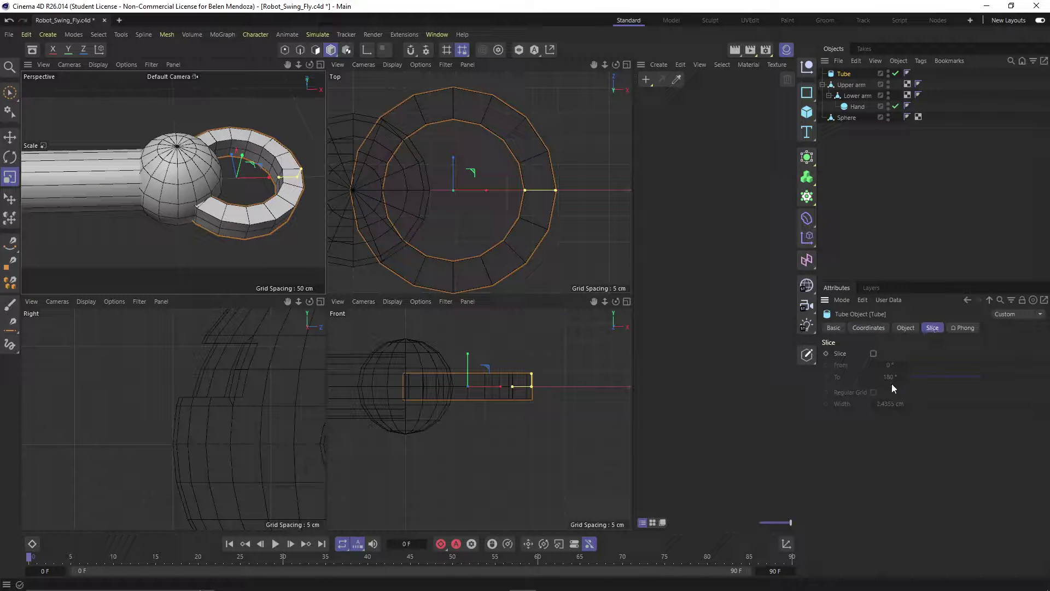
pyautogui.click(872, 353)
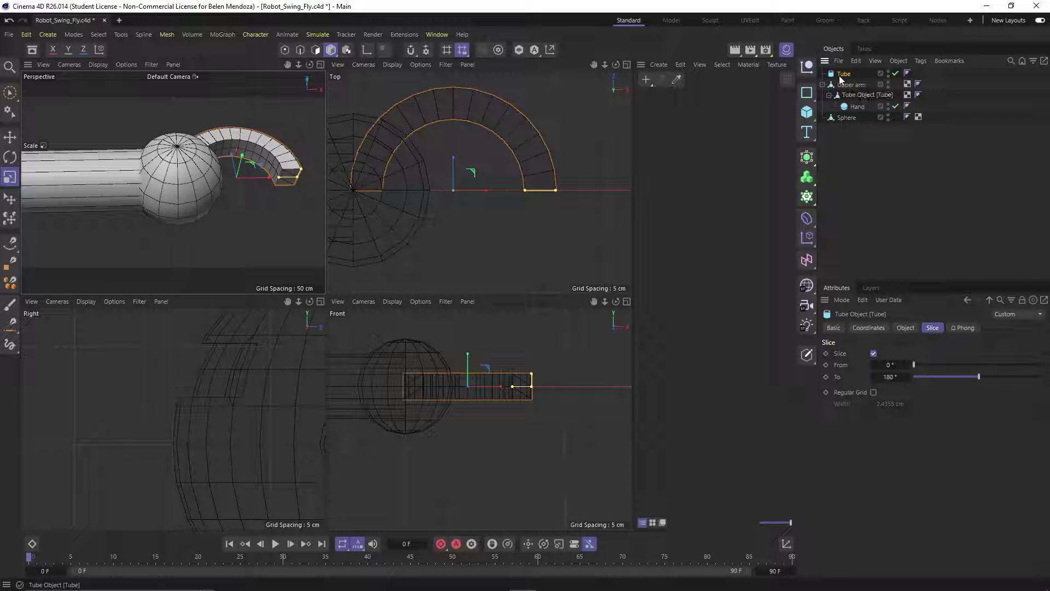
pyautogui.press('c')
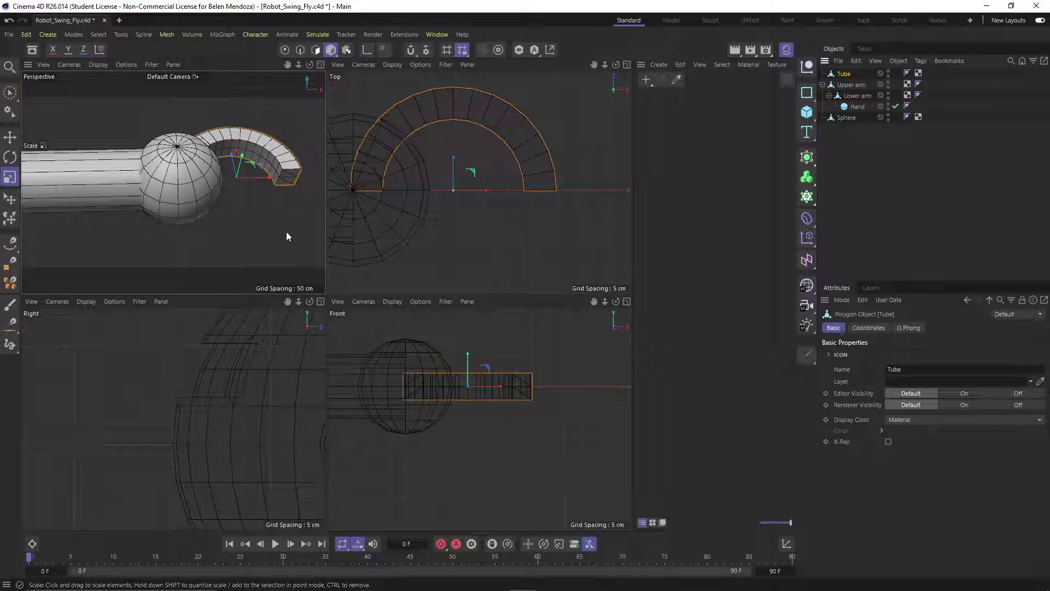
# - Use Rectangle Selection in Points mode to select the four corner points at the half ring's end farthest from the hand
pyautogui.scroll(-5, 212, 430)
pyautogui.keyDown('alt'); pyautogui.moveTo(246, 436); pyautogui.dragTo(215, 438, button='middle'); pyautogui.keyUp('alt')
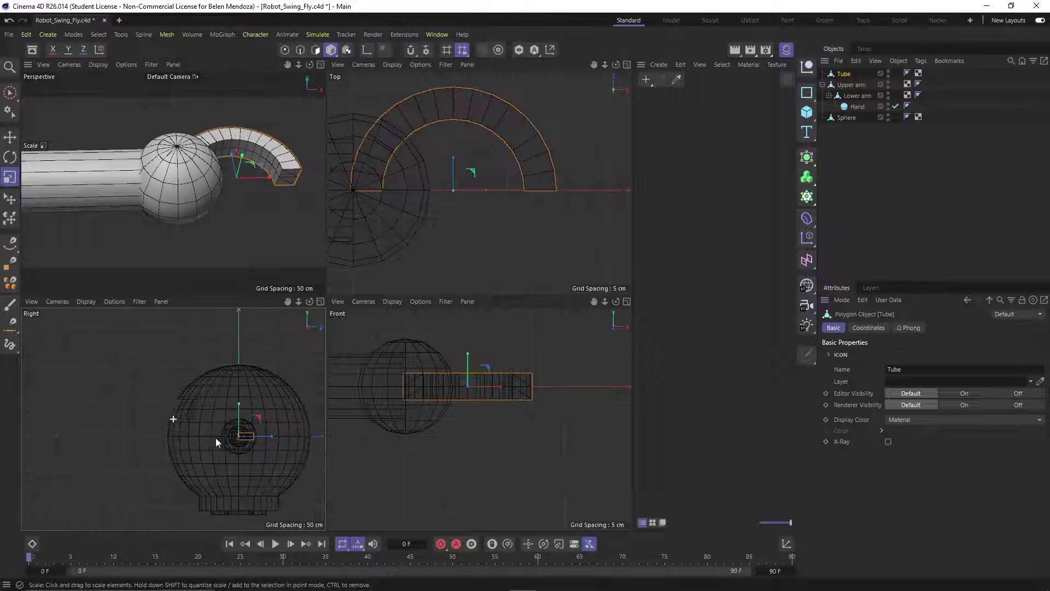
pyautogui.scroll(5, 241, 442)
pyautogui.click(284, 49)
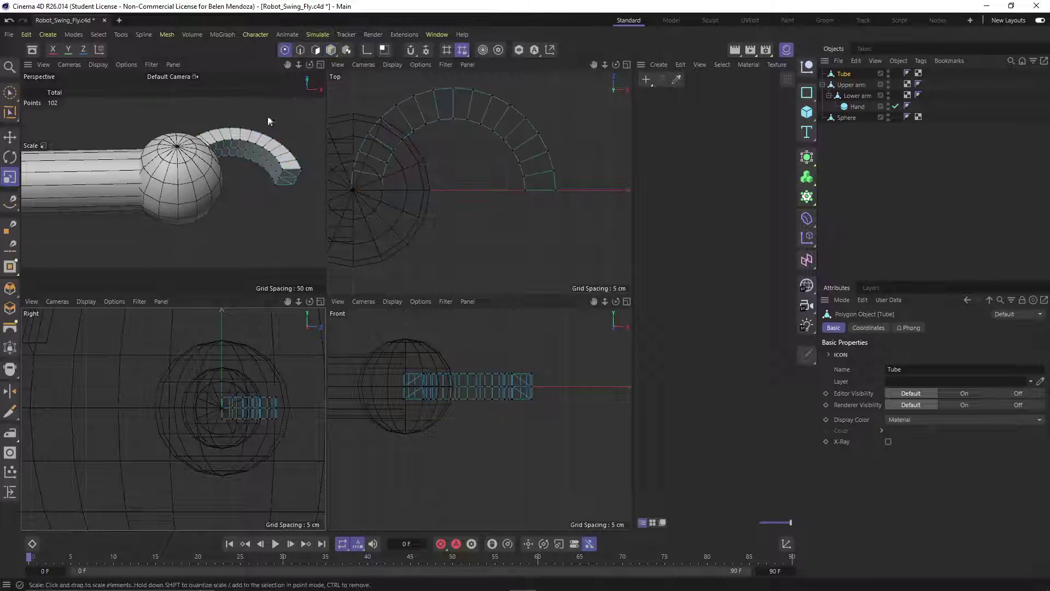
pyautogui.scroll(5, 219, 403)
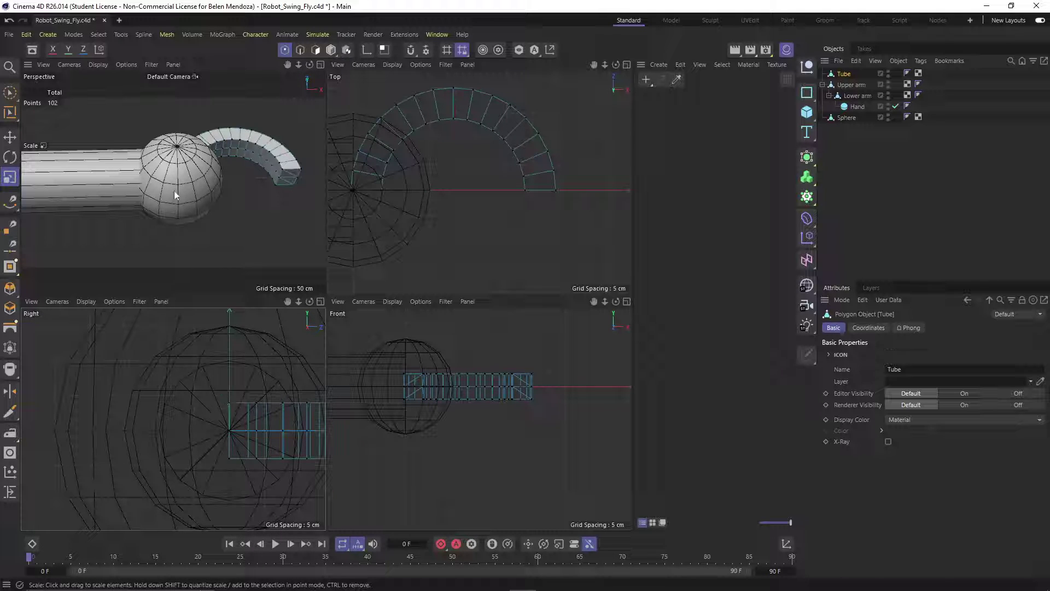
pyautogui.click(11, 94)
pyautogui.click(46, 125)
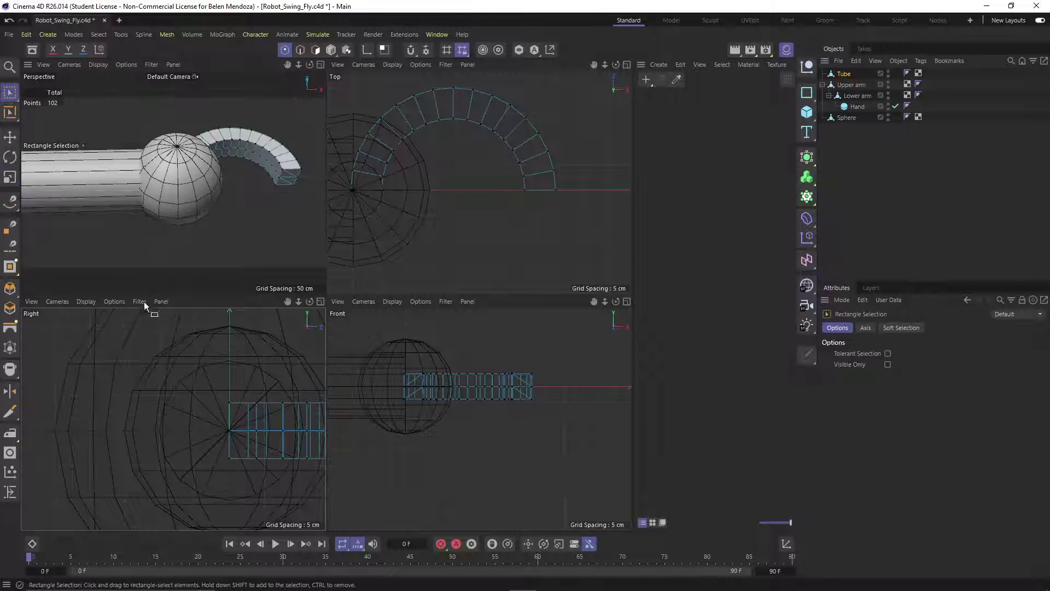
pyautogui.moveTo(216, 381); pyautogui.dragTo(241, 465)
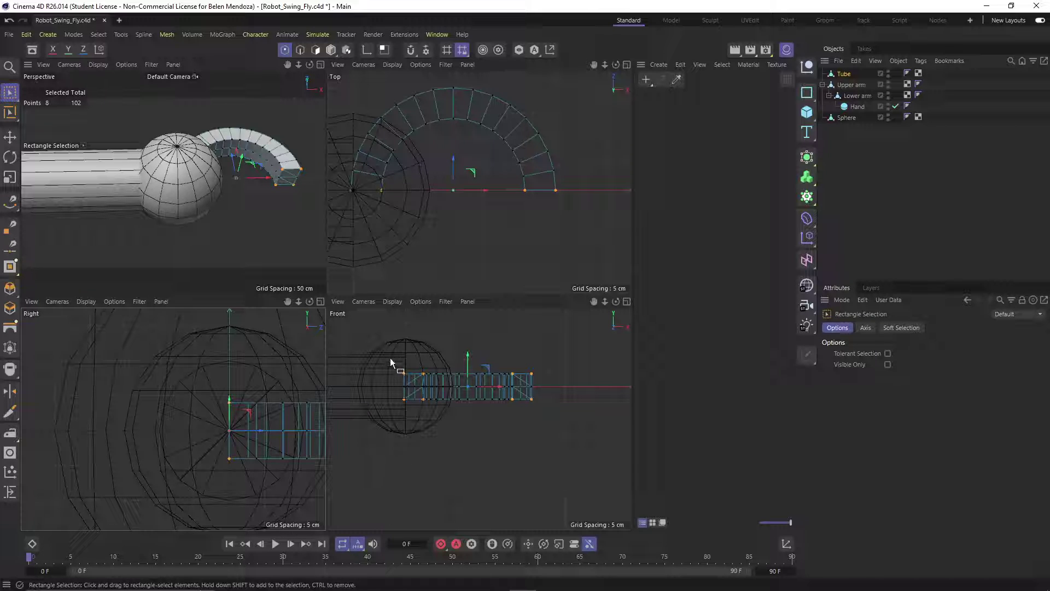
pyautogui.keyDown('ctrl'); pyautogui.moveTo(391, 359); pyautogui.dragTo(442, 417); pyautogui.keyUp('ctrl')
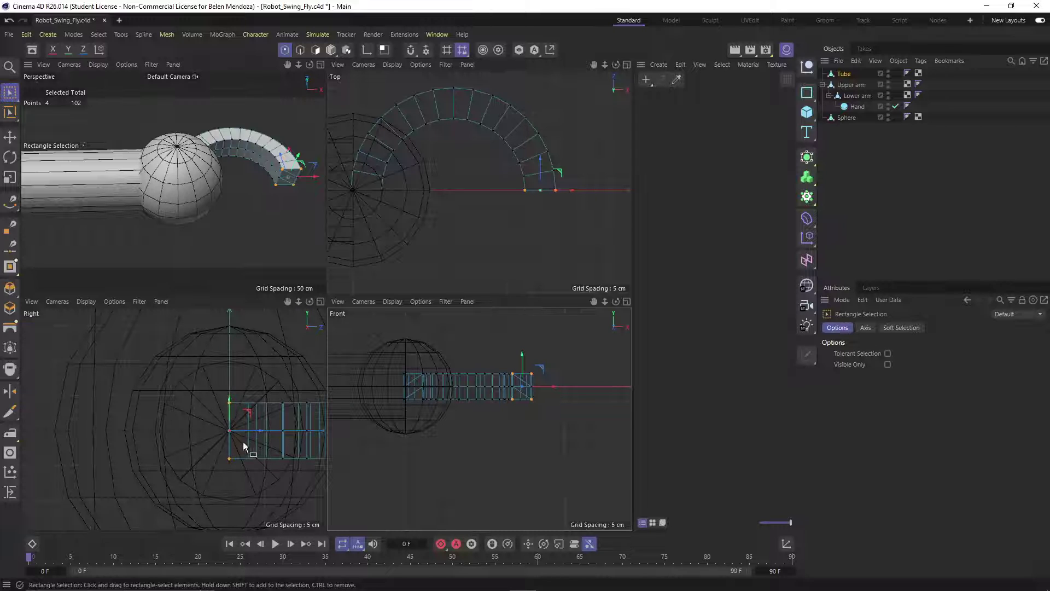
# - Move the four selected corner points slightly along the Z axis and inspect the reshaped end of the half ring
pyautogui.moveTo(261, 435)
pyautogui.mouseDown()
pyautogui.moveTo(287, 434)
pyautogui.moveTo(275, 431)
pyautogui.mouseUp()
pyautogui.keyDown('alt'); pyautogui.moveTo(284, 230); pyautogui.dragTo(166, 152); pyautogui.keyUp('alt')
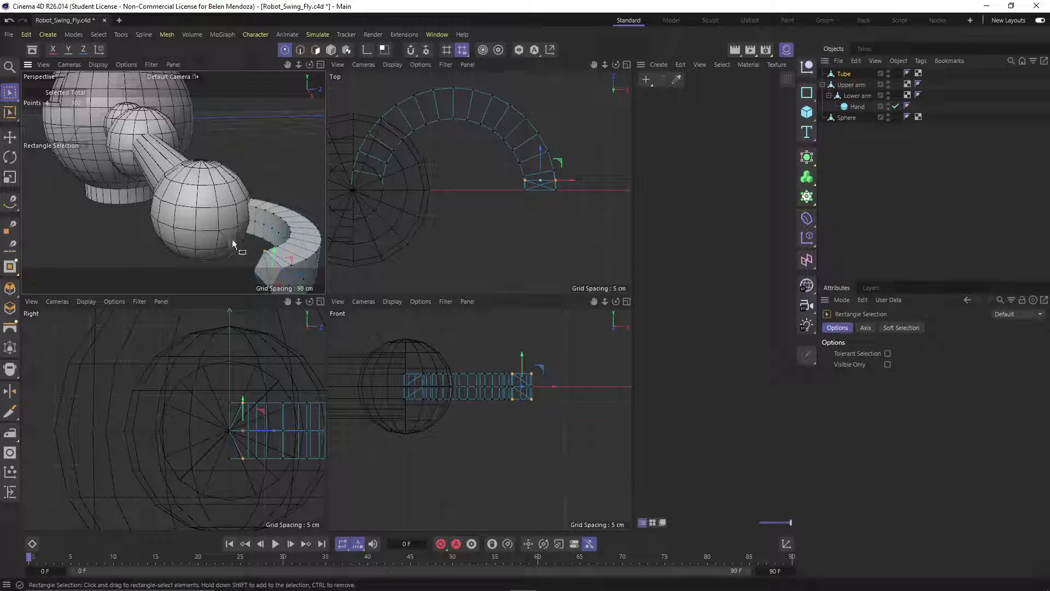
pyautogui.keyDown('alt'); pyautogui.moveTo(232, 237); pyautogui.dragTo(209, 156, button='middle'); pyautogui.keyUp('alt')
pyautogui.keyDown('alt'); pyautogui.moveTo(223, 170); pyautogui.dragTo(273, 211); pyautogui.keyUp('alt')
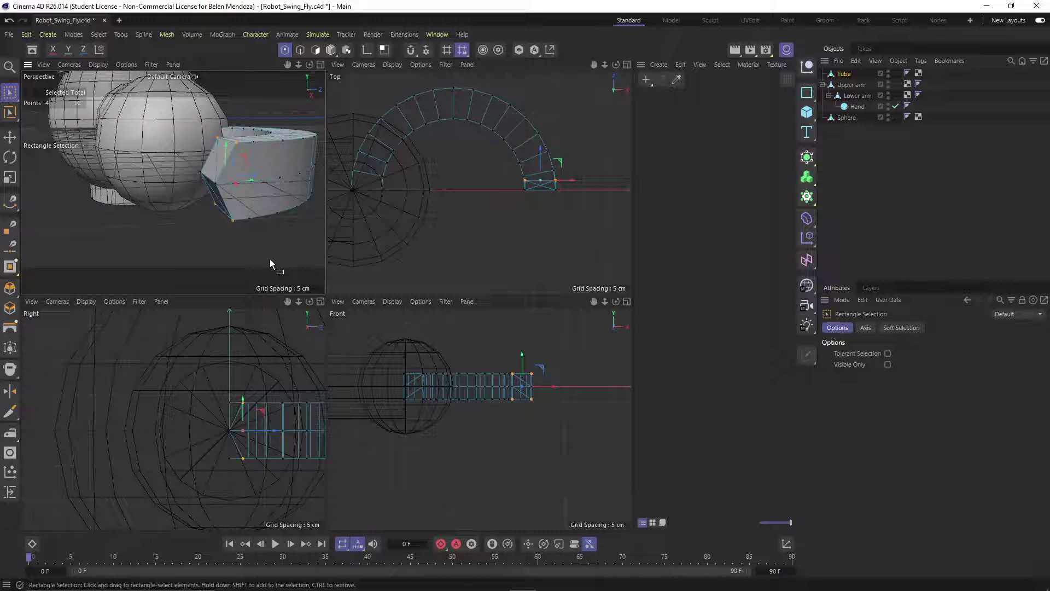
pyautogui.keyDown('alt'); pyautogui.moveTo(184, 195); pyautogui.dragTo(199, 219); pyautogui.keyUp('alt')
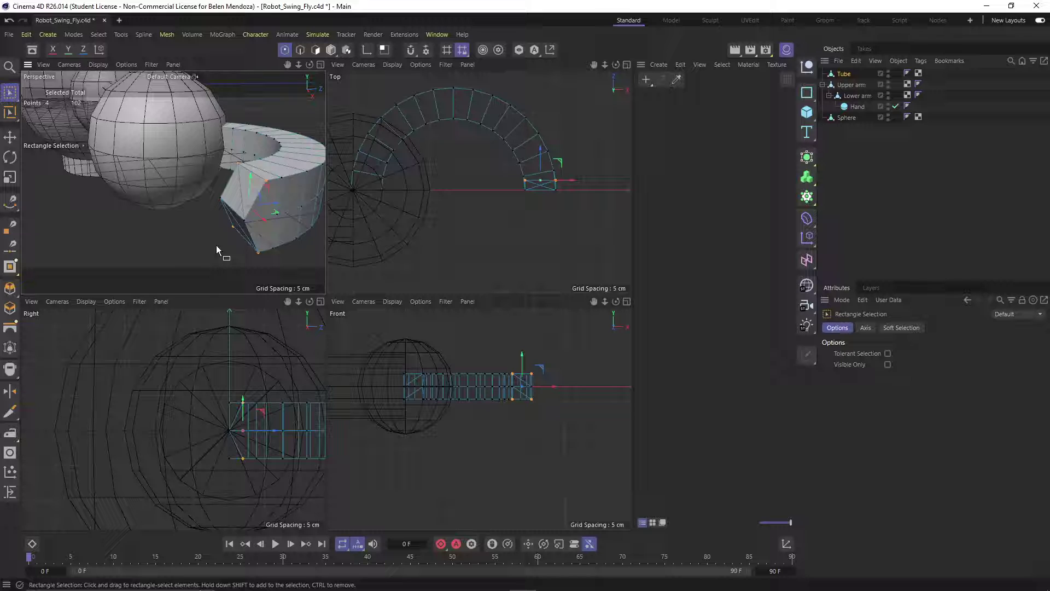
pyautogui.scroll(10, 528, 190)
pyautogui.scroll(3, 528, 189)
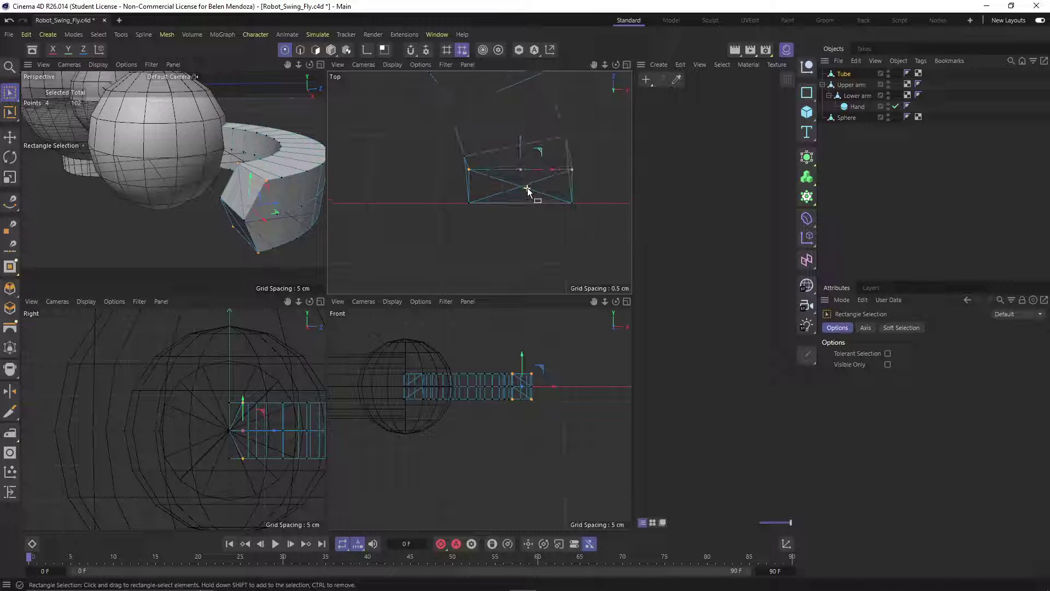
# - Shift the four selected end points of the half ring about 0.19 cm along the X axis
pyautogui.moveTo(546, 172); pyautogui.dragTo(544, 173)
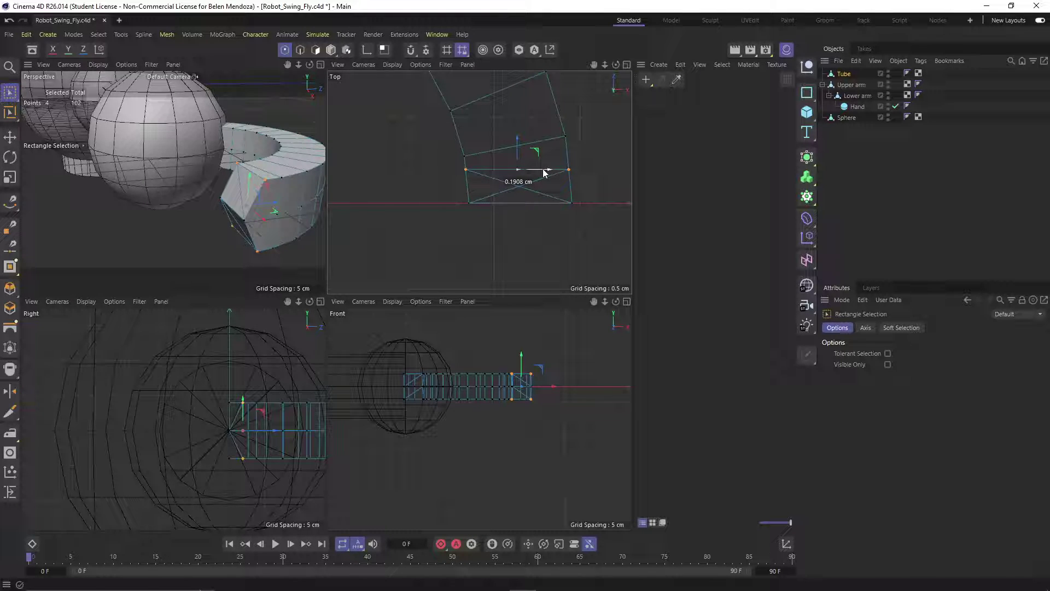
pyautogui.moveTo(201, 216)
pyautogui.keyDown('alt'); pyautogui.mouseDown()
pyautogui.moveTo(208, 199)
pyautogui.moveTo(208, 221)
pyautogui.moveTo(197, 224)
pyautogui.mouseUp(); pyautogui.keyUp('alt')
# - Flatten the half ring by scaling all its points down along Y twice, the second time to about 79%
pyautogui.hotkey('ctrl', 'a')
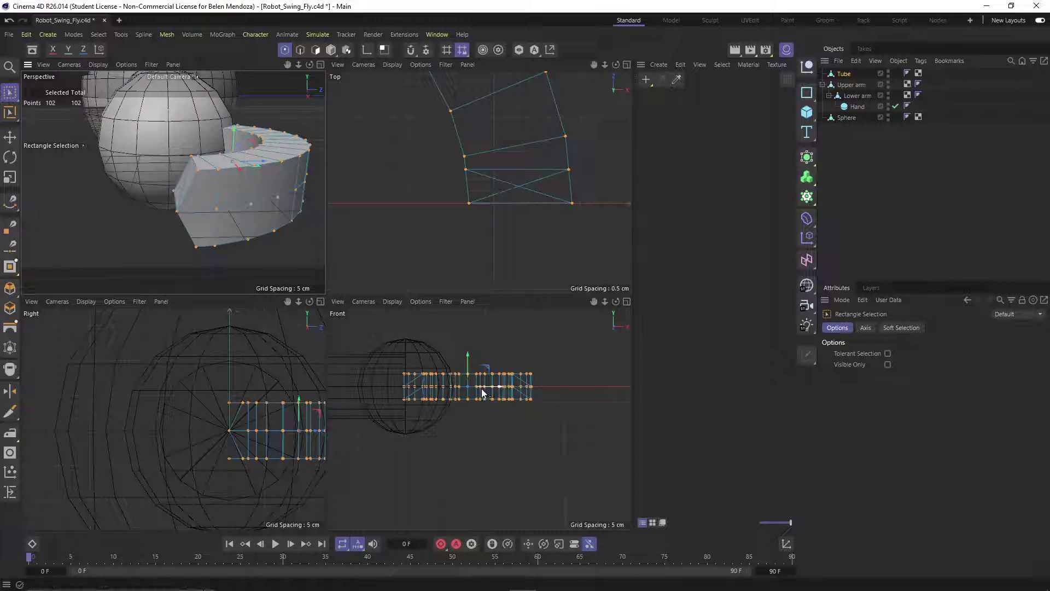
pyautogui.press('t')
pyautogui.moveTo(468, 354); pyautogui.dragTo(471, 362)
pyautogui.click(392, 411)
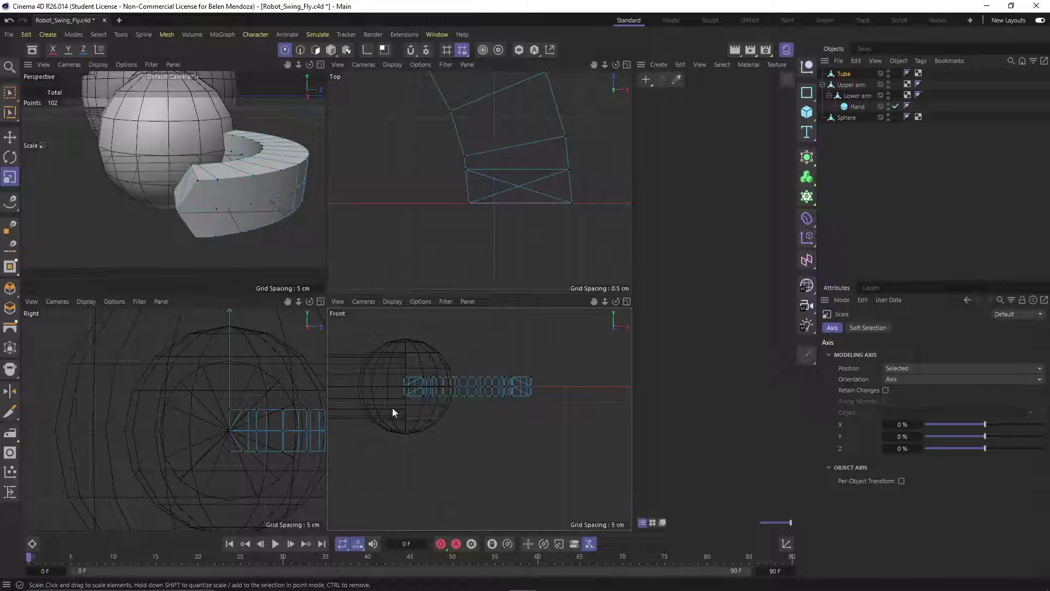
pyautogui.keyDown('alt'); pyautogui.moveTo(147, 203); pyautogui.dragTo(201, 205); pyautogui.keyUp('alt')
pyautogui.hotkey('ctrl', 'a')
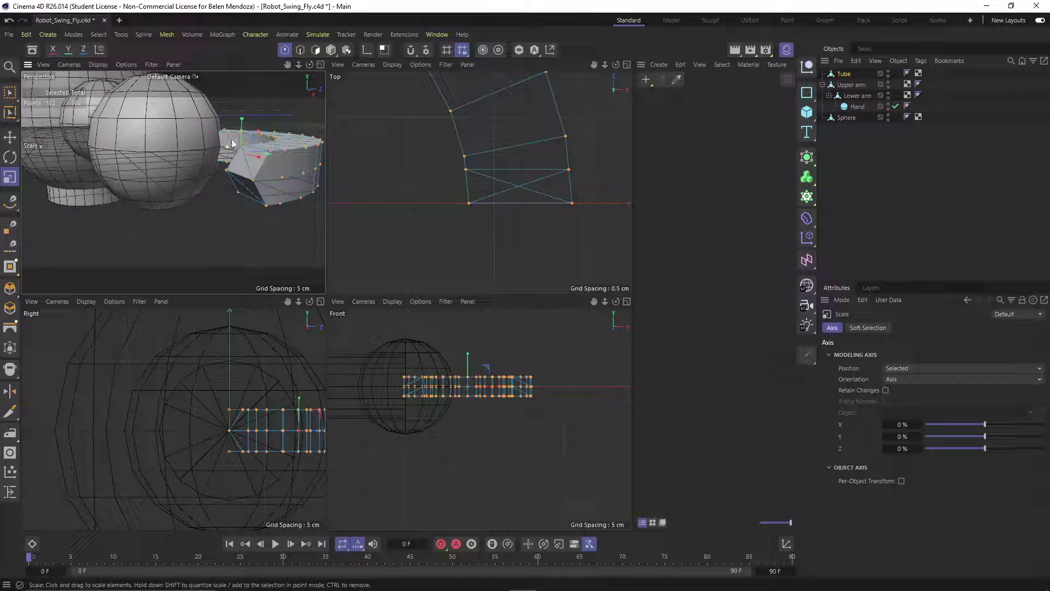
pyautogui.moveTo(242, 123); pyautogui.dragTo(245, 129)
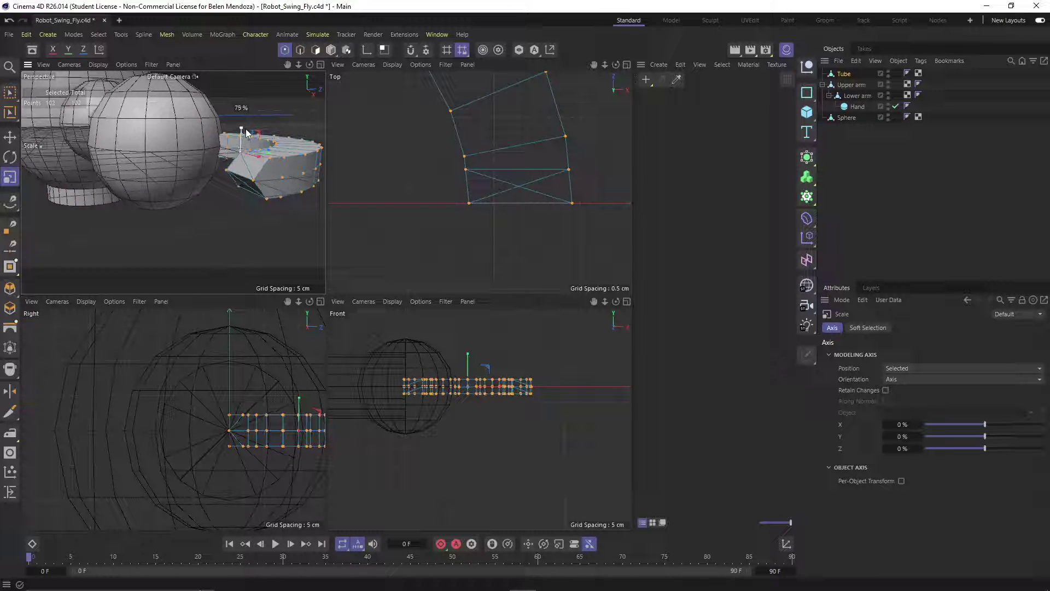
pyautogui.click(227, 218)
# - Examine the flattened half ring's size and placement relative to the whole arm and body in the Perspective and Top views
pyautogui.keyDown('alt'); pyautogui.moveTo(227, 218); pyautogui.dragTo(169, 205); pyautogui.keyUp('alt')
pyautogui.scroll(-3, 237, 218)
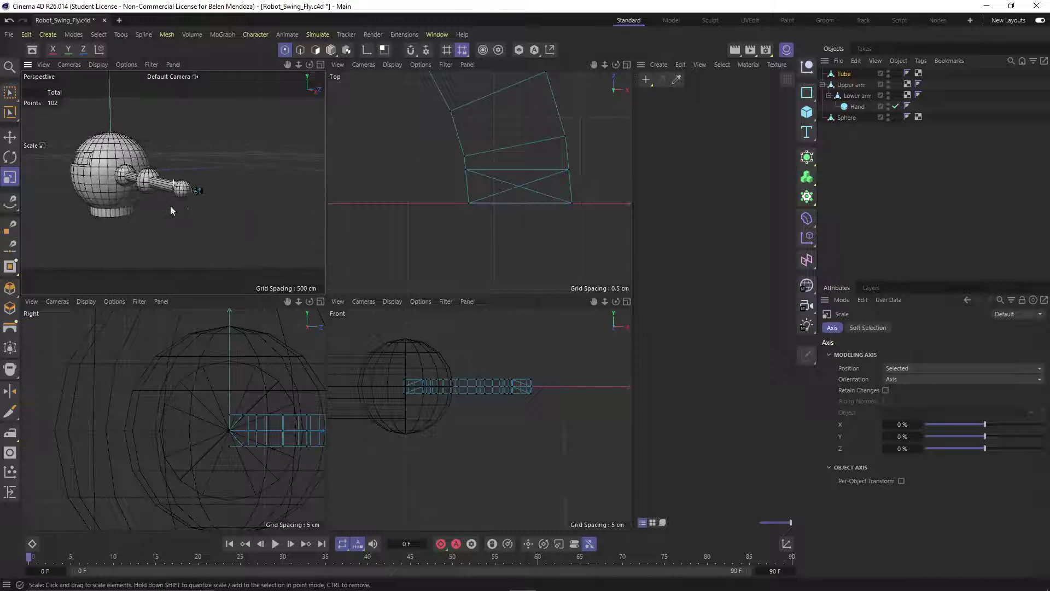
pyautogui.click(888, 146)
pyautogui.click(844, 73)
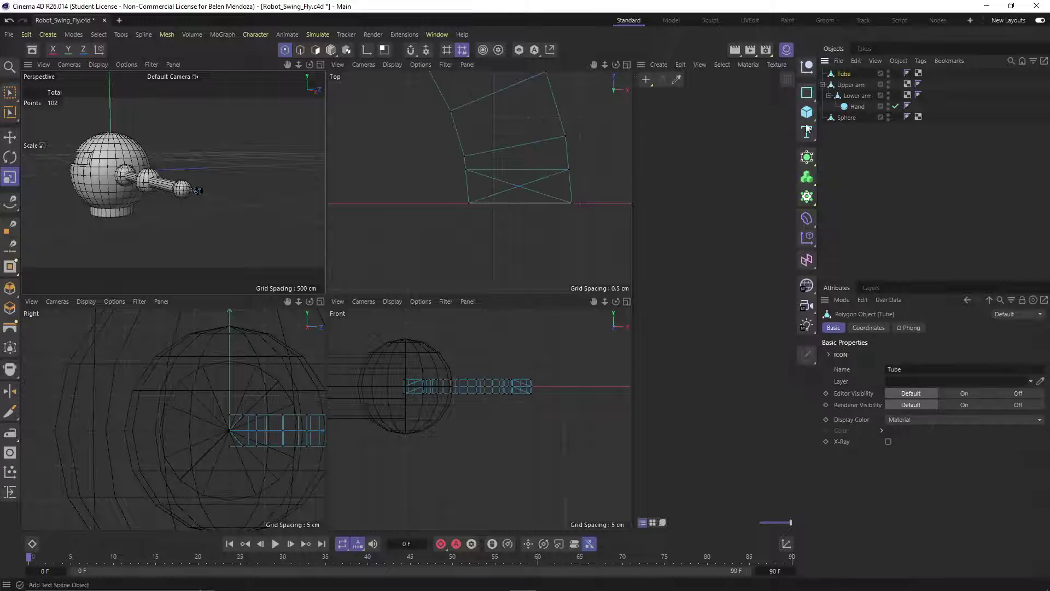
pyautogui.keyDown('alt'); pyautogui.moveTo(146, 170); pyautogui.dragTo(225, 200); pyautogui.keyUp('alt')
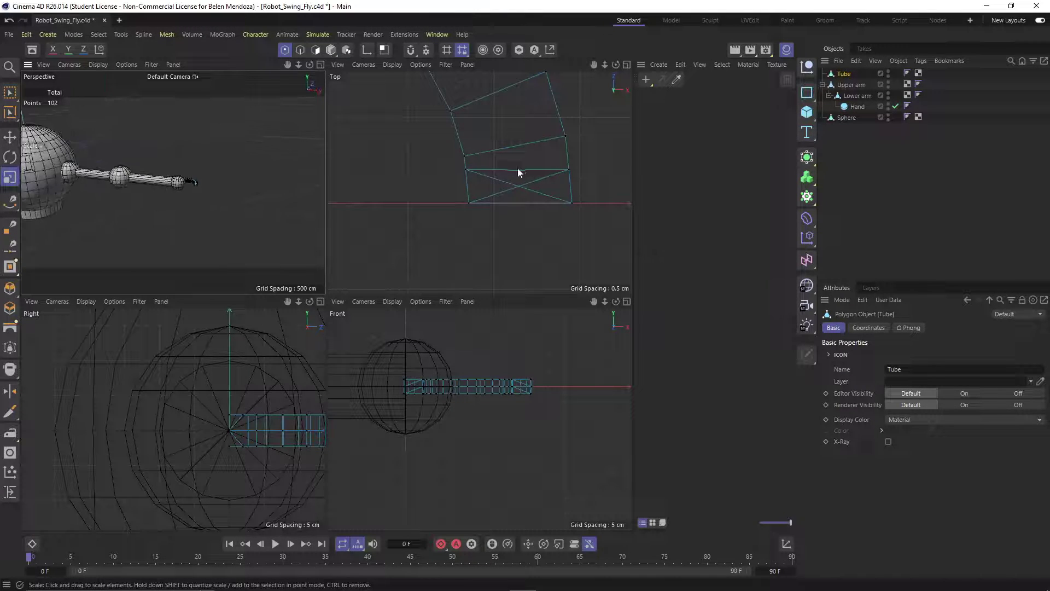
pyautogui.scroll(-5, 520, 167)
pyautogui.scroll(-5, 518, 168)
pyautogui.keyDown('alt'); pyautogui.moveTo(472, 221); pyautogui.dragTo(542, 199, button='middle'); pyautogui.keyUp('alt')
pyautogui.scroll(-3, 541, 198)
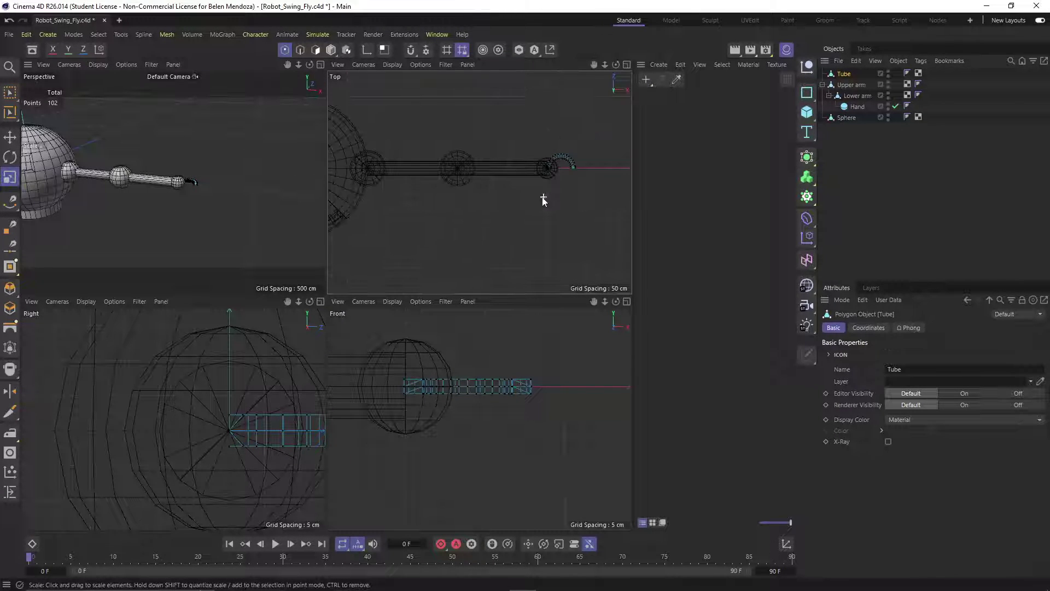
# - In Model mode, make the Tube a child of the Hand object in the arm hierarchy and rename it Claw
pyautogui.click(860, 86)
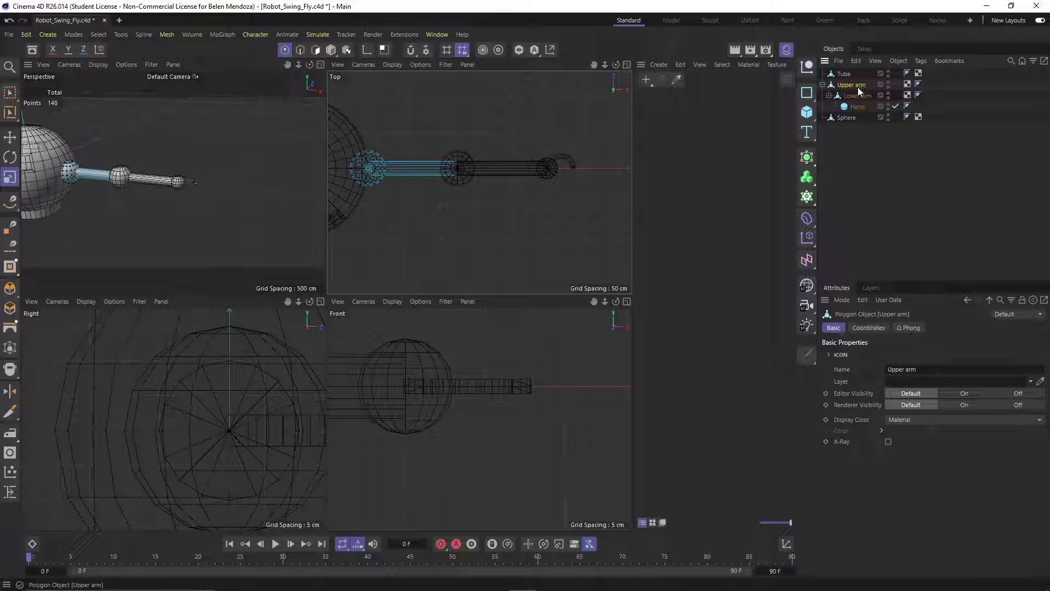
pyautogui.click(330, 50)
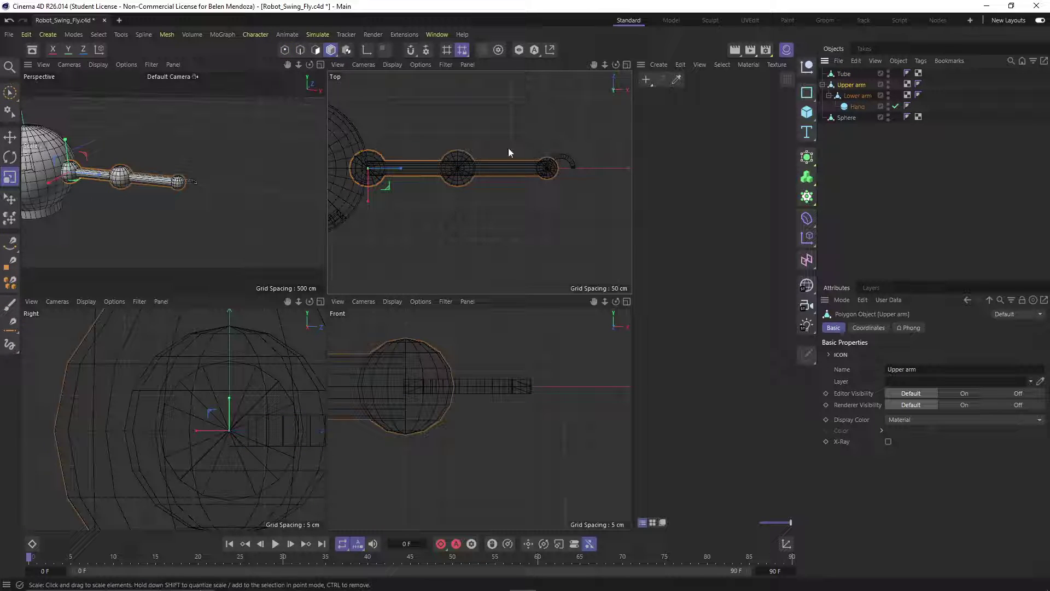
pyautogui.press('e')
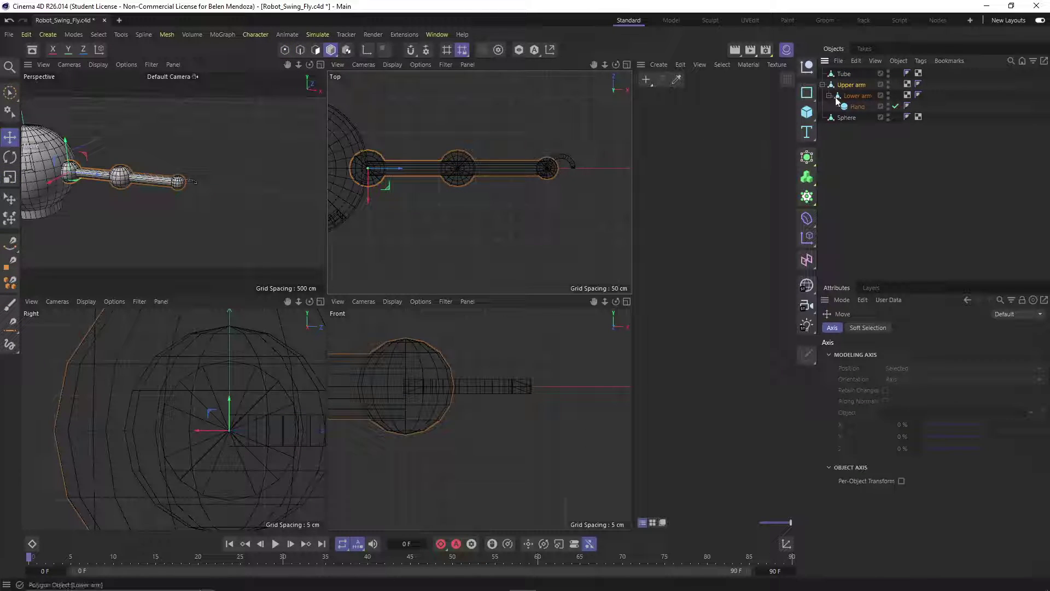
pyautogui.click(854, 96)
pyautogui.click(856, 106)
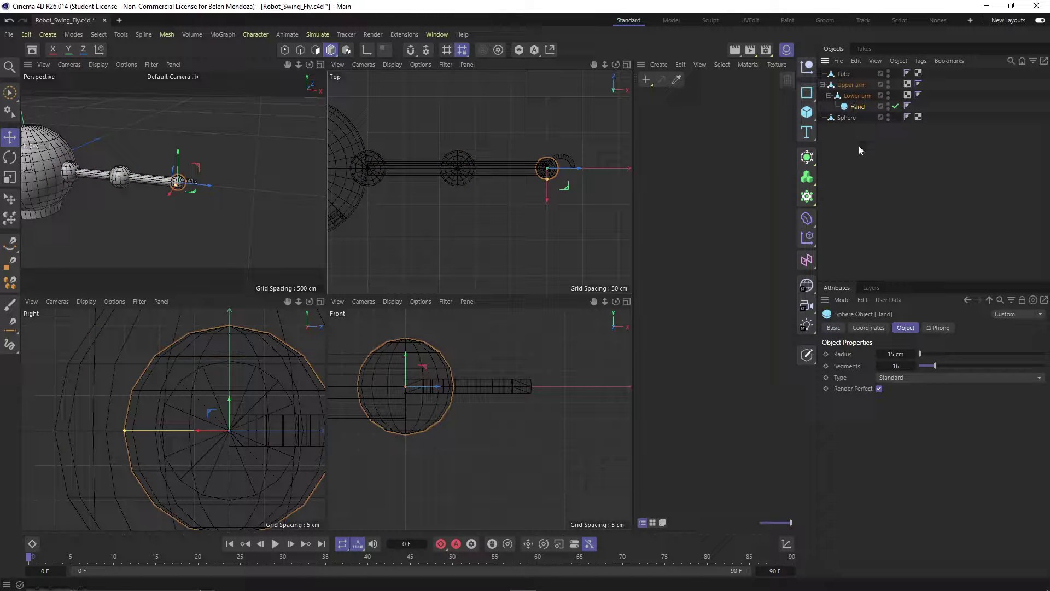
pyautogui.moveTo(844, 74); pyautogui.dragTo(857, 106)
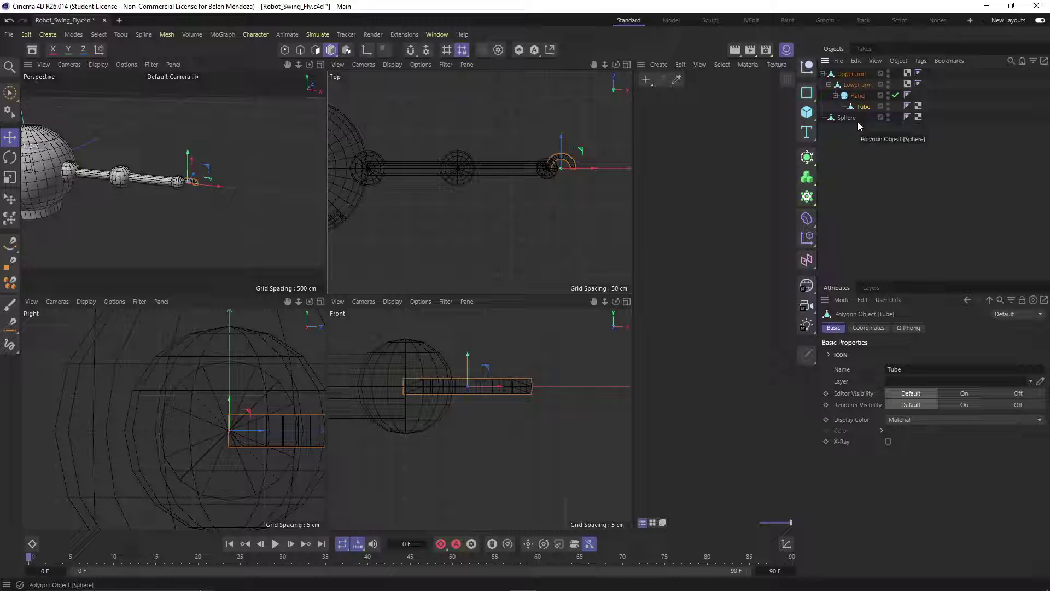
pyautogui.doubleClick(863, 106)
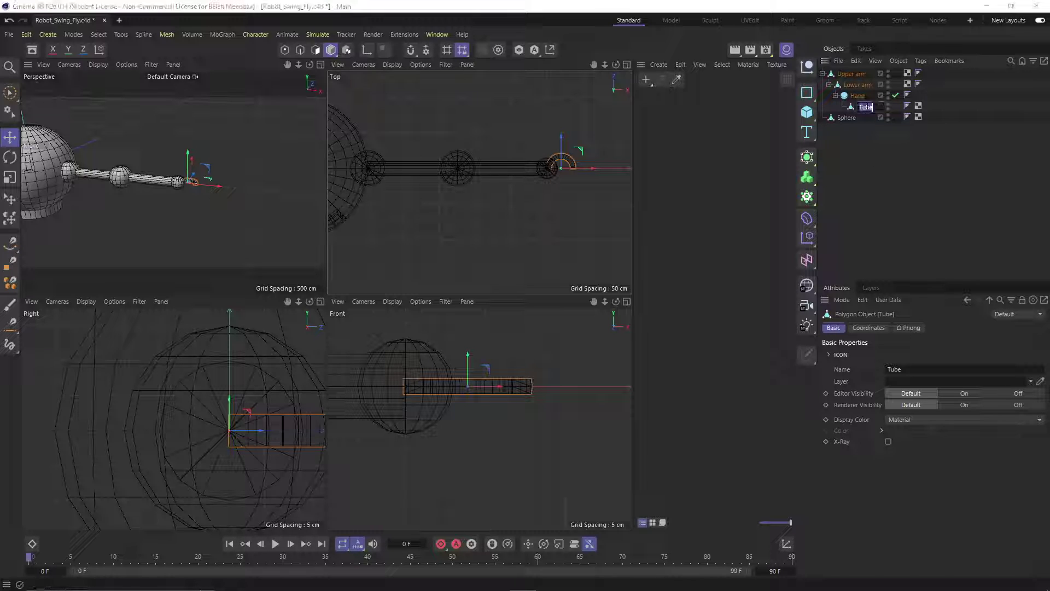
pyautogui.press('Return')
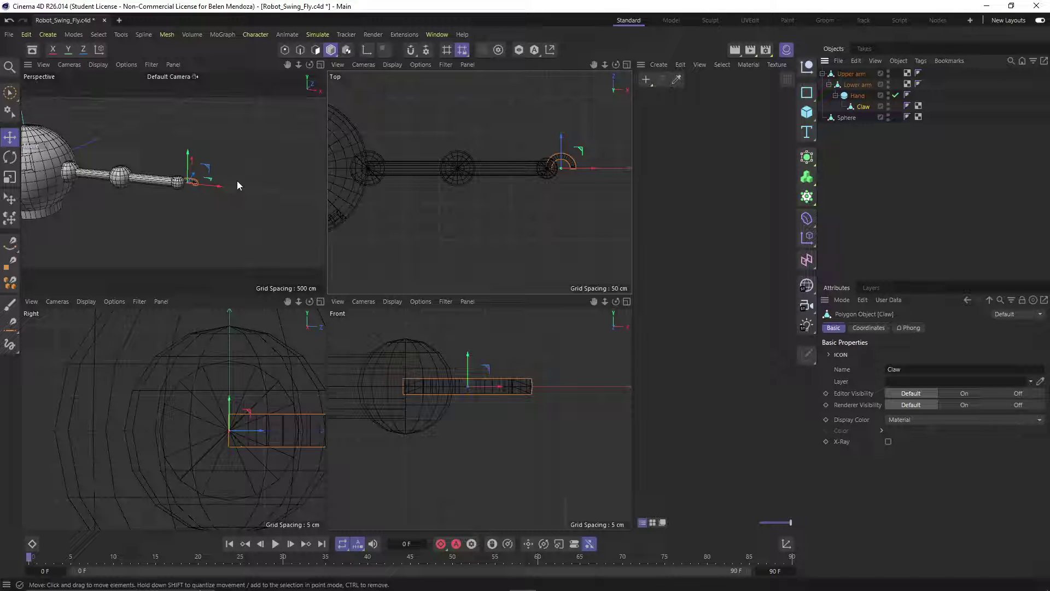
# - Create a new PBR material
pyautogui.scroll(-2, 513, 212)
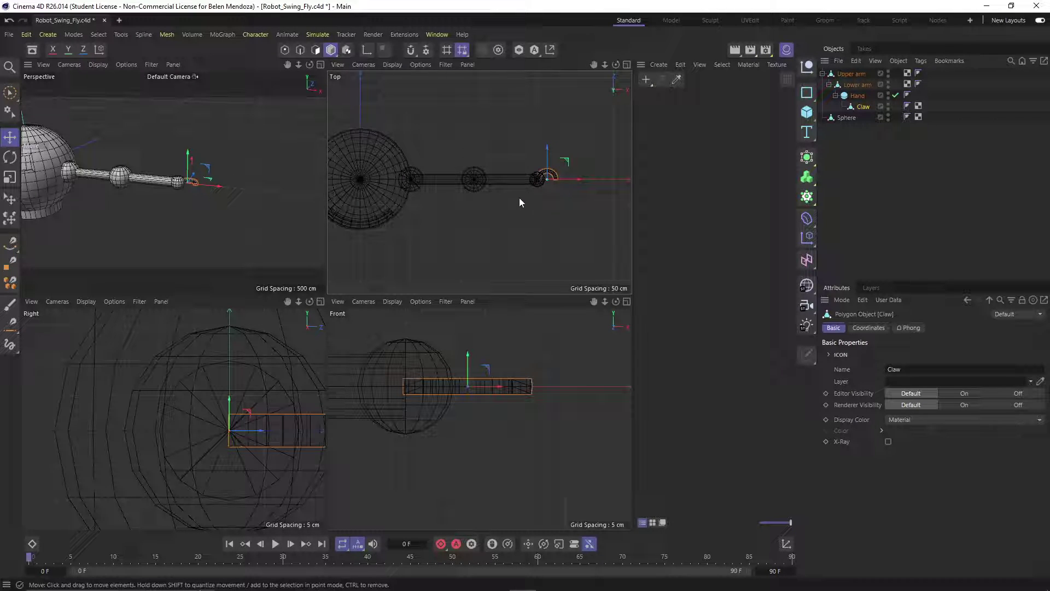
pyautogui.keyDown('alt'); pyautogui.moveTo(520, 198); pyautogui.dragTo(540, 197, button='middle'); pyautogui.keyUp('alt')
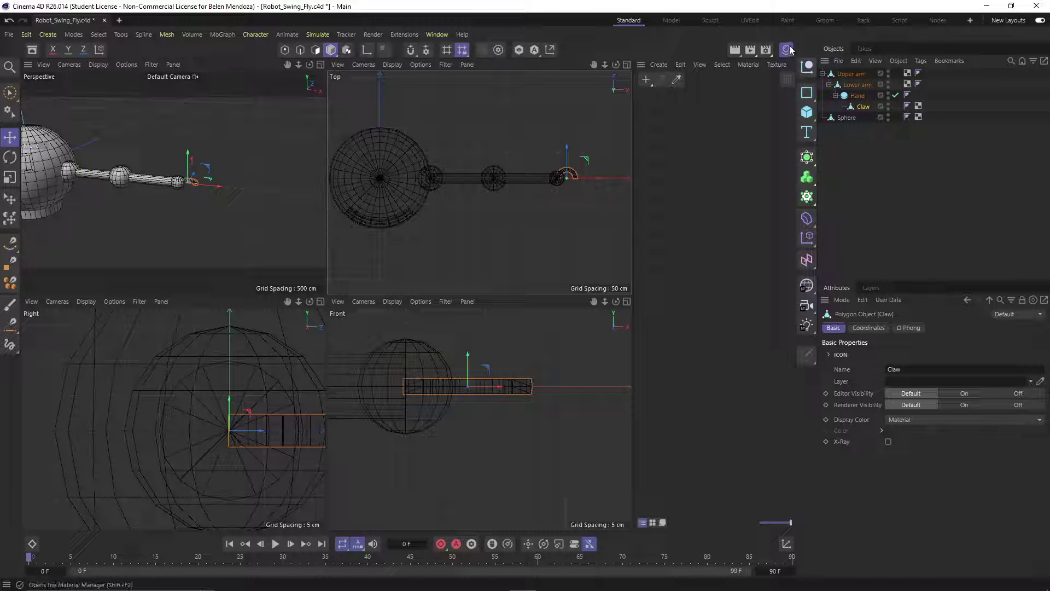
pyautogui.click(645, 81)
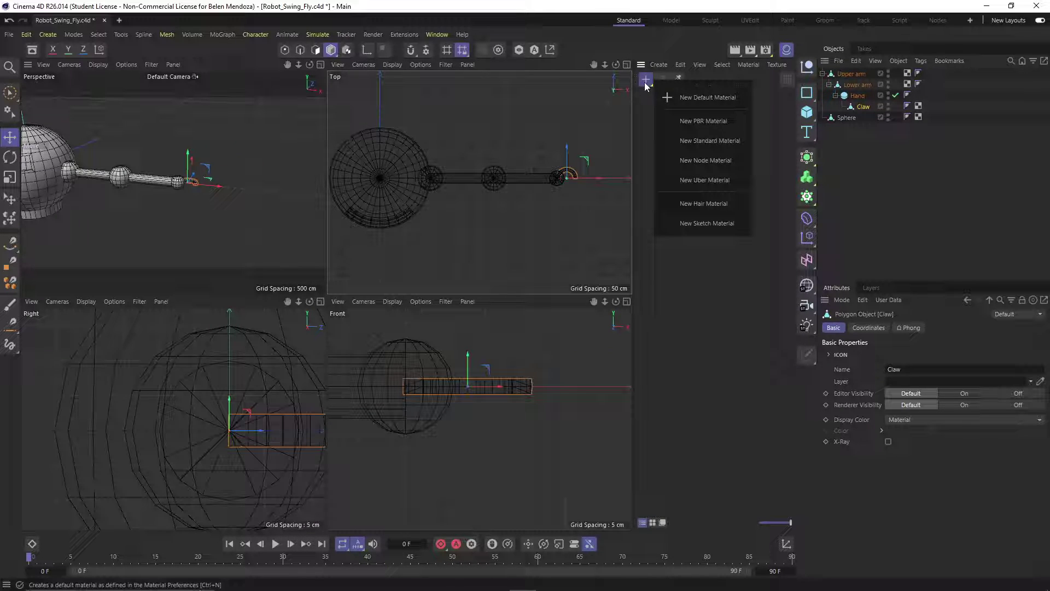
pyautogui.click(697, 129)
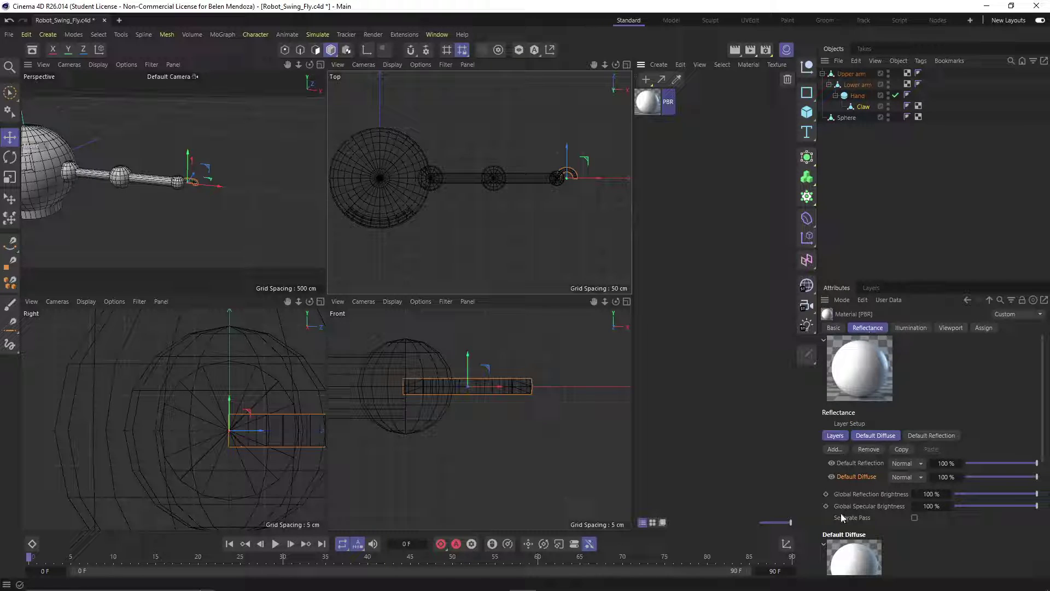
# - Set the PBR material's Default Diffuse layer color to violet-blue with H 236°, S 59% and V 90%
pyautogui.scroll(-5, 841, 514)
pyautogui.click(872, 470)
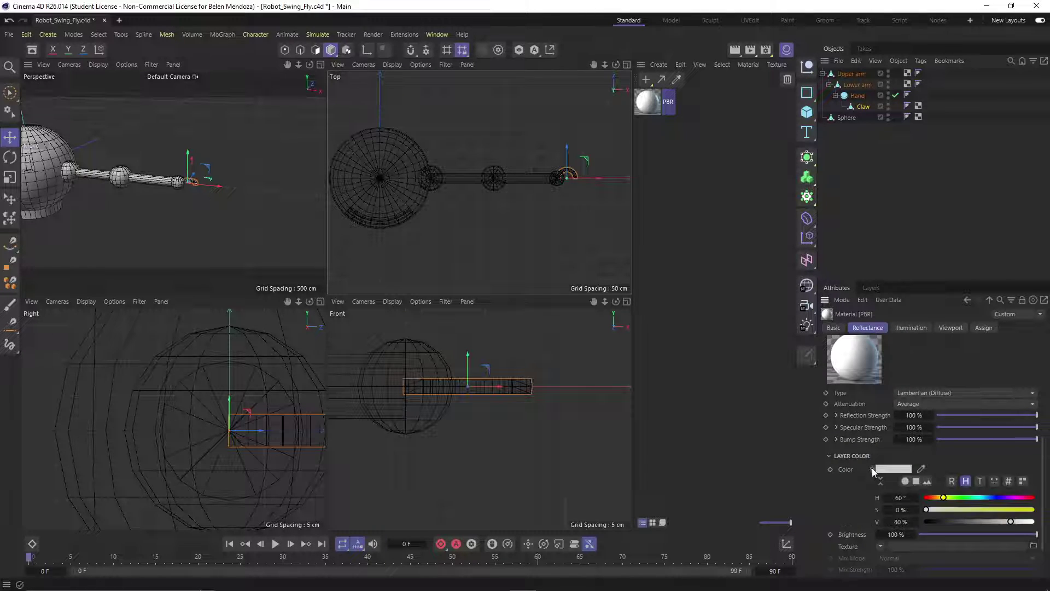
pyautogui.click(996, 497)
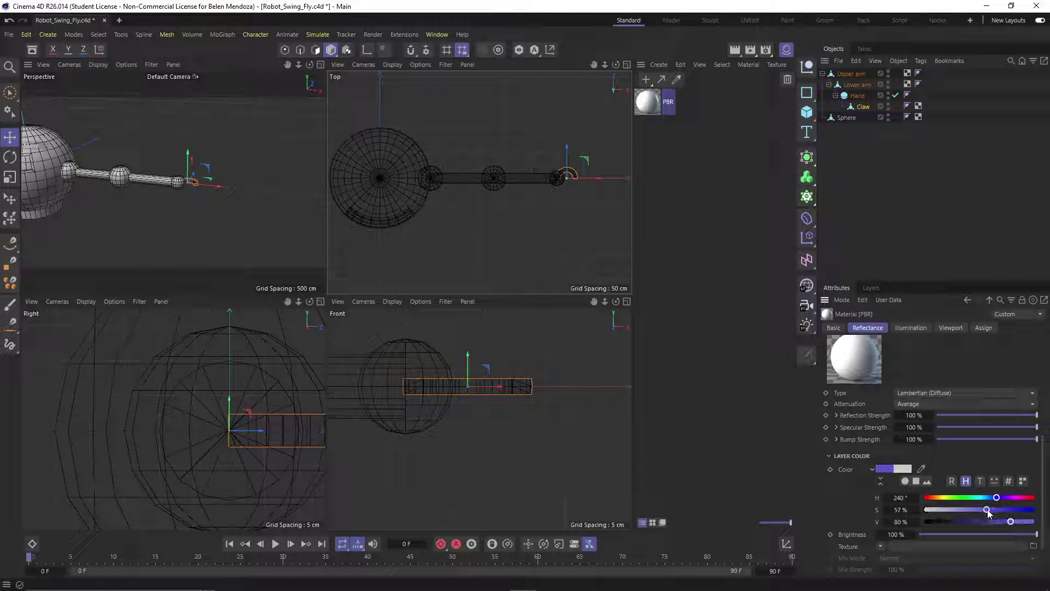
pyautogui.click(988, 509)
pyautogui.moveTo(1011, 521); pyautogui.dragTo(1022, 521)
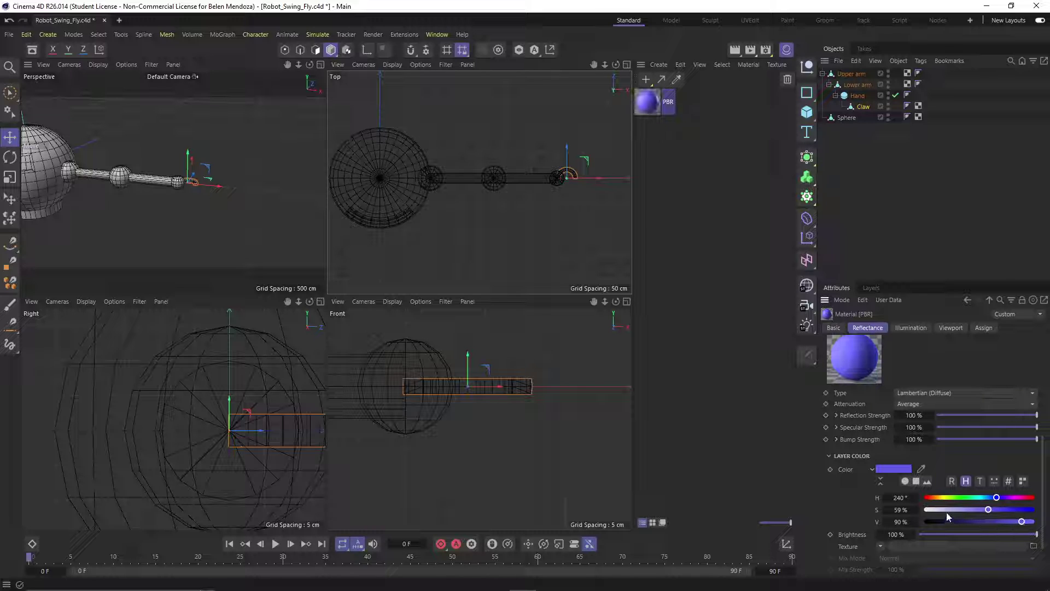
pyautogui.moveTo(945, 510); pyautogui.dragTo(988, 509)
pyautogui.click(988, 498)
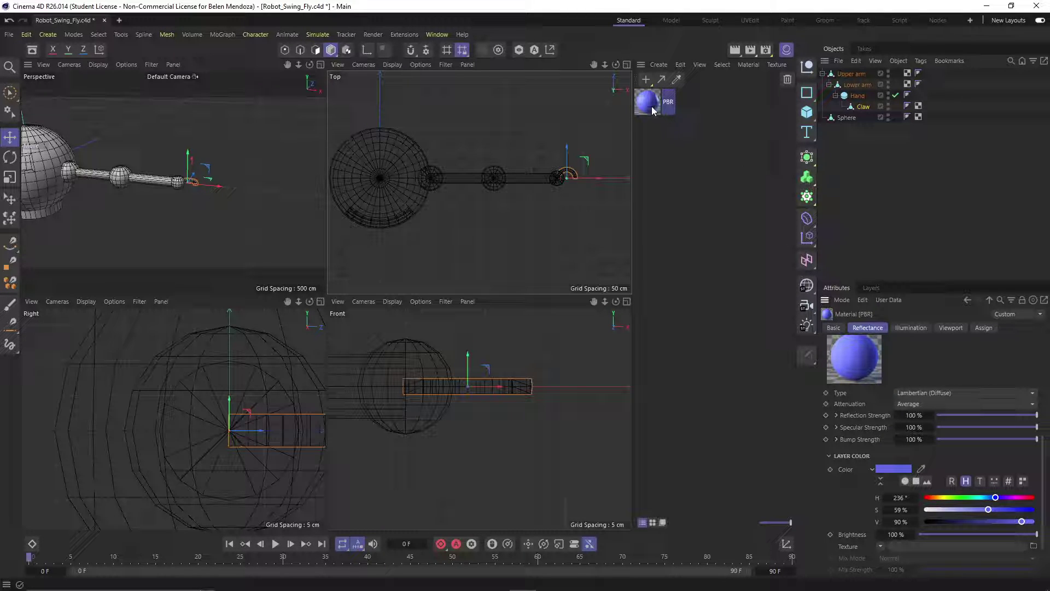
# - Duplicate the blue material twice, recoloring one copy turquoise (H 188°) and the other dark gray (H 188°, S 25%, V 31%)
pyautogui.keyDown('ctrl'); pyautogui.moveTo(651, 106); pyautogui.dragTo(655, 139); pyautogui.keyUp('ctrl')
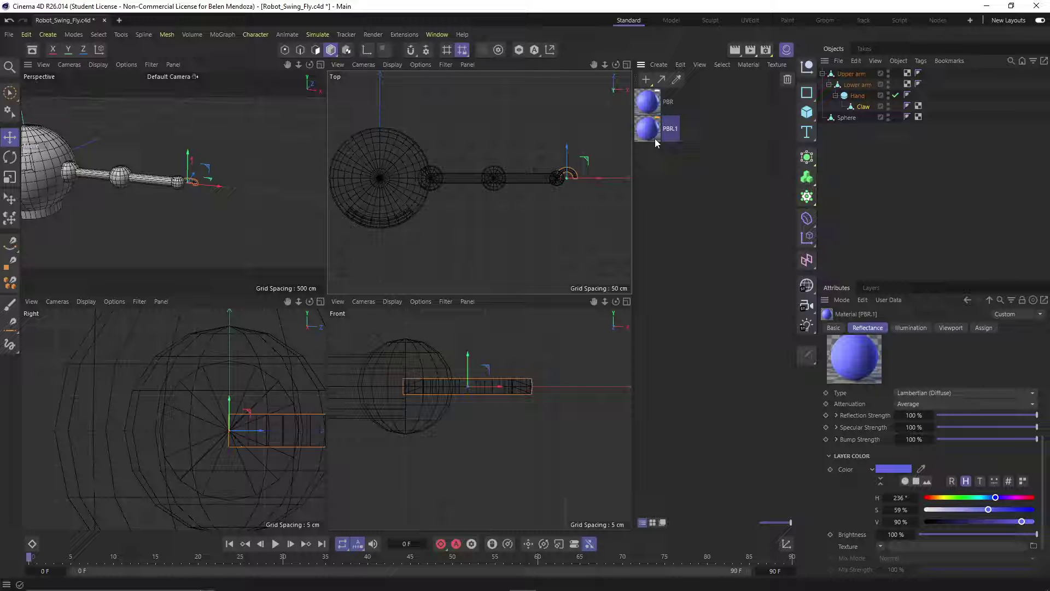
pyautogui.click(980, 498)
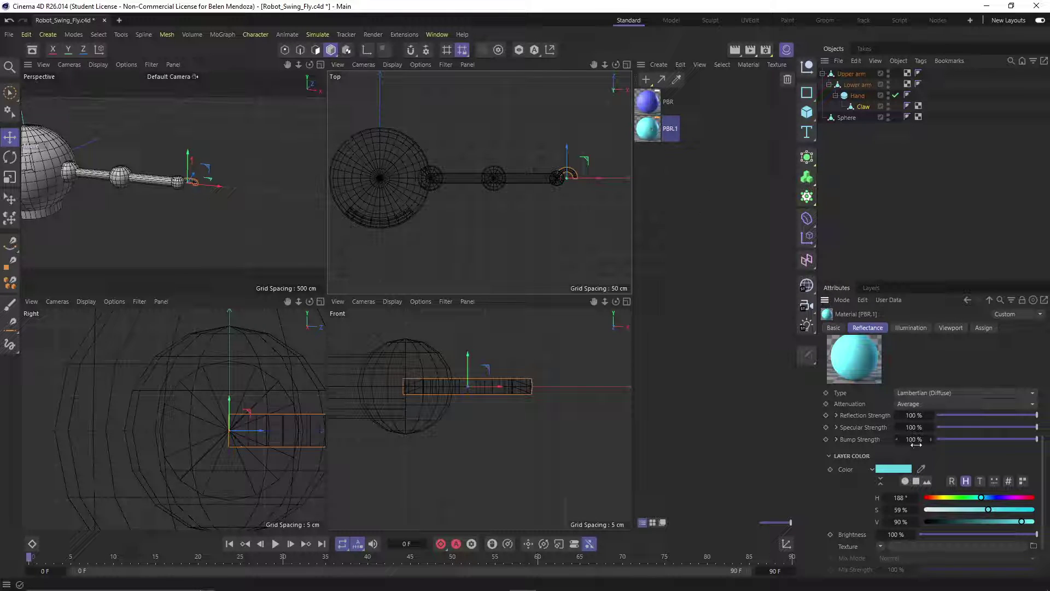
pyautogui.moveTo(982, 510); pyautogui.dragTo(978, 511)
pyautogui.click(982, 510)
pyautogui.click(959, 521)
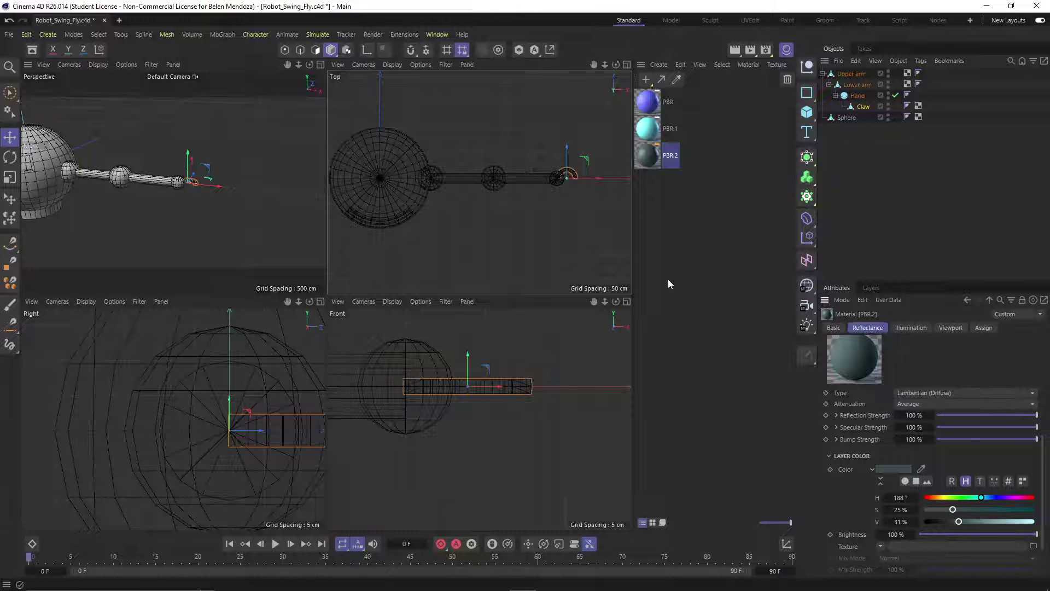
pyautogui.click(680, 257)
# - Select the body sphere's 16 visor polygons at the front with Live Selection in Polygons mode and apply the dark gray PBR.2 material to them
pyautogui.scroll(-4, 122, 177)
pyautogui.keyDown('alt'); pyautogui.moveTo(122, 176); pyautogui.dragTo(195, 215, button='middle'); pyautogui.keyUp('alt')
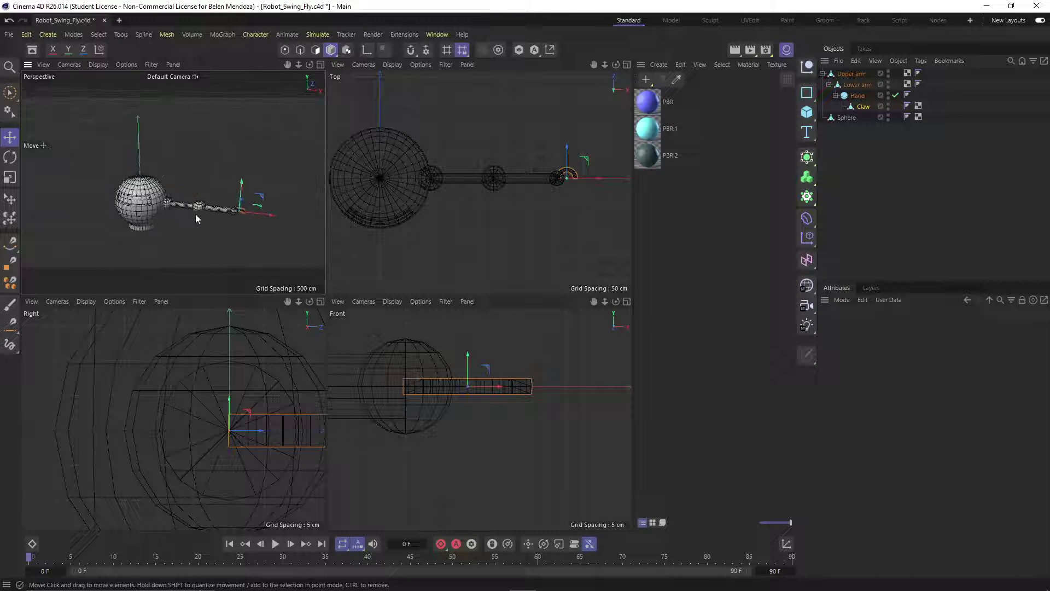
pyautogui.keyDown('alt'); pyautogui.moveTo(195, 214); pyautogui.dragTo(192, 218); pyautogui.keyUp('alt')
pyautogui.scroll(1, 116, 204)
pyautogui.scroll(3, 116, 205)
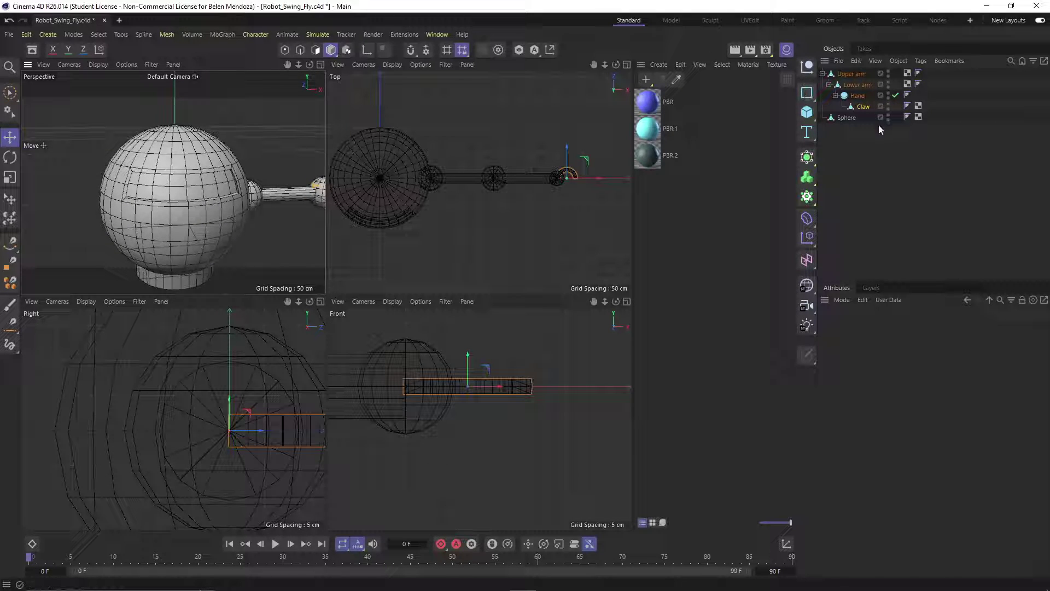
pyautogui.click(847, 117)
pyautogui.click(315, 49)
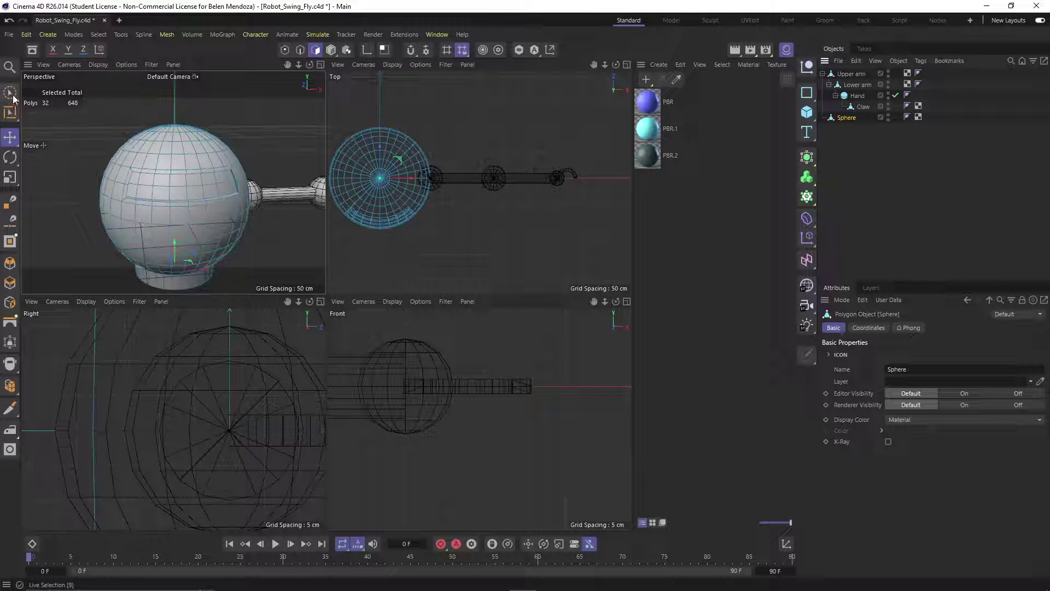
pyautogui.click(12, 95)
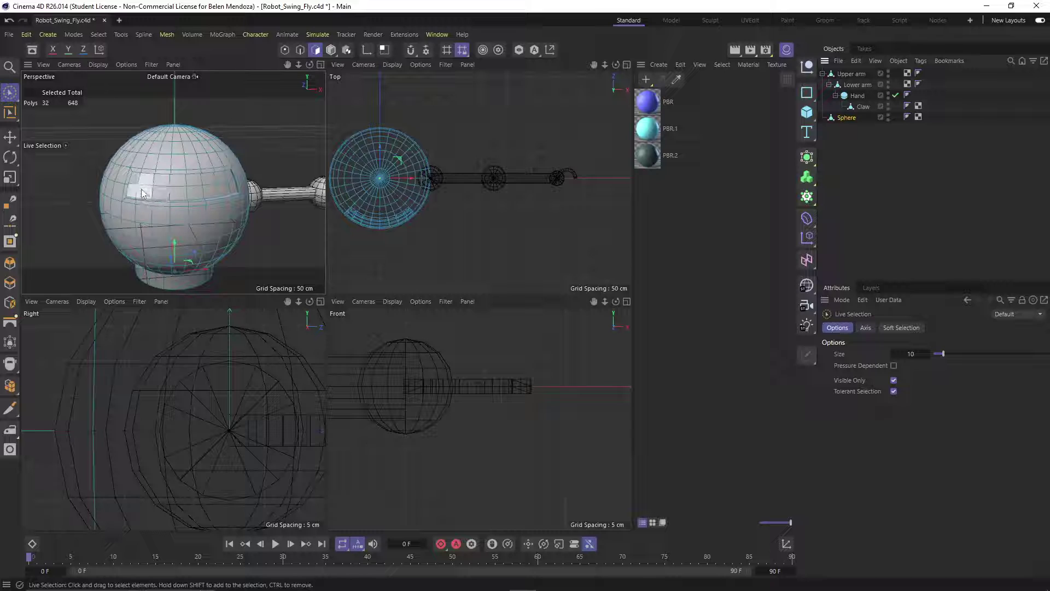
pyautogui.moveTo(139, 186); pyautogui.dragTo(229, 184)
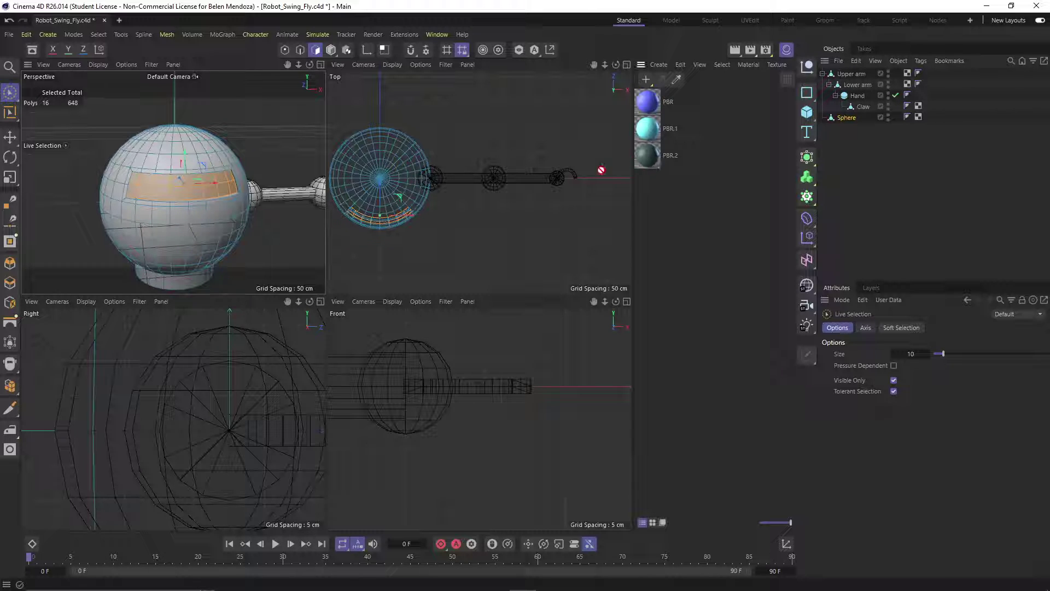
pyautogui.moveTo(215, 182); pyautogui.dragTo(214, 182)
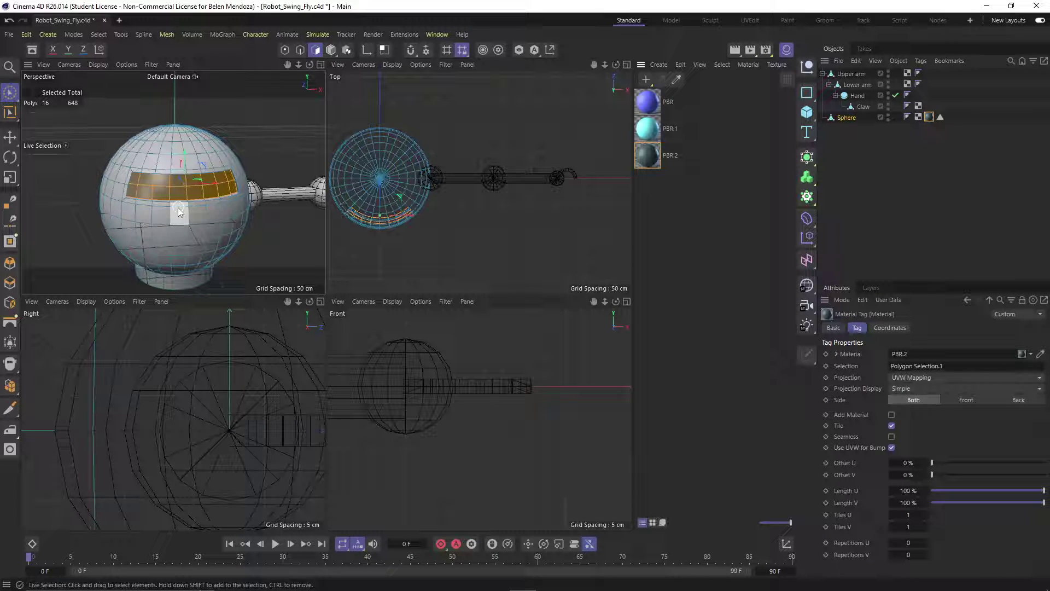
# - Invert the polygon selection on the body sphere and apply the turquoise PBR.1 material to it
pyautogui.press('u')
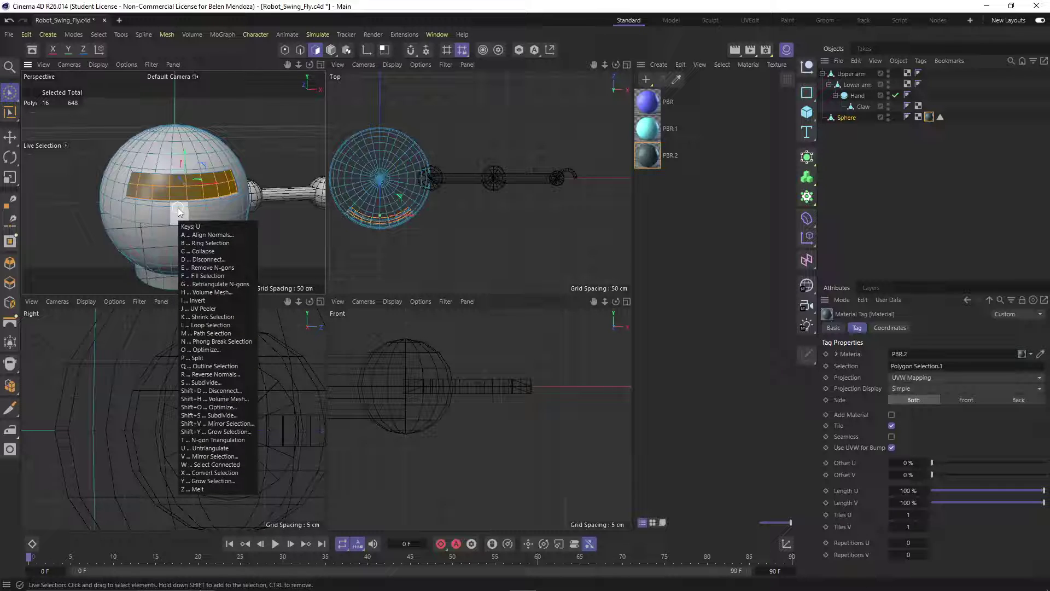
pyautogui.press('i')
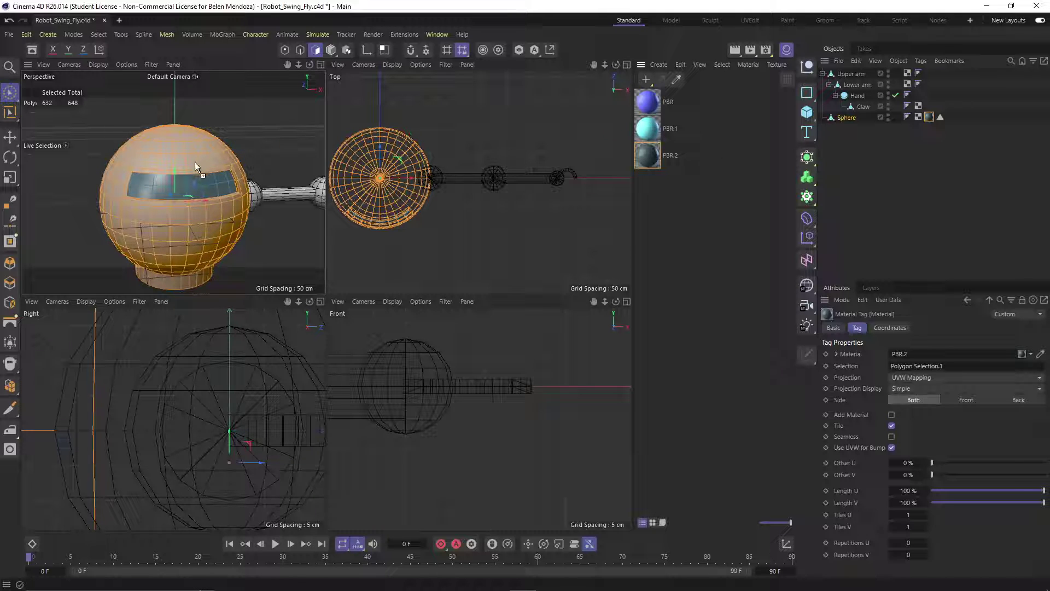
pyautogui.moveTo(194, 163); pyautogui.dragTo(195, 163)
# - Select all polygons of the shoulder joint sphere on the Upper arm object, with the Move tool active
pyautogui.scroll(-3, 269, 212)
pyautogui.keyDown('alt'); pyautogui.moveTo(268, 211); pyautogui.dragTo(141, 222, button='middle'); pyautogui.keyUp('alt')
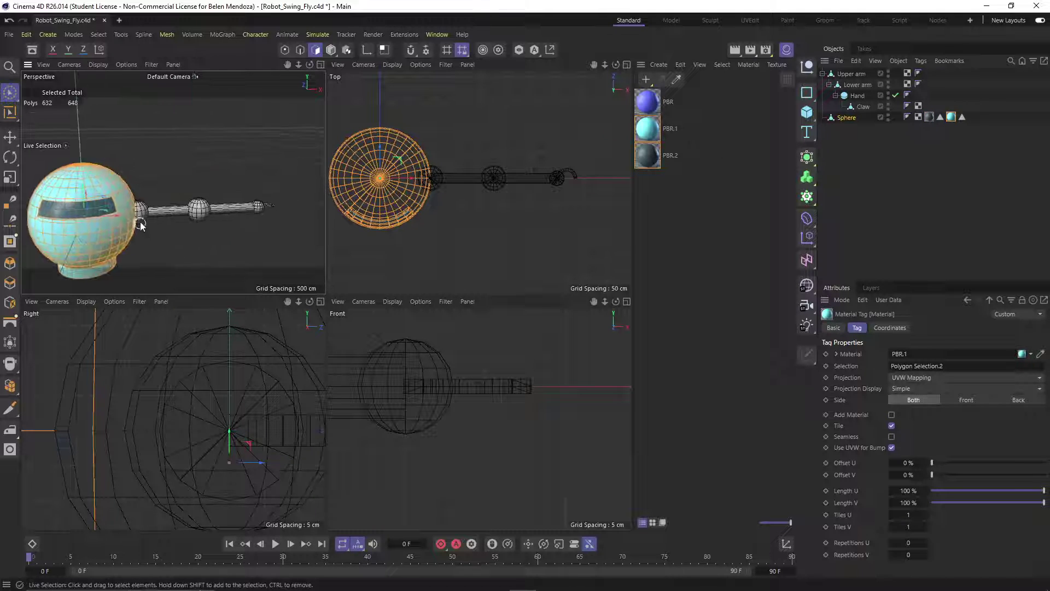
pyautogui.scroll(4, 159, 224)
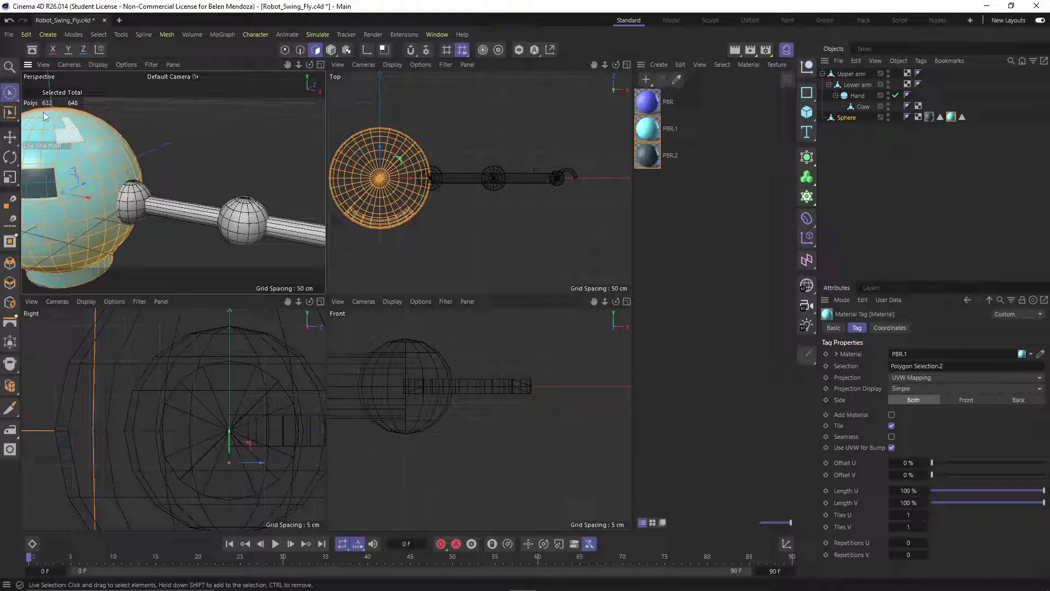
pyautogui.click(13, 139)
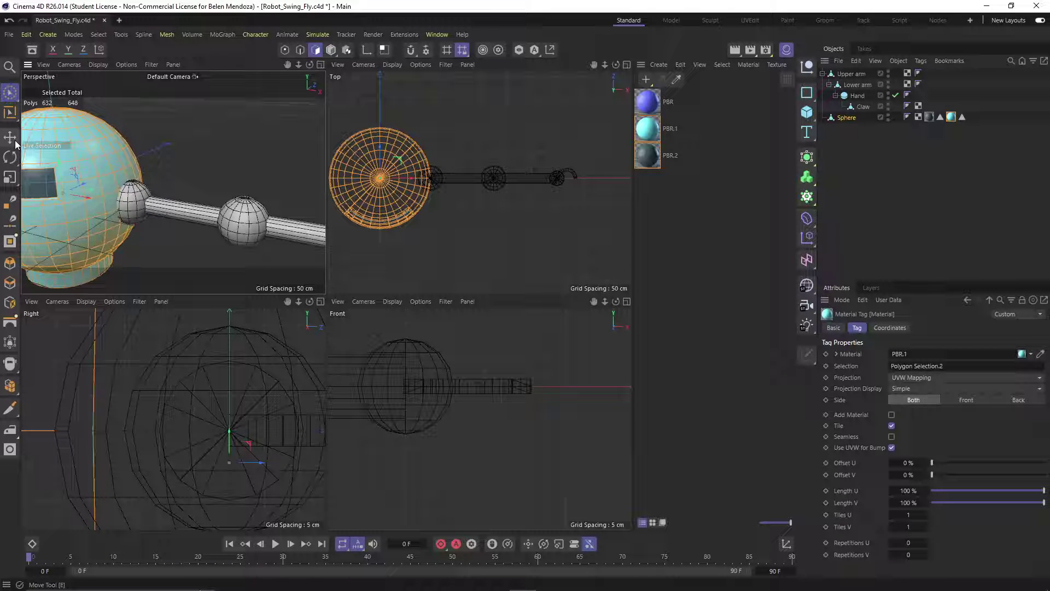
pyautogui.click(849, 74)
pyautogui.doubleClick(138, 200)
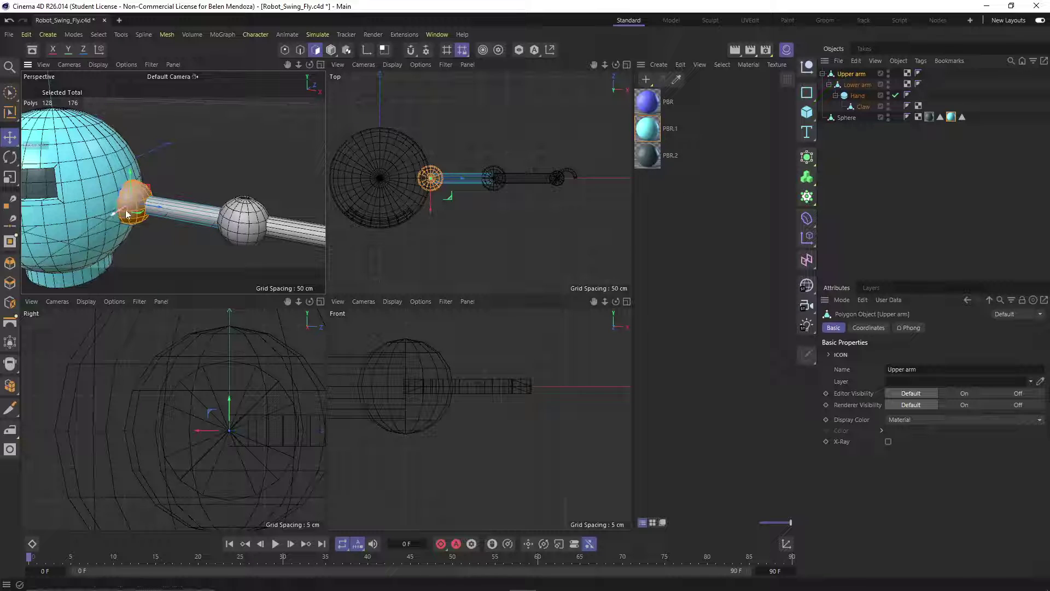
pyautogui.scroll(3, 139, 219)
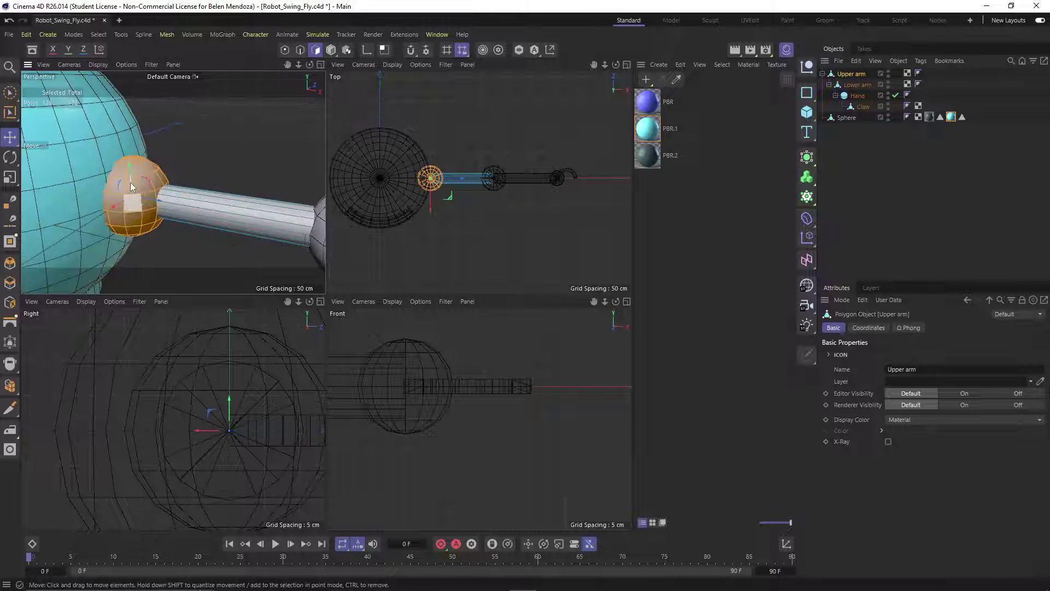
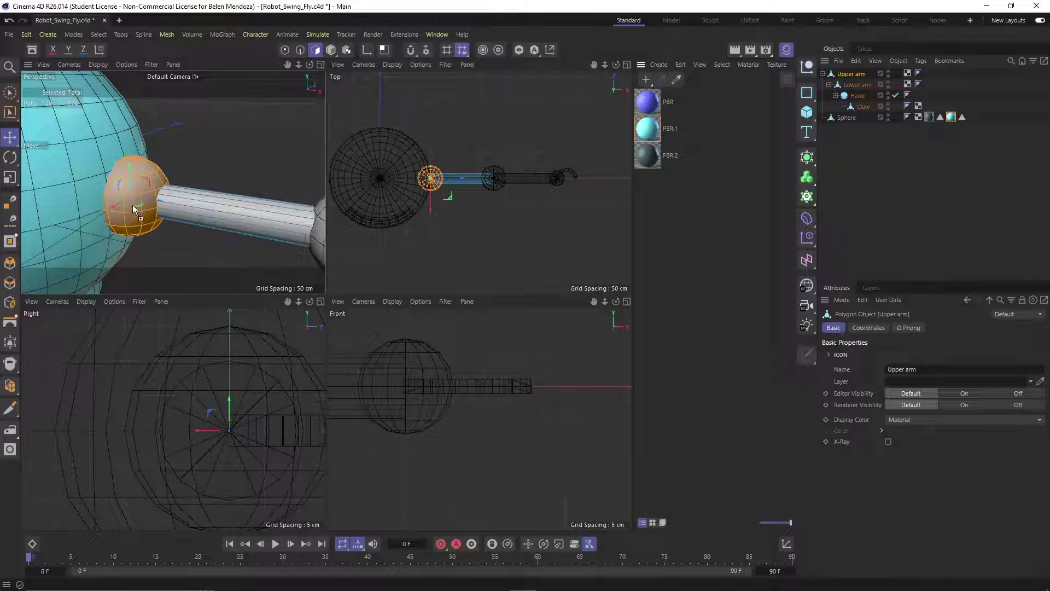
# - Apply the blue PBR material to the selected shoulder joint sphere and the turquoise PBR.1 material to the upper arm's cylinder polygons
pyautogui.moveTo(133, 206); pyautogui.dragTo(133, 206)
pyautogui.doubleClick(193, 208)
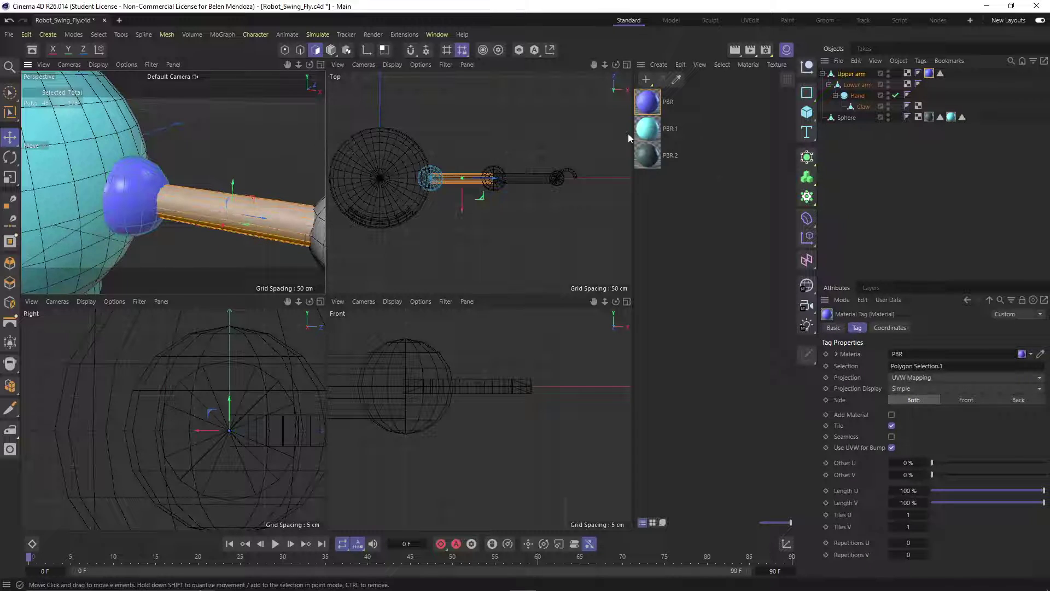
pyautogui.moveTo(253, 206); pyautogui.dragTo(257, 213)
pyautogui.keyDown('alt'); pyautogui.moveTo(262, 217); pyautogui.dragTo(140, 189, button='middle'); pyautogui.keyUp('alt')
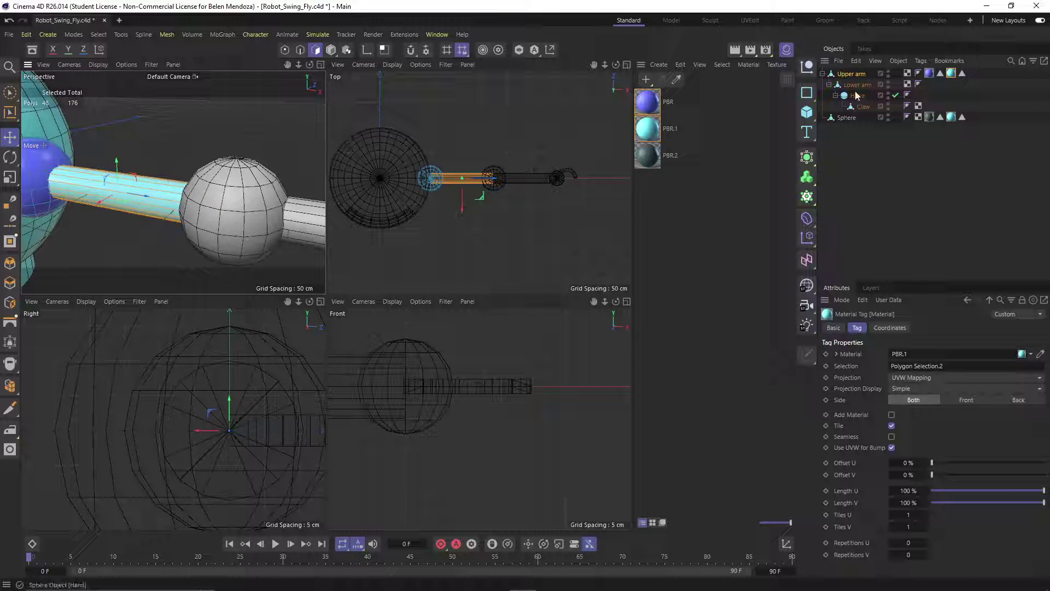
# - On the Lower arm object, apply the blue PBR material to the elbow sphere's polygons and turquoise PBR.1 to the cylinder's polygons
pyautogui.click(265, 230)
pyautogui.doubleClick(265, 226)
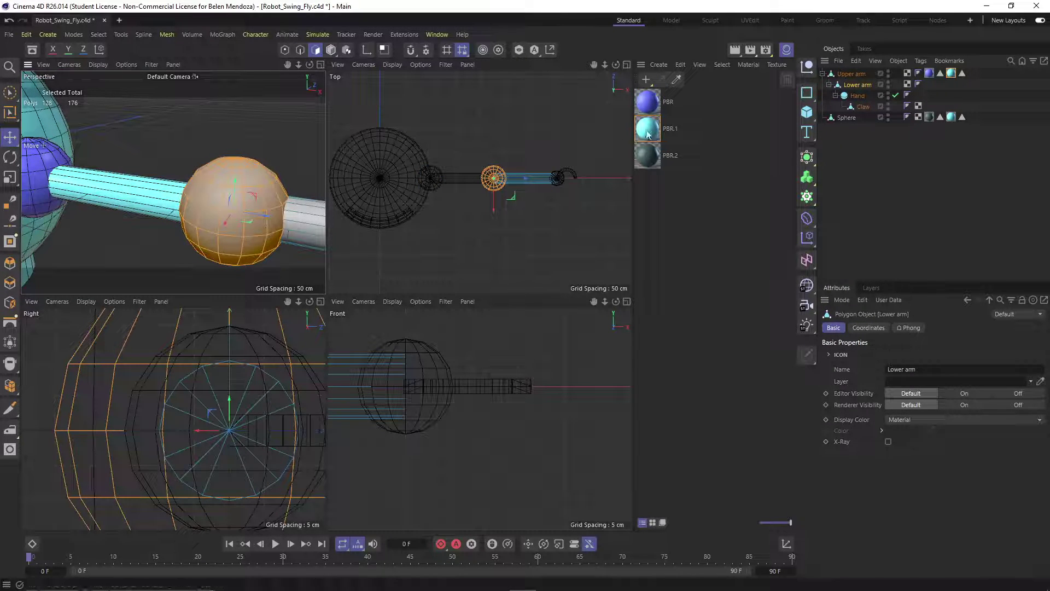
pyautogui.moveTo(261, 210); pyautogui.dragTo(260, 211)
pyautogui.keyDown('alt'); pyautogui.moveTo(260, 211); pyautogui.dragTo(169, 215, button='middle'); pyautogui.keyUp('alt')
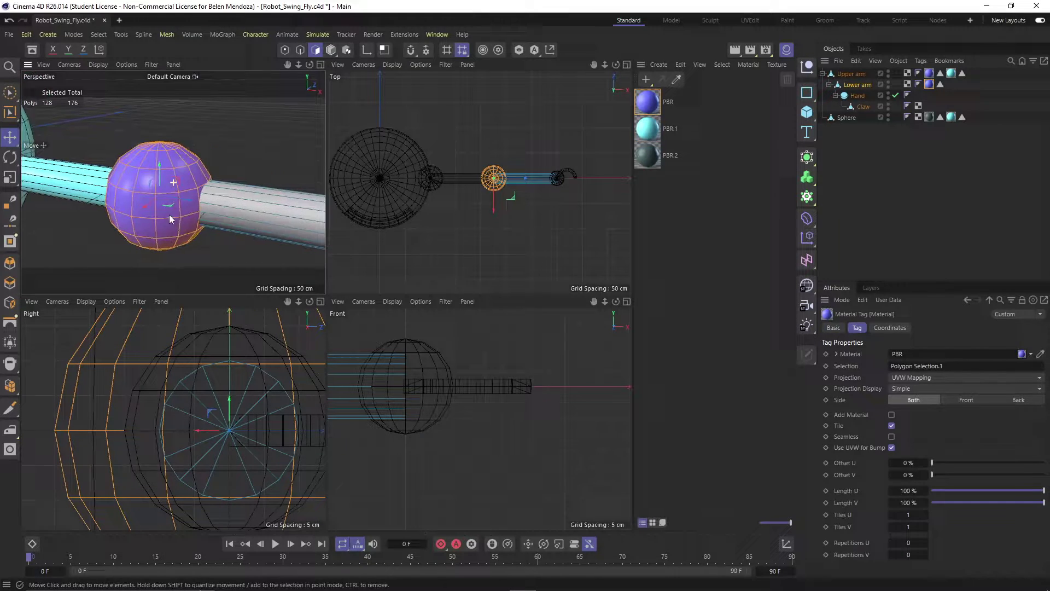
pyautogui.doubleClick(238, 215)
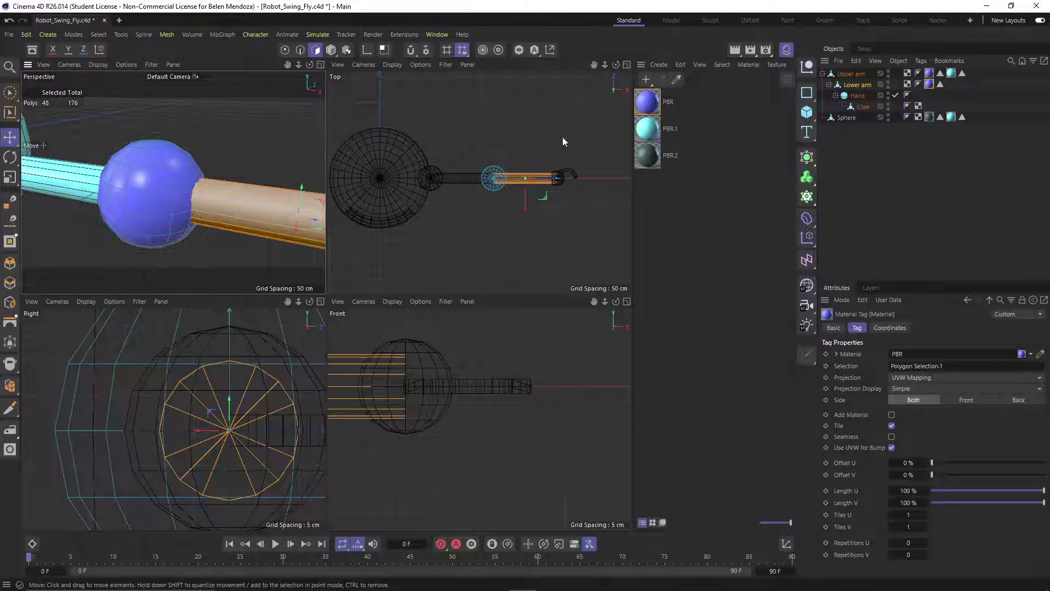
pyautogui.moveTo(642, 134); pyautogui.dragTo(257, 213)
# - Apply the blue PBR material to the Hand sphere and the turquoise PBR.1 material to the Claw object
pyautogui.scroll(-5, 257, 213)
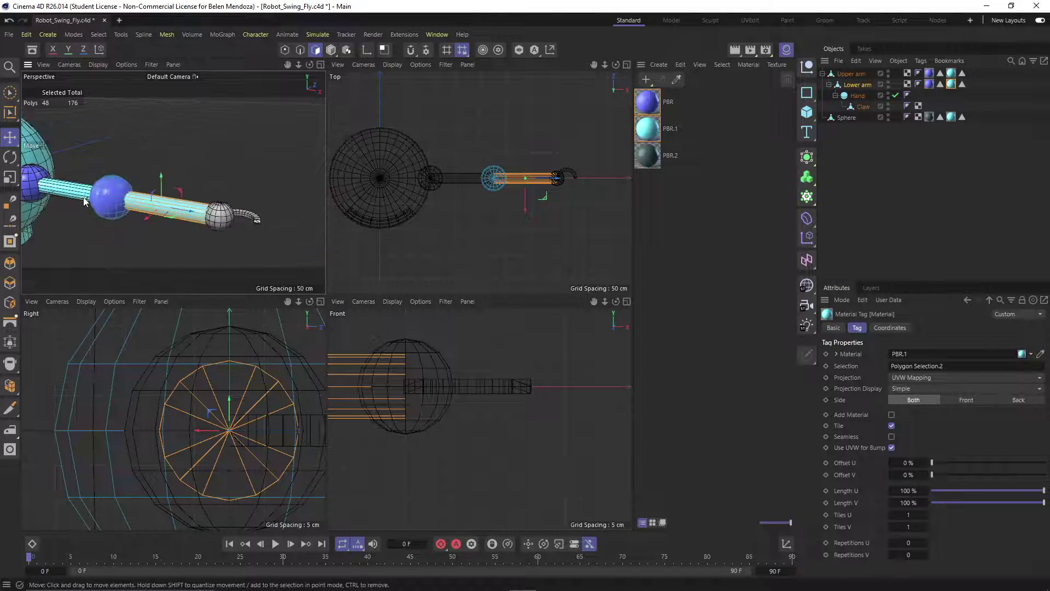
pyautogui.scroll(3, 174, 223)
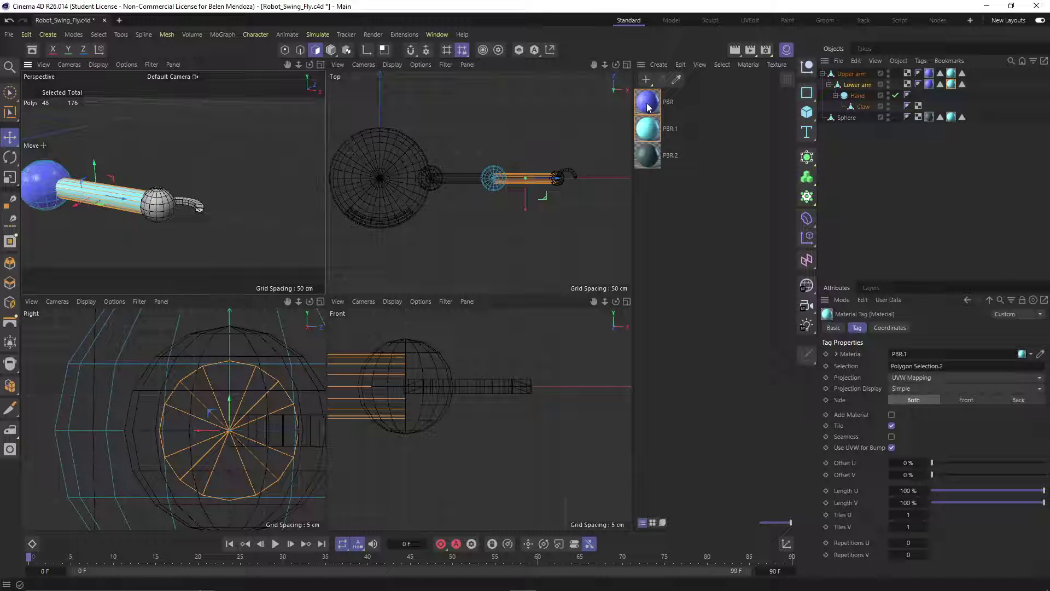
pyautogui.moveTo(651, 106); pyautogui.dragTo(857, 106)
# - Examine the colored body and arm from several angles to judge the proportions of the joints and arm segments
pyautogui.scroll(-3, 197, 180)
pyautogui.keyDown('alt'); pyautogui.moveTo(74, 199); pyautogui.dragTo(209, 205, button='middle'); pyautogui.keyUp('alt')
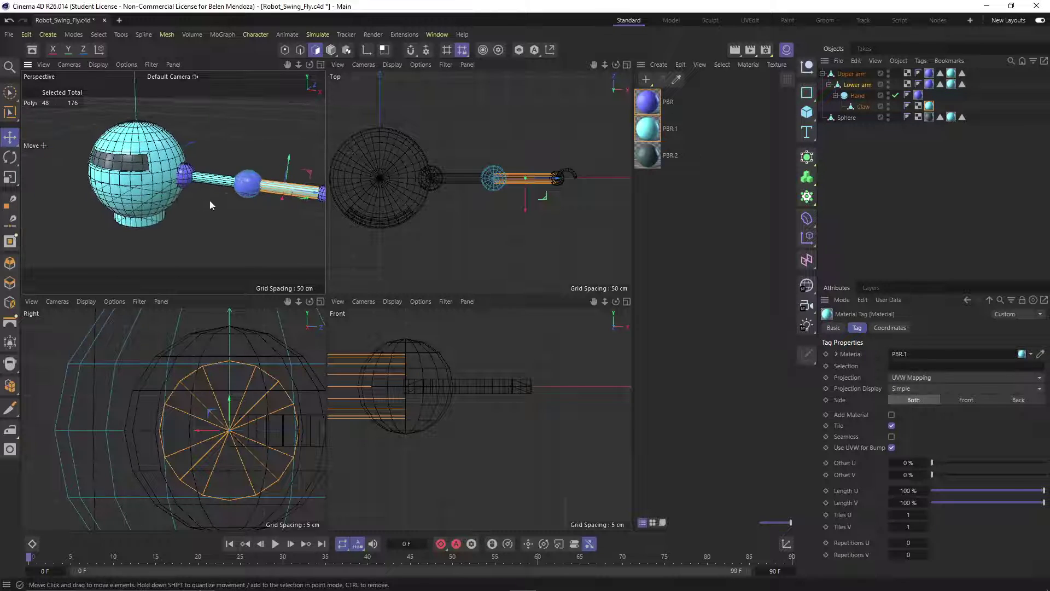
pyautogui.keyDown('alt'); pyautogui.moveTo(210, 201); pyautogui.dragTo(237, 188); pyautogui.keyUp('alt')
pyautogui.scroll(-2, 141, 188)
pyautogui.keyDown('alt'); pyautogui.moveTo(140, 187); pyautogui.dragTo(153, 209, button='middle'); pyautogui.keyUp('alt')
pyautogui.keyDown('alt'); pyautogui.moveTo(152, 210); pyautogui.dragTo(181, 202, button='right'); pyautogui.keyUp('alt')
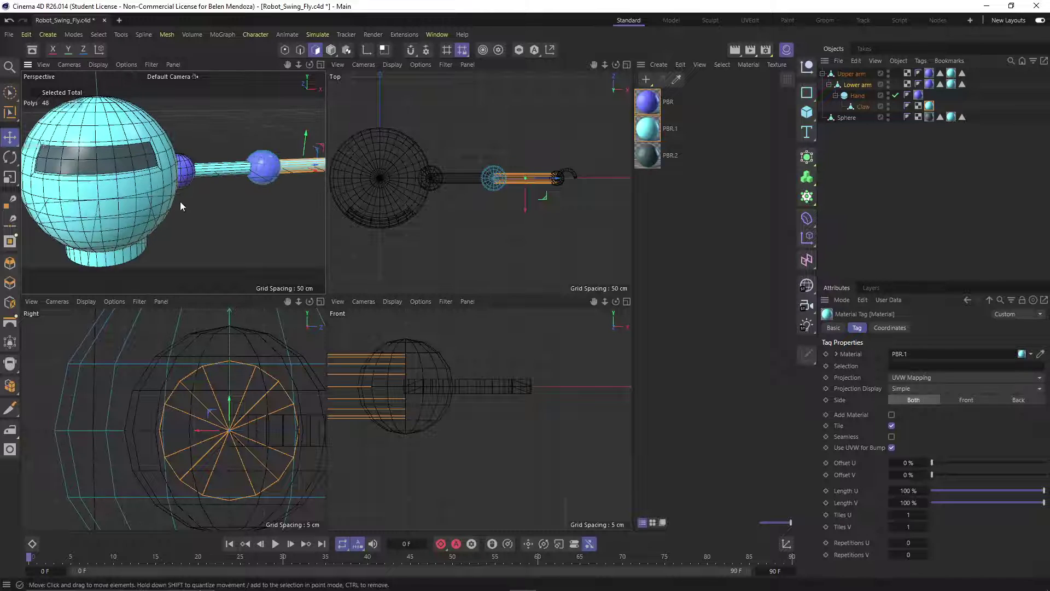
pyautogui.keyDown('alt'); pyautogui.moveTo(180, 201); pyautogui.dragTo(123, 205, button='middle'); pyautogui.keyUp('alt')
pyautogui.keyDown('alt'); pyautogui.moveTo(123, 205); pyautogui.dragTo(168, 201); pyautogui.keyUp('alt')
pyautogui.scroll(3, 231, 191)
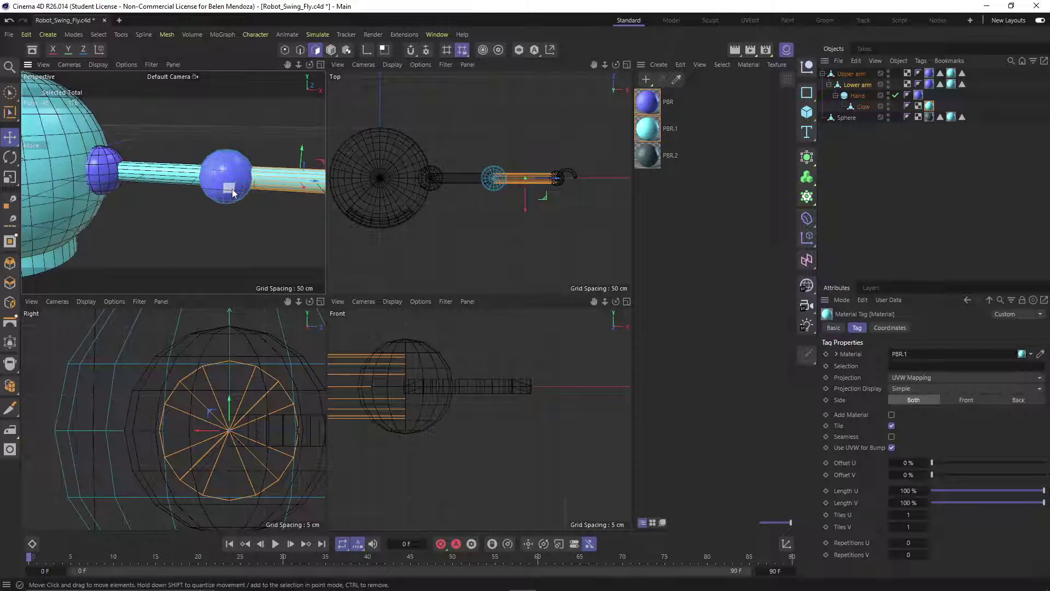
pyautogui.keyDown('alt'); pyautogui.moveTo(232, 193); pyautogui.dragTo(155, 207, button='middle'); pyautogui.keyUp('alt')
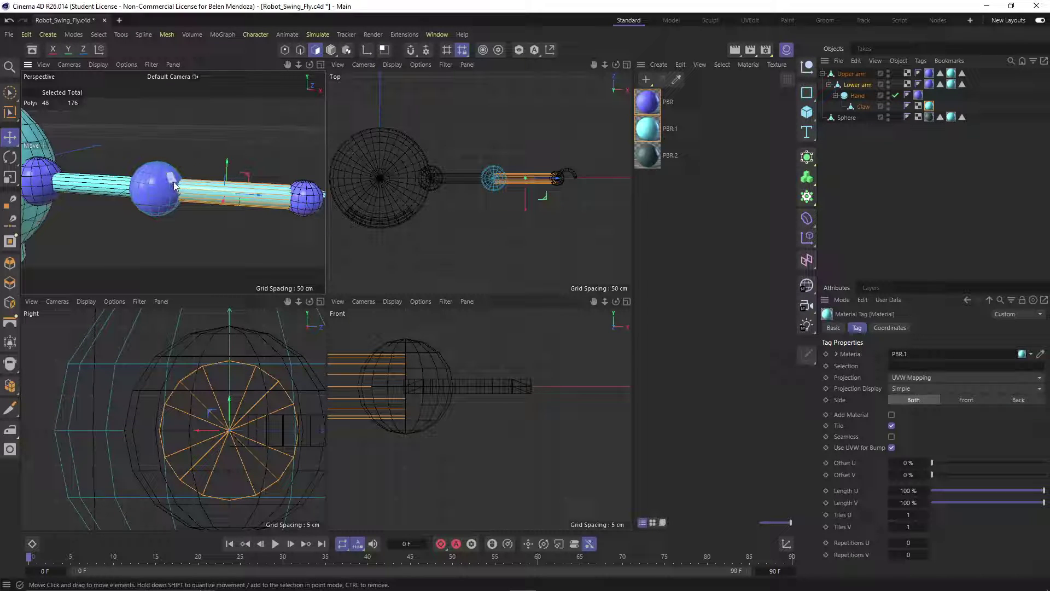
# - Select all polygons of the elbow joint sphere on the Lower arm object and scale them down uniformly
pyautogui.scroll(-2, 170, 200)
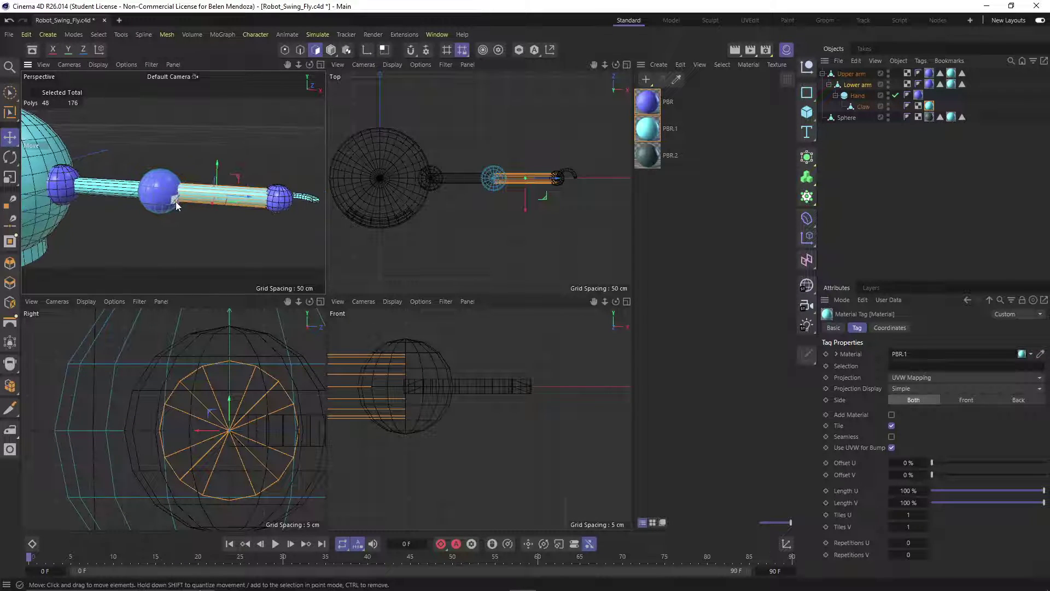
pyautogui.click(168, 196)
pyautogui.doubleClick(169, 200)
pyautogui.scroll(3, 169, 200)
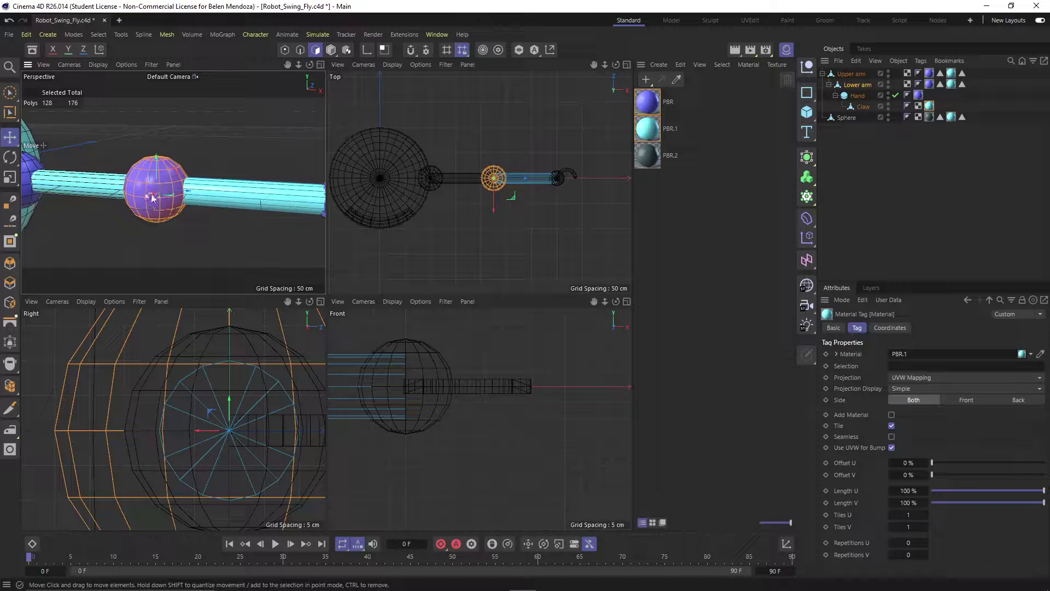
pyautogui.press('t')
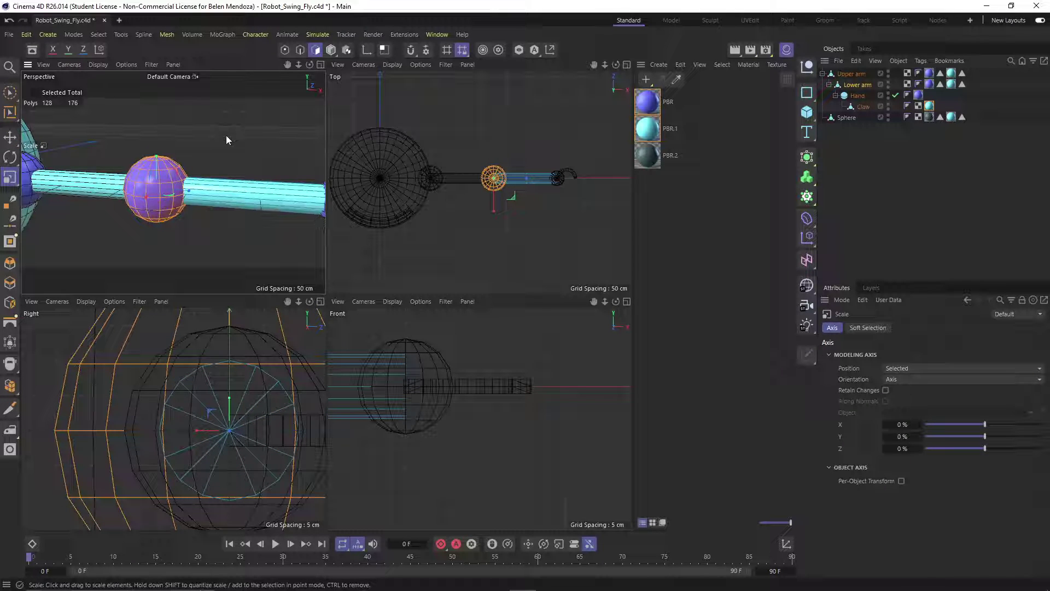
pyautogui.moveTo(225, 135); pyautogui.dragTo(146, 161)
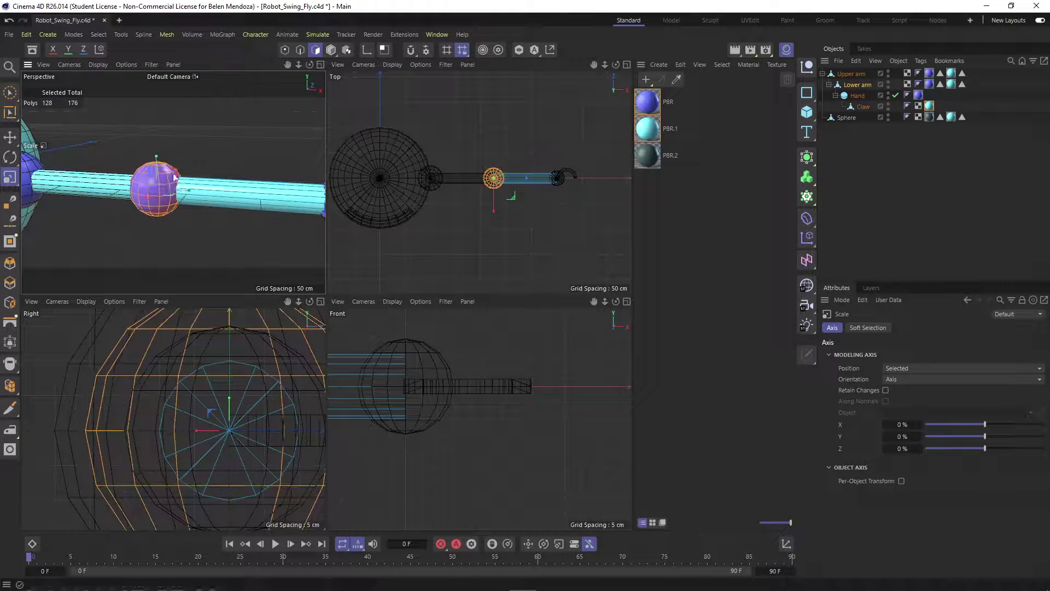
# - Select the lower arm's cylinder polygons, scale the cylinder thinner in the Right view without changing its length, and deselect everything
pyautogui.doubleClick(220, 188)
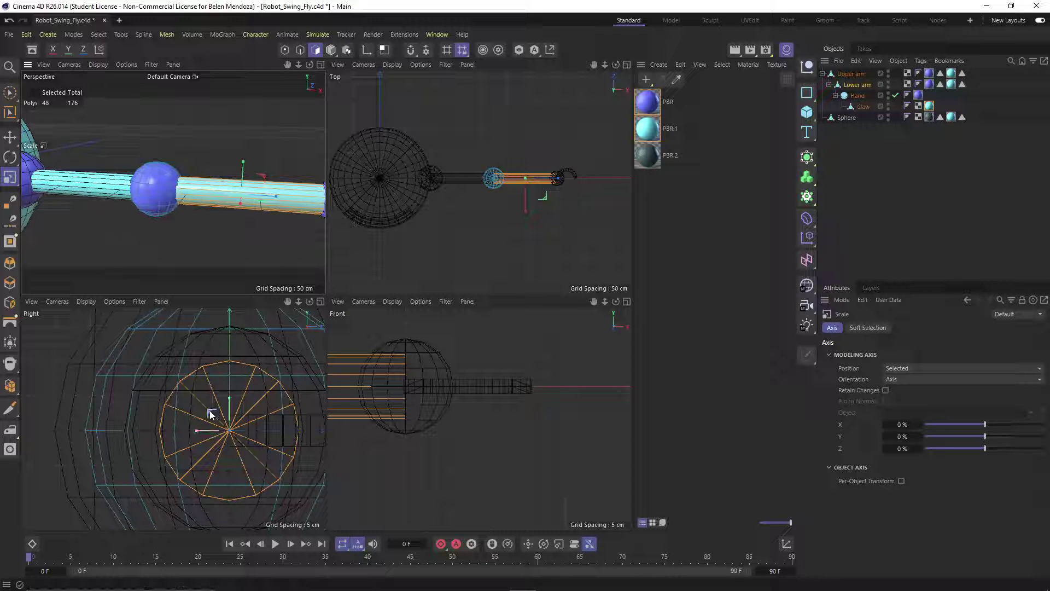
pyautogui.moveTo(212, 415); pyautogui.dragTo(211, 412)
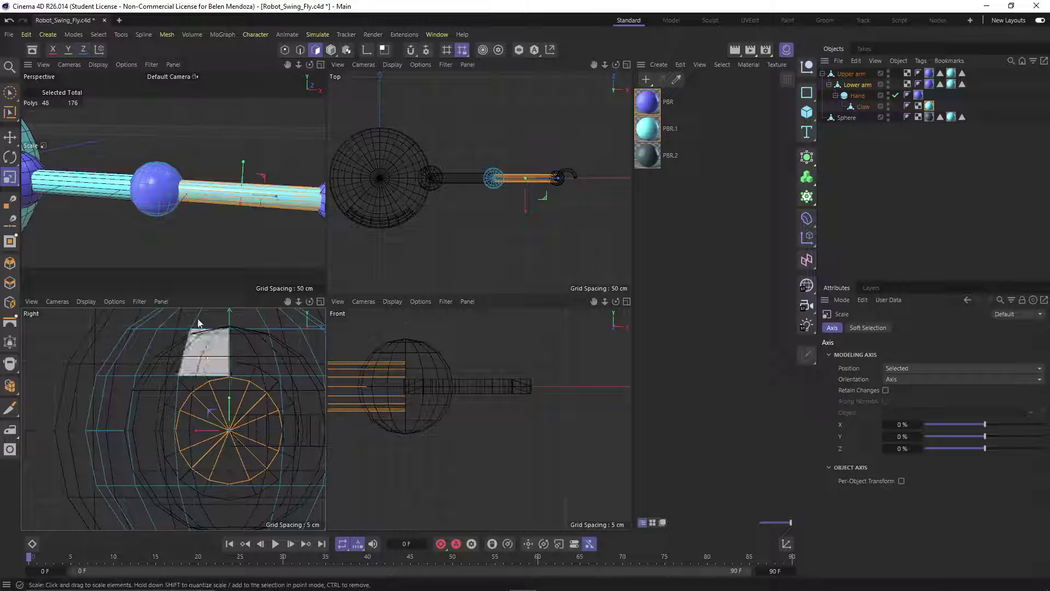
pyautogui.scroll(-5, 170, 224)
pyautogui.keyDown('alt'); pyautogui.moveTo(169, 225); pyautogui.dragTo(138, 188); pyautogui.keyUp('alt')
pyautogui.scroll(-3, 212, 244)
pyautogui.click(870, 218)
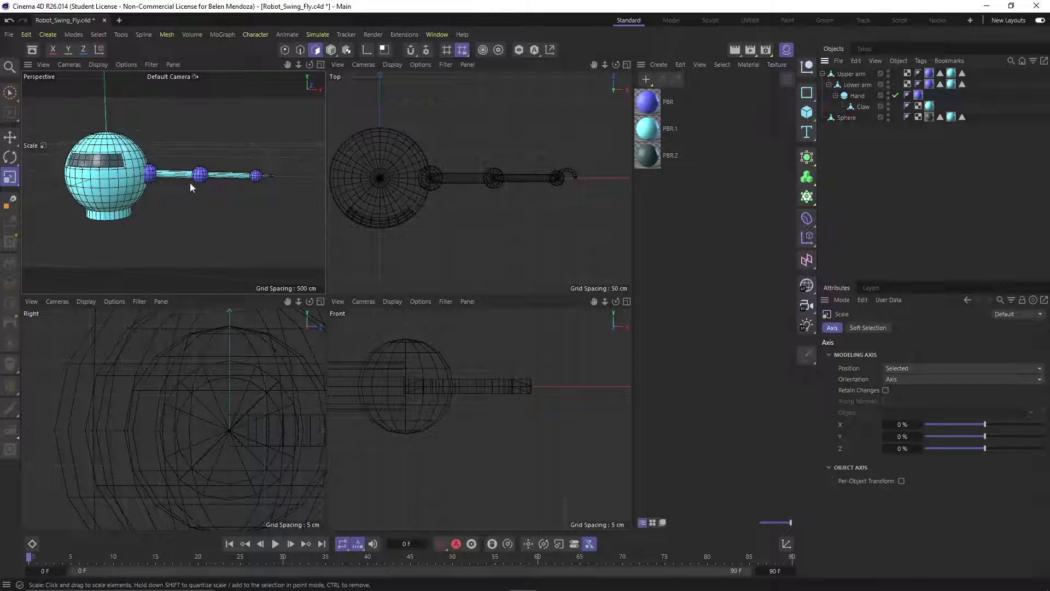
# - Select the Claw object under Hand and switch to Model mode
pyautogui.scroll(3, 171, 185)
pyautogui.keyDown('alt'); pyautogui.moveTo(172, 182); pyautogui.dragTo(222, 203, button='middle'); pyautogui.keyUp('alt')
pyautogui.scroll(-4, 186, 189)
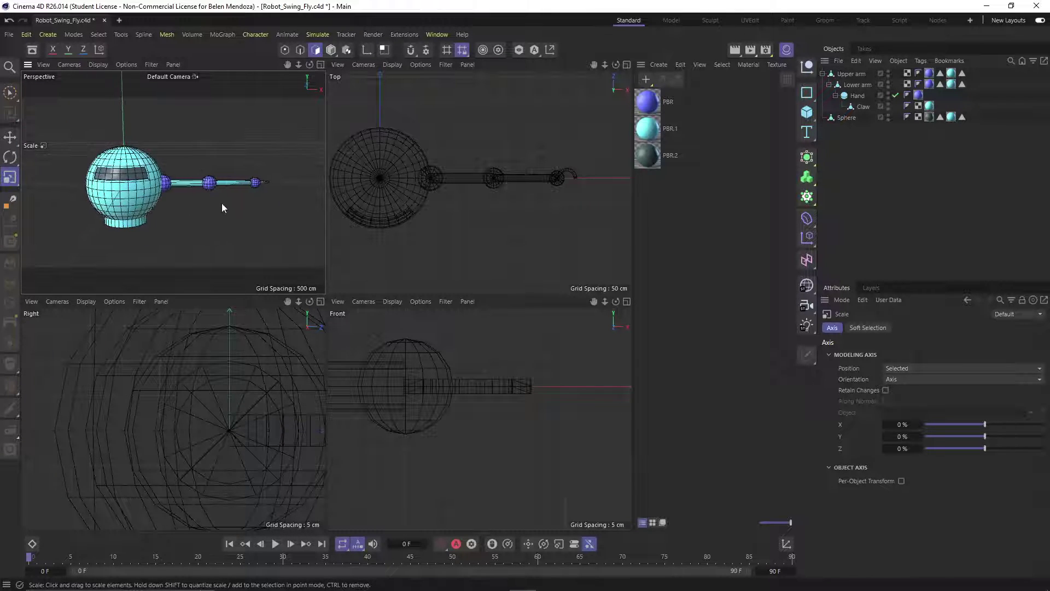
pyautogui.keyDown('alt'); pyautogui.moveTo(221, 202); pyautogui.dragTo(99, 210); pyautogui.keyUp('alt')
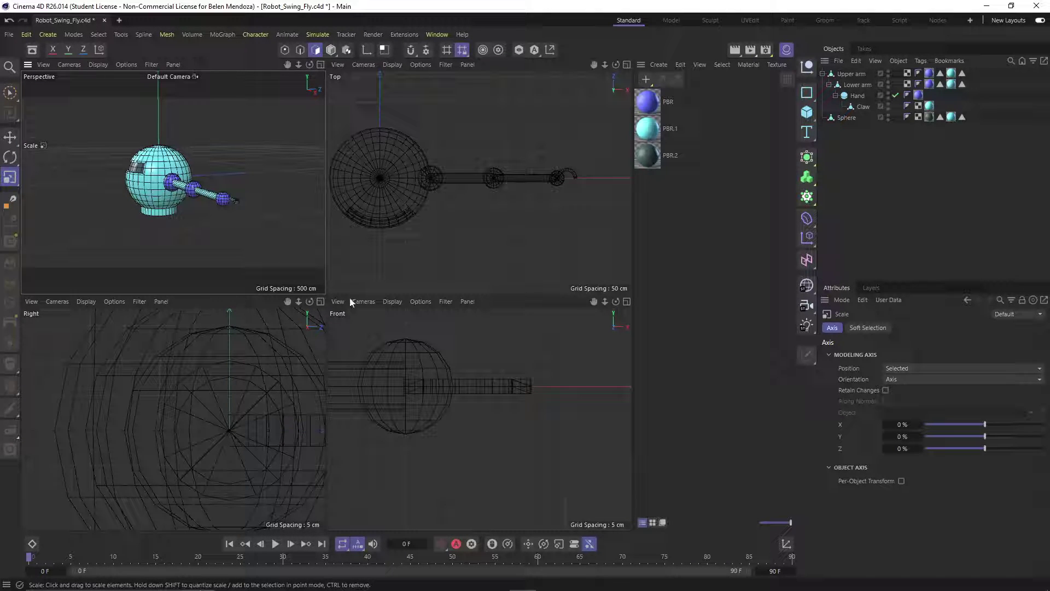
pyautogui.click(856, 106)
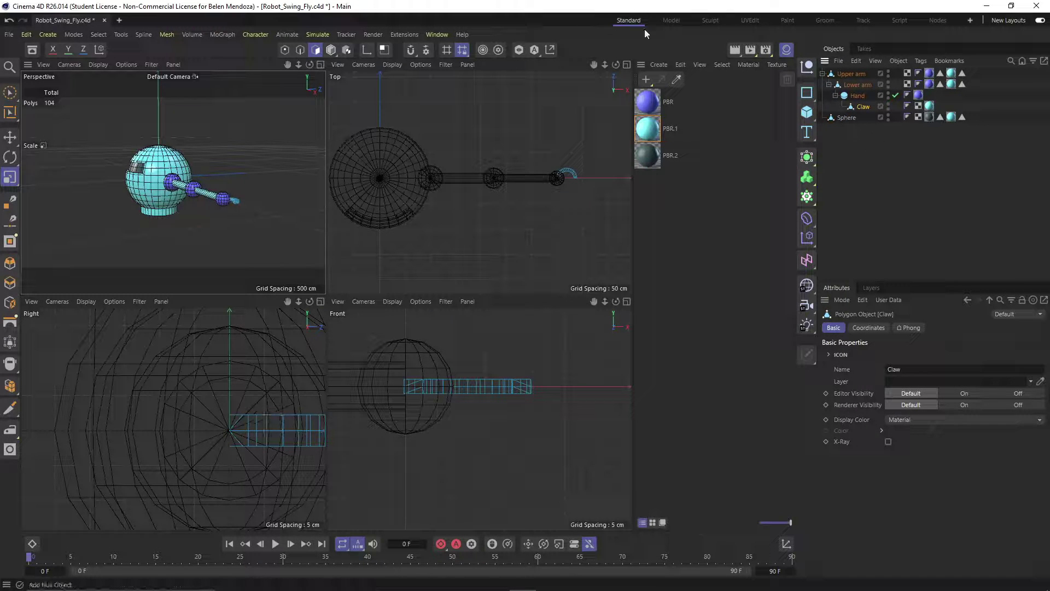
pyautogui.click(331, 50)
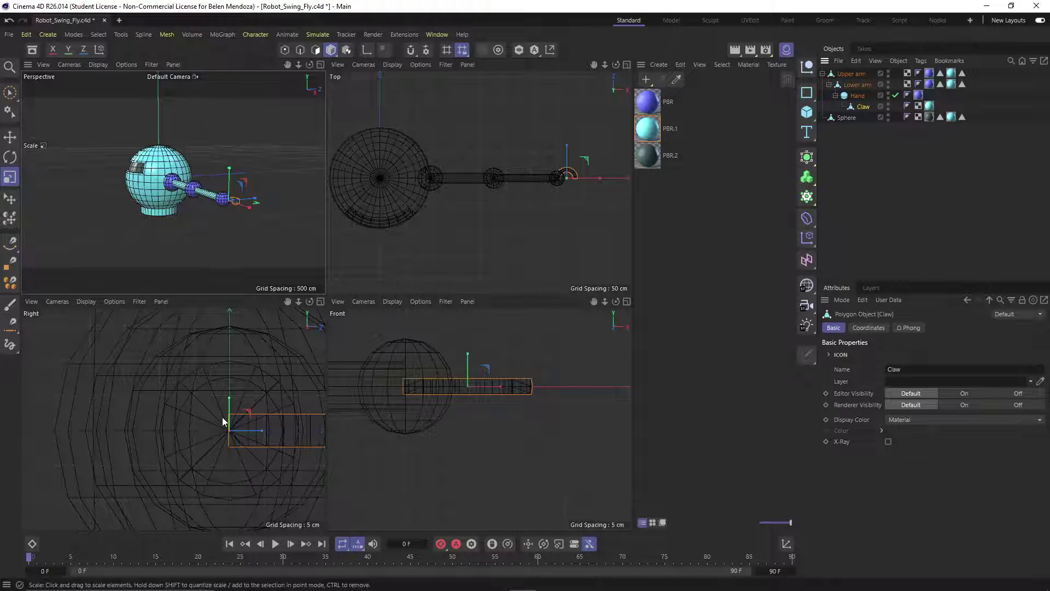
# - Try making two rotated copies of the claw around the arm's axis in the Right view to form a three-pronged hand
pyautogui.press('r')
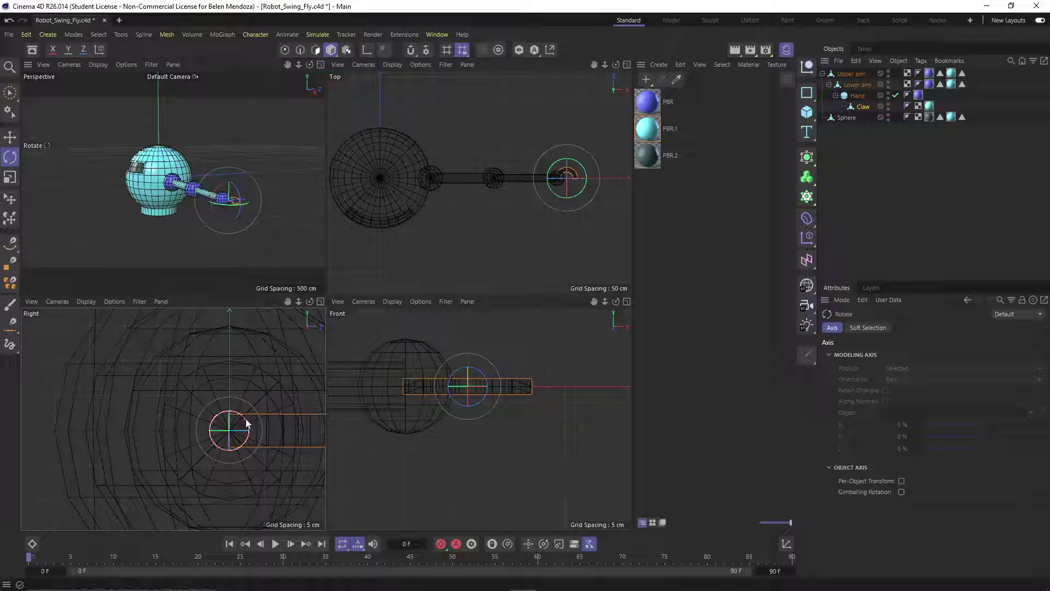
pyautogui.moveTo(245, 418); pyautogui.dragTo(194, 407)
pyautogui.hotkey('ctrl', 'z')
pyautogui.scroll(5, 245, 209)
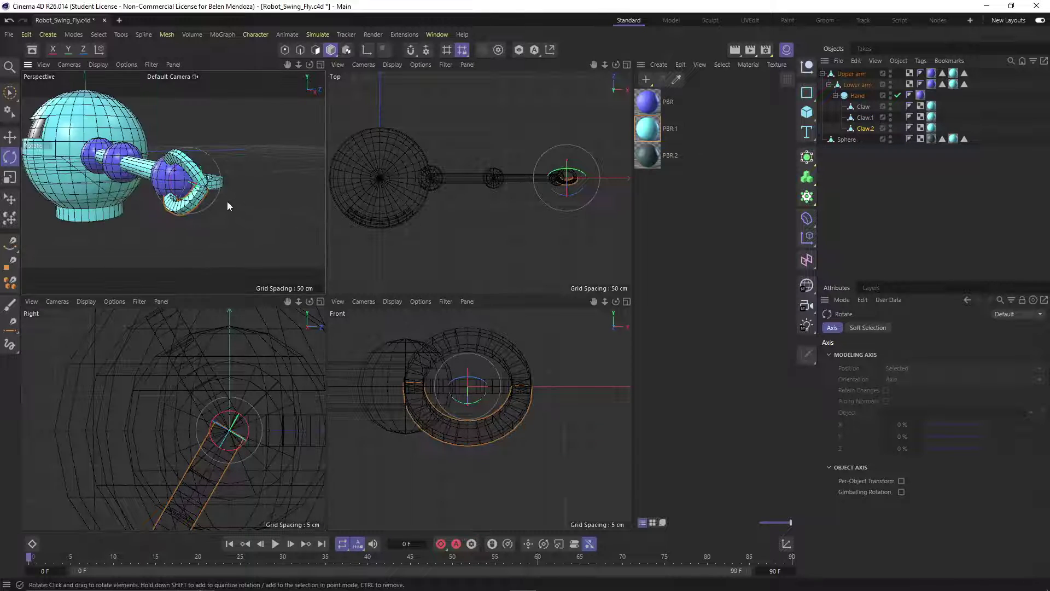
pyautogui.scroll(2, 140, 155)
pyautogui.keyDown('alt'); pyautogui.moveTo(203, 156); pyautogui.dragTo(146, 172); pyautogui.keyUp('alt')
pyautogui.keyDown('alt'); pyautogui.moveTo(146, 172); pyautogui.dragTo(129, 144, button='middle'); pyautogui.keyUp('alt')
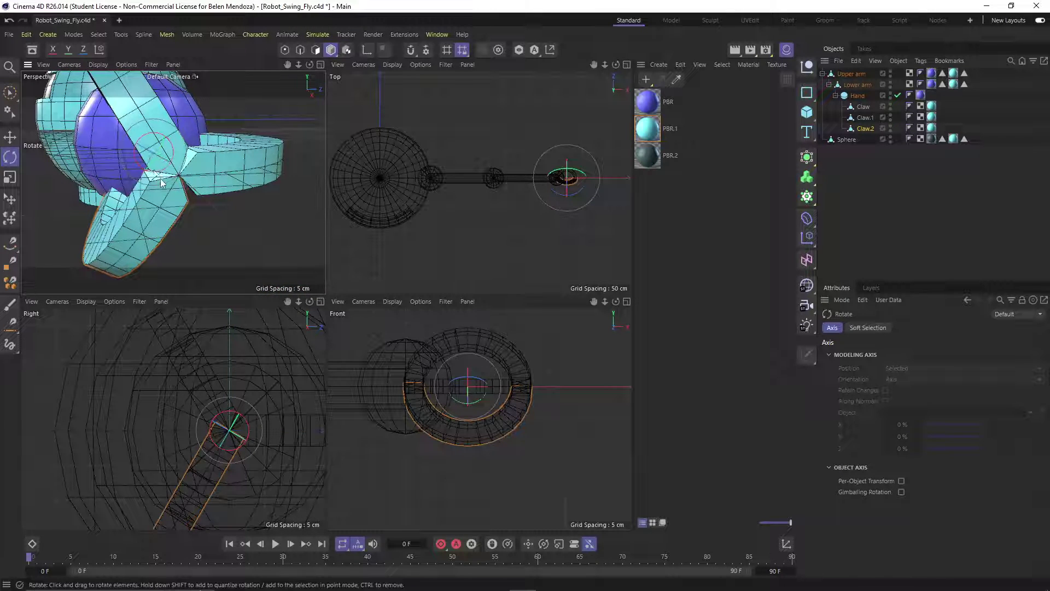
pyautogui.scroll(-6, 159, 178)
pyautogui.keyDown('alt'); pyautogui.moveTo(160, 178); pyautogui.dragTo(242, 178); pyautogui.keyUp('alt')
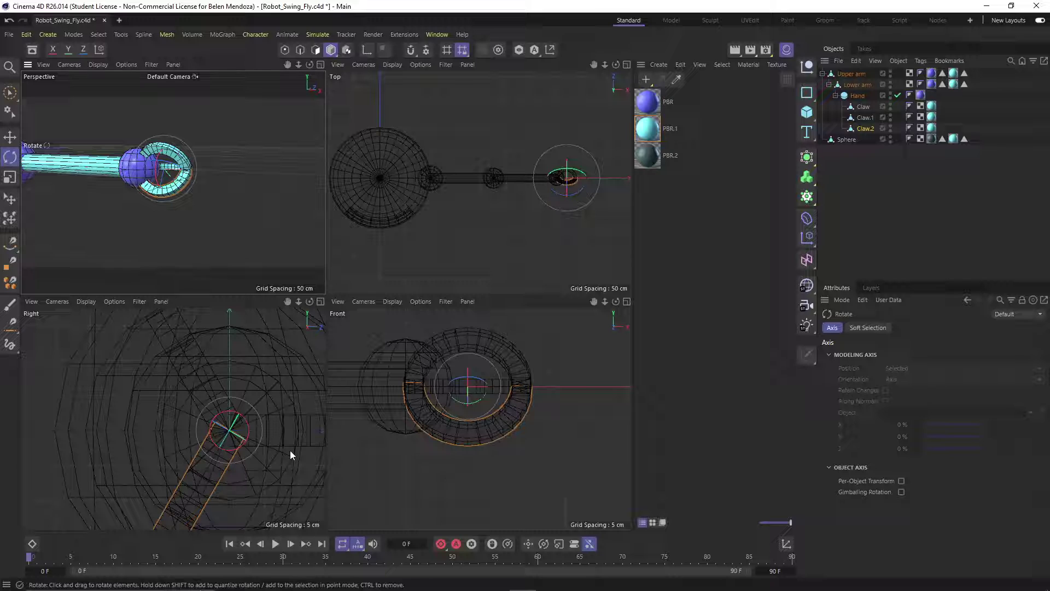
# - Undo the two rotated claw copies so only the original Claw object remains
pyautogui.click(856, 192)
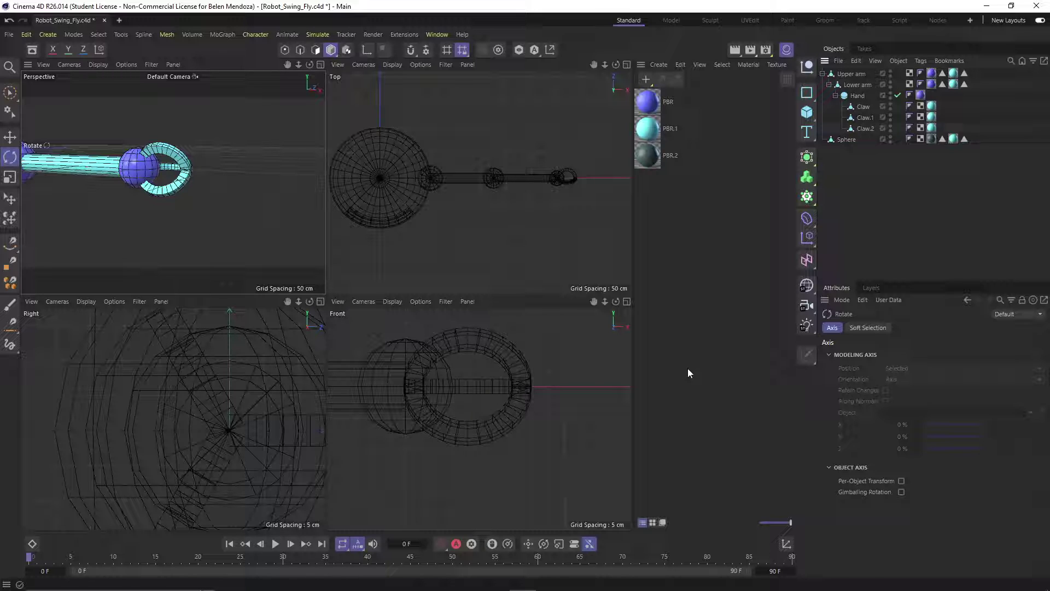
pyautogui.hotkey('ctrl', 'a')
pyautogui.hotkey('ctrl', 'z')
pyautogui.hotkey('ctrl', 'z')
pyautogui.hotkey('ctrl', 'z')
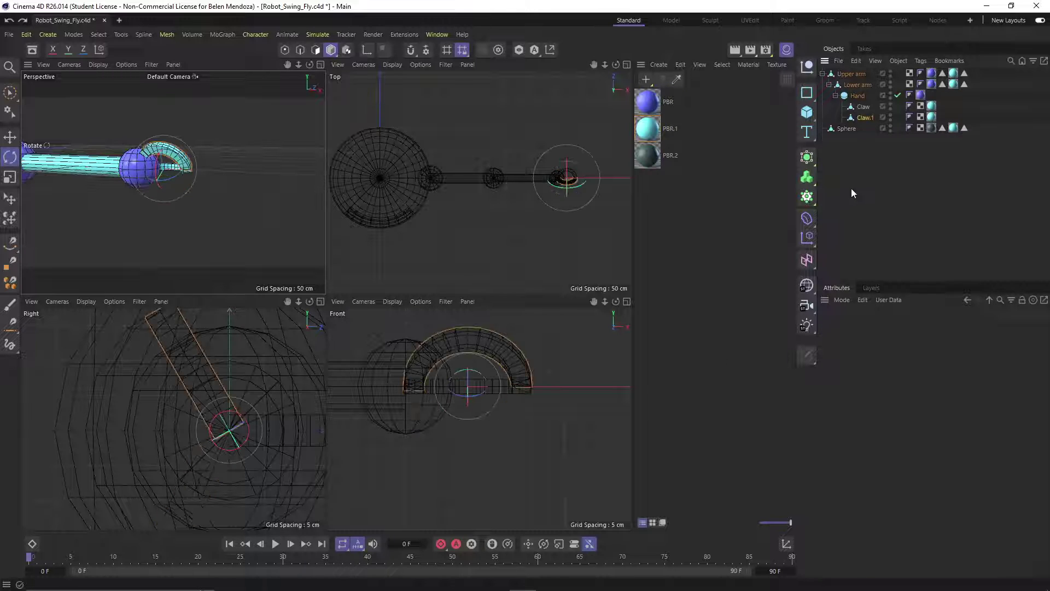
# - Enable axis modification and move the claw's axis along X to its base inside the hand sphere in the Top view
pyautogui.scroll(6, 566, 189)
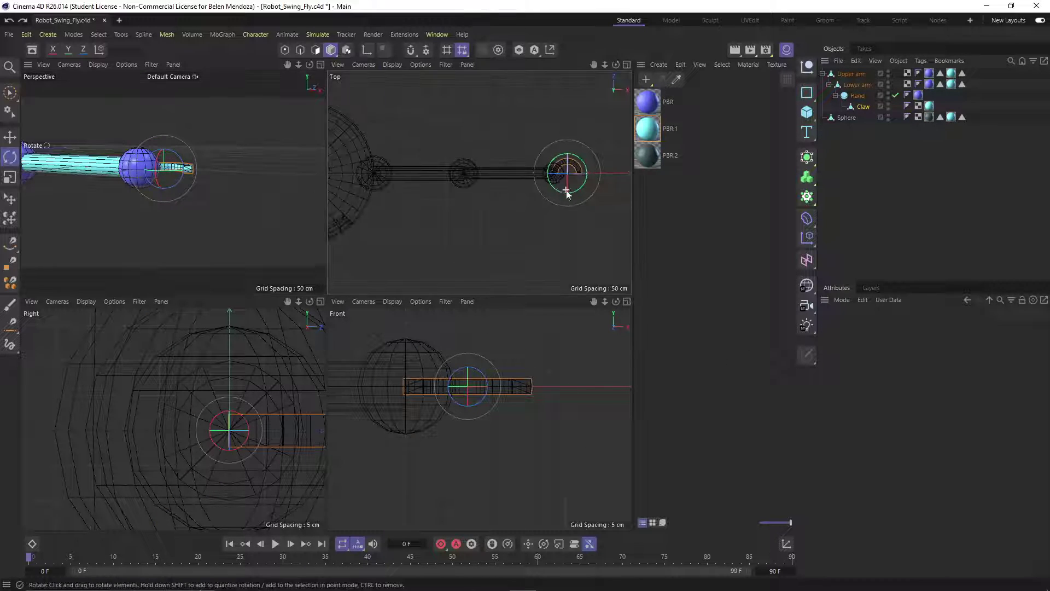
pyautogui.keyDown('alt'); pyautogui.moveTo(562, 195); pyautogui.dragTo(496, 268, button='middle'); pyautogui.keyUp('alt')
pyautogui.scroll(3, 473, 217)
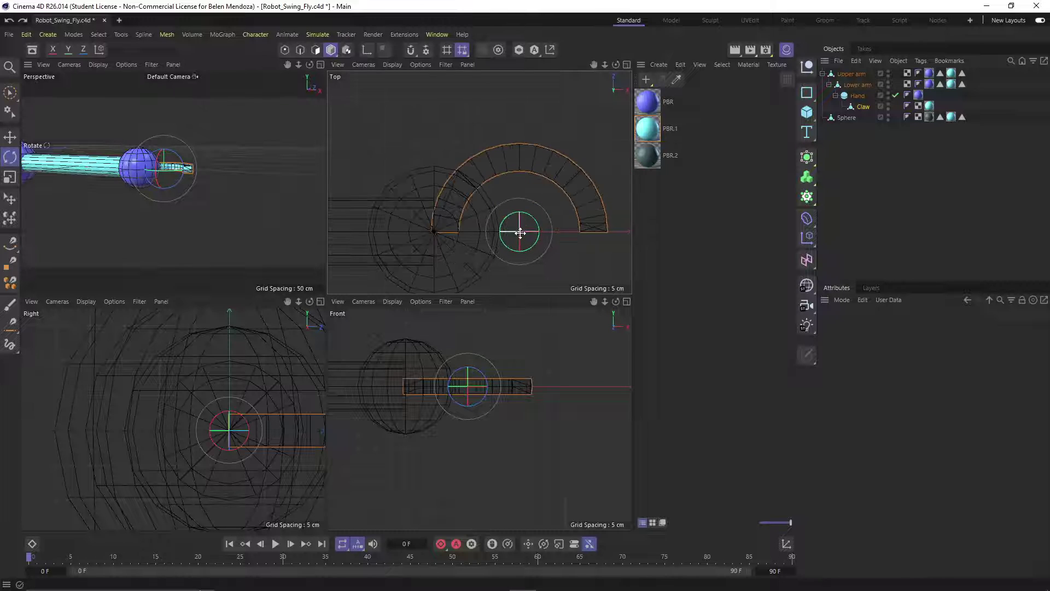
pyautogui.click(366, 50)
pyautogui.press('e')
pyautogui.moveTo(553, 232); pyautogui.dragTo(476, 235)
pyautogui.scroll(5, 436, 225)
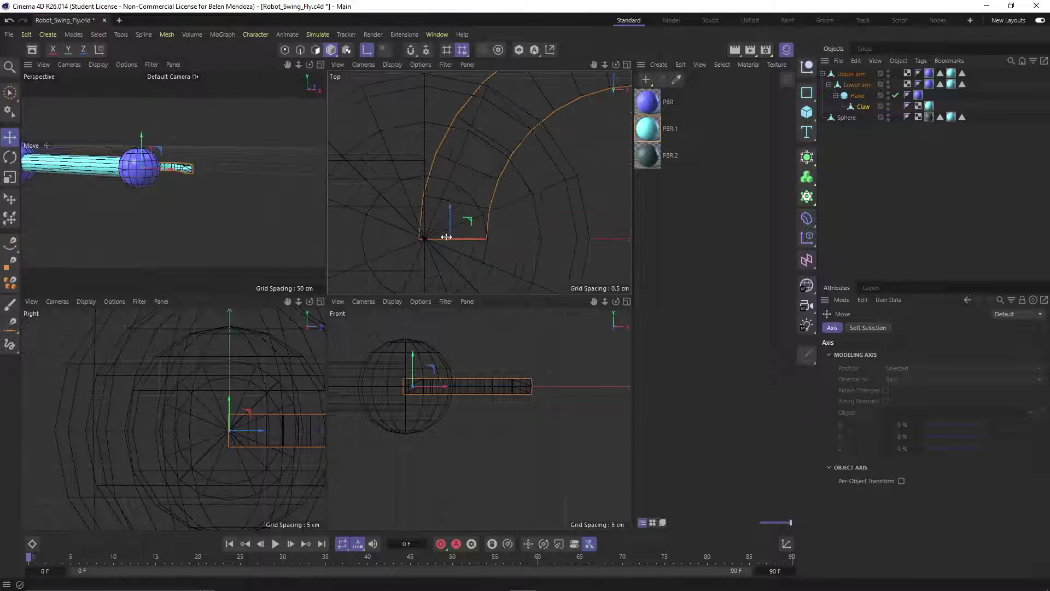
# - Rotate the claw's axis slightly in the Top view, reselect the Claw object and switch to the world coordinate system
pyautogui.press('r')
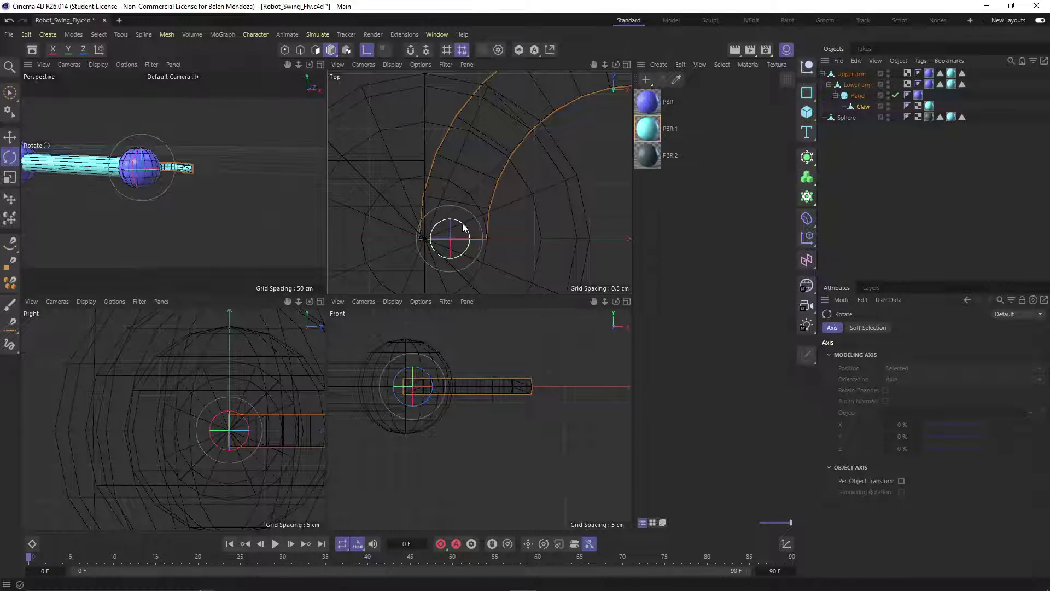
pyautogui.moveTo(463, 227); pyautogui.dragTo(466, 229)
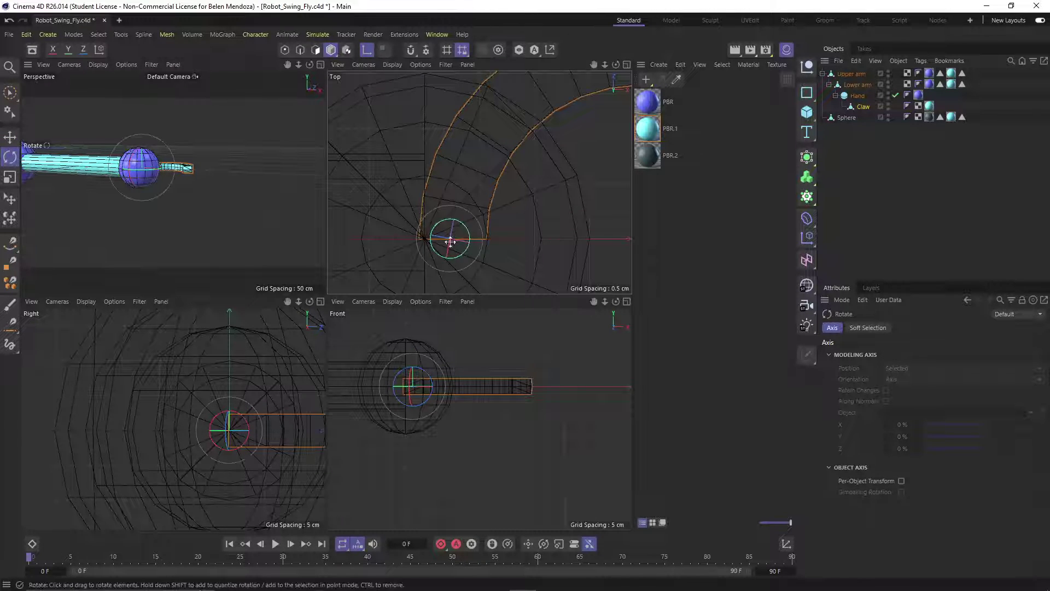
pyautogui.click(871, 164)
pyautogui.click(863, 107)
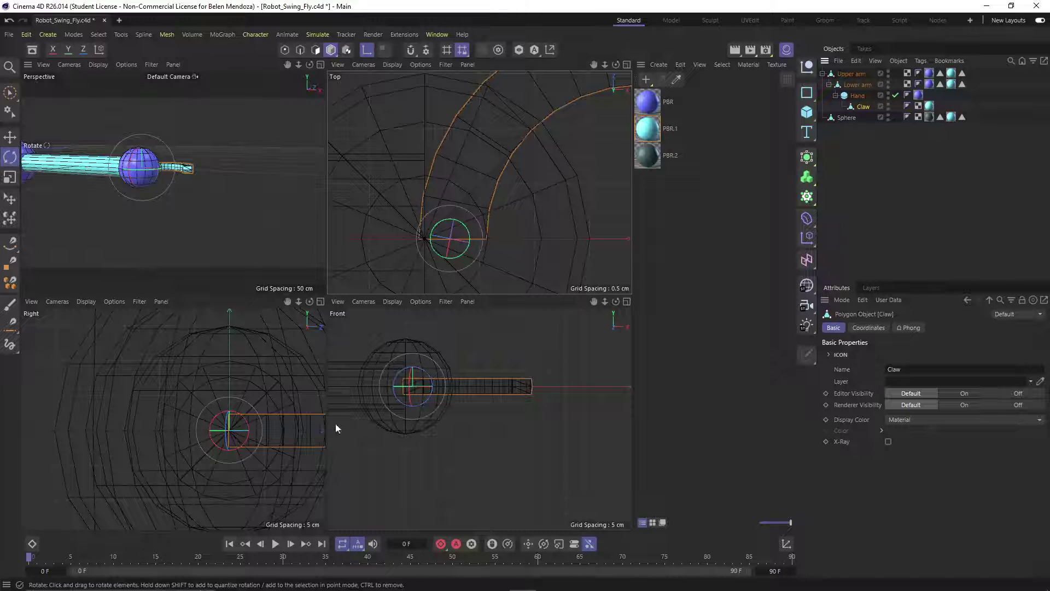
pyautogui.click(101, 50)
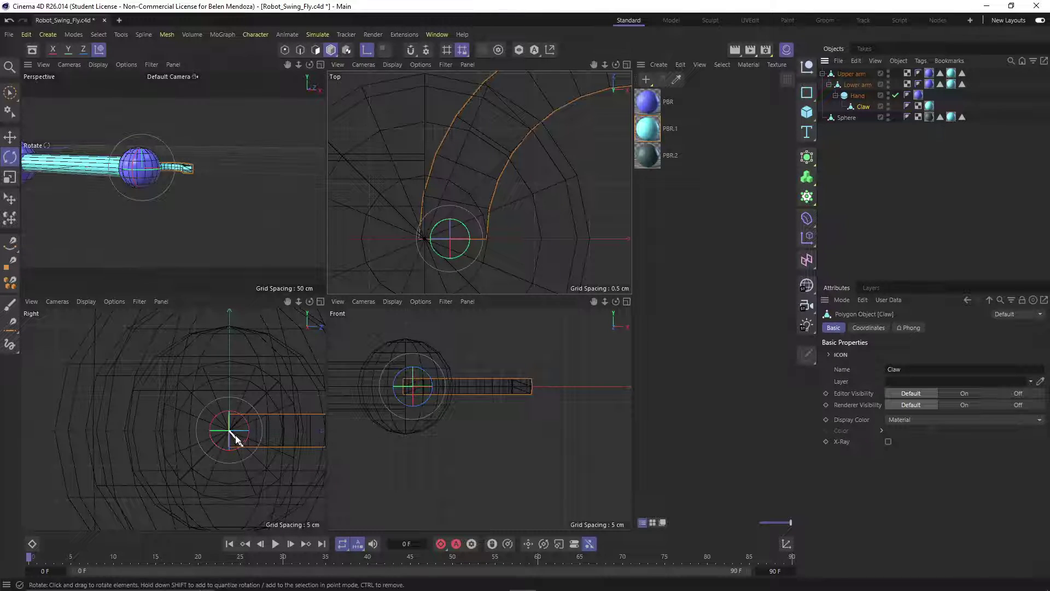
# - Turn off axis modification and make two rotated copies of the claw around the arm's axis in the Right view for a three-pronged hand
pyautogui.keyDown('alt'); pyautogui.moveTo(183, 227); pyautogui.dragTo(159, 282); pyautogui.keyUp('alt')
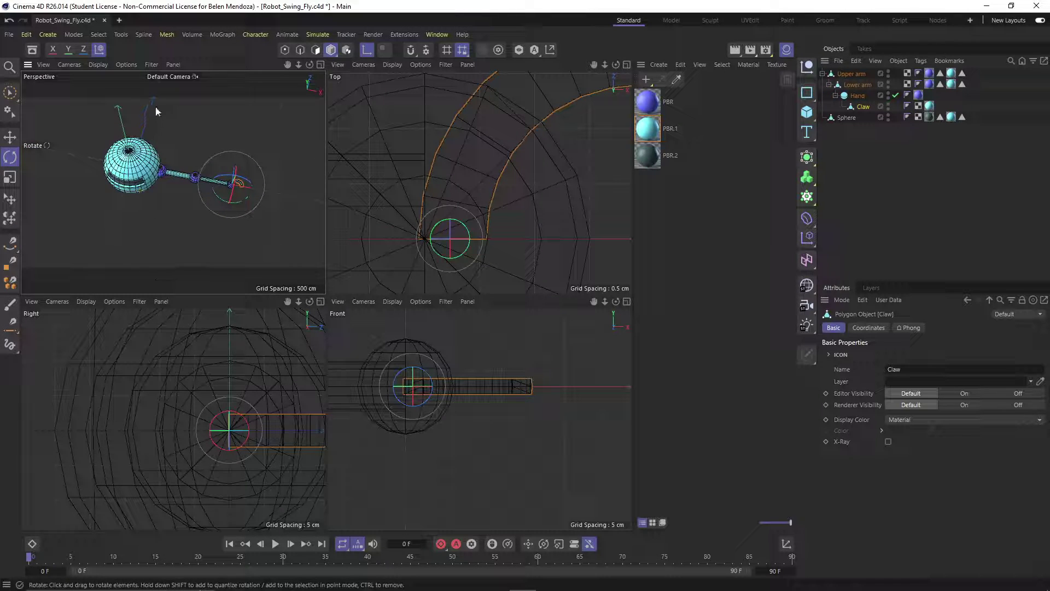
pyautogui.scroll(5, 251, 205)
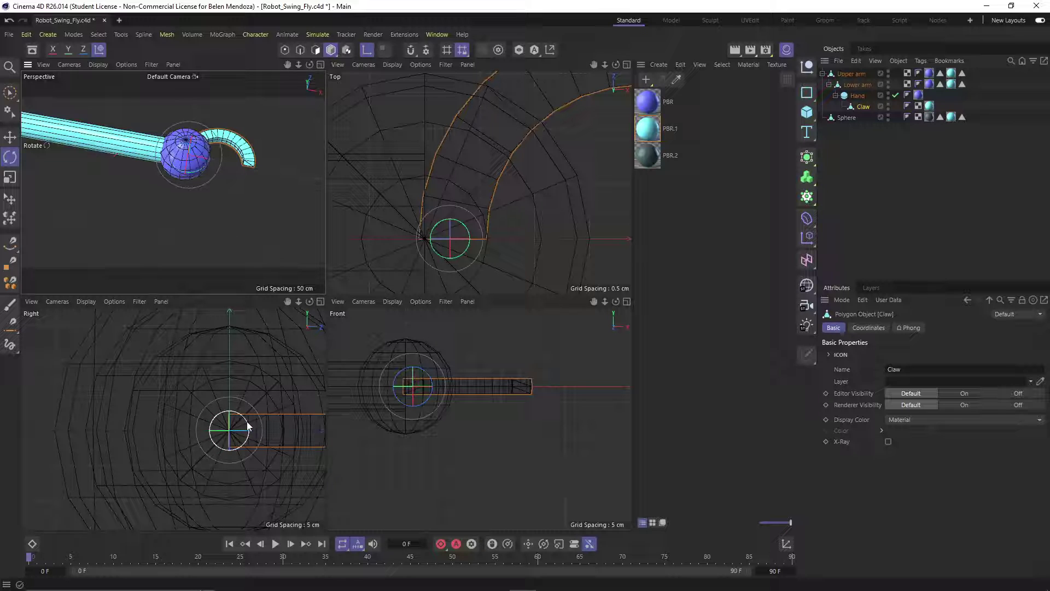
pyautogui.click(247, 421)
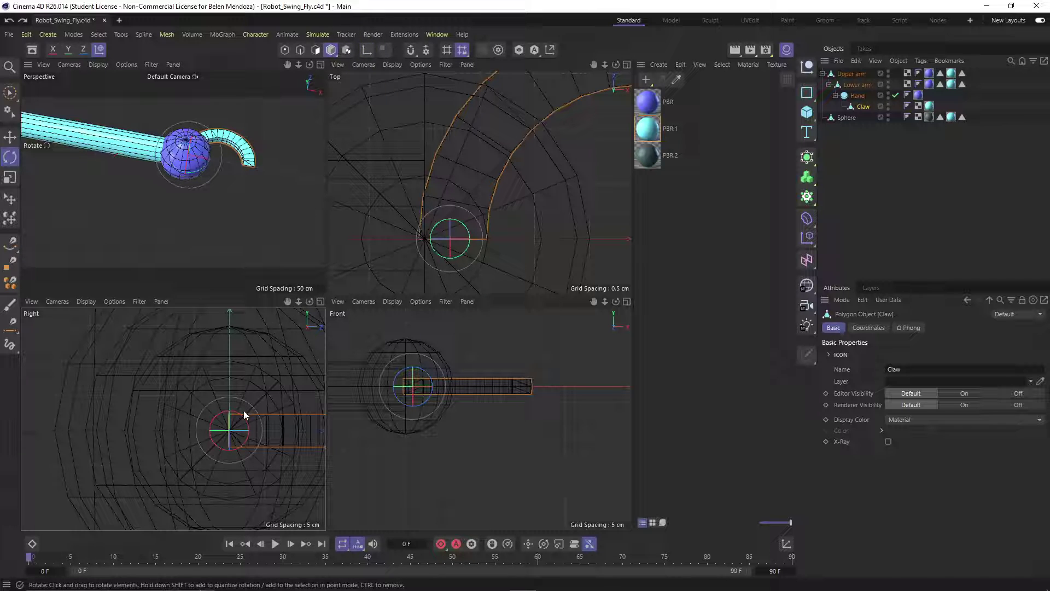
pyautogui.moveTo(243, 416); pyautogui.dragTo(220, 468)
pyautogui.click(897, 163)
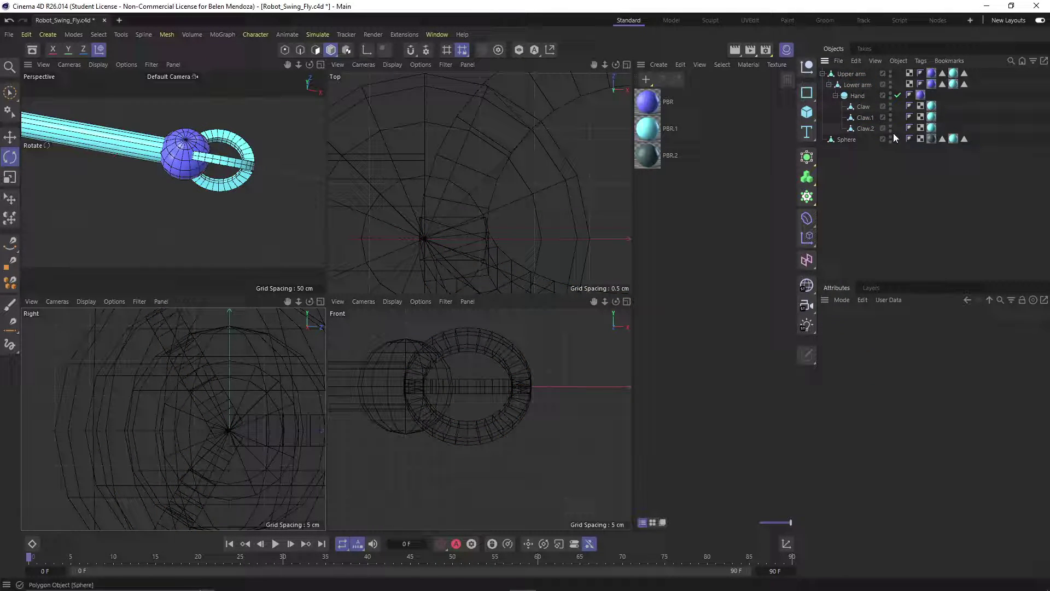
# - Examine the three claws and their axis orientation one after another, checking the hand and the whole robot in the Perspective view
pyautogui.click(863, 106)
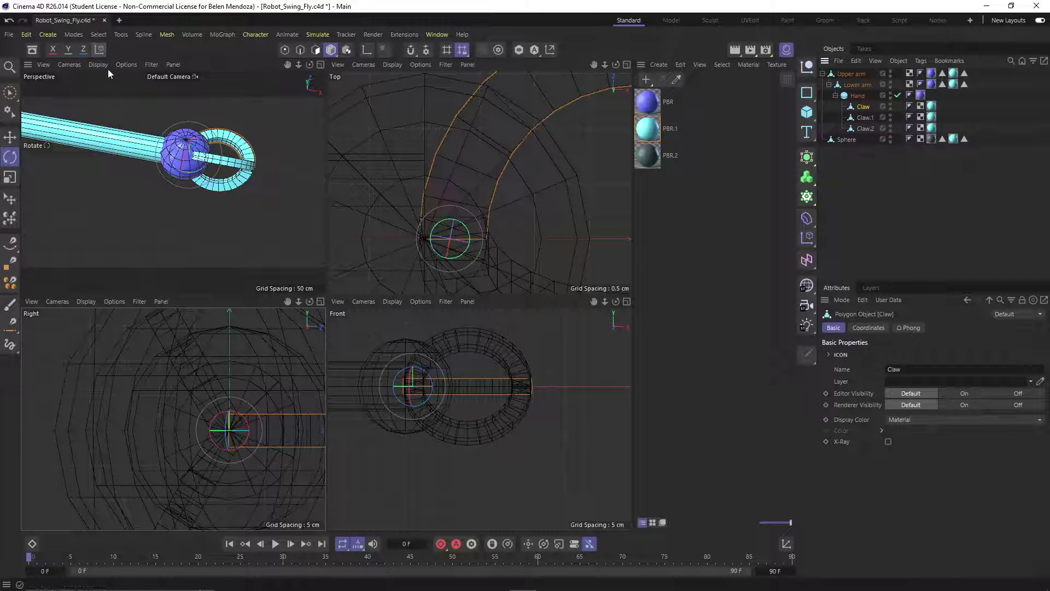
pyautogui.scroll(-3, 182, 212)
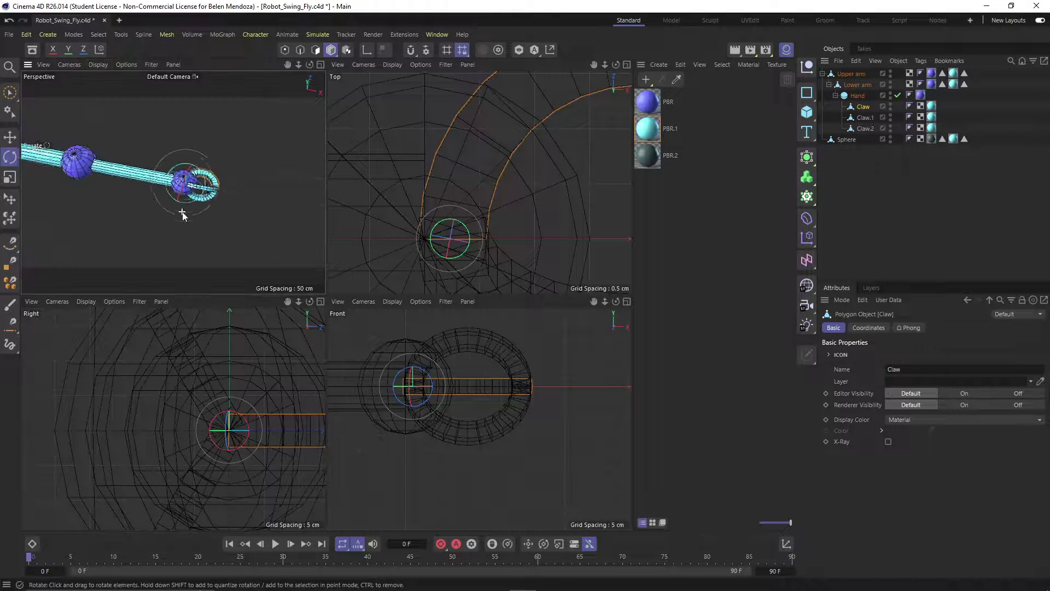
pyautogui.scroll(-2, 182, 212)
pyautogui.keyDown('alt'); pyautogui.moveTo(166, 213); pyautogui.dragTo(206, 206, button='middle'); pyautogui.keyUp('alt')
pyautogui.scroll(-3, 206, 206)
pyautogui.keyDown('alt'); pyautogui.moveTo(206, 206); pyautogui.dragTo(214, 184); pyautogui.keyUp('alt')
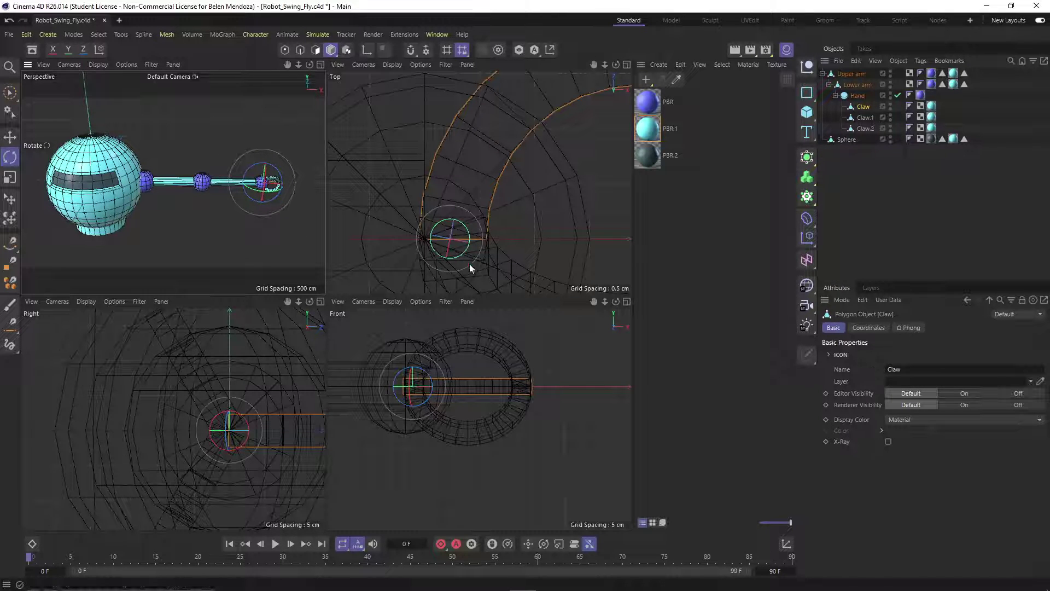
pyautogui.click(500, 264)
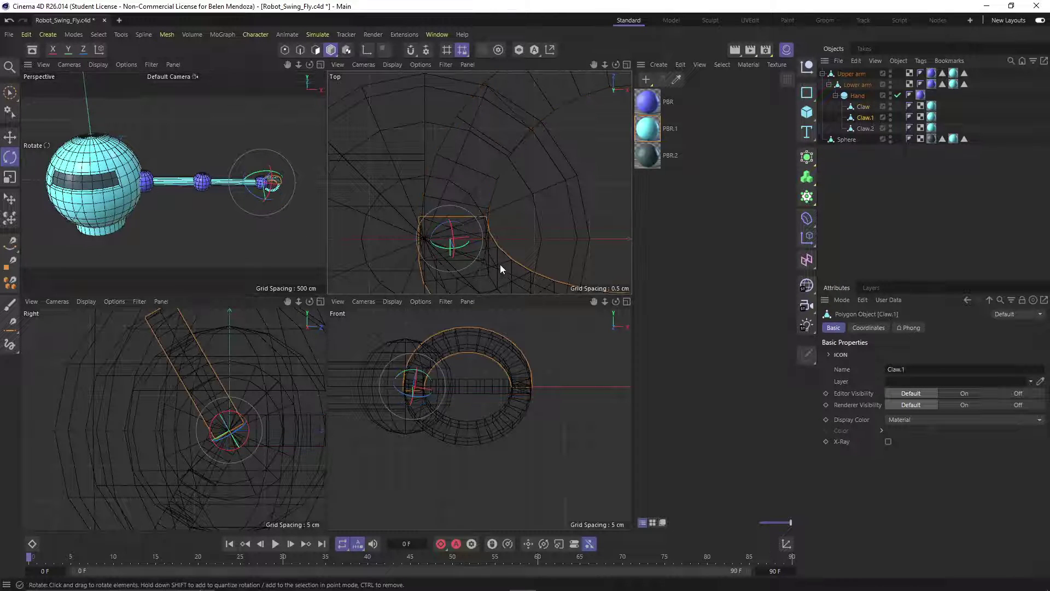
pyautogui.click(195, 467)
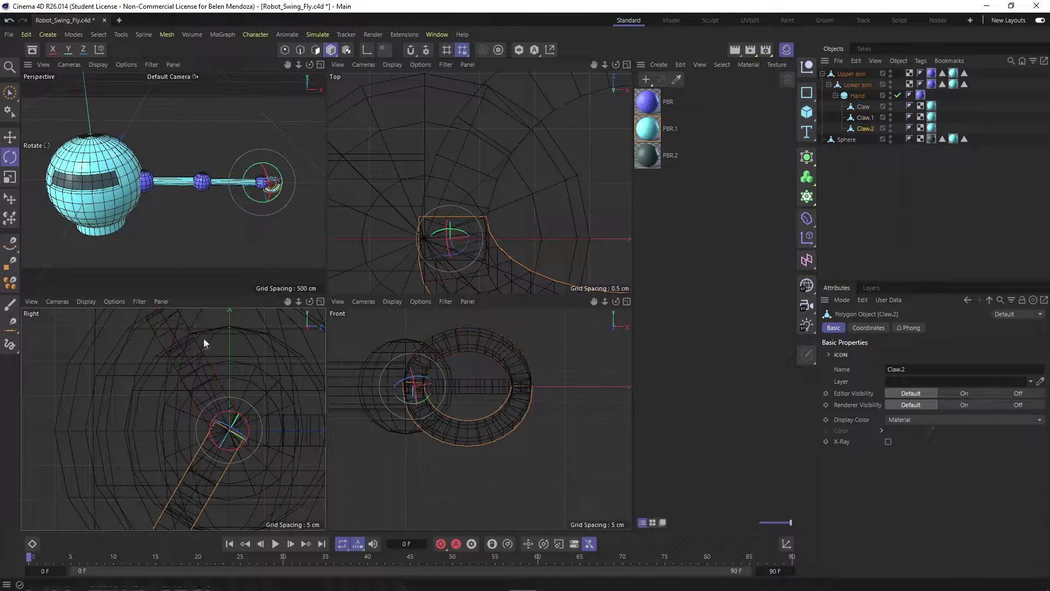
pyautogui.scroll(-3, 125, 187)
pyautogui.keyDown('alt'); pyautogui.moveTo(124, 184); pyautogui.dragTo(174, 225, button='middle'); pyautogui.keyUp('alt')
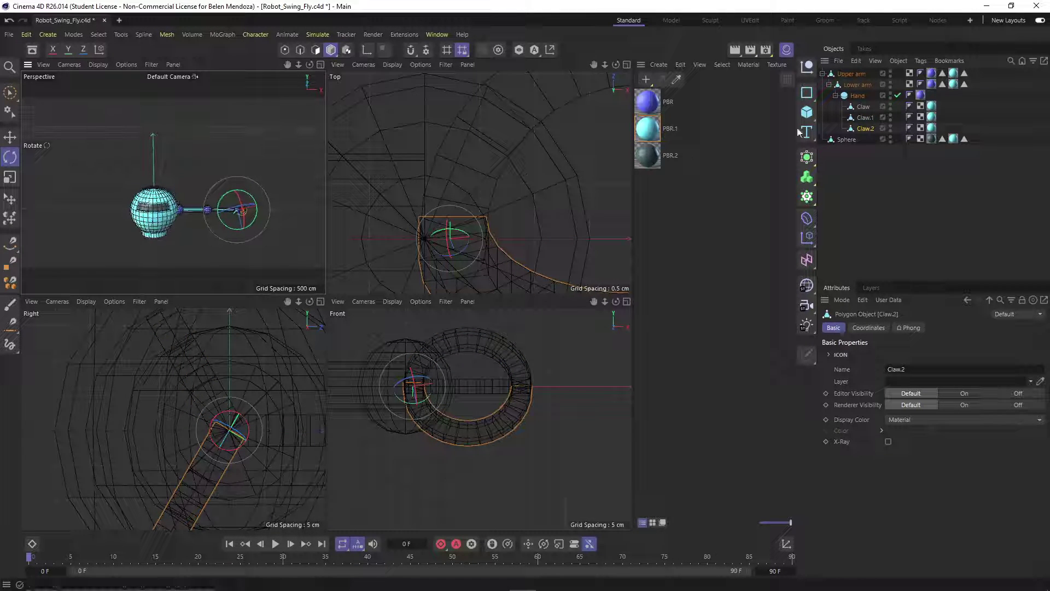
# - Duplicate the Upper arm hierarchy rotated by 180° in the Front view and reset the copy's bank rotation to 0°
pyautogui.click(851, 74)
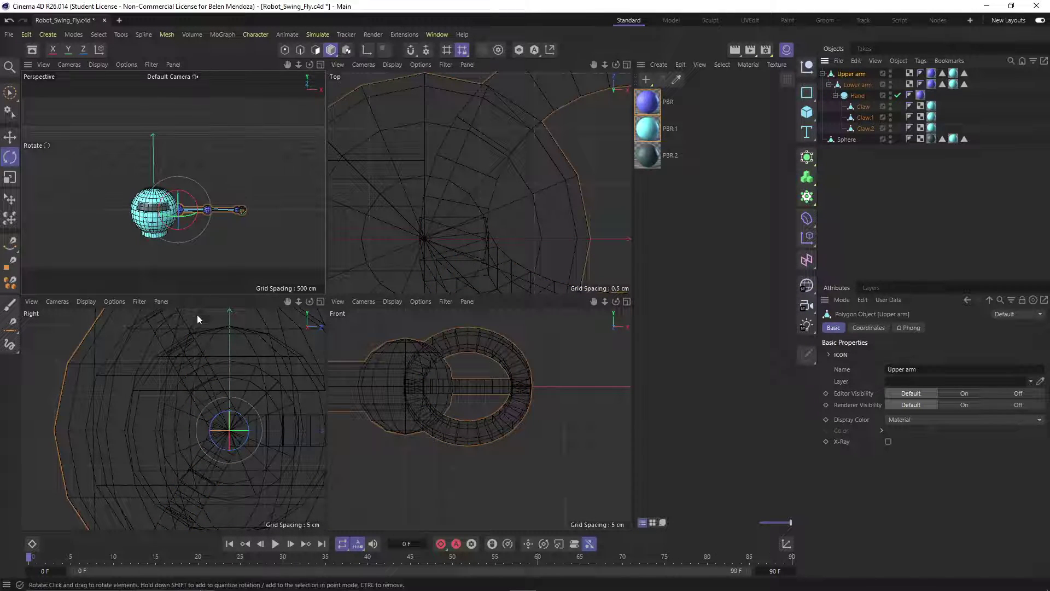
pyautogui.scroll(-8, 415, 421)
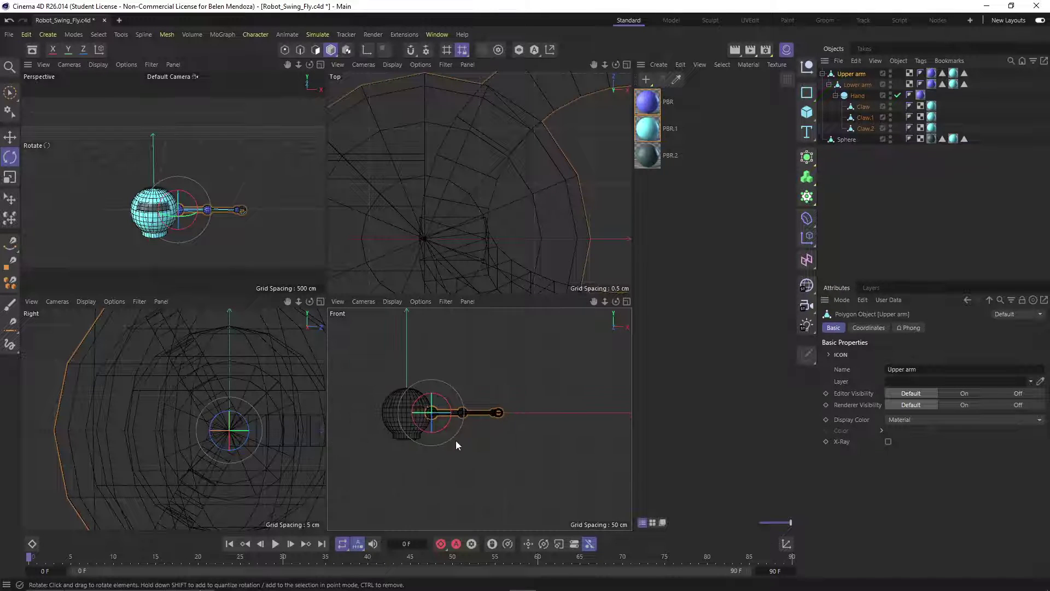
pyautogui.scroll(3, 431, 413)
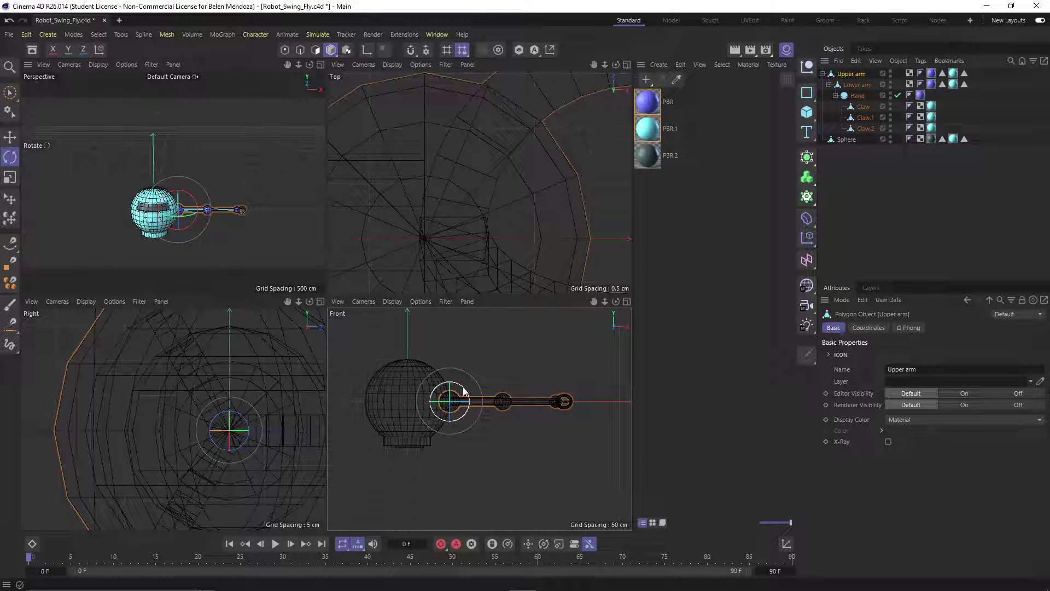
pyautogui.moveTo(463, 390); pyautogui.dragTo(397, 460)
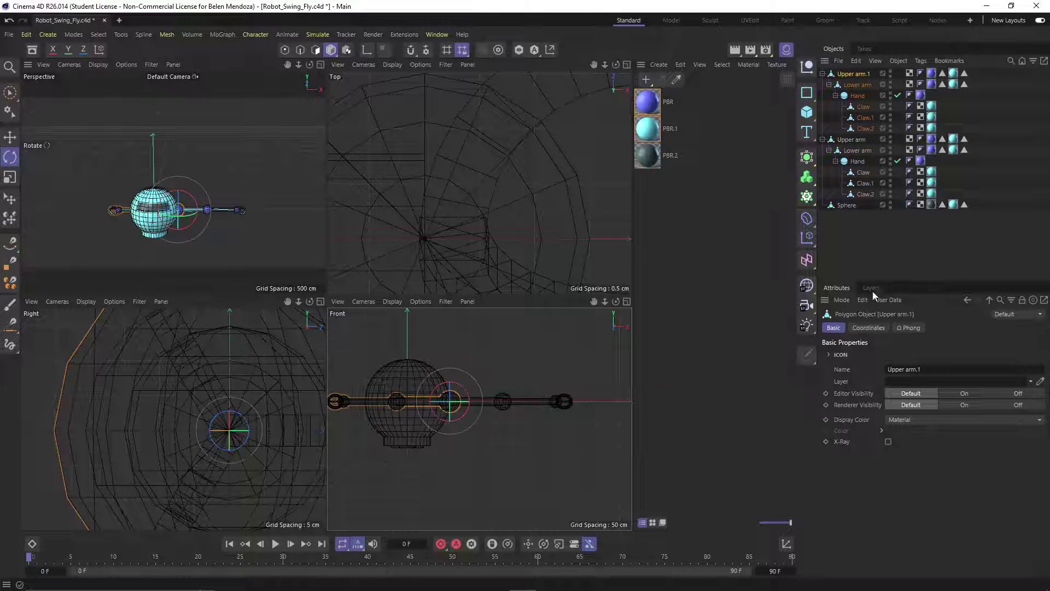
pyautogui.click(867, 328)
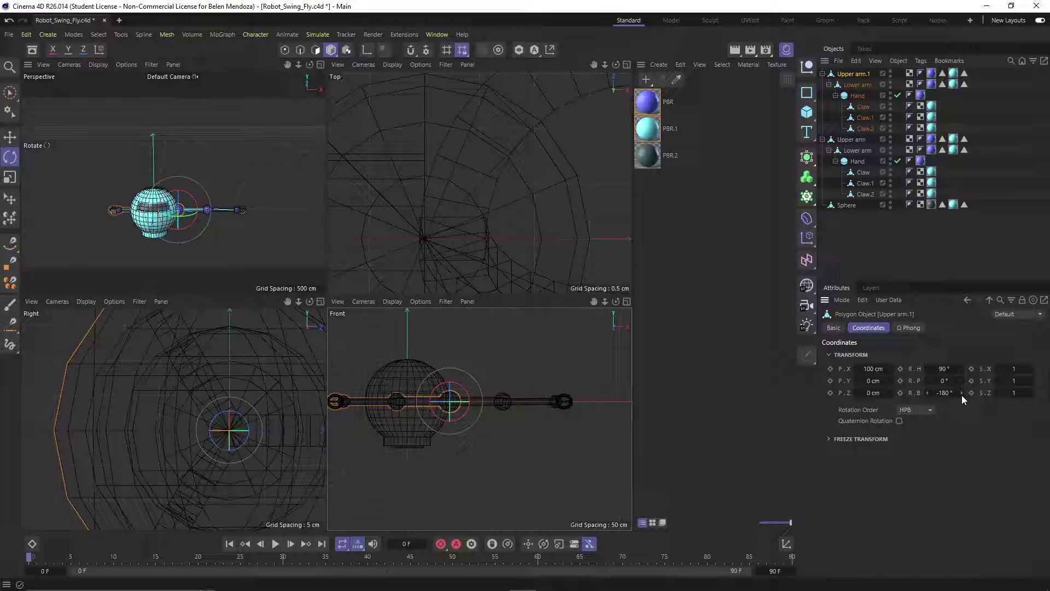
pyautogui.rightClick(961, 395)
# - Move the copied arm to X -100 cm on the opposite side of the body sphere with snapping, and turn snapping off
pyautogui.press('e')
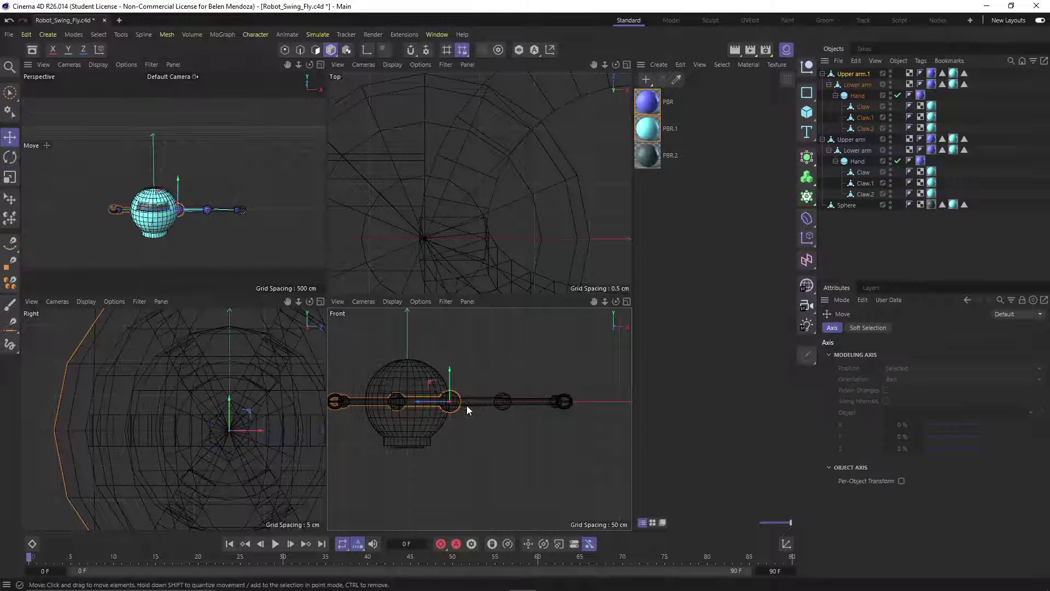
pyautogui.moveTo(425, 403); pyautogui.dragTo(338, 408)
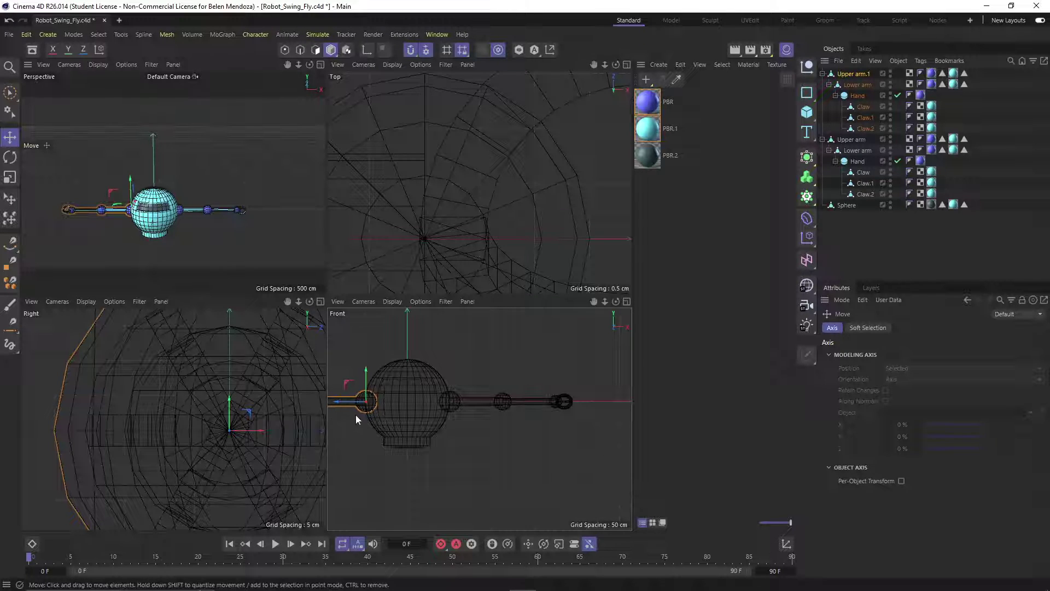
pyautogui.scroll(3, 355, 415)
pyautogui.moveTo(353, 391); pyautogui.dragTo(356, 391)
pyautogui.scroll(5, 370, 395)
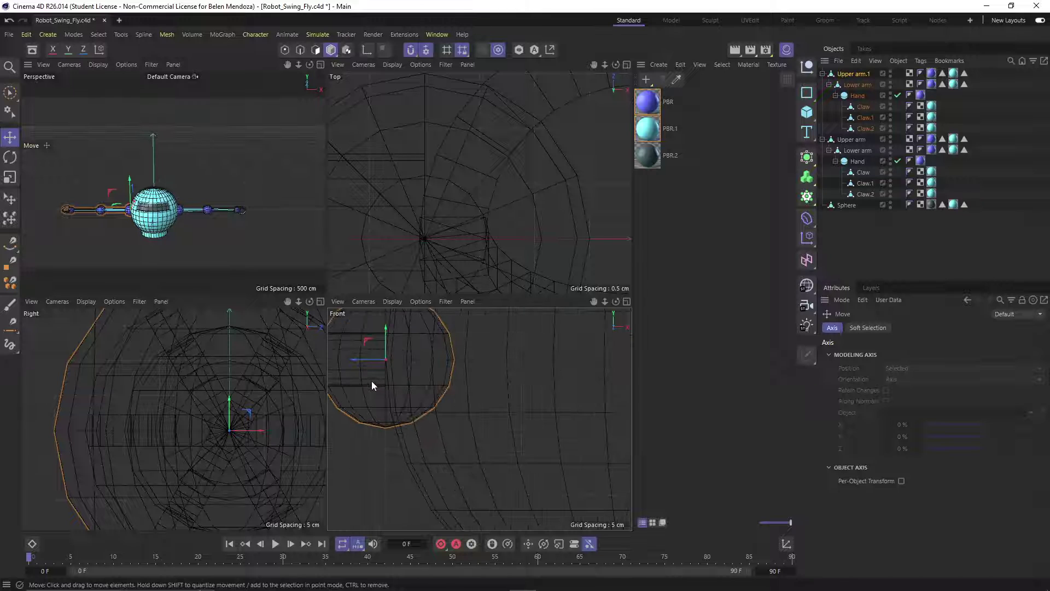
pyautogui.scroll(-4, 372, 380)
pyautogui.hotkey('shift', 's')
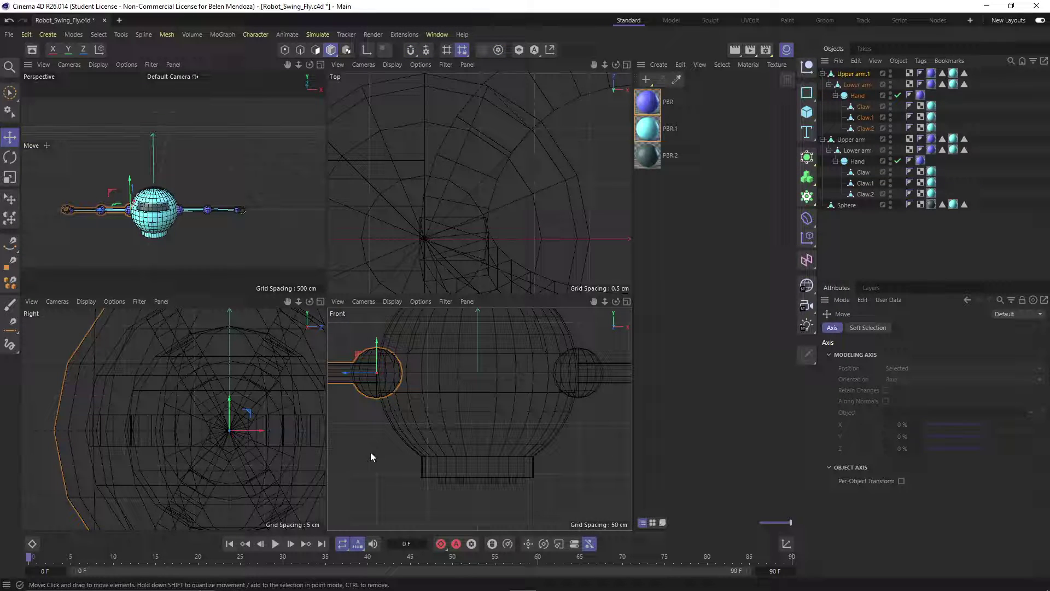
# - Maximize the Perspective view, frame the whole robot from the front and clear the selection
pyautogui.middleClick(189, 258)
pyautogui.scroll(2, 289, 388)
pyautogui.keyDown('alt'); pyautogui.moveTo(292, 403); pyautogui.dragTo(327, 402); pyautogui.keyUp('alt')
pyautogui.keyDown('alt'); pyautogui.moveTo(327, 402); pyautogui.dragTo(334, 369, button='middle'); pyautogui.keyUp('alt')
pyautogui.click(862, 250)
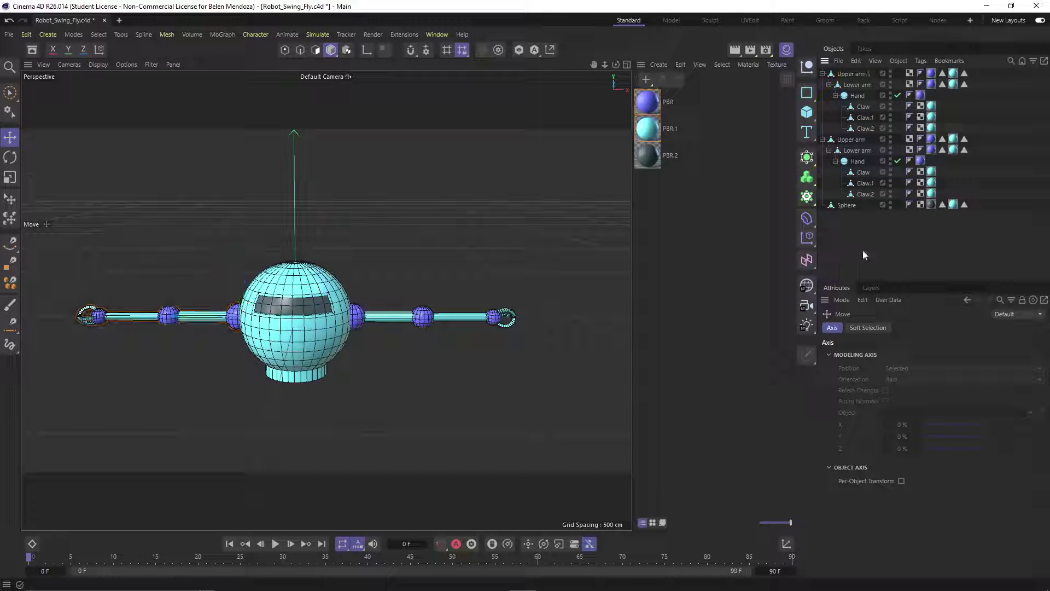
# - Rename the copied Upper arm.1 object as R Upper arm, keeping both arm hierarchies expanded
pyautogui.click(823, 74)
pyautogui.click(825, 86)
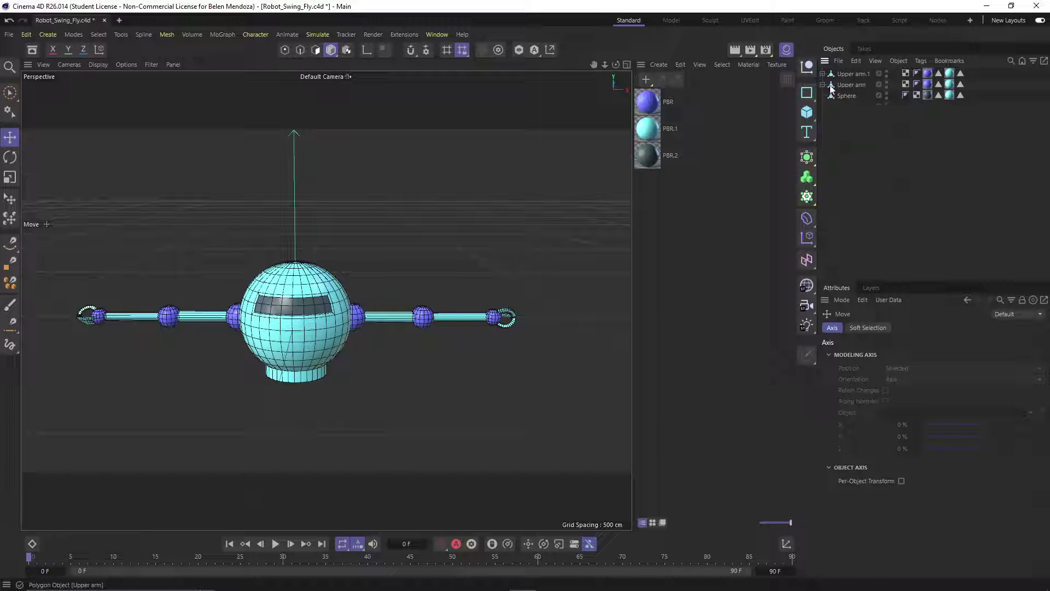
pyautogui.click(823, 73)
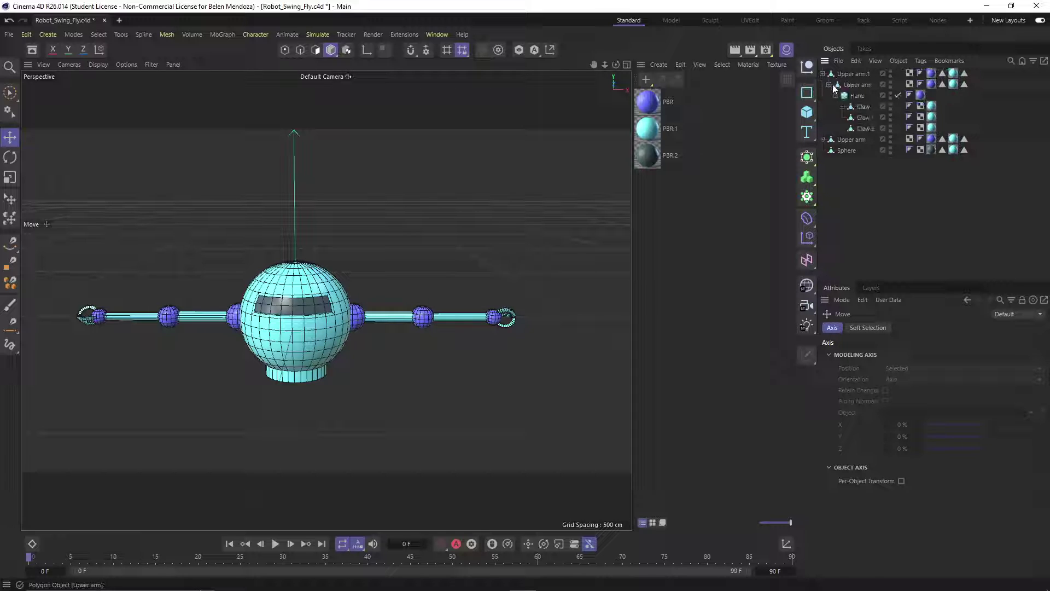
pyautogui.click(823, 140)
pyautogui.doubleClick(854, 74)
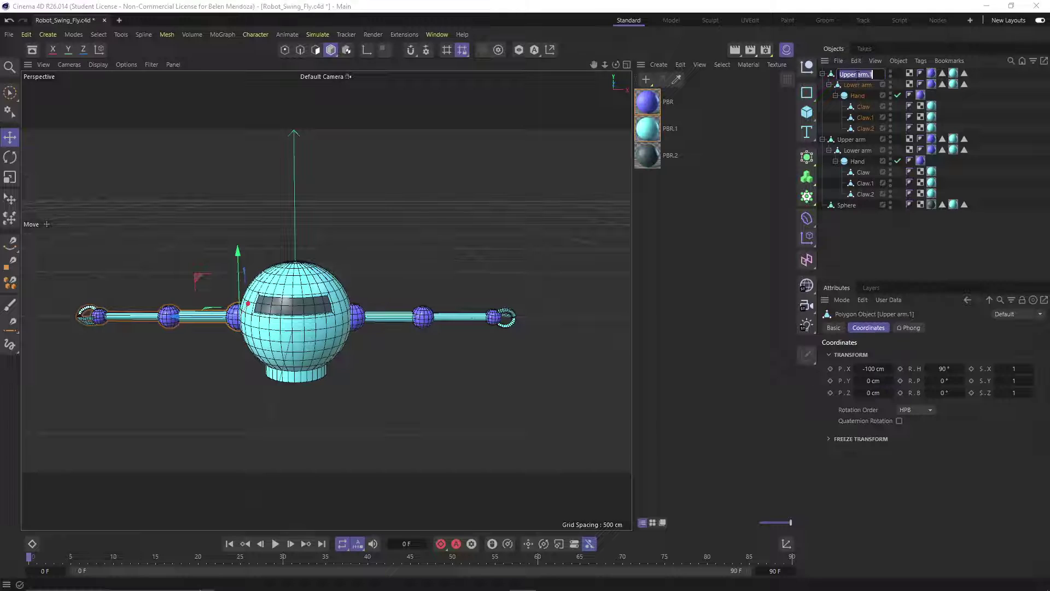
pyautogui.press('End')
pyautogui.press('BackSpace')
pyautogui.press('BackSpace')
pyautogui.write('R')
# - Rename the lower arm and hand beneath R Upper arm as R Lower arm and R Hand
pyautogui.press('Tab')
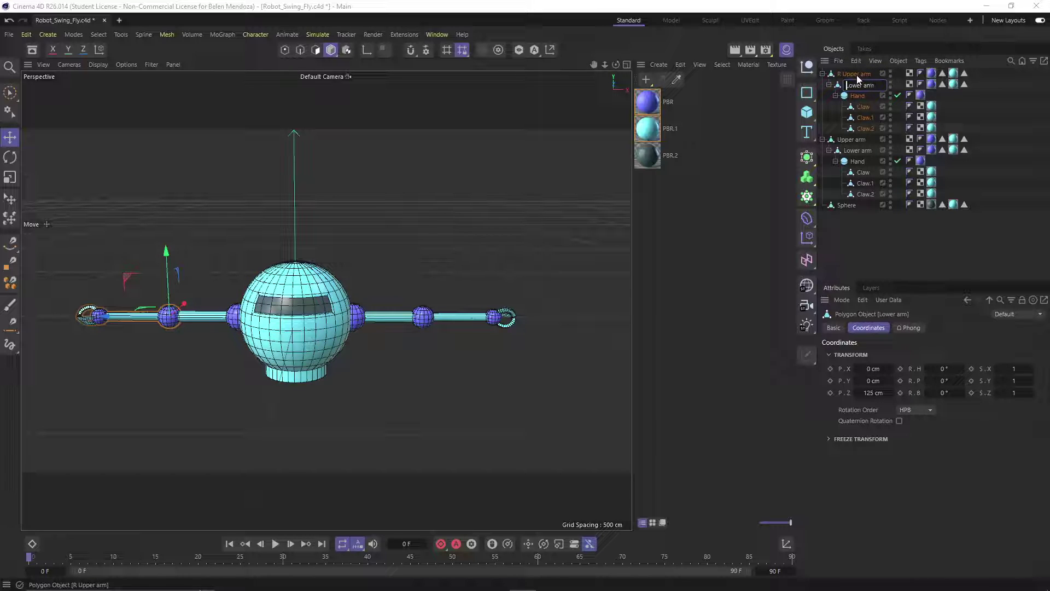
pyautogui.write('R')
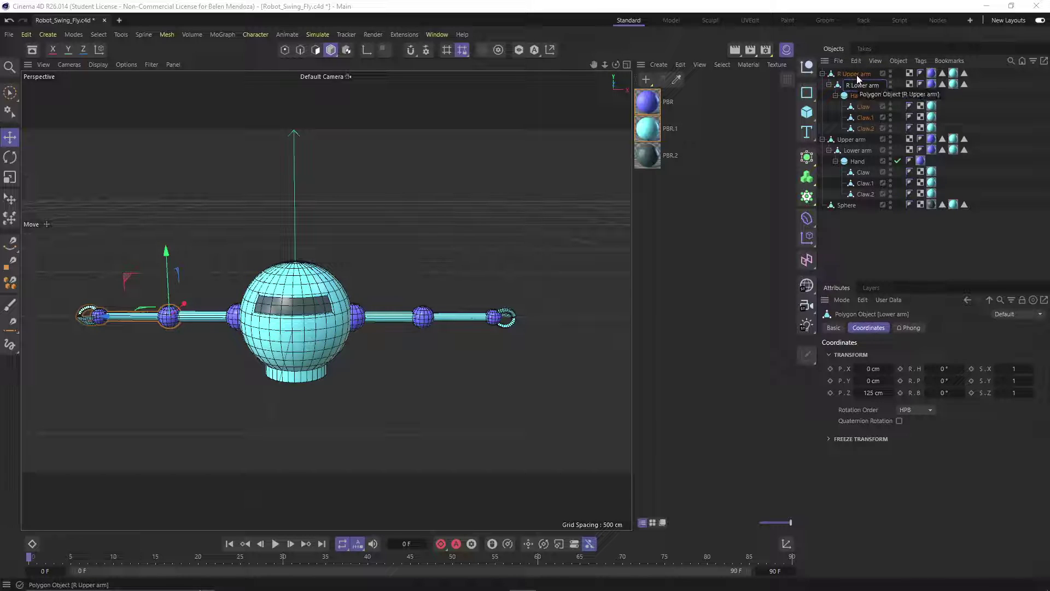
pyautogui.press('Tab')
pyautogui.press('Home')
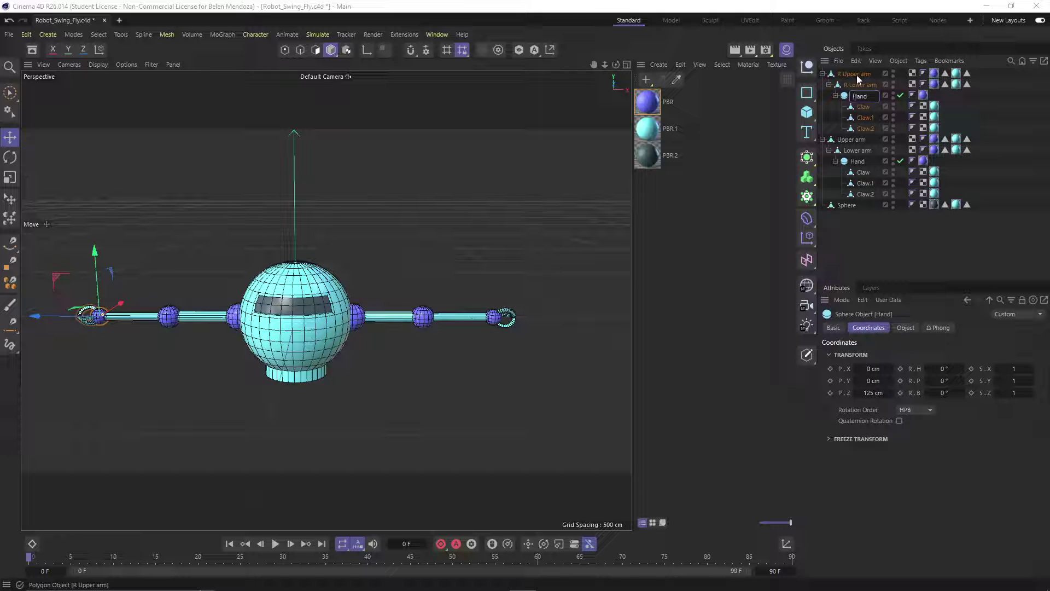
pyautogui.write('R')
pyautogui.press('Tab')
pyautogui.press('Tab')
pyautogui.press('Tab')
pyautogui.press('Tab')
# - Rename the original arm's upper arm, lower arm and hand as L Upper arm, L Lower arm and L Hand
pyautogui.press('Left')
pyautogui.press('Left')
pyautogui.press('Left')
pyautogui.press('Left')
pyautogui.press('Left')
pyautogui.press('Left')
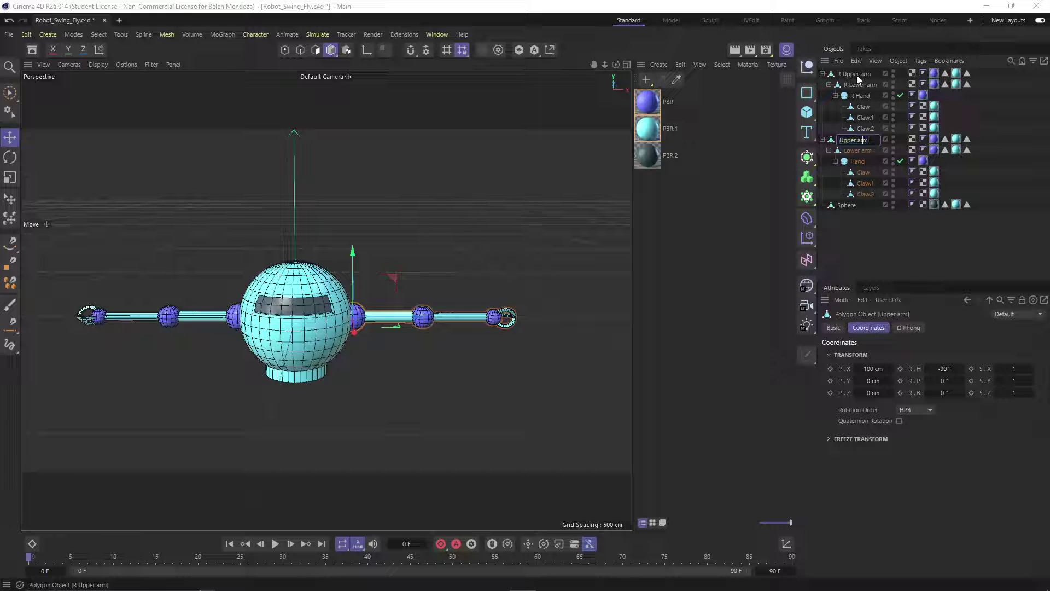
pyautogui.write('L')
pyautogui.press('Tab')
pyautogui.hotkey('shift', 'Tab')
pyautogui.press('Tab')
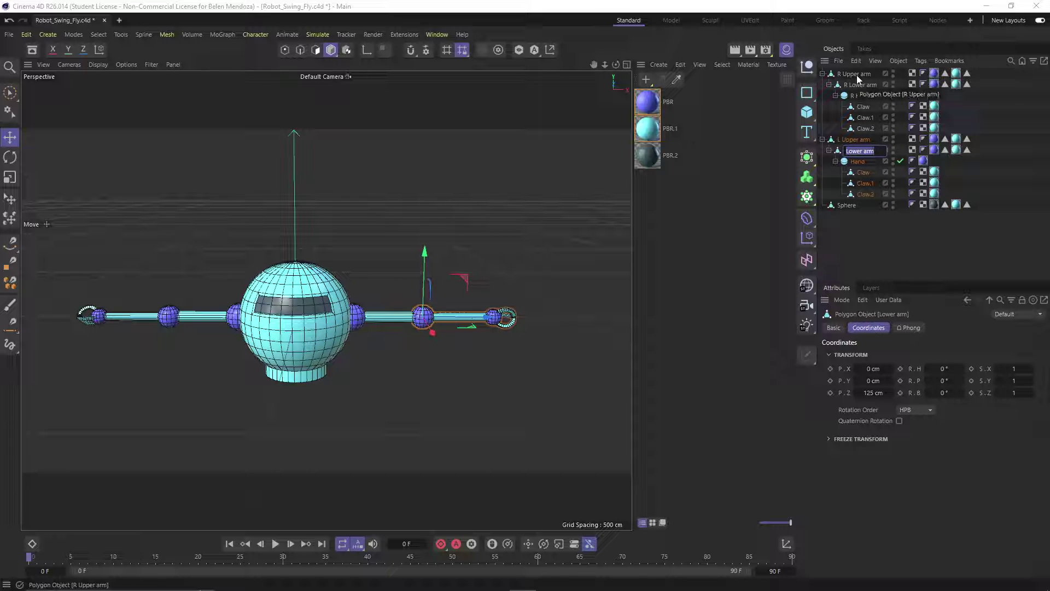
pyautogui.write('L')
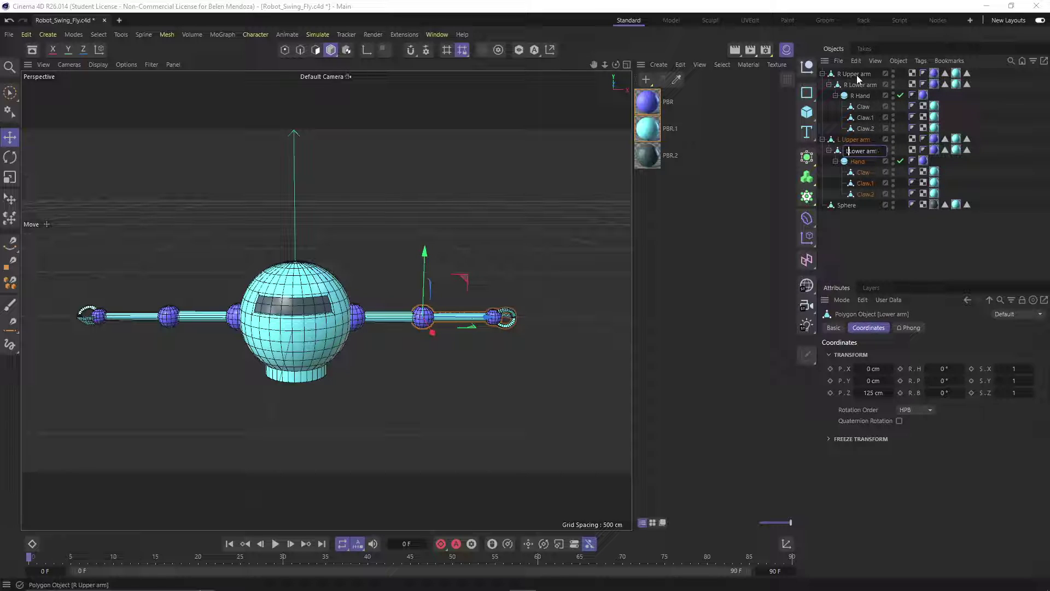
pyautogui.press('Tab')
pyautogui.press('Home')
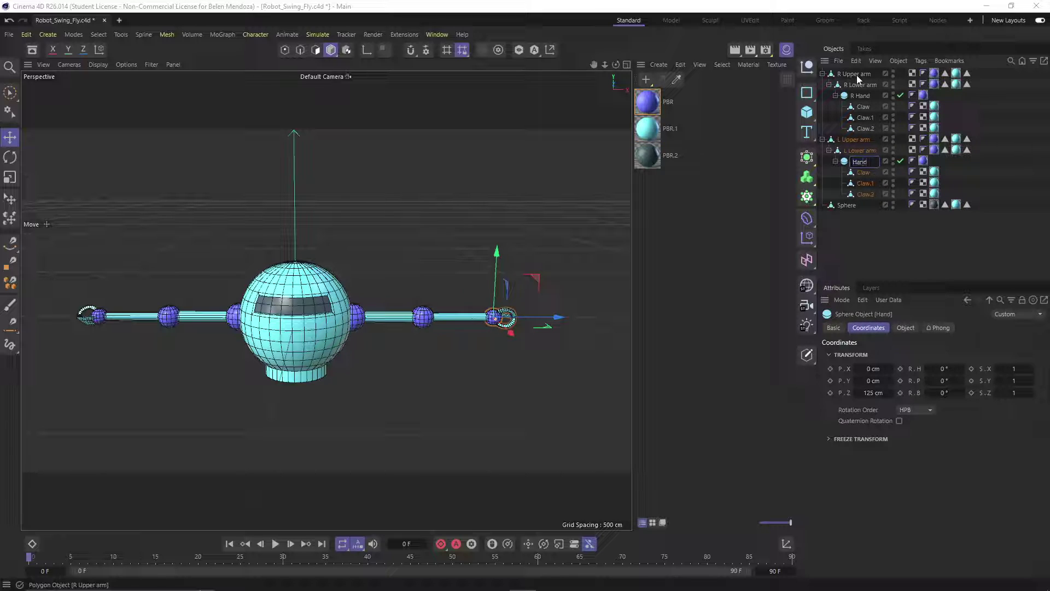
pyautogui.write('L')
pyautogui.press('Return')
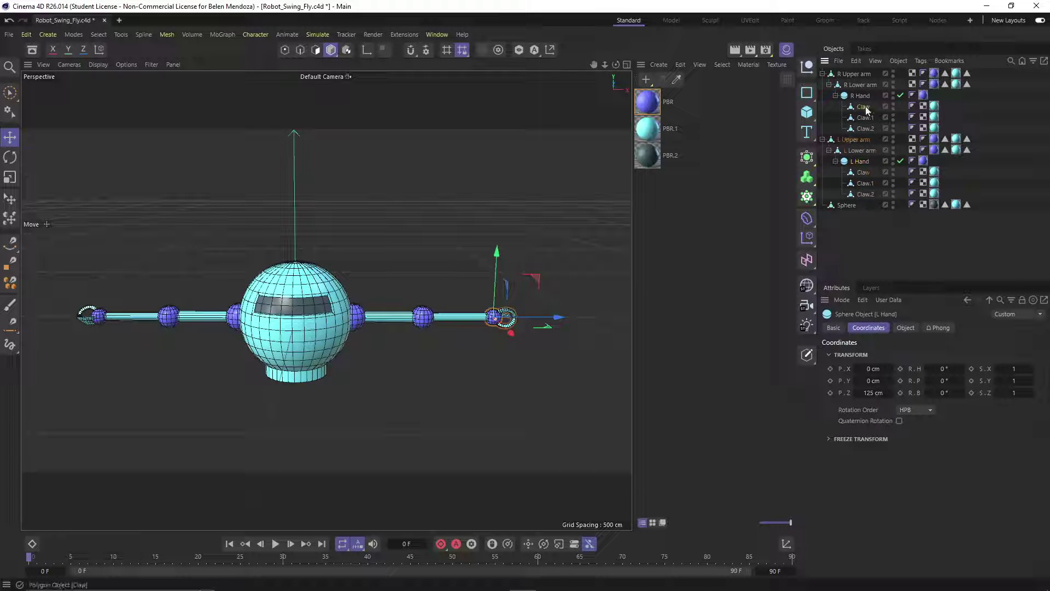
# - Group the three claws under R Hand into a null and collapse the group
pyautogui.click(863, 106)
pyautogui.keyDown('shift'); pyautogui.click(865, 128); pyautogui.keyUp('shift')
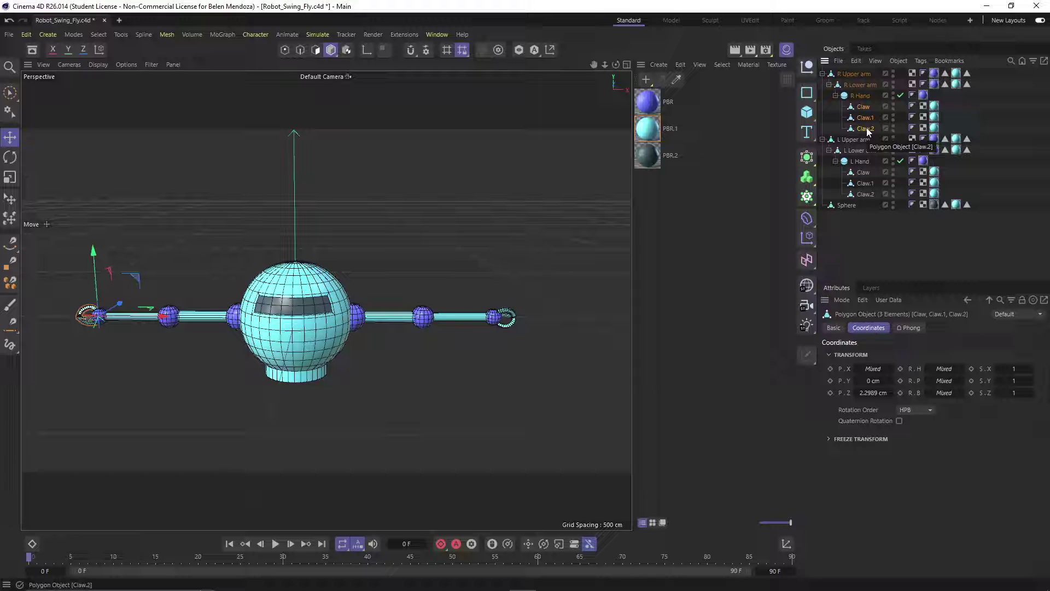
pyautogui.hotkey('alt', 'g')
pyautogui.click(841, 106)
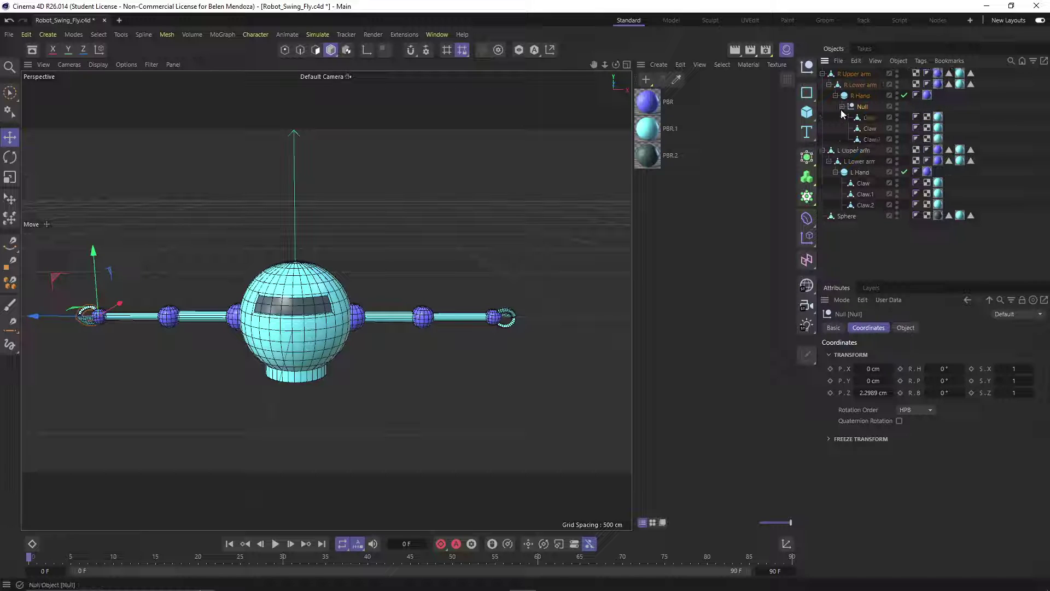
pyautogui.click(841, 106)
# - Rename the null holding the right hand's claws as R claws
pyautogui.doubleClick(862, 106)
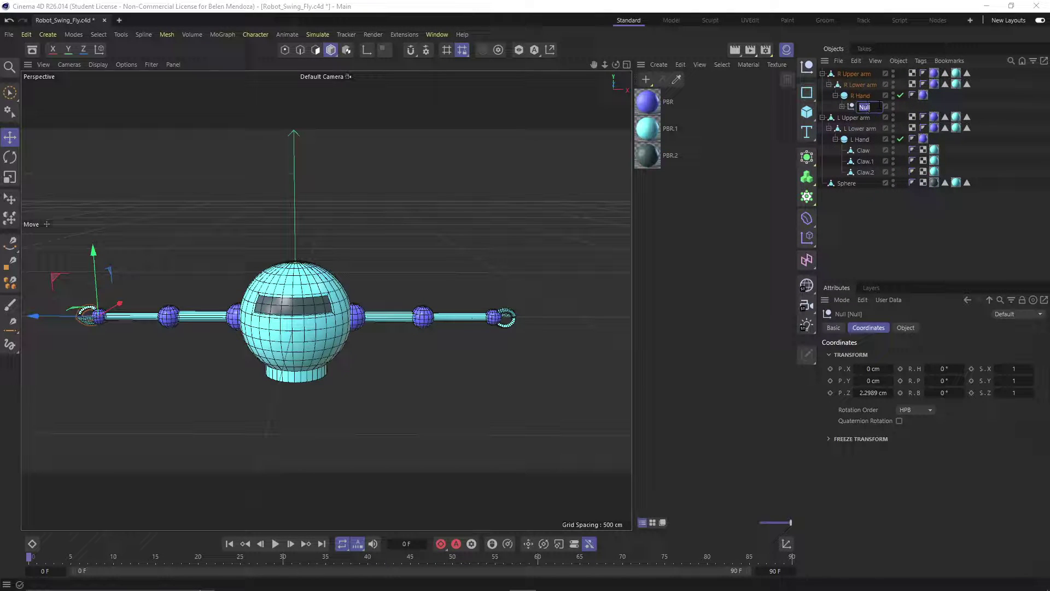
pyautogui.press('BackSpace')
pyautogui.write('R Claws')
pyautogui.press('Return')
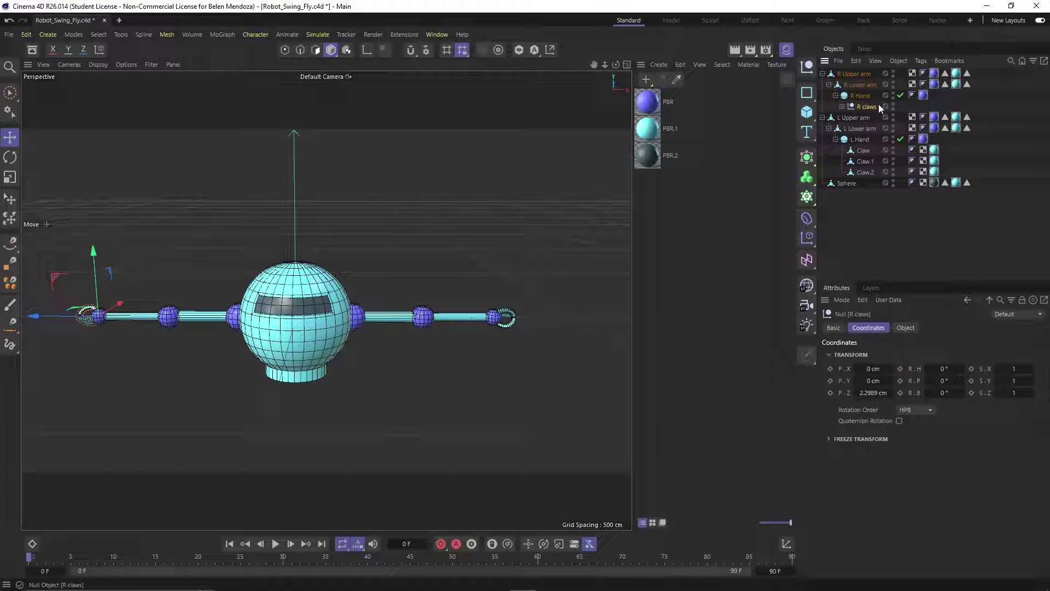
# - Group the three claws under L Hand into a null and rename the null L claws
pyautogui.click(863, 150)
pyautogui.keyDown('shift'); pyautogui.click(869, 174); pyautogui.keyUp('shift')
pyautogui.hotkey('alt', 'g')
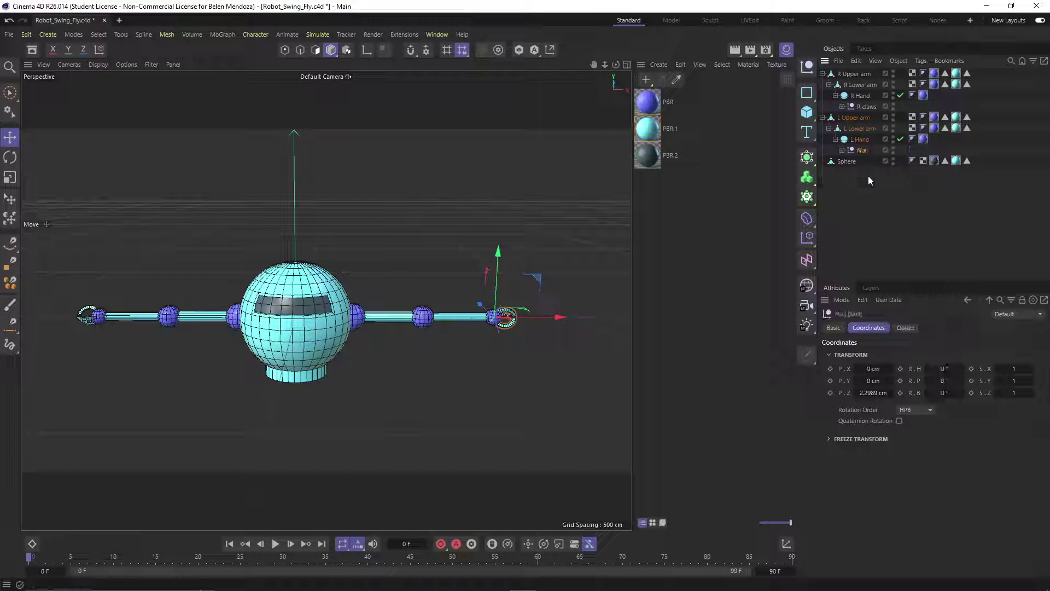
pyautogui.doubleClick(862, 151)
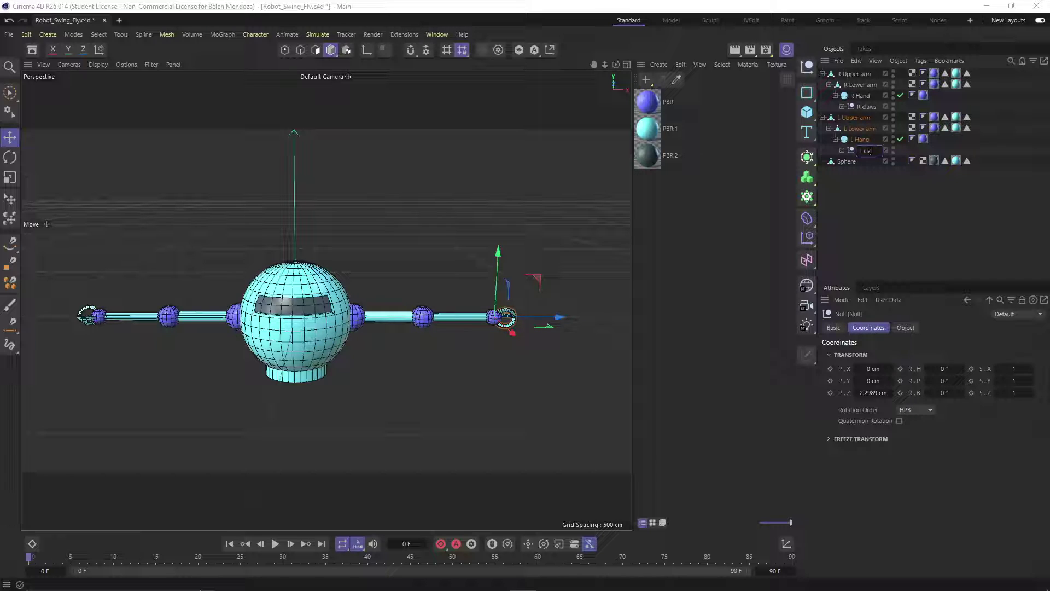
pyautogui.press('Return')
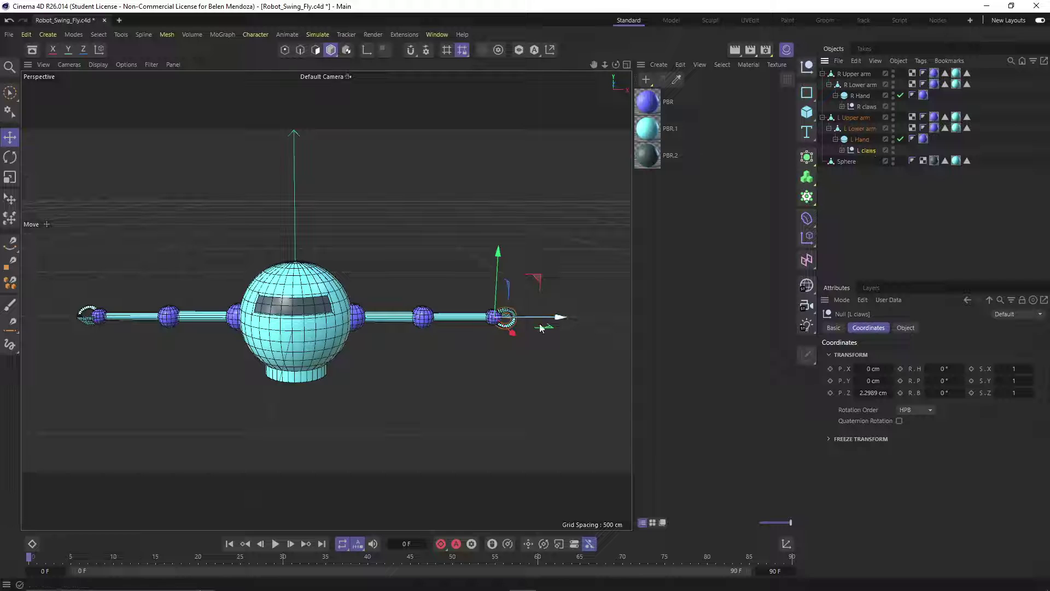
# - Examine the placement and symmetry of the right and left claws and arms in the top view
pyautogui.middleClick(493, 330)
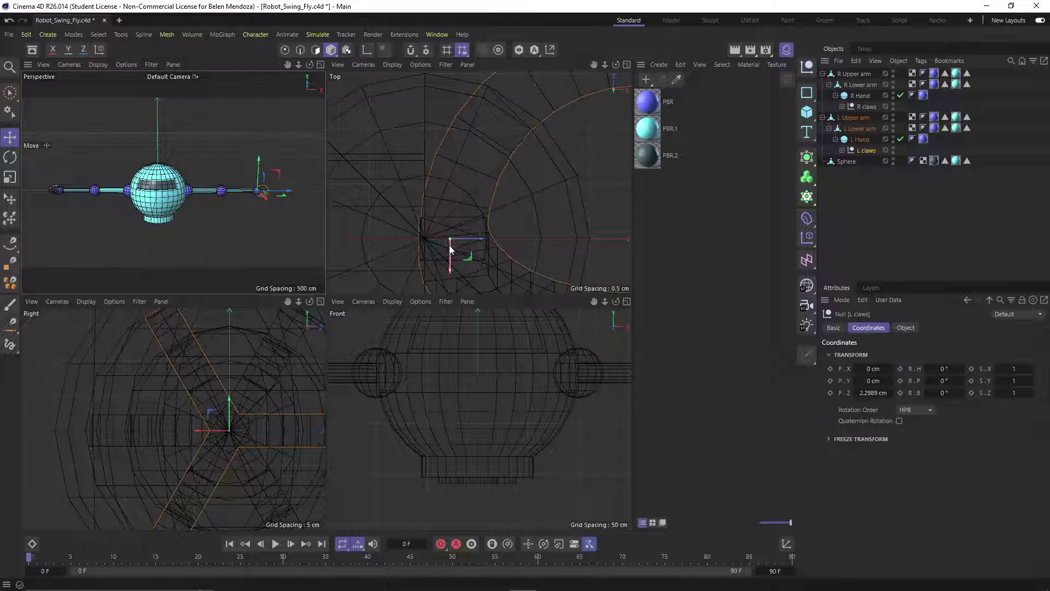
pyautogui.click(866, 107)
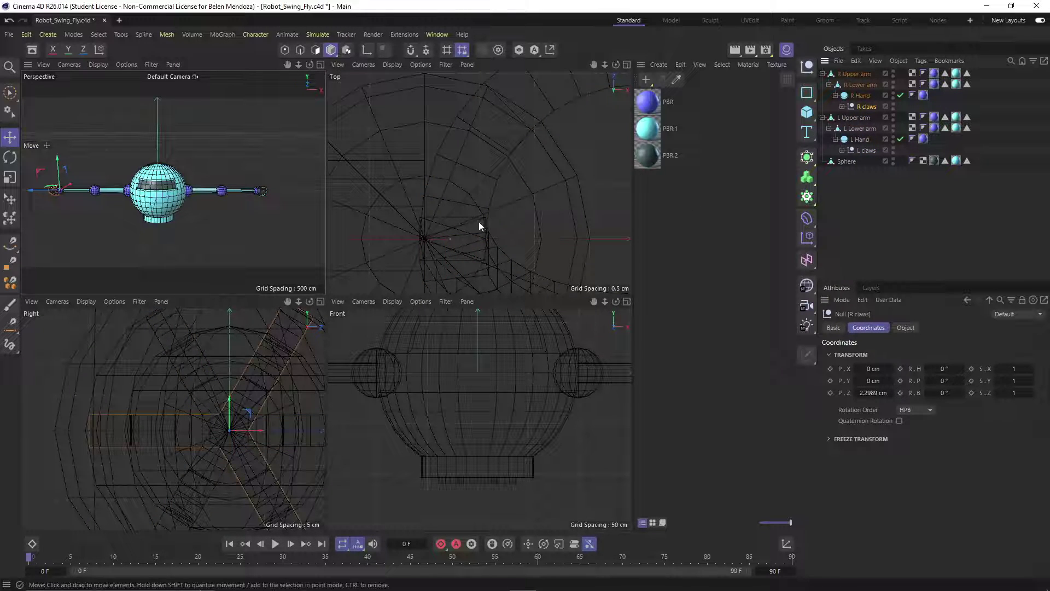
pyautogui.scroll(-5, 477, 222)
pyautogui.scroll(-6, 477, 224)
pyautogui.scroll(2, 417, 235)
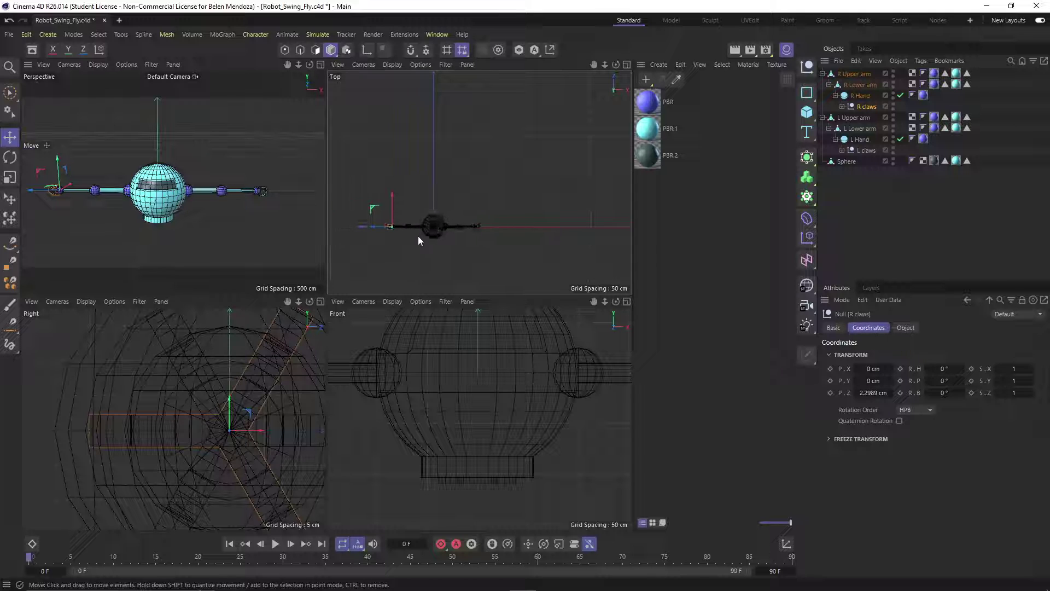
pyautogui.scroll(8, 407, 218)
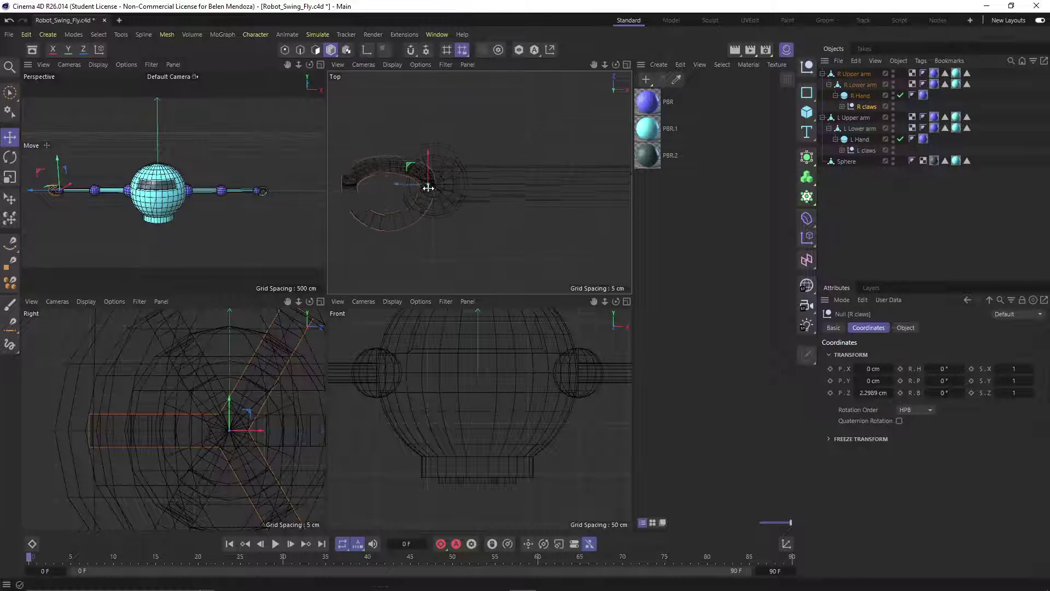
pyautogui.scroll(-6, 432, 197)
pyautogui.scroll(-1, 492, 205)
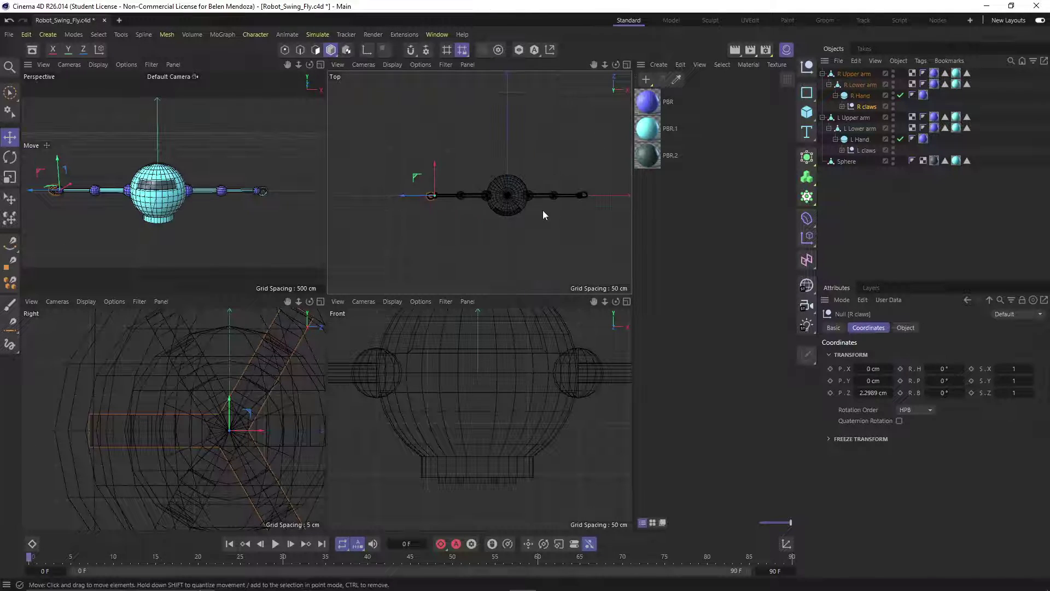
pyautogui.scroll(2, 584, 197)
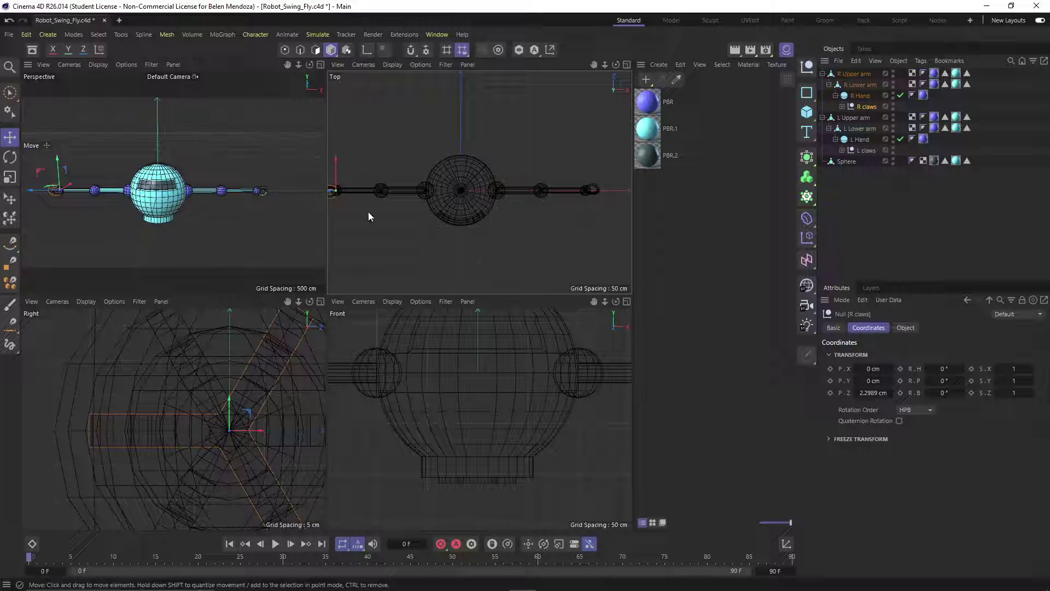
pyautogui.click(843, 150)
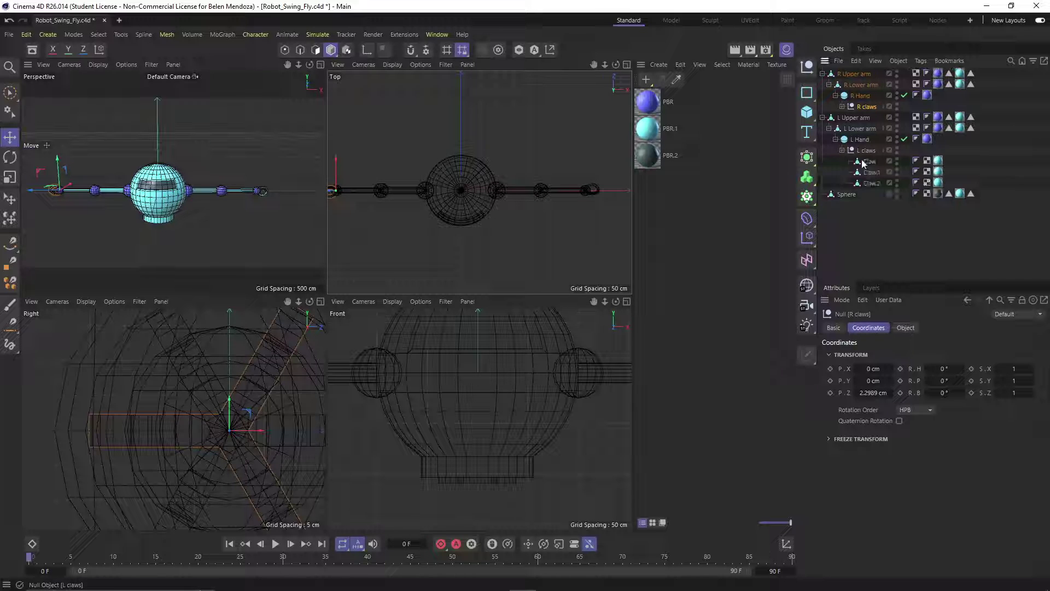
pyautogui.click(866, 161)
pyautogui.scroll(2, 588, 202)
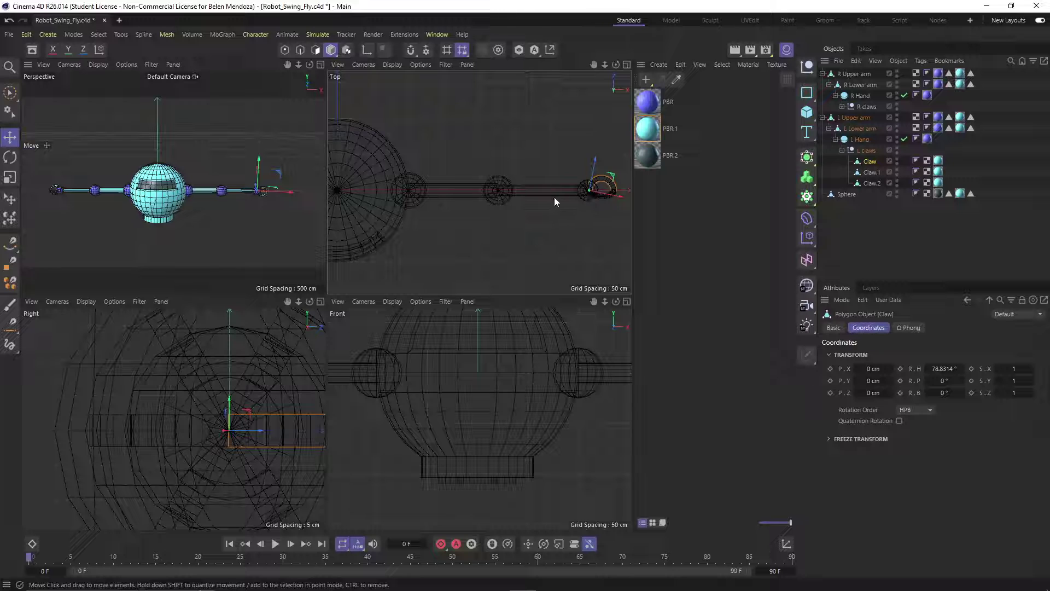
pyautogui.click(504, 224)
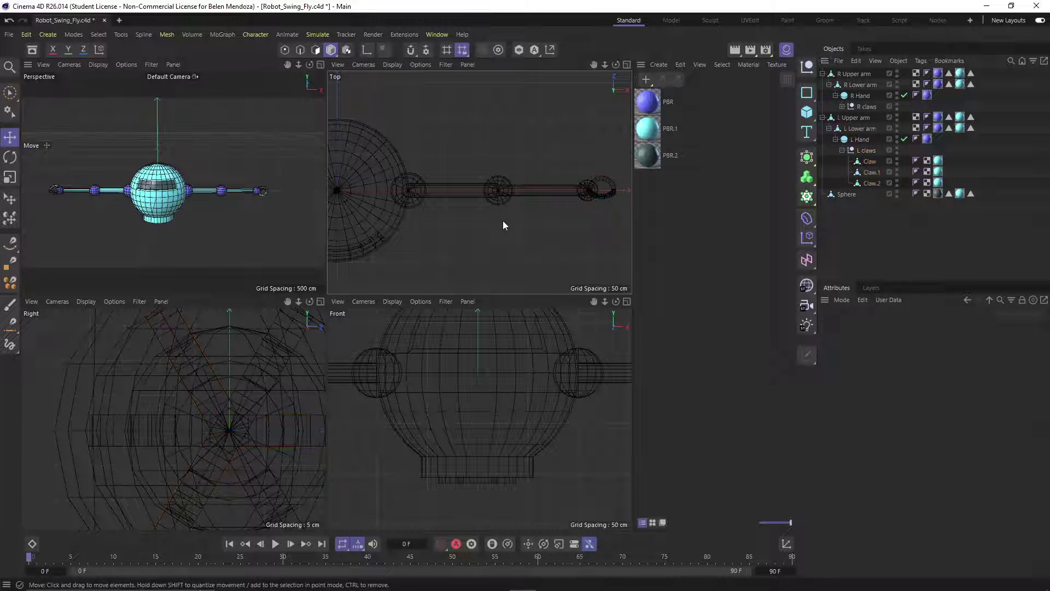
pyautogui.scroll(-5, 503, 221)
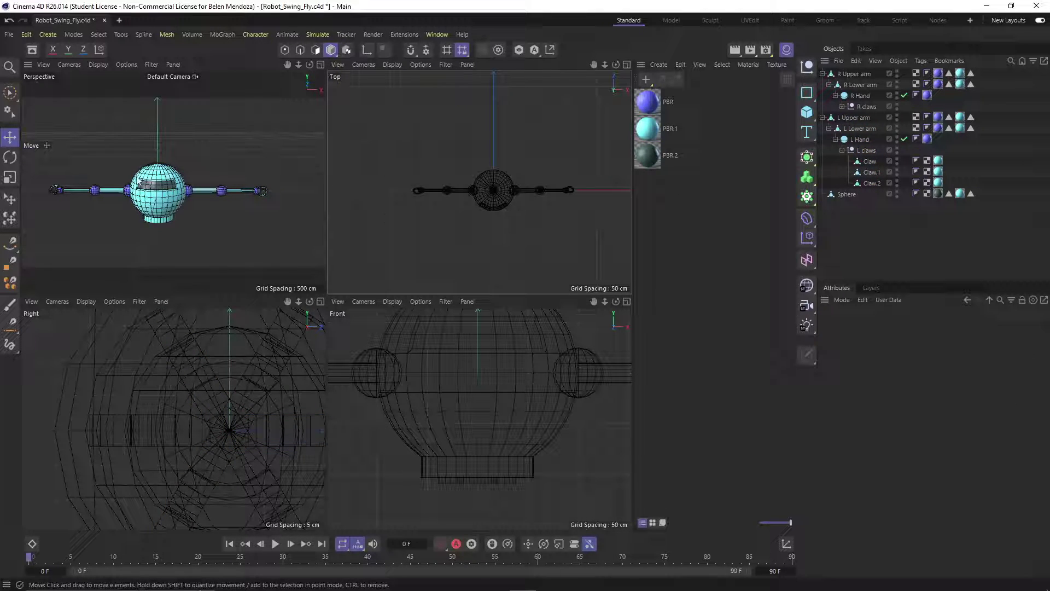
# - Scale the four points at the middle of the sphere's visor edges vertically inward so the visor narrows at its centre
pyautogui.middleClick(192, 164)
pyautogui.scroll(4, 161, 216)
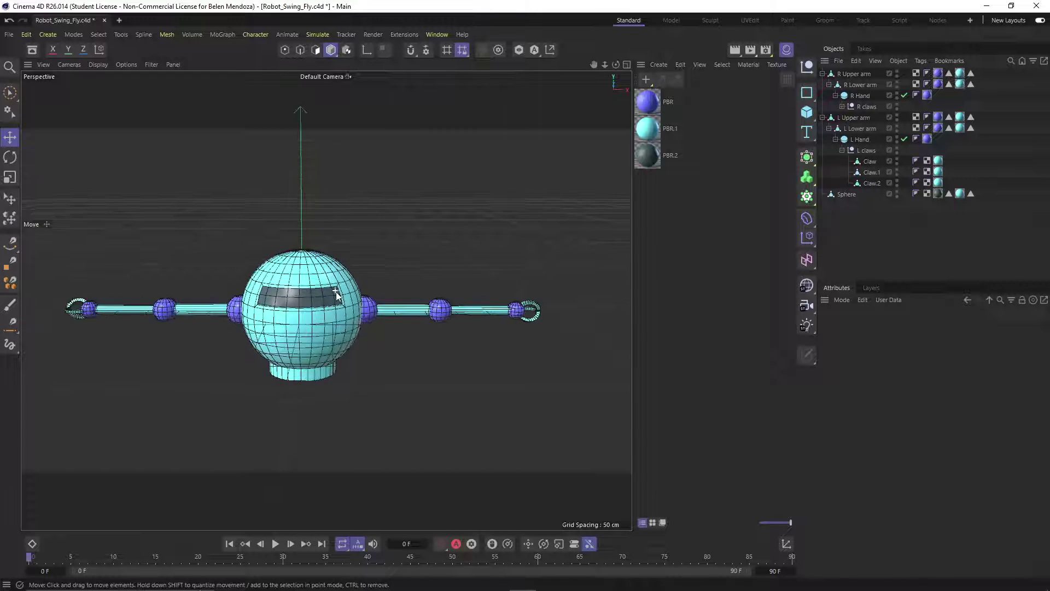
pyautogui.scroll(3, 234, 303)
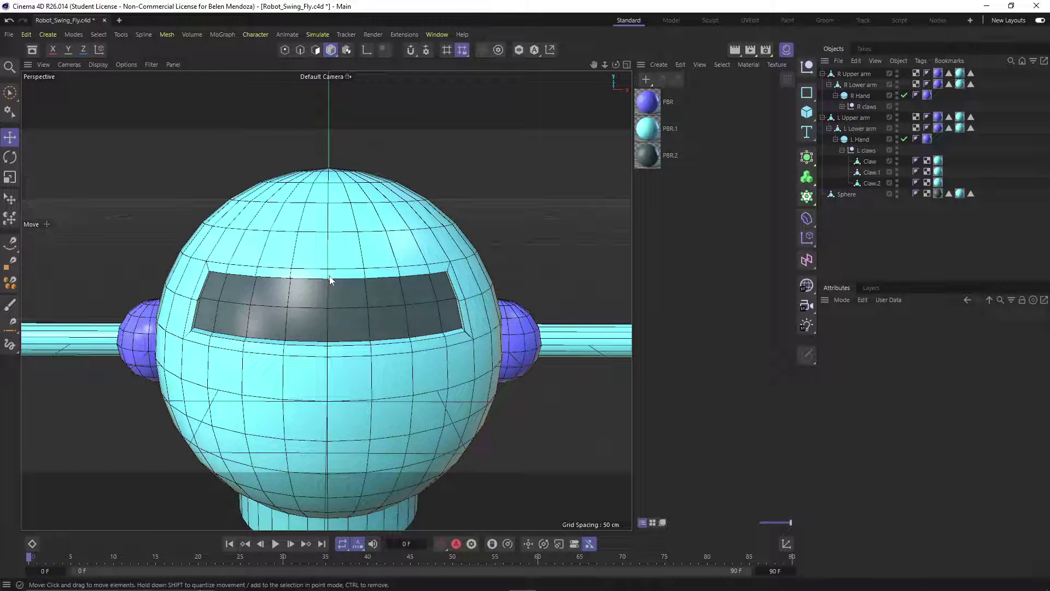
pyautogui.scroll(3, 322, 295)
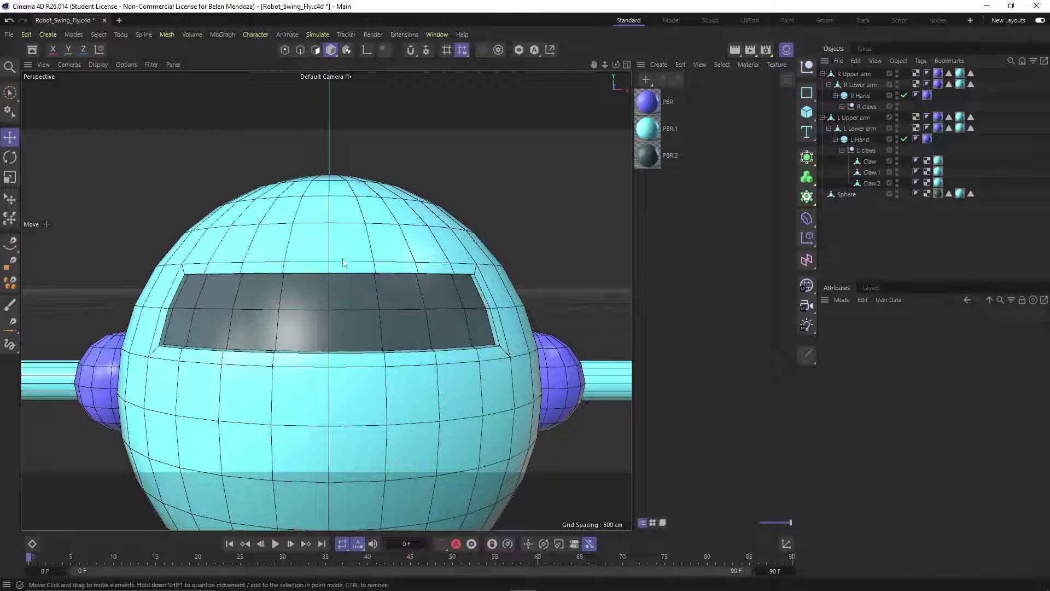
pyautogui.click(284, 49)
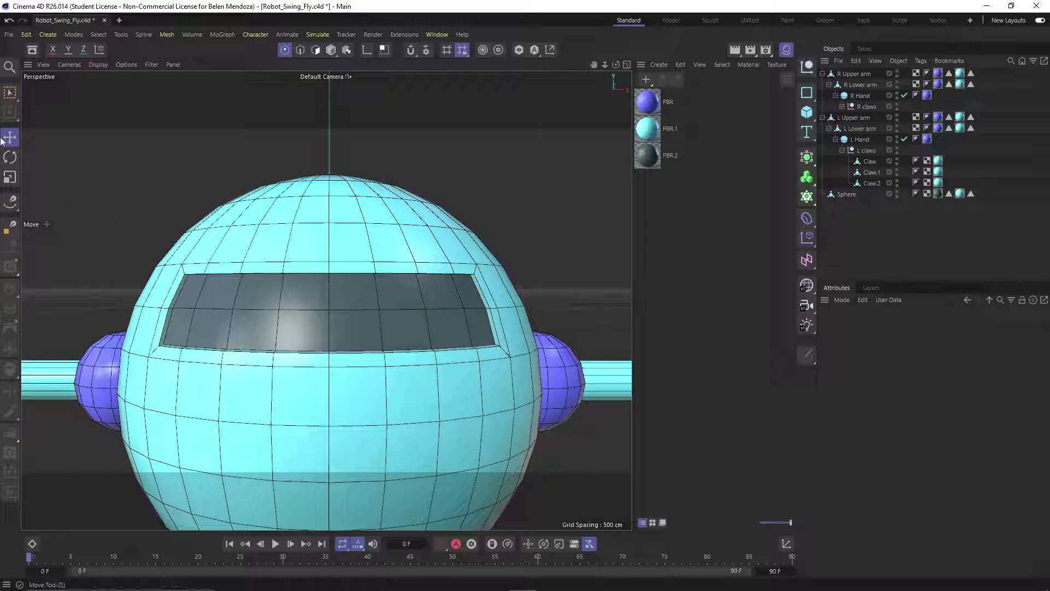
pyautogui.click(846, 194)
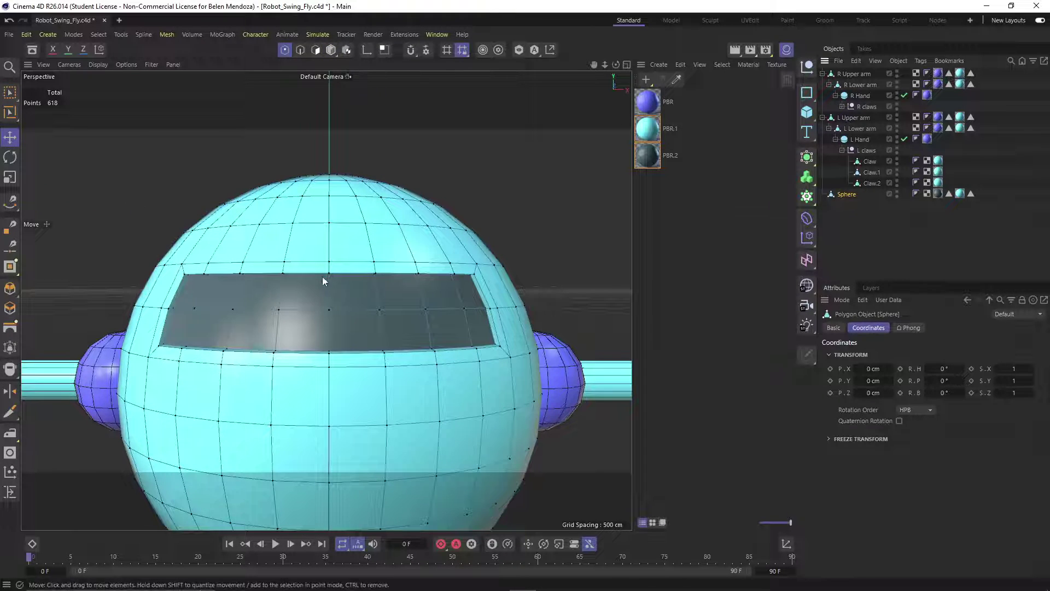
pyautogui.press('9')
pyautogui.scroll(-2, 328, 280)
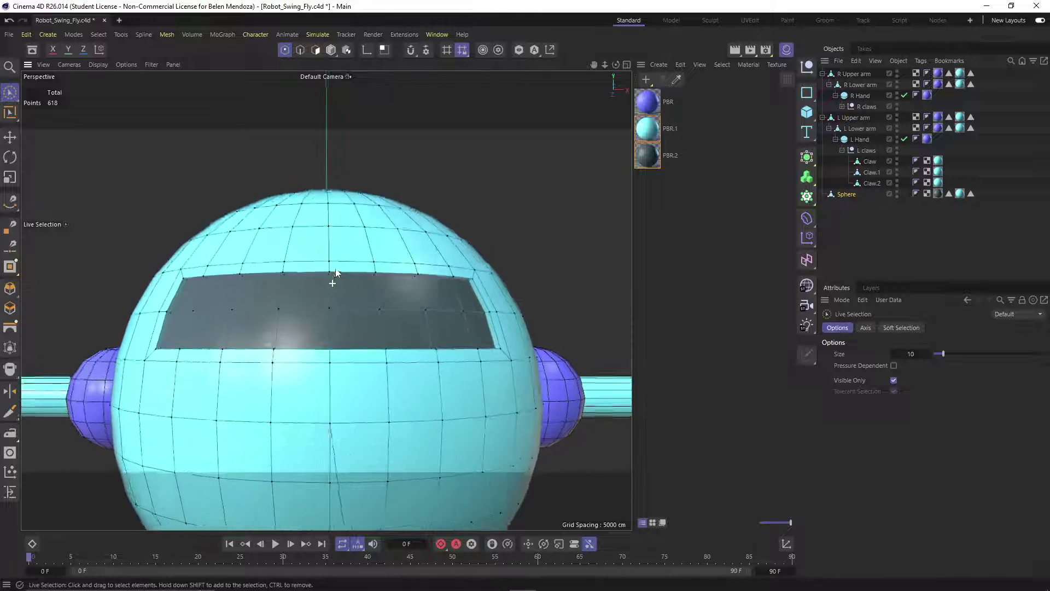
pyautogui.click(329, 274)
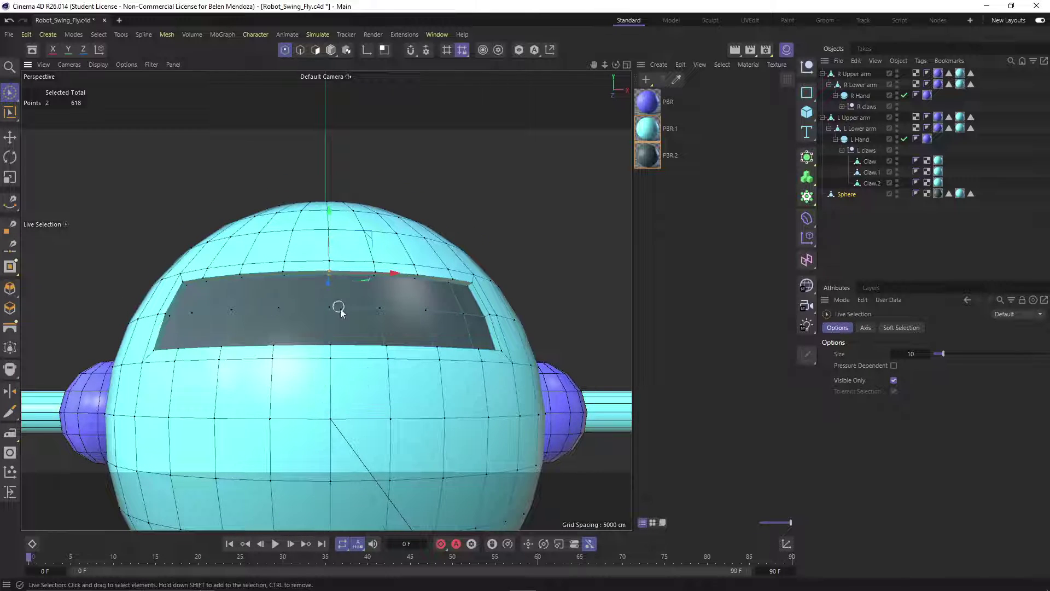
pyautogui.keyDown('alt'); pyautogui.moveTo(337, 307); pyautogui.dragTo(359, 331); pyautogui.keyUp('alt')
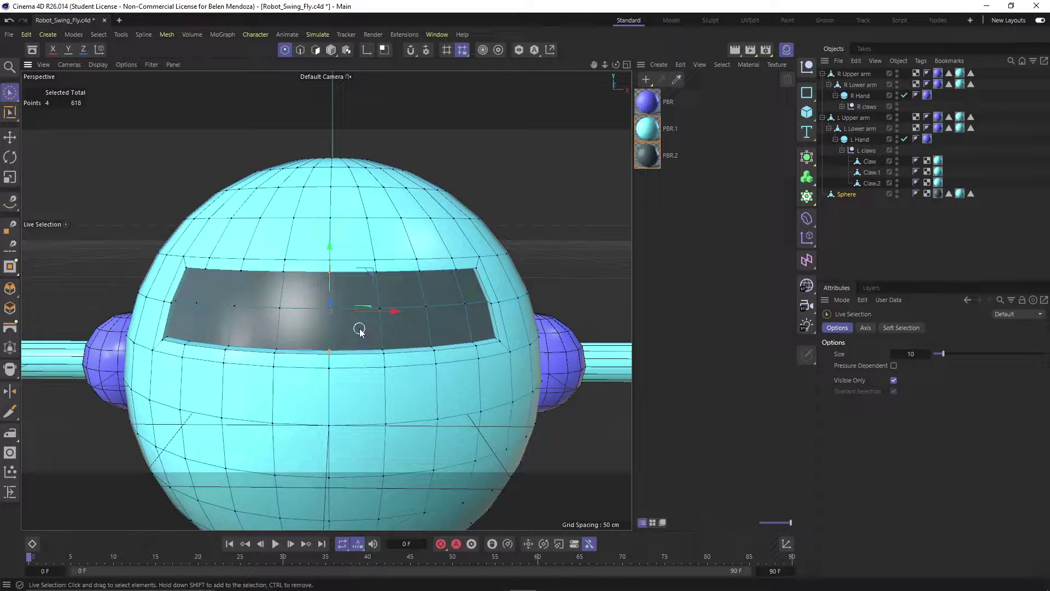
pyautogui.press('t')
pyautogui.moveTo(330, 250); pyautogui.dragTo(354, 352)
pyautogui.scroll(-10, 366, 326)
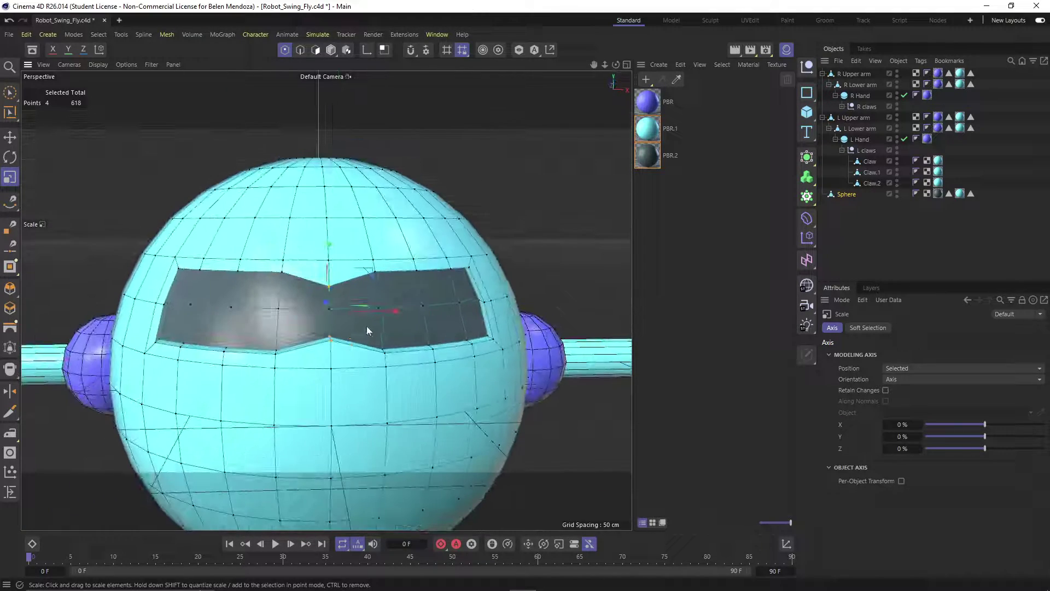
# - Clear the point selection and inspect the reshaped visor and the whole robot from several angles and distances
pyautogui.scroll(-3, 360, 326)
pyautogui.keyDown('alt'); pyautogui.moveTo(359, 326); pyautogui.dragTo(331, 347, button='middle'); pyautogui.keyUp('alt')
pyautogui.keyDown('alt'); pyautogui.moveTo(331, 348); pyautogui.dragTo(370, 372); pyautogui.keyUp('alt')
pyautogui.click(405, 374)
pyautogui.scroll(-2, 389, 383)
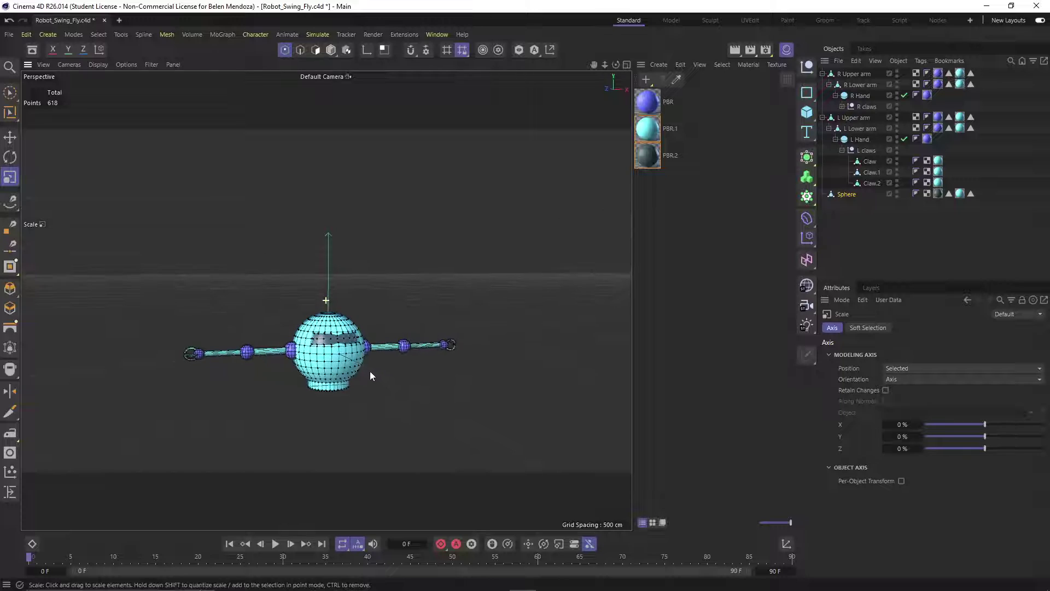
pyautogui.scroll(3, 347, 372)
pyautogui.keyDown('alt'); pyautogui.moveTo(347, 373); pyautogui.dragTo(394, 368, button='middle'); pyautogui.keyUp('alt')
pyautogui.scroll(1, 356, 381)
pyautogui.scroll(2, 356, 384)
pyautogui.click(899, 224)
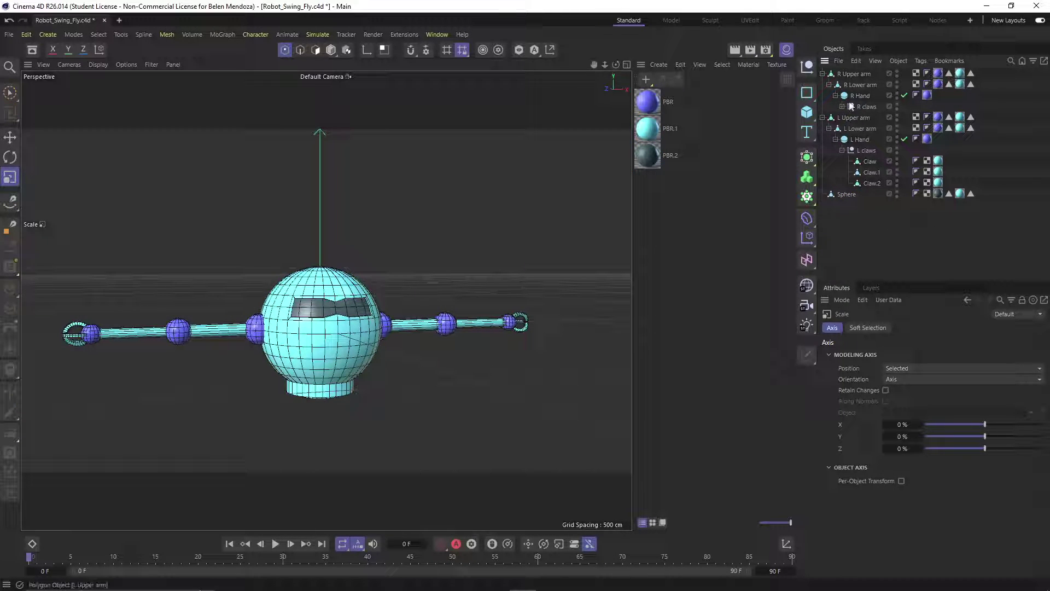
# - Collapse the R Upper arm and L Upper arm hierarchies and rename the sphere as Body
pyautogui.click(821, 73)
pyautogui.click(822, 84)
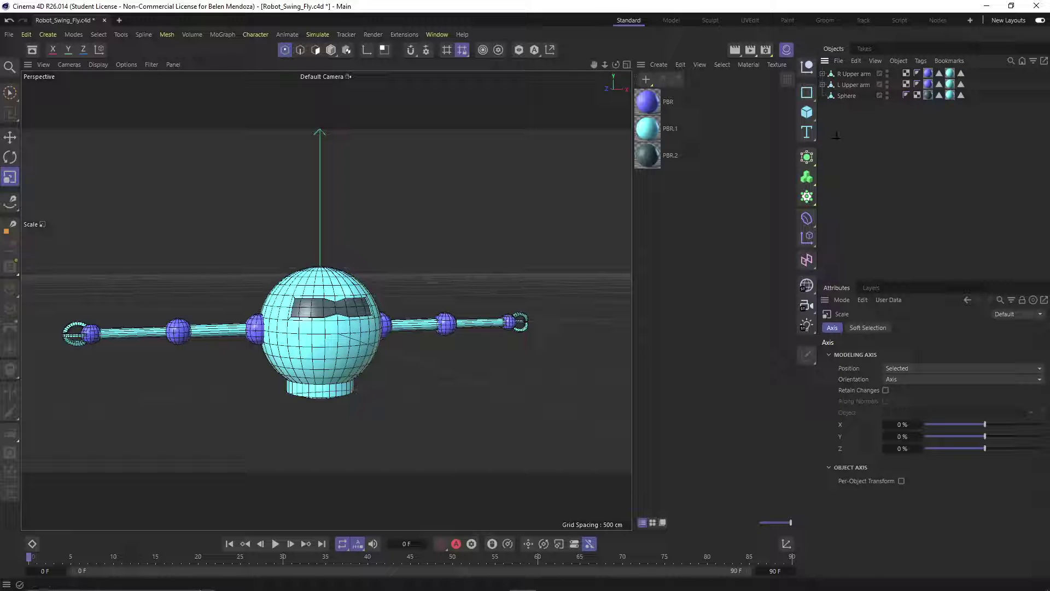
pyautogui.click(853, 84)
pyautogui.keyDown('shift'); pyautogui.click(855, 75); pyautogui.keyUp('shift')
pyautogui.click(849, 95)
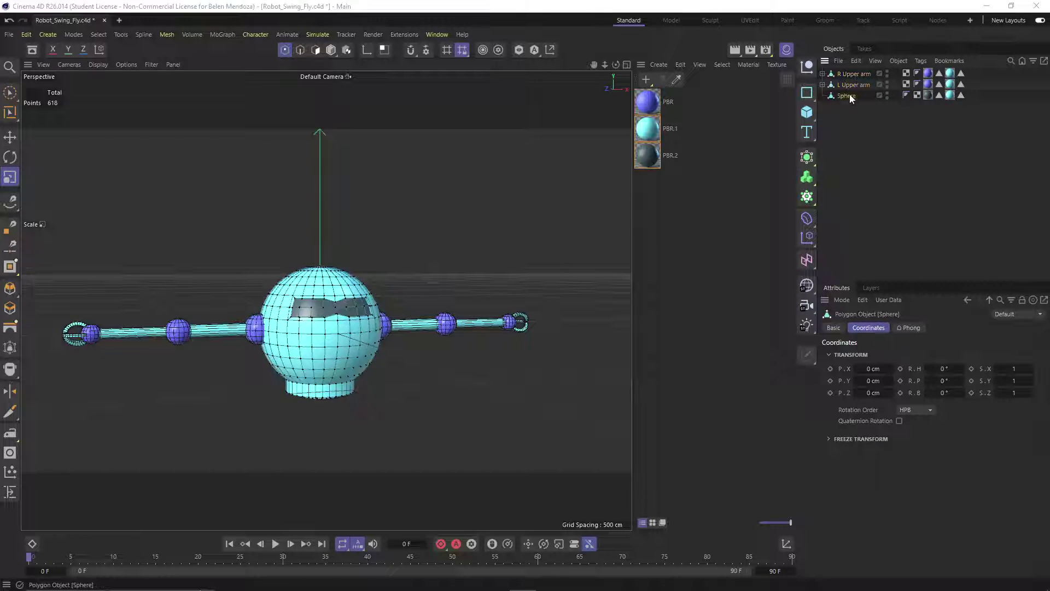
pyautogui.doubleClick(848, 95)
pyautogui.write('Body')
# - Make R Upper arm and L Upper arm children of Body
pyautogui.click(844, 87)
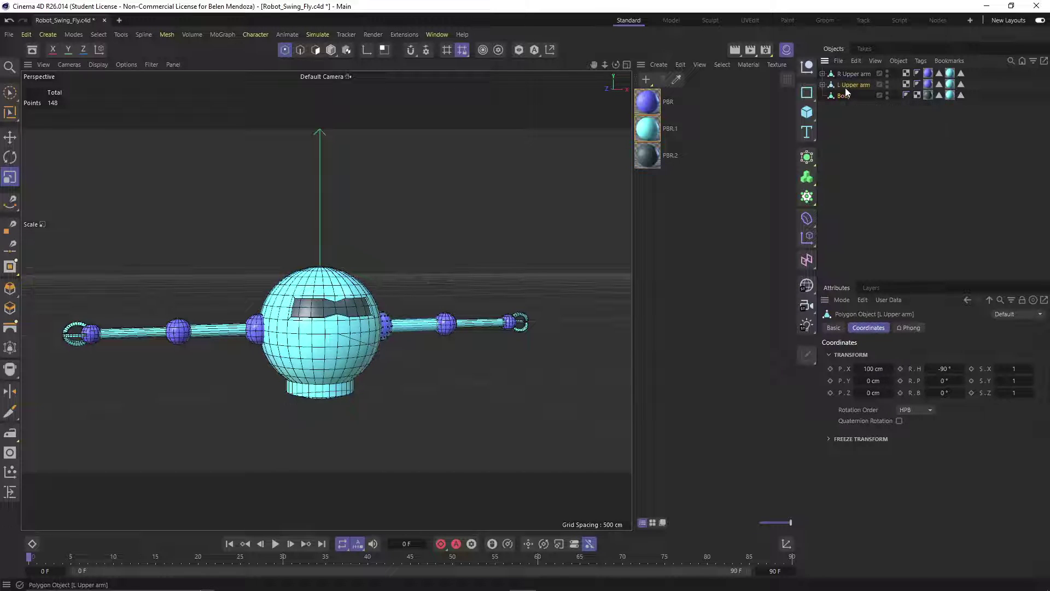
pyautogui.keyDown('shift'); pyautogui.click(850, 75); pyautogui.keyUp('shift')
pyautogui.moveTo(850, 76); pyautogui.dragTo(844, 96)
pyautogui.click(855, 120)
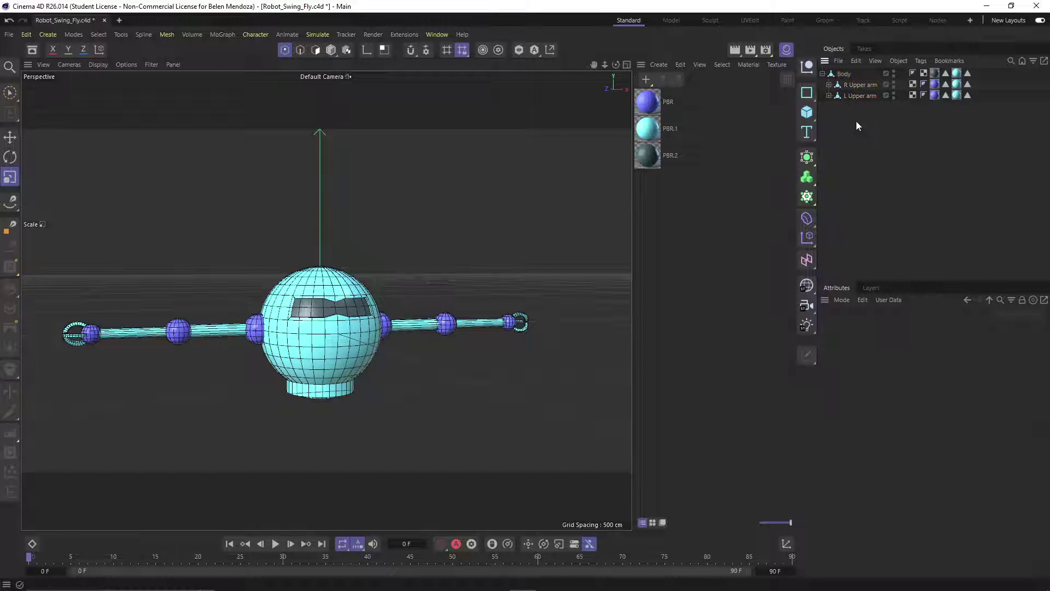
# - Group the Body hierarchy into a null and rename the null Flying robot
pyautogui.click(842, 74)
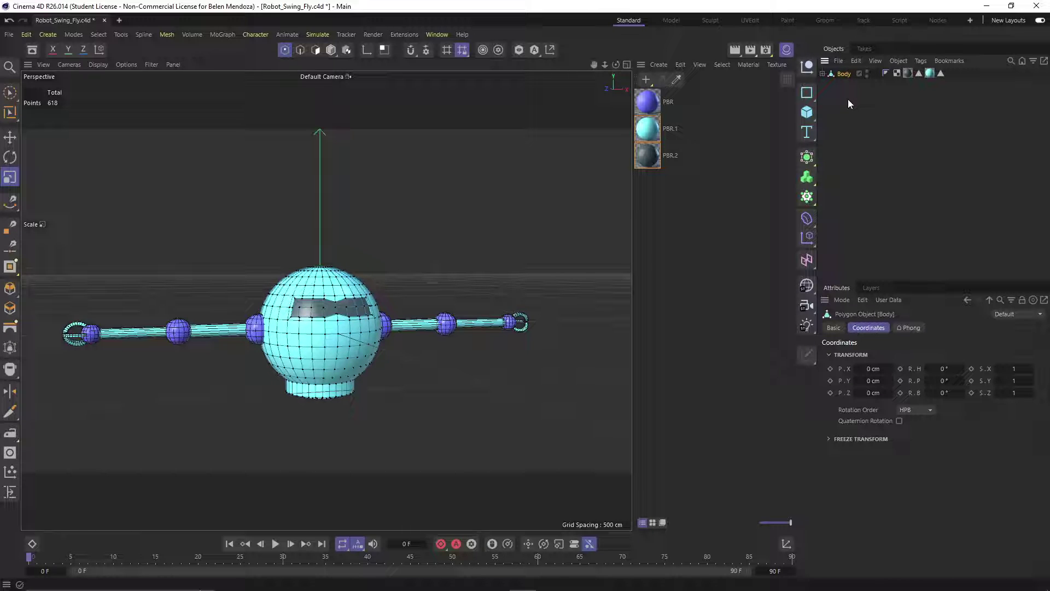
pyautogui.hotkey('alt', 'g')
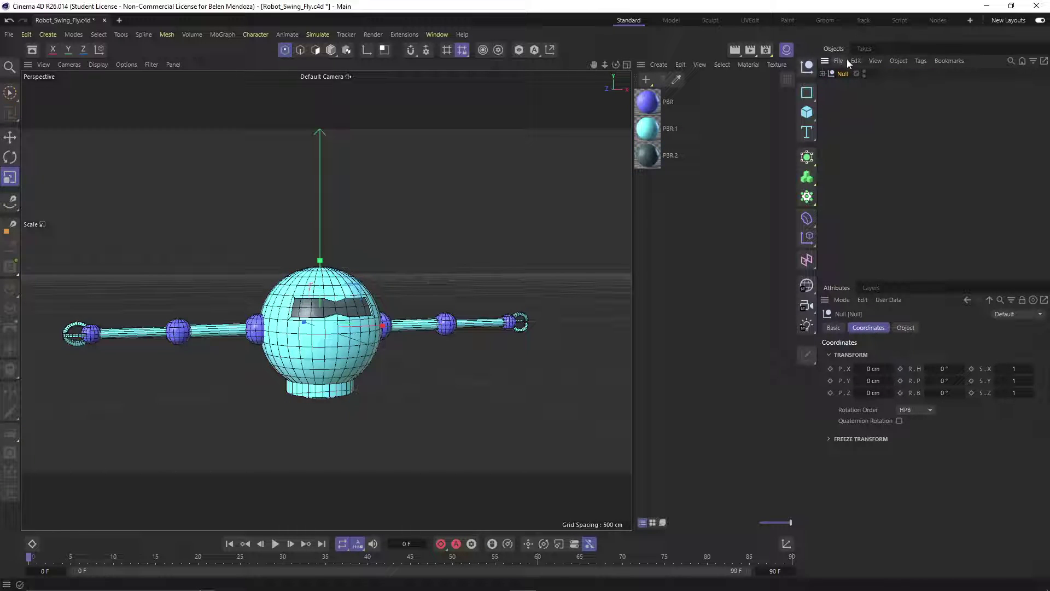
pyautogui.doubleClick(843, 74)
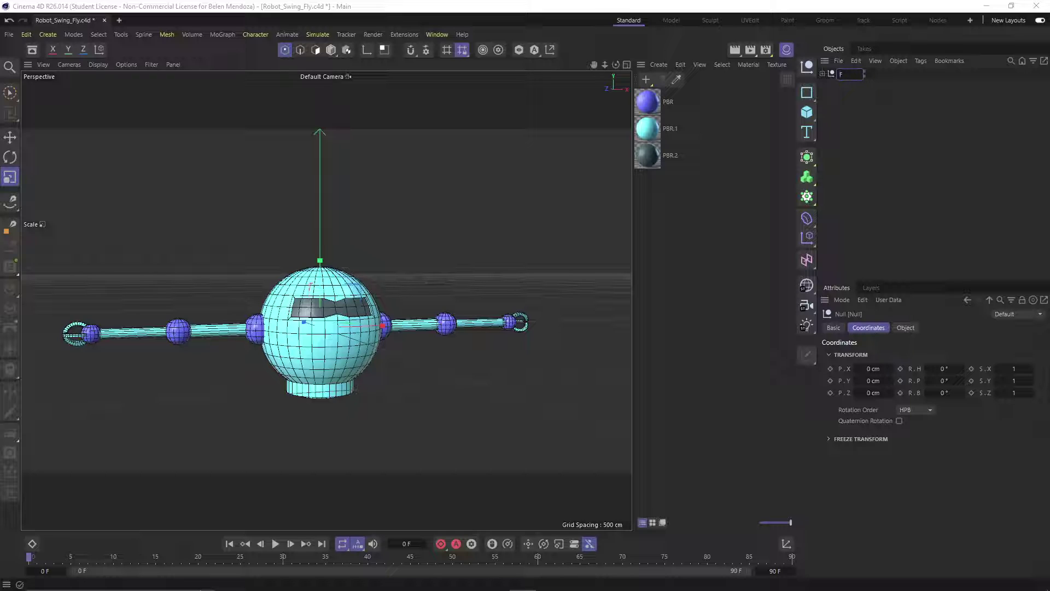
pyautogui.write('Flying')
pyautogui.press('Return')
# - Duplicate the Flying robot null with its contents and rename the copy Swinging Robot
pyautogui.keyDown('ctrl'); pyautogui.moveTo(842, 74); pyautogui.dragTo(846, 91); pyautogui.keyUp('ctrl')
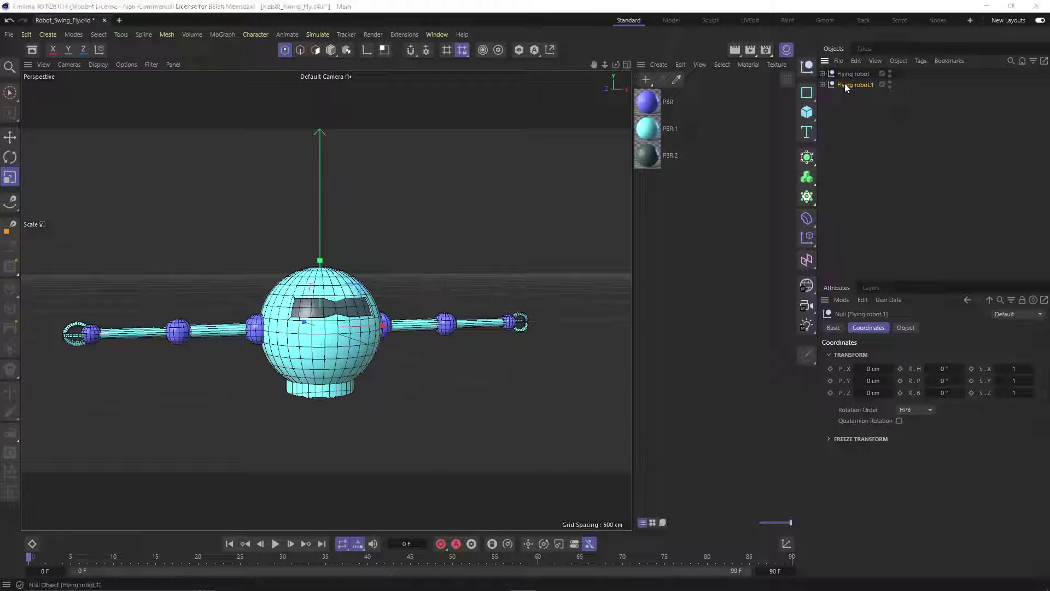
pyautogui.doubleClick(844, 85)
pyautogui.press('BackSpace')
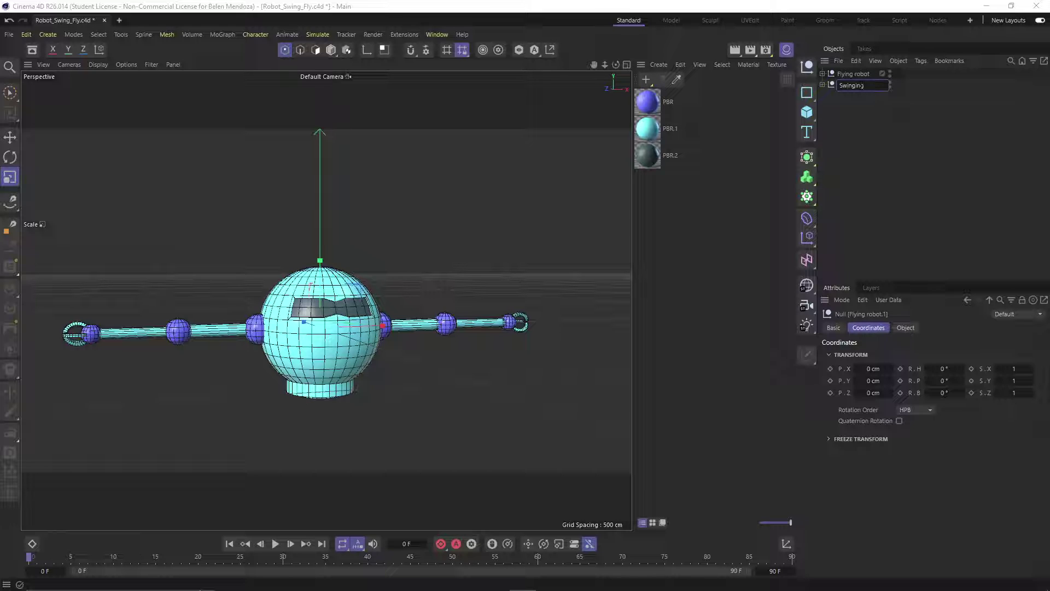
pyautogui.write('Swinging Robot')
pyautogui.press('Return')
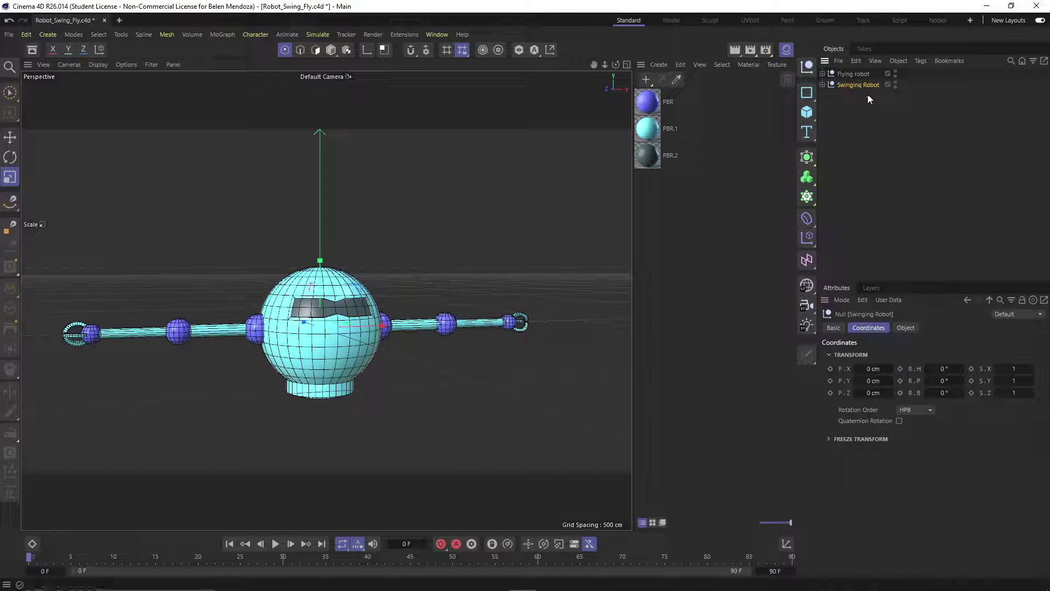
# - Expand the Flying robot hierarchy down to its individual claws, keeping Swinging Robot collapsed
pyautogui.click(823, 84)
pyautogui.click(822, 85)
pyautogui.click(823, 74)
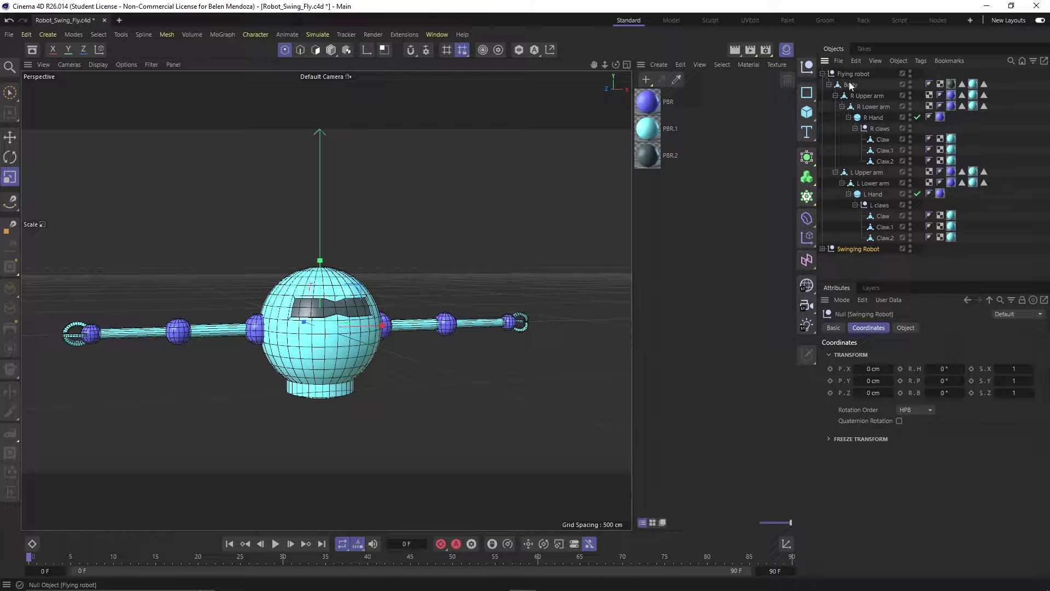
pyautogui.click(822, 73)
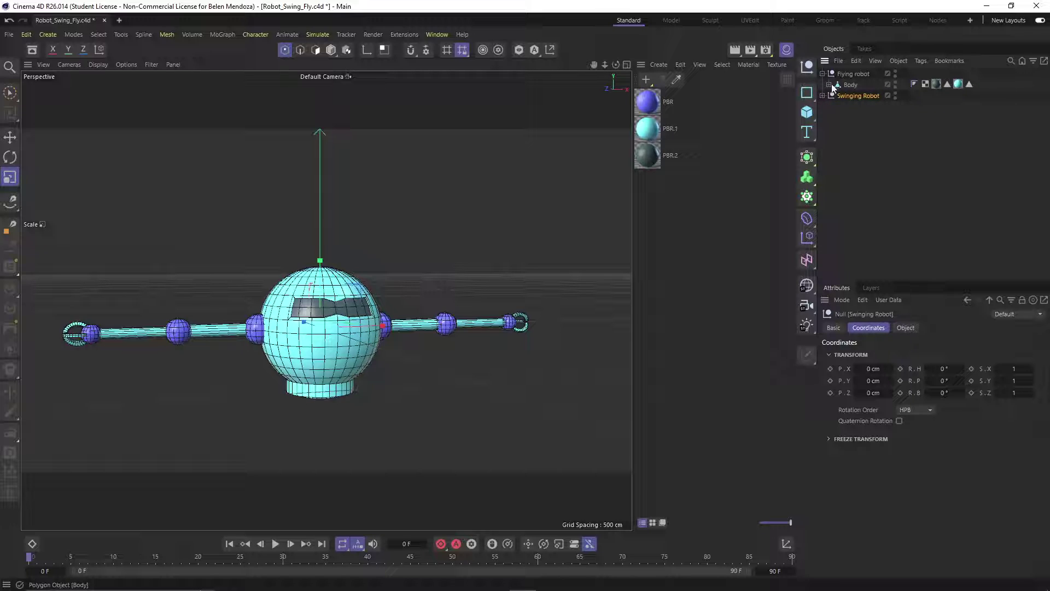
pyautogui.click(829, 85)
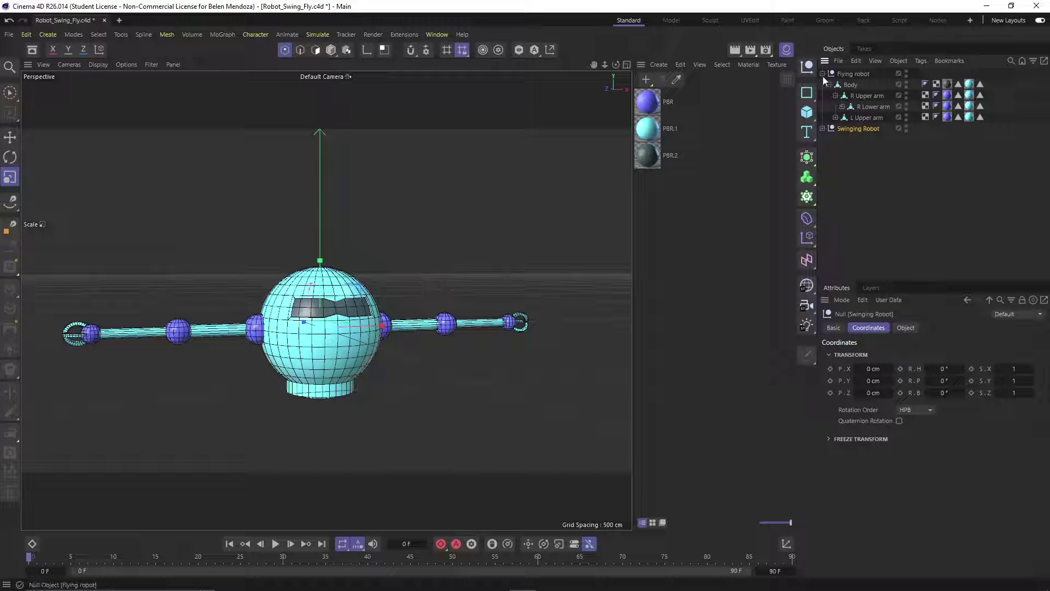
pyautogui.click(823, 73)
pyautogui.click(823, 73)
pyautogui.click(822, 73)
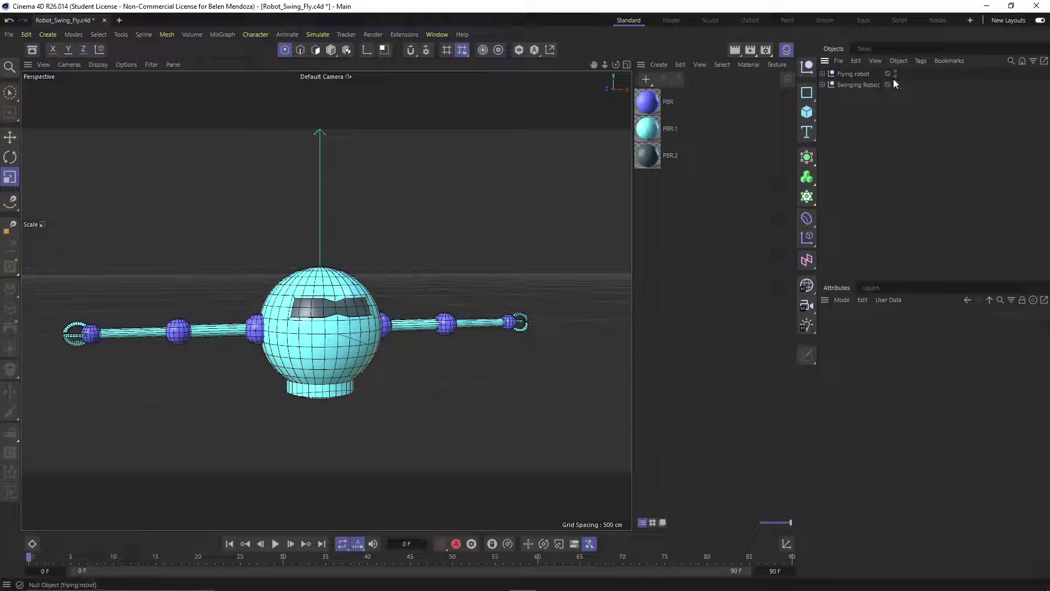
pyautogui.click(822, 73)
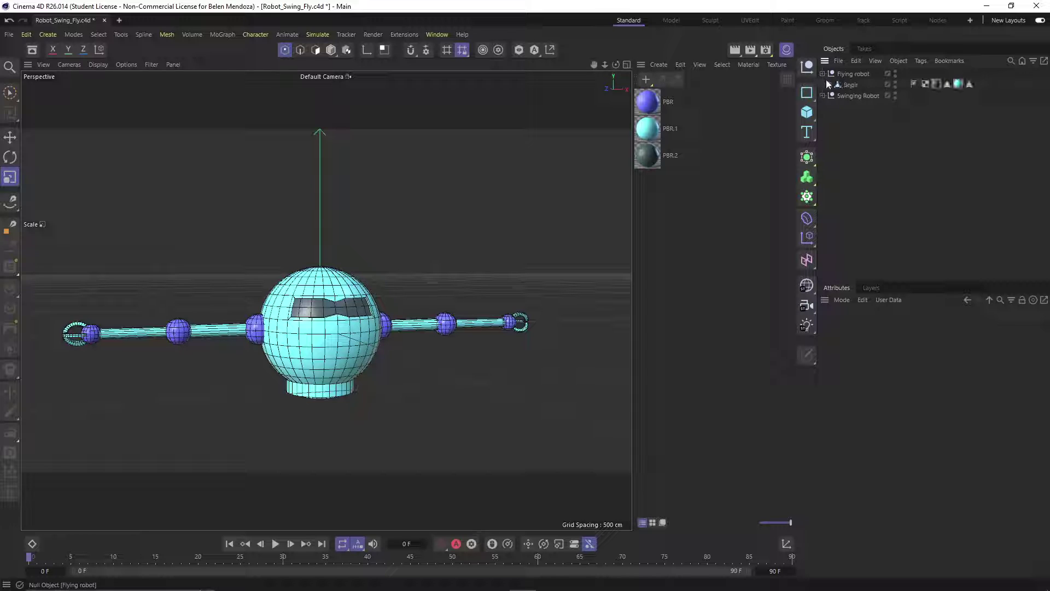
pyautogui.click(829, 84)
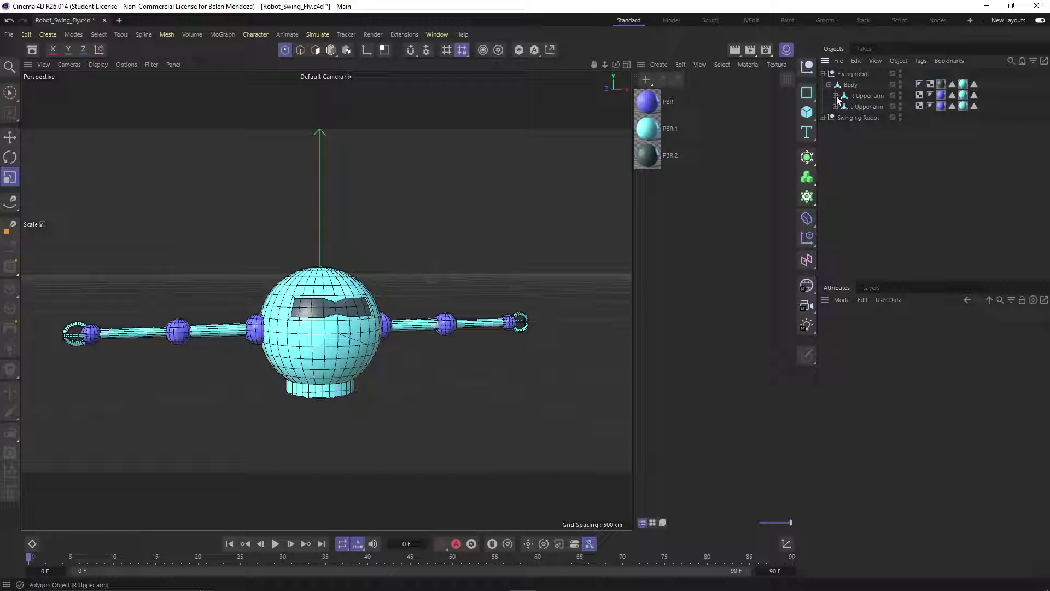
pyautogui.click(836, 95)
pyautogui.click(836, 117)
pyautogui.click(822, 74)
pyautogui.keyDown('ctrl'); pyautogui.click(822, 74); pyautogui.keyUp('ctrl')
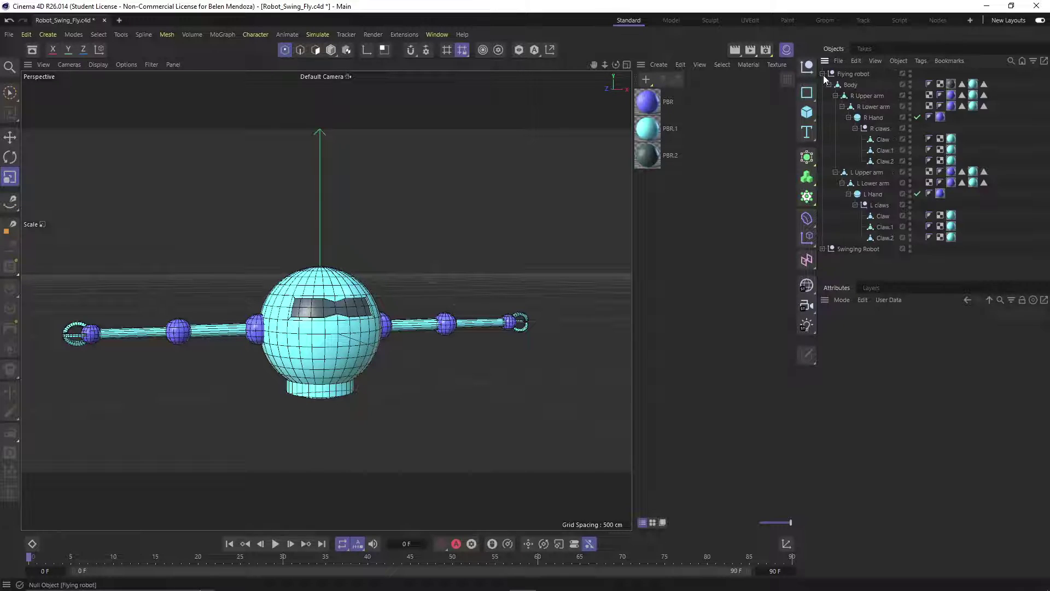
# - Select the Flying robot null together with all its children through the last left claw, and freeze all their transforms
pyautogui.click(853, 74)
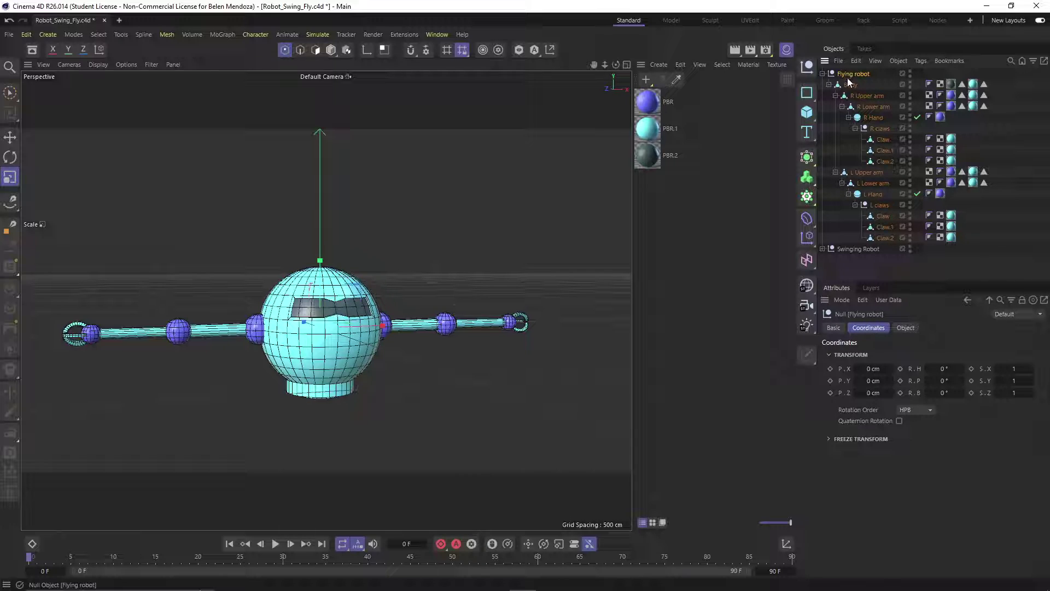
pyautogui.keyDown('shift'); pyautogui.click(878, 236); pyautogui.keyUp('shift')
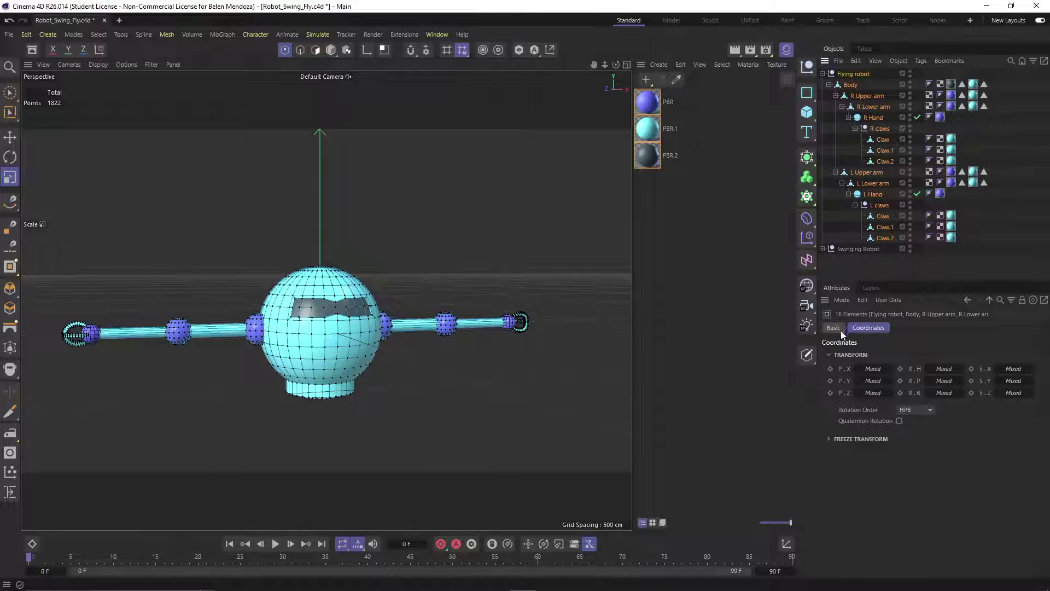
pyautogui.click(830, 439)
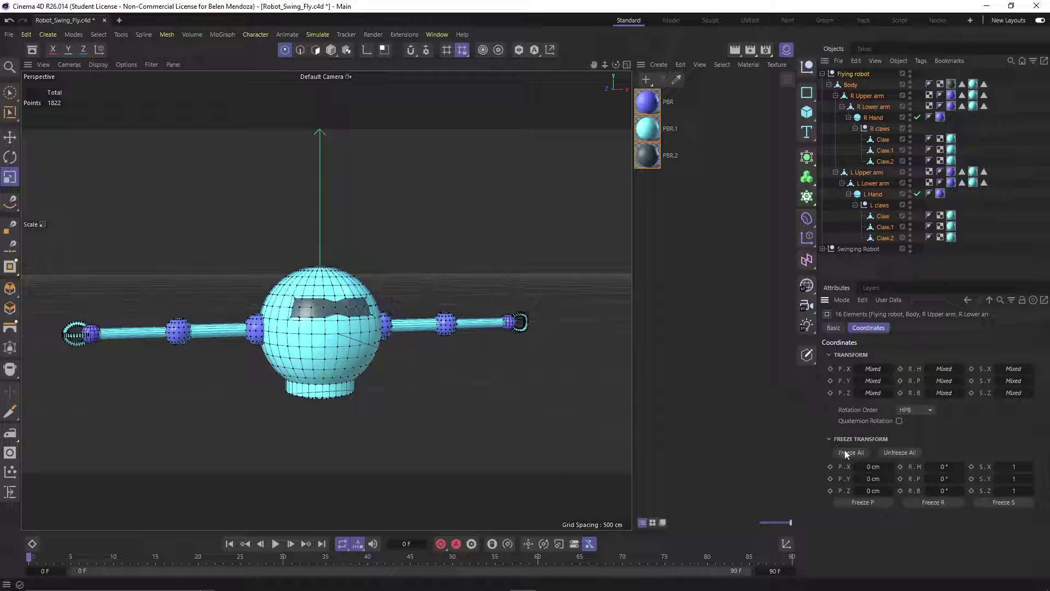
pyautogui.click(844, 450)
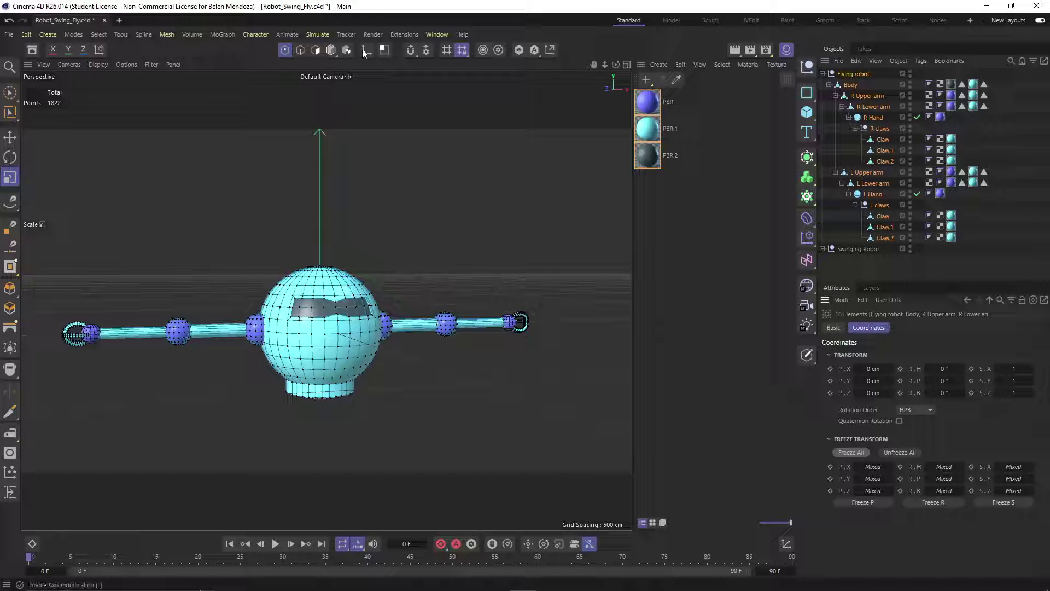
# - Switch to Model mode and check the frozen coordinates of the last claw under L claws
pyautogui.click(331, 50)
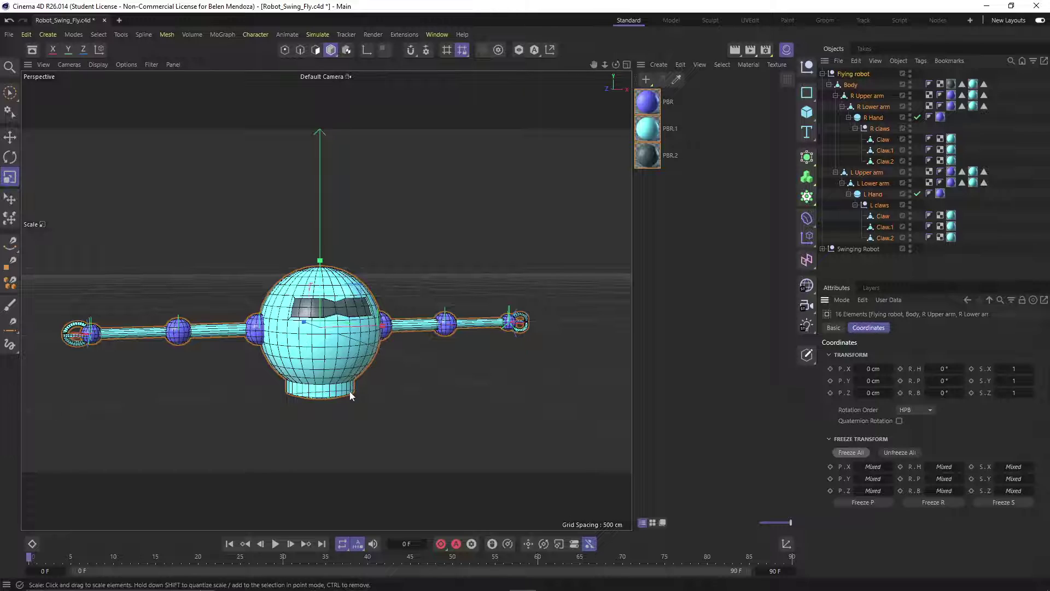
pyautogui.click(938, 268)
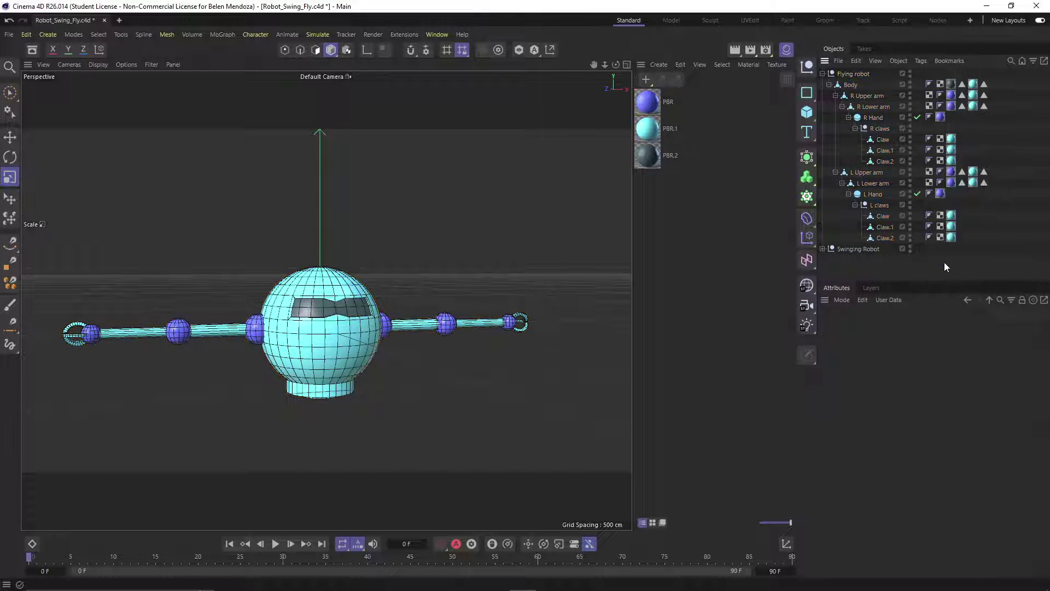
pyautogui.click(862, 74)
pyautogui.click(874, 238)
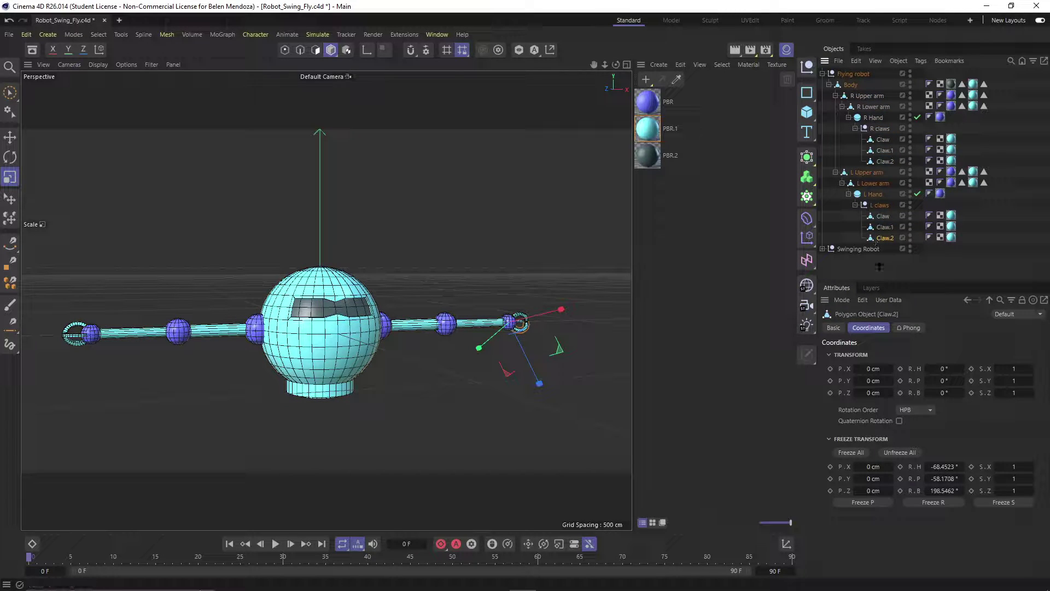
pyautogui.click(532, 277)
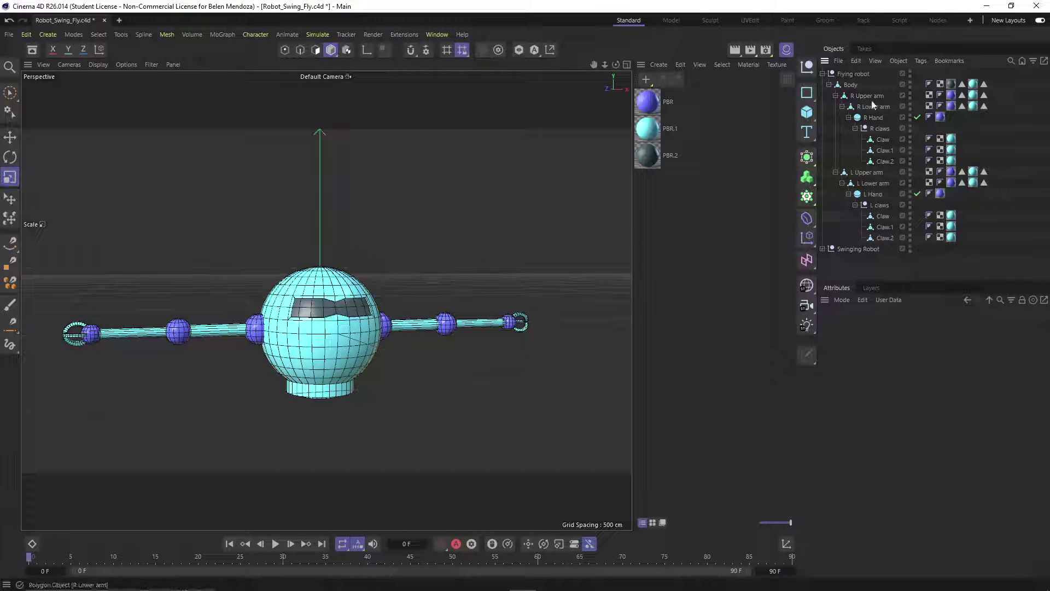
# - Try creating an IK chain through R Upper arm, R Lower arm and R Hand
pyautogui.click(852, 97)
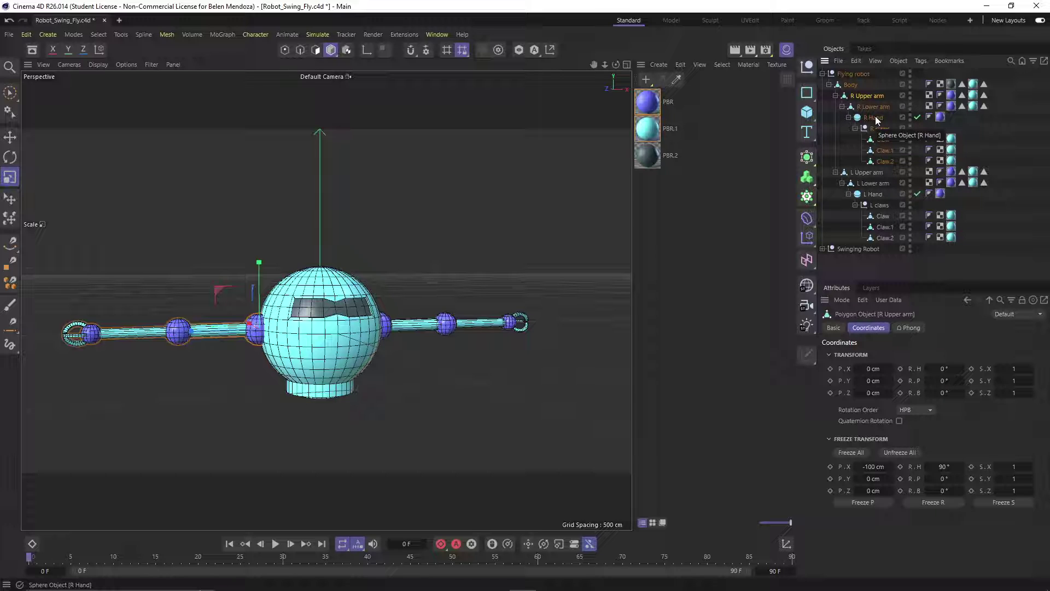
pyautogui.keyDown('shift'); pyautogui.click(874, 118); pyautogui.keyUp('shift')
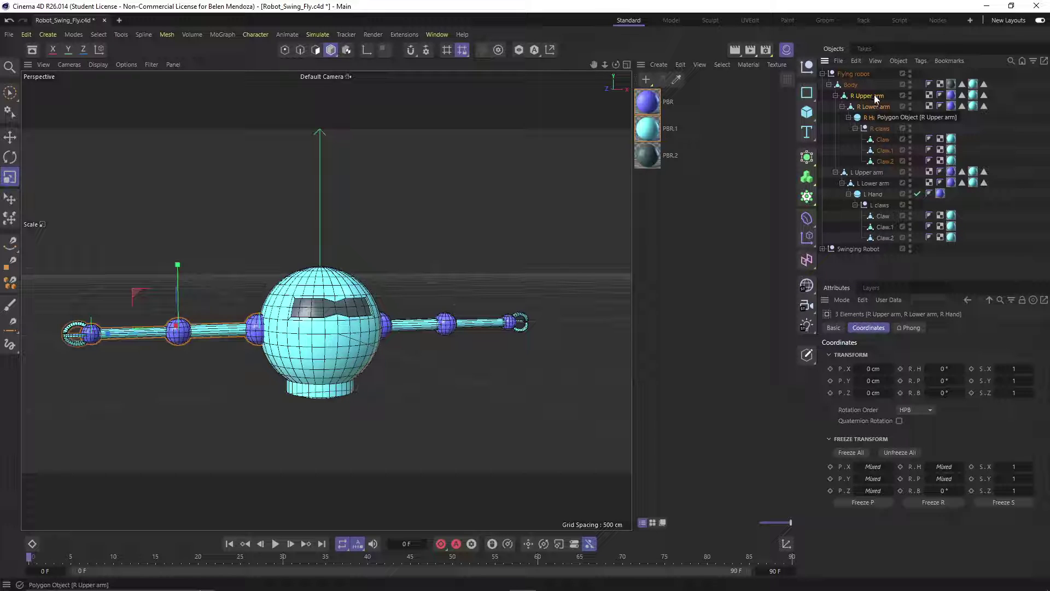
pyautogui.click(255, 32)
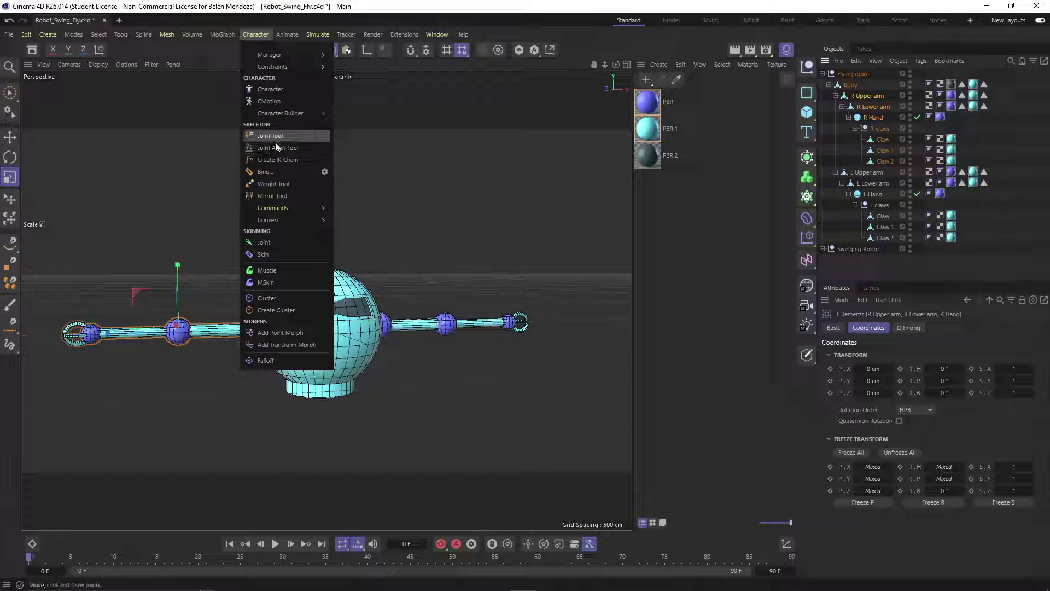
pyautogui.click(276, 159)
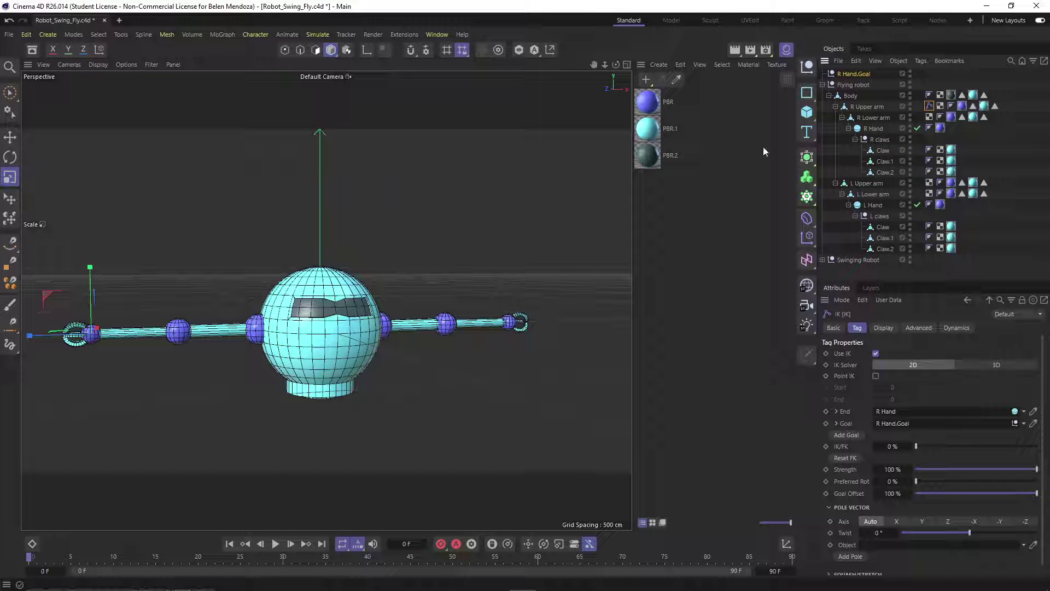
# - Try moving R Hand.Goal inward toward the body to test how the right arm bends
pyautogui.click(864, 75)
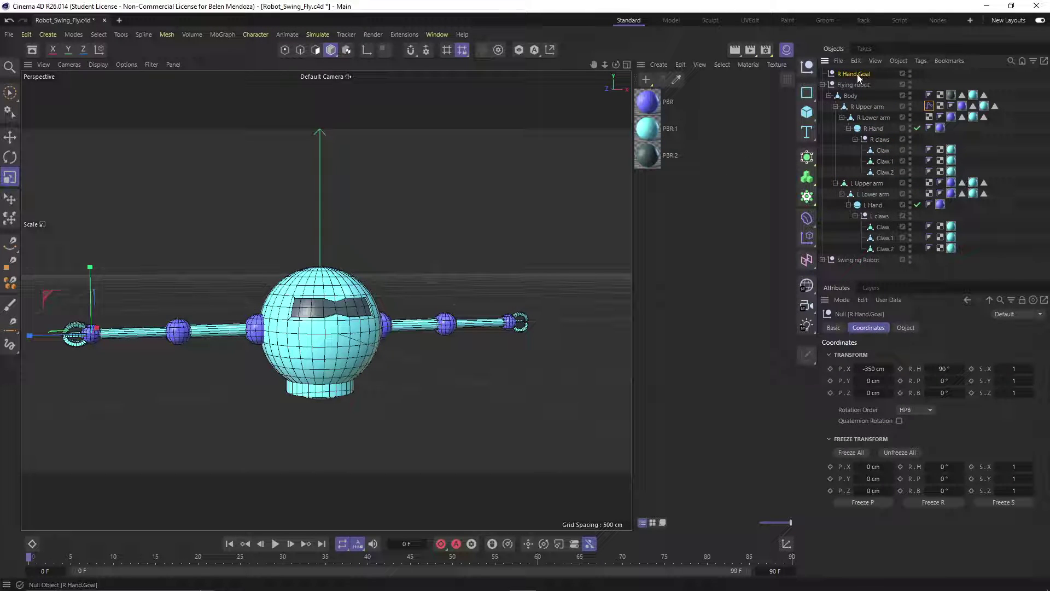
pyautogui.press('e')
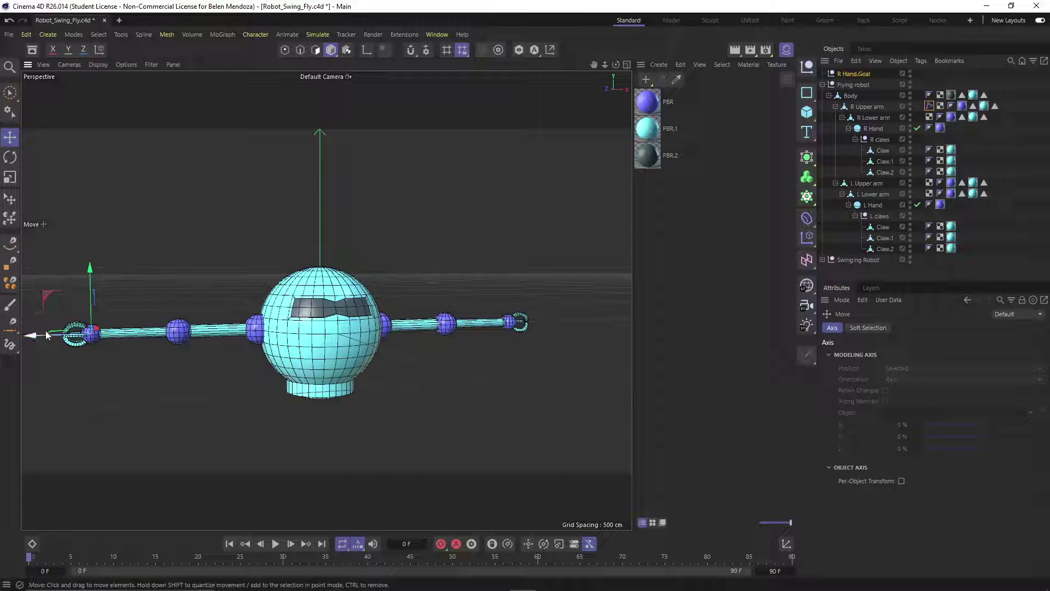
pyautogui.moveTo(45, 333); pyautogui.dragTo(103, 337)
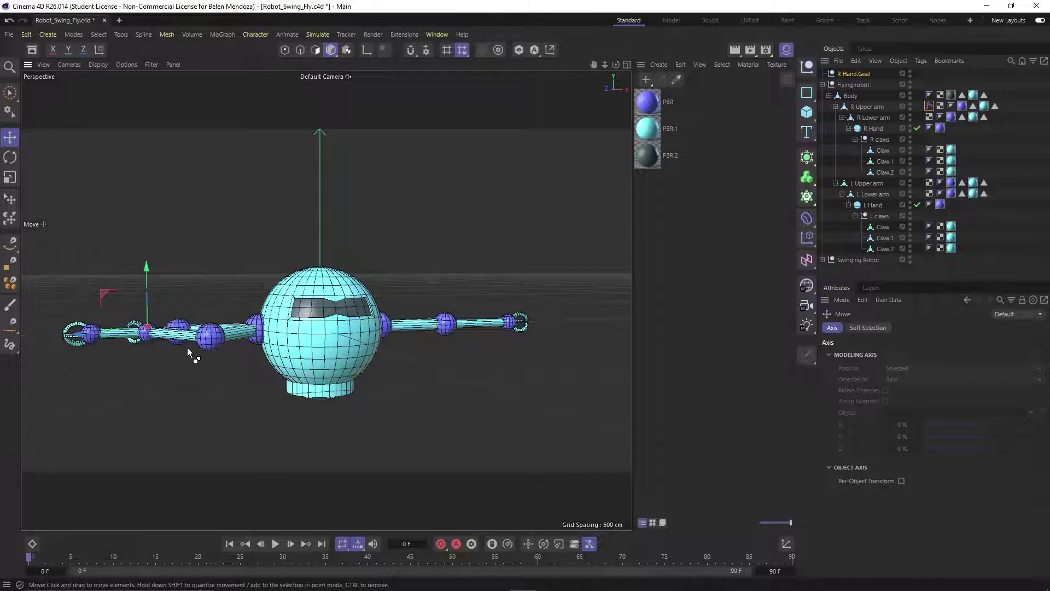
pyautogui.hotkey('ctrl', 'z')
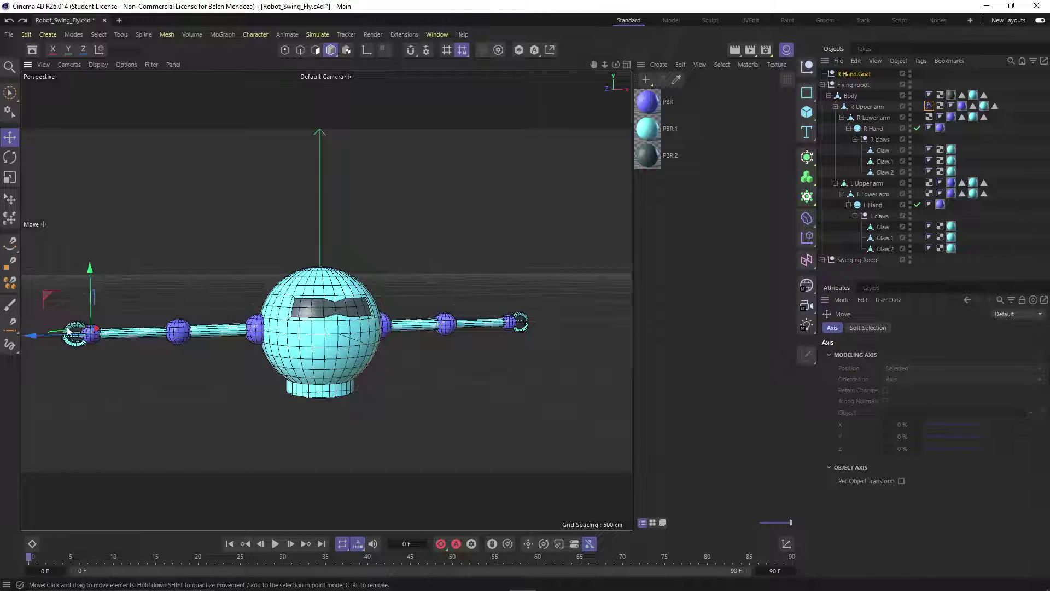
pyautogui.moveTo(68, 331); pyautogui.dragTo(112, 332)
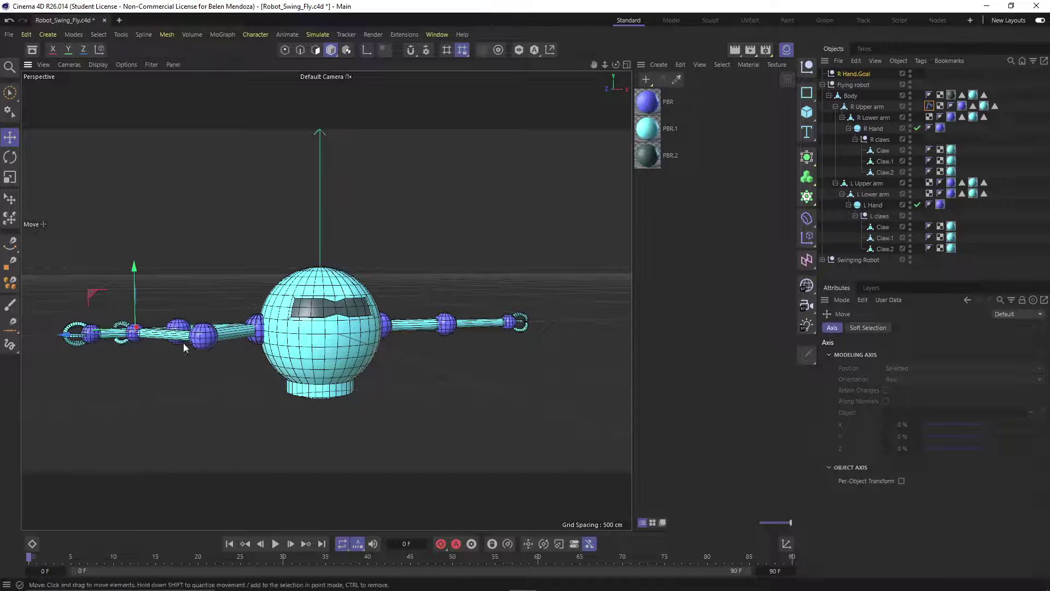
pyautogui.keyDown('alt'); pyautogui.moveTo(184, 348); pyautogui.dragTo(198, 385); pyautogui.keyUp('alt')
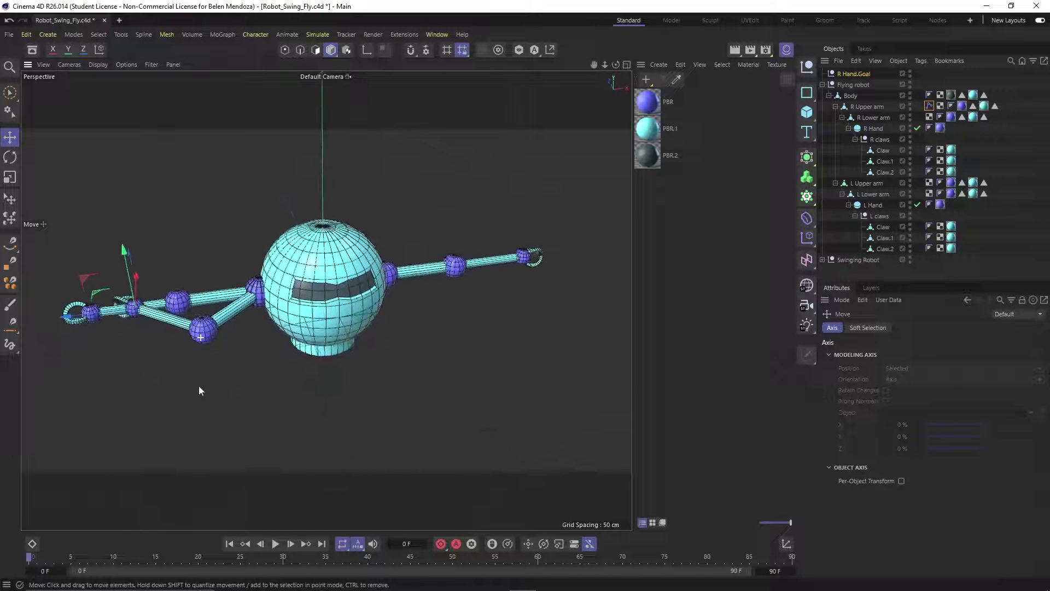
# - Try adjusting the pole vector twist of the R Upper arm's IK tag, then undo it and the goal move
pyautogui.click(928, 106)
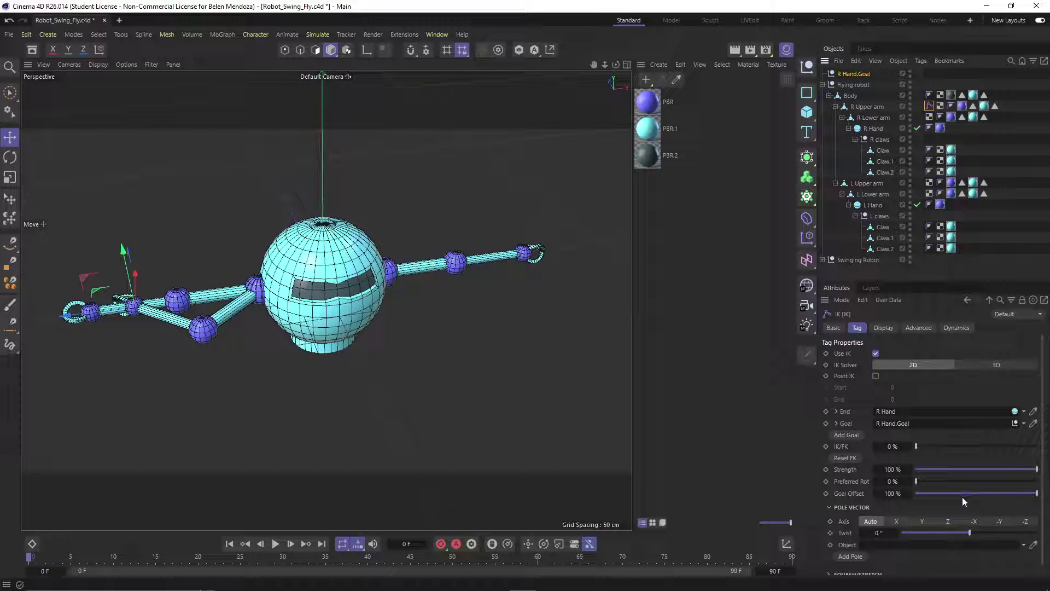
pyautogui.moveTo(930, 531); pyautogui.dragTo(900, 540)
pyautogui.hotkey('ctrl', 'z')
pyautogui.hotkey('ctrl', 'z')
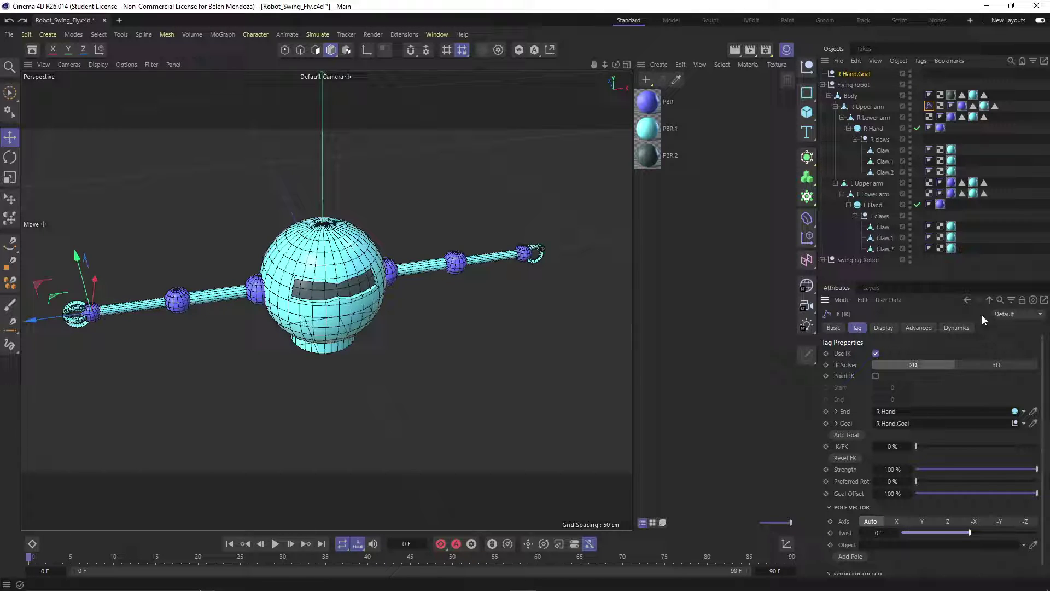
# - Undo the right arm's IK chain and hide Swinging Robot in the editor and the render
pyautogui.click(909, 260)
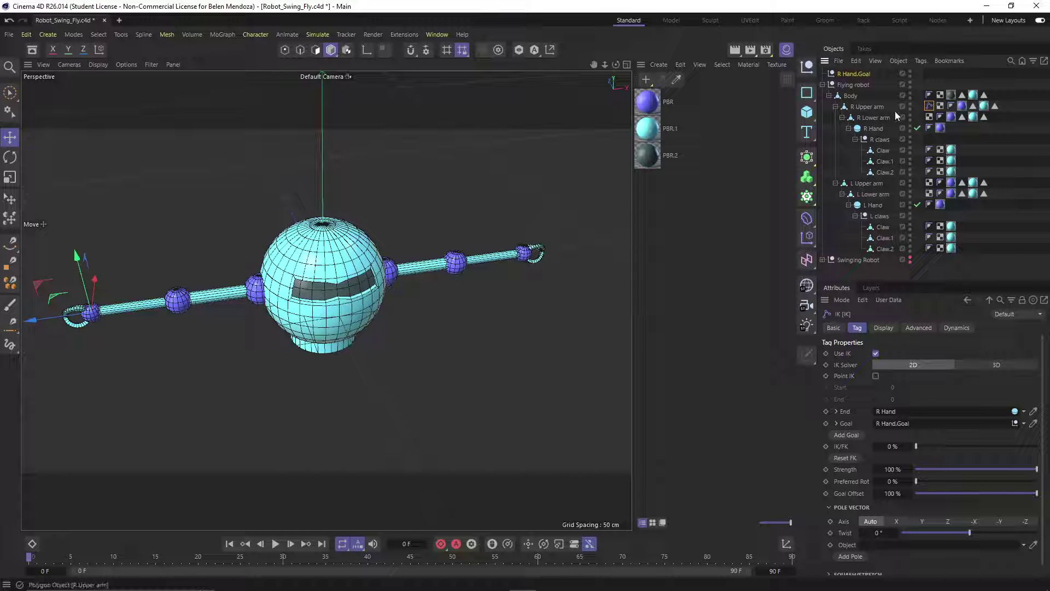
pyautogui.hotkey('ctrl', 'z')
pyautogui.hotkey('ctrl', 'z')
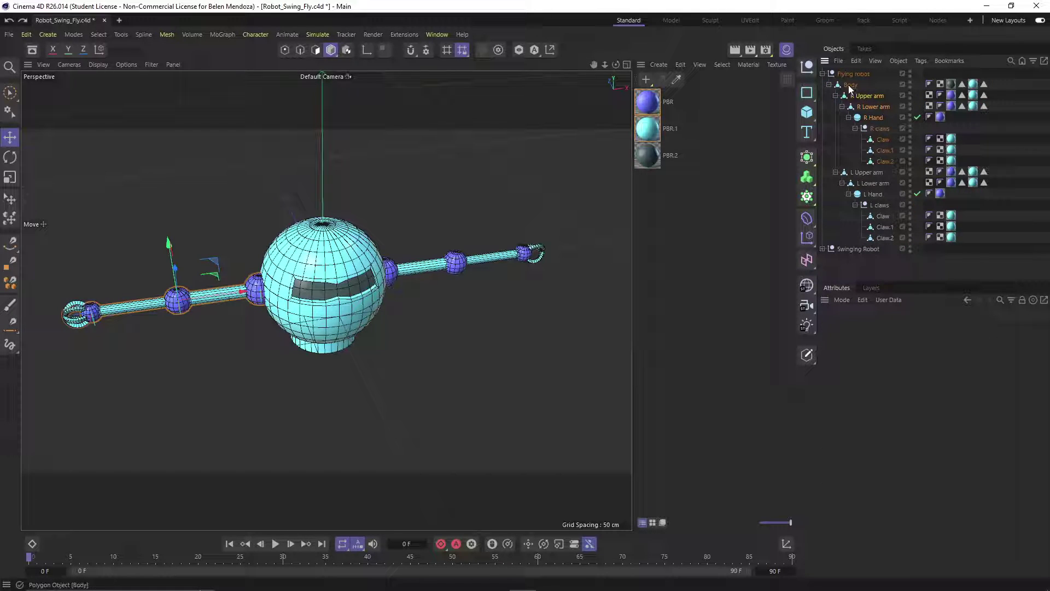
pyautogui.click(910, 248)
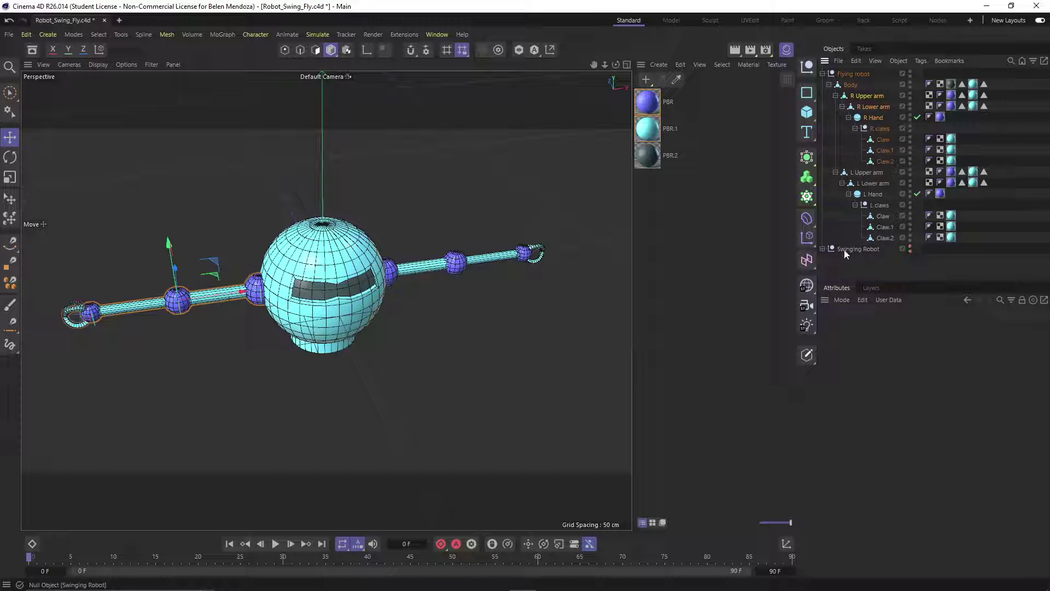
# - Set the R Lower arm's heading rotation (R.H) to -0.05° and show the four-view layout
pyautogui.click(875, 96)
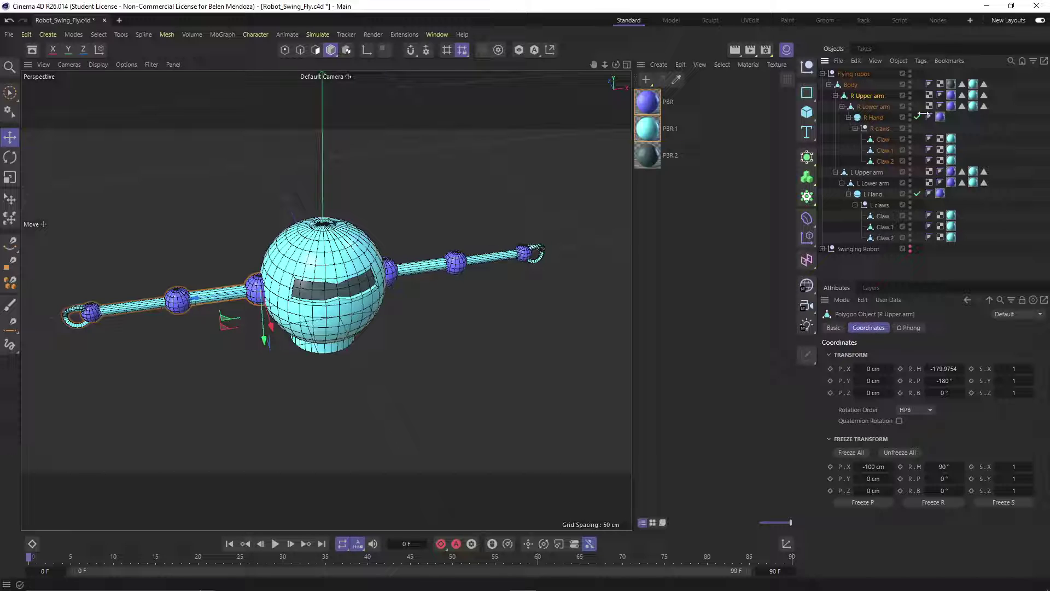
pyautogui.click(170, 306)
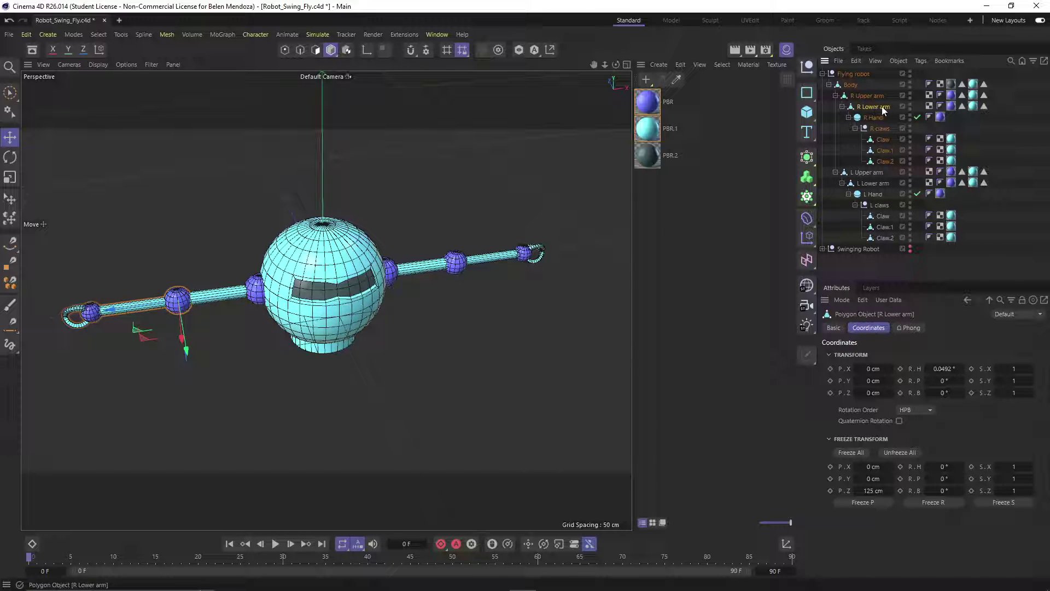
pyautogui.press('r')
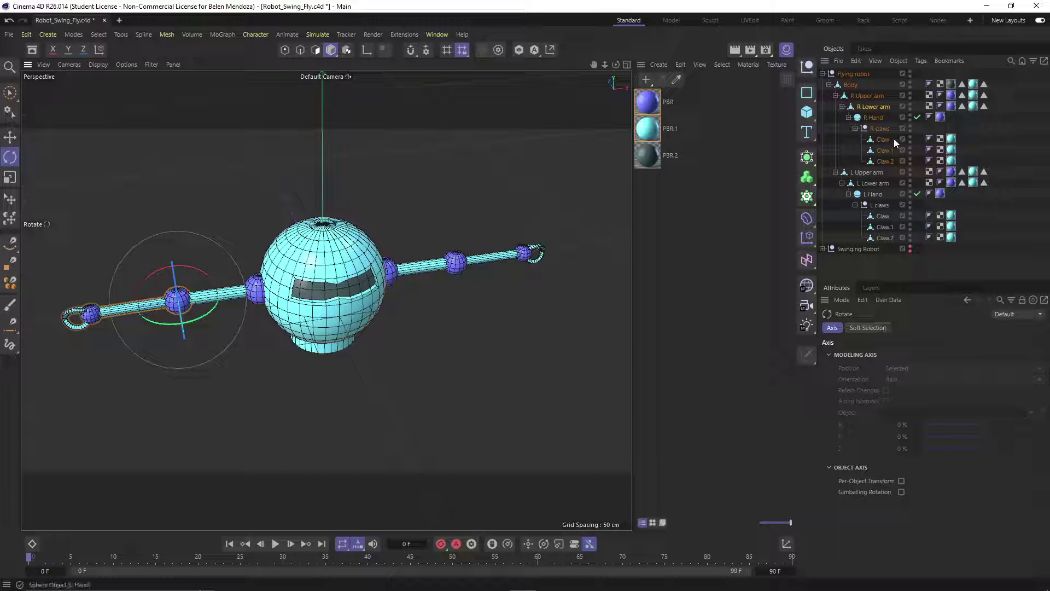
pyautogui.click(875, 107)
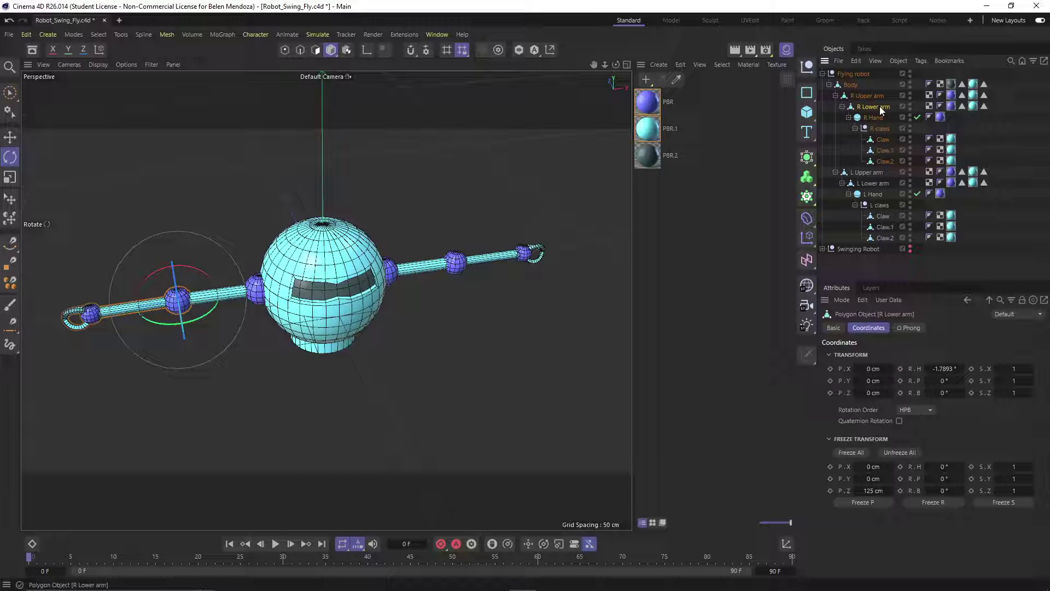
pyautogui.click(940, 367)
pyautogui.write('-0.05')
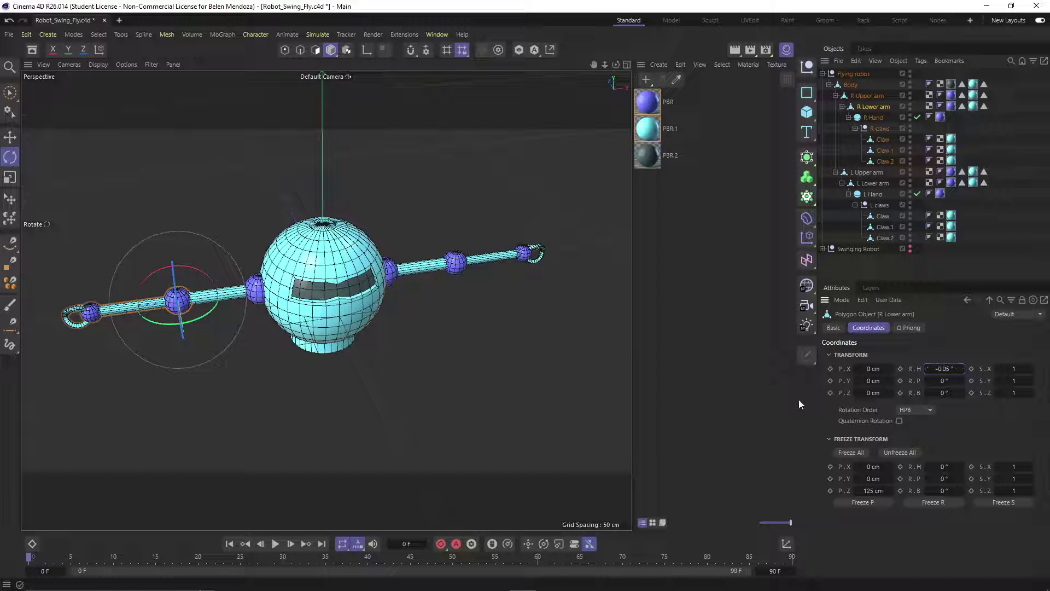
pyautogui.middleClick(472, 346)
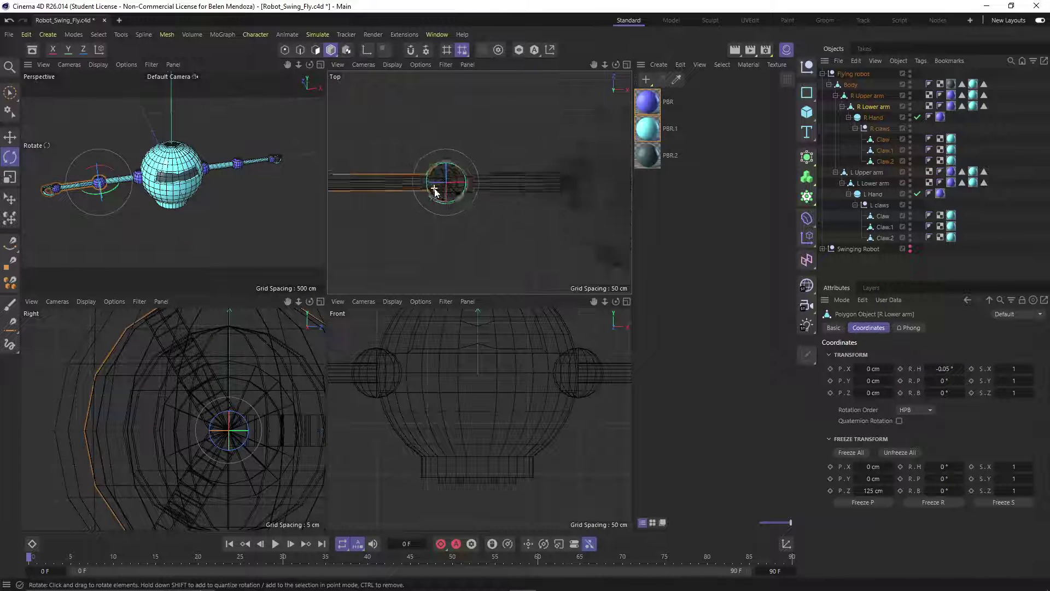
# - Try rotating R Lower arm in the Top view to a heading of about -3°, then reset R.H to -0.05°
pyautogui.scroll(3, 435, 190)
pyautogui.moveTo(449, 194); pyautogui.dragTo(450, 193)
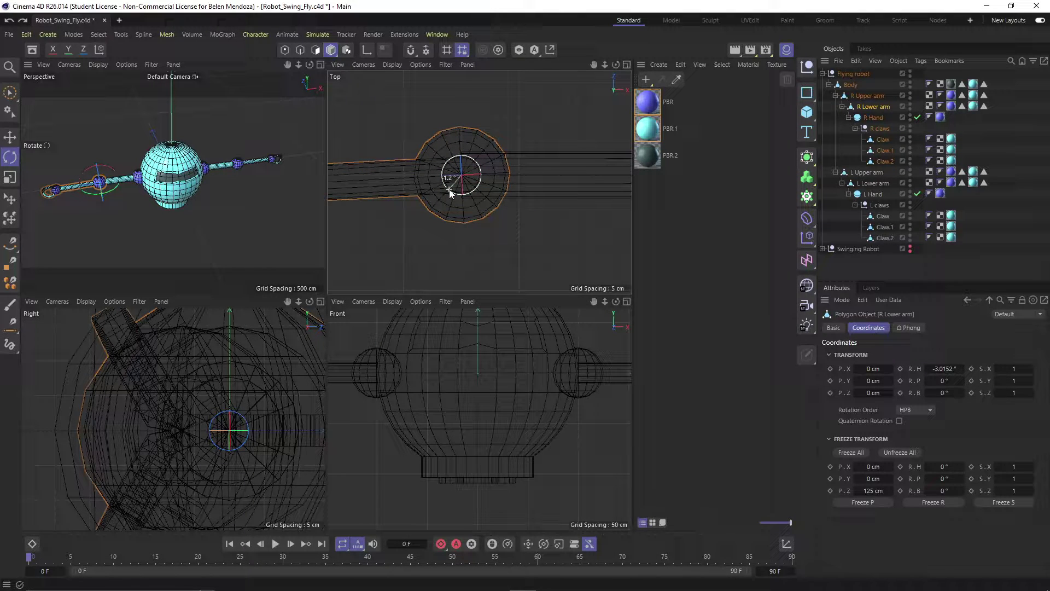
pyautogui.doubleClick(936, 367)
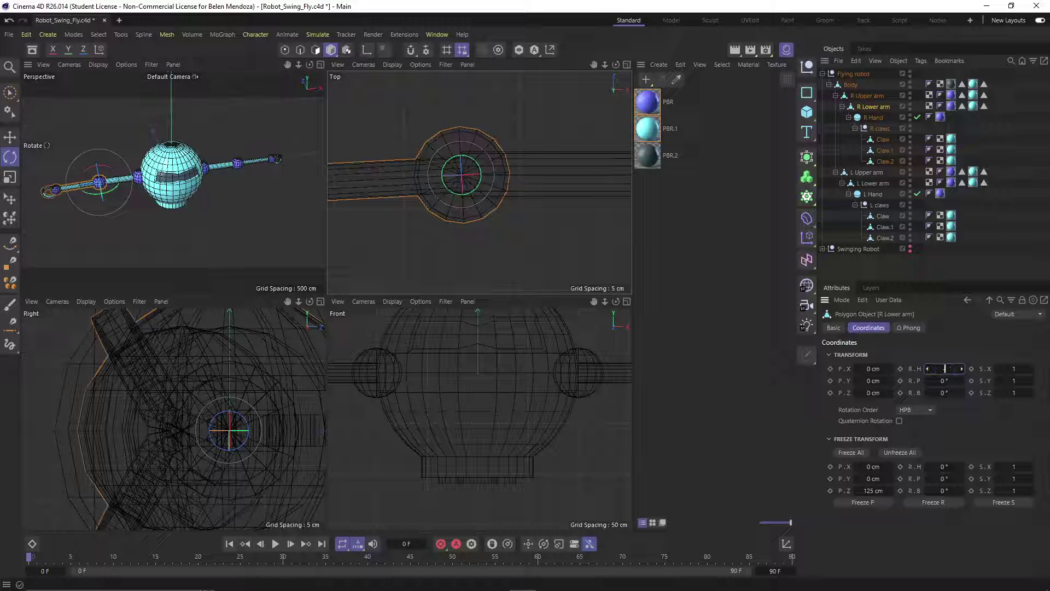
pyautogui.write('-0.05')
pyautogui.press('Return')
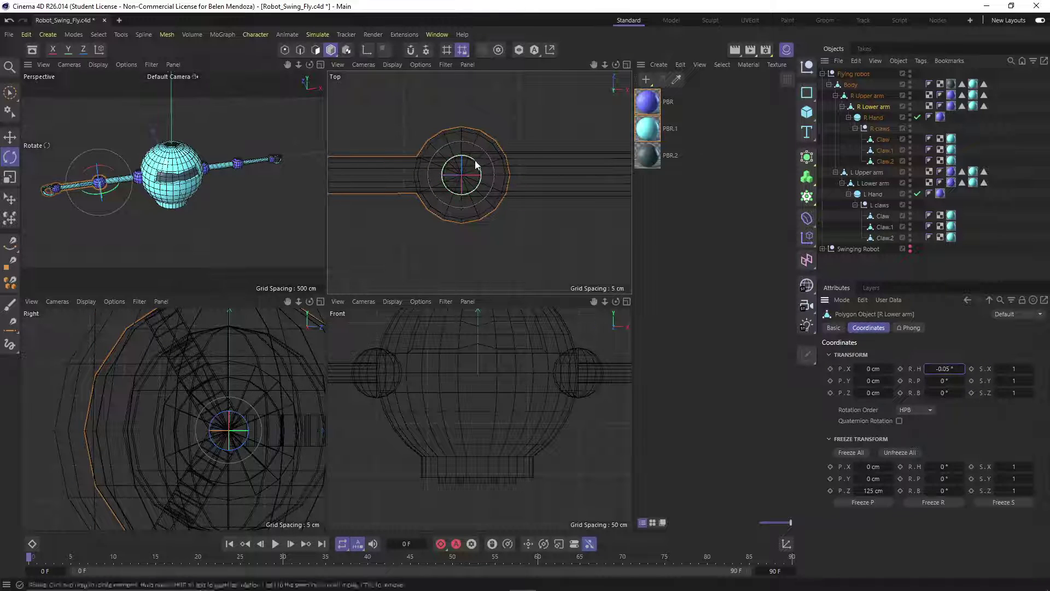
# - Set the heading rotation (R.H) of R Hand to -0.05°
pyautogui.scroll(-5, 475, 160)
pyautogui.scroll(3, 408, 164)
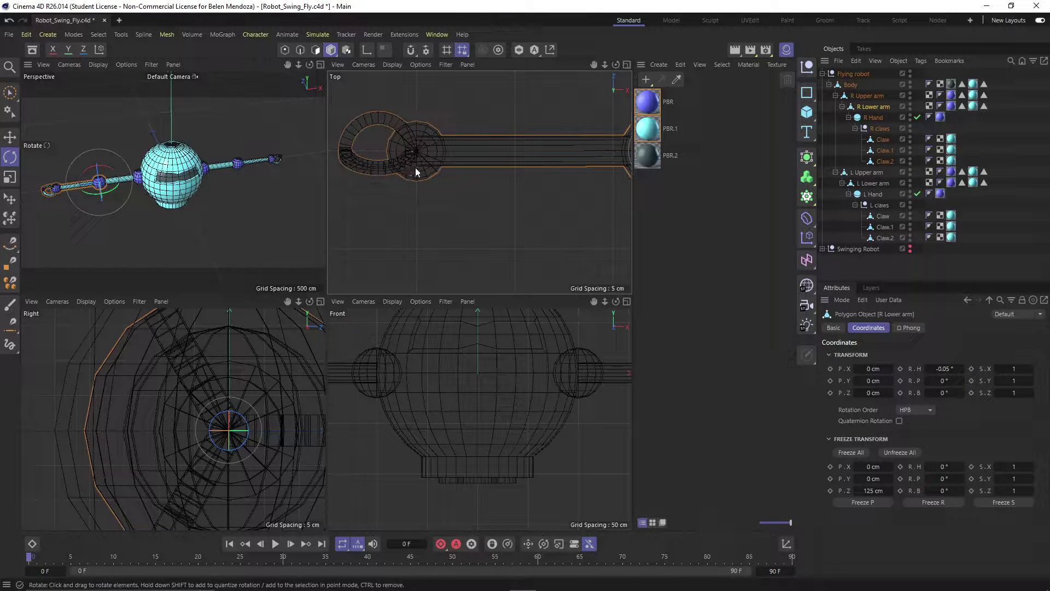
pyautogui.click(415, 172)
pyautogui.click(940, 370)
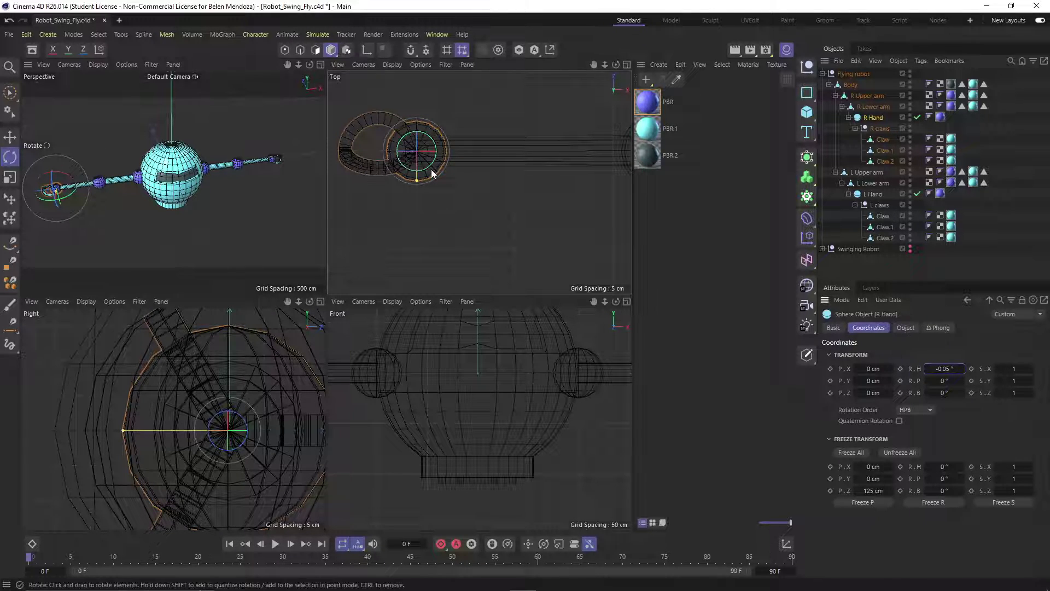
# - Rotate R Hand and R Lower arm slightly in the Top view to give the right elbow a small bend, then deselect everything
pyautogui.scroll(-8, 417, 196)
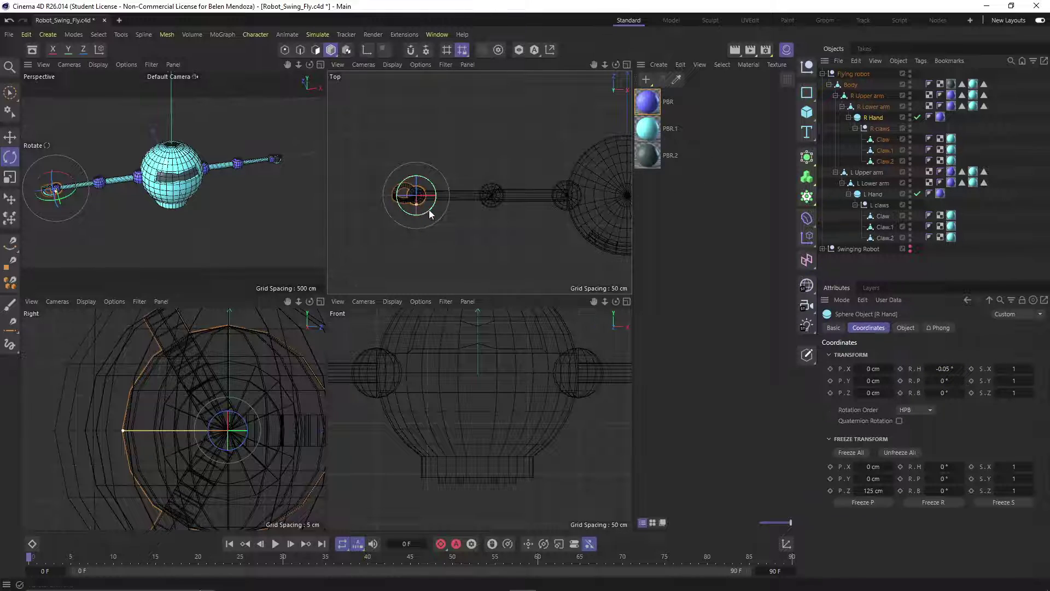
pyautogui.moveTo(428, 210); pyautogui.dragTo(431, 213)
pyautogui.click(487, 204)
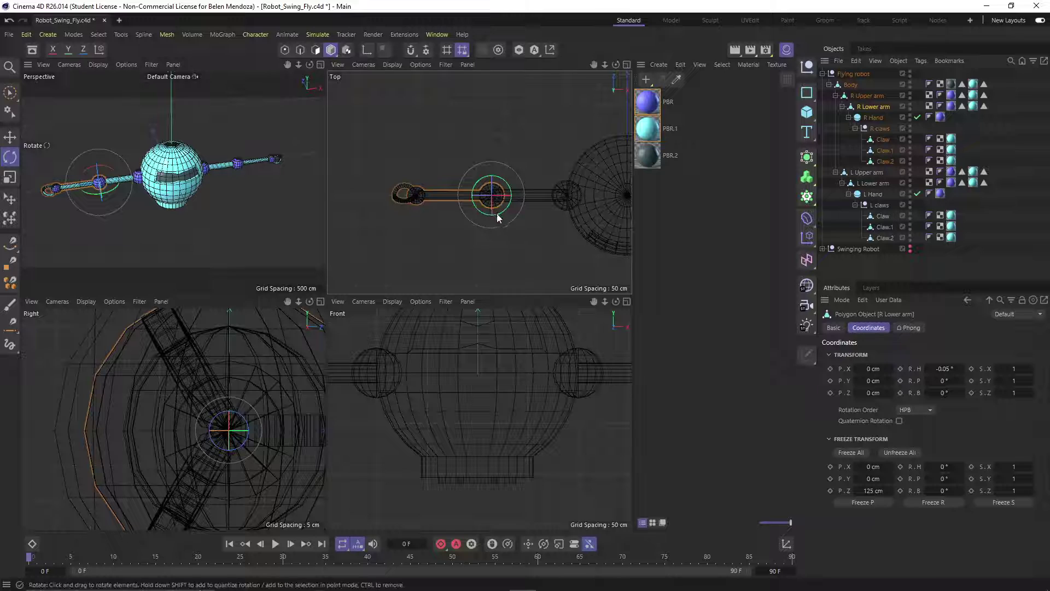
pyautogui.moveTo(496, 211); pyautogui.dragTo(499, 213)
pyautogui.click(420, 235)
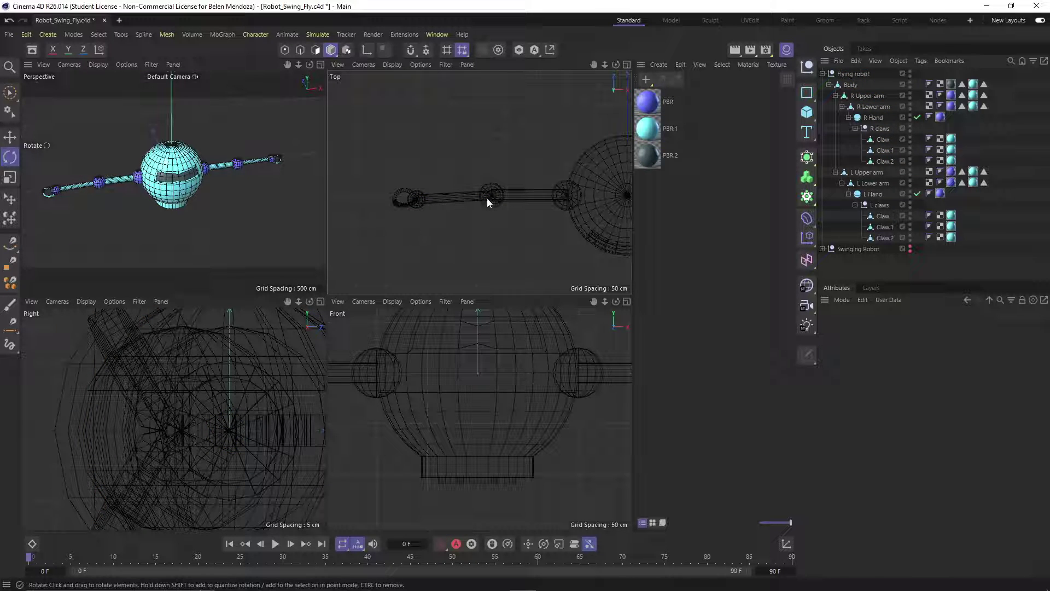
# - Create an IK chain on the right arm from R Upper arm through R Lower arm to R Hand
pyautogui.click(861, 96)
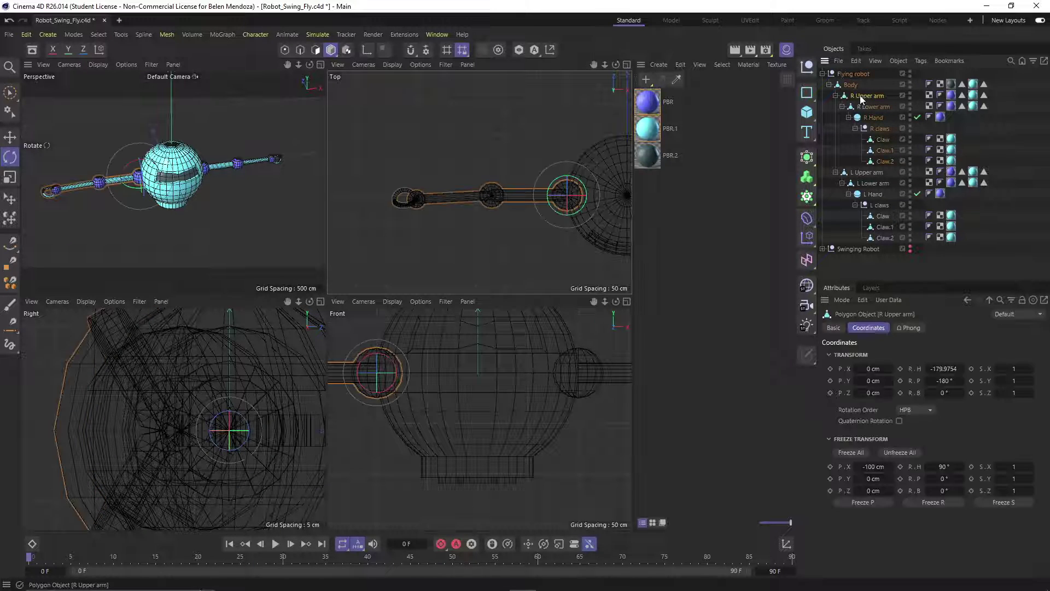
pyautogui.keyDown('shift'); pyautogui.click(873, 118); pyautogui.keyUp('shift')
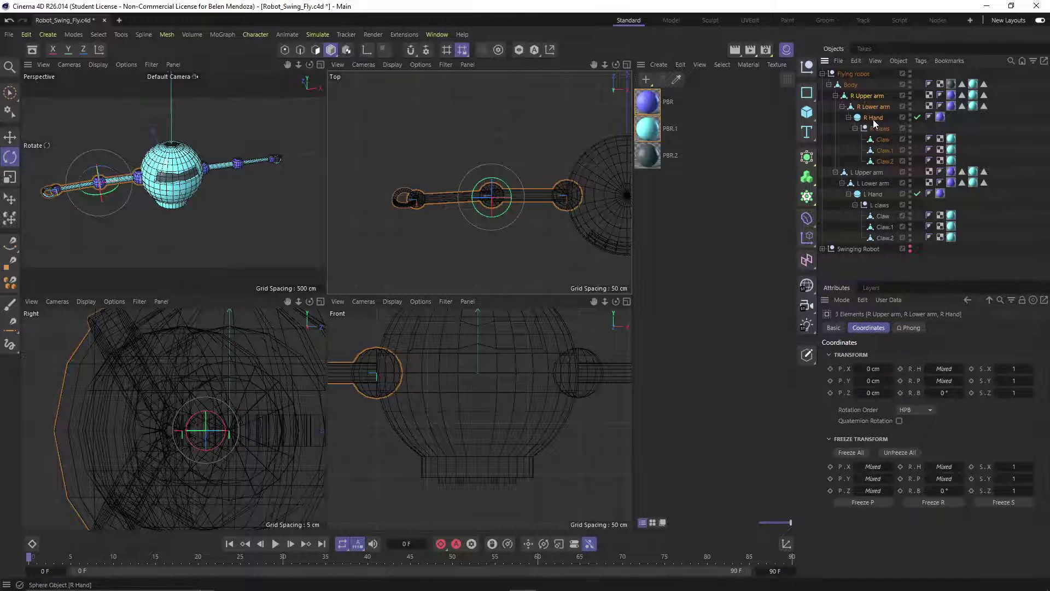
pyautogui.click(864, 94)
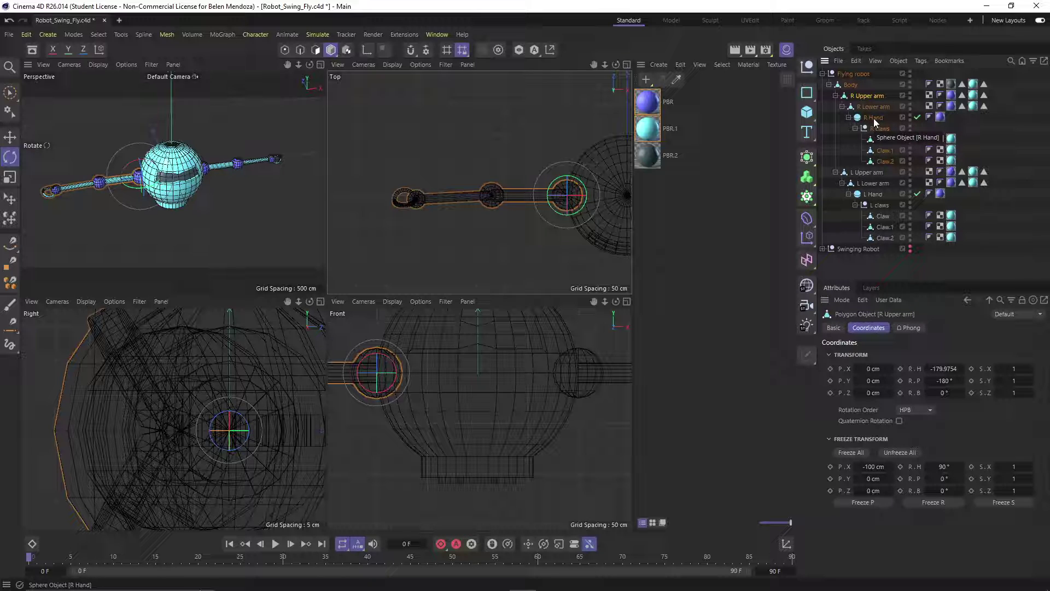
pyautogui.keyDown('shift'); pyautogui.click(873, 118); pyautogui.keyUp('shift')
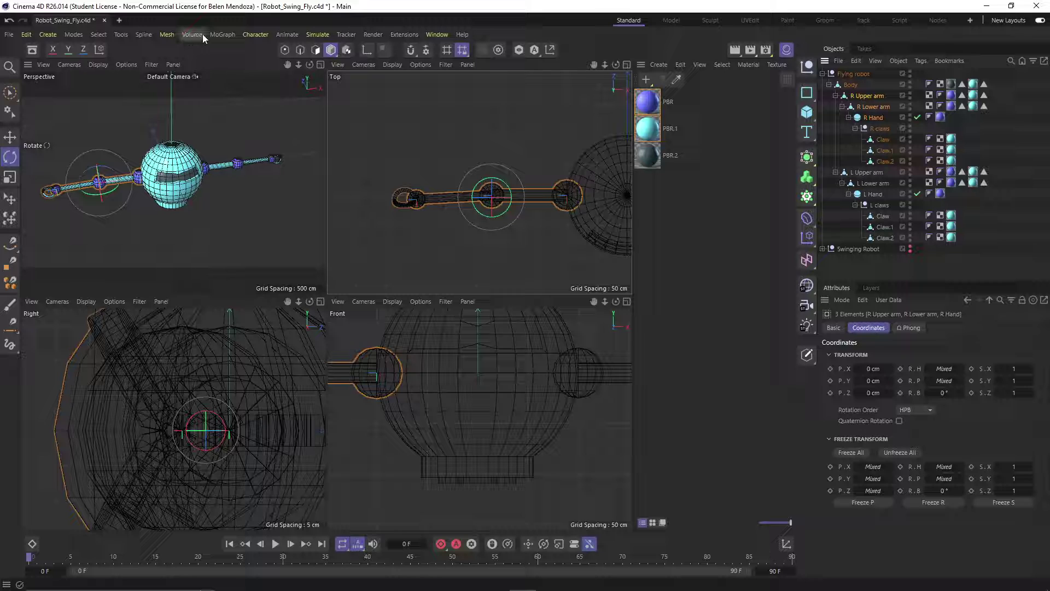
pyautogui.click(256, 34)
pyautogui.click(280, 155)
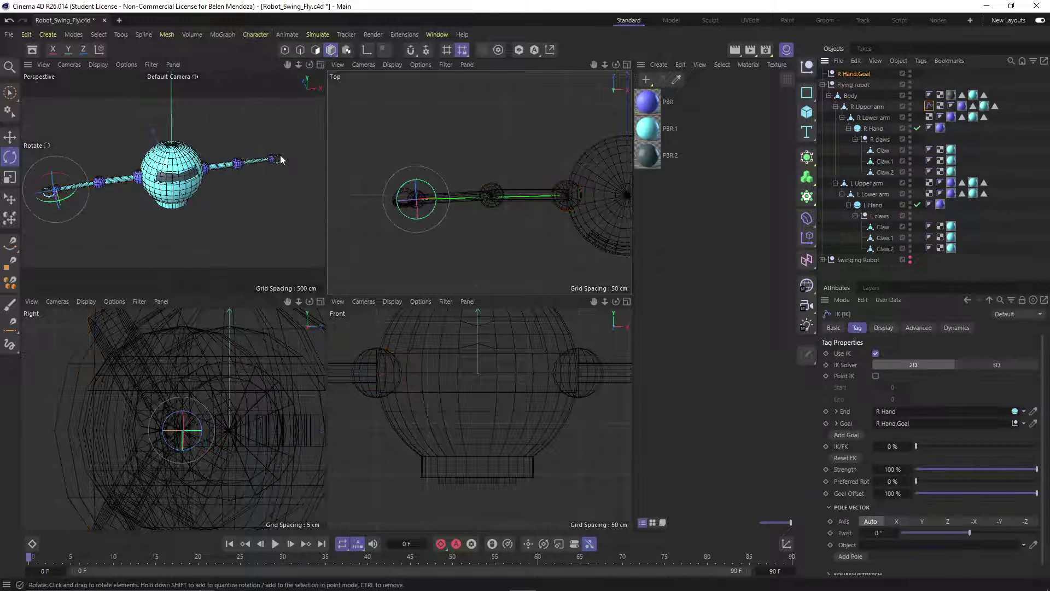
# - Try moving R Hand.Goal toward the body in the Top view to test the elbow bend, then undo the move
pyautogui.click(856, 73)
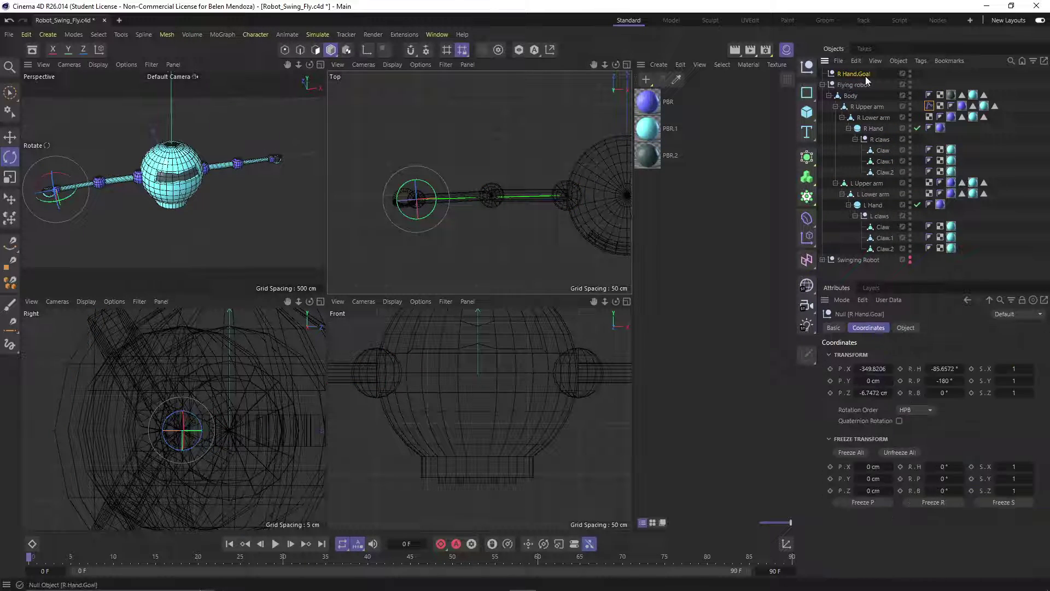
pyautogui.press('e')
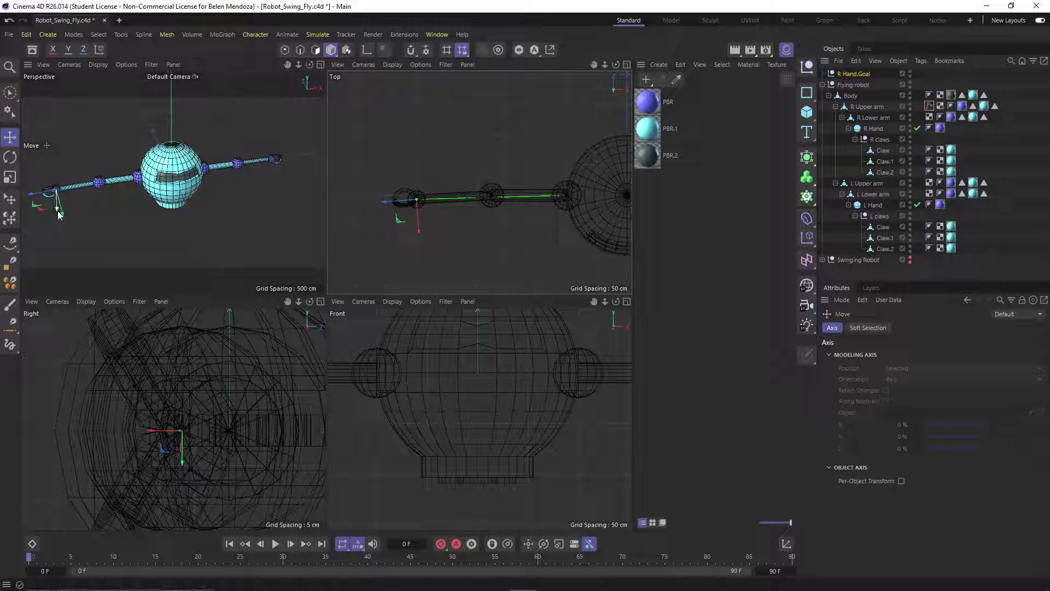
pyautogui.moveTo(397, 225); pyautogui.dragTo(467, 216)
pyautogui.hotkey('ctrl', 'z')
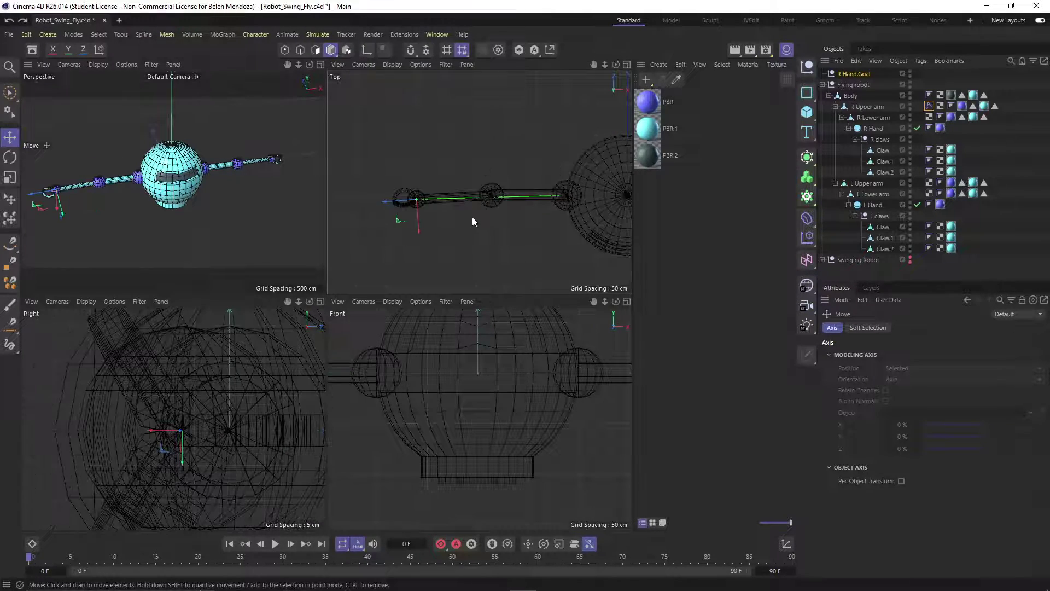
# - Move R Hand.Goal in the Top view until the right arm is straight and in line with the body
pyautogui.scroll(-3, 442, 235)
pyautogui.scroll(5, 470, 221)
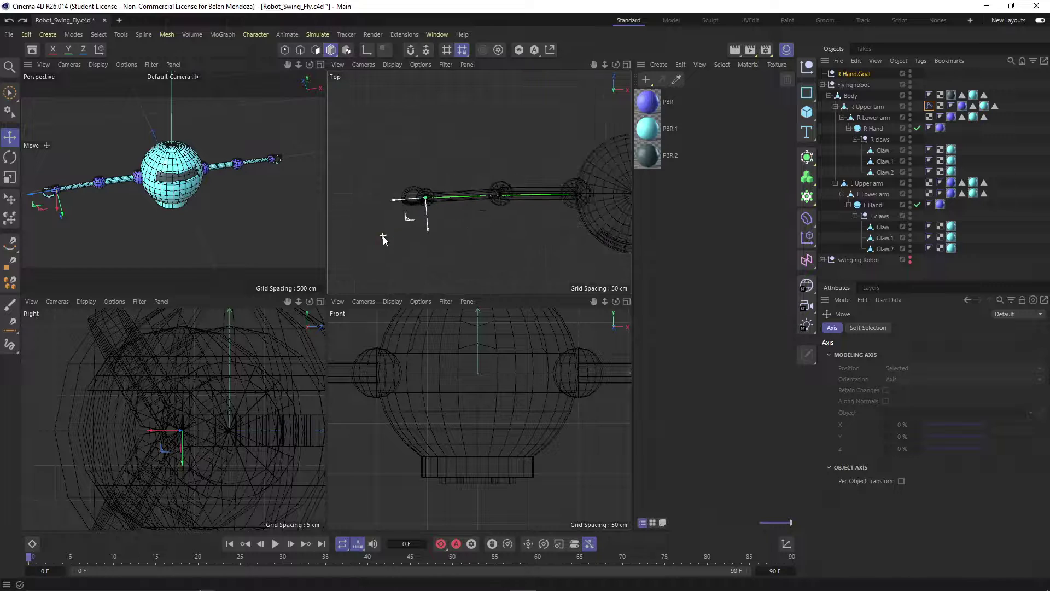
pyautogui.moveTo(420, 213); pyautogui.dragTo(416, 202)
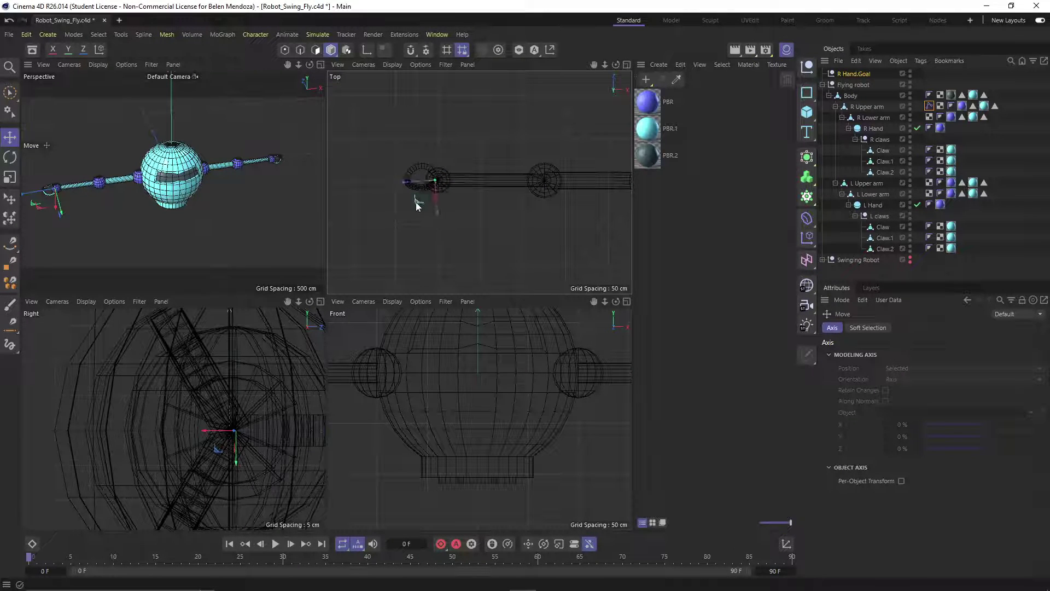
pyautogui.scroll(-3, 455, 213)
pyautogui.scroll(-3, 455, 214)
pyautogui.keyDown('alt'); pyautogui.moveTo(495, 214); pyautogui.dragTo(388, 209, button='middle'); pyautogui.keyUp('alt')
pyautogui.scroll(-4, 392, 209)
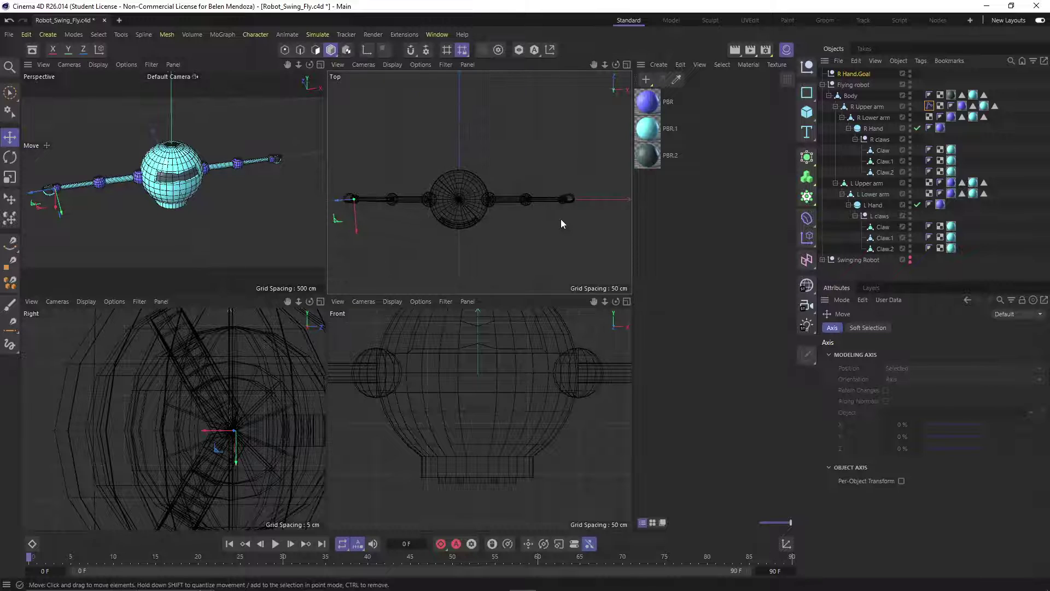
# - Bend L Lower arm slightly in the Top view and rotate L Hand to a heading of about -3.79°
pyautogui.scroll(5, 564, 213)
pyautogui.click(448, 195)
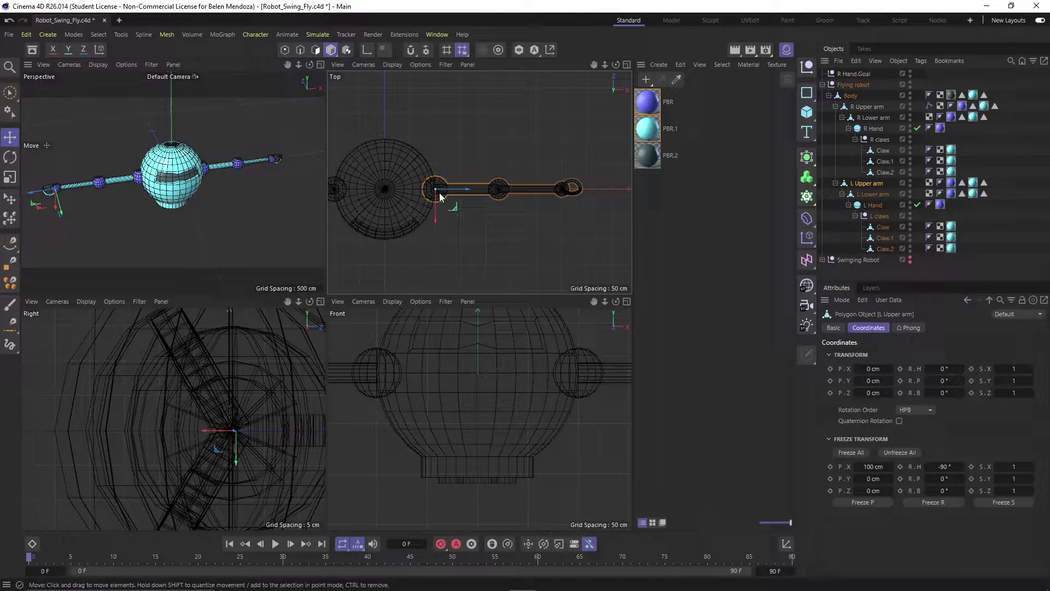
pyautogui.click(496, 192)
pyautogui.scroll(2, 499, 201)
pyautogui.press('r')
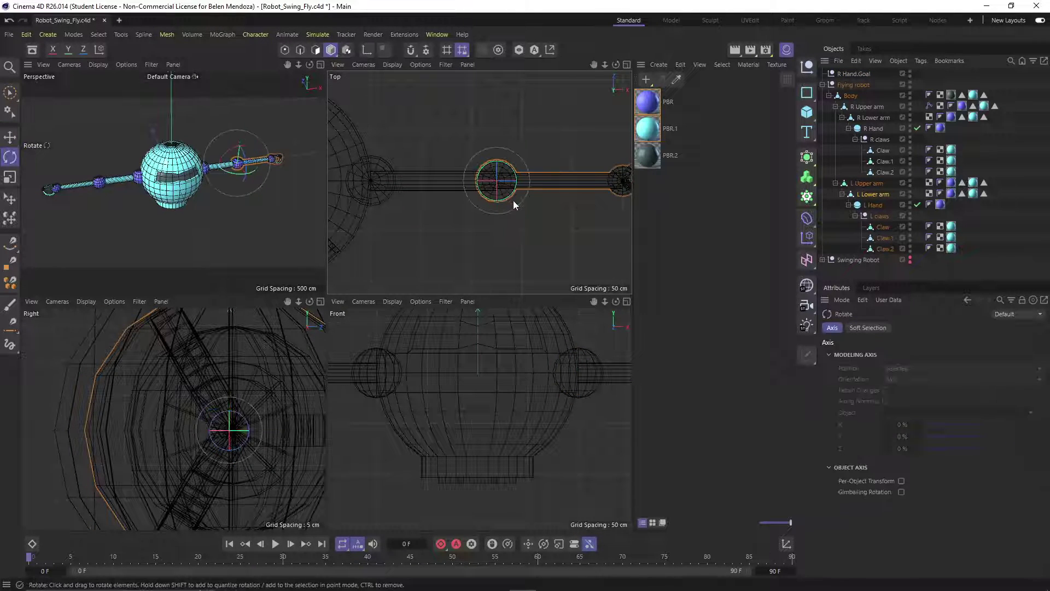
pyautogui.click(614, 200)
pyautogui.moveTo(616, 207); pyautogui.dragTo(623, 199)
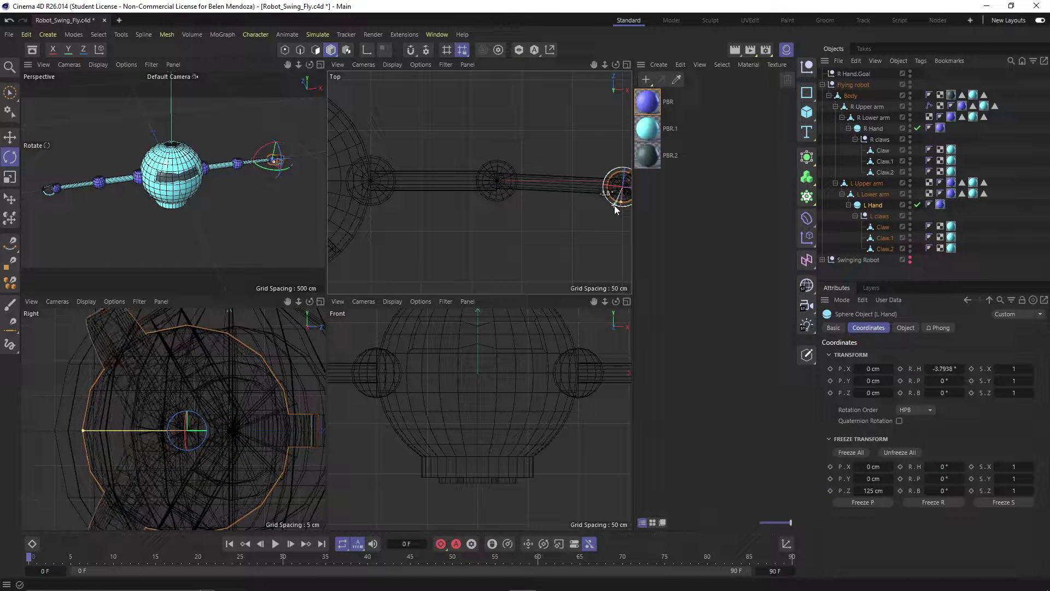
# - Create an IK chain on the left arm from L Upper arm through L Lower arm to L Hand
pyautogui.scroll(-2, 570, 222)
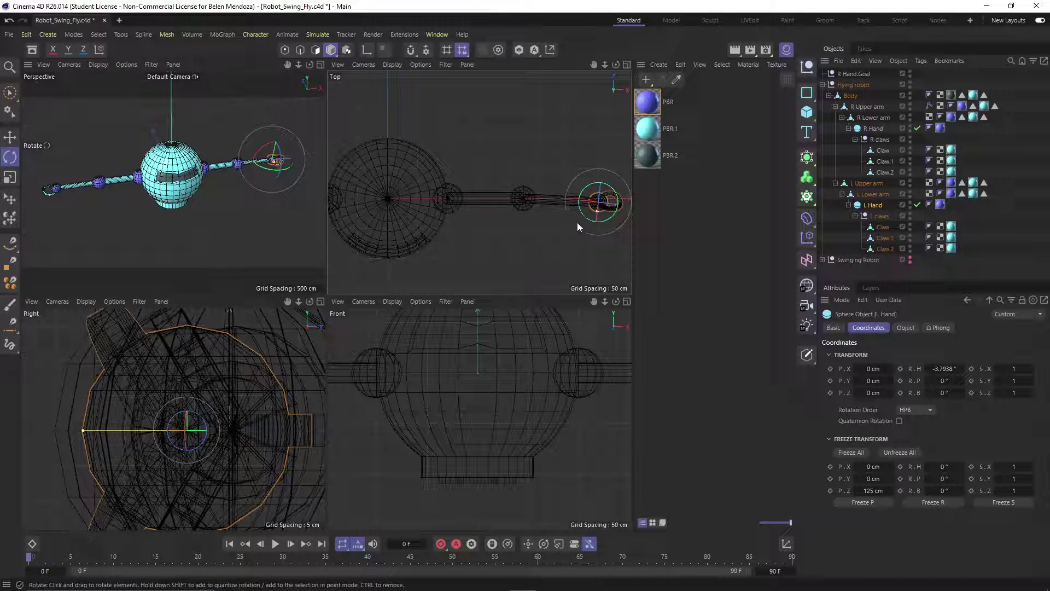
pyautogui.click(870, 184)
pyautogui.keyDown('shift'); pyautogui.click(875, 205); pyautogui.keyUp('shift')
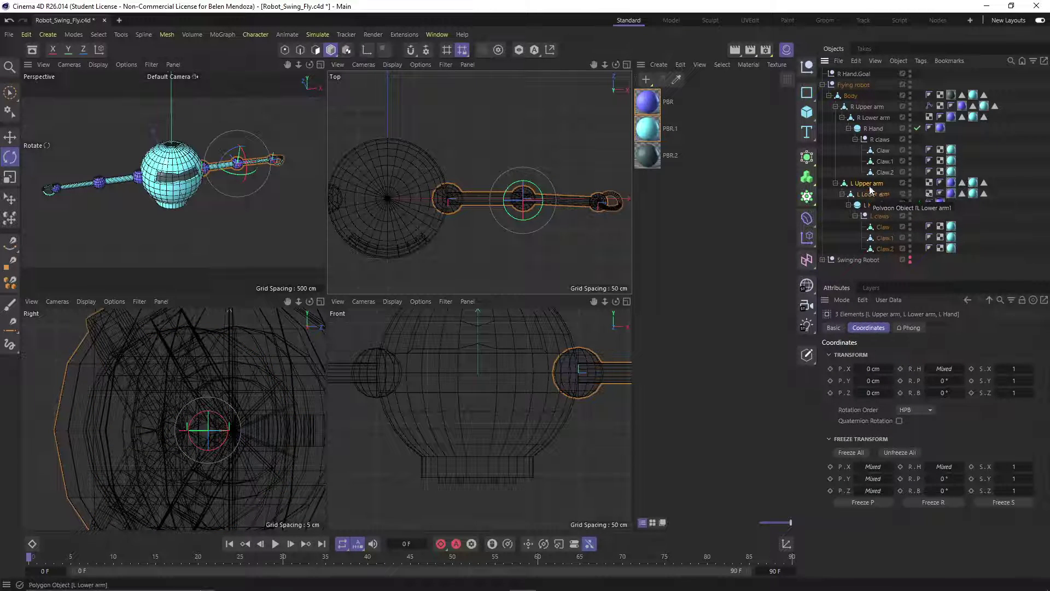
pyautogui.click(263, 37)
pyautogui.click(281, 161)
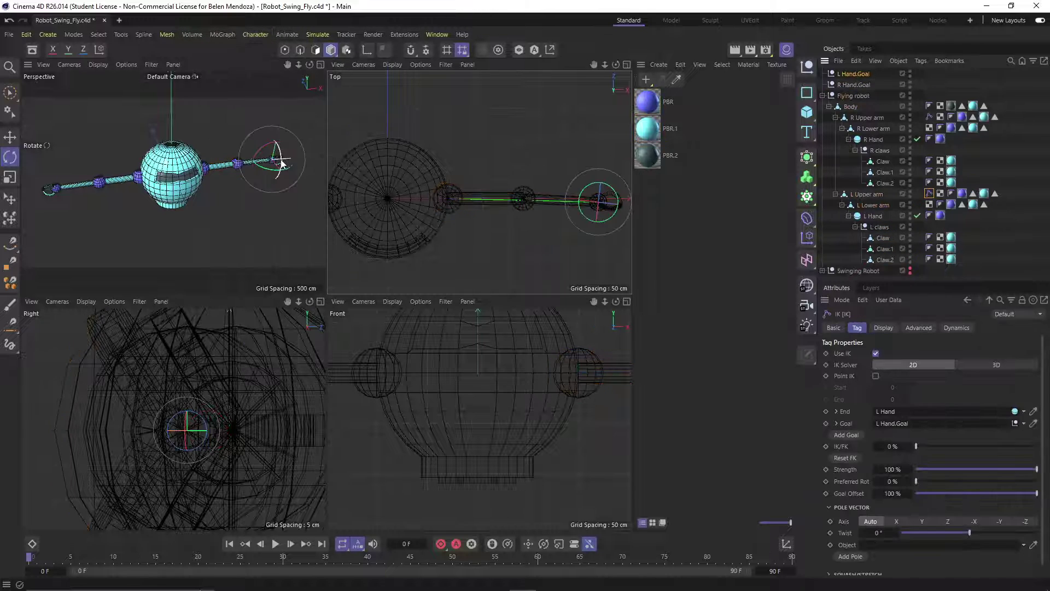
# - Try moving L Hand.Goal inward in the Front view to test the left arm's bend, then undo the move
pyautogui.click(854, 74)
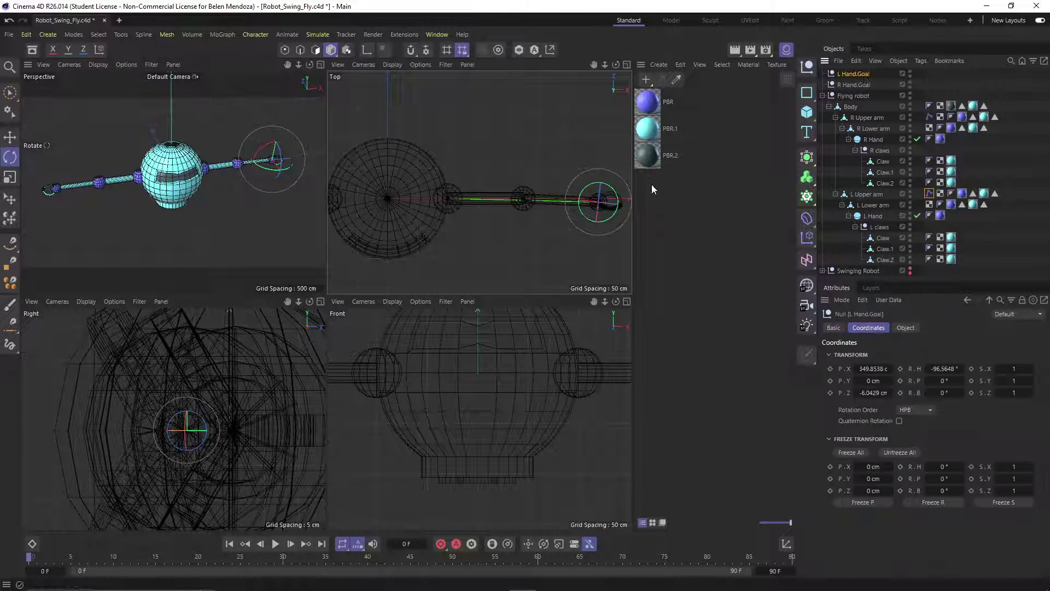
pyautogui.press('e')
pyautogui.scroll(-5, 432, 428)
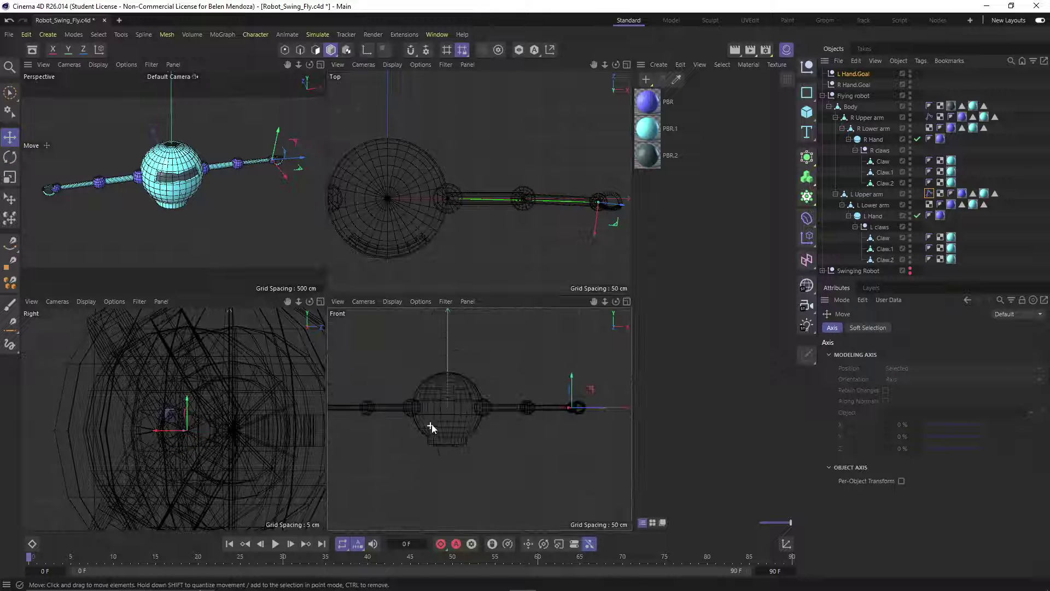
pyautogui.keyDown('alt'); pyautogui.moveTo(533, 440); pyautogui.dragTo(483, 447, button='middle'); pyautogui.keyUp('alt')
pyautogui.scroll(3, 519, 437)
pyautogui.moveTo(547, 380); pyautogui.dragTo(506, 377)
pyautogui.hotkey('ctrl', 'z')
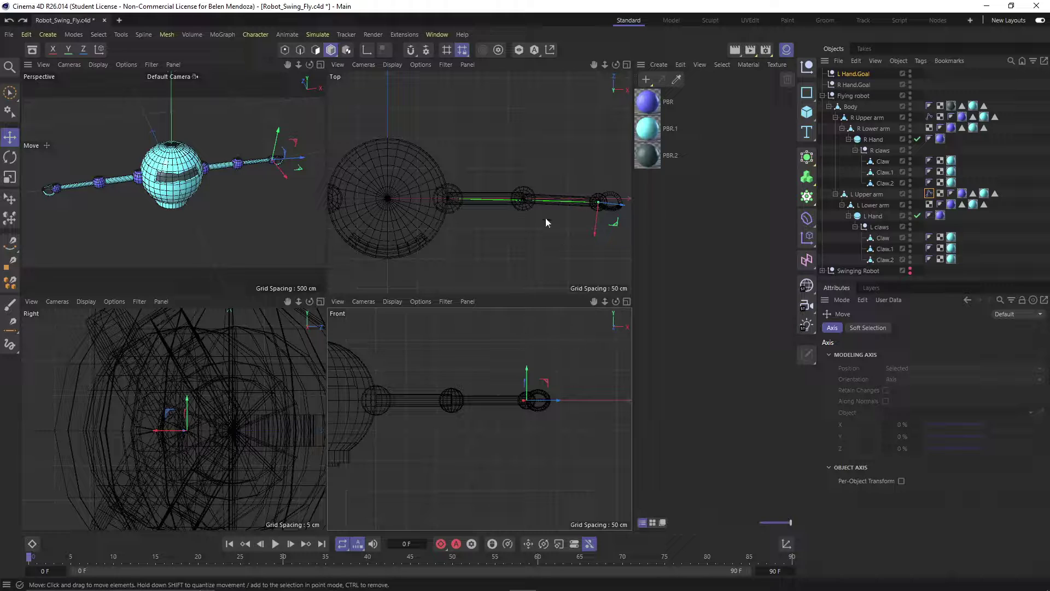
# - Move L Hand.Goal in the Top view until the left arm is straight and in line with the body
pyautogui.scroll(5, 607, 214)
pyautogui.moveTo(614, 206); pyautogui.dragTo(621, 204)
pyautogui.scroll(-5, 476, 211)
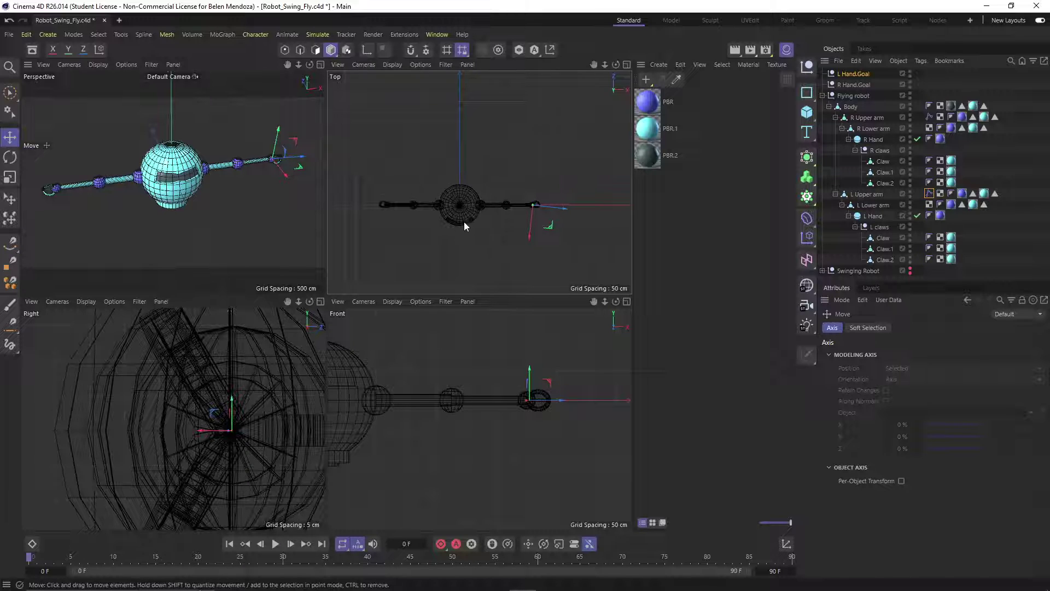
# - Reset the heading and pitch rotation (R.H and R.P) of L Hand.Goal and R Hand.Goal together to 0°
pyautogui.keyDown('ctrl'); pyautogui.click(855, 85); pyautogui.keyUp('ctrl')
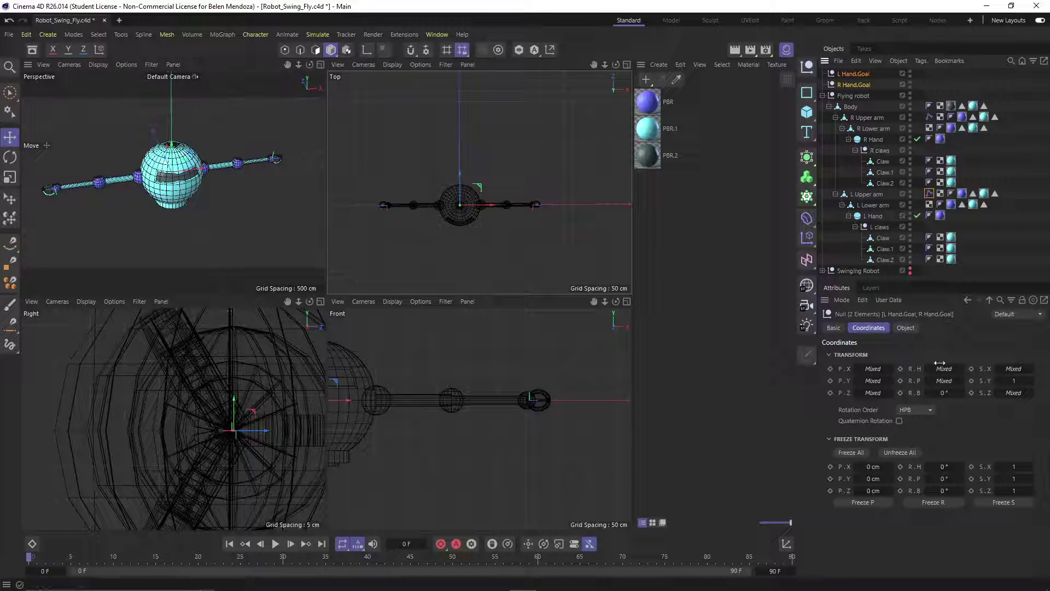
pyautogui.click(960, 370)
pyautogui.click(962, 382)
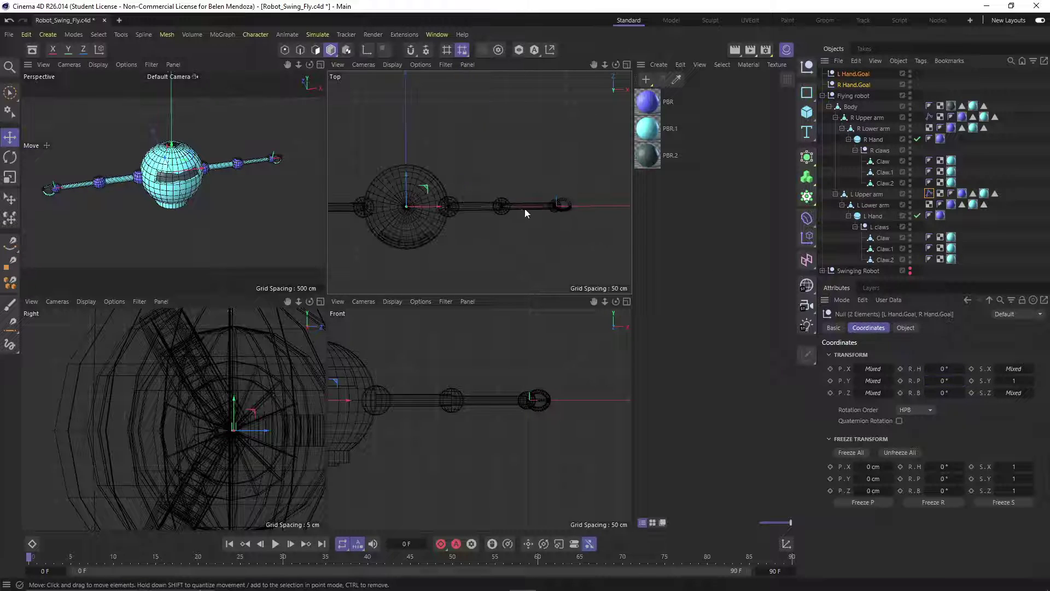
# - Reset the Y and Z positions of both hand goals to 0 cm
pyautogui.scroll(2, 553, 210)
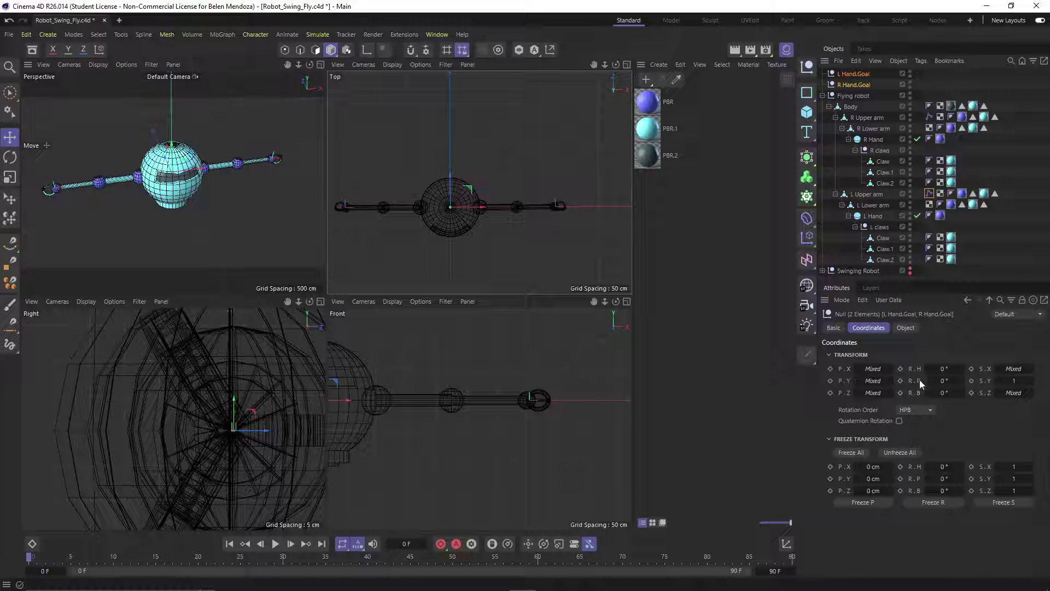
pyautogui.click(888, 383)
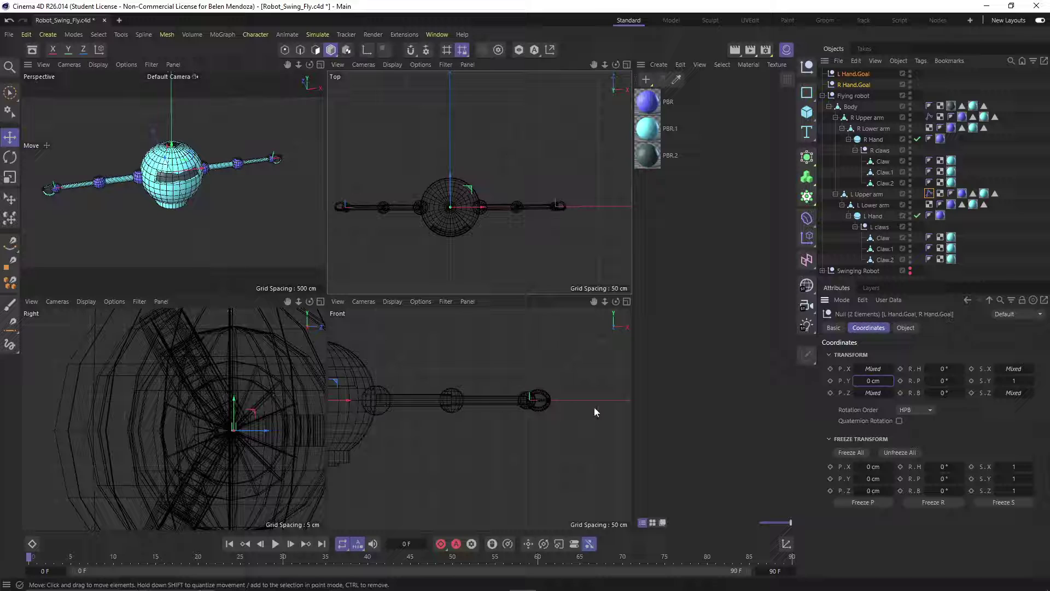
pyautogui.rightClick(891, 392)
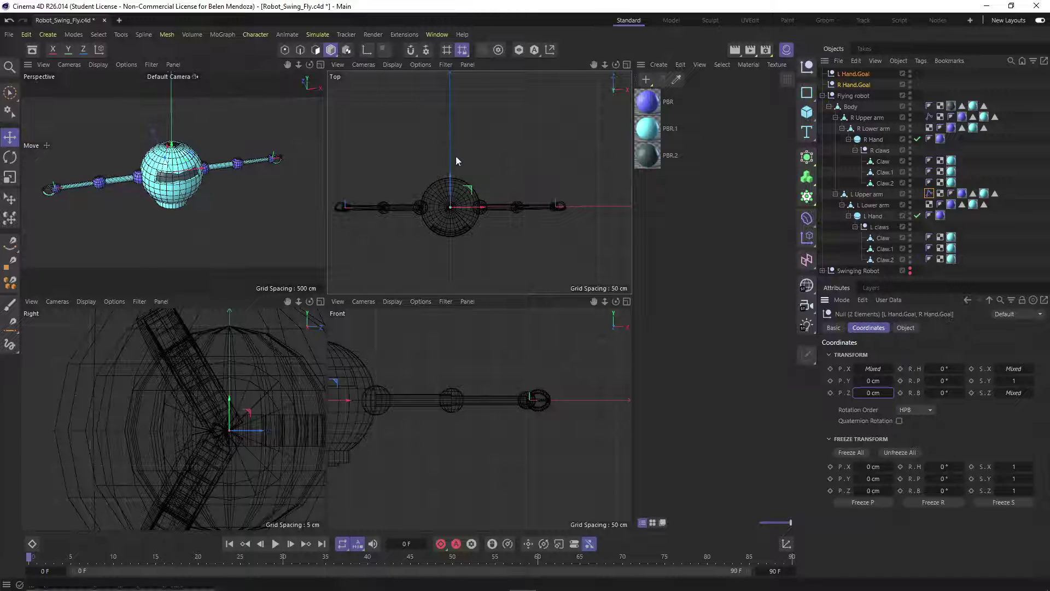
pyautogui.scroll(3, 530, 227)
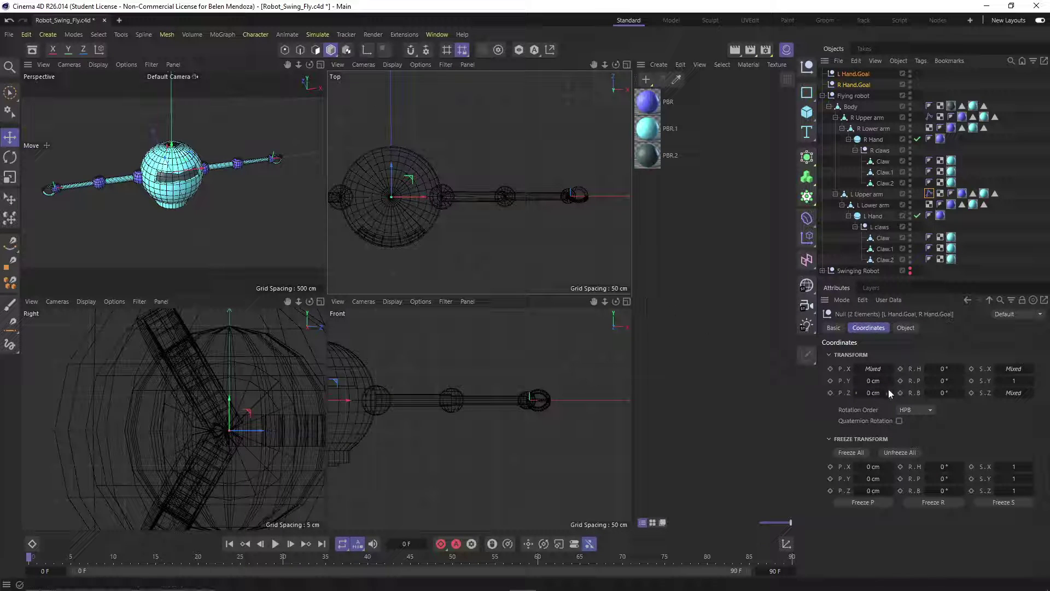
# - Set the X position of L Hand.Goal to 355 cm
pyautogui.click(753, 386)
pyautogui.click(854, 74)
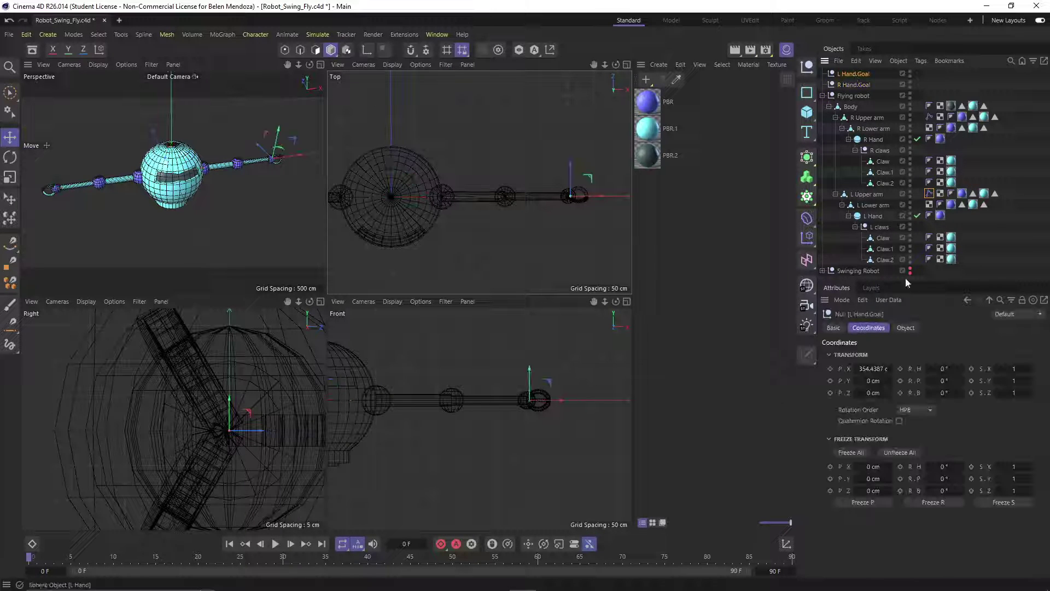
pyautogui.click(874, 368)
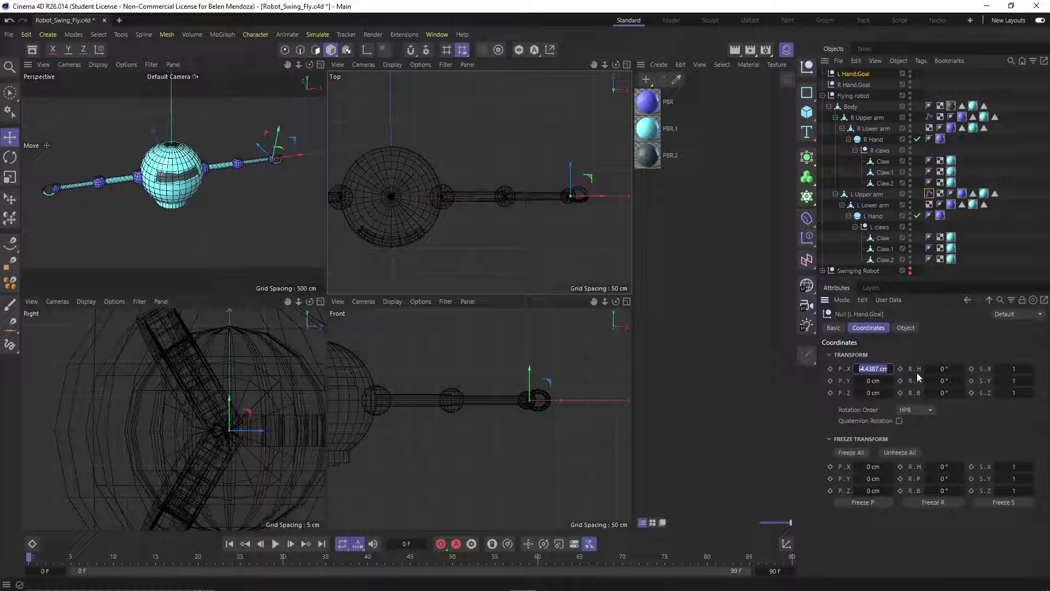
pyautogui.write('-354')
pyautogui.press('Return')
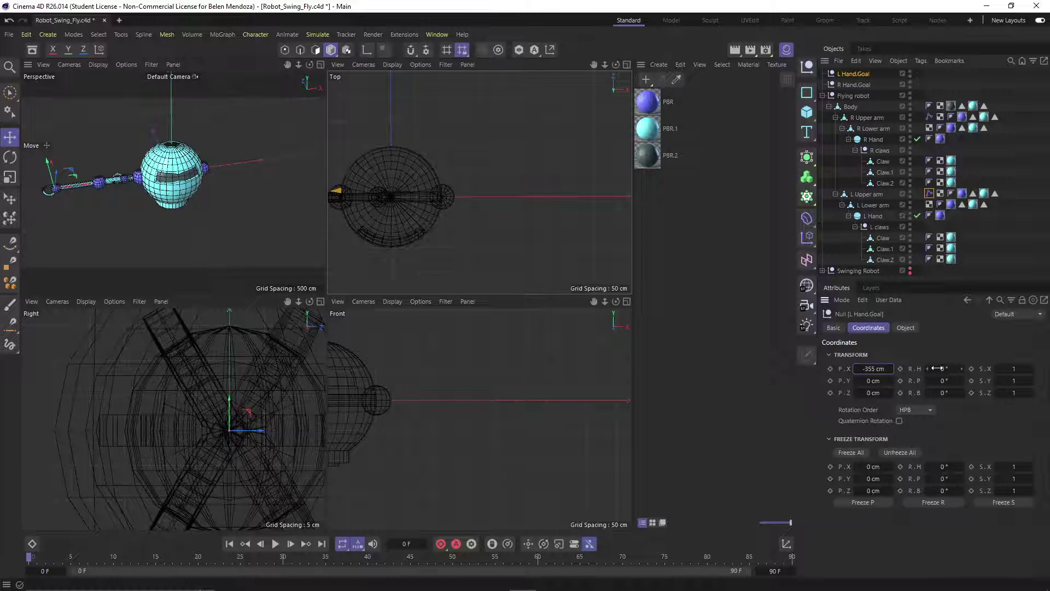
pyautogui.hotkey('ctrl', 'z')
pyautogui.moveTo(876, 370); pyautogui.dragTo(879, 371)
# - Set the X position of R Hand.Goal to -355 cm and compare both arms in the Top view
pyautogui.click(849, 85)
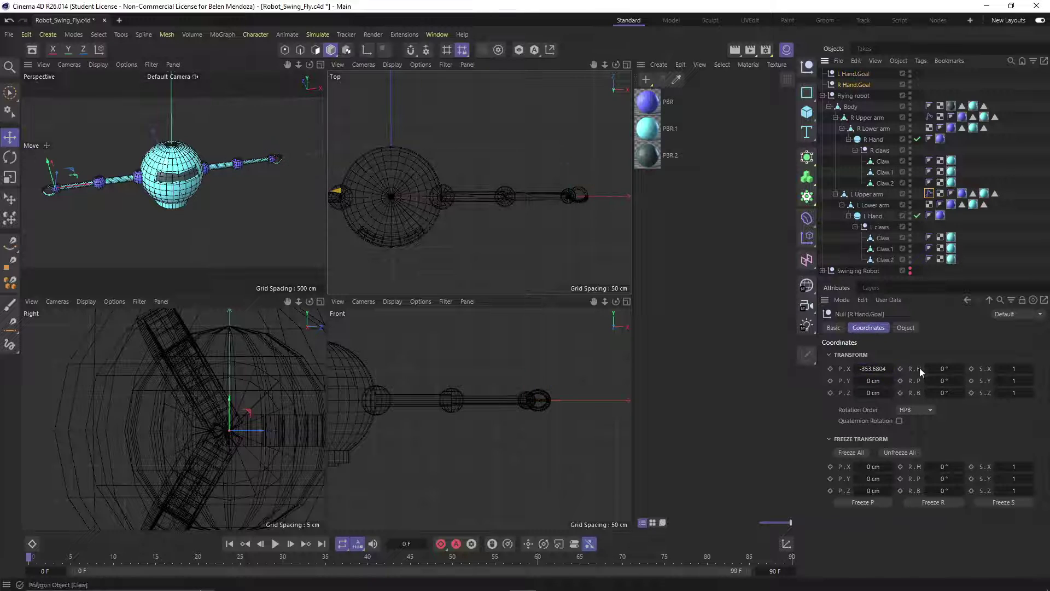
pyautogui.click(876, 370)
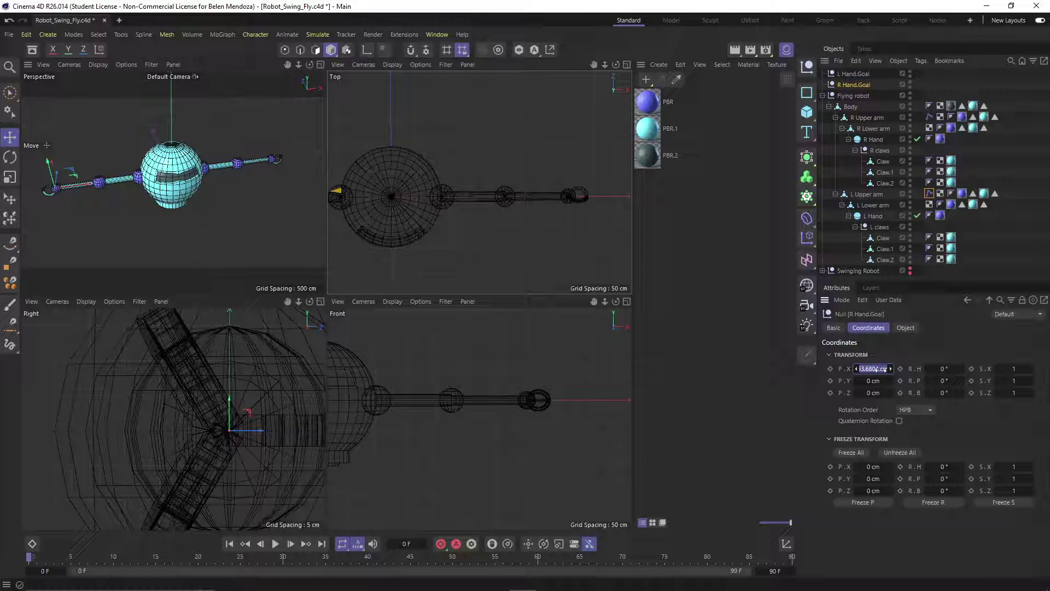
pyautogui.write('-355')
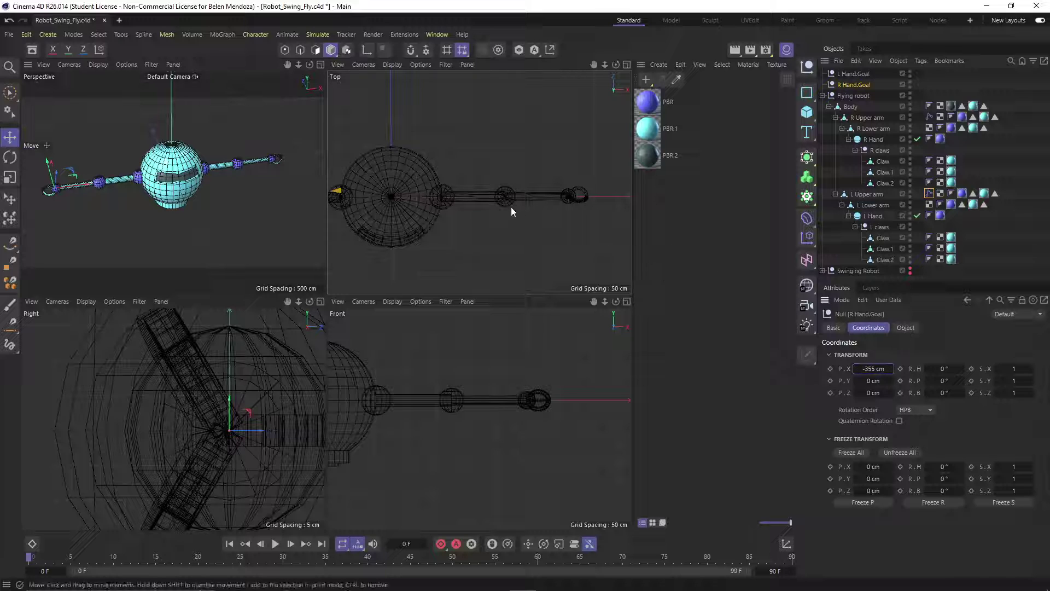
pyautogui.scroll(-3, 511, 209)
pyautogui.keyDown('alt'); pyautogui.moveTo(416, 226); pyautogui.dragTo(461, 231, button='middle'); pyautogui.keyUp('alt')
pyautogui.scroll(2, 398, 213)
pyautogui.scroll(3, 365, 202)
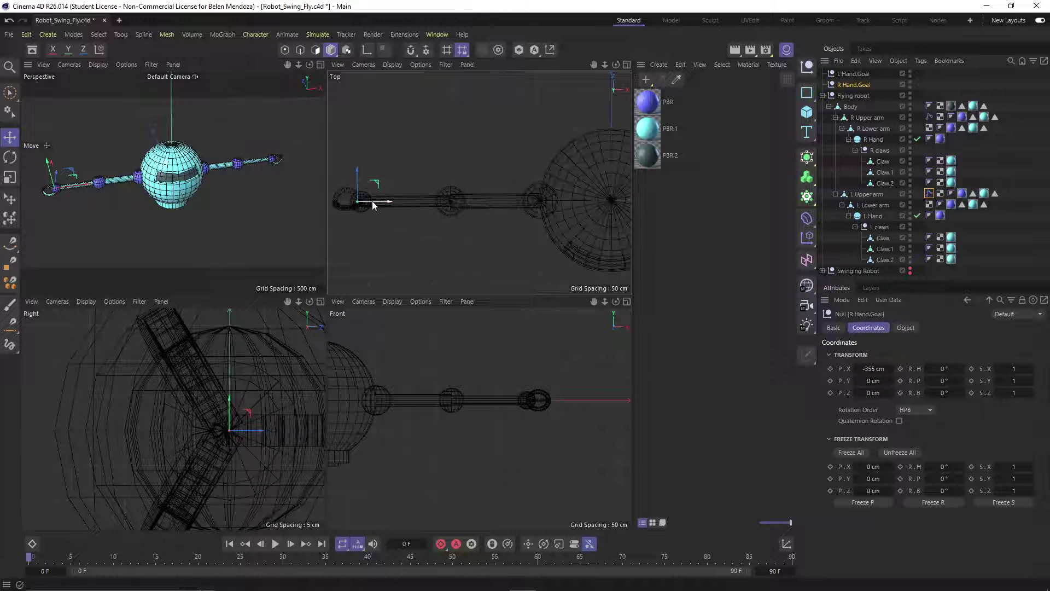
pyautogui.scroll(-3, 372, 201)
pyautogui.scroll(3, 374, 204)
pyautogui.scroll(-5, 375, 204)
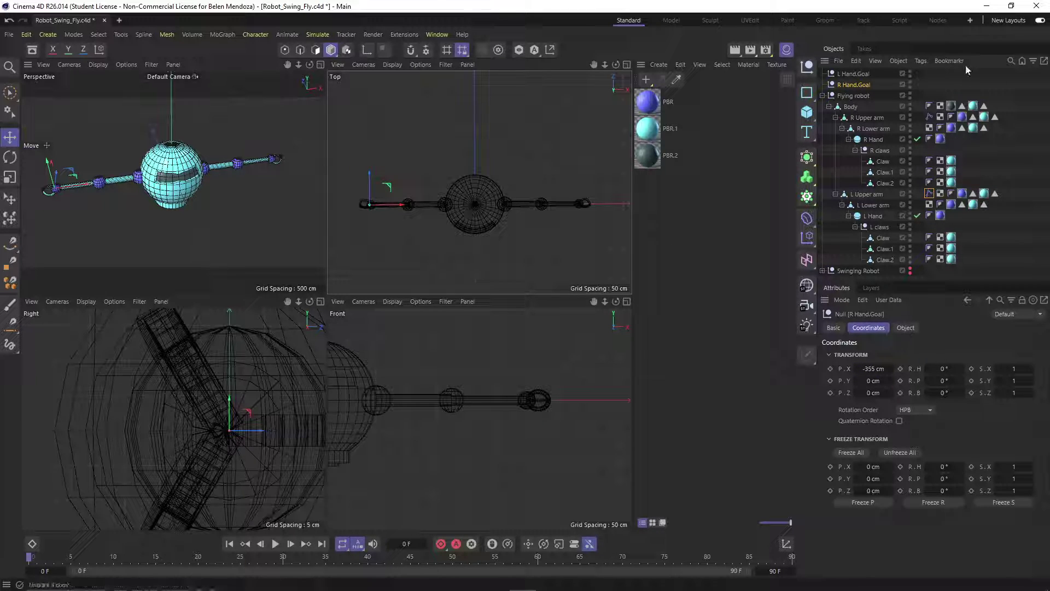
# - Freeze all transforms of L Hand.Goal and R Hand.Goal together, then clear the selection
pyautogui.keyDown('ctrl'); pyautogui.click(855, 73); pyautogui.keyUp('ctrl')
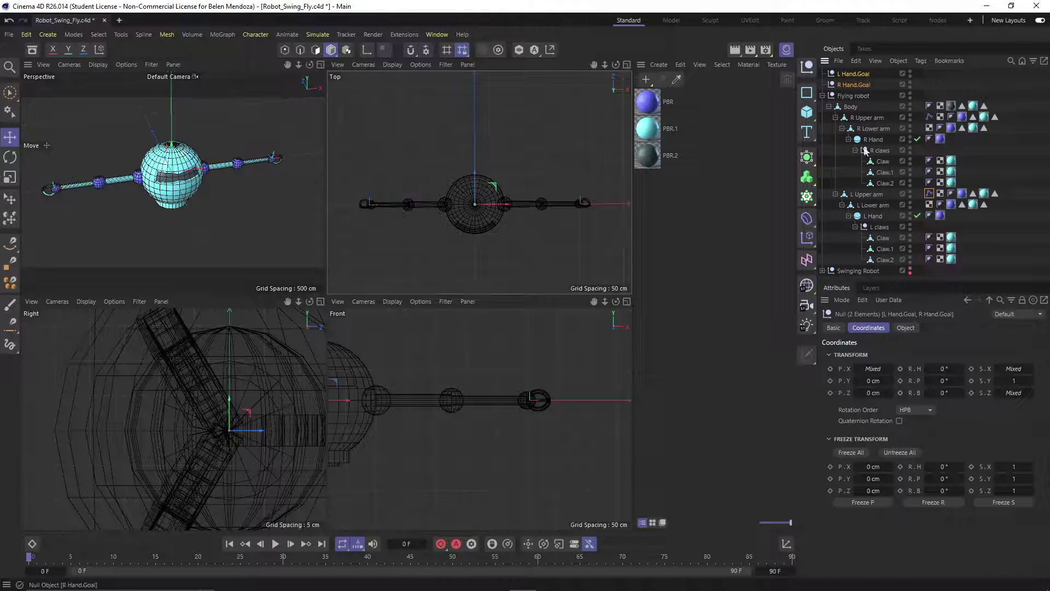
pyautogui.click(858, 452)
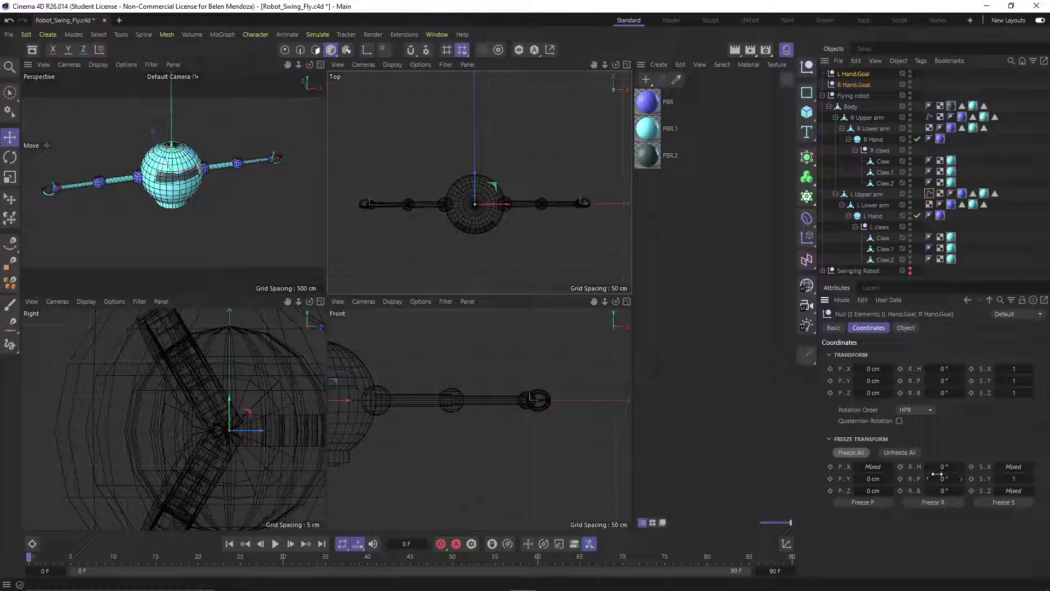
pyautogui.hotkey('ctrl', 'z')
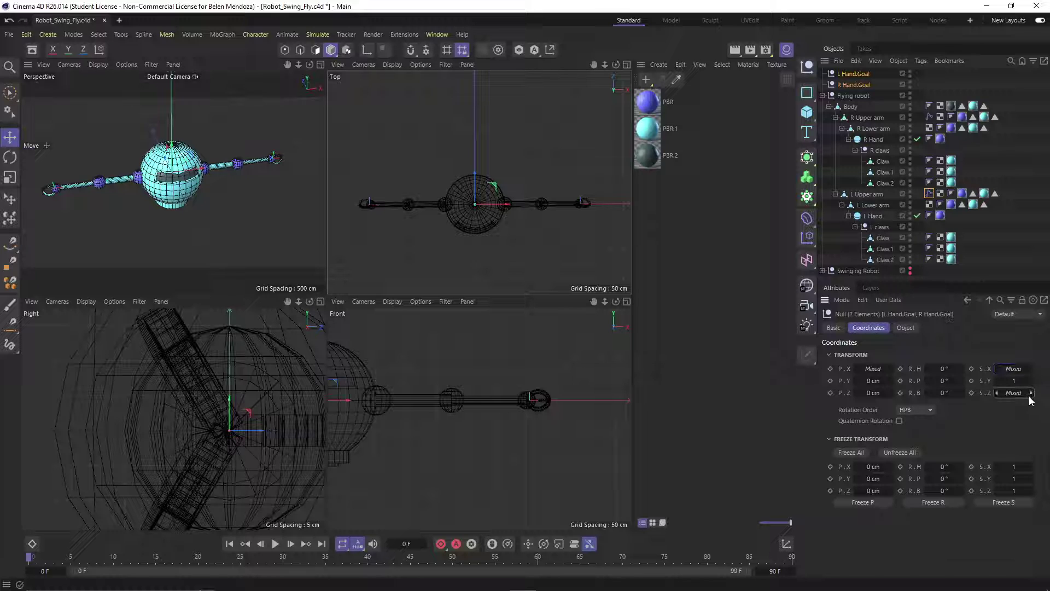
pyautogui.click(858, 451)
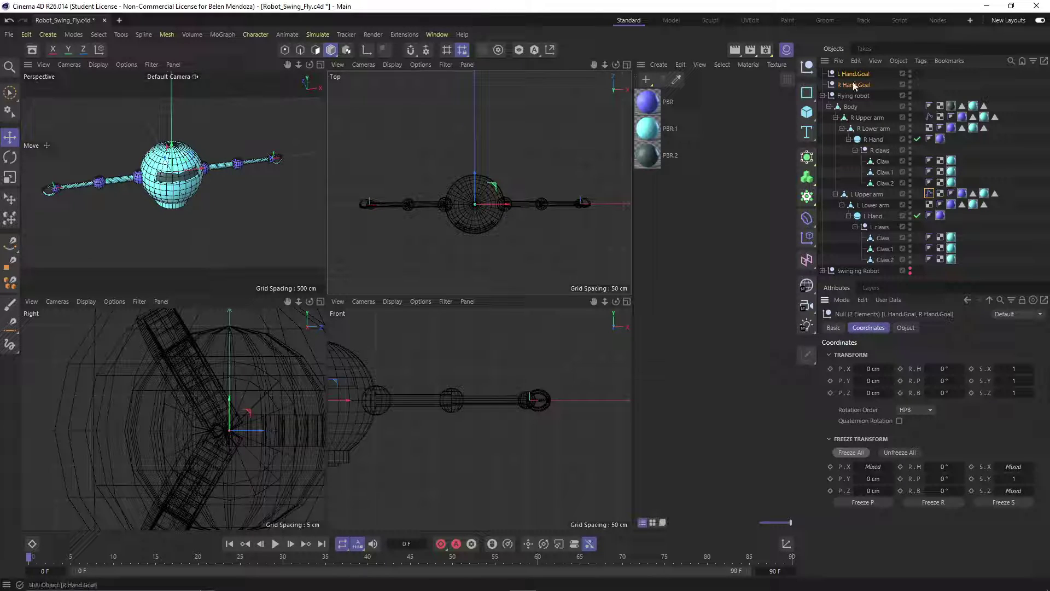
pyautogui.click(972, 245)
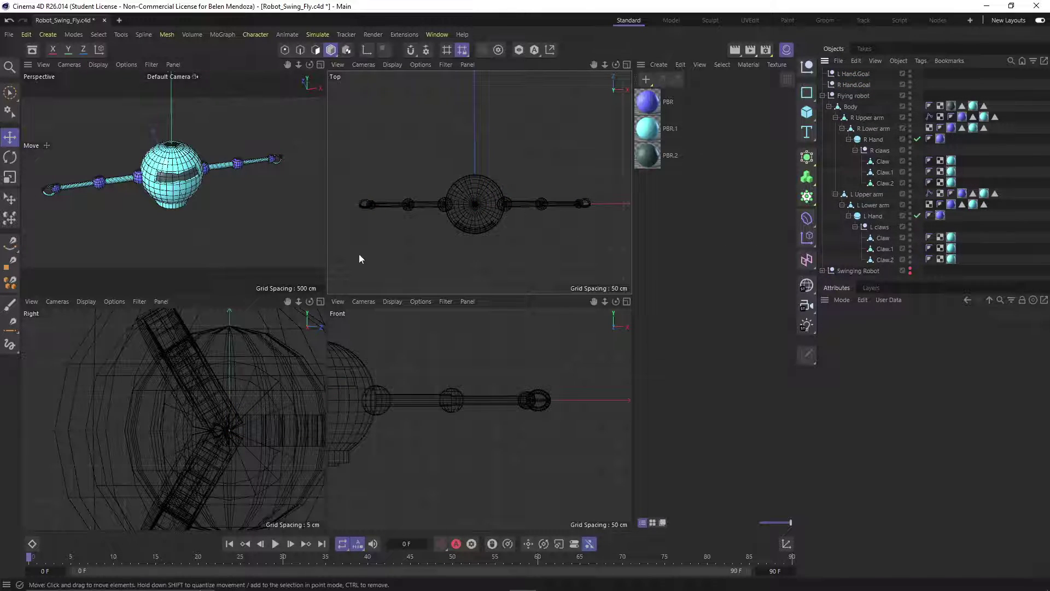
# - Try resetting the rotations of the Flying robot null and all its child objects together, then undo the changes
pyautogui.click(870, 96)
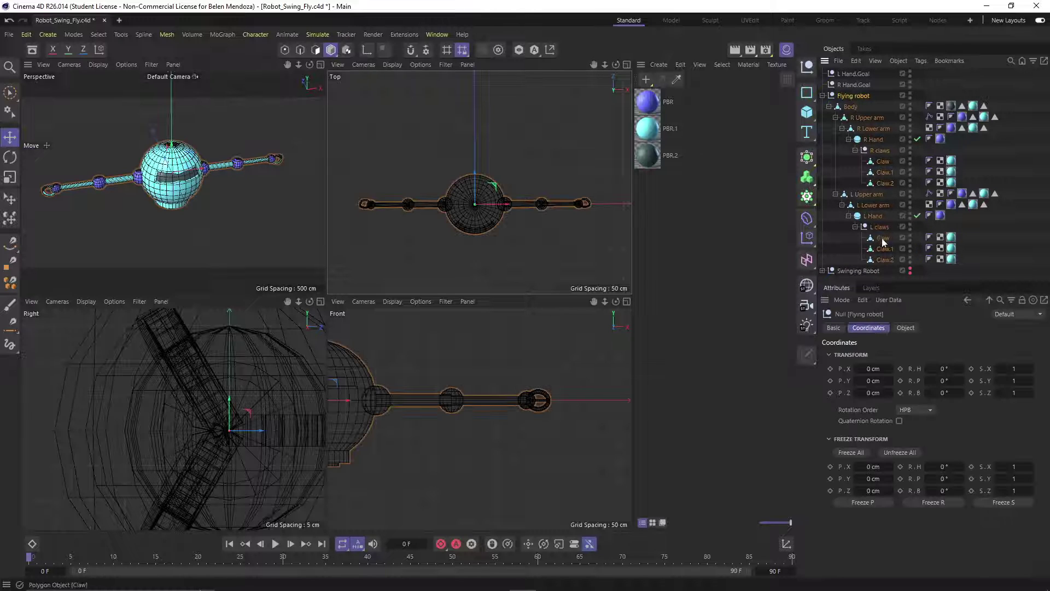
pyautogui.keyDown('shift'); pyautogui.click(882, 253); pyautogui.keyUp('shift')
pyautogui.moveTo(943, 371); pyautogui.dragTo(950, 372)
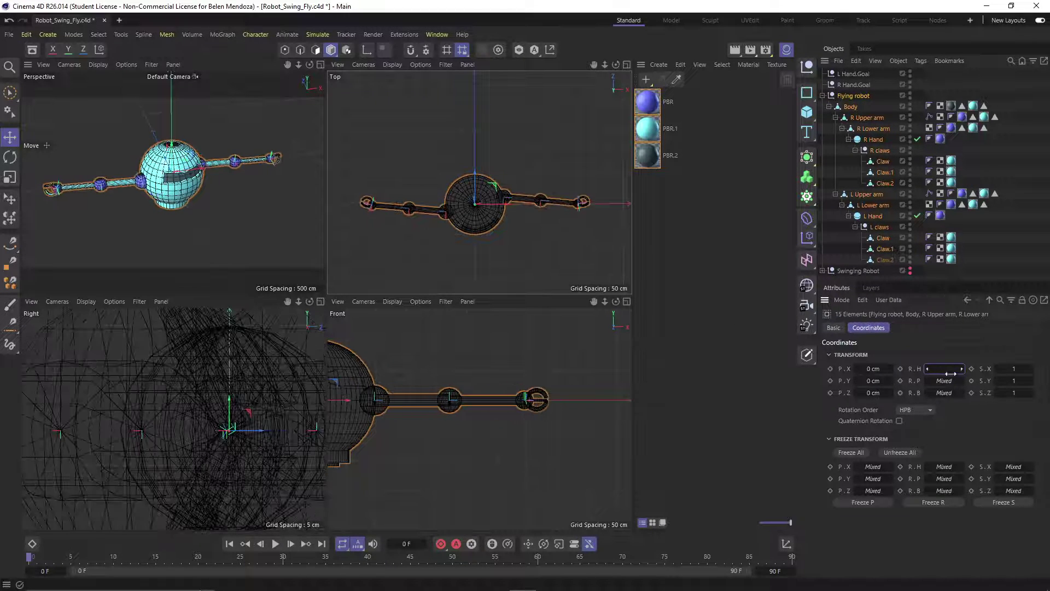
pyautogui.click(943, 381)
pyautogui.click(938, 392)
pyautogui.click(849, 84)
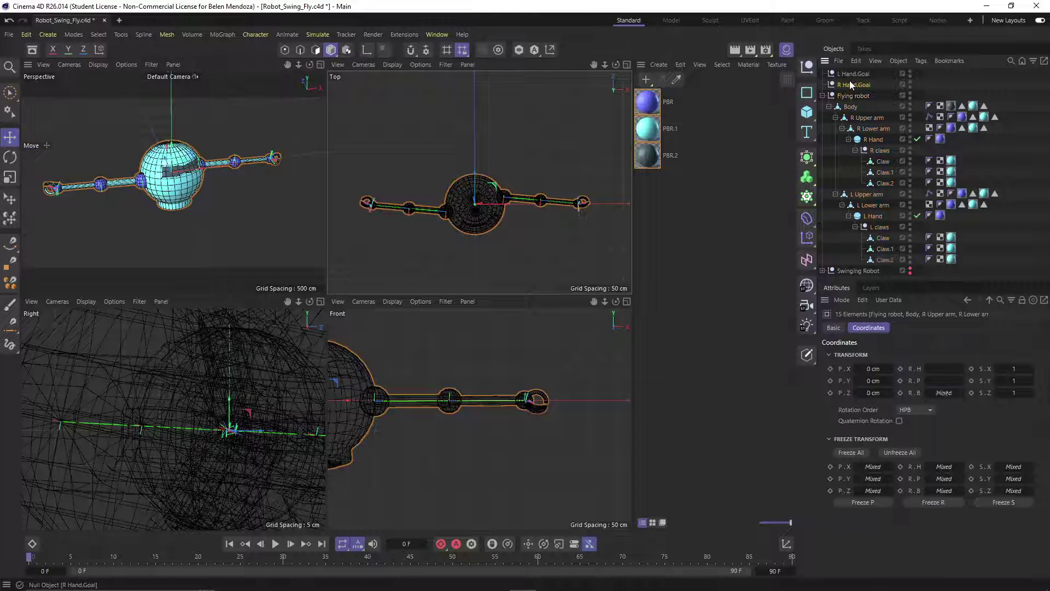
pyautogui.hotkey('ctrl', 'z')
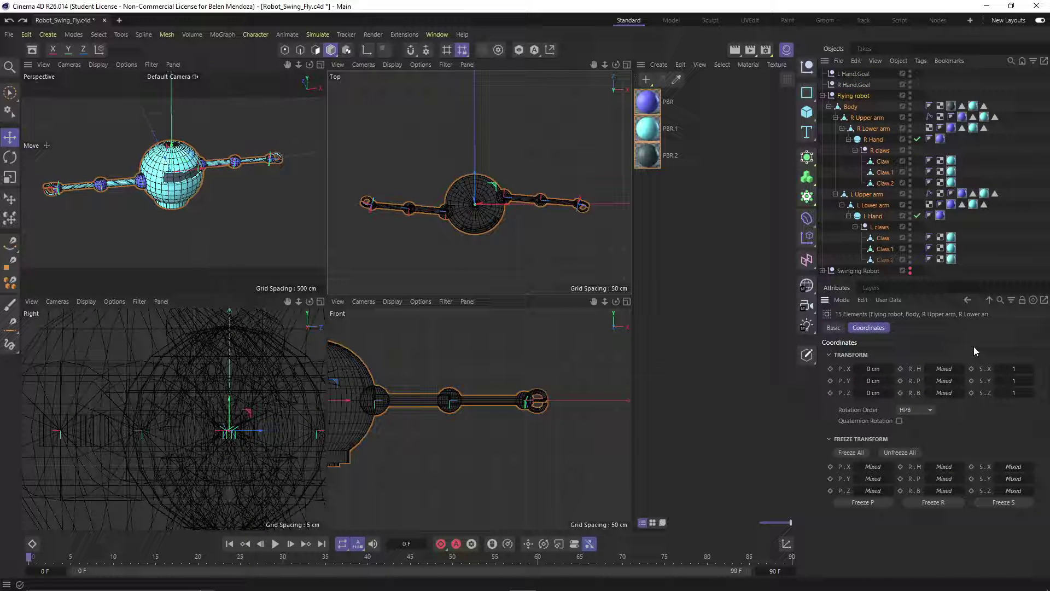
pyautogui.hotkey('ctrl', 'z')
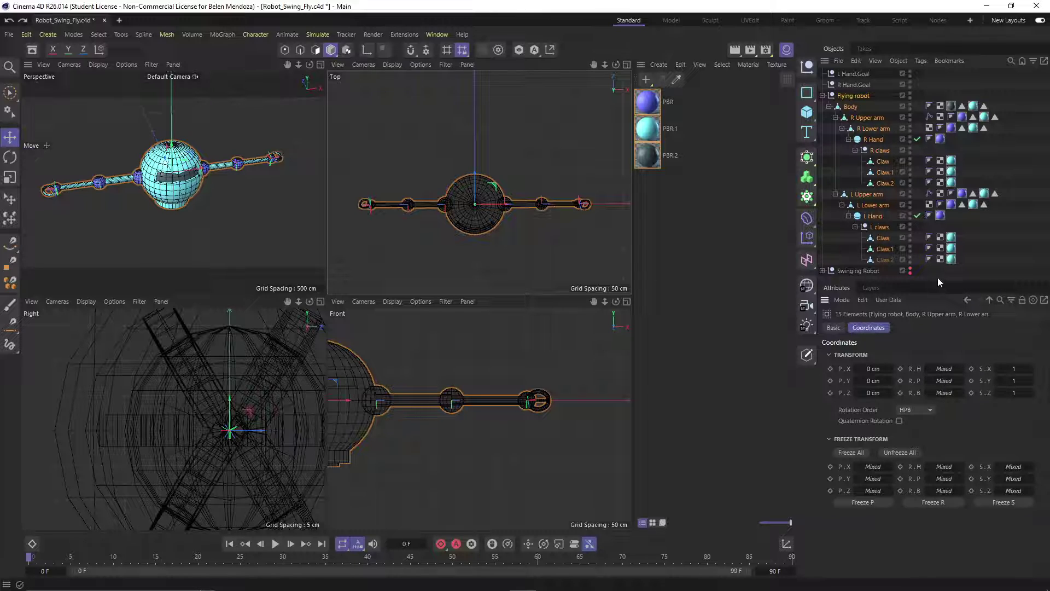
# - Try zeroing the rotation of the selected Flying robot hierarchy again, inspect the right arm in the Top view, and undo the reset
pyautogui.click(944, 369)
pyautogui.click(933, 381)
pyautogui.click(935, 393)
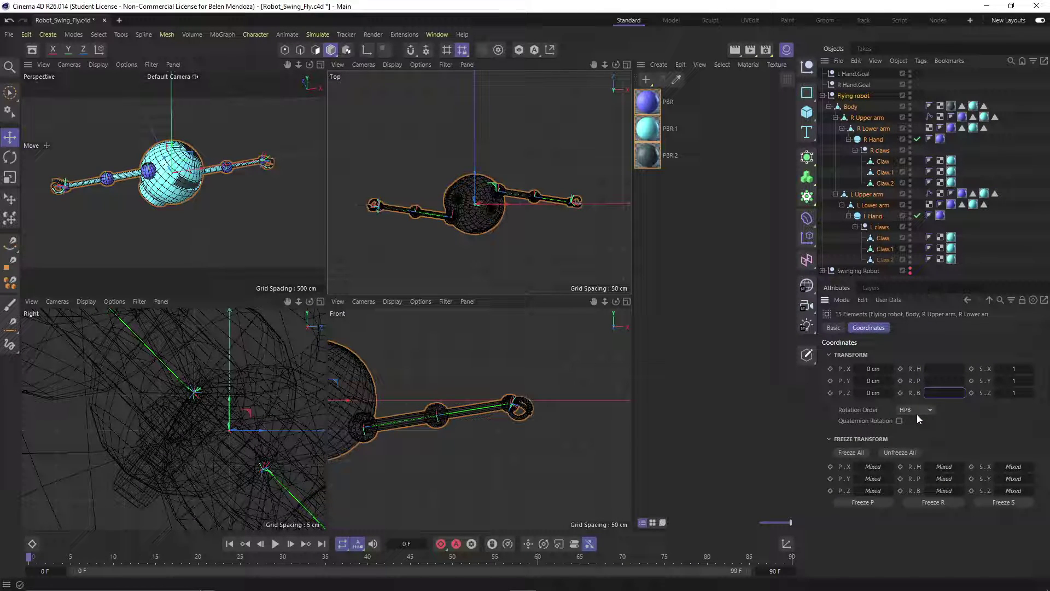
pyautogui.press('Return')
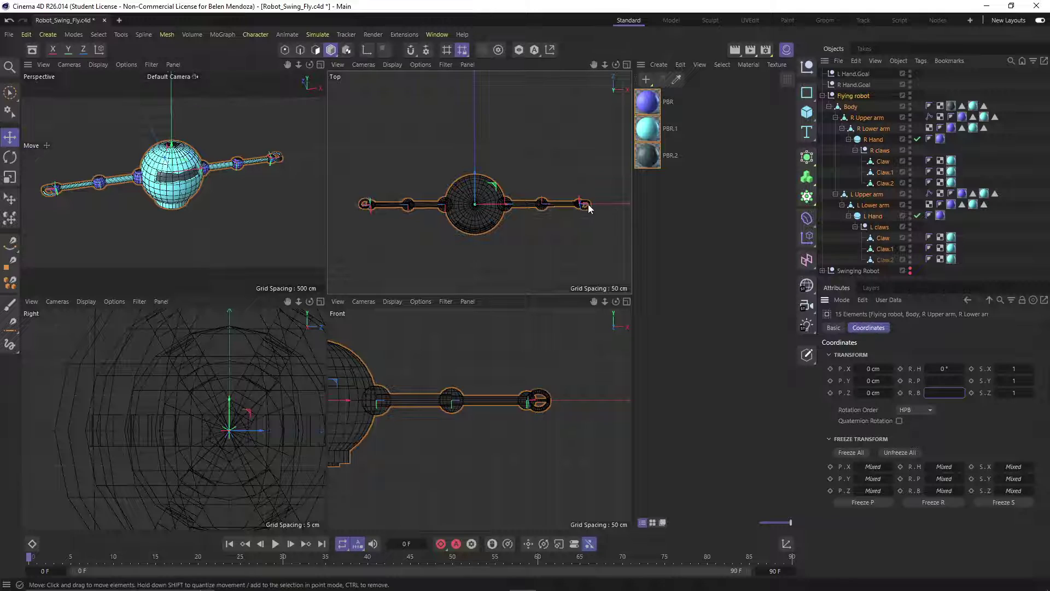
pyautogui.scroll(10, 583, 208)
pyautogui.scroll(-8, 519, 219)
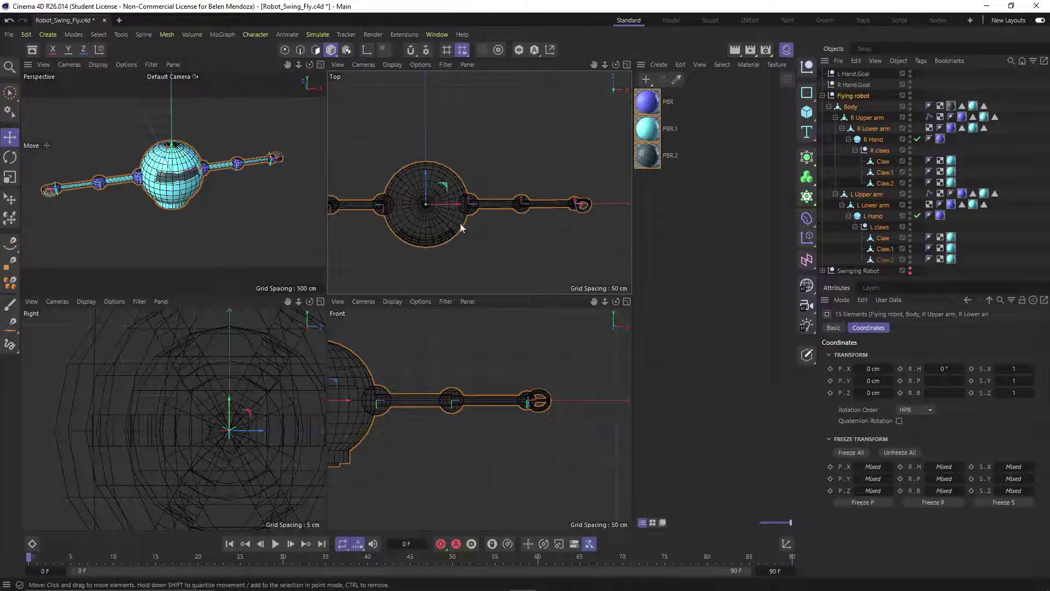
pyautogui.scroll(8, 336, 216)
pyautogui.scroll(1, 347, 211)
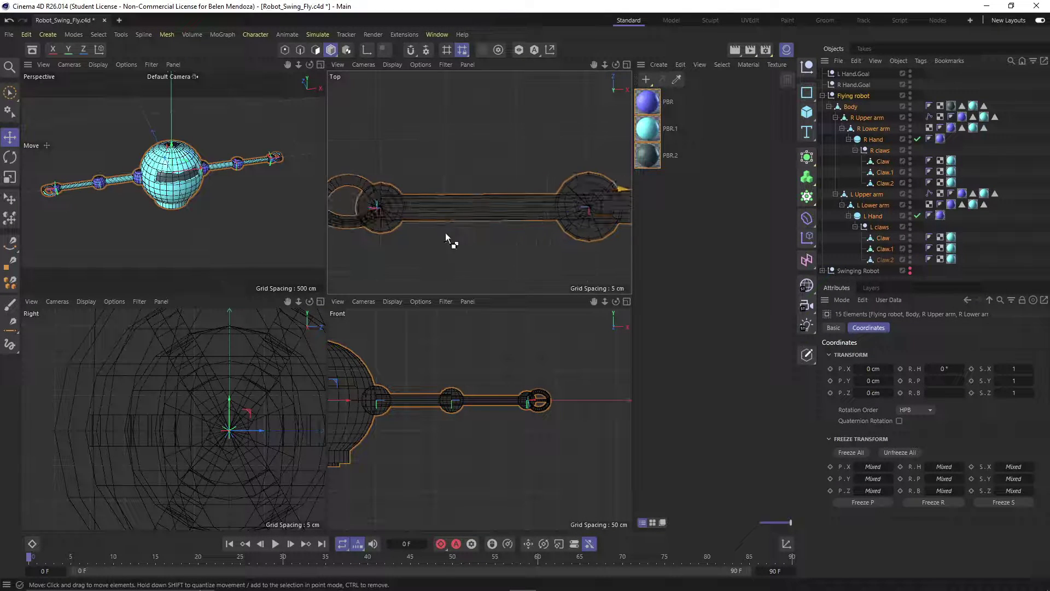
pyautogui.hotkey('ctrl', 'z')
pyautogui.hotkey('ctrl', 'z')
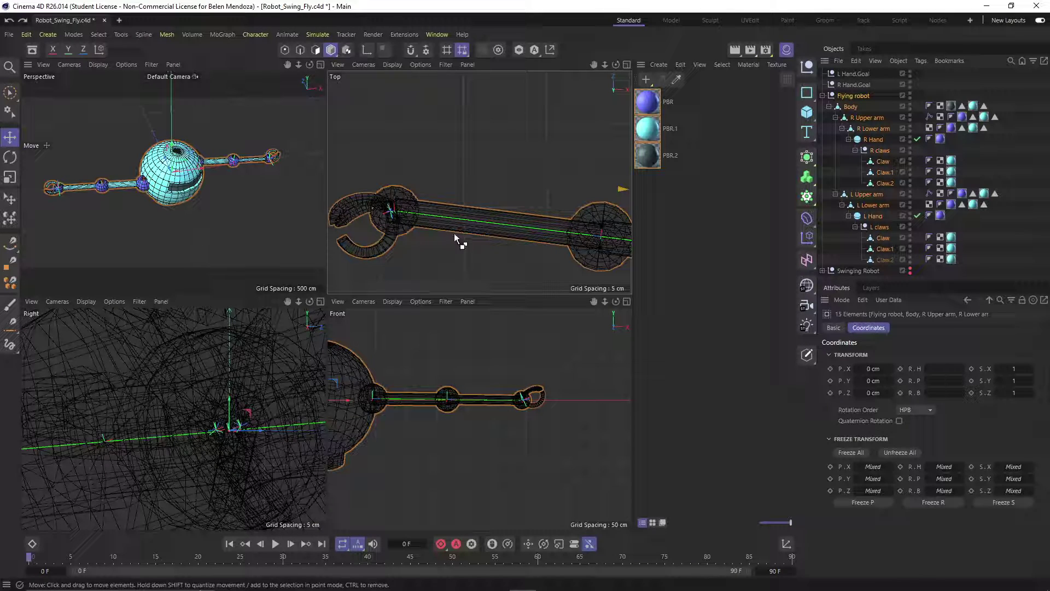
pyautogui.scroll(-4, 454, 233)
pyautogui.hotkey('ctrl', 'z')
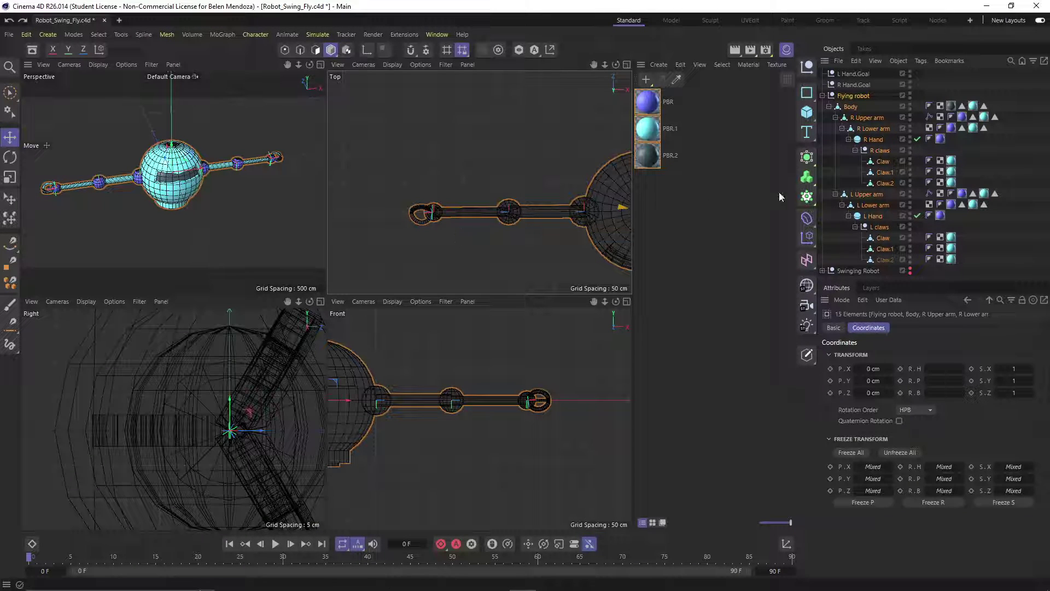
# - Freeze all transforms of both hand goals and the entire Flying robot hierarchy down to the last claw
pyautogui.click(880, 227)
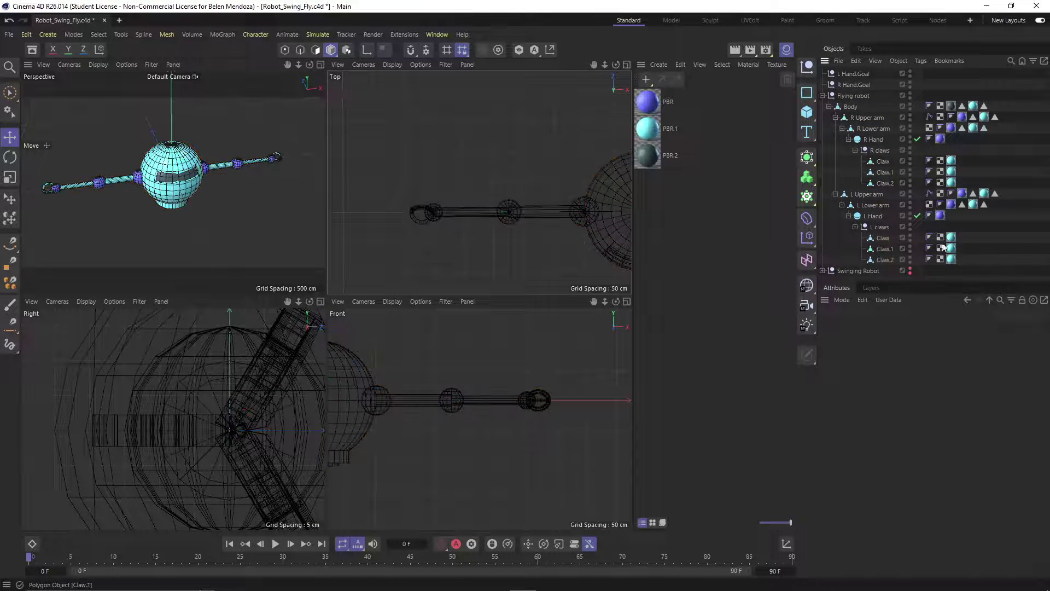
pyautogui.click(878, 219)
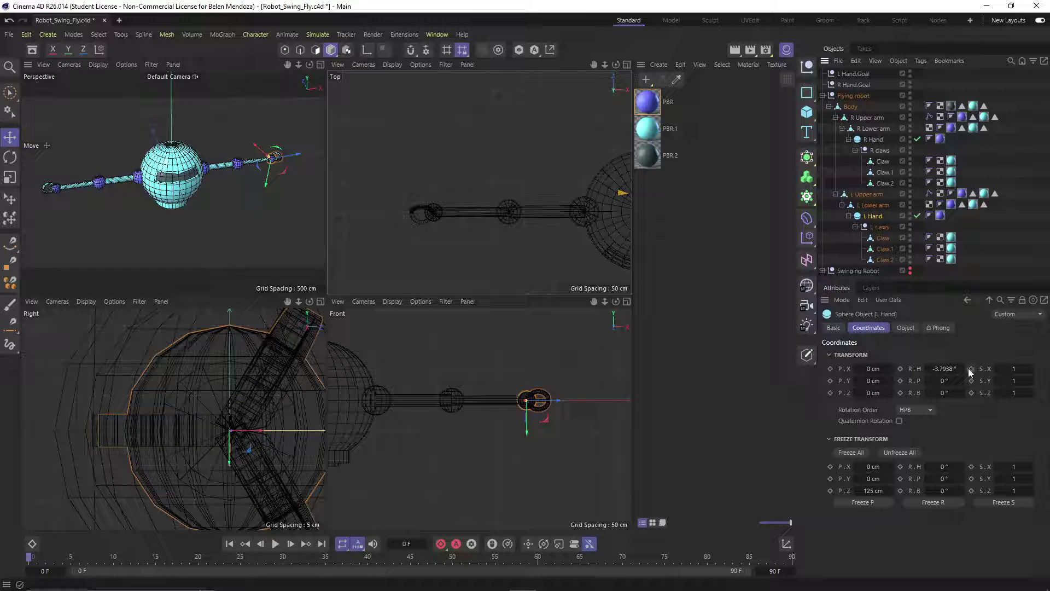
pyautogui.scroll(-4, 347, 215)
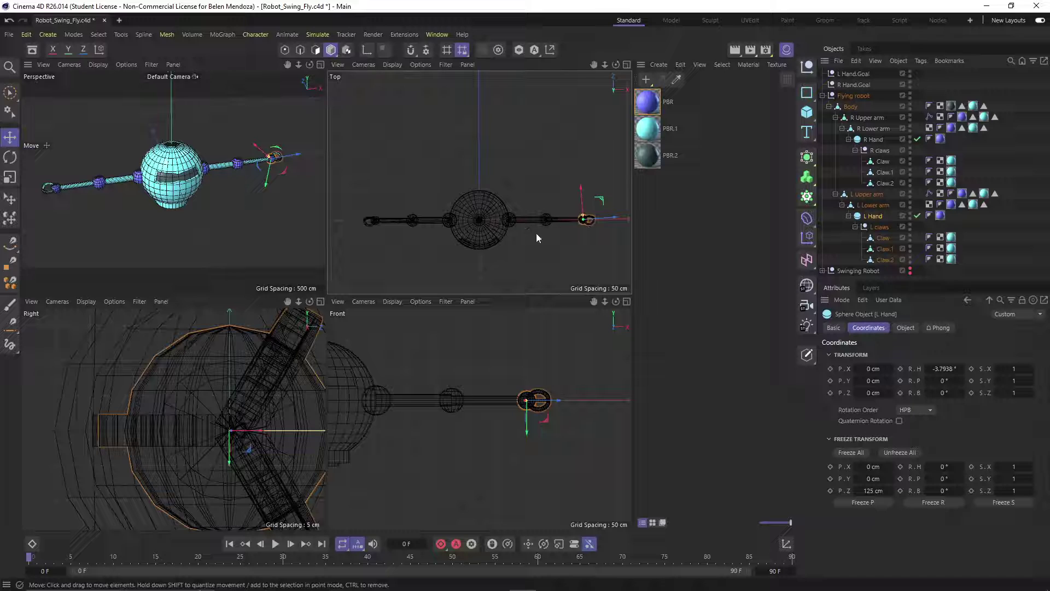
pyautogui.click(849, 73)
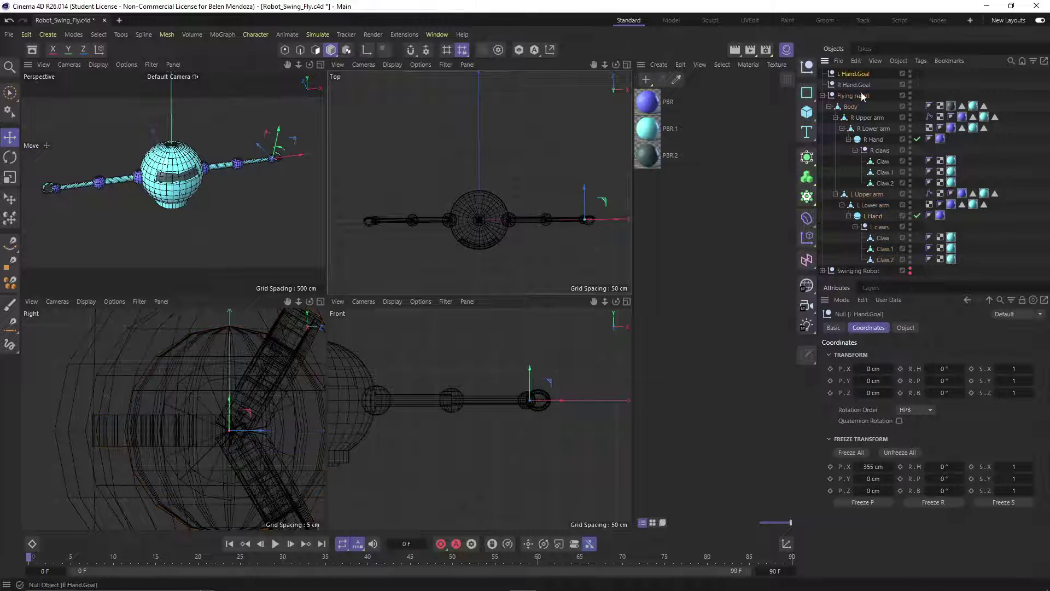
pyautogui.keyDown('shift'); pyautogui.click(885, 259); pyautogui.keyUp('shift')
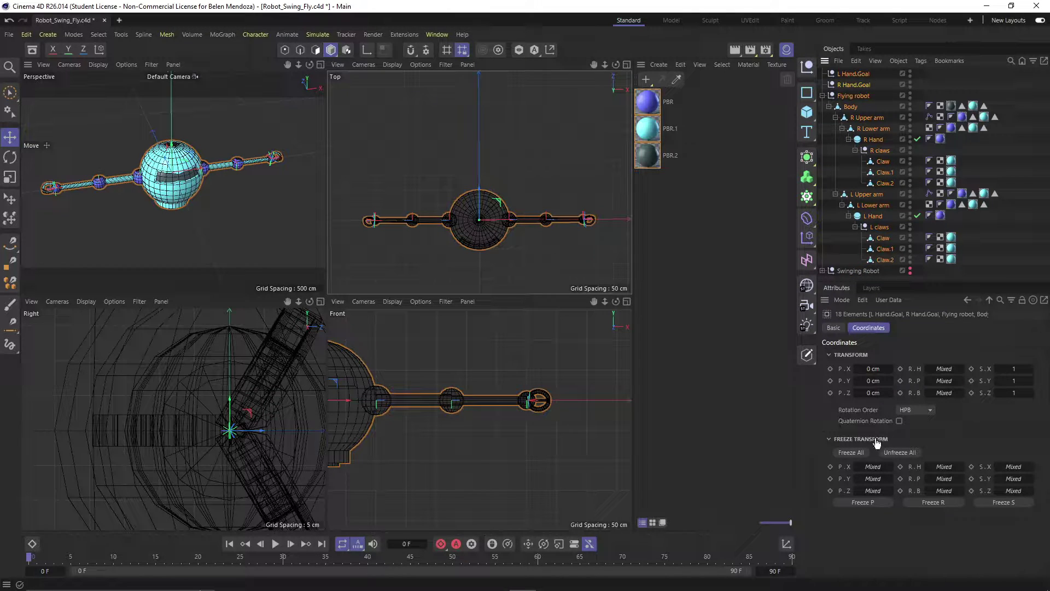
pyautogui.click(851, 452)
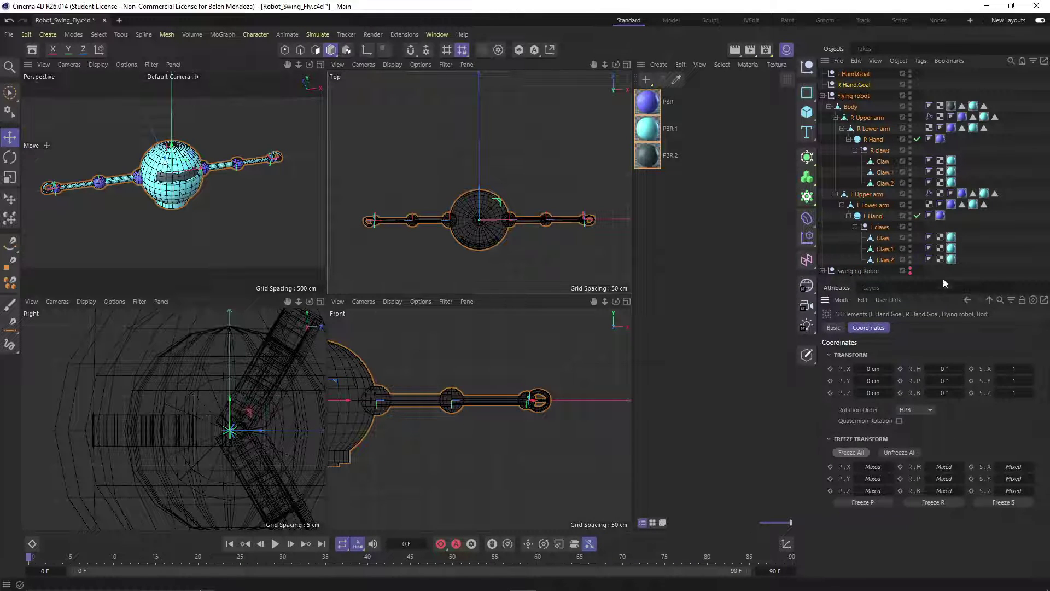
pyautogui.click(999, 237)
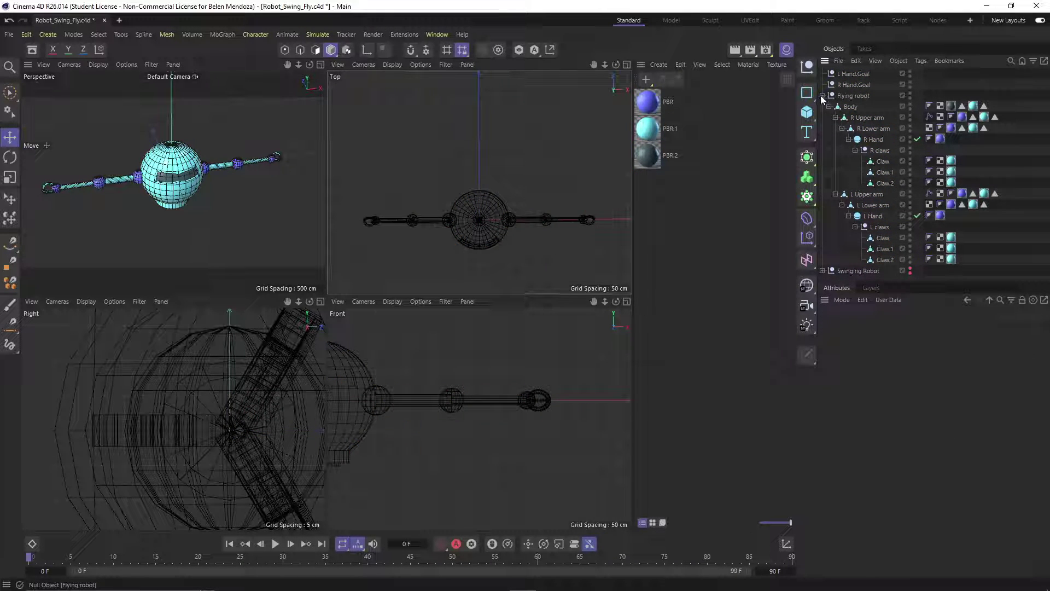
# - Try resetting the rotations of the frozen Flying robot hierarchy without the hand goals, then undo the changes
pyautogui.click(844, 96)
pyautogui.keyDown('shift'); pyautogui.click(891, 260); pyautogui.keyUp('shift')
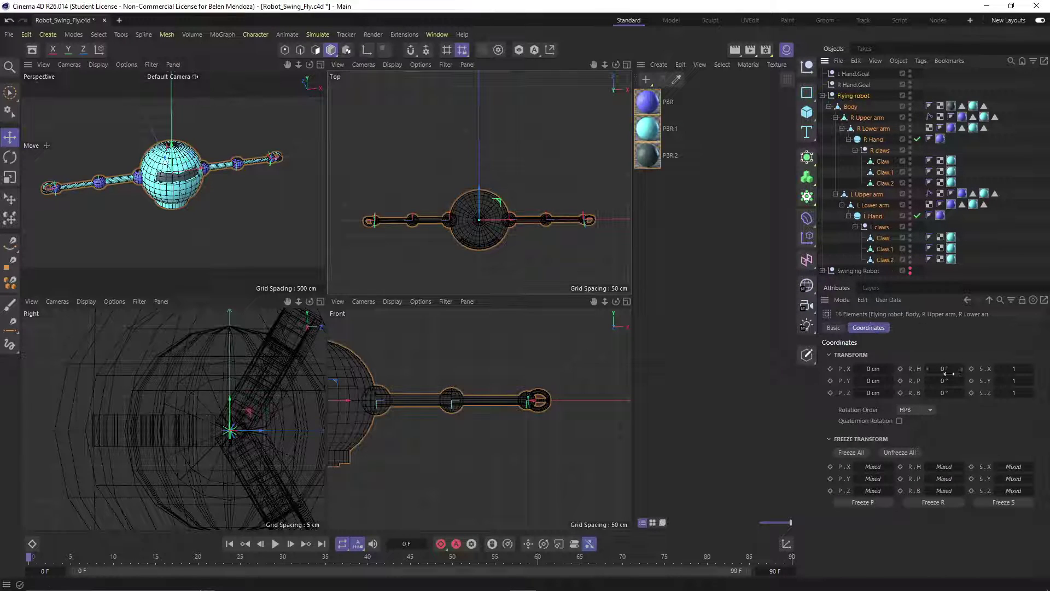
pyautogui.moveTo(928, 368)
pyautogui.mouseDown()
pyautogui.moveTo(929, 392)
pyautogui.moveTo(928, 378)
pyautogui.mouseUp()
pyautogui.hotkey('ctrl', 'z')
pyautogui.hotkey('ctrl', 'z')
pyautogui.hotkey('ctrl', 'z')
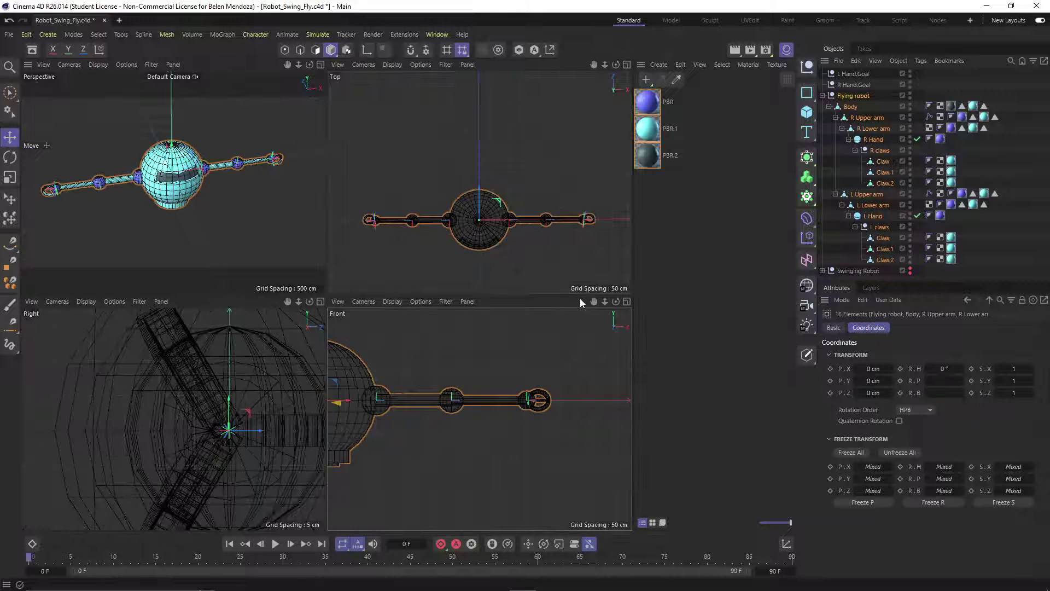
# - Check the coordinates of L Hand.Goal and R Hand.Goal together and the robot's arm pose in the Front view
pyautogui.click(873, 75)
pyautogui.keyDown('ctrl'); pyautogui.click(858, 86); pyautogui.keyUp('ctrl')
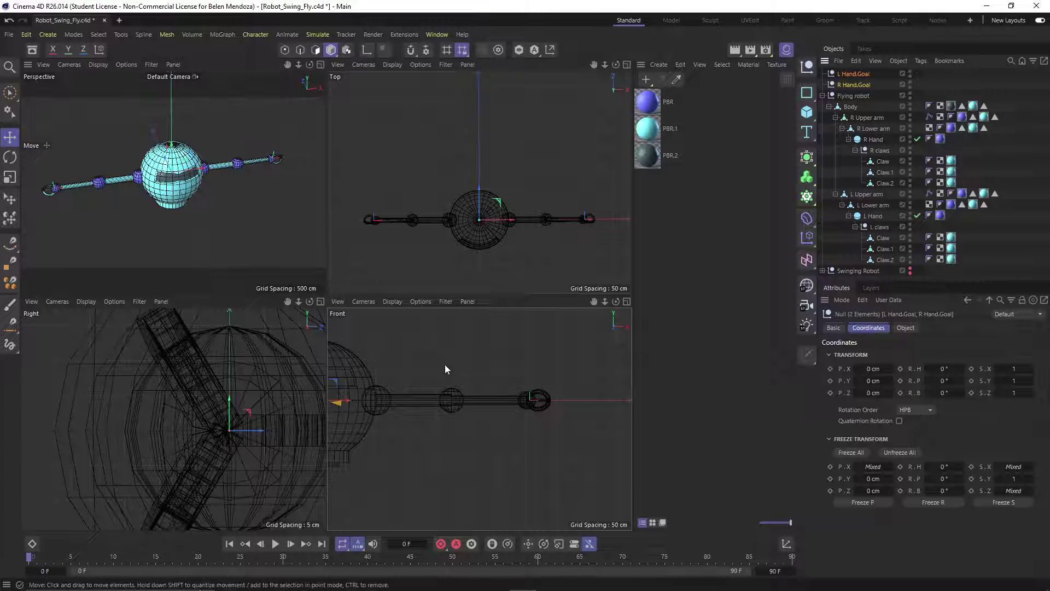
pyautogui.scroll(-7, 445, 364)
pyautogui.keyDown('alt'); pyautogui.moveTo(427, 379); pyautogui.dragTo(448, 393, button='middle'); pyautogui.keyUp('alt')
pyautogui.scroll(4, 447, 397)
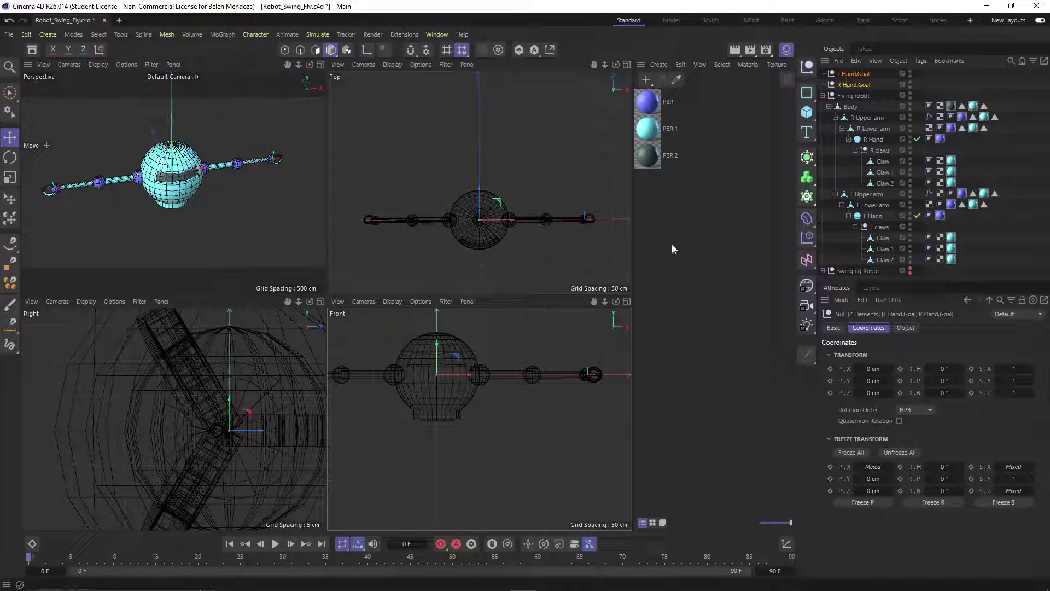
# - Try moving the Flying robot null down about 31 cm in the Front view, then undo the move
pyautogui.click(863, 96)
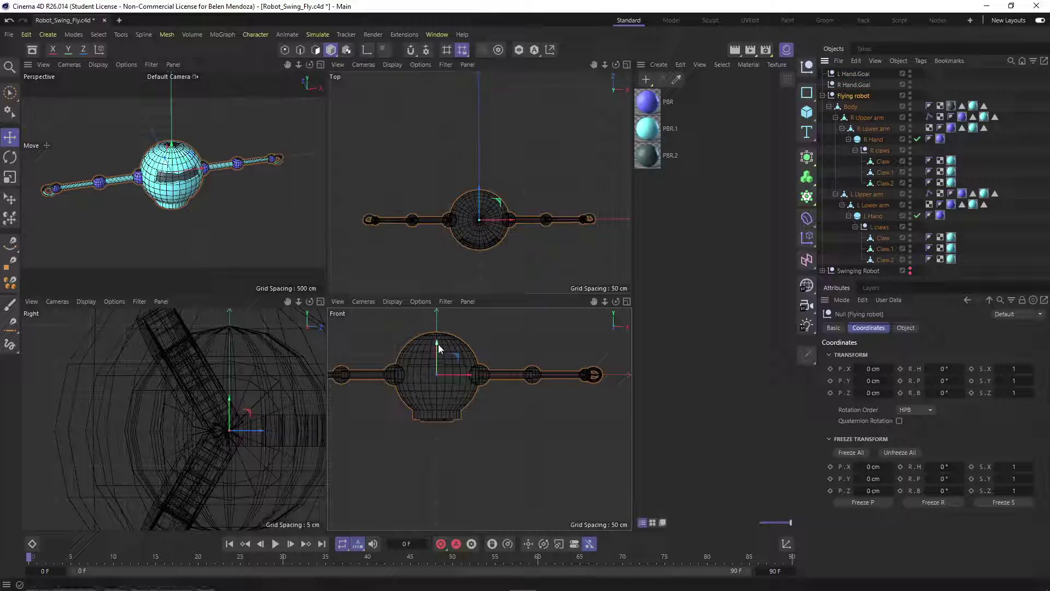
pyautogui.moveTo(438, 344); pyautogui.dragTo(496, 357)
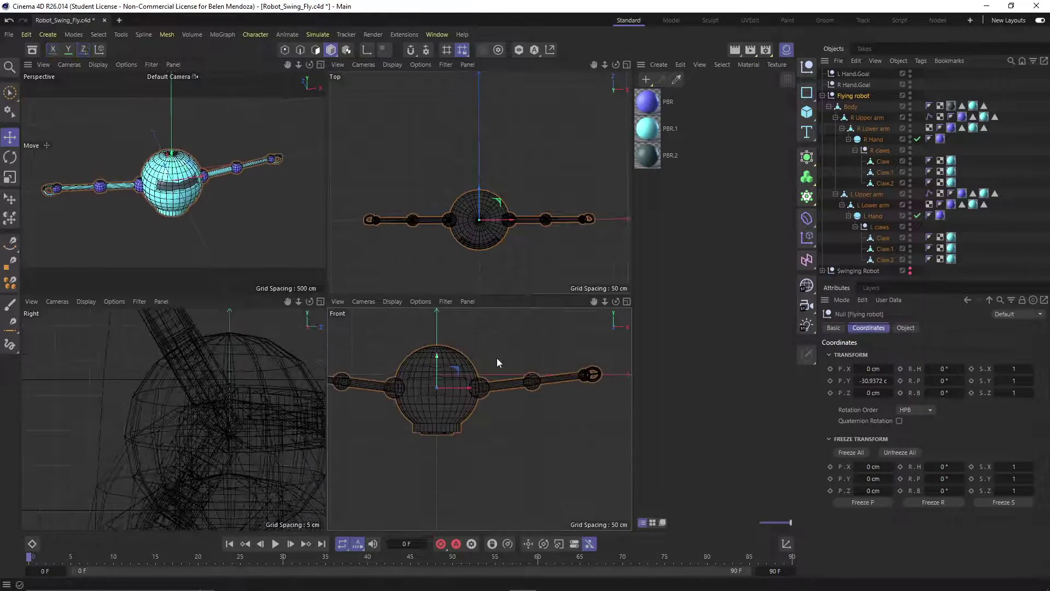
pyautogui.hotkey('ctrl', 'z')
# - Nest L Hand.Goal and R Hand.Goal directly under Flying robot, test by moving the robot vertically, and undo the move
pyautogui.click(857, 74)
pyautogui.keyDown('ctrl'); pyautogui.click(858, 84); pyautogui.keyUp('ctrl')
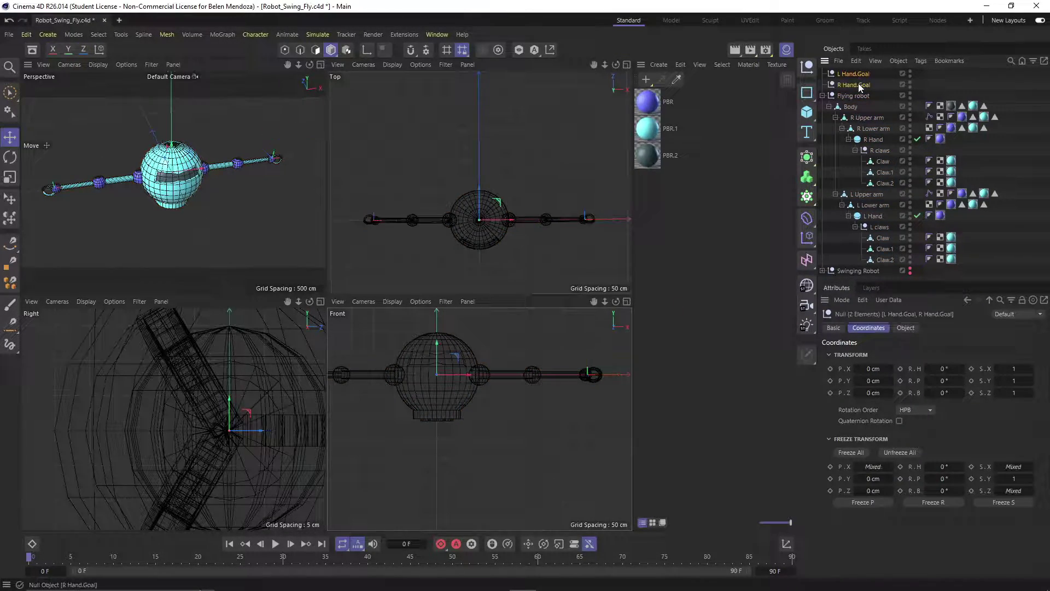
pyautogui.moveTo(859, 89); pyautogui.dragTo(863, 104)
pyautogui.click(856, 75)
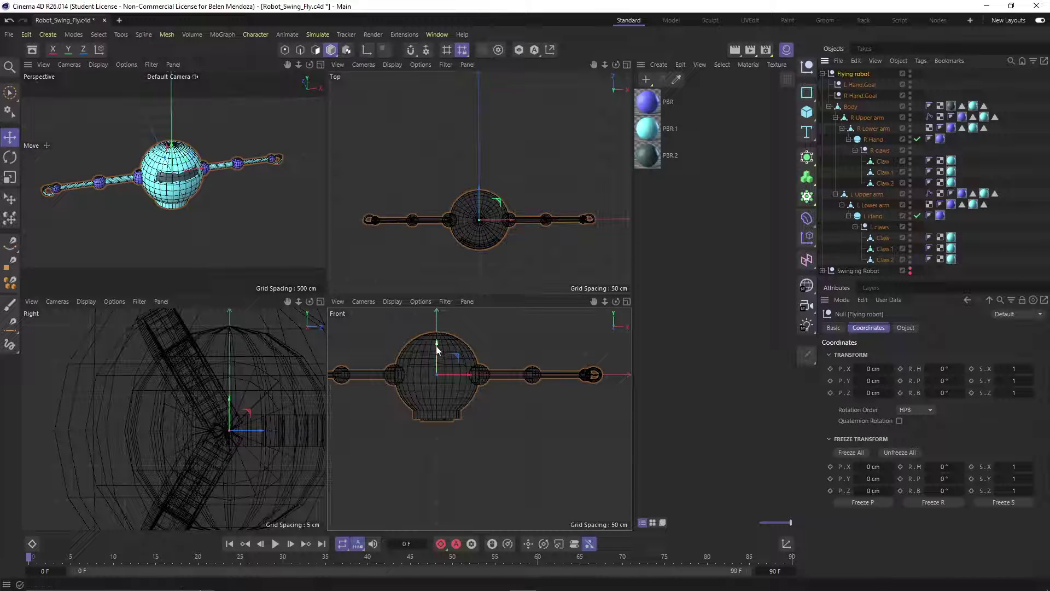
pyautogui.moveTo(436, 346); pyautogui.dragTo(487, 329)
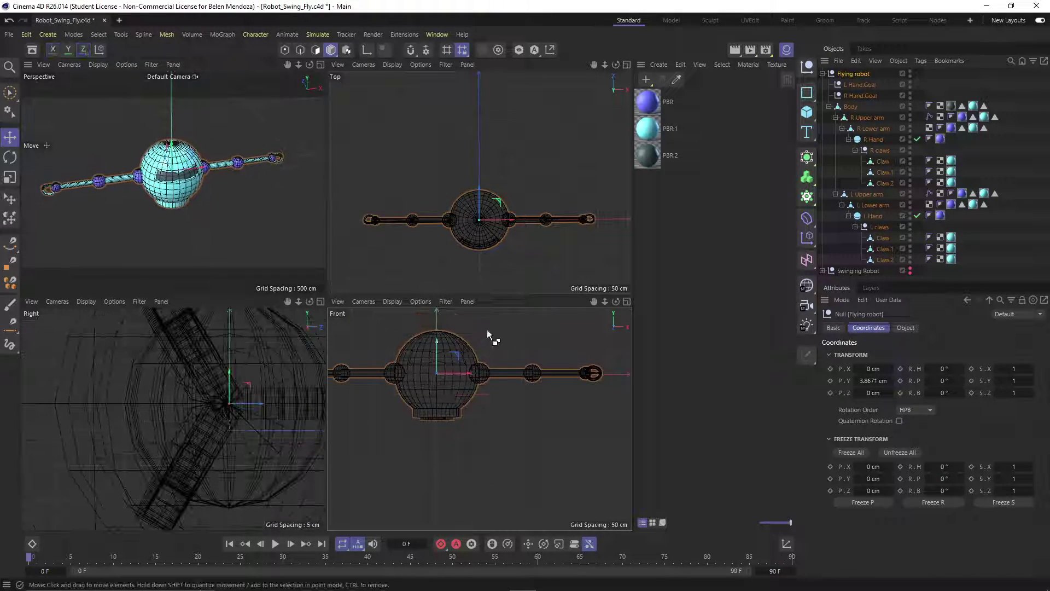
pyautogui.hotkey('ctrl', 'z')
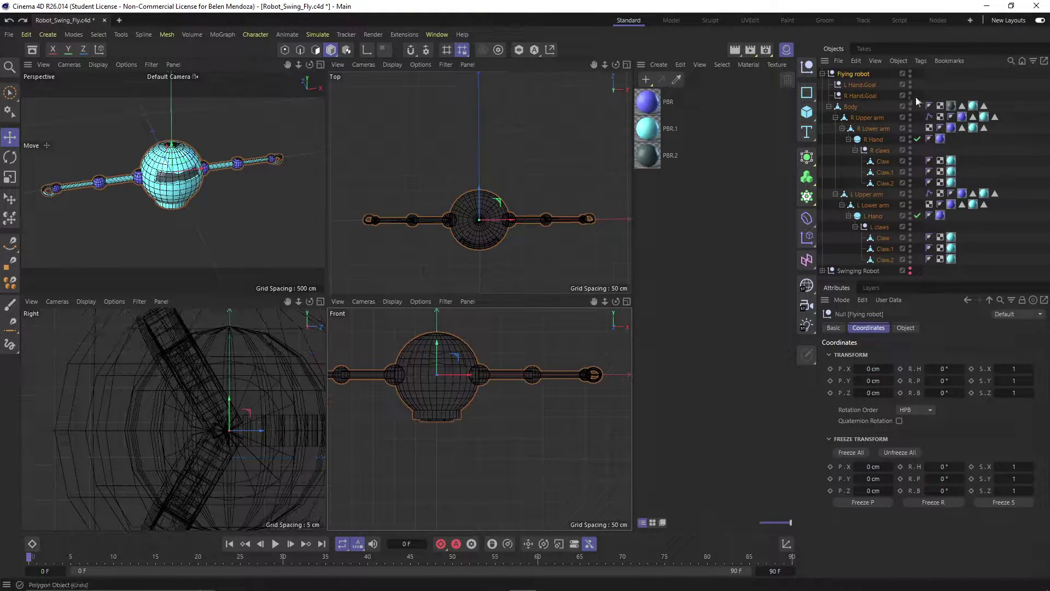
# - Nest L Hand.Goal and R Hand.Goal under the Flying robot's Body, test by moving Body upward, and undo the move
pyautogui.click(855, 85)
pyautogui.keyDown('shift'); pyautogui.click(859, 94); pyautogui.keyUp('shift')
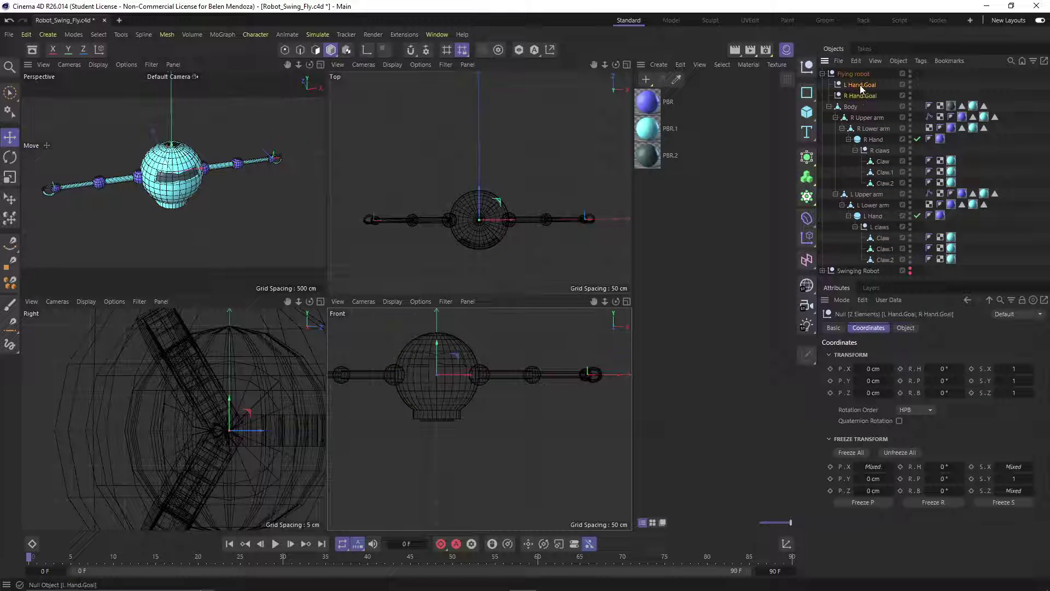
pyautogui.moveTo(860, 84); pyautogui.dragTo(859, 115)
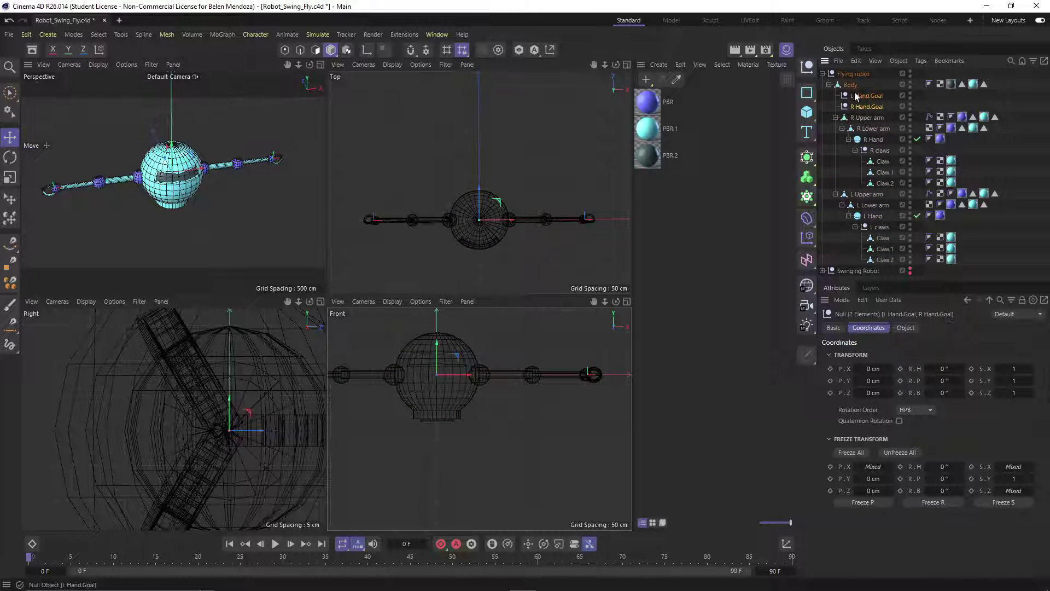
pyautogui.click(850, 85)
pyautogui.moveTo(436, 352); pyautogui.dragTo(446, 318)
pyautogui.hotkey('ctrl', 'z')
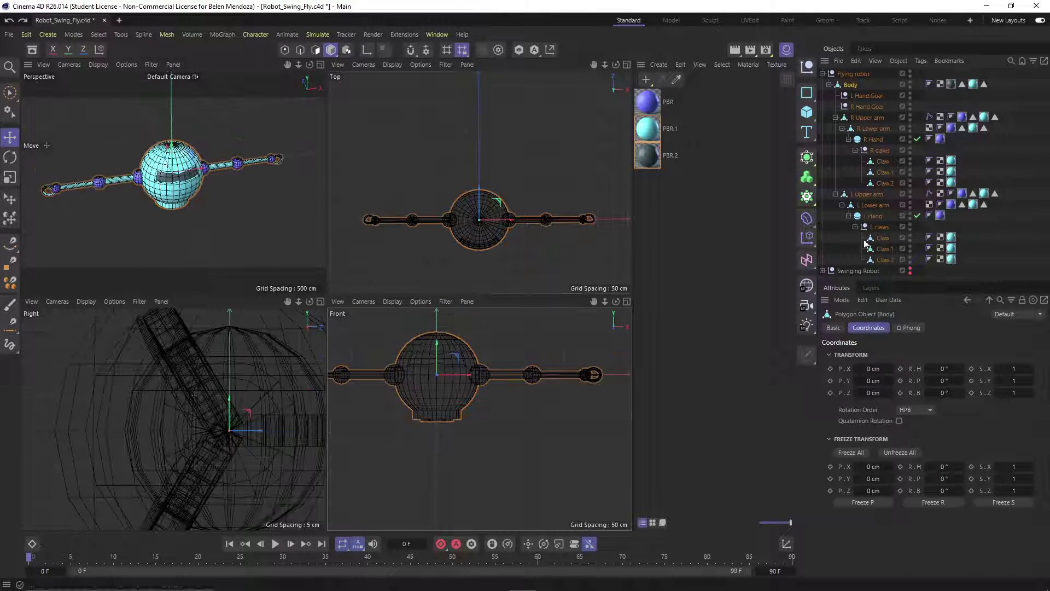
# - Collapse the Flying robot hierarchy, hide that robot, and make the Swinging Robot visible
pyautogui.click(975, 244)
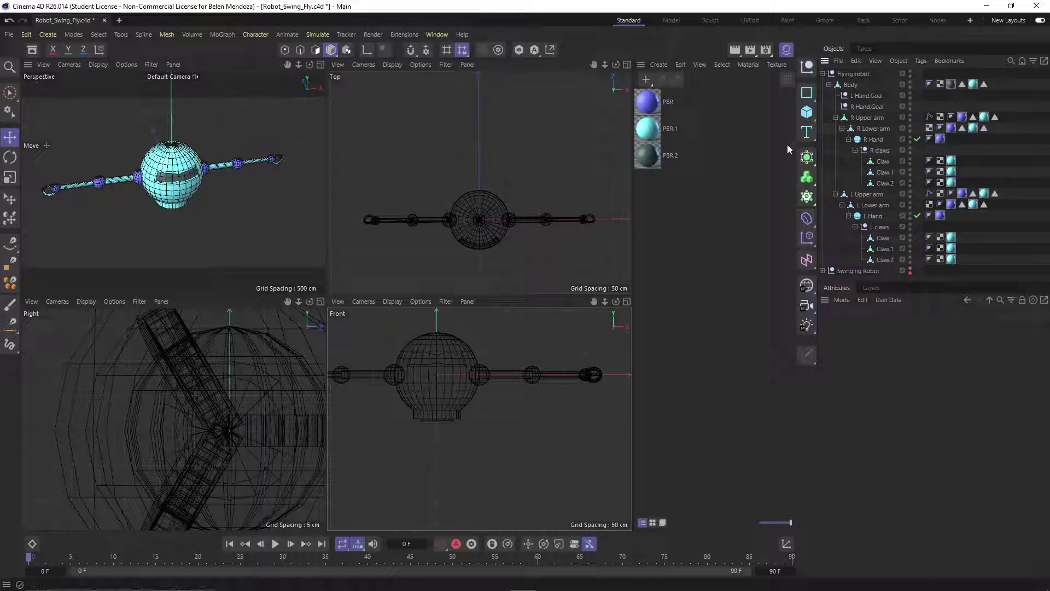
pyautogui.click(823, 74)
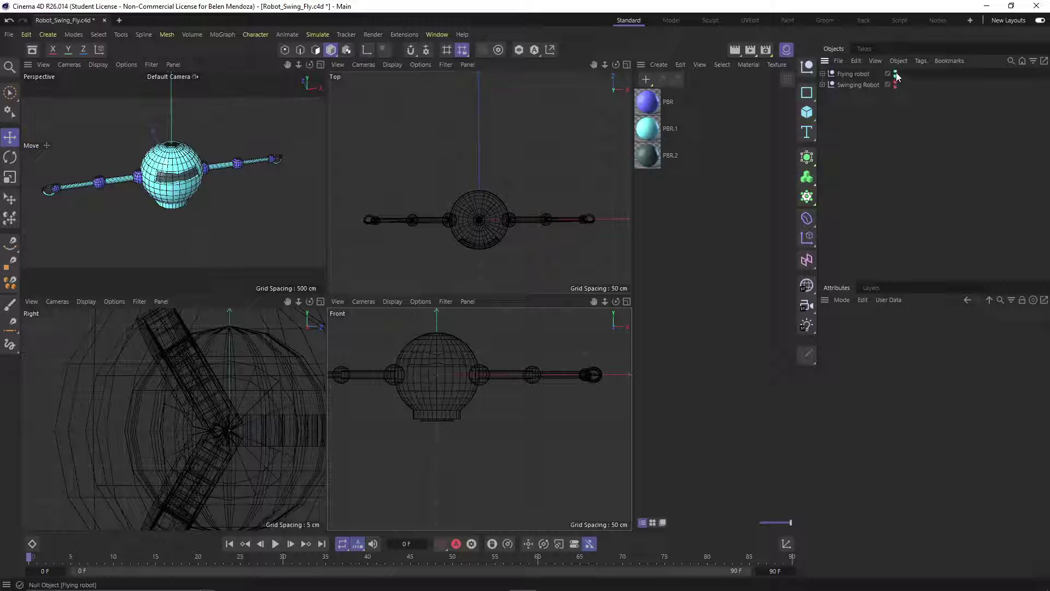
pyautogui.click(895, 73)
pyautogui.click(895, 84)
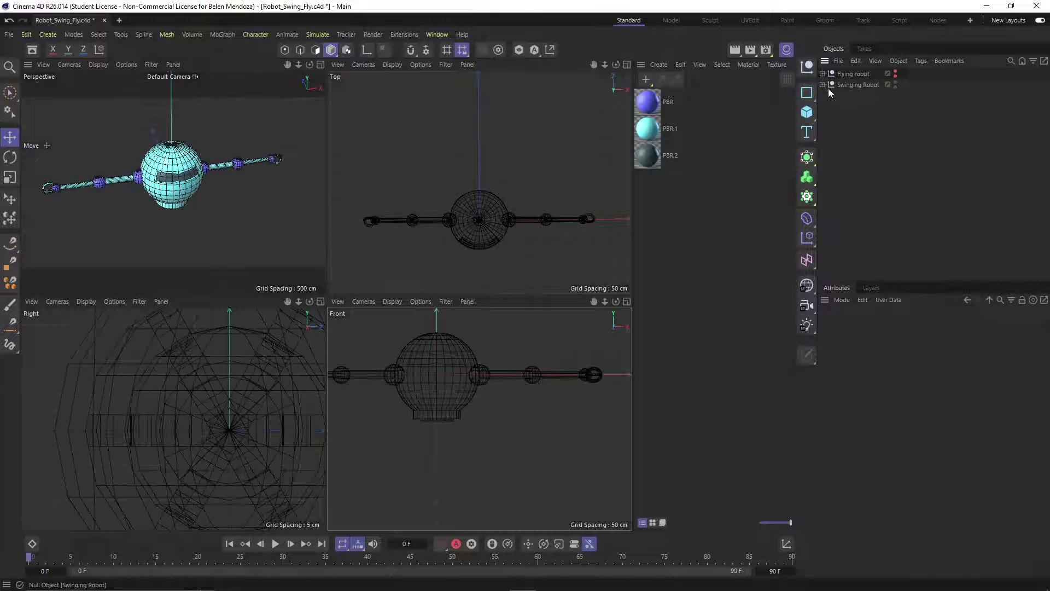
# - Expand the Swinging Robot hierarchy through Body and both arms down to the individual claws
pyautogui.click(823, 85)
pyautogui.click(832, 96)
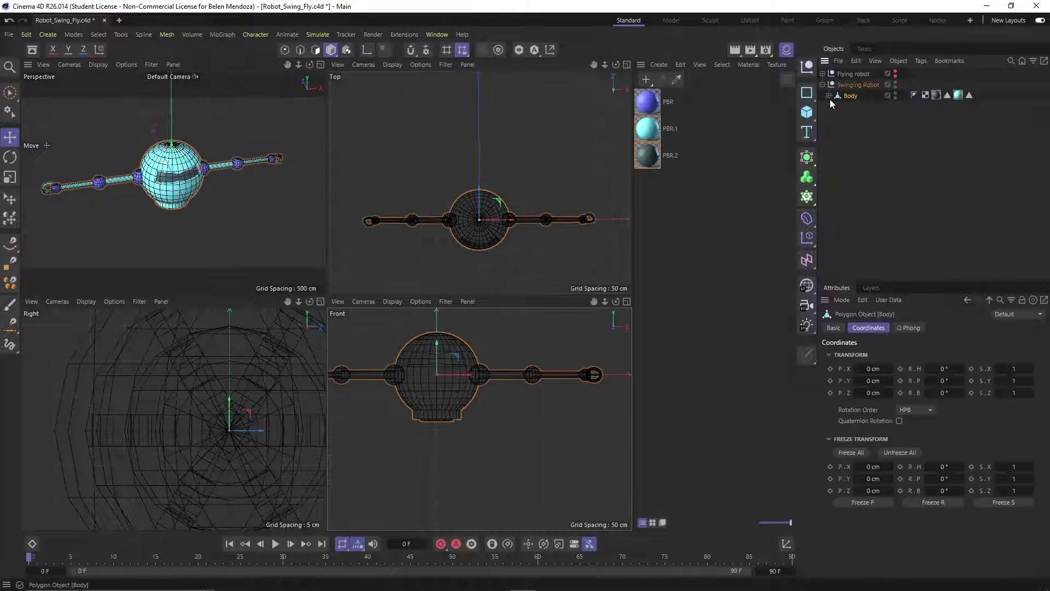
pyautogui.click(829, 96)
pyautogui.click(835, 106)
pyautogui.click(835, 129)
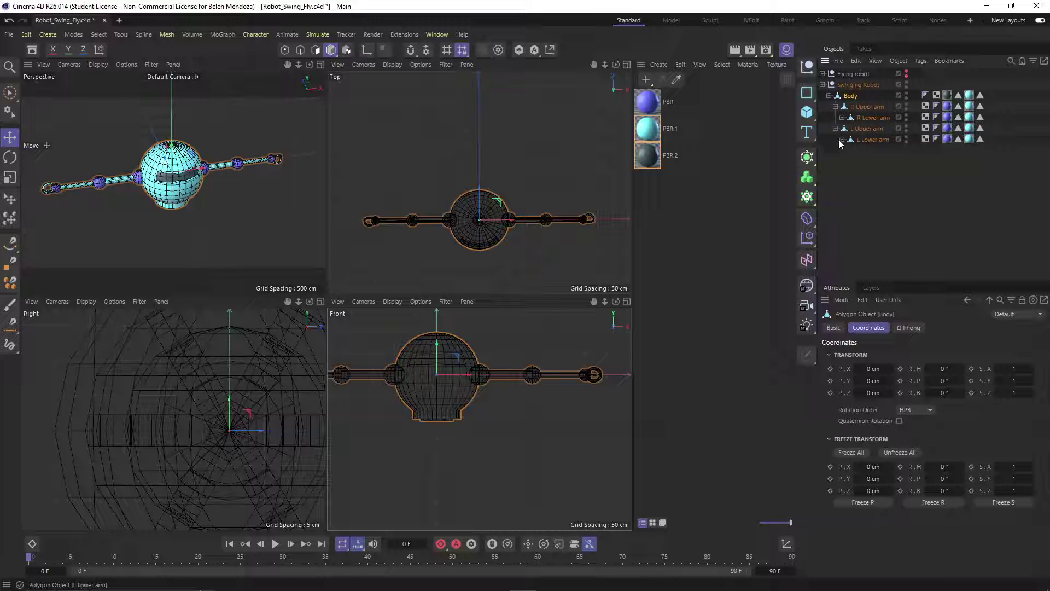
pyautogui.click(841, 140)
pyautogui.keyDown('ctrl'); pyautogui.click(822, 84); pyautogui.keyUp('ctrl')
pyautogui.keyDown('ctrl'); pyautogui.click(822, 84); pyautogui.keyUp('ctrl')
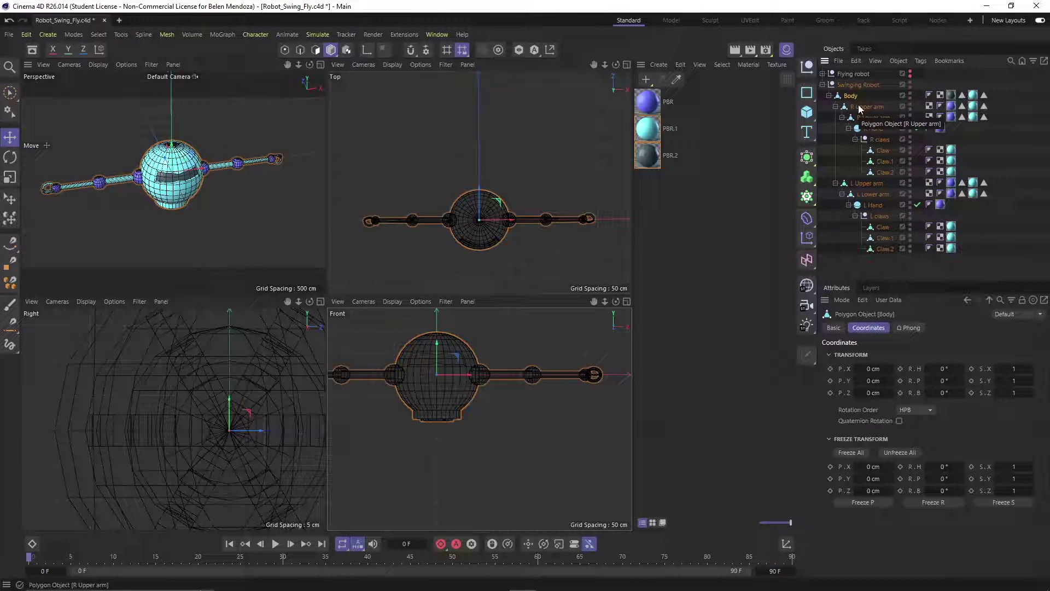
# - Examine the Swinging Robot's R Upper arm, R Hand and left Claw.2 in the hierarchy and the viewports
pyautogui.click(864, 107)
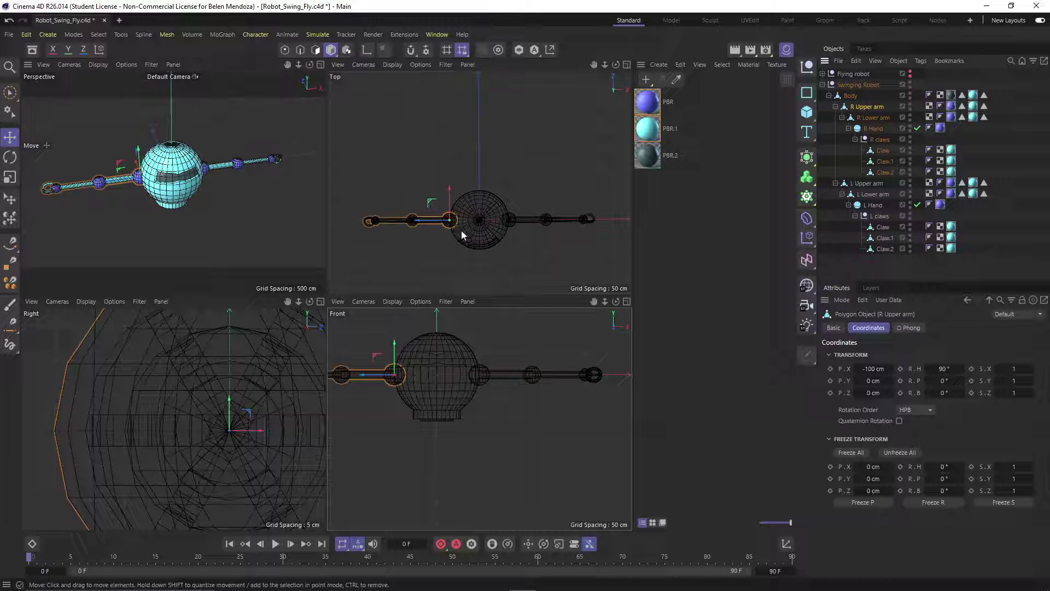
pyautogui.scroll(2, 368, 226)
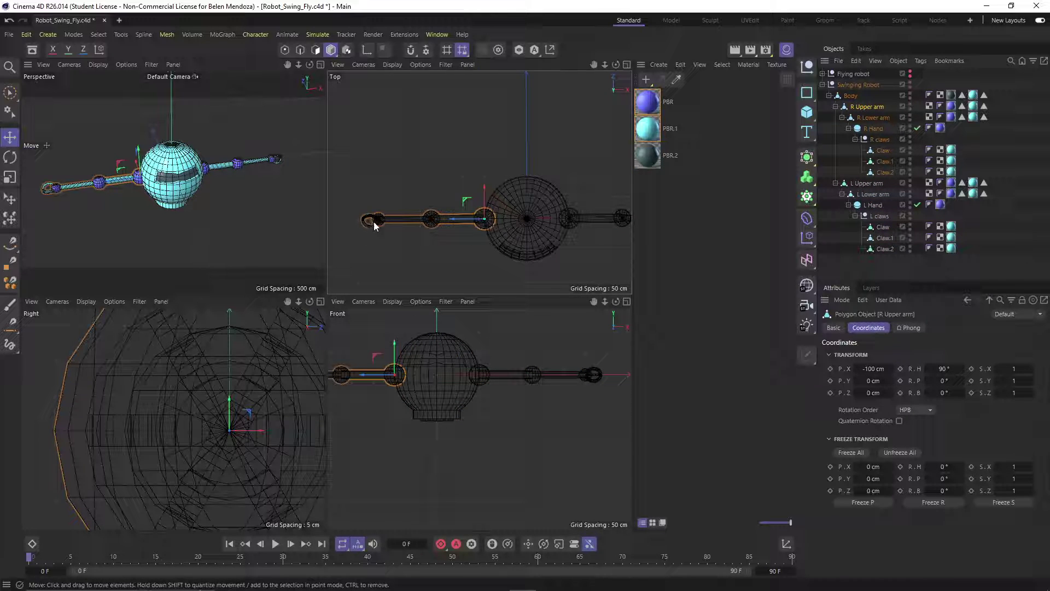
pyautogui.keyDown('alt'); pyautogui.moveTo(196, 196); pyautogui.dragTo(154, 199); pyautogui.keyUp('alt')
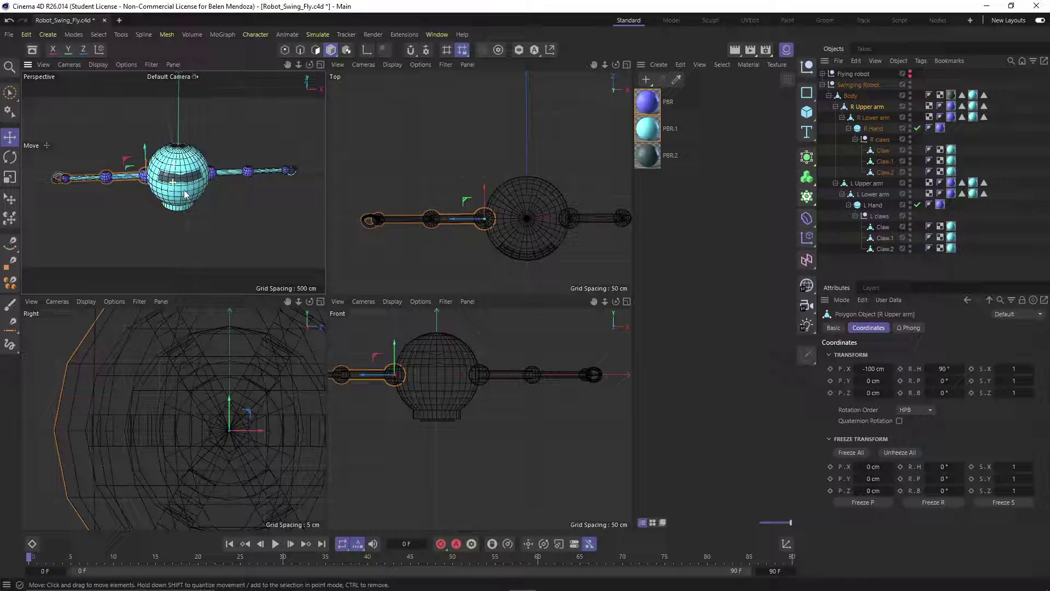
pyautogui.click(60, 178)
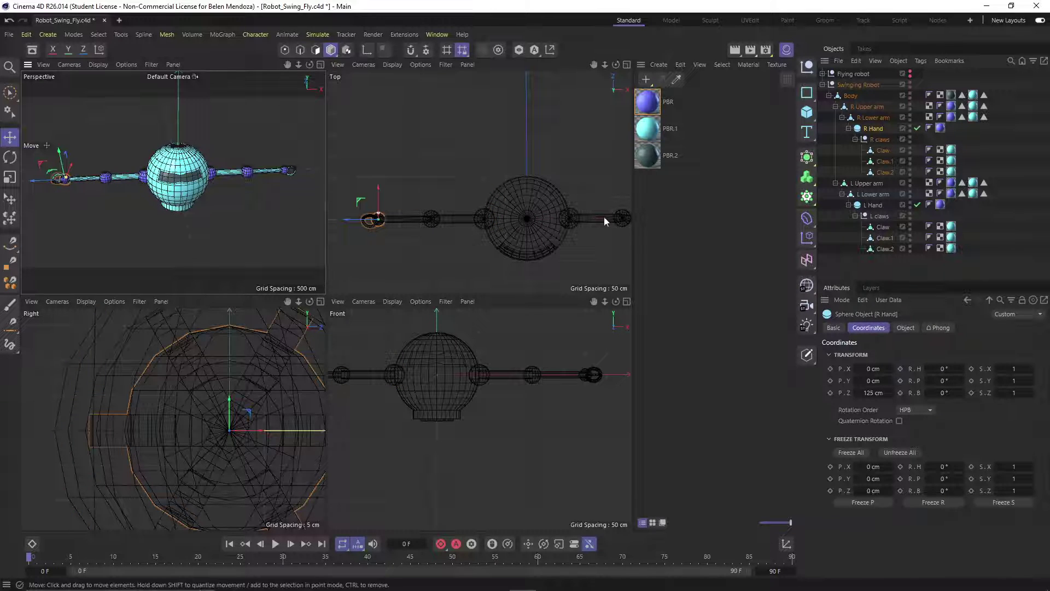
pyautogui.keyDown('alt'); pyautogui.moveTo(173, 221); pyautogui.dragTo(189, 188); pyautogui.keyUp('alt')
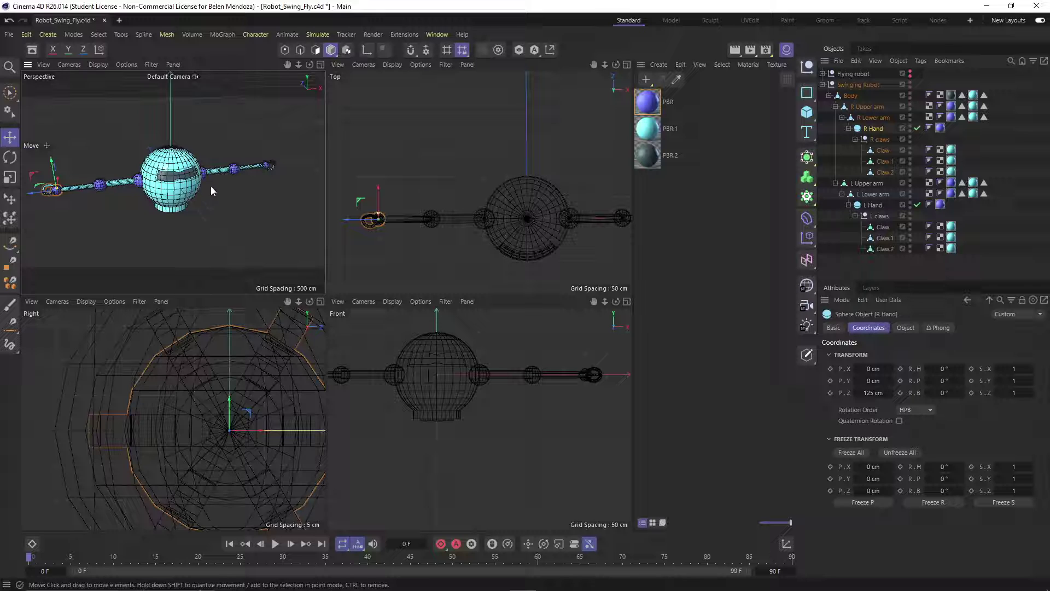
pyautogui.click(883, 249)
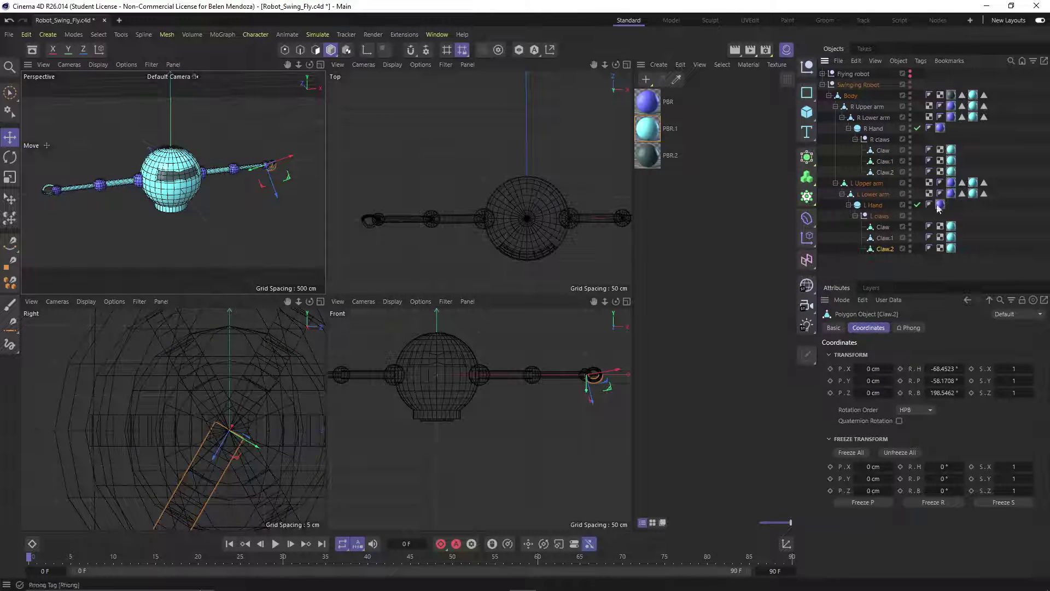
pyautogui.click(900, 266)
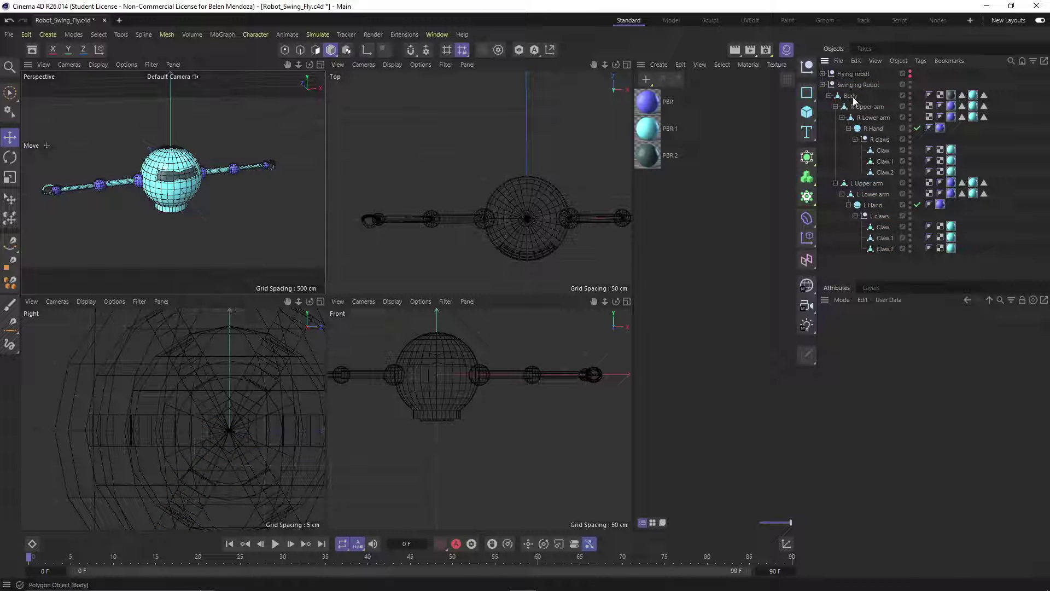
# - Pull R Upper arm, R Lower arm and R Hand out of Body as separate top-level objects, and collapse R claws
pyautogui.moveTo(856, 105); pyautogui.dragTo(878, 262)
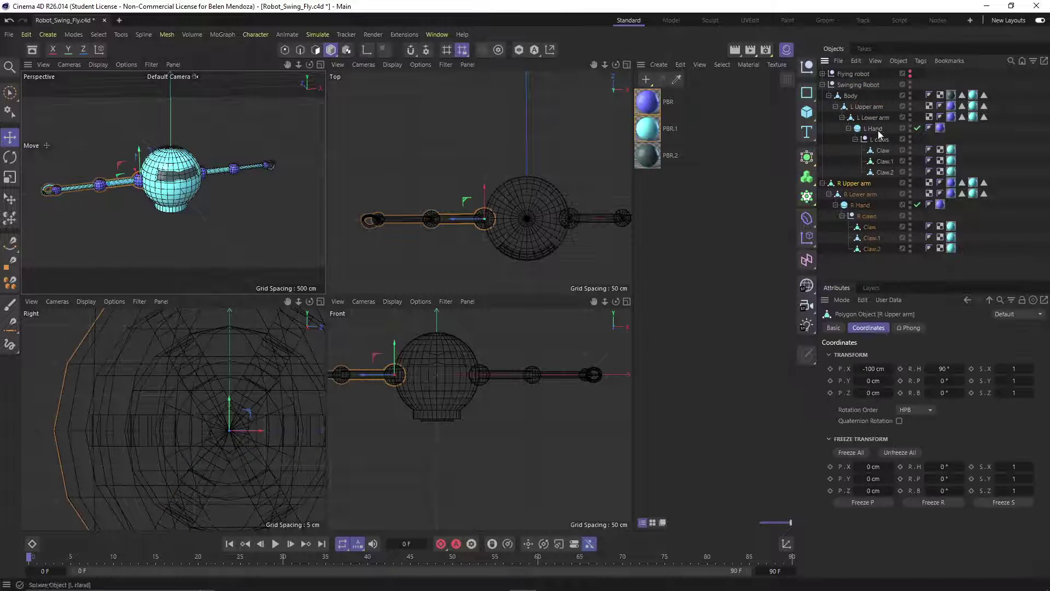
pyautogui.moveTo(861, 193); pyautogui.dragTo(872, 268)
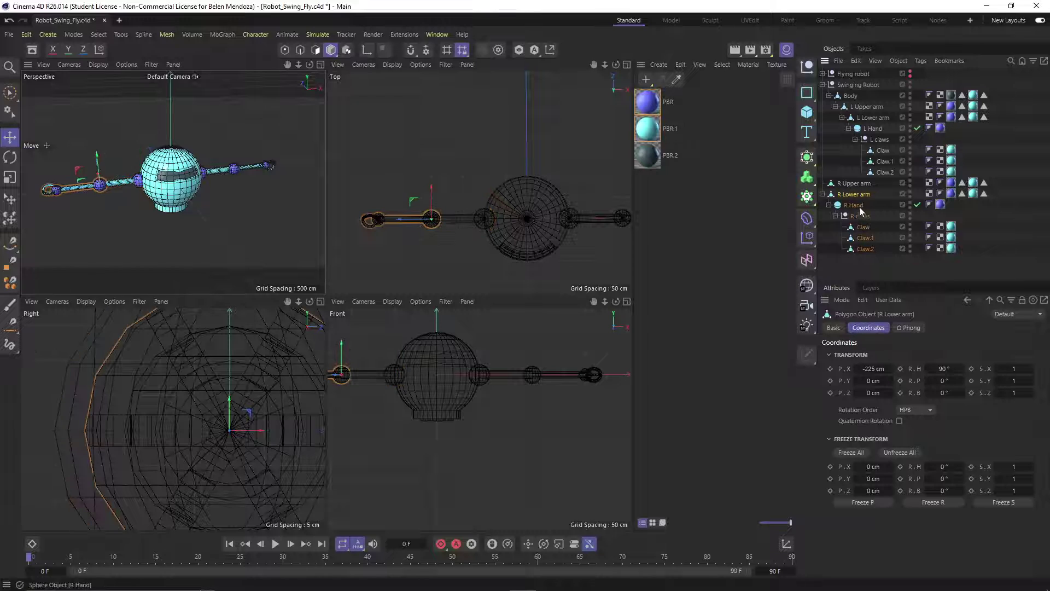
pyautogui.moveTo(860, 211); pyautogui.dragTo(862, 274)
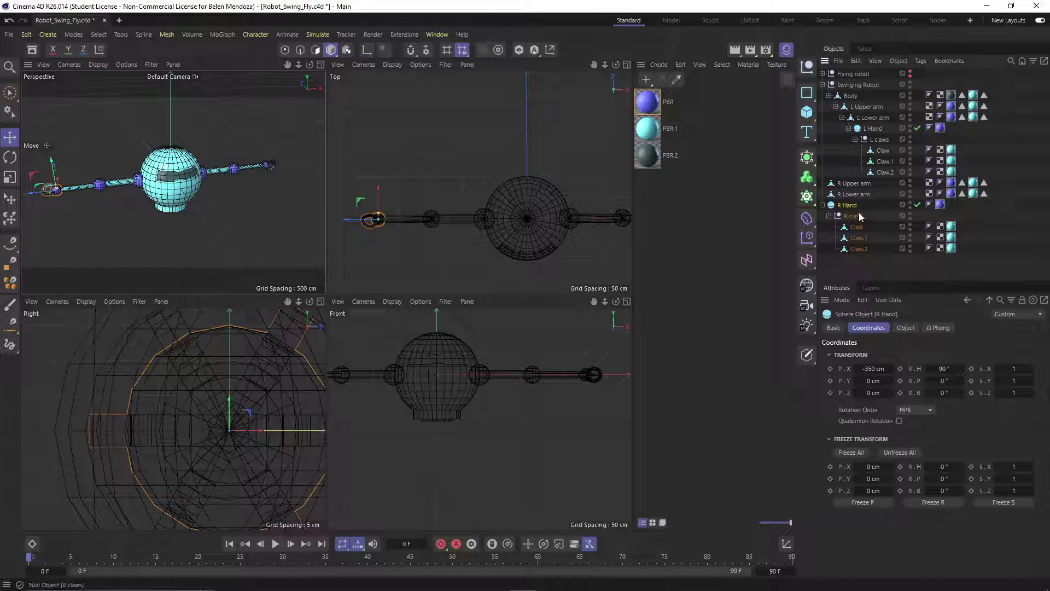
pyautogui.click(822, 206)
pyautogui.click(822, 205)
pyautogui.click(829, 216)
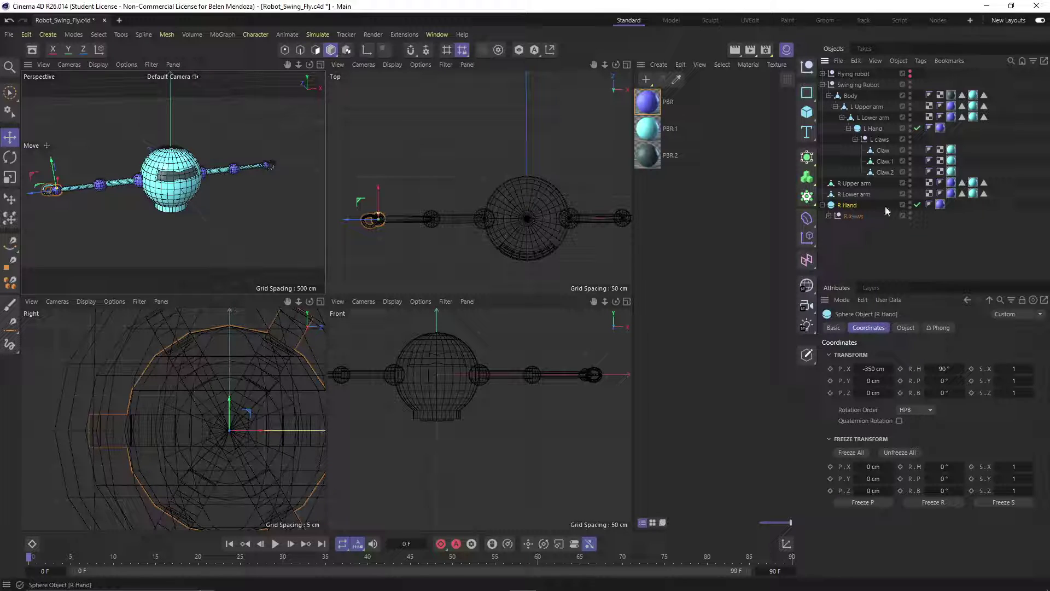
# - Reverse the chain by nesting R Lower arm under R Hand, R Upper arm under R Lower arm, and Body under R Upper arm, then inspect R Hand
pyautogui.moveTo(855, 194); pyautogui.dragTo(862, 206)
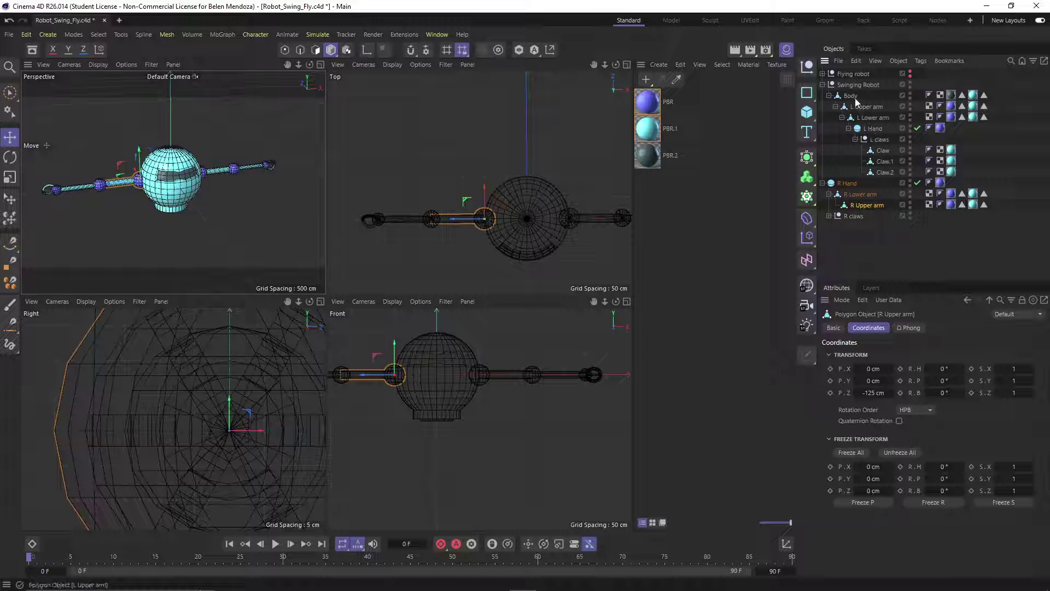
pyautogui.moveTo(851, 95); pyautogui.dragTo(858, 212)
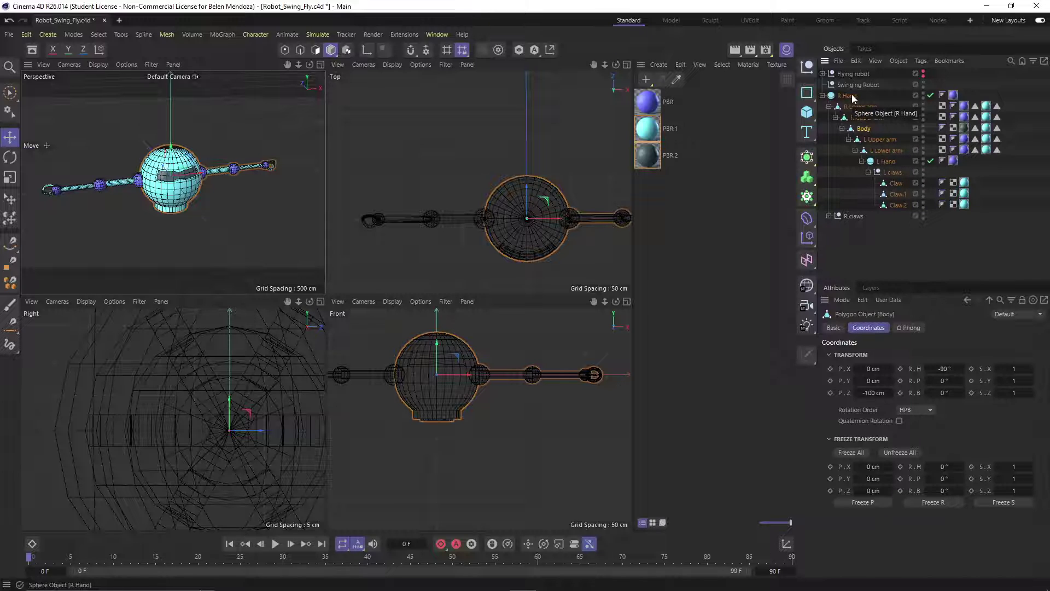
pyautogui.click(371, 219)
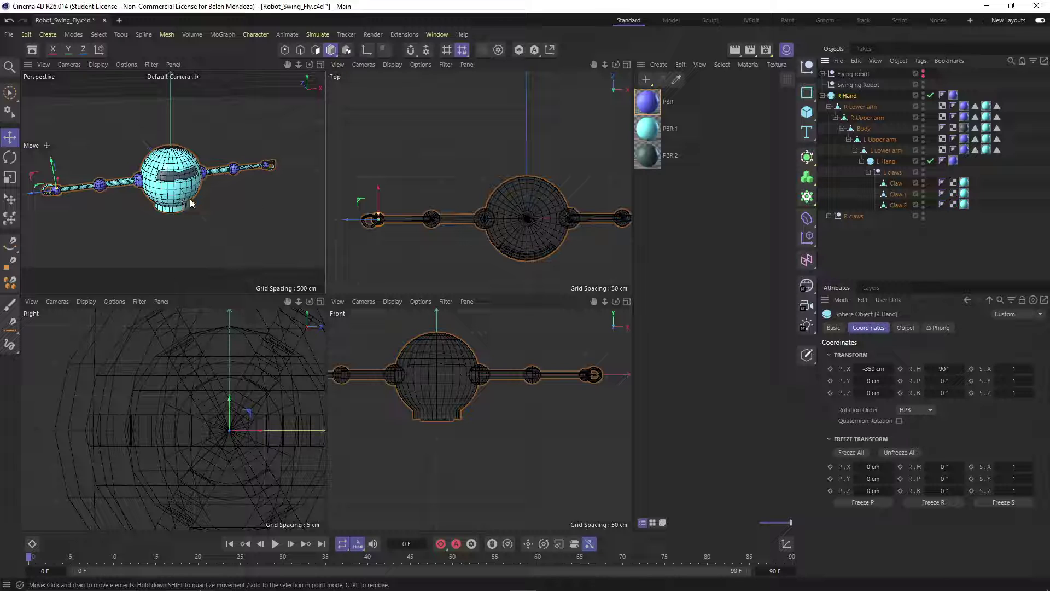
pyautogui.moveTo(191, 203)
pyautogui.keyDown('alt'); pyautogui.mouseDown()
pyautogui.moveTo(51, 231)
pyautogui.moveTo(188, 208)
pyautogui.mouseUp(); pyautogui.keyUp('alt')
pyautogui.keyDown('alt'); pyautogui.moveTo(229, 176); pyautogui.dragTo(225, 215); pyautogui.keyUp('alt')
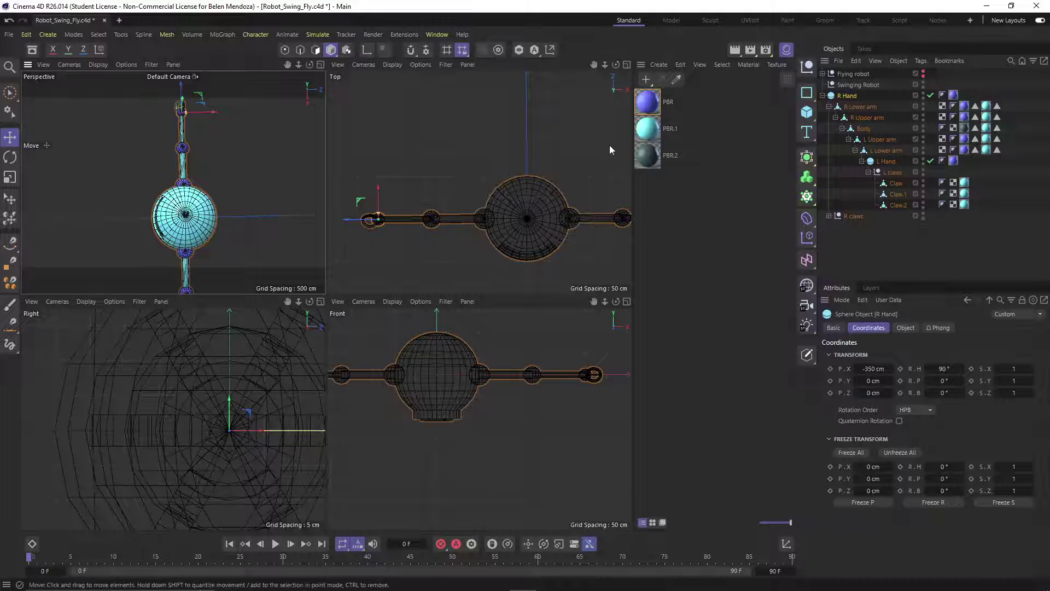
# - Move R Lower arm with its children and R claws out of R Hand to the top level of the hierarchy
pyautogui.scroll(3, 377, 226)
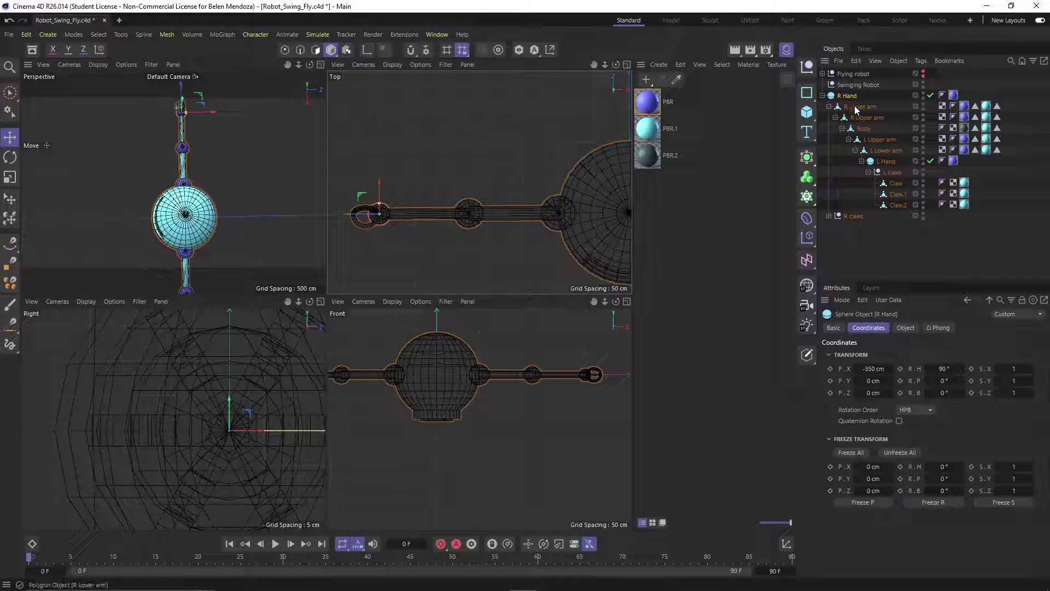
pyautogui.moveTo(861, 107); pyautogui.dragTo(872, 231)
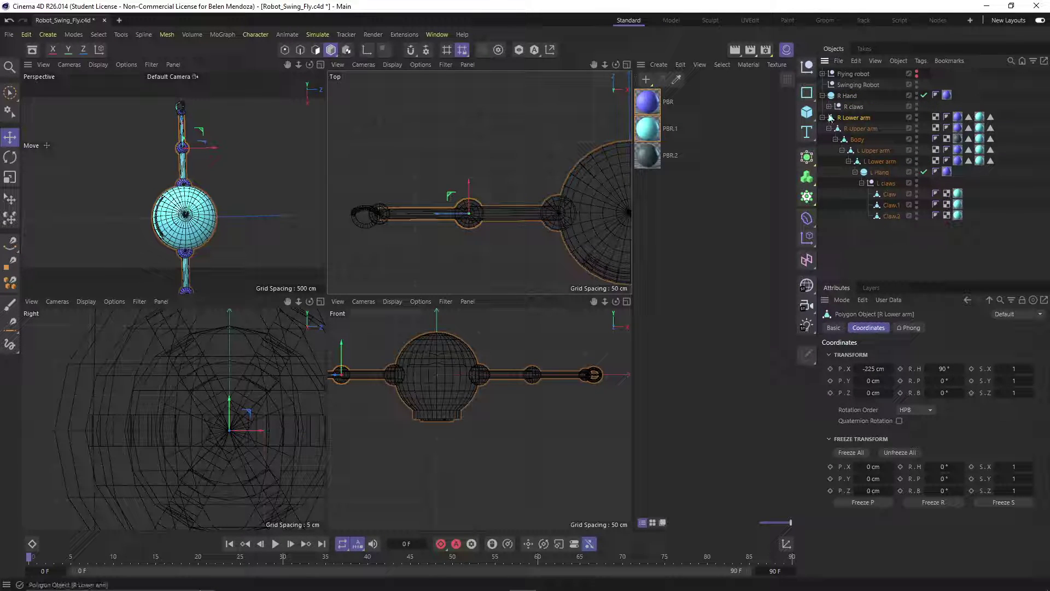
pyautogui.moveTo(848, 108); pyautogui.dragTo(869, 234)
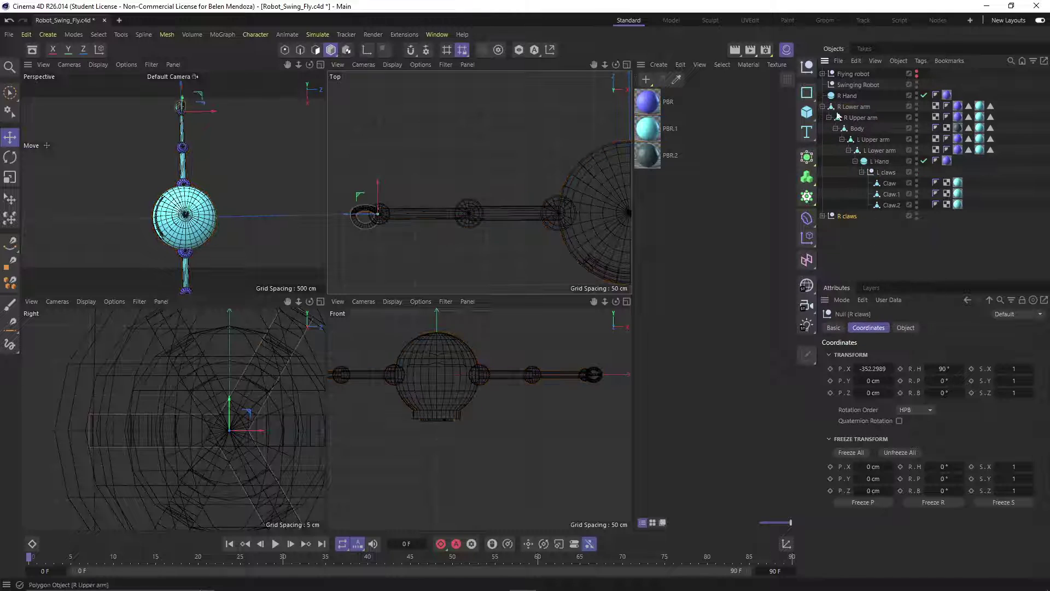
# - Try rotating the separated R Hand in the Top view, and clear the selection
pyautogui.click(380, 214)
pyautogui.press('r')
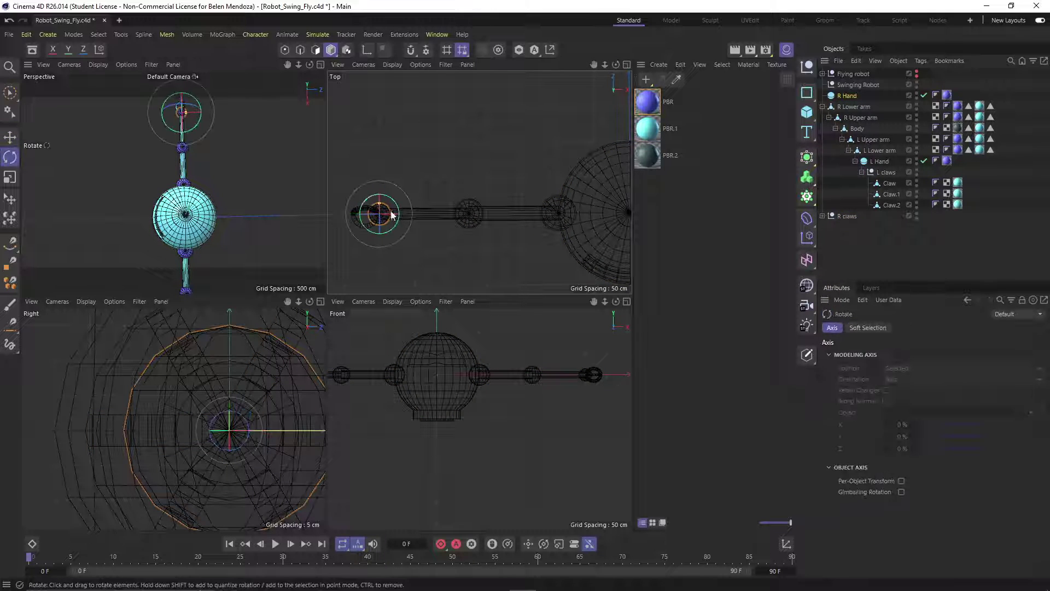
pyautogui.moveTo(396, 208); pyautogui.dragTo(348, 242)
pyautogui.click(899, 238)
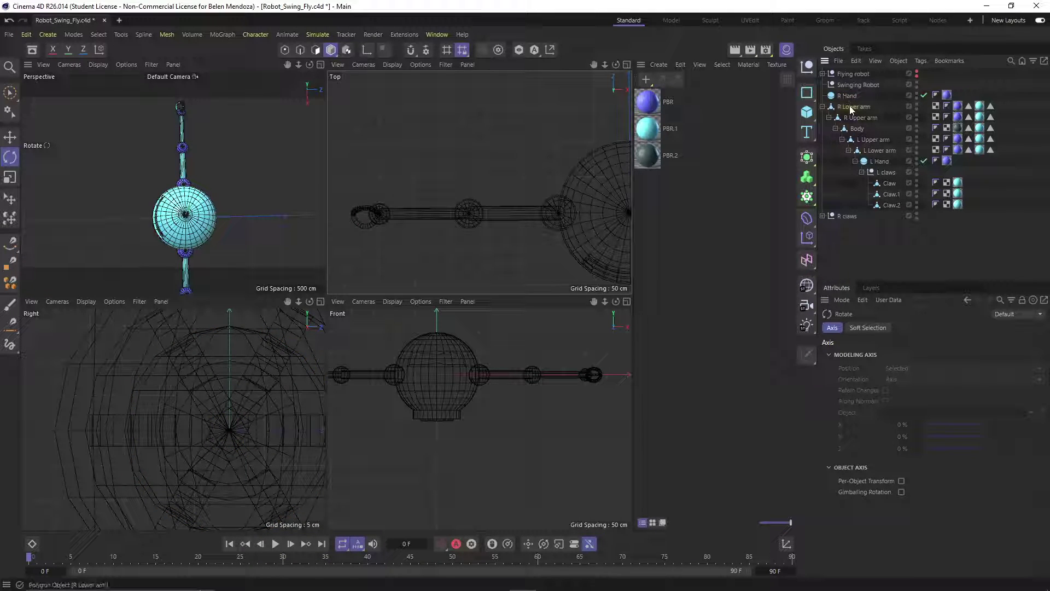
# - Nest R Lower arm with its children and R claws back under R Hand in the object hierarchy
pyautogui.moveTo(848, 106); pyautogui.dragTo(849, 97)
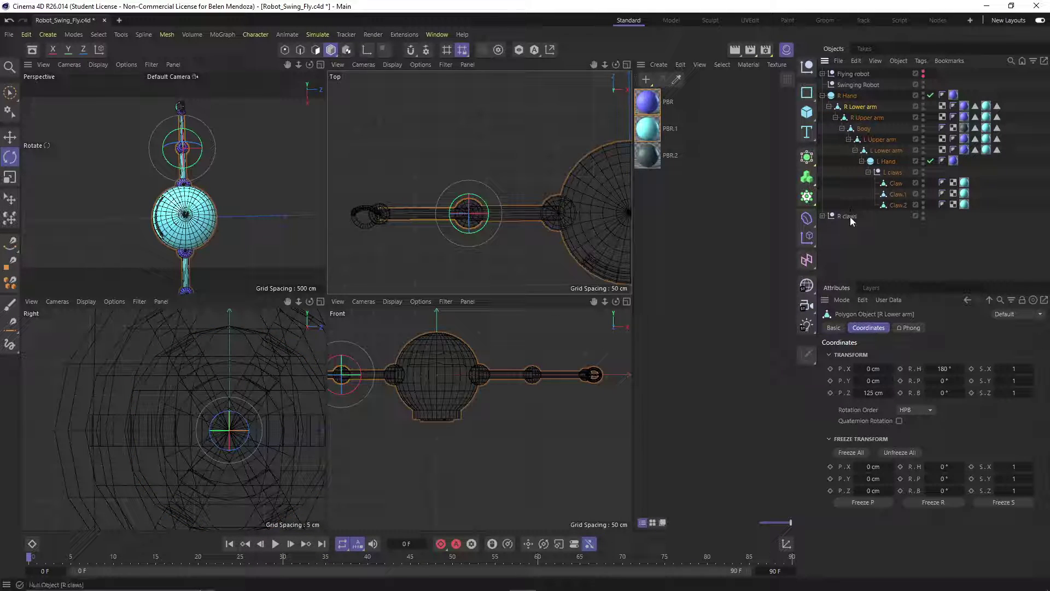
pyautogui.moveTo(850, 215); pyautogui.dragTo(848, 96)
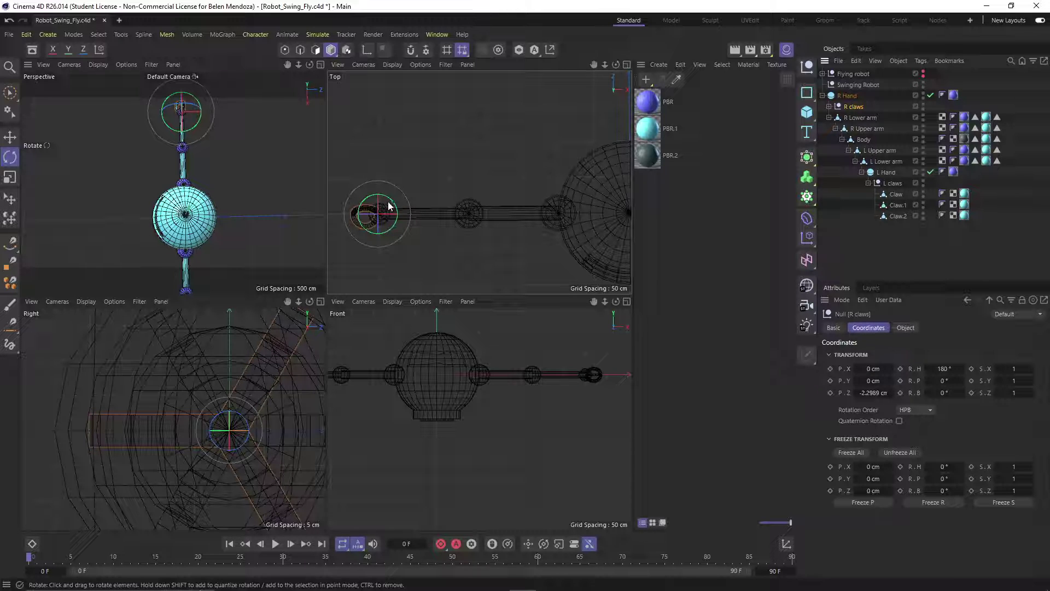
# - Enable axis modification and rotate only the axis of R claws in the Top view to a heading of 0°
pyautogui.moveTo(391, 200); pyautogui.dragTo(386, 229)
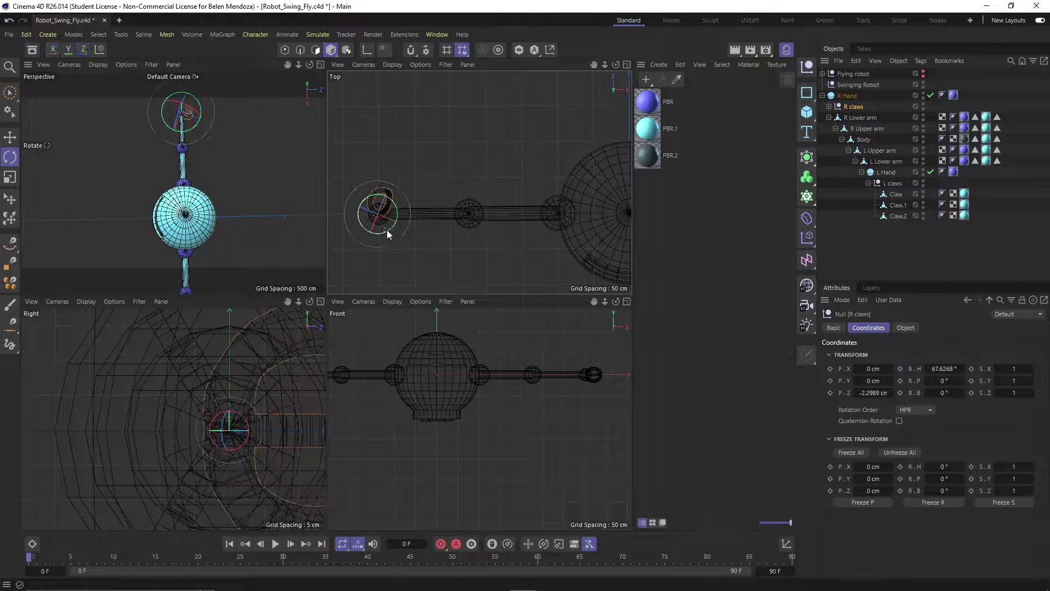
pyautogui.hotkey('ctrl', 'z')
pyautogui.click(366, 51)
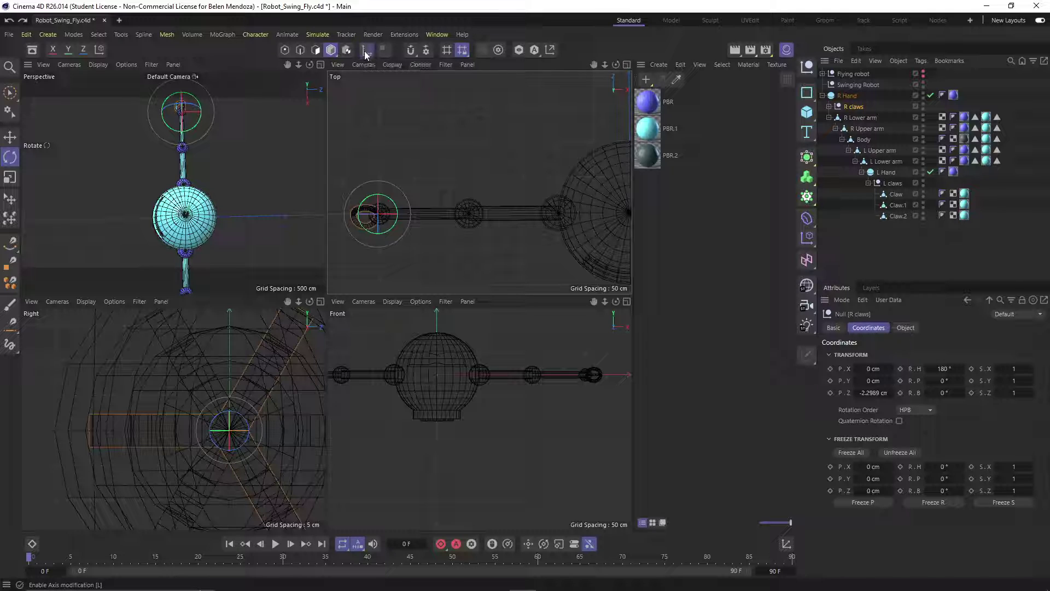
pyautogui.moveTo(392, 204); pyautogui.dragTo(356, 238)
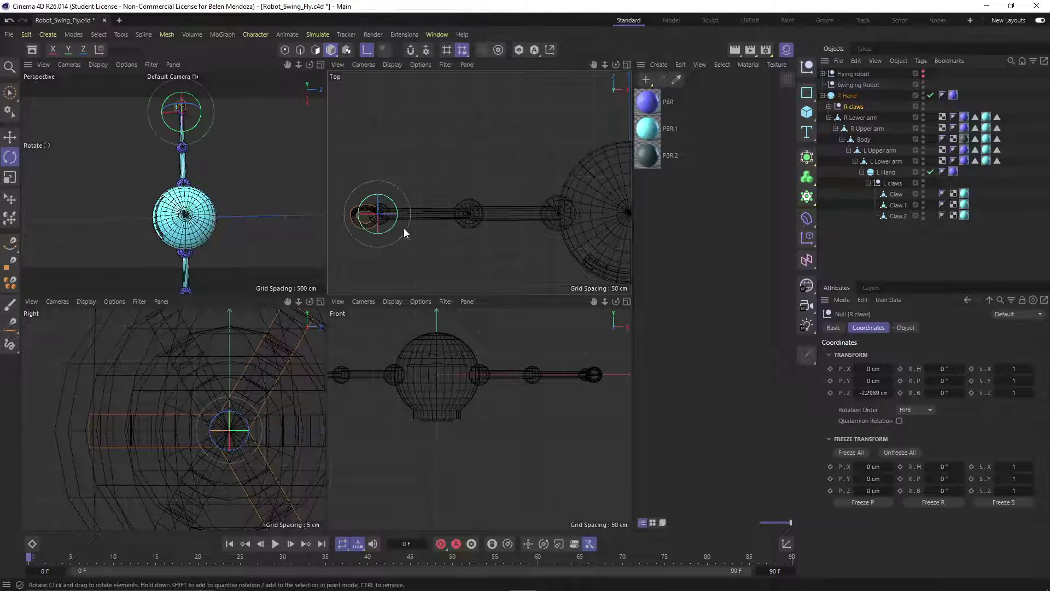
# - Rotate the axis of R Lower arm in the Top view, and select R Upper arm for the same axis adjustment
pyautogui.click(859, 117)
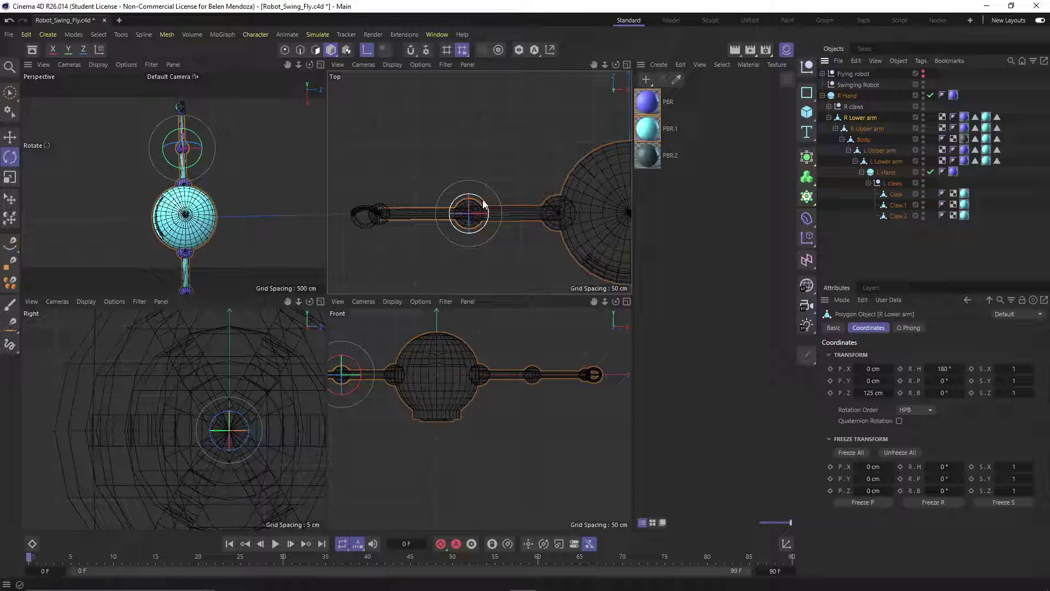
pyautogui.moveTo(483, 205); pyautogui.dragTo(447, 235)
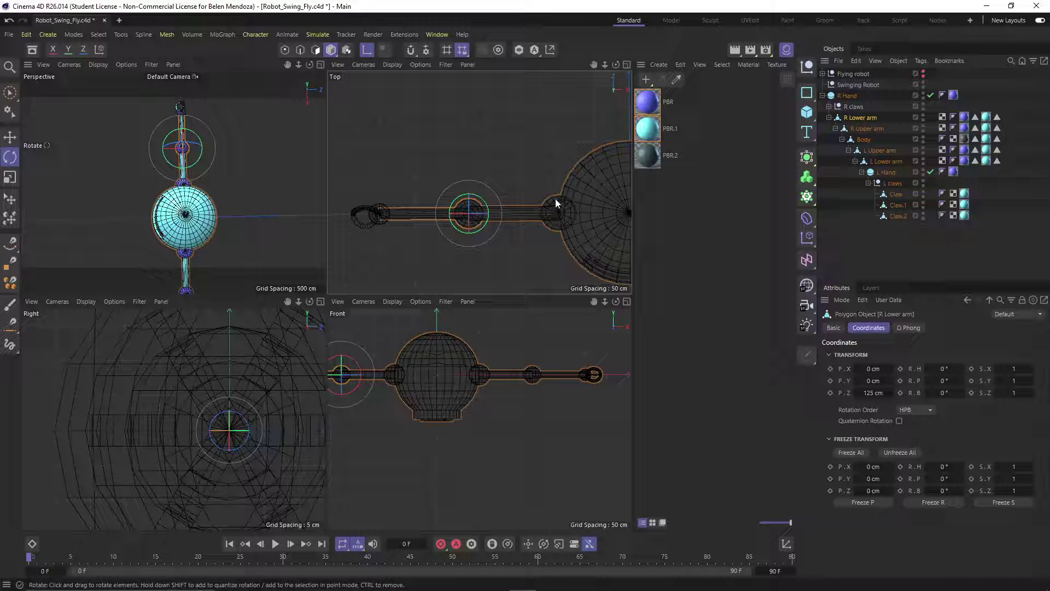
pyautogui.click(869, 129)
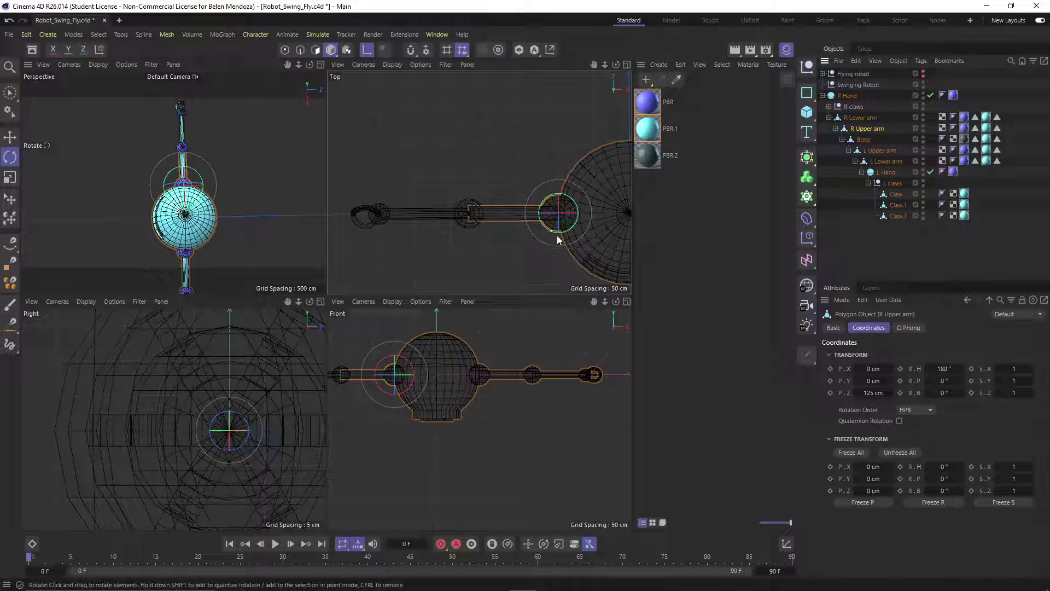
pyautogui.scroll(10, 558, 239)
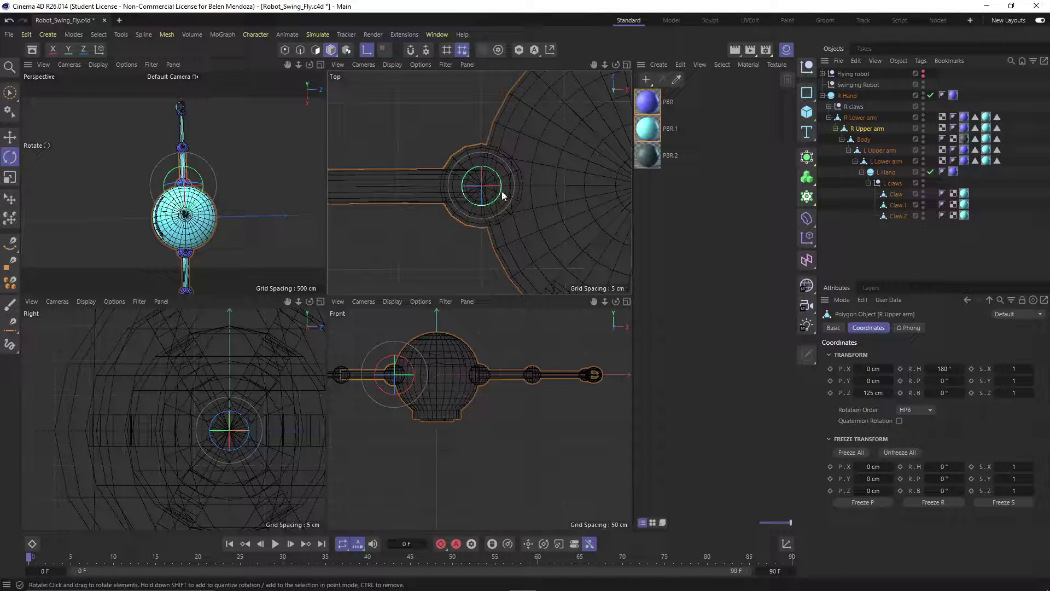
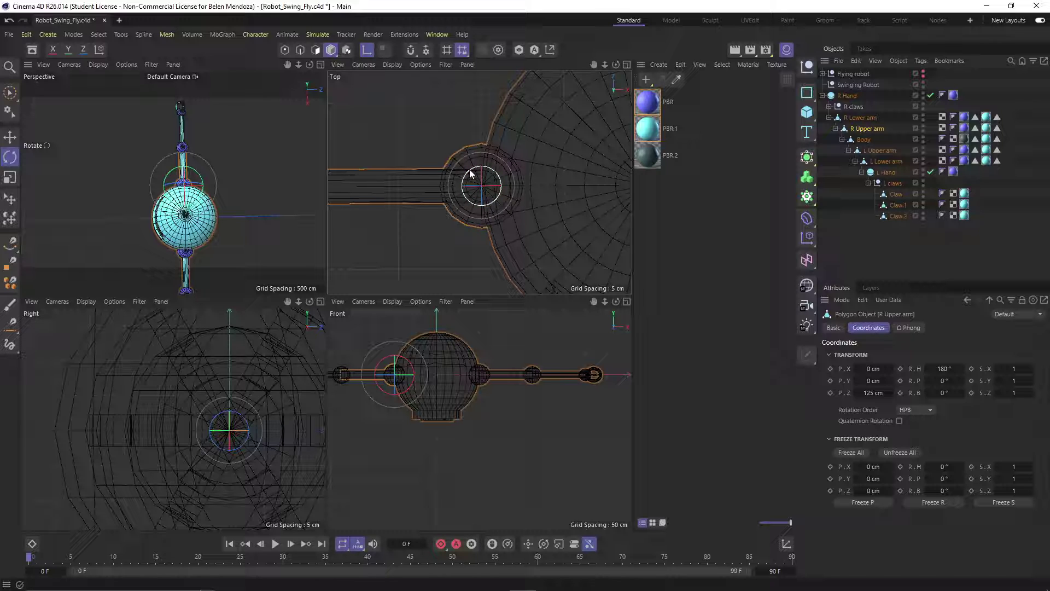
# - Rotate the R Upper arm's axis to a heading of 0° and move it to the elbow joint in the Top view
pyautogui.moveTo(470, 174); pyautogui.dragTo(503, 196)
pyautogui.moveTo(498, 205); pyautogui.dragTo(497, 208)
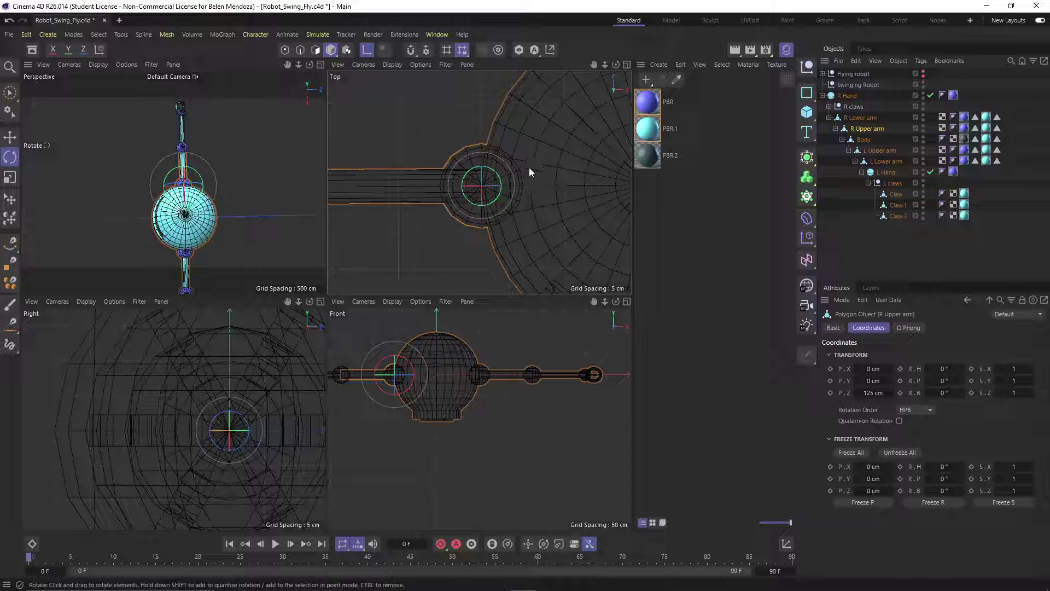
pyautogui.press('e')
pyautogui.scroll(-5, 526, 169)
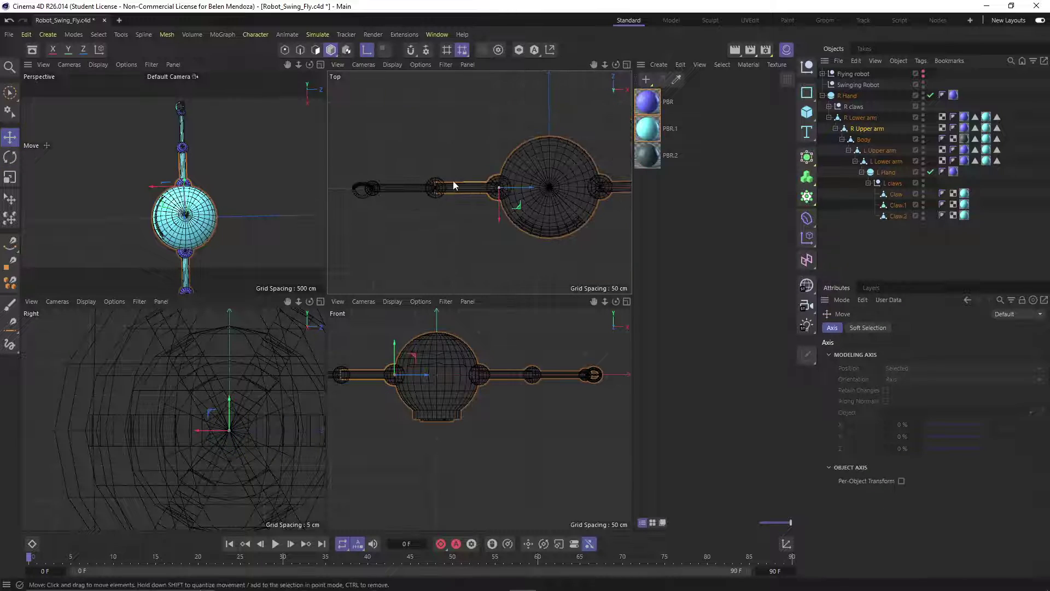
pyautogui.moveTo(430, 193); pyautogui.dragTo(428, 195)
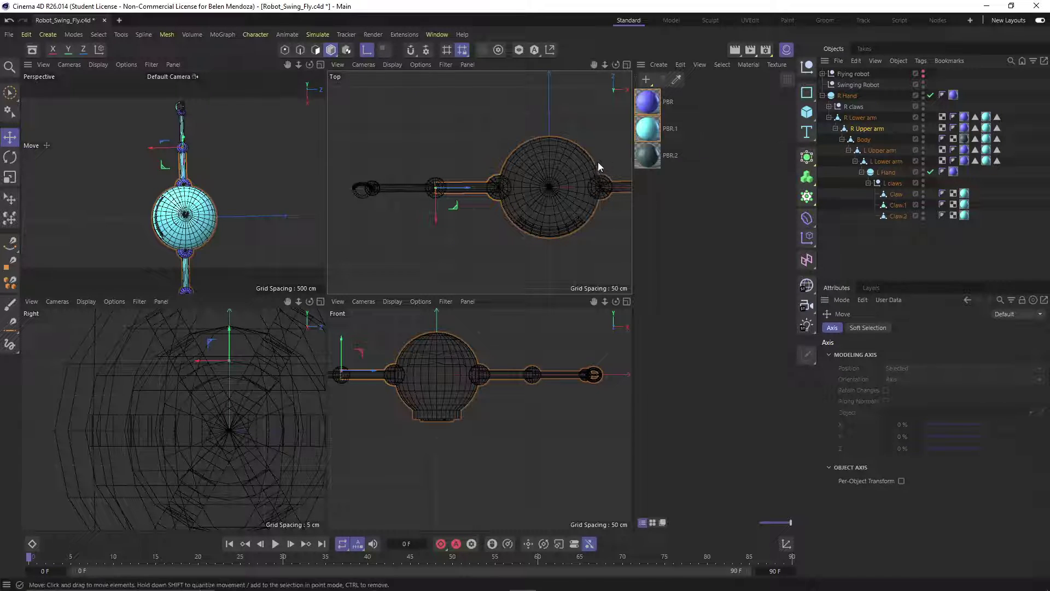
# - Check the axis placement of R Lower arm and R Hand in the Top view
pyautogui.click(867, 118)
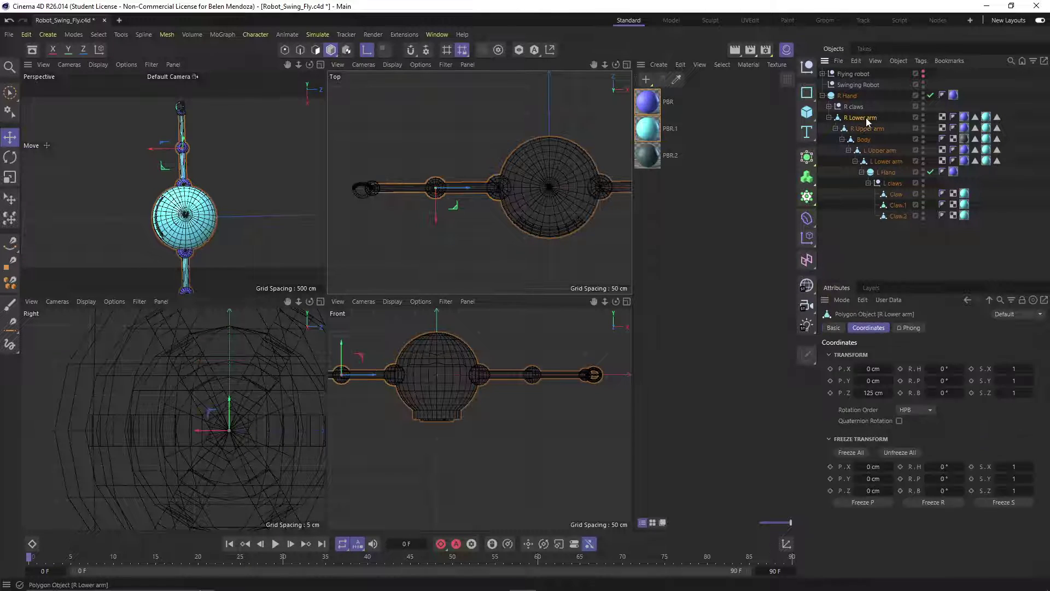
pyautogui.click(846, 95)
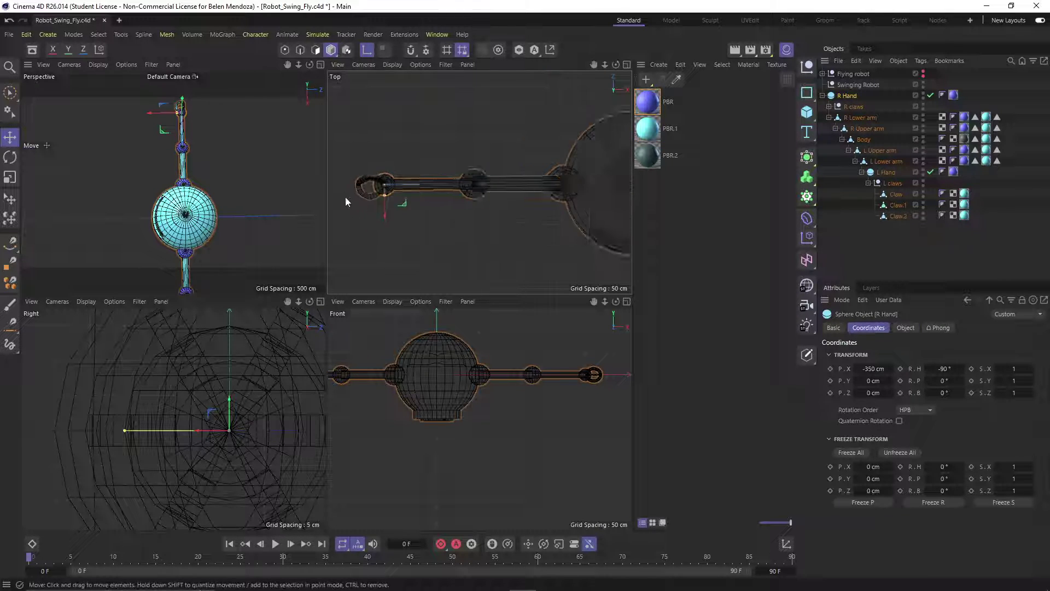
pyautogui.scroll(5, 370, 194)
pyautogui.scroll(1, 386, 183)
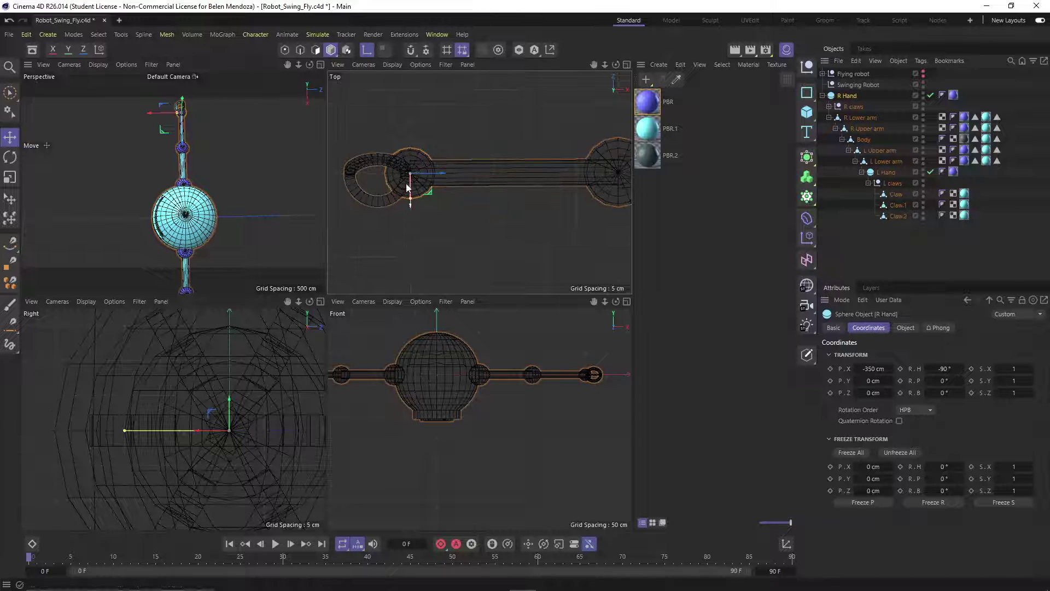
pyautogui.keyDown('alt'); pyautogui.moveTo(385, 184); pyautogui.dragTo(437, 192, button='middle'); pyautogui.keyUp('alt')
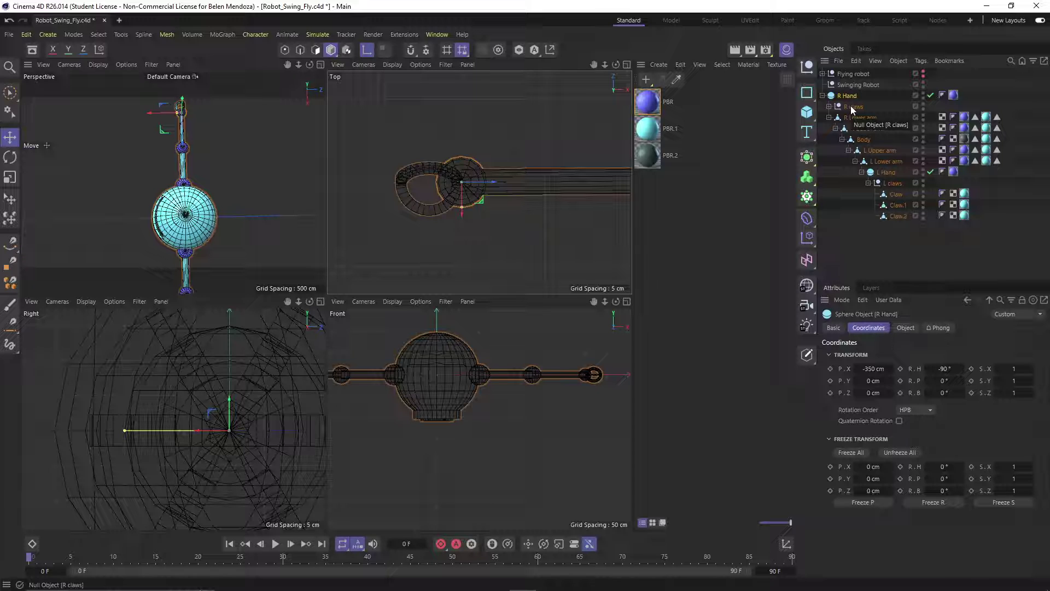
# - Try making R claws the parent of R Hand, and undo the hierarchy change
pyautogui.moveTo(851, 108); pyautogui.dragTo(847, 96)
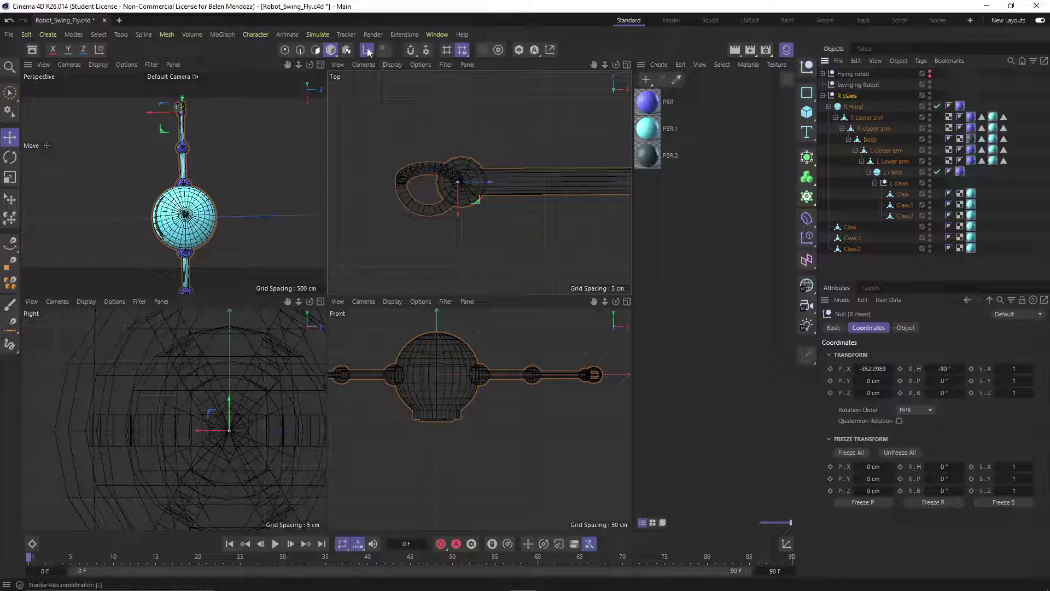
pyautogui.moveTo(491, 182); pyautogui.dragTo(455, 183)
pyautogui.hotkey('ctrl', 'z')
pyautogui.hotkey('ctrl', 'z')
pyautogui.hotkey('ctrl', 'z')
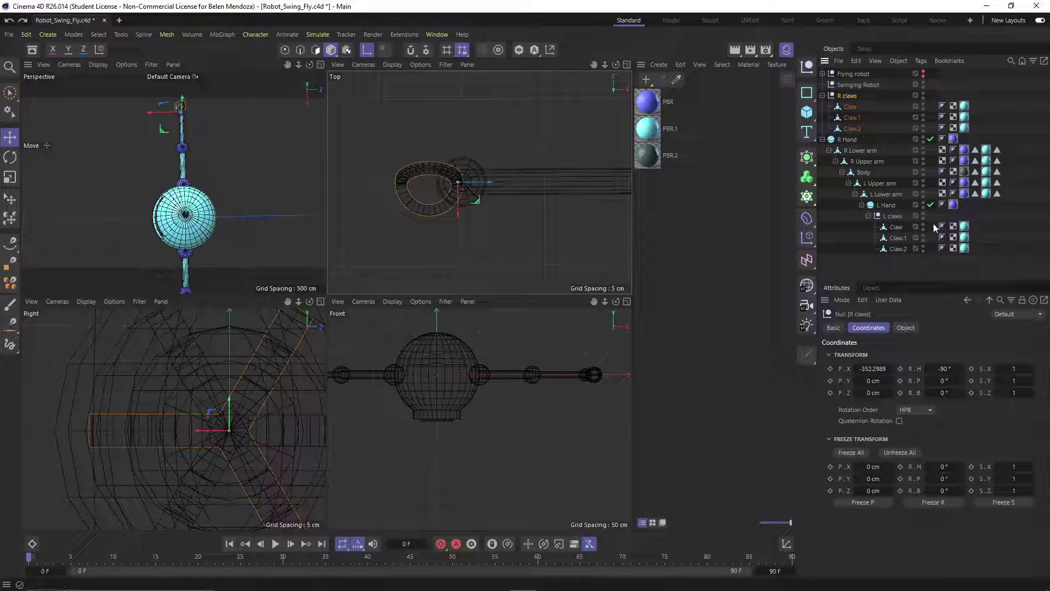
pyautogui.hotkey('ctrl', 'y')
pyautogui.click(829, 106)
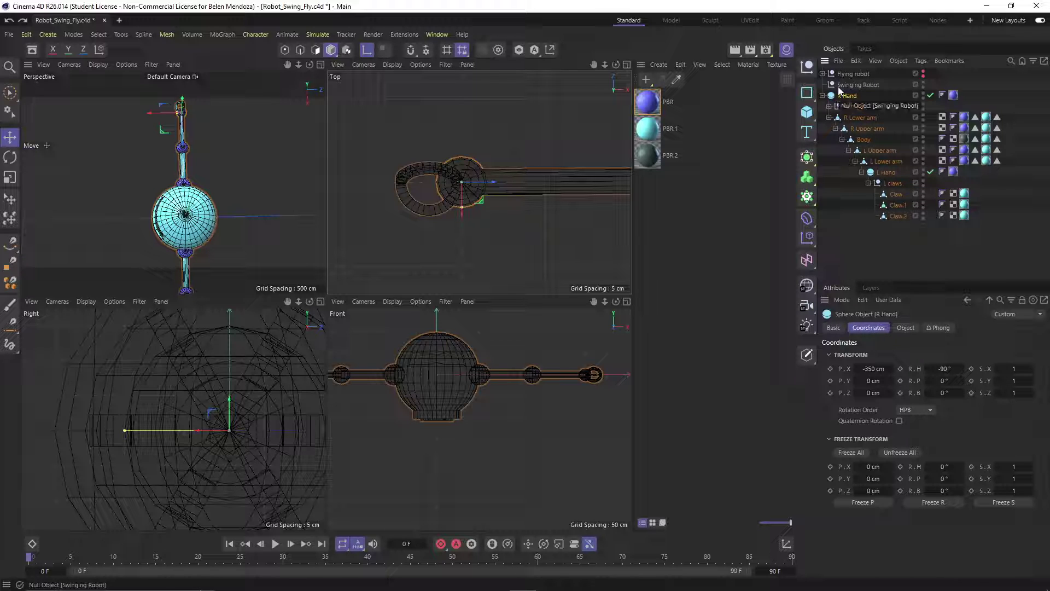
# - Nest R Hand under the Swinging Robot null and move the null's axis inside the R claws, at about -373 cm in X
pyautogui.moveTo(840, 96); pyautogui.dragTo(848, 86)
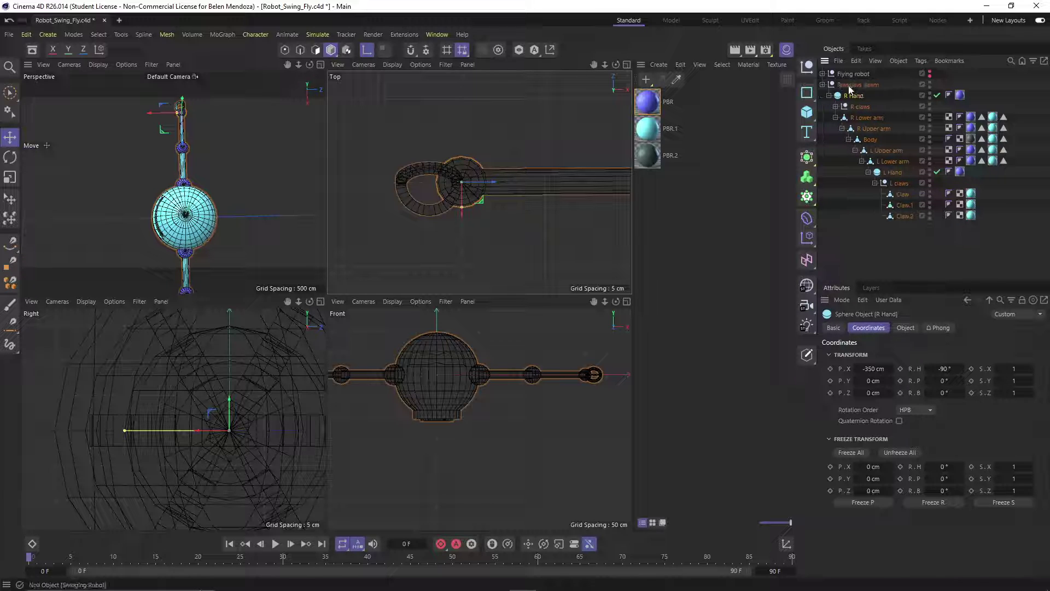
pyautogui.click(850, 87)
pyautogui.scroll(-5, 500, 210)
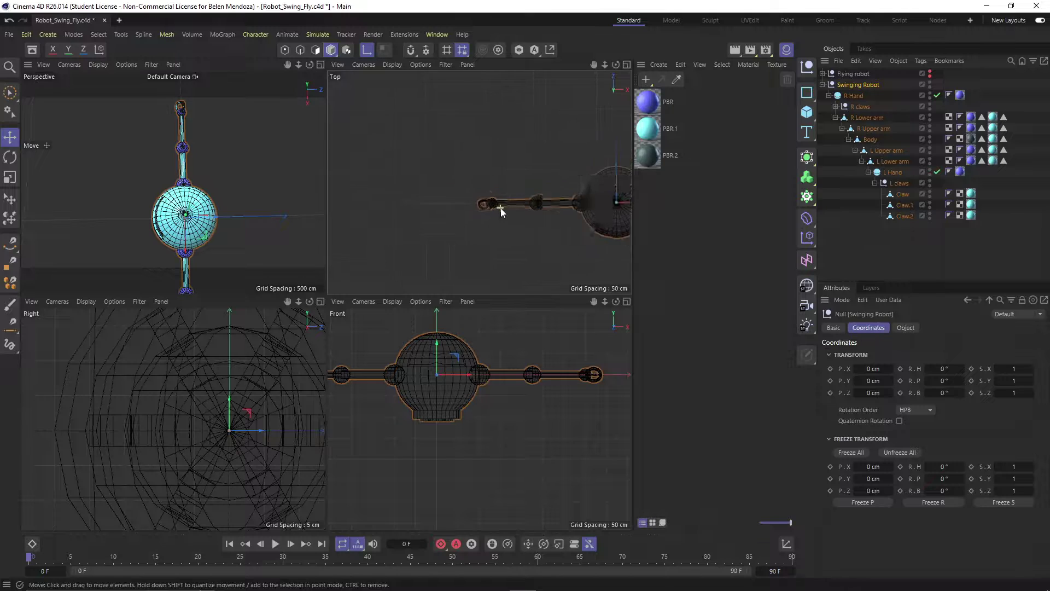
pyautogui.moveTo(620, 203); pyautogui.dragTo(509, 213)
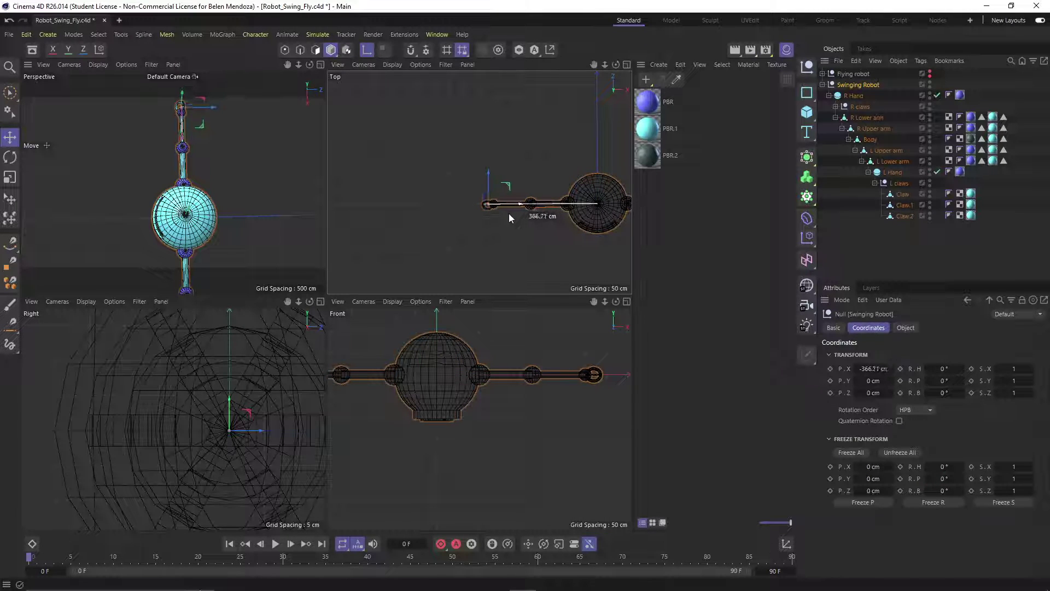
pyautogui.scroll(5, 486, 209)
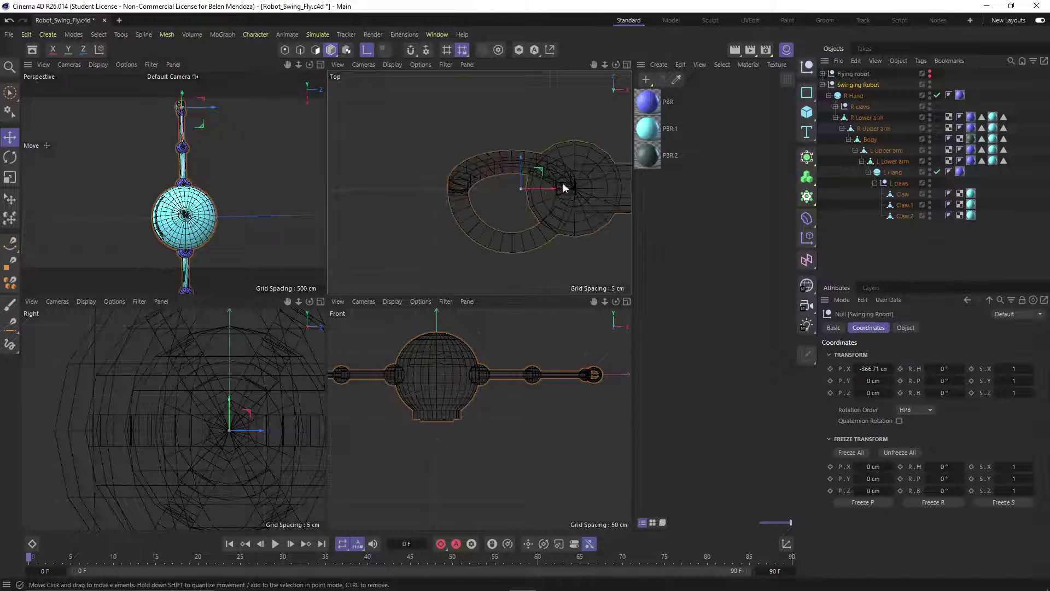
pyautogui.moveTo(551, 189); pyautogui.dragTo(531, 195)
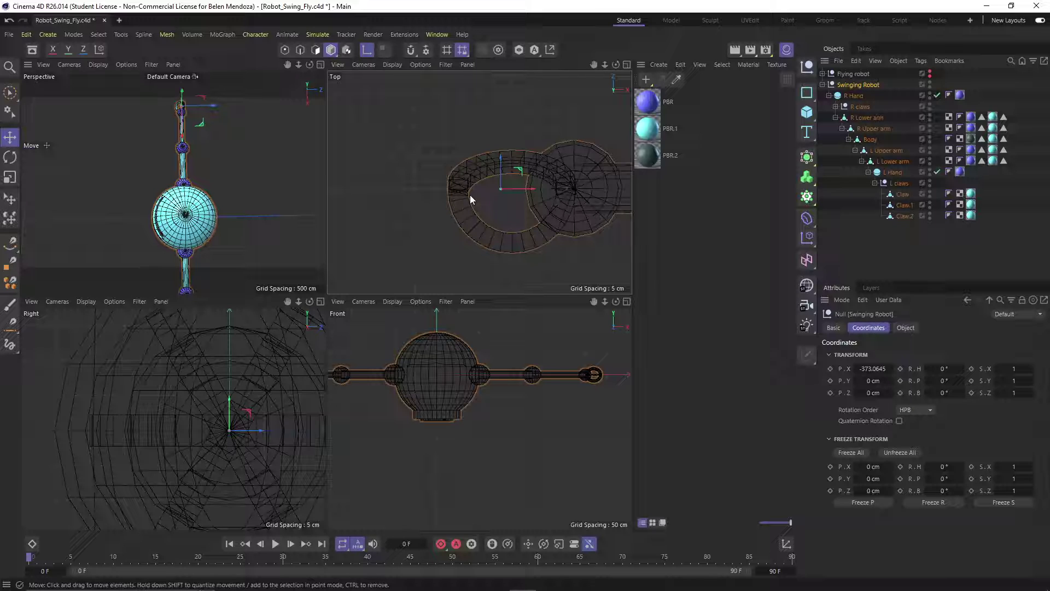
# - Reset the Z position of the R claws axis to 0 cm so it sits at the R Hand's centre
pyautogui.scroll(-3, 546, 213)
pyautogui.click(853, 96)
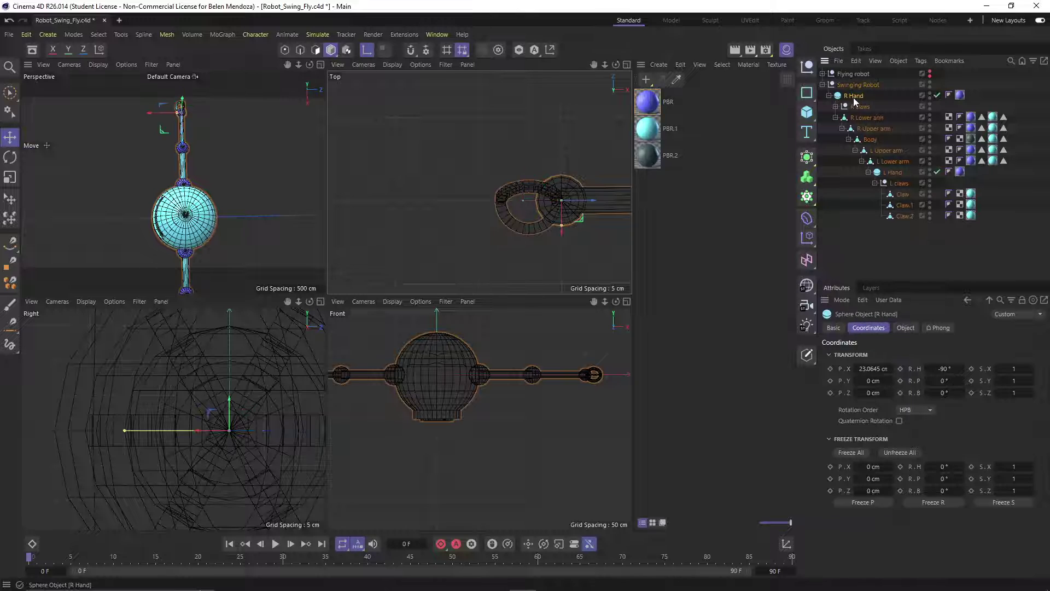
pyautogui.keyDown('alt'); pyautogui.moveTo(560, 218); pyautogui.dragTo(445, 216, button='middle'); pyautogui.keyUp('alt')
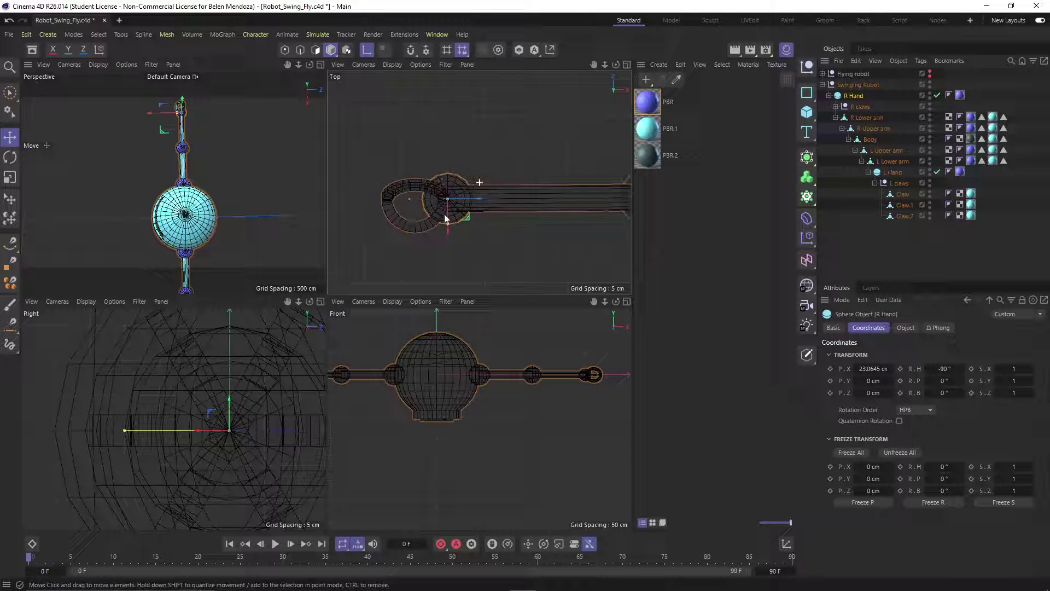
pyautogui.click(851, 106)
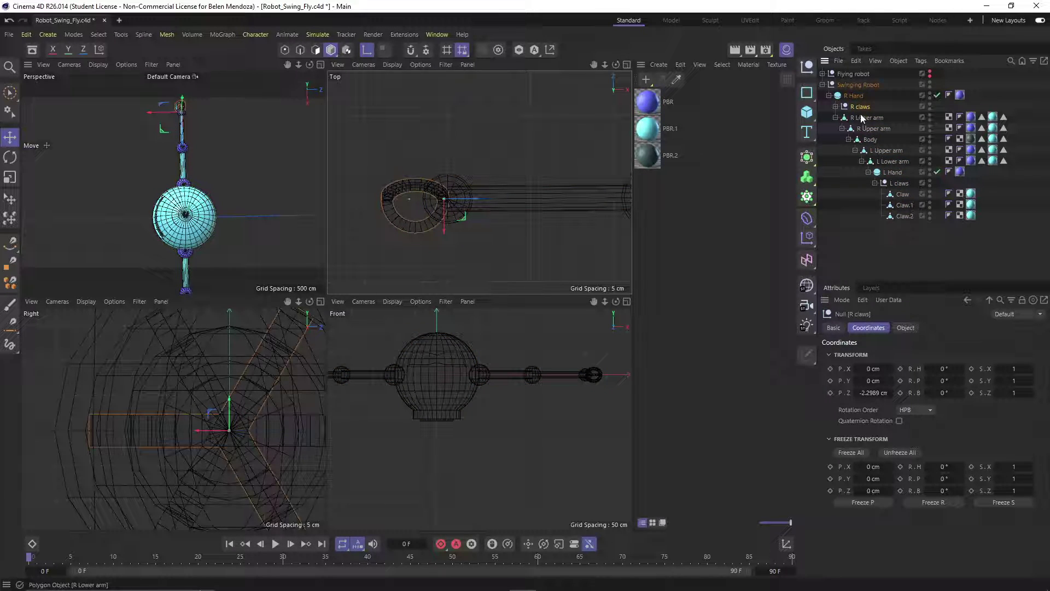
pyautogui.rightClick(891, 392)
# - Move the R Lower arm's axis to the R Hand's centre in the Top view at 0 cm in Z, with snapping enabled
pyautogui.click(858, 118)
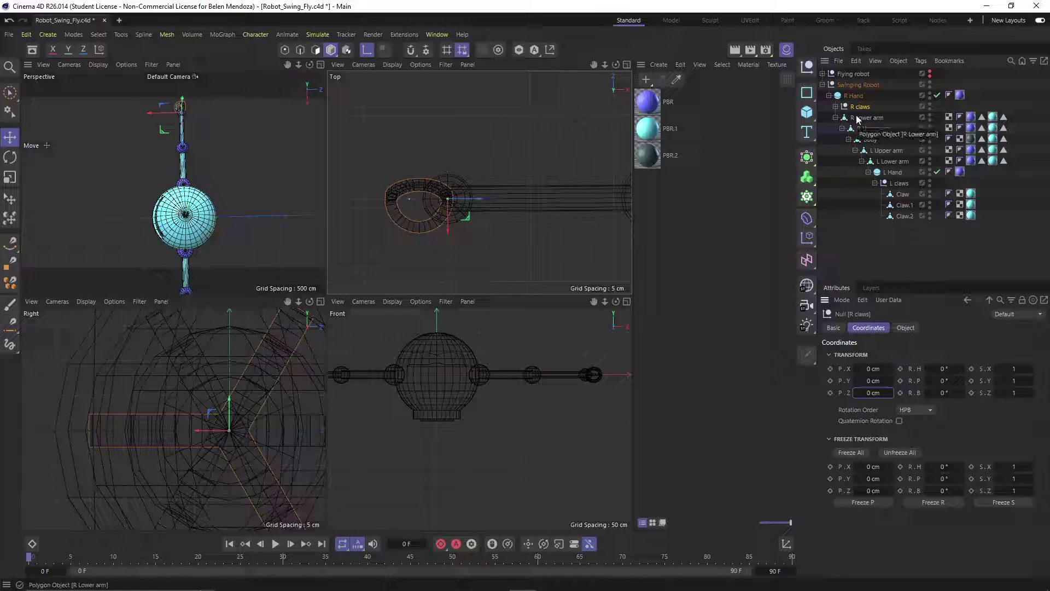
pyautogui.scroll(-2, 546, 254)
pyautogui.moveTo(564, 217); pyautogui.dragTo(513, 241, button='middle')
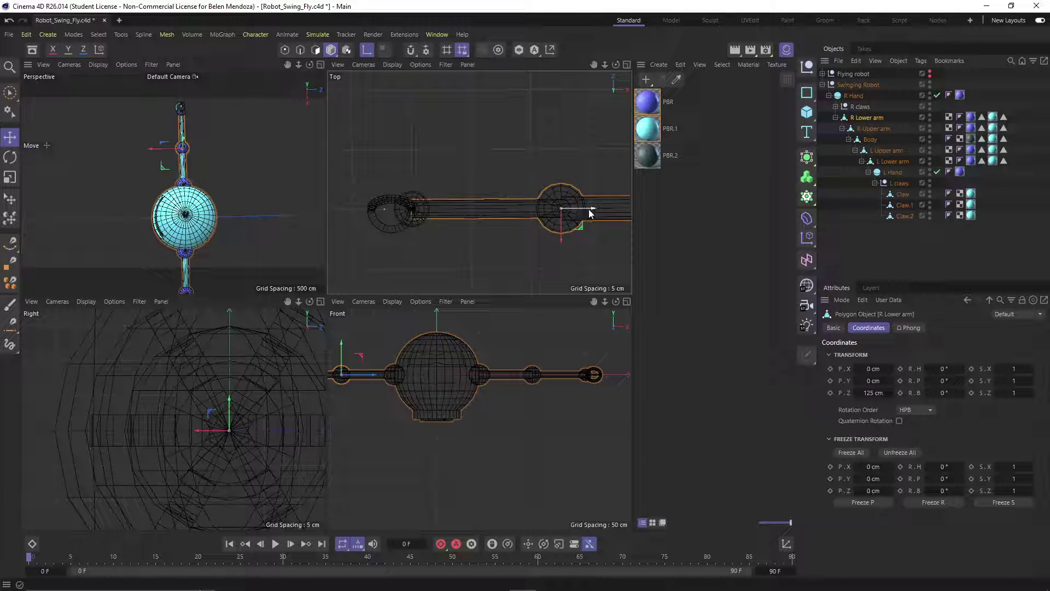
pyautogui.moveTo(589, 209); pyautogui.dragTo(403, 222)
pyautogui.scroll(4, 443, 219)
pyautogui.hotkey('shift', 's')
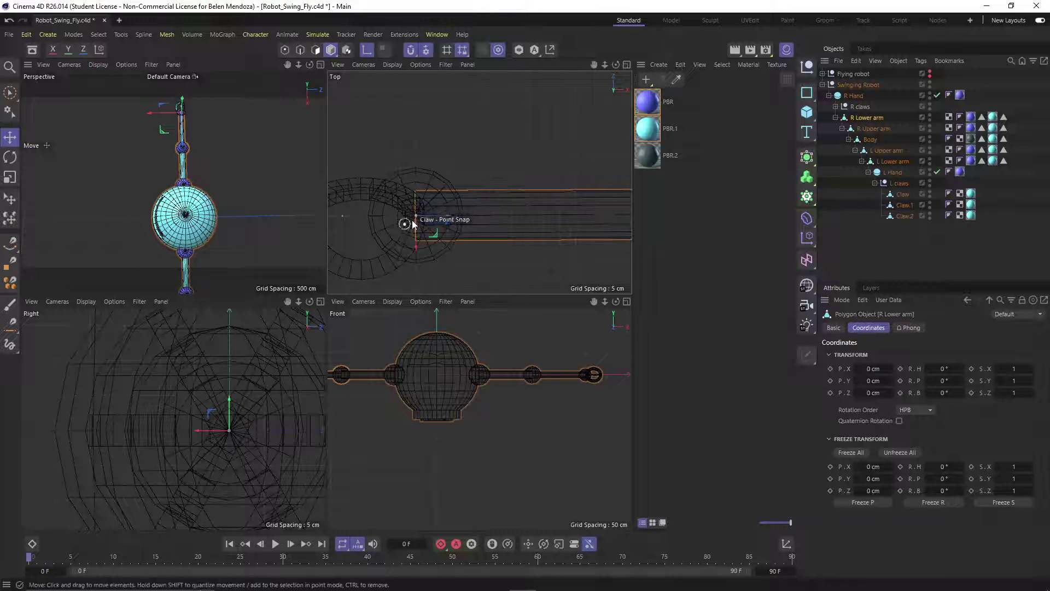
pyautogui.scroll(-5, 404, 224)
pyautogui.scroll(5, 508, 224)
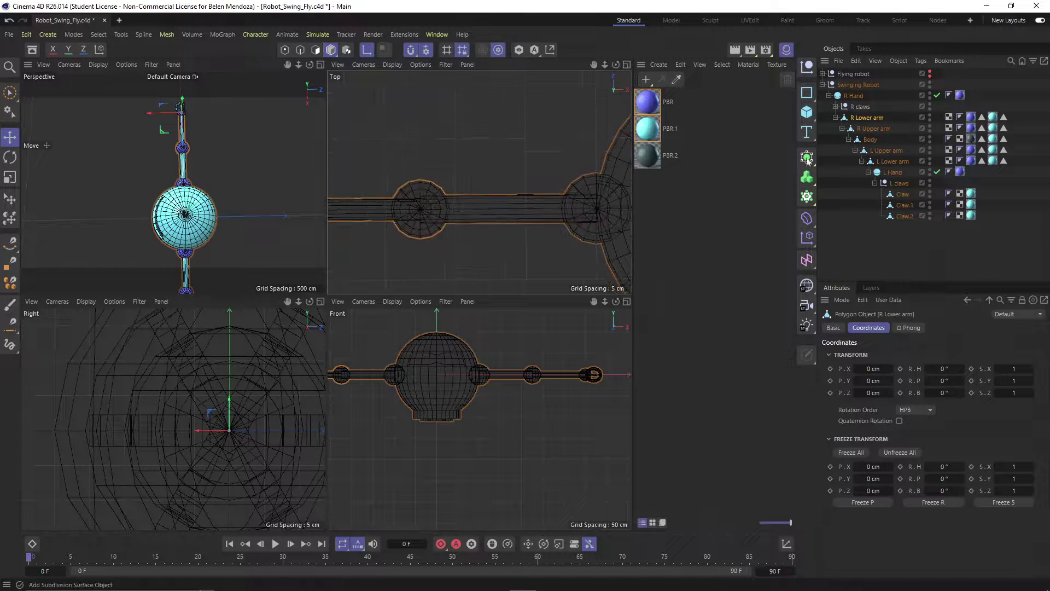
# - Examine the axis positions of R Upper arm and Body relative to the elbow and shoulder joints
pyautogui.click(873, 130)
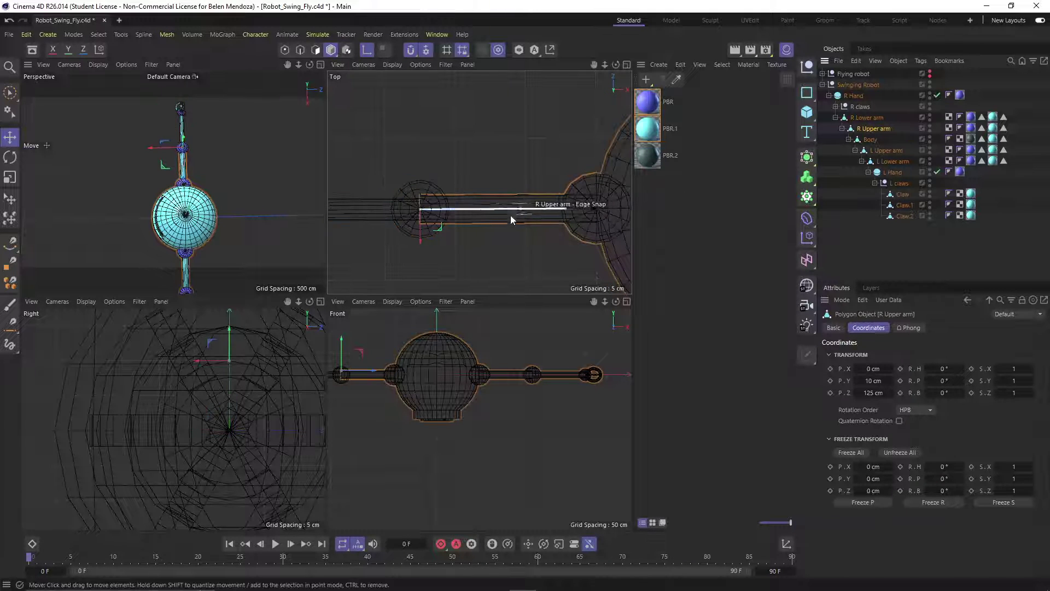
pyautogui.scroll(-5, 448, 217)
pyautogui.keyDown('alt'); pyautogui.moveTo(424, 237); pyautogui.dragTo(469, 237, button='middle'); pyautogui.keyUp('alt')
pyautogui.scroll(5, 544, 218)
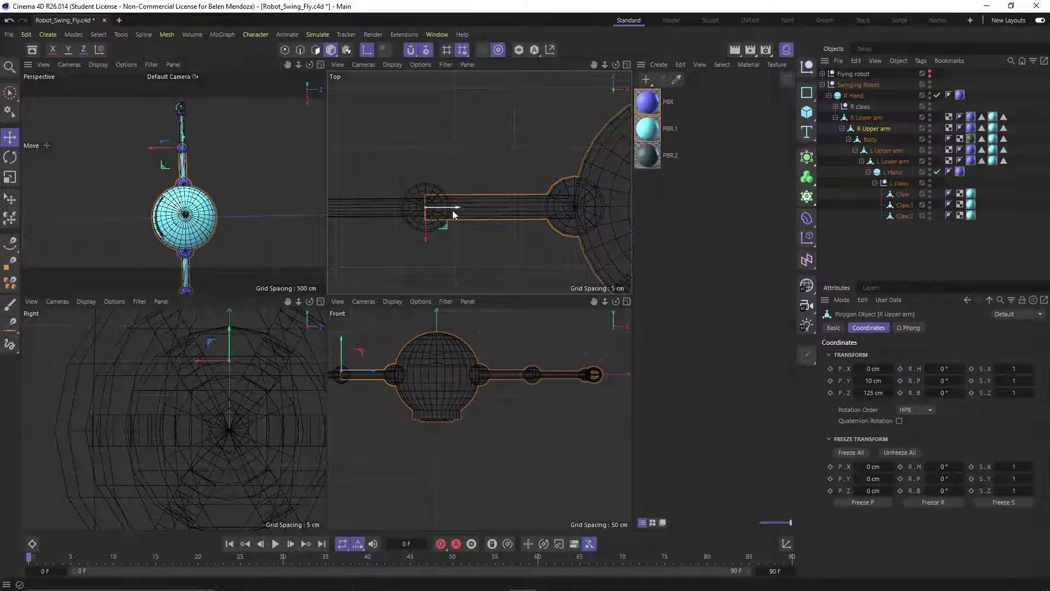
pyautogui.click(870, 140)
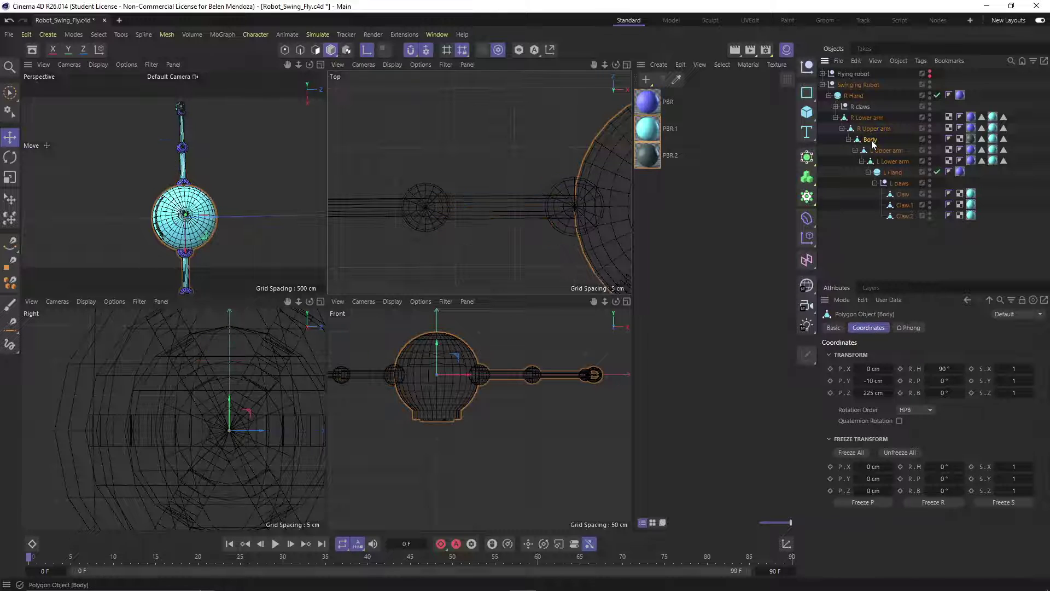
pyautogui.click(872, 130)
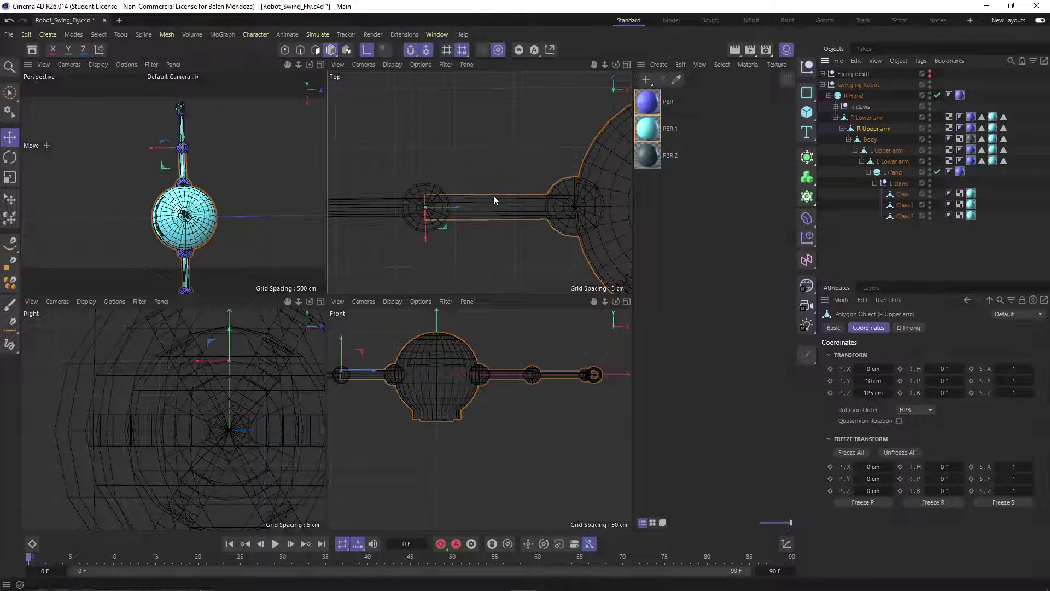
pyautogui.scroll(-3, 444, 216)
pyautogui.scroll(3, 470, 213)
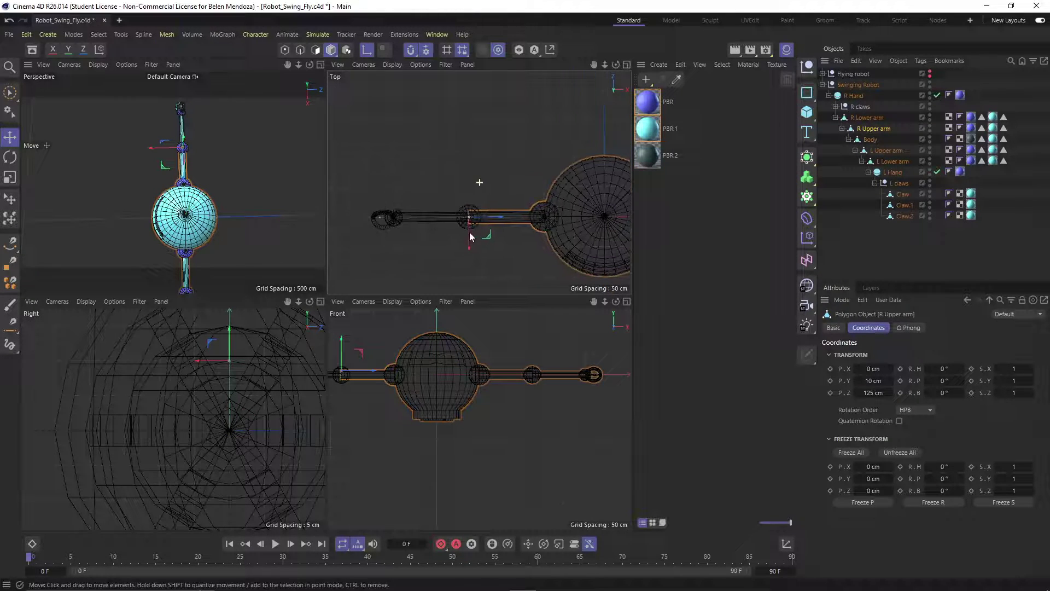
# - Review the axes of R Lower arm, R claws, R Hand, R Upper arm and Body along the right side of the chain
pyautogui.click(859, 118)
pyautogui.click(860, 106)
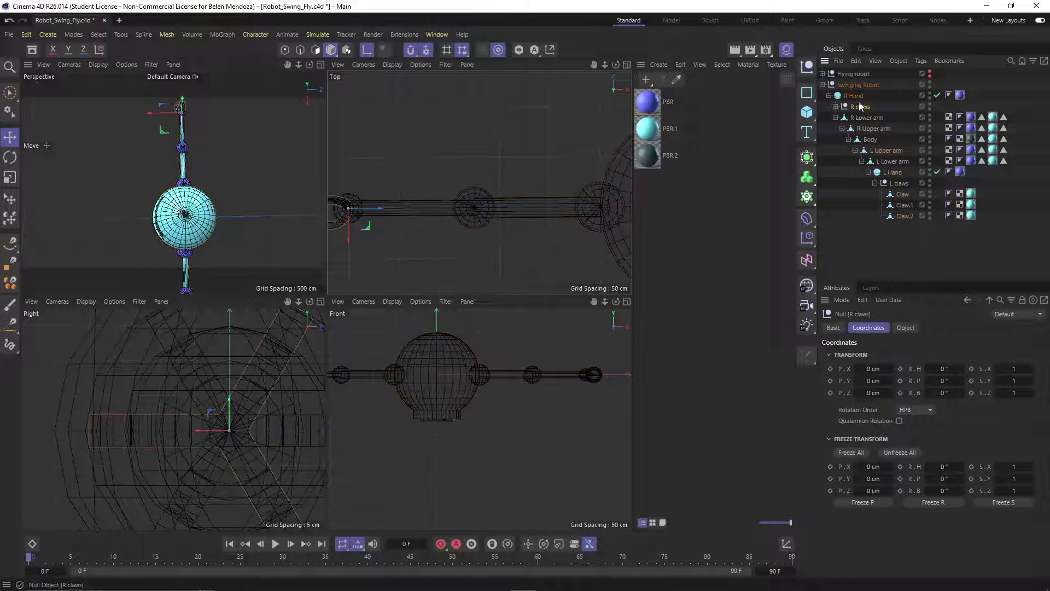
pyautogui.click(858, 97)
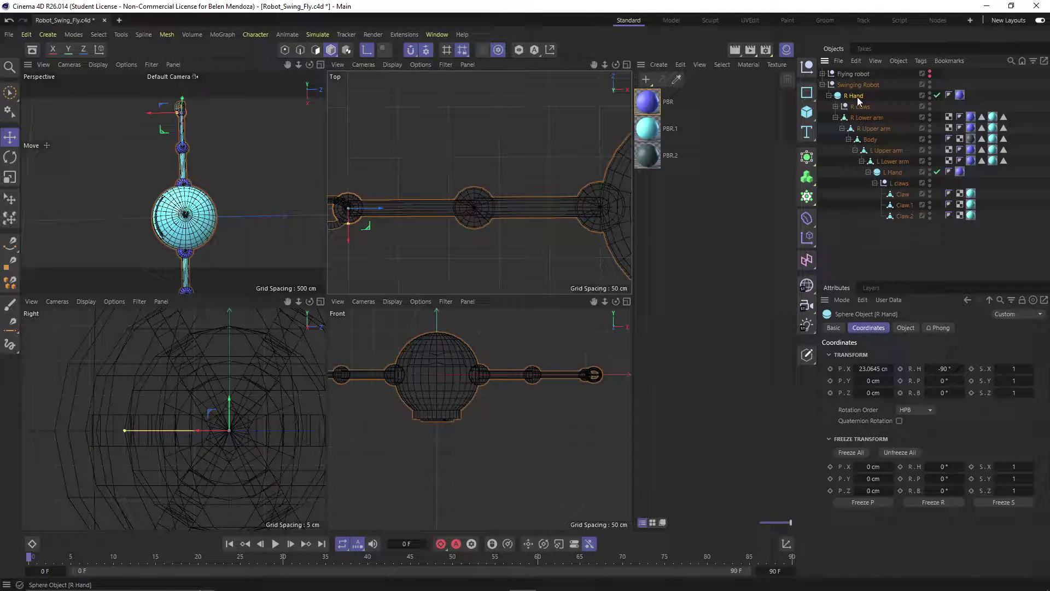
pyautogui.click(861, 107)
pyautogui.click(862, 118)
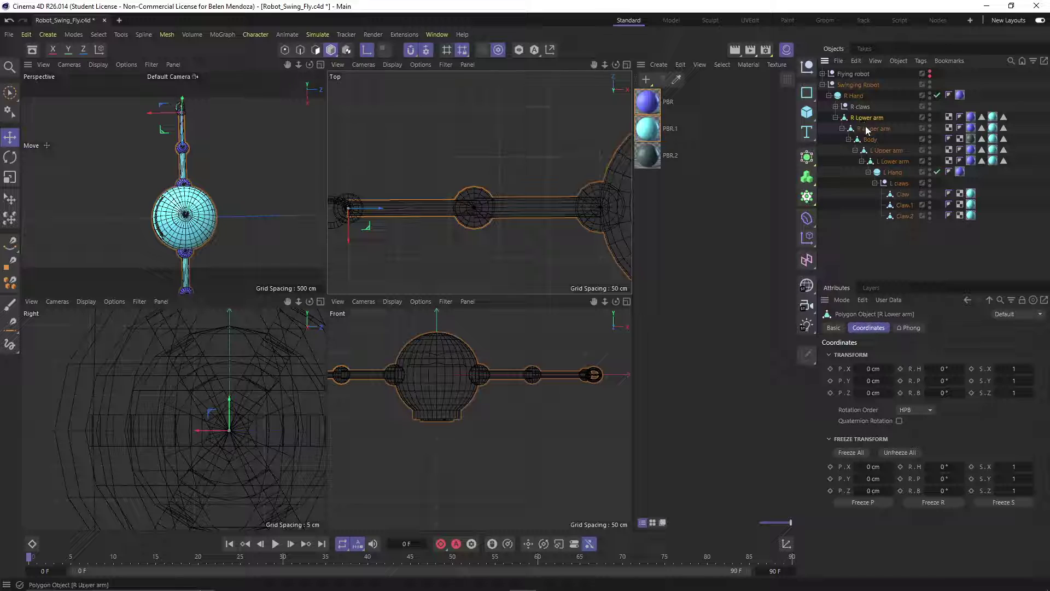
pyautogui.click(866, 128)
pyautogui.click(863, 139)
pyautogui.keyDown('alt'); pyautogui.moveTo(412, 243); pyautogui.dragTo(302, 236, button='middle'); pyautogui.keyUp('alt')
pyautogui.moveTo(613, 200); pyautogui.dragTo(515, 209)
# - Review the axes of L Upper arm, L Lower arm, L Hand and L claws in the Top view, and clear the selection
pyautogui.click(882, 150)
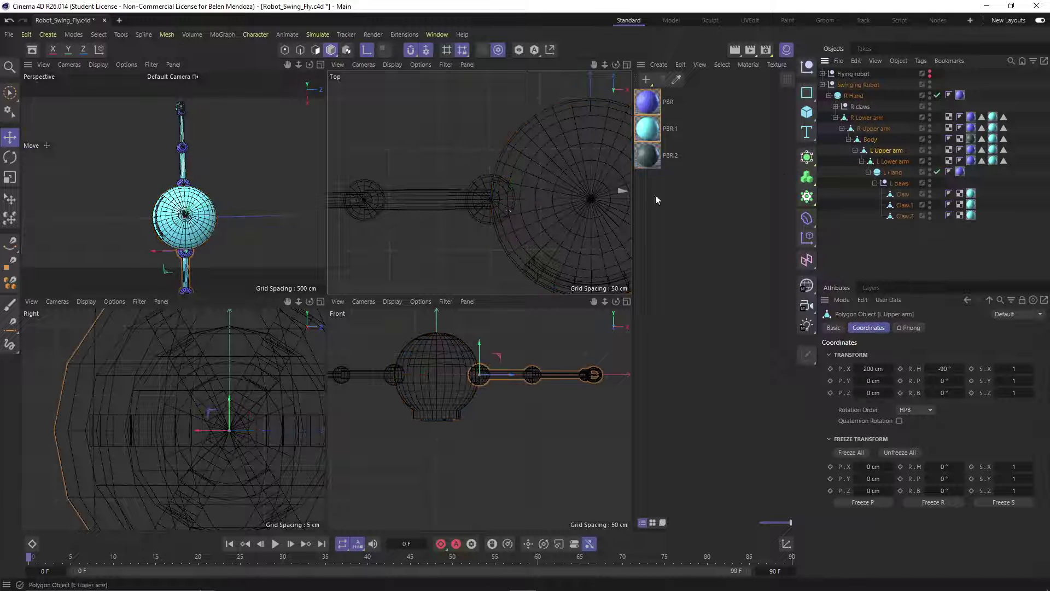
pyautogui.keyDown('alt'); pyautogui.moveTo(445, 205); pyautogui.dragTo(305, 217, button='middle'); pyautogui.keyUp('alt')
pyautogui.scroll(-2, 571, 204)
pyautogui.keyDown('alt'); pyautogui.moveTo(561, 215); pyautogui.dragTo(479, 223, button='middle'); pyautogui.keyUp('alt')
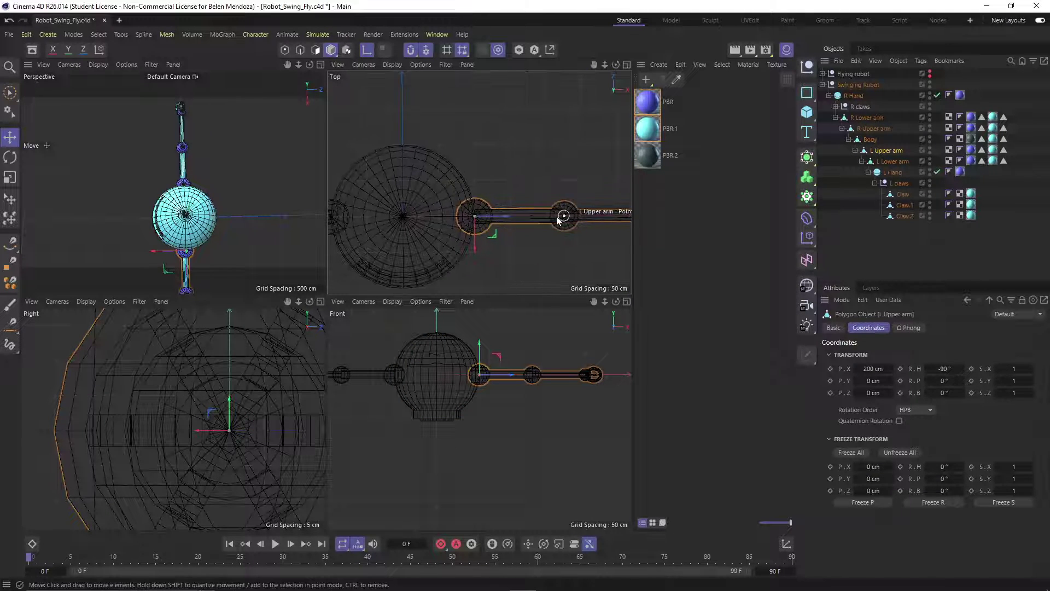
pyautogui.keyDown('alt'); pyautogui.moveTo(552, 220); pyautogui.dragTo(476, 211, button='middle'); pyautogui.keyUp('alt')
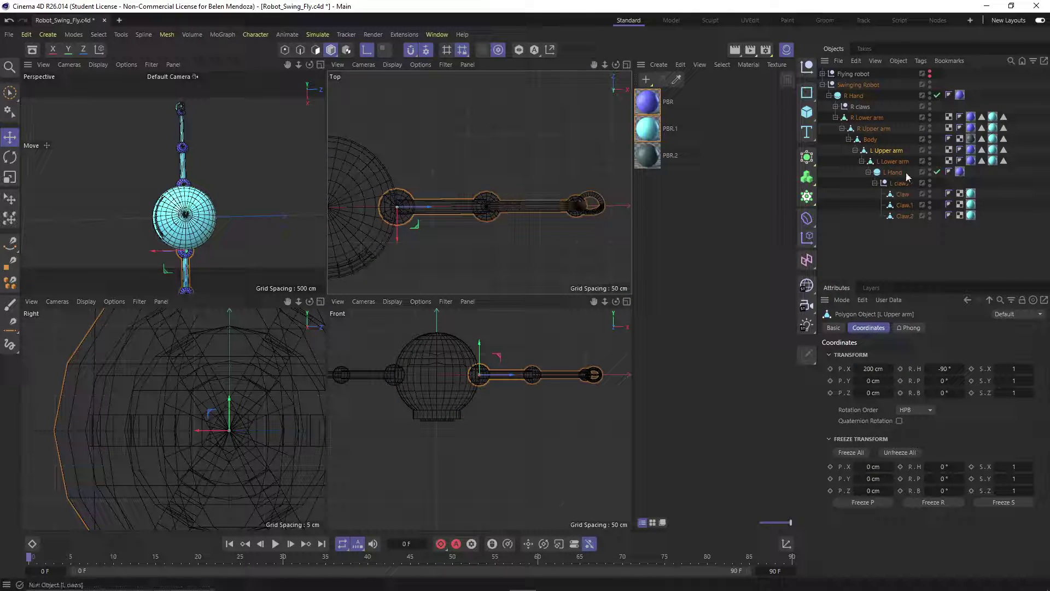
pyautogui.click(892, 161)
pyautogui.click(891, 171)
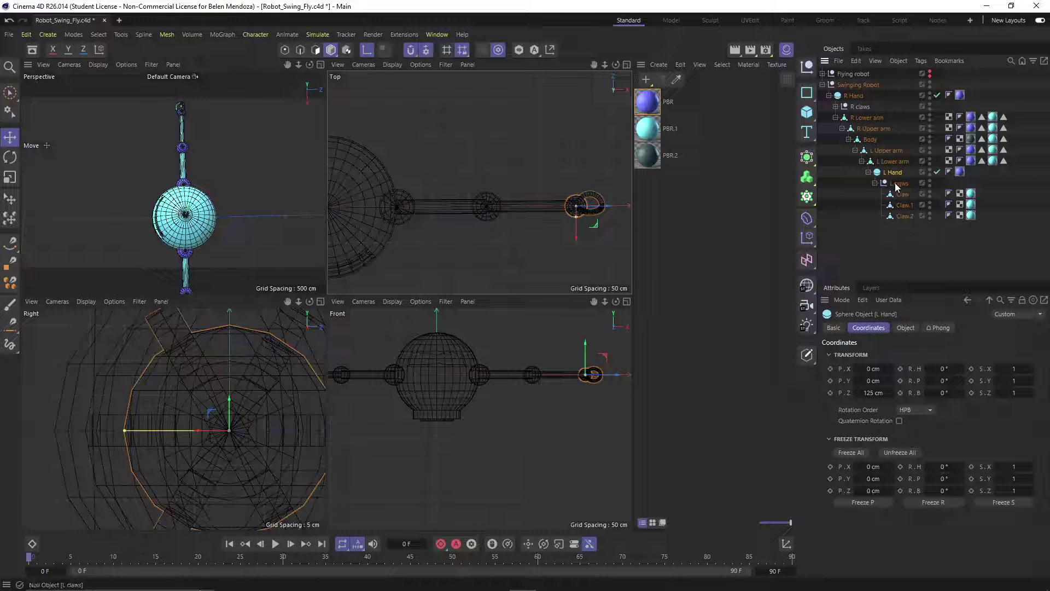
pyautogui.click(897, 182)
pyautogui.scroll(-2, 447, 219)
pyautogui.keyDown('alt'); pyautogui.moveTo(447, 219); pyautogui.dragTo(582, 219, button='middle'); pyautogui.keyUp('alt')
pyautogui.click(884, 239)
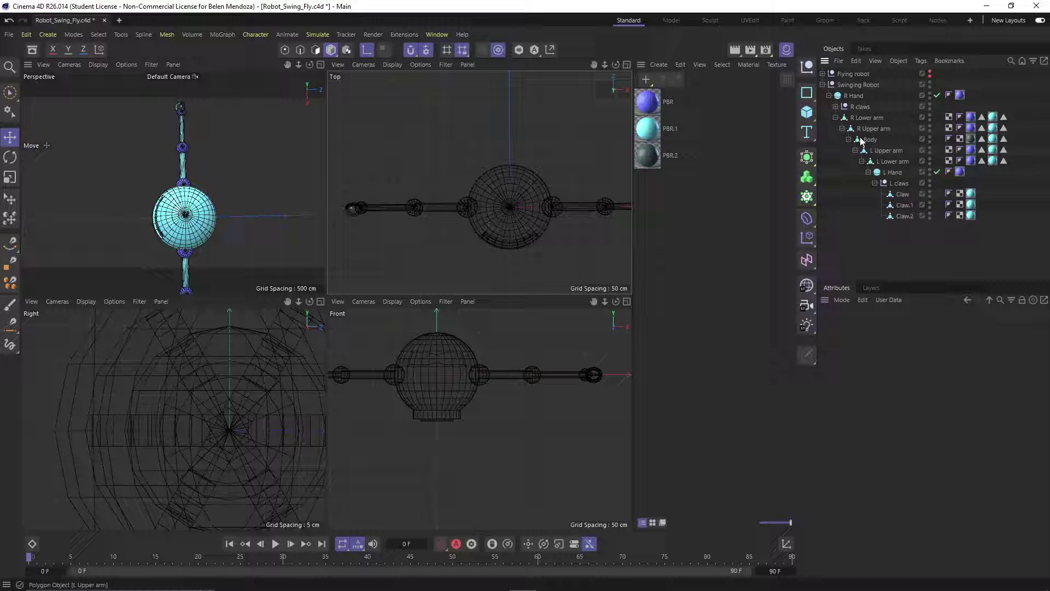
# - Set the Swinging Robot null's X position to 0 cm
pyautogui.click(858, 85)
pyautogui.scroll(-4, 403, 421)
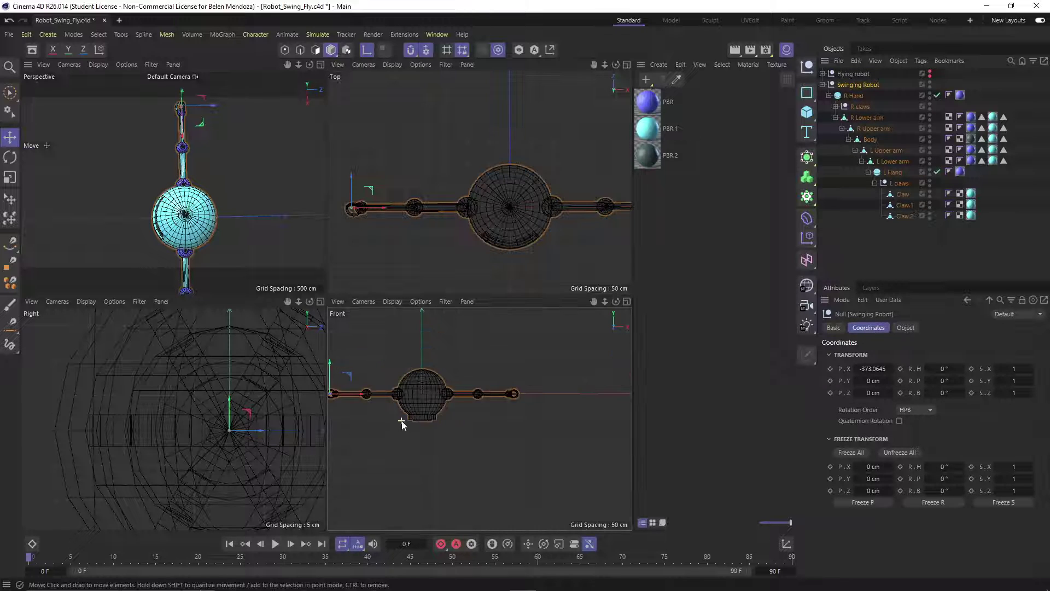
pyautogui.keyDown('alt'); pyautogui.moveTo(371, 430); pyautogui.dragTo(406, 428, button='middle'); pyautogui.keyUp('alt')
pyautogui.scroll(2, 406, 428)
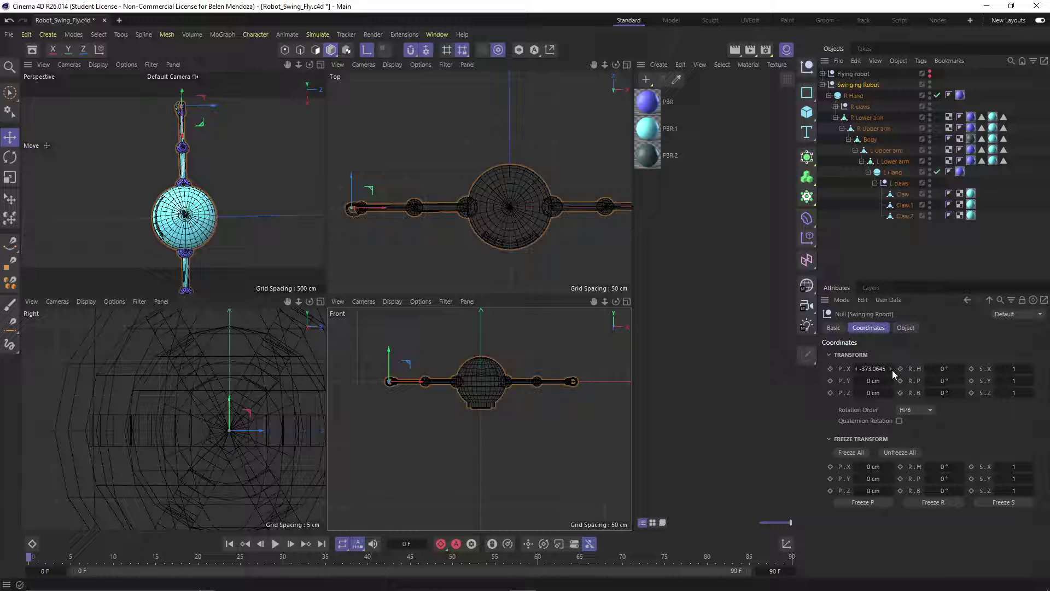
pyautogui.rightClick(891, 369)
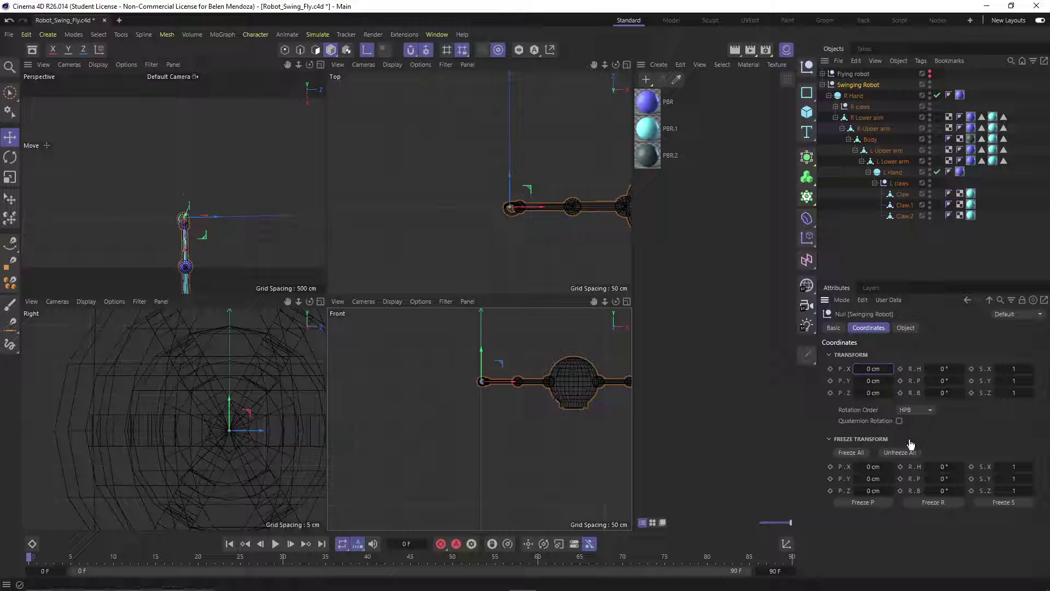
# - Rotate the Swinging Robot null to a bank of 90° so the robot hangs straight down from its right hand
pyautogui.moveTo(945, 370); pyautogui.dragTo(968, 393)
pyautogui.hotkey('ctrl', 'z')
pyautogui.rightClick(961, 381)
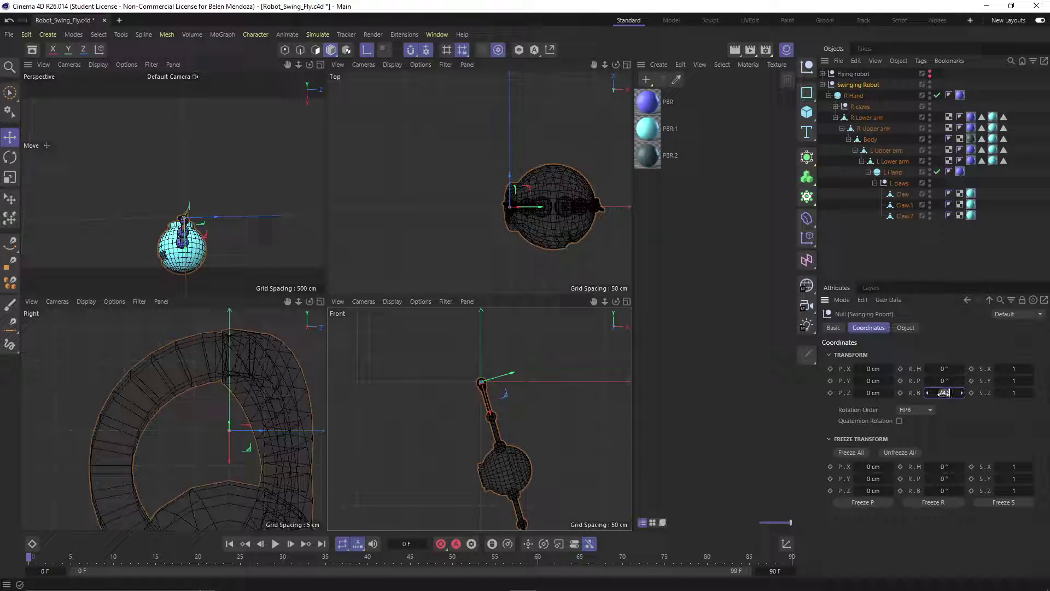
pyautogui.press('Return')
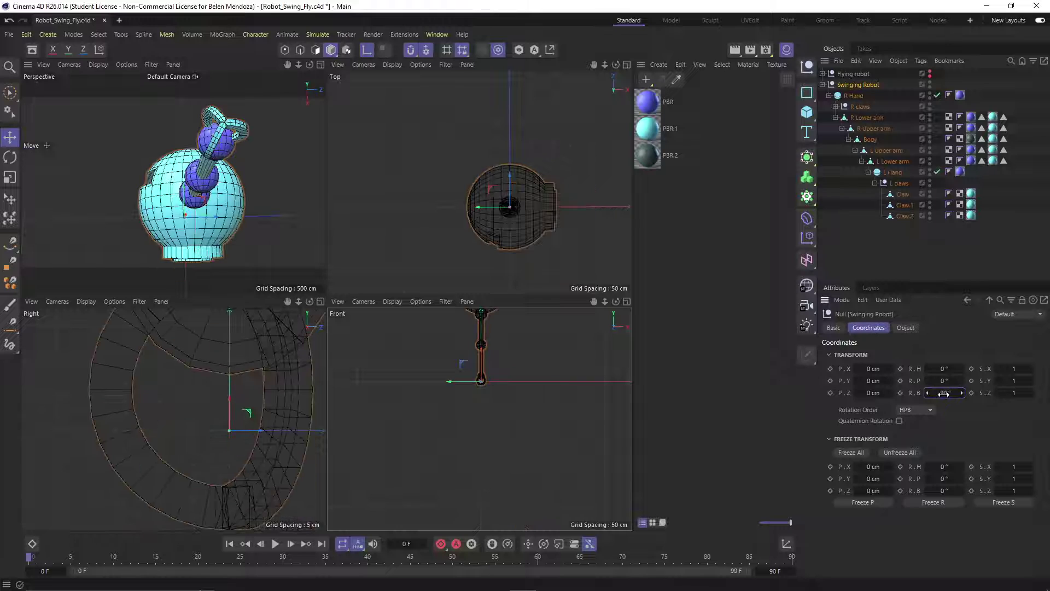
pyautogui.press('Return')
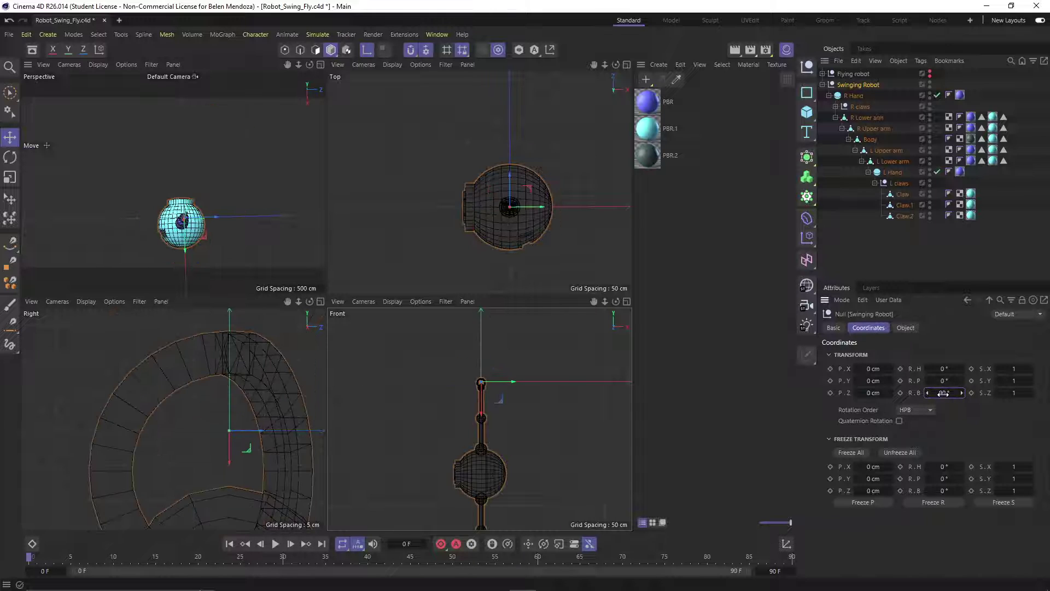
pyautogui.keyDown('alt'); pyautogui.moveTo(212, 234); pyautogui.dragTo(444, 305); pyautogui.keyUp('alt')
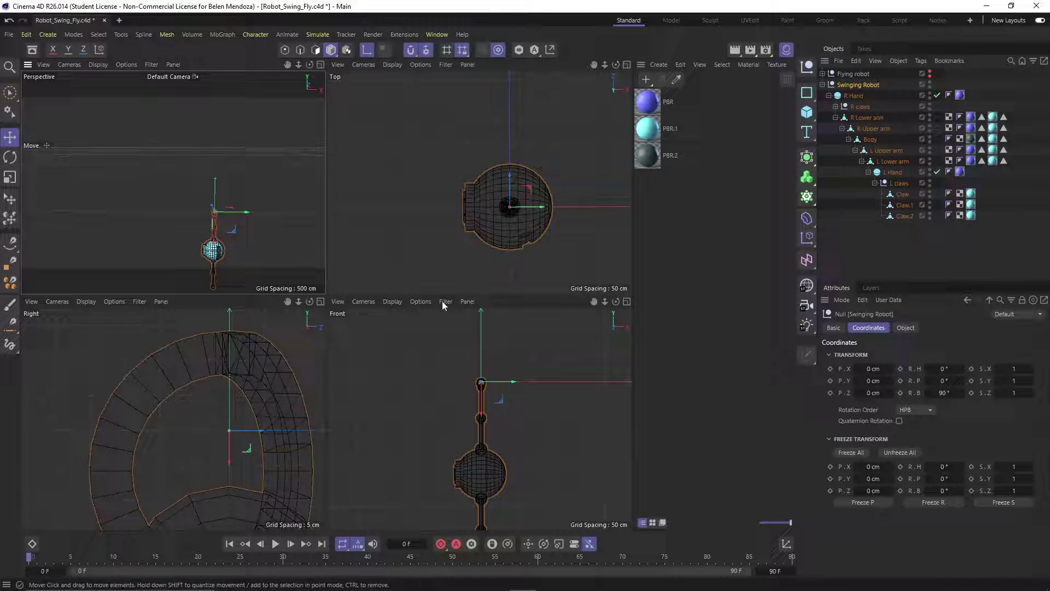
# - Raise the Swinging Robot to a Y position of 900 cm and clear the selection
pyautogui.moveTo(875, 372)
pyautogui.mouseDown()
pyautogui.moveTo(838, 381)
pyautogui.moveTo(874, 380)
pyautogui.mouseUp()
pyautogui.hotkey('ctrl', 'z')
pyautogui.click(874, 381)
pyautogui.write('9')
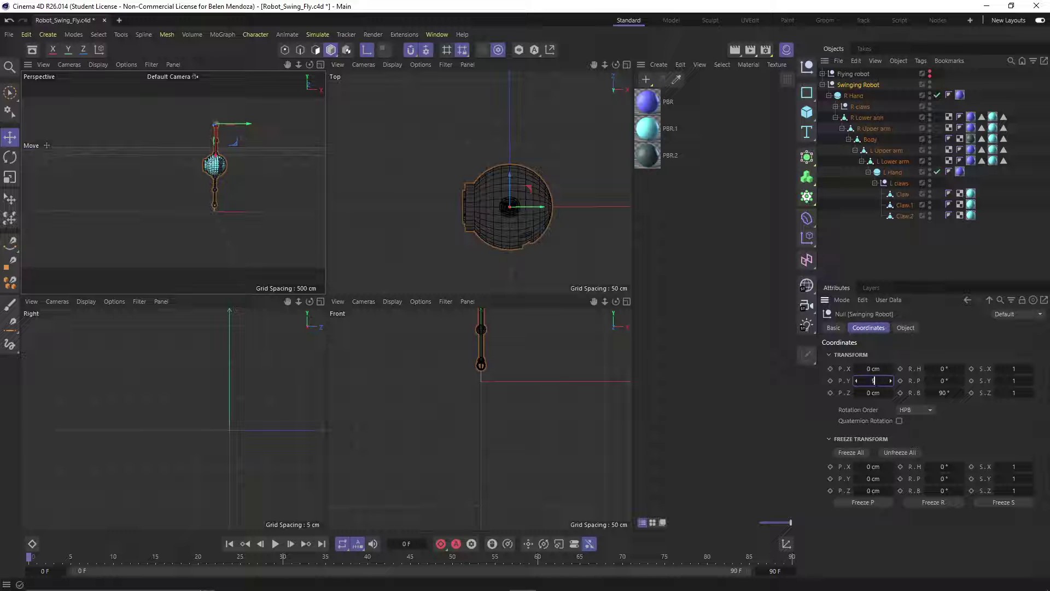
pyautogui.write('00')
pyautogui.press('Return')
pyautogui.keyDown('alt'); pyautogui.moveTo(172, 182); pyautogui.dragTo(211, 217); pyautogui.keyUp('alt')
pyautogui.scroll(3, 225, 176)
pyautogui.keyDown('alt'); pyautogui.moveTo(218, 211); pyautogui.dragTo(214, 181, button='middle'); pyautogui.keyUp('alt')
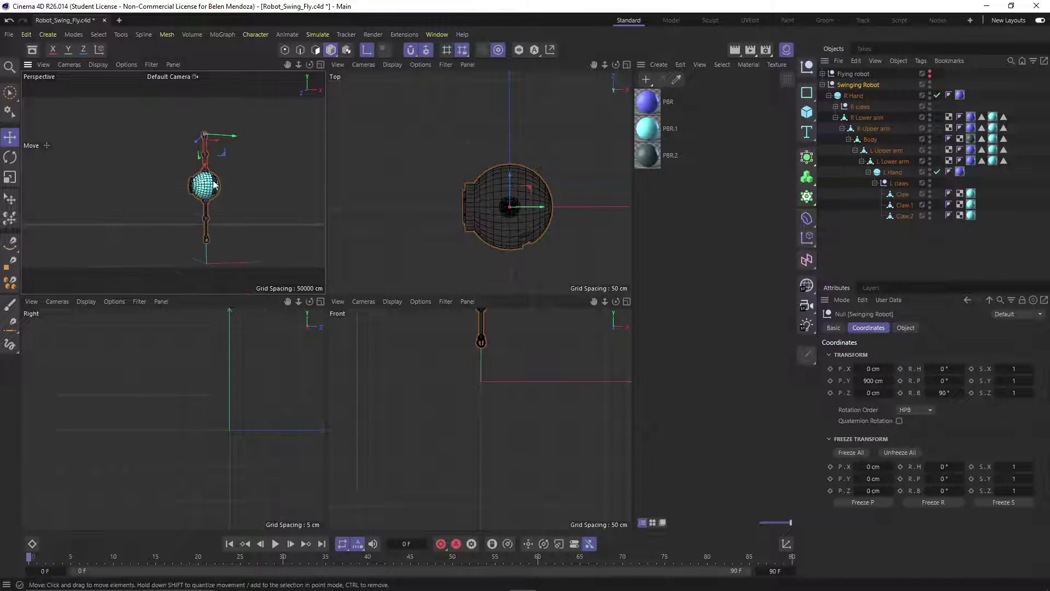
pyautogui.keyDown('alt'); pyautogui.moveTo(215, 184); pyautogui.dragTo(182, 223); pyautogui.keyUp('alt')
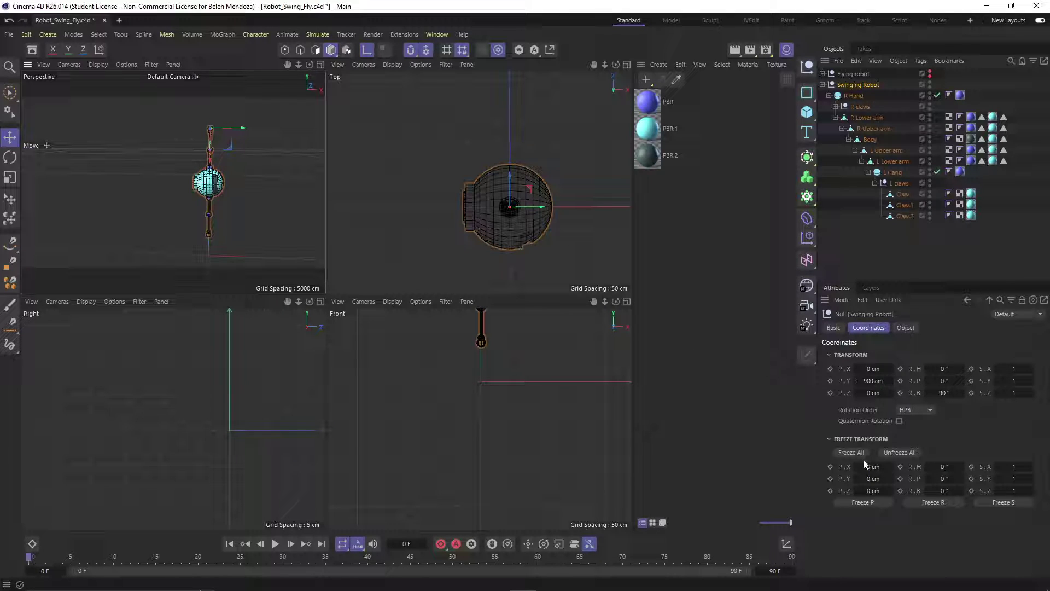
pyautogui.click(878, 265)
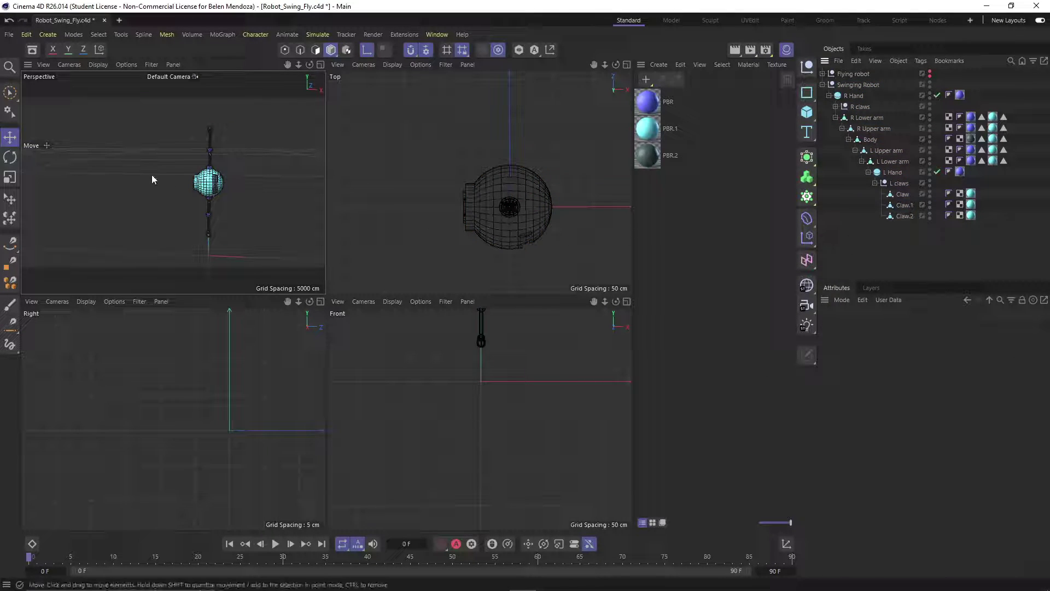
pyautogui.moveTo(221, 199)
pyautogui.keyDown('alt'); pyautogui.mouseDown()
pyautogui.moveTo(248, 180)
pyautogui.moveTo(231, 193)
pyautogui.mouseUp(); pyautogui.keyUp('alt')
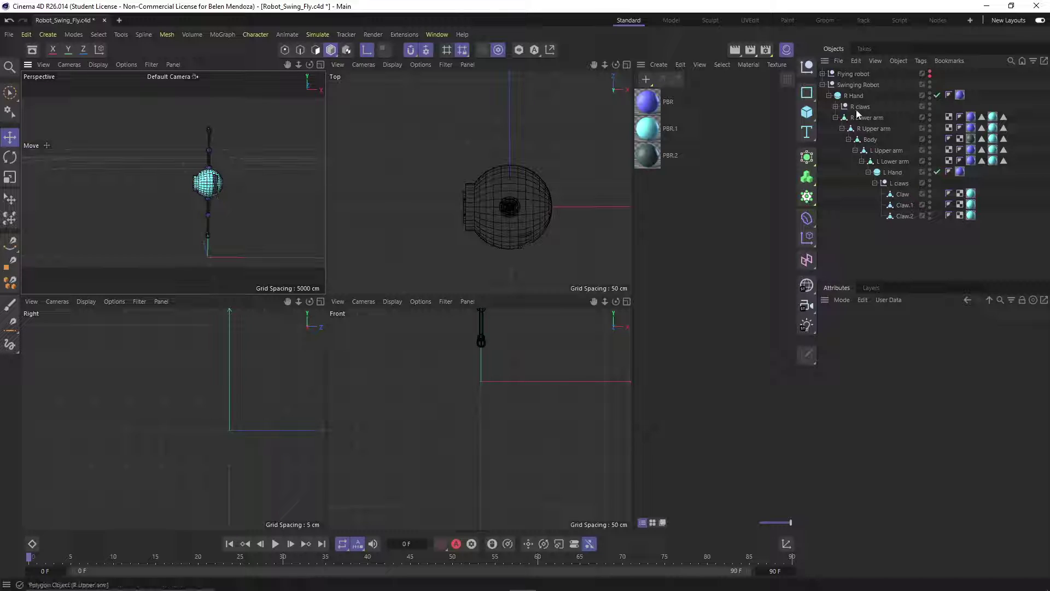
# - Freeze all coordinates of the Swinging Robot and every part in its hierarchy, including both sets of claws
pyautogui.click(856, 86)
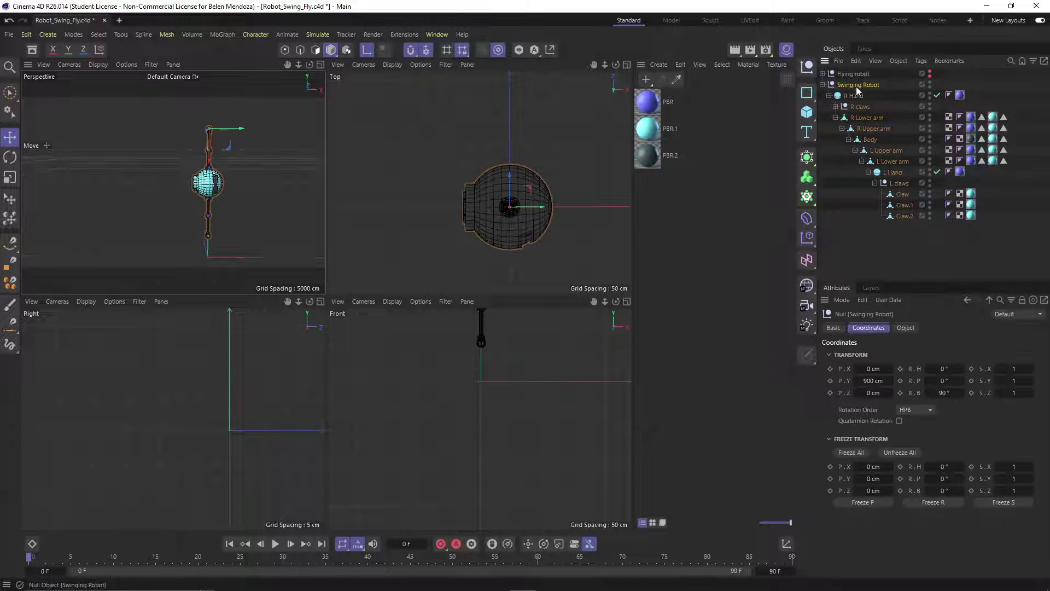
pyautogui.keyDown('shift'); pyautogui.click(902, 216); pyautogui.keyUp('shift')
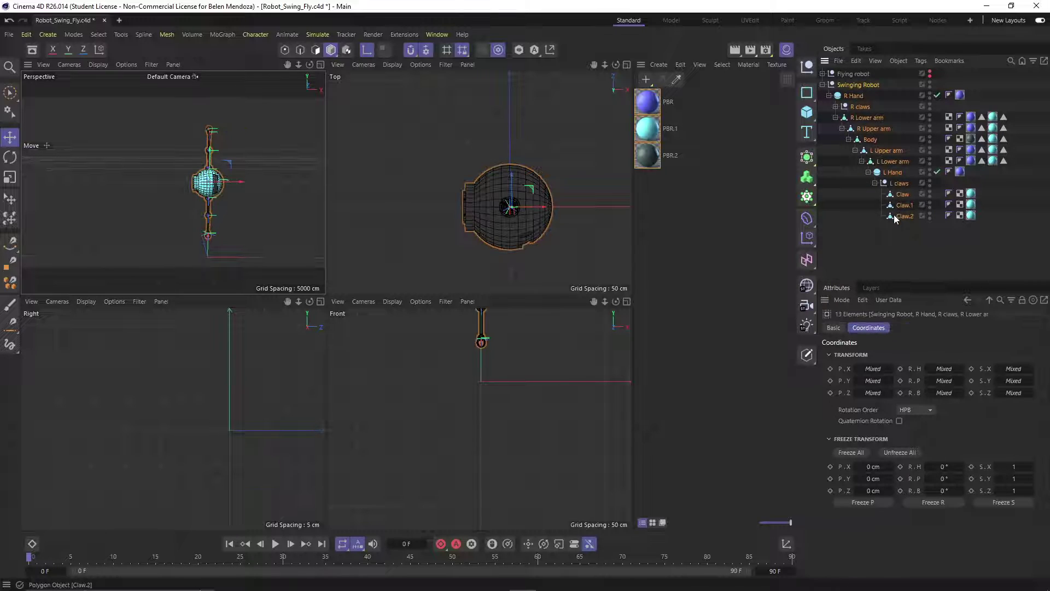
pyautogui.click(823, 85)
pyautogui.keyDown('ctrl'); pyautogui.click(822, 85); pyautogui.keyUp('ctrl')
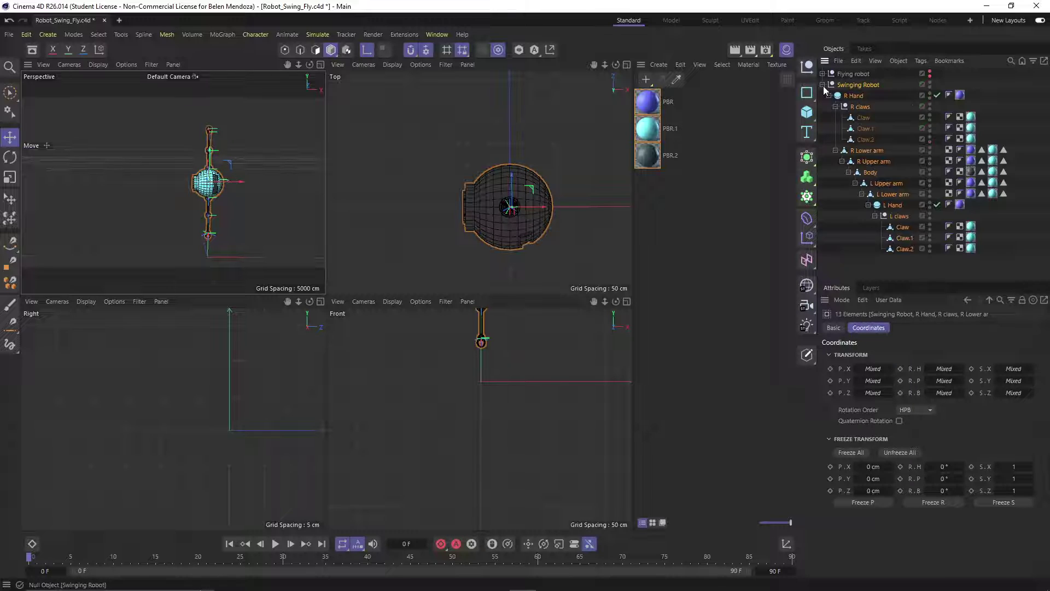
pyautogui.keyDown('shift'); pyautogui.click(904, 249); pyautogui.keyUp('shift')
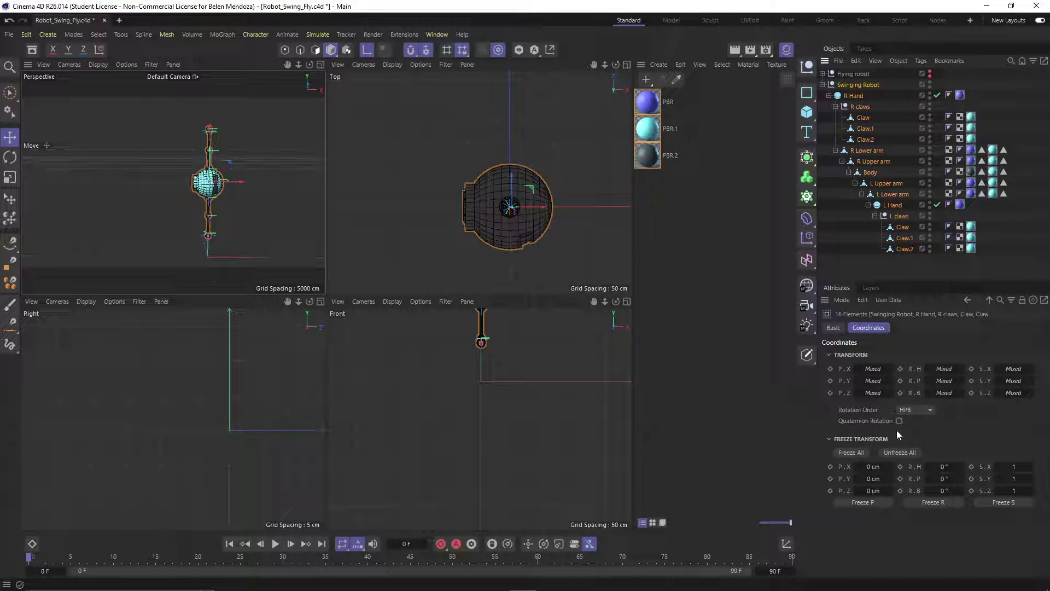
pyautogui.click(858, 455)
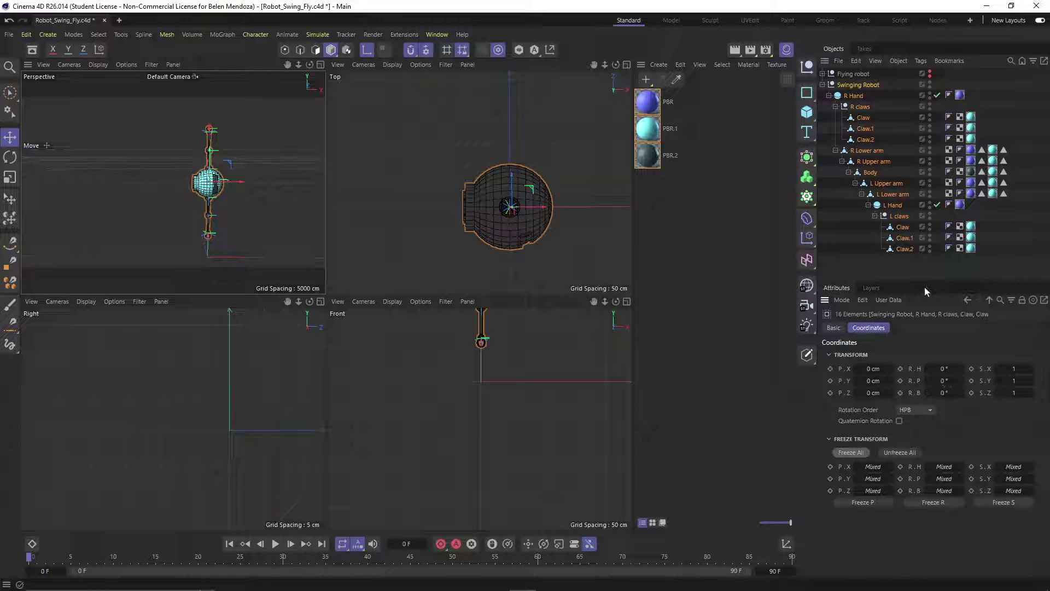
pyautogui.click(894, 261)
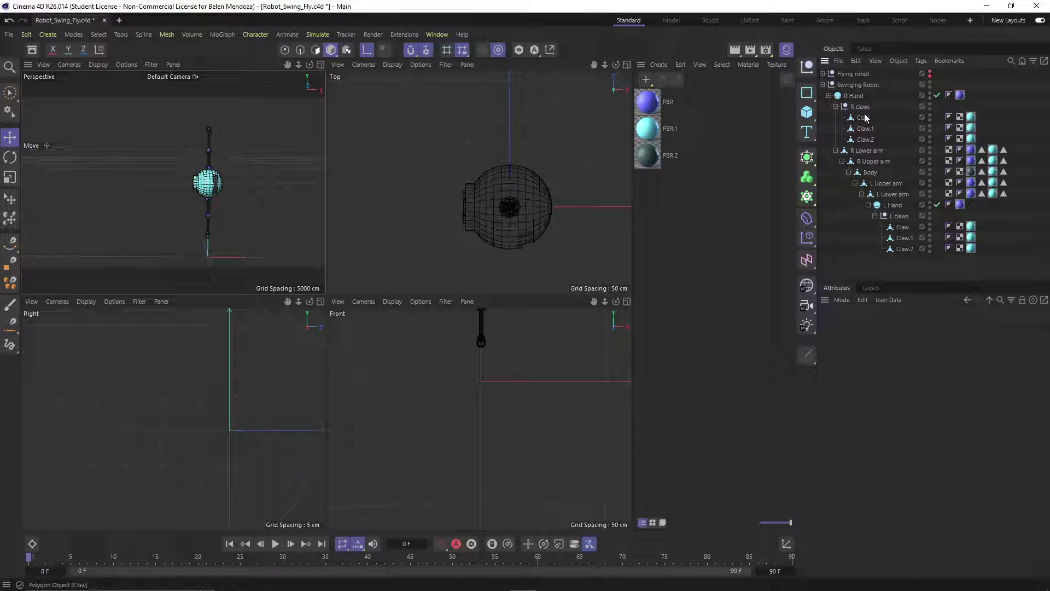
# - Try bending the chain from R Lower arm to L Hand, without the R claws, with a heading of -15° on each part
pyautogui.click(836, 106)
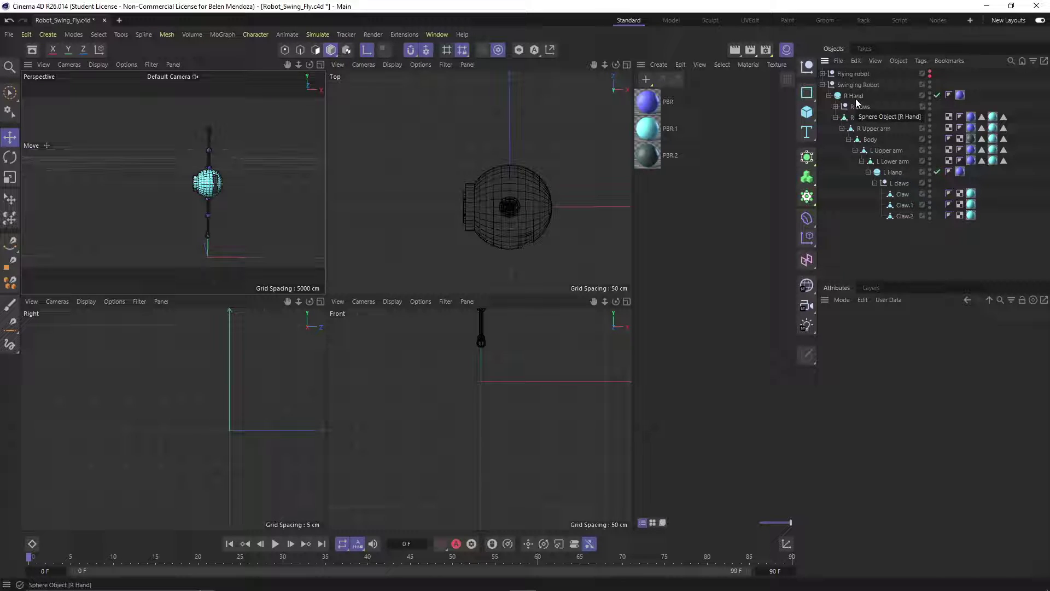
pyautogui.click(867, 119)
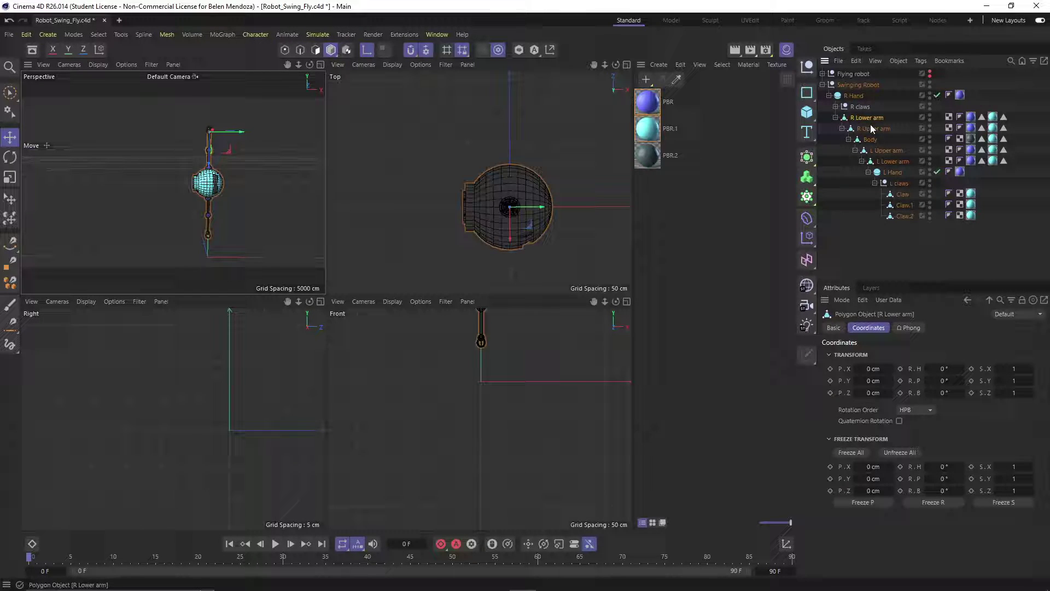
pyautogui.keyDown('shift'); pyautogui.click(893, 172); pyautogui.keyUp('shift')
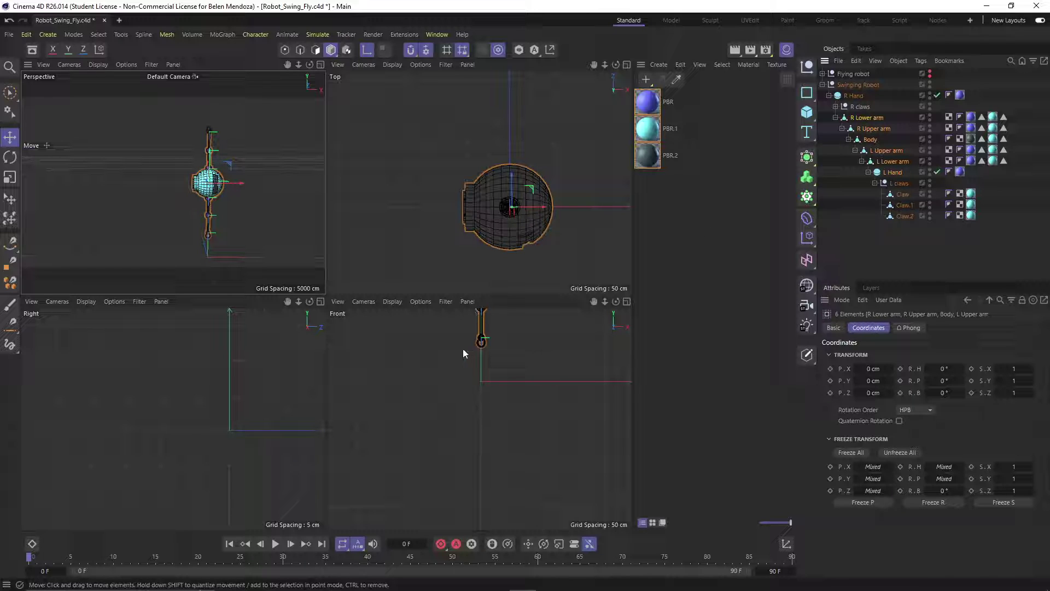
pyautogui.keyDown('alt'); pyautogui.moveTo(463, 349); pyautogui.dragTo(491, 360); pyautogui.keyUp('alt')
pyautogui.hotkey('ctrl', 'shift', 'z')
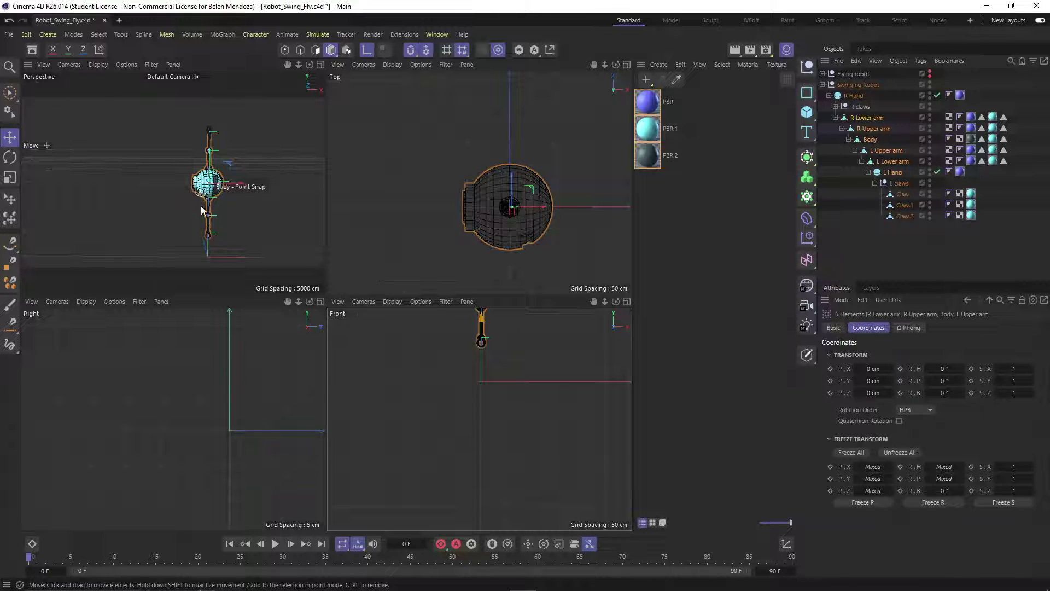
pyautogui.keyDown('alt'); pyautogui.moveTo(201, 210); pyautogui.dragTo(233, 198); pyautogui.keyUp('alt')
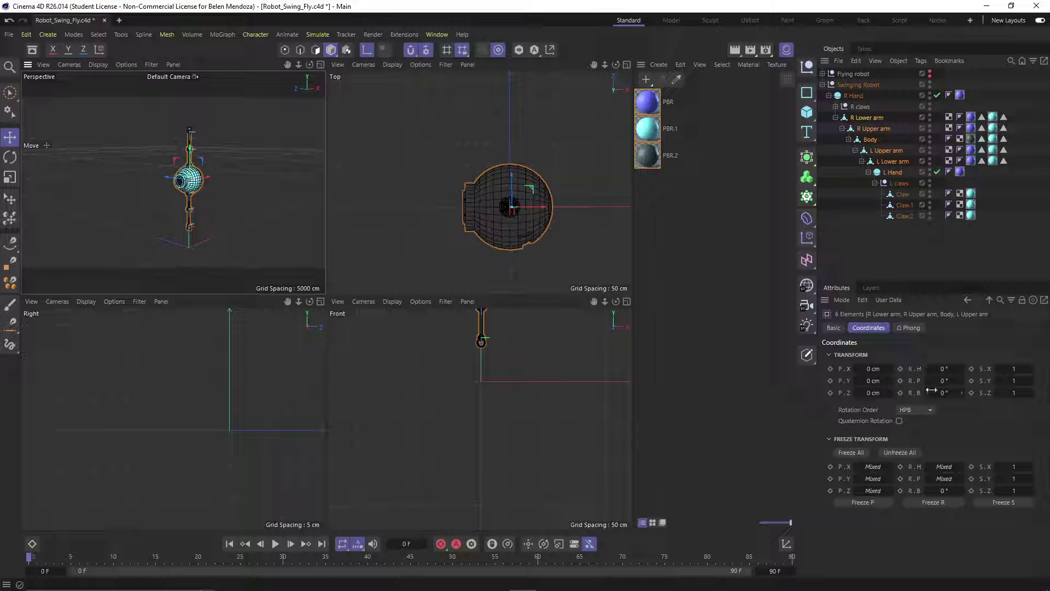
pyautogui.moveTo(940, 393); pyautogui.dragTo(946, 369)
pyautogui.hotkey('ctrl', 'z')
pyautogui.middleClick(265, 211)
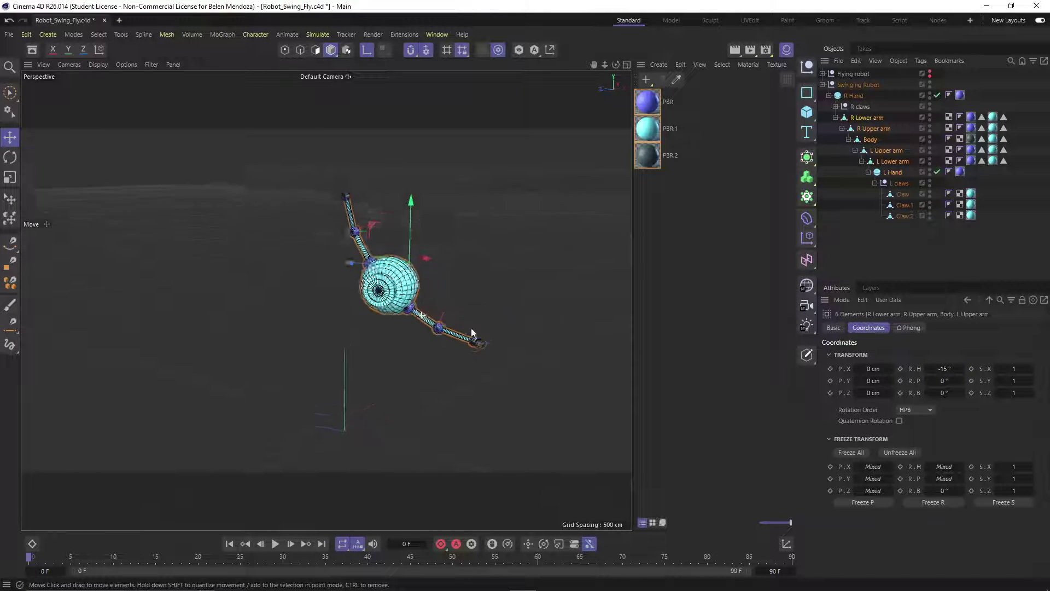
pyautogui.hotkey('ctrl', 'z')
# - Test another heading rotation on the selected arm and body chain, and undo the bend
pyautogui.keyDown('alt'); pyautogui.moveTo(471, 327); pyautogui.dragTo(435, 306); pyautogui.keyUp('alt')
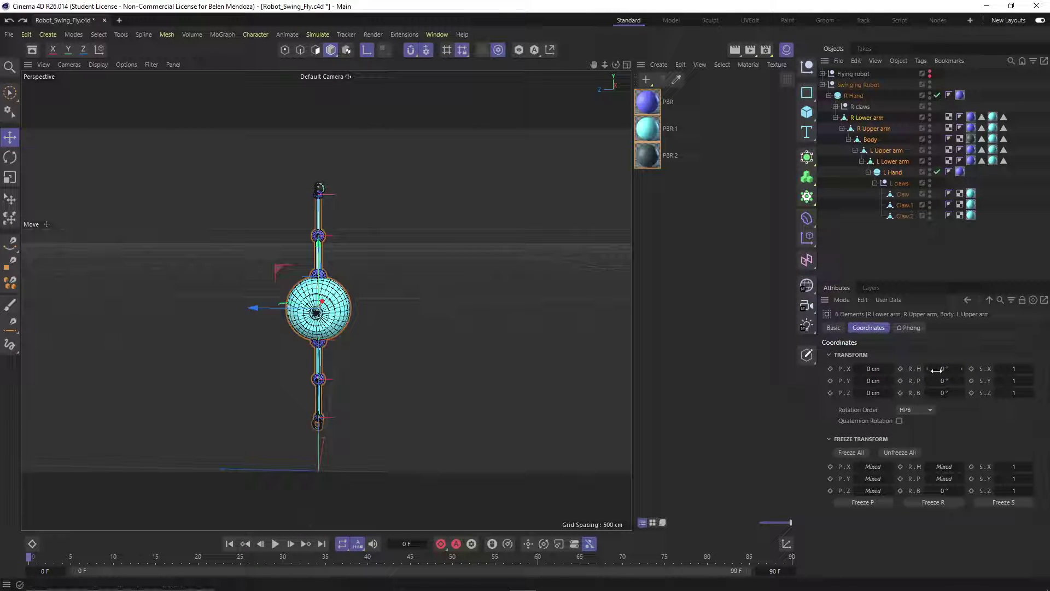
pyautogui.moveTo(939, 368); pyautogui.dragTo(921, 368)
pyautogui.keyDown('alt'); pyautogui.moveTo(483, 294); pyautogui.dragTo(279, 300); pyautogui.keyUp('alt')
pyautogui.hotkey('ctrl', 'z')
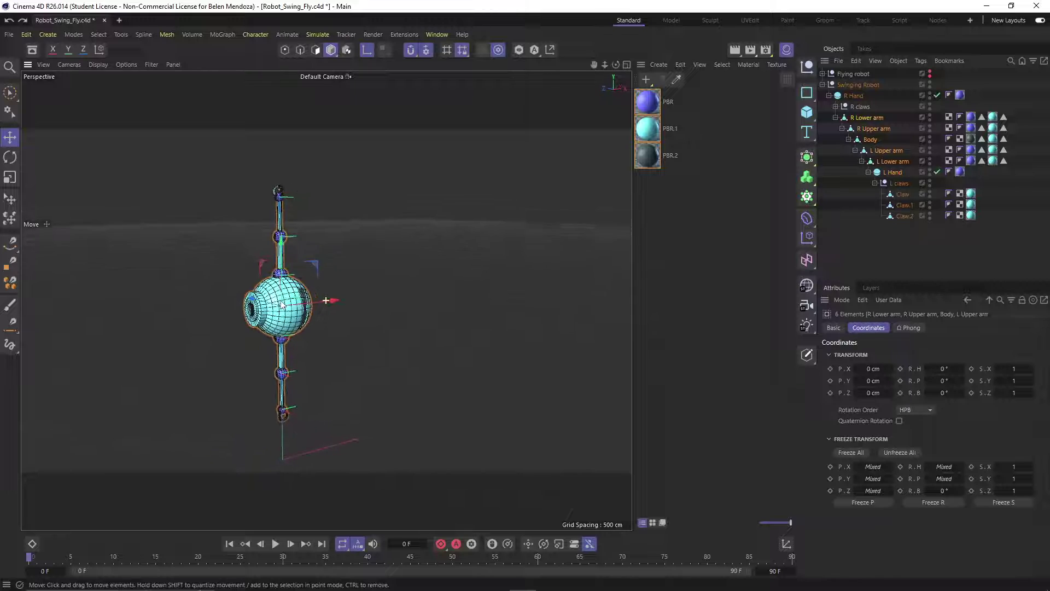
pyautogui.keyDown('alt'); pyautogui.moveTo(362, 288); pyautogui.dragTo(366, 265); pyautogui.keyUp('alt')
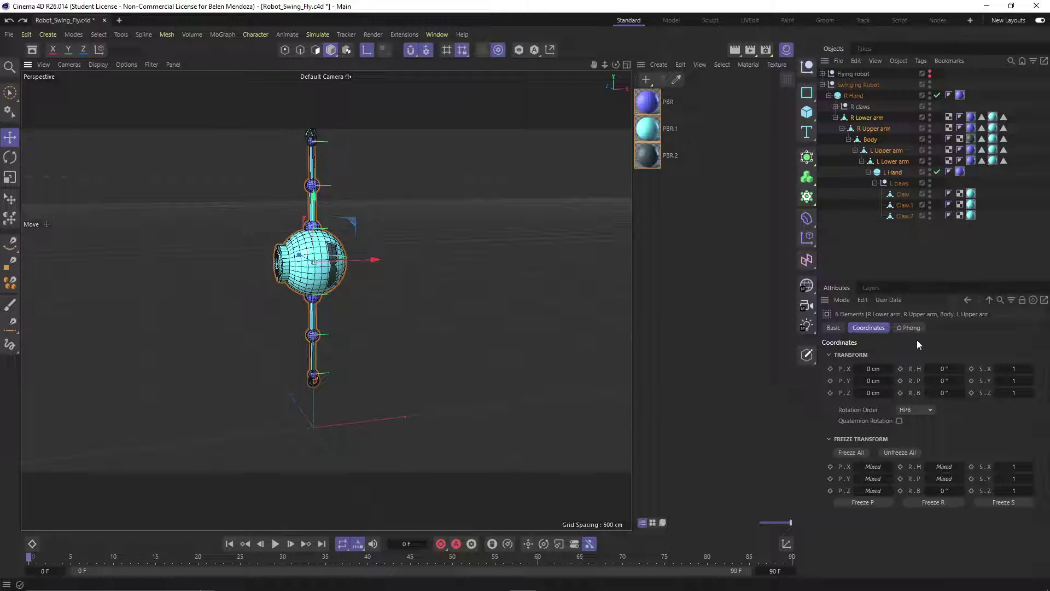
# - Add a cylinder as the swing bar with an 8 cm radius and -X orientation
pyautogui.click(807, 112)
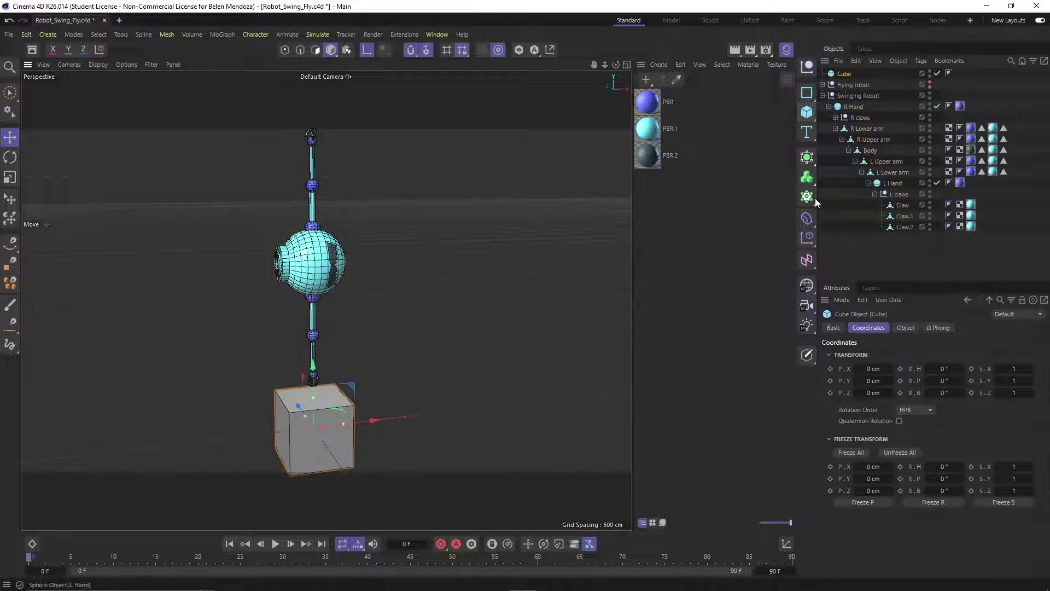
pyautogui.hotkey('ctrl', 'z')
pyautogui.moveTo(804, 114); pyautogui.dragTo(917, 130)
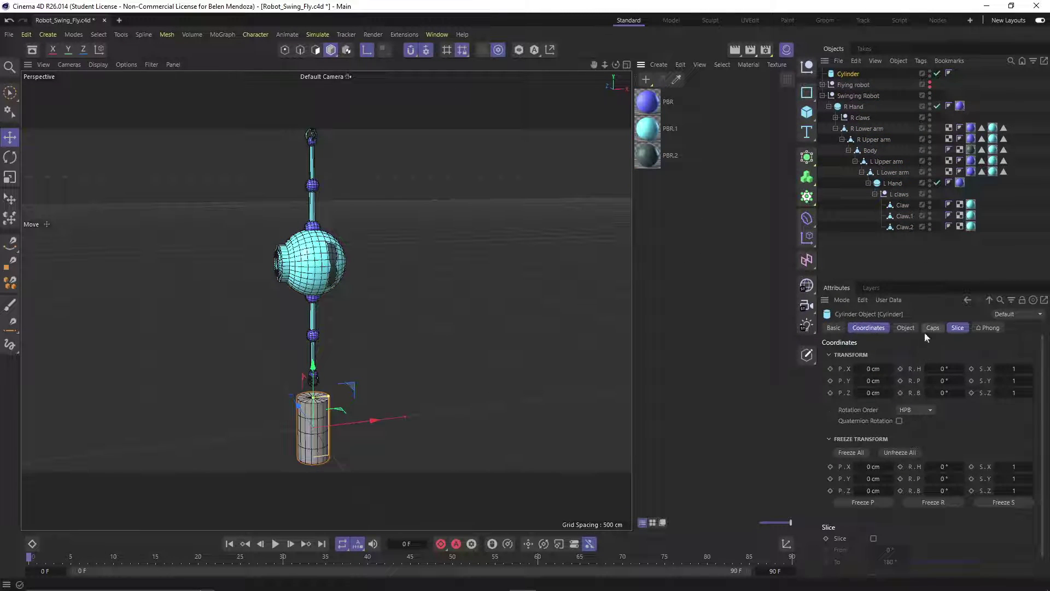
pyautogui.click(905, 327)
pyautogui.click(909, 355)
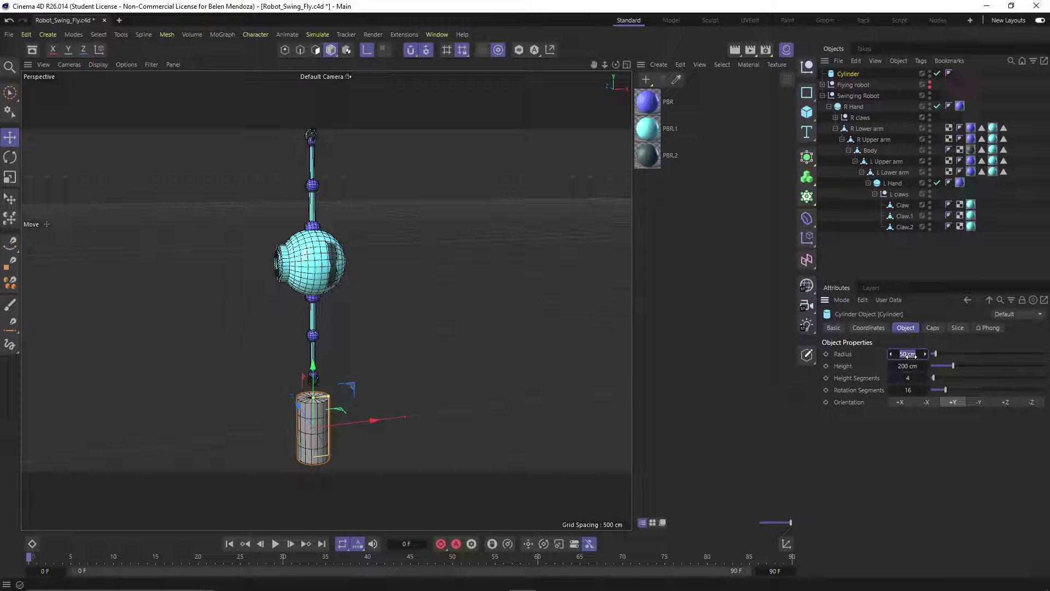
pyautogui.write('8')
pyautogui.press('Return')
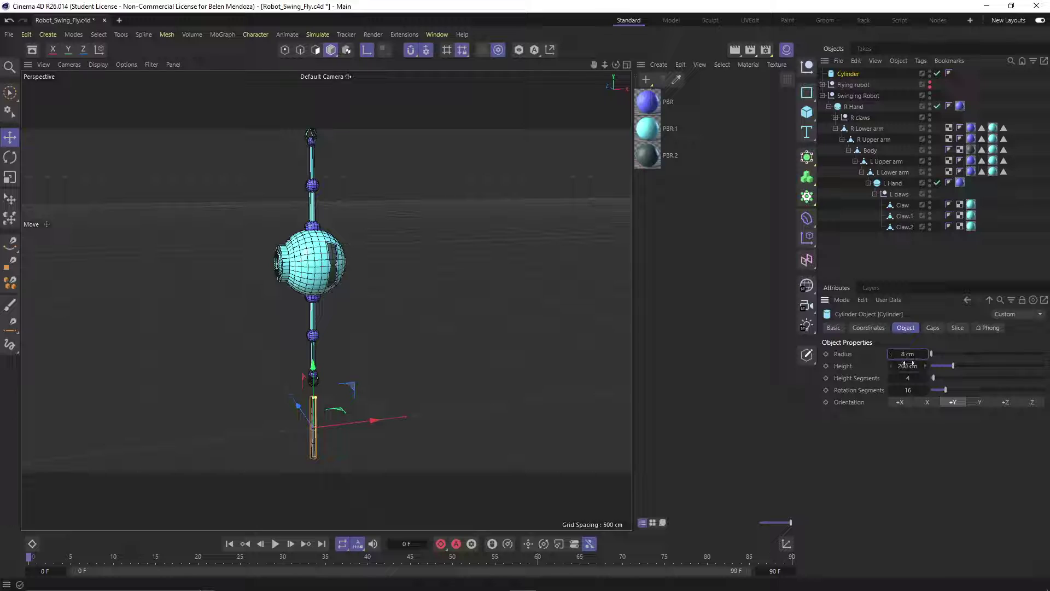
pyautogui.click(926, 402)
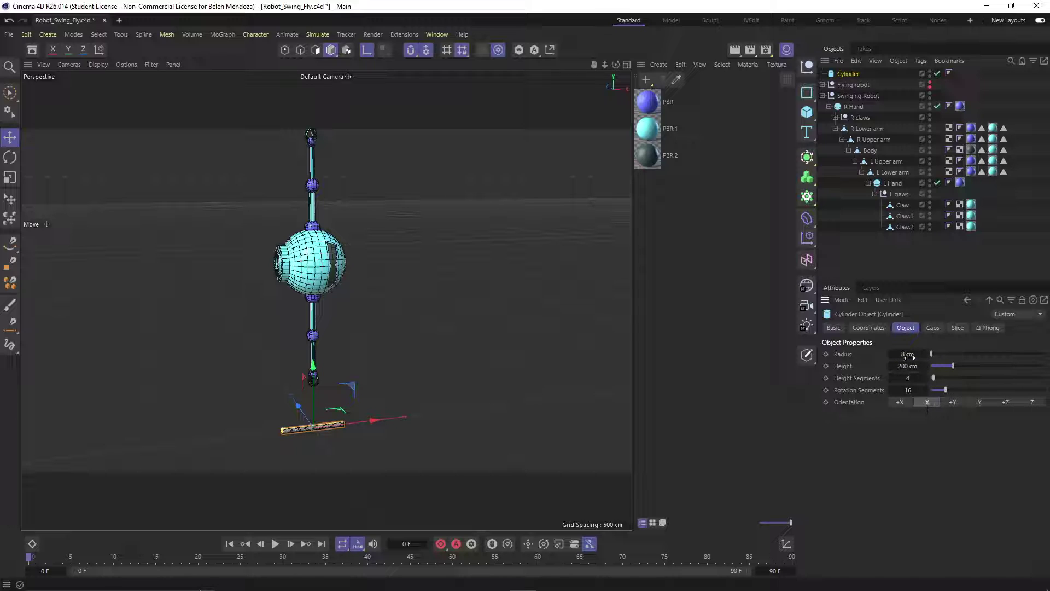
# - Set the cylinder's Y position to 900 cm so it runs through the Swinging Robot's upper claws
pyautogui.click(869, 328)
pyautogui.click(873, 369)
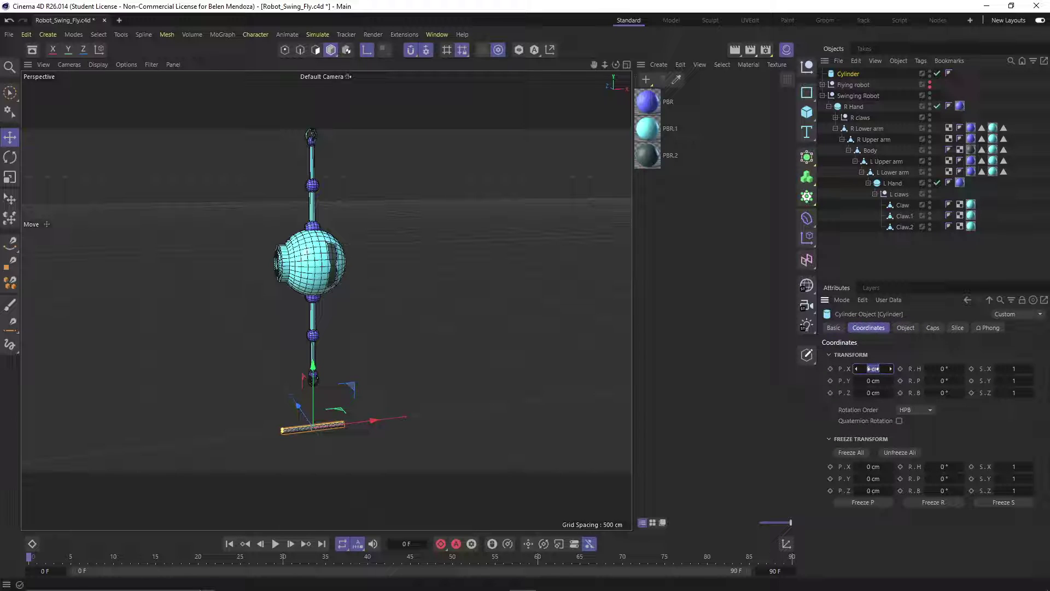
pyautogui.write('900')
pyautogui.press('Return')
pyautogui.hotkey('ctrl', 'z')
pyautogui.click(874, 380)
pyautogui.write('950')
pyautogui.press('Return')
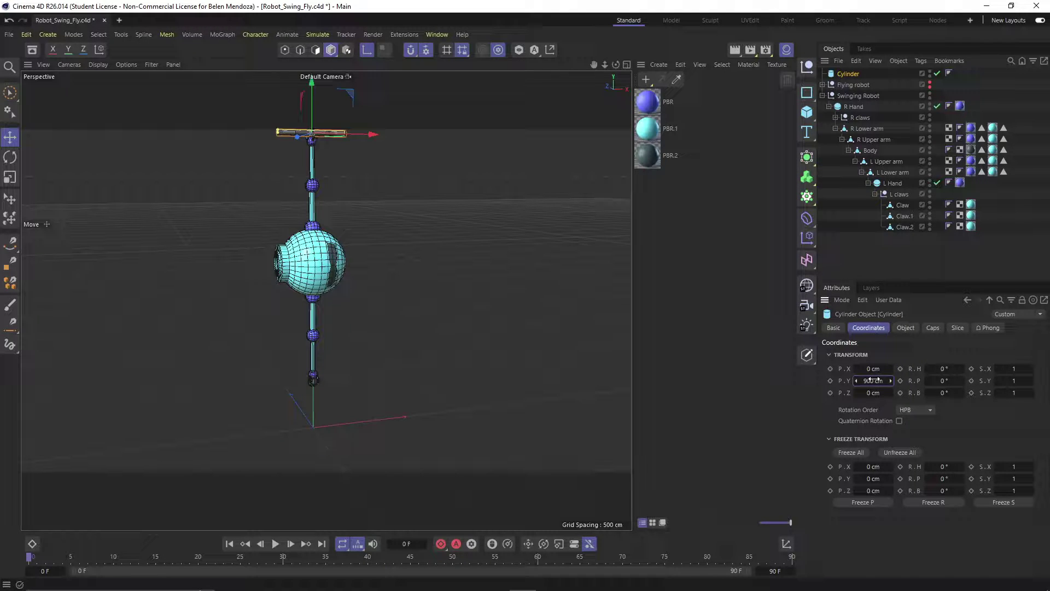
pyautogui.scroll(10, 311, 134)
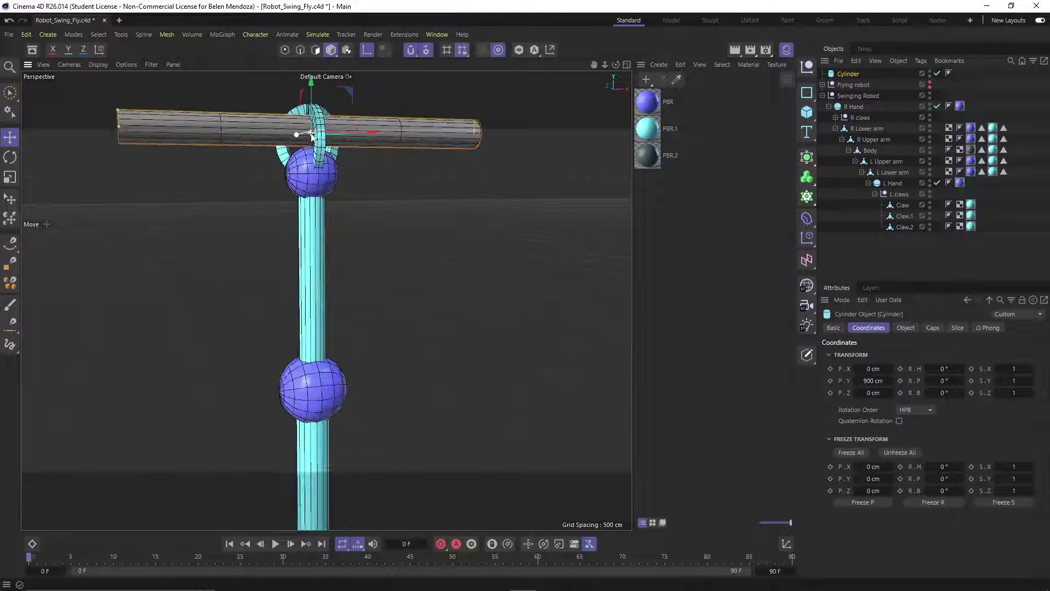
# - Turn off snapping and raise the swing bar cylinder to about 903.2 cm in Y so it rests inside the upper claws
pyautogui.scroll(1, 311, 135)
pyautogui.keyDown('alt'); pyautogui.moveTo(311, 137); pyautogui.dragTo(409, 160); pyautogui.keyUp('alt')
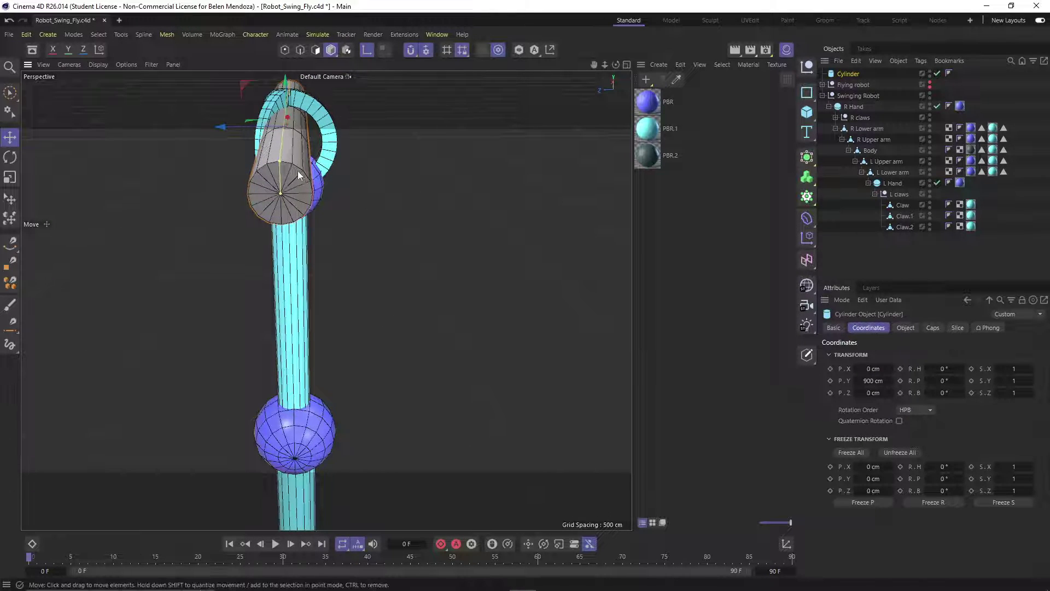
pyautogui.moveTo(281, 163); pyautogui.dragTo(246, 160)
pyautogui.hotkey('shift', 's')
pyautogui.scroll(3, 306, 133)
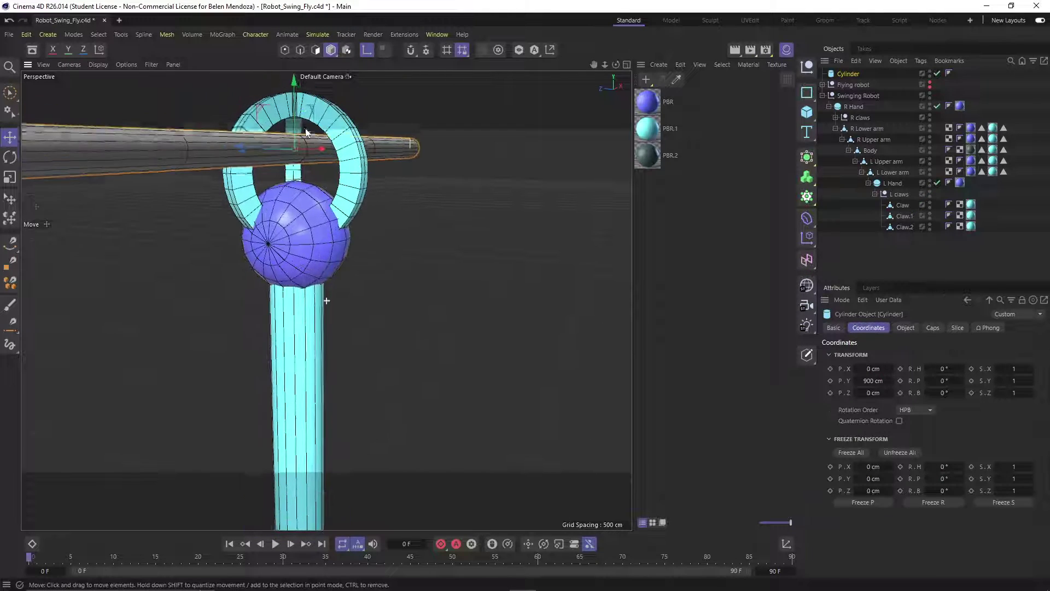
pyautogui.scroll(4, 306, 132)
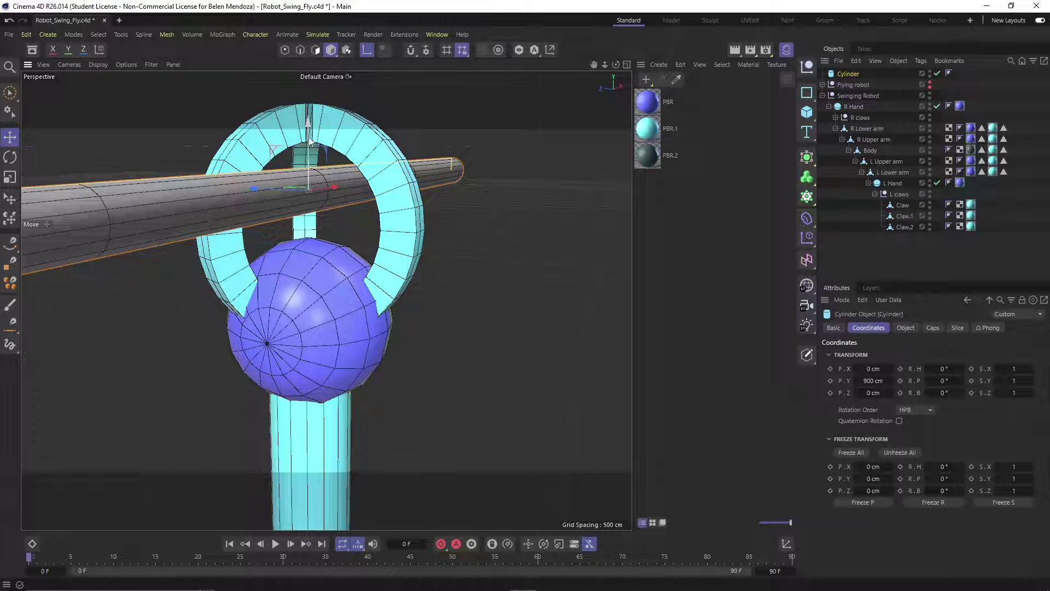
pyautogui.moveTo(310, 142); pyautogui.dragTo(305, 184)
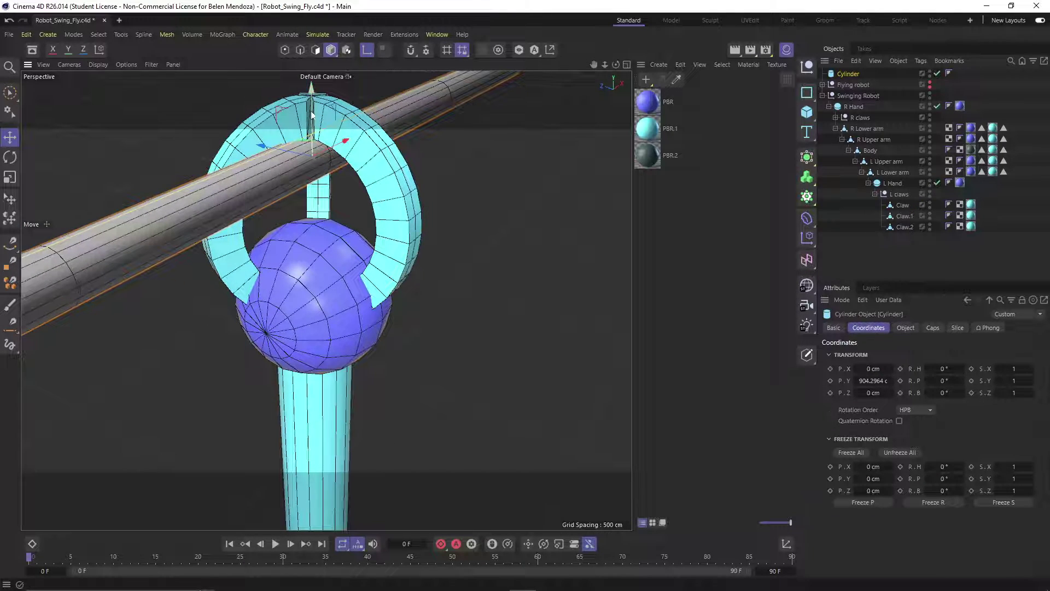
pyautogui.moveTo(313, 116); pyautogui.dragTo(312, 122)
pyautogui.keyDown('alt'); pyautogui.moveTo(300, 170); pyautogui.dragTo(345, 174); pyautogui.keyUp('alt')
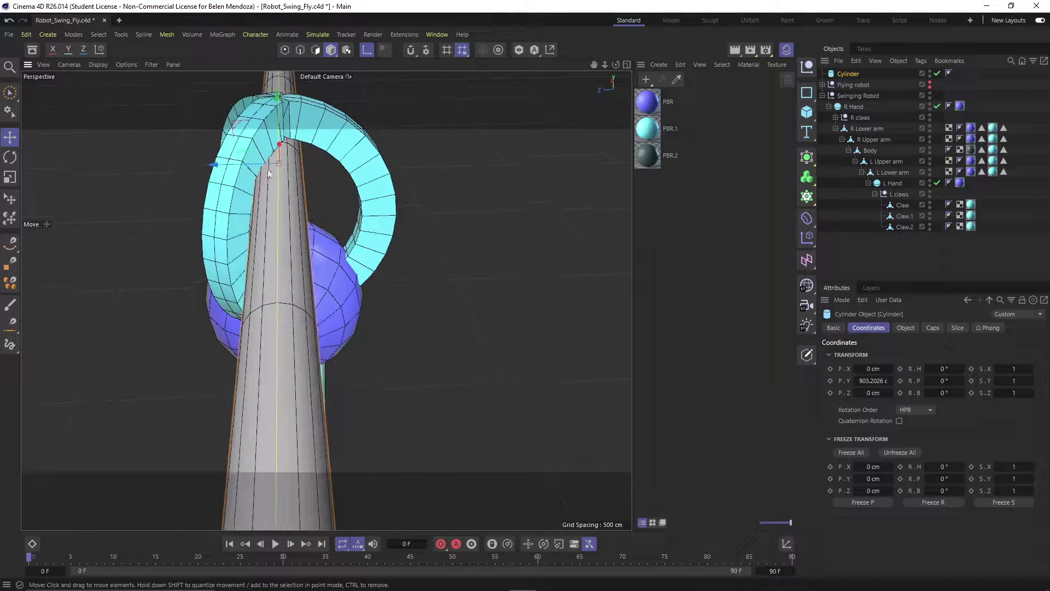
pyautogui.moveTo(264, 164); pyautogui.dragTo(300, 140)
pyautogui.moveTo(254, 184); pyautogui.dragTo(250, 188)
# - In the Front view, raise the Swinging Robot null's axis to the bar, giving an X position of about -8 cm
pyautogui.click(858, 96)
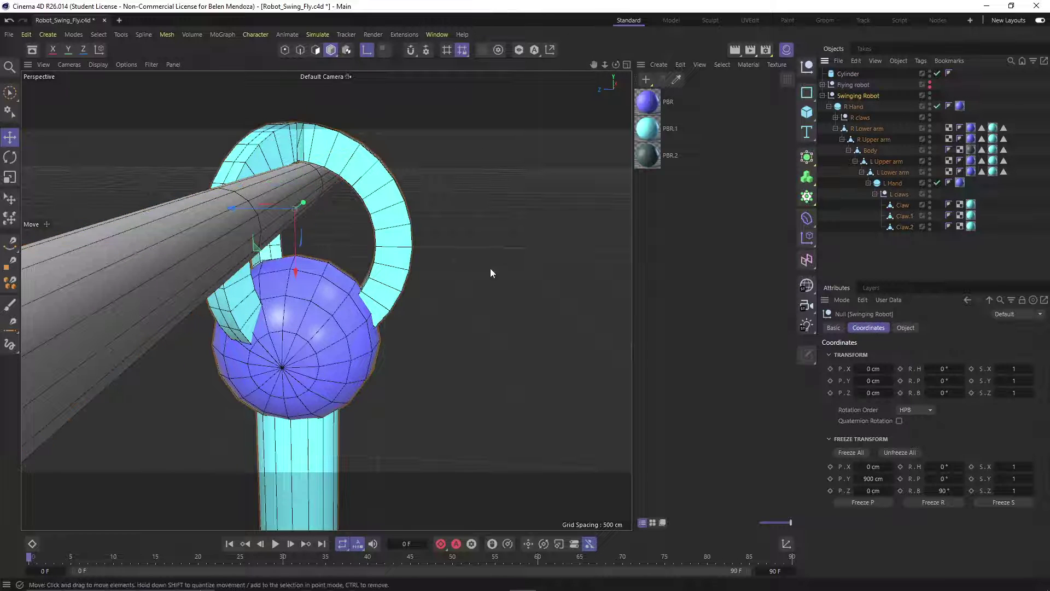
pyautogui.middleClick(442, 311)
pyautogui.scroll(-3, 471, 374)
pyautogui.keyDown('alt'); pyautogui.moveTo(493, 346); pyautogui.dragTo(493, 425, button='middle'); pyautogui.keyUp('alt')
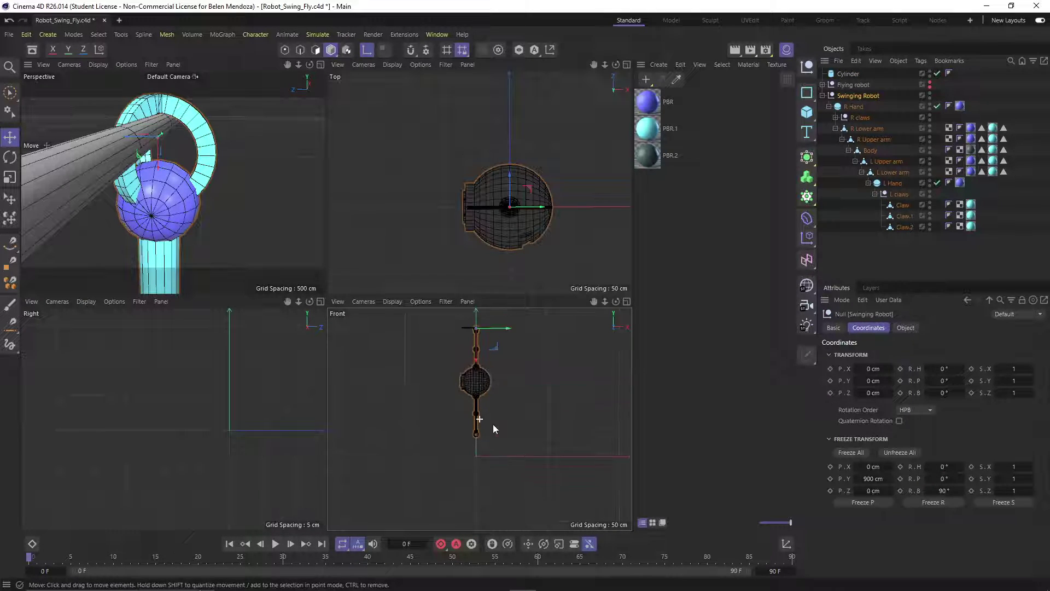
pyautogui.scroll(6, 474, 338)
pyautogui.keyDown('alt'); pyautogui.moveTo(473, 333); pyautogui.dragTo(490, 460, button='middle'); pyautogui.keyUp('alt')
pyautogui.scroll(3, 470, 399)
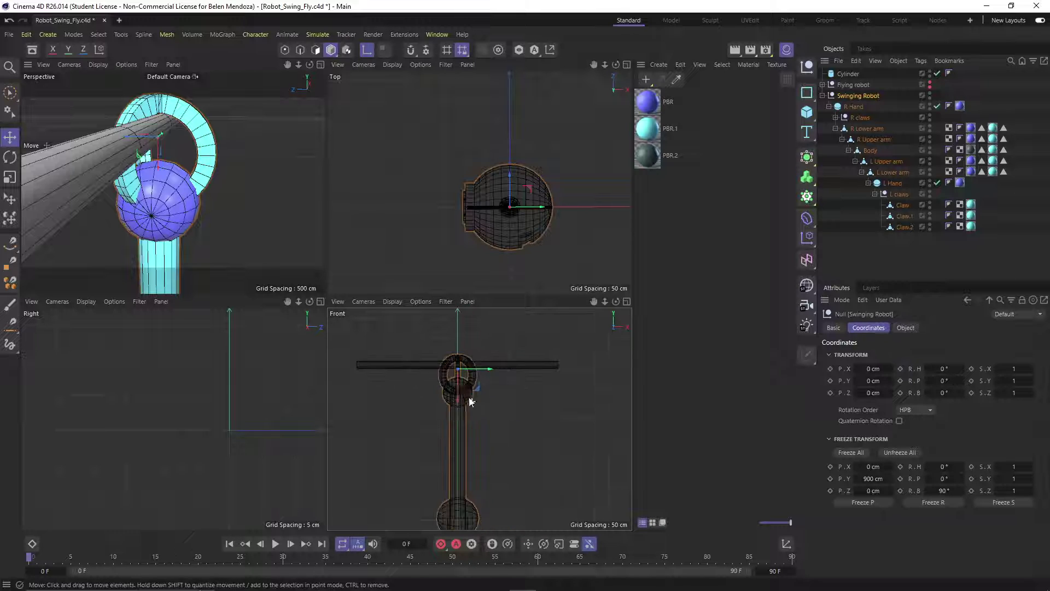
pyautogui.scroll(8, 460, 354)
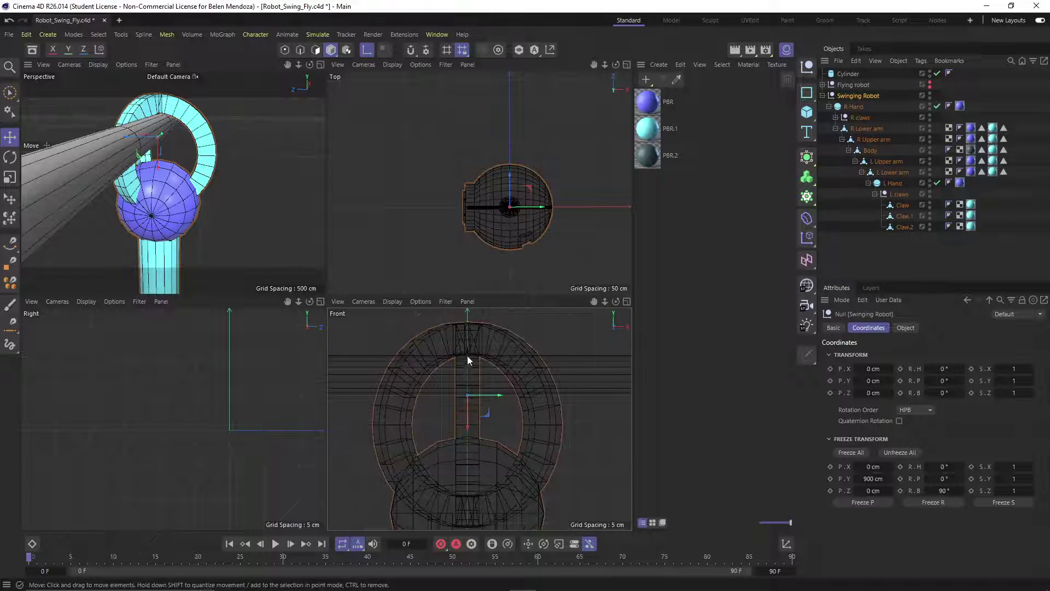
pyautogui.scroll(3, 470, 367)
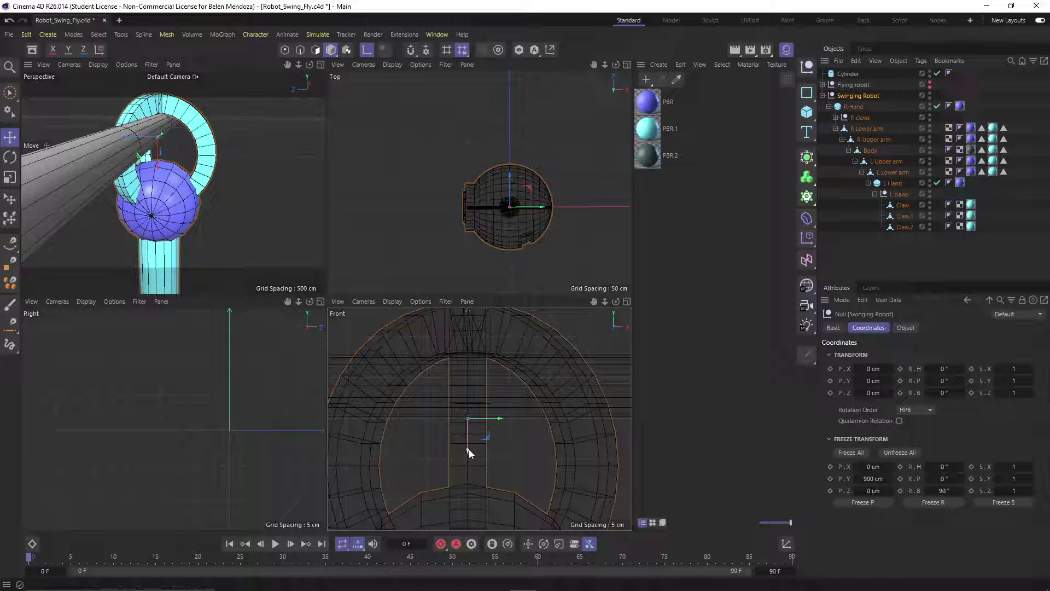
pyautogui.moveTo(468, 446); pyautogui.dragTo(468, 382)
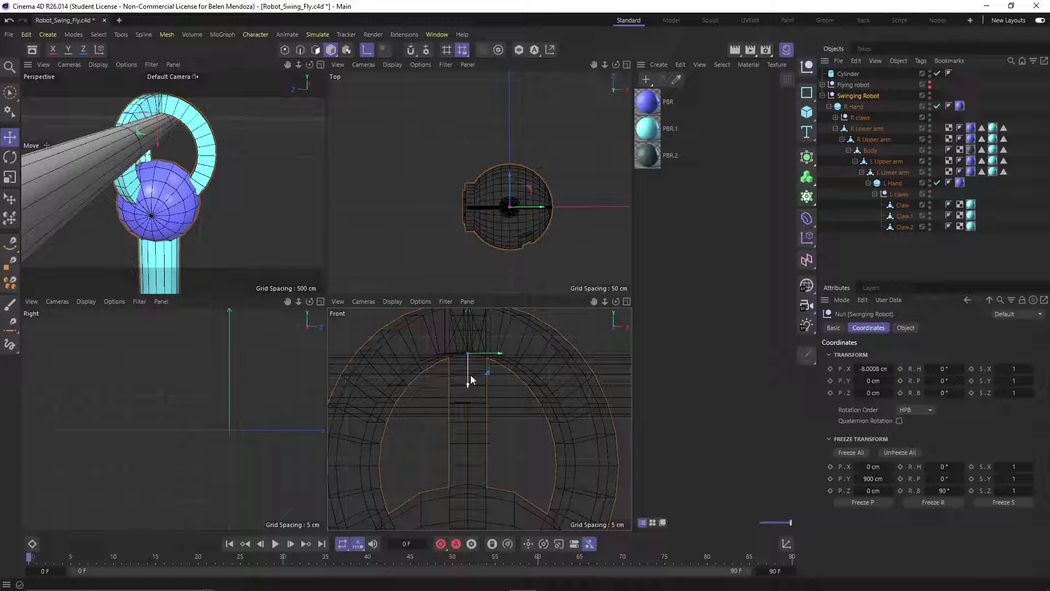
# - Fine-tune the Swinging Robot null's axis to about -8.14 cm in X in the Front view and -0.1 cm in Z in the Top view
pyautogui.scroll(3, 465, 361)
pyautogui.scroll(-3, 464, 358)
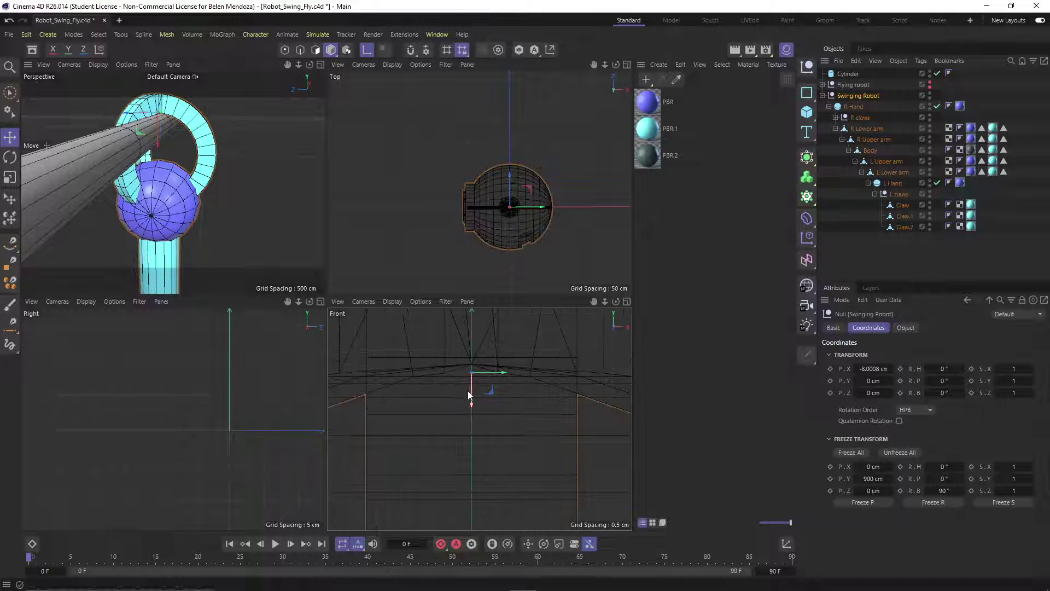
pyautogui.moveTo(470, 394); pyautogui.dragTo(468, 390)
pyautogui.scroll(-3, 469, 389)
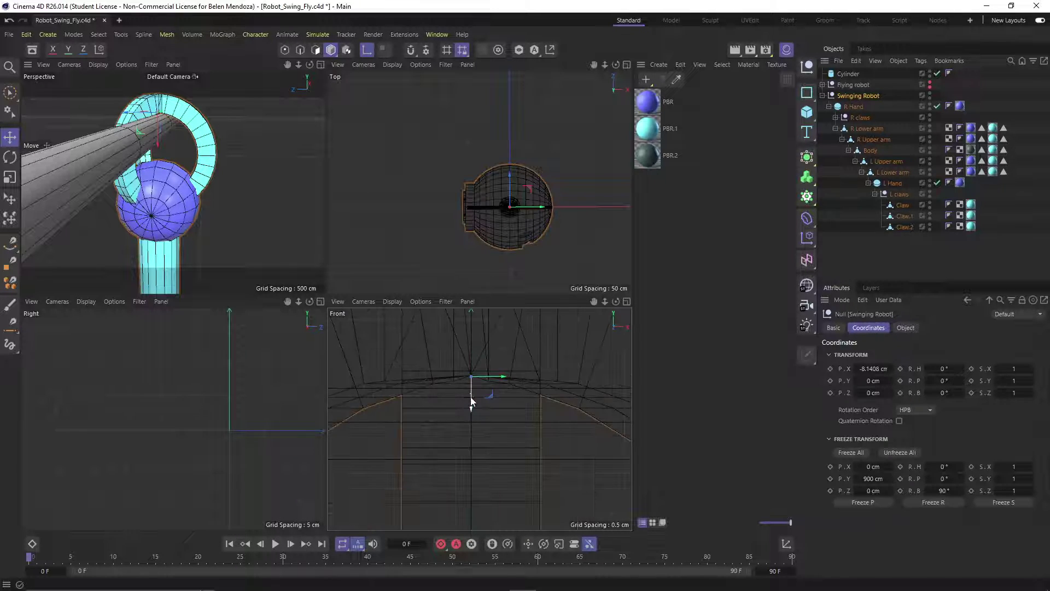
pyautogui.scroll(2, 495, 215)
pyautogui.scroll(5, 494, 214)
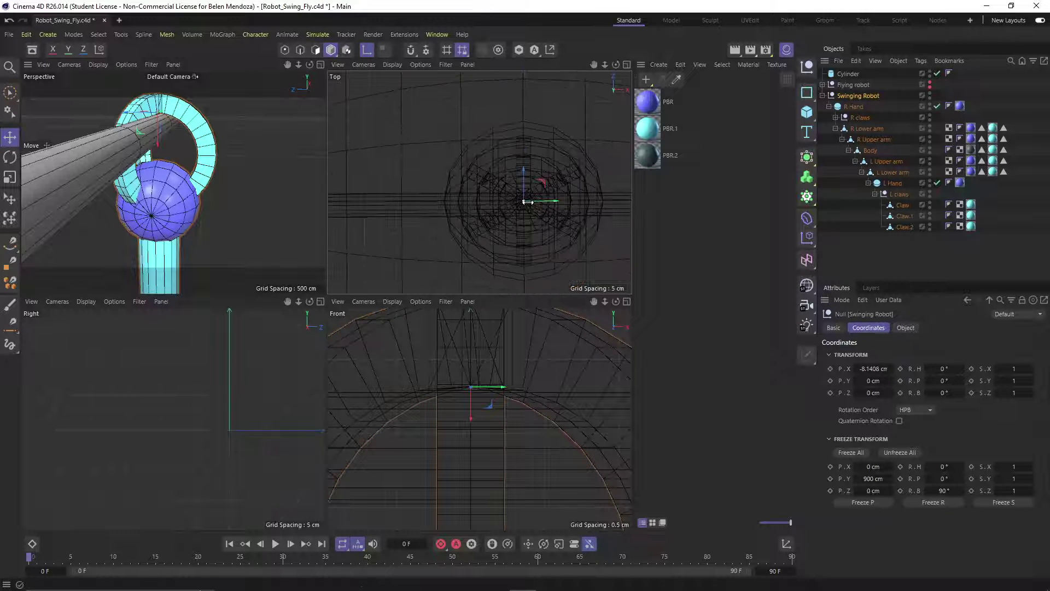
pyautogui.scroll(3, 526, 208)
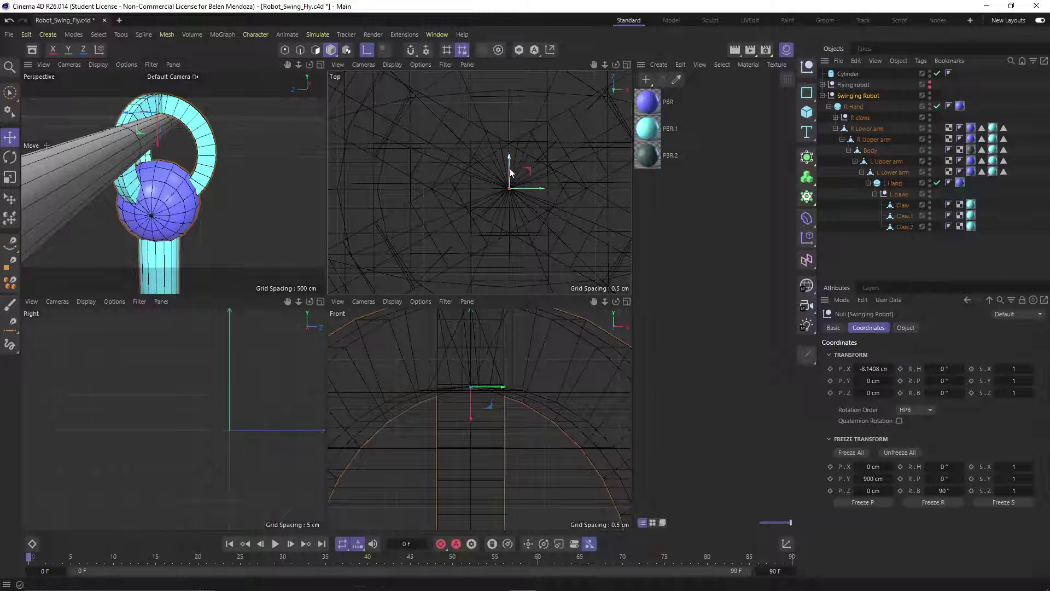
pyautogui.moveTo(508, 170); pyautogui.dragTo(511, 169)
pyautogui.scroll(-2, 513, 229)
pyautogui.scroll(-3, 513, 231)
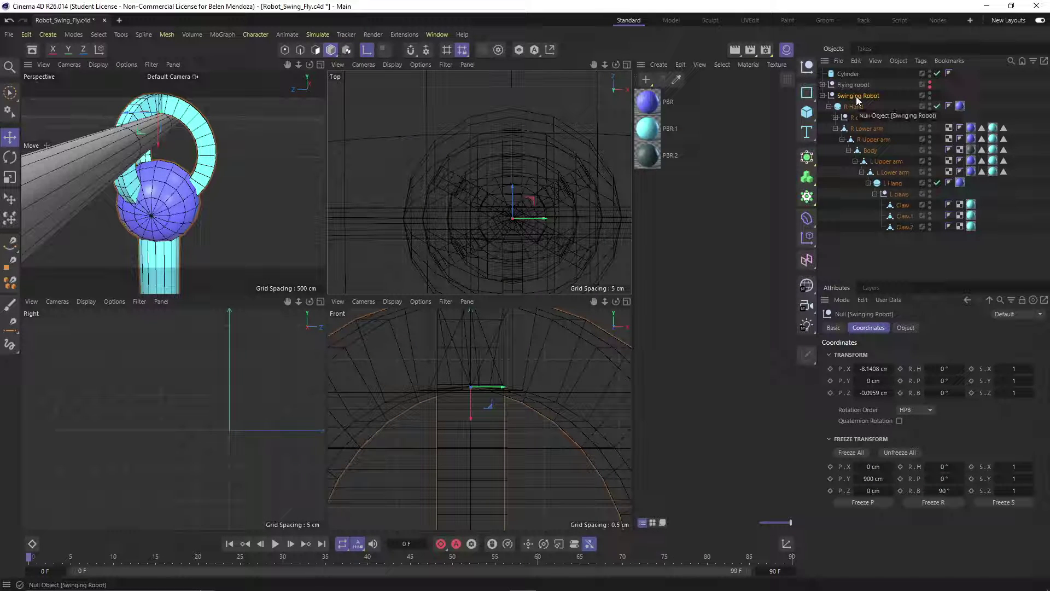
# - Select the whole hierarchy from Swinging Robot down to the last left claw, freeze all its transforms, and deselect it
pyautogui.click(896, 247)
pyautogui.keyDown('ctrl'); pyautogui.click(821, 96); pyautogui.keyUp('ctrl')
pyautogui.keyDown('ctrl'); pyautogui.click(822, 96); pyautogui.keyUp('ctrl')
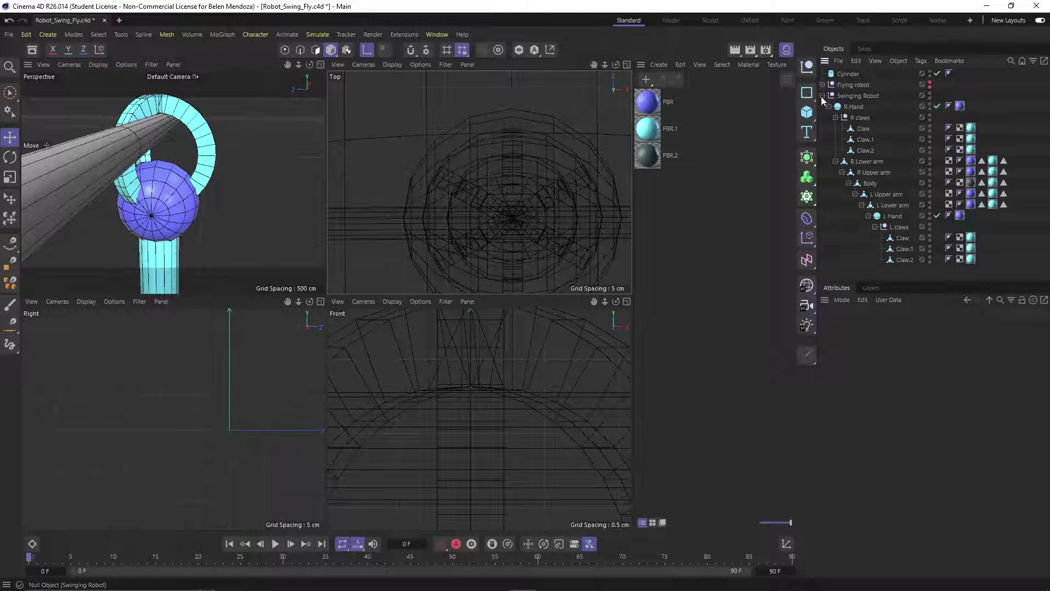
pyautogui.click(853, 98)
pyautogui.keyDown('shift'); pyautogui.click(904, 262); pyautogui.keyUp('shift')
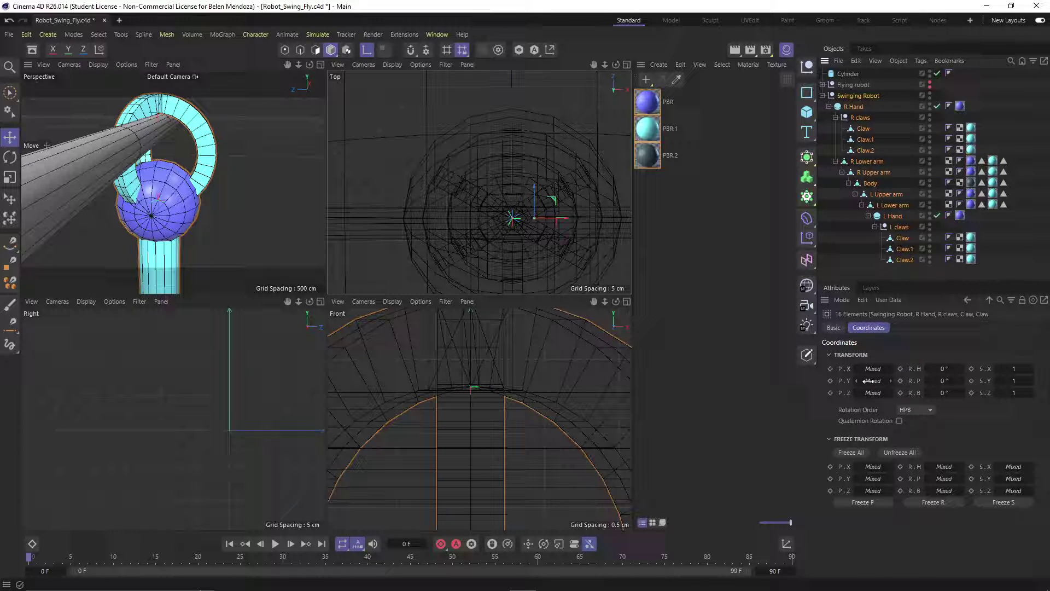
pyautogui.click(855, 454)
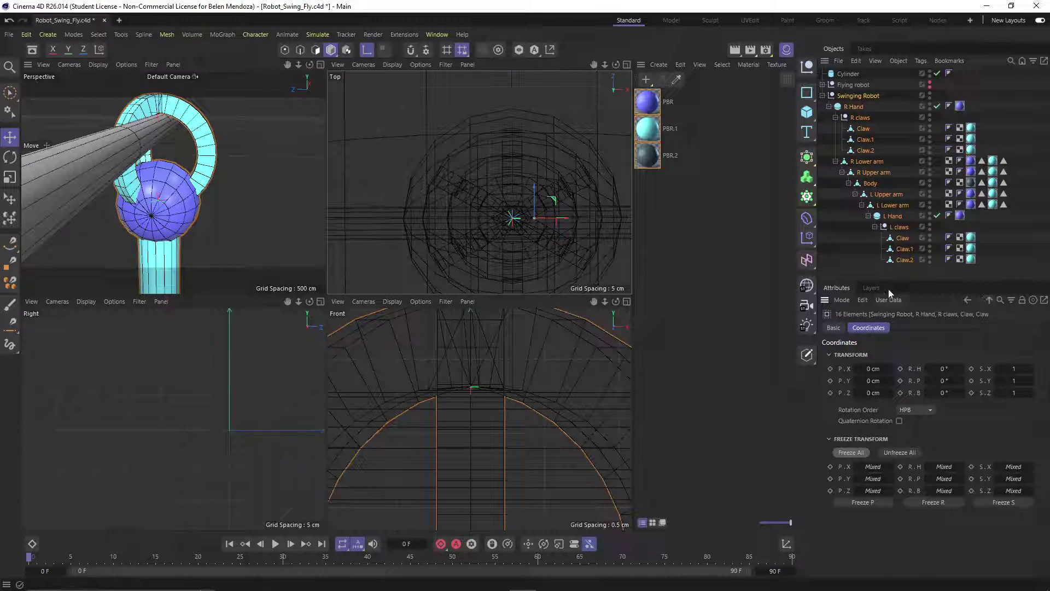
pyautogui.click(877, 274)
# - Examine the whole Swinging Robot hanging from the bar in the Perspective view, and collapse its hierarchy
pyautogui.scroll(-5, 186, 205)
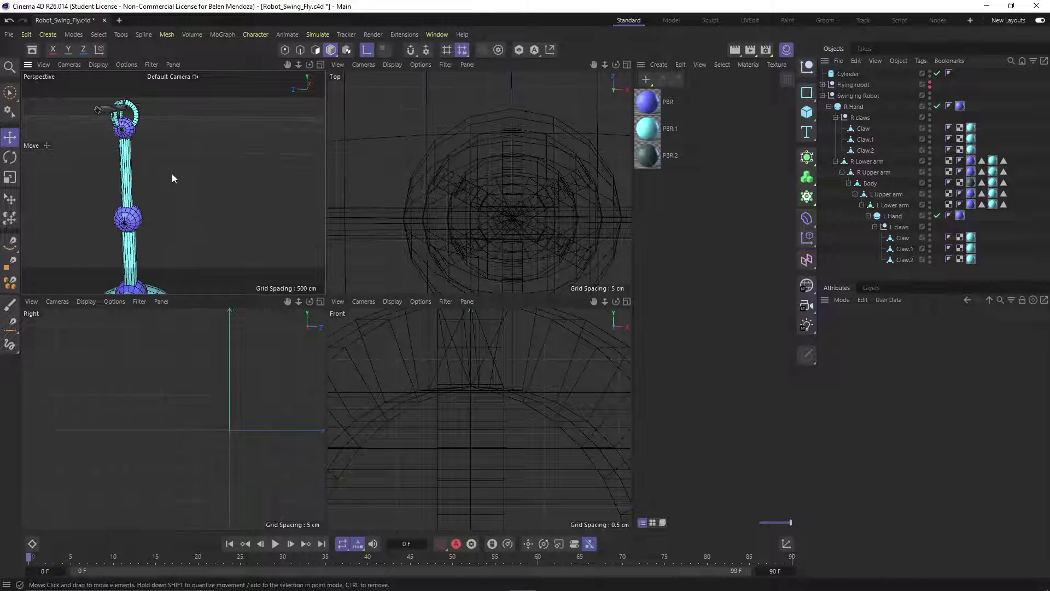
pyautogui.scroll(-5, 172, 178)
pyautogui.keyDown('alt'); pyautogui.moveTo(169, 188); pyautogui.dragTo(87, 217); pyautogui.keyUp('alt')
pyautogui.scroll(-2, 125, 230)
pyautogui.keyDown('alt'); pyautogui.moveTo(186, 247); pyautogui.dragTo(186, 172, button='middle'); pyautogui.keyUp('alt')
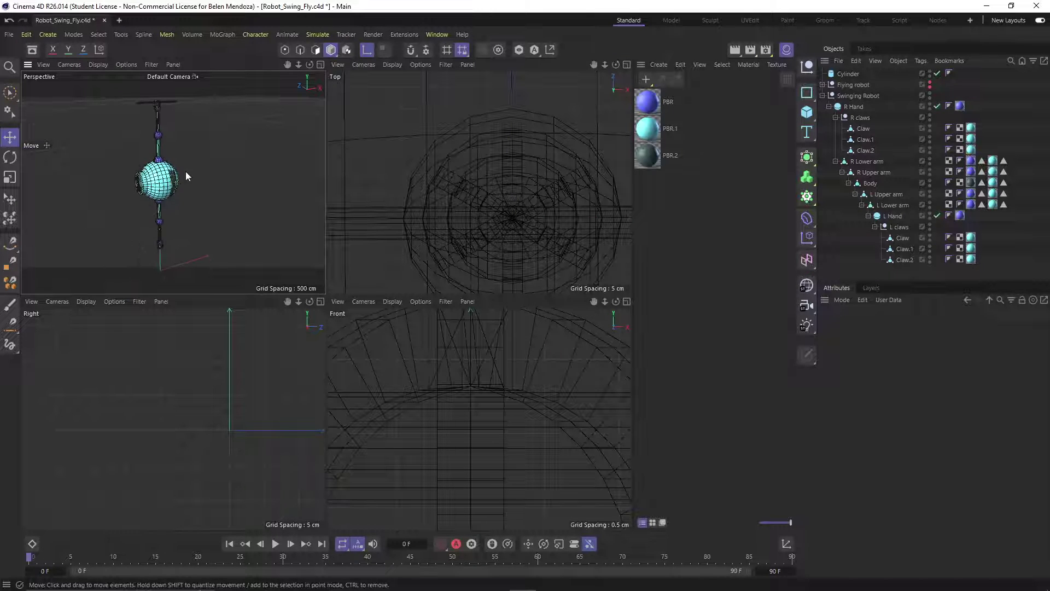
pyautogui.middleClick(176, 192)
pyautogui.keyDown('alt'); pyautogui.moveTo(310, 354); pyautogui.dragTo(424, 371); pyautogui.keyUp('alt')
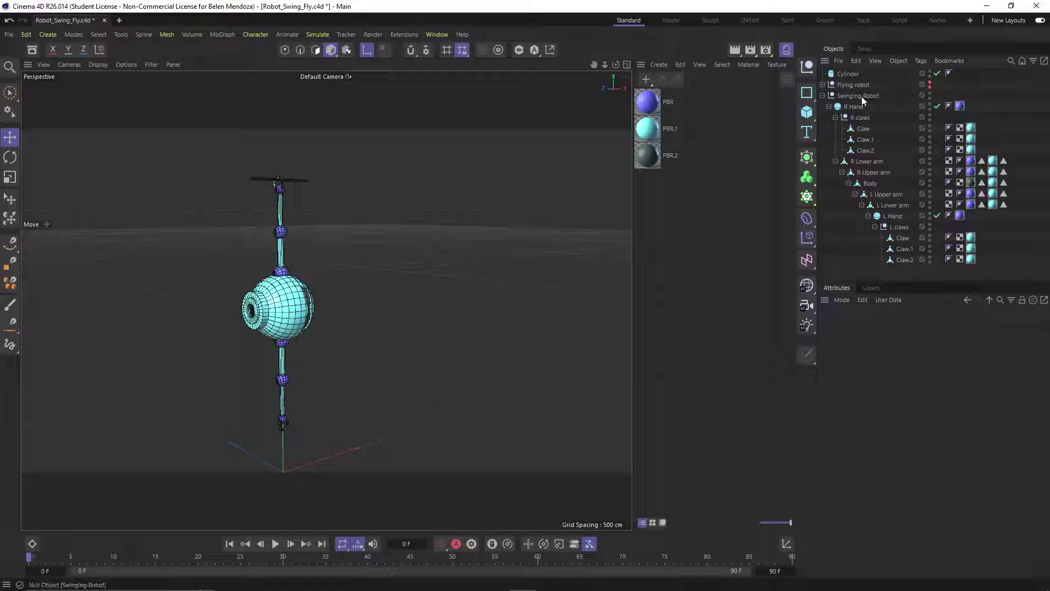
pyautogui.click(823, 97)
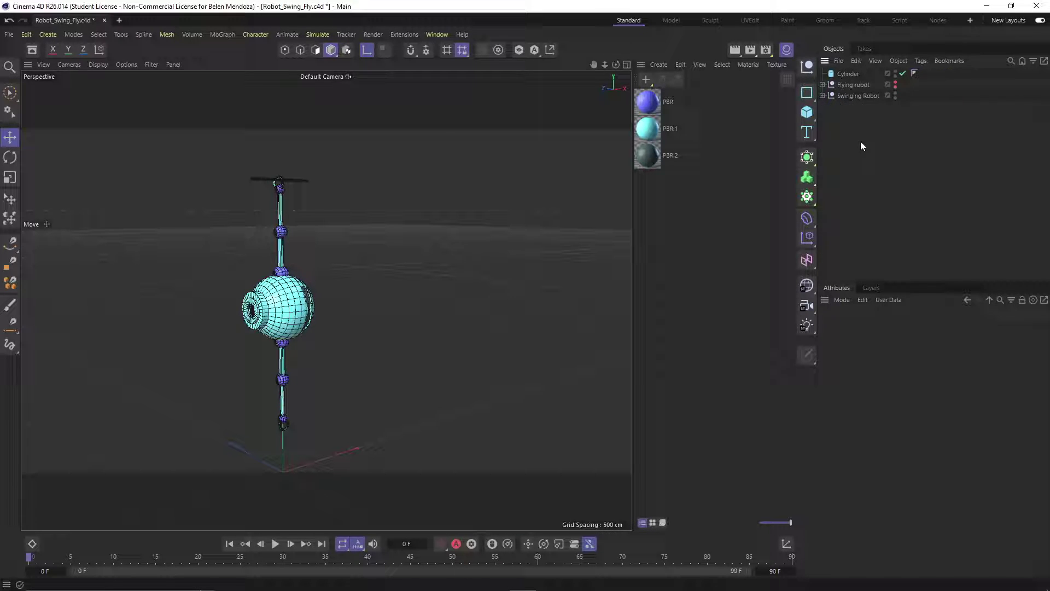
pyautogui.click(824, 96)
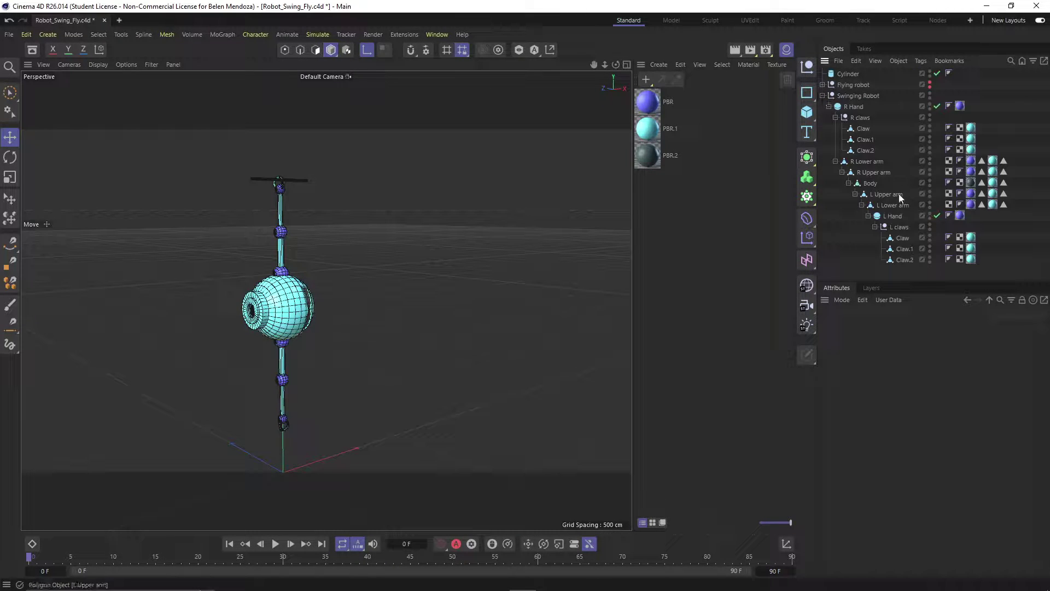
pyautogui.click(823, 95)
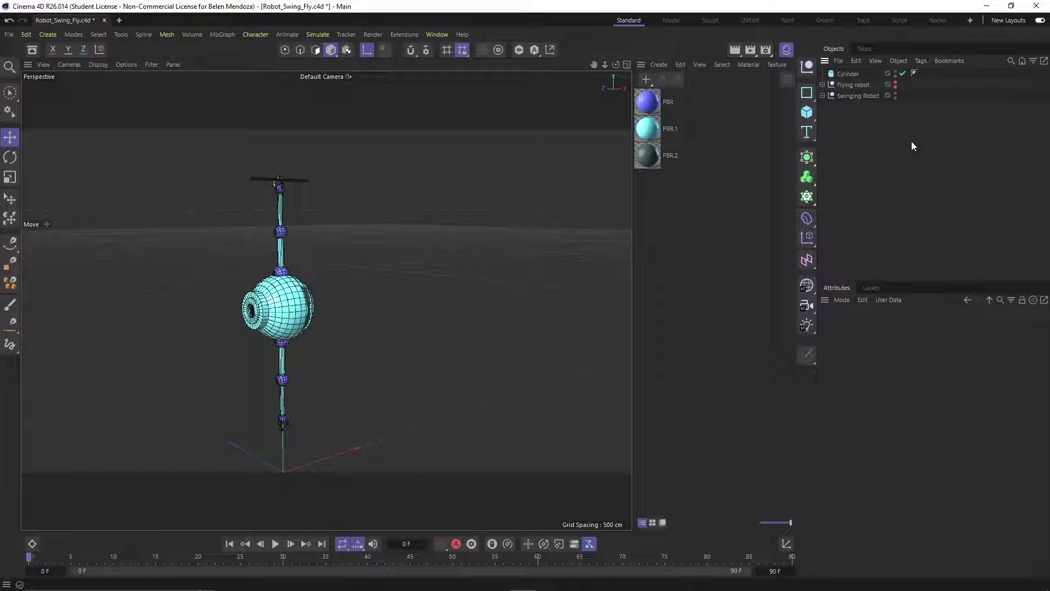
# - Set the project's frame rate to 24 FPS
pyautogui.hotkey('ctrl', 'd')
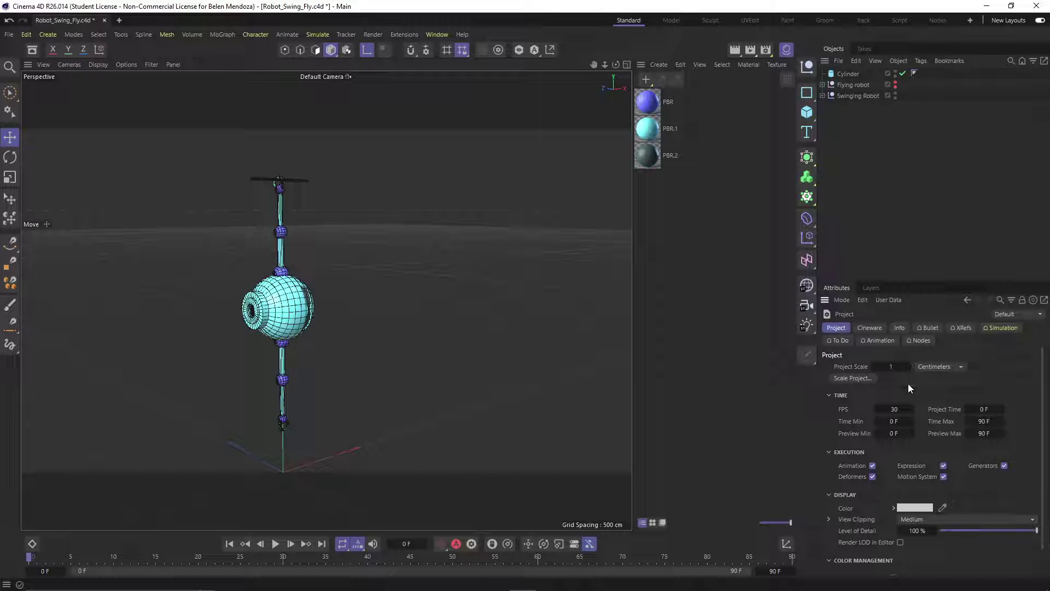
pyautogui.click(895, 409)
pyautogui.write('24')
pyautogui.press('Return')
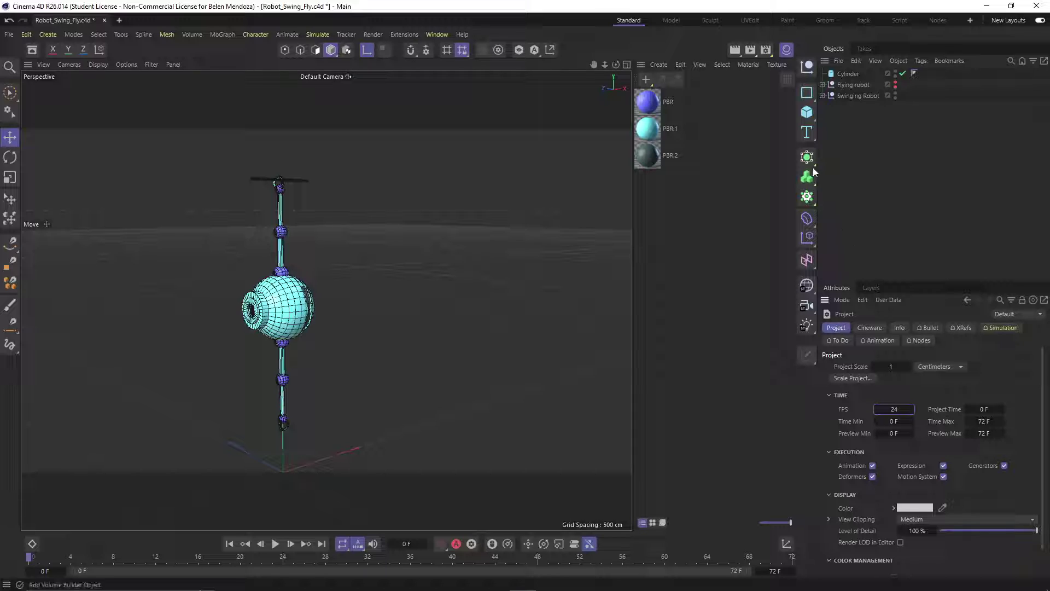
# - Open the Dope Sheet timeline under the Perspective view and enlarge it to about half the viewport height
pyautogui.moveTo(336, 282)
pyautogui.keyDown('alt'); pyautogui.mouseDown()
pyautogui.moveTo(310, 297)
pyautogui.moveTo(236, 284)
pyautogui.moveTo(322, 284)
pyautogui.mouseUp(); pyautogui.keyUp('alt')
pyautogui.keyDown('alt'); pyautogui.moveTo(338, 313); pyautogui.dragTo(364, 287, button='middle'); pyautogui.keyUp('alt')
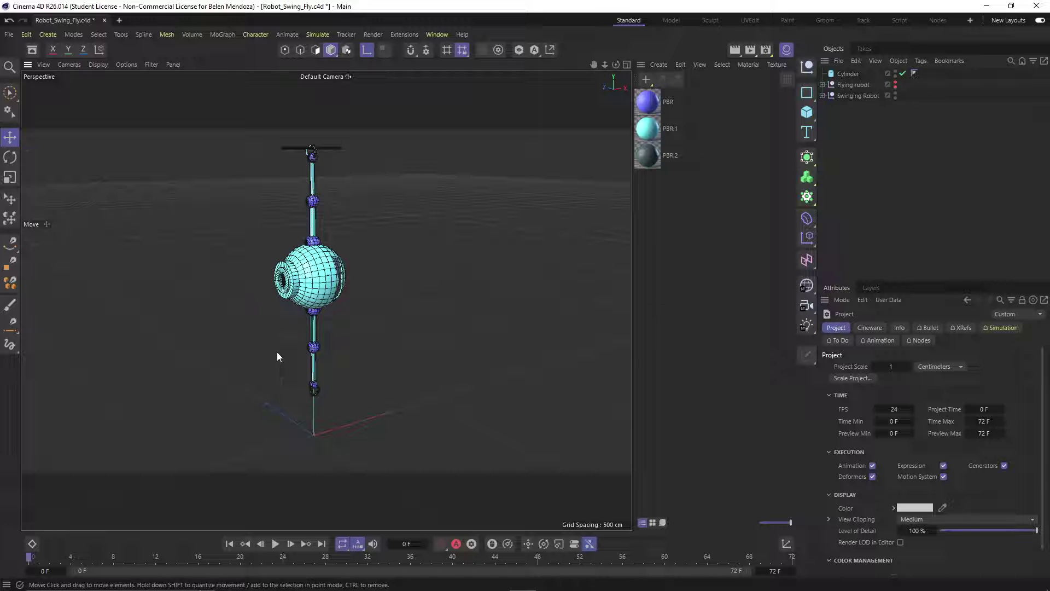
pyautogui.moveTo(277, 589)
pyautogui.click(34, 544)
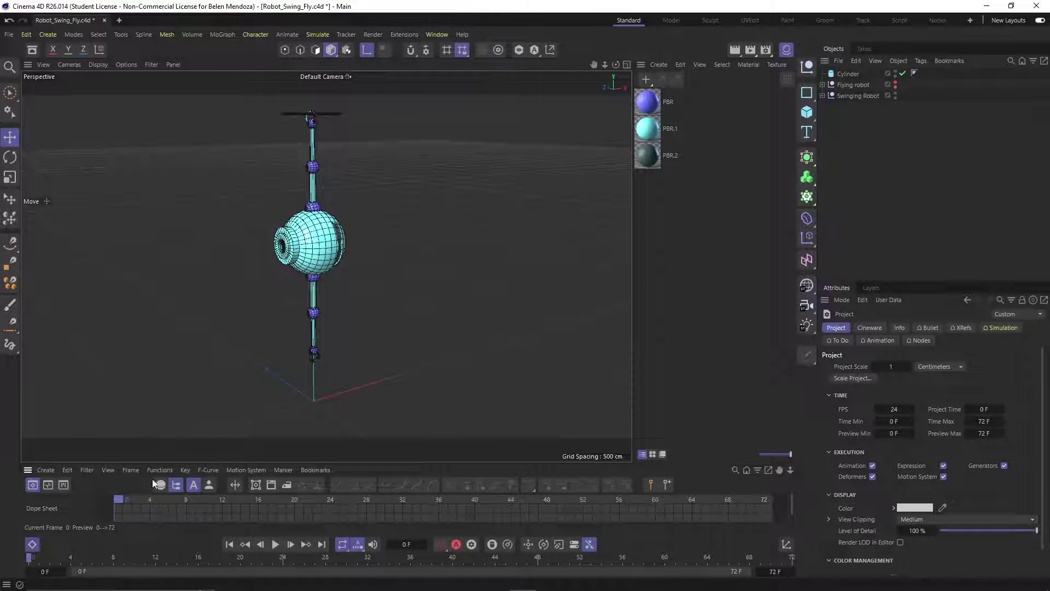
pyautogui.moveTo(216, 464); pyautogui.dragTo(216, 319)
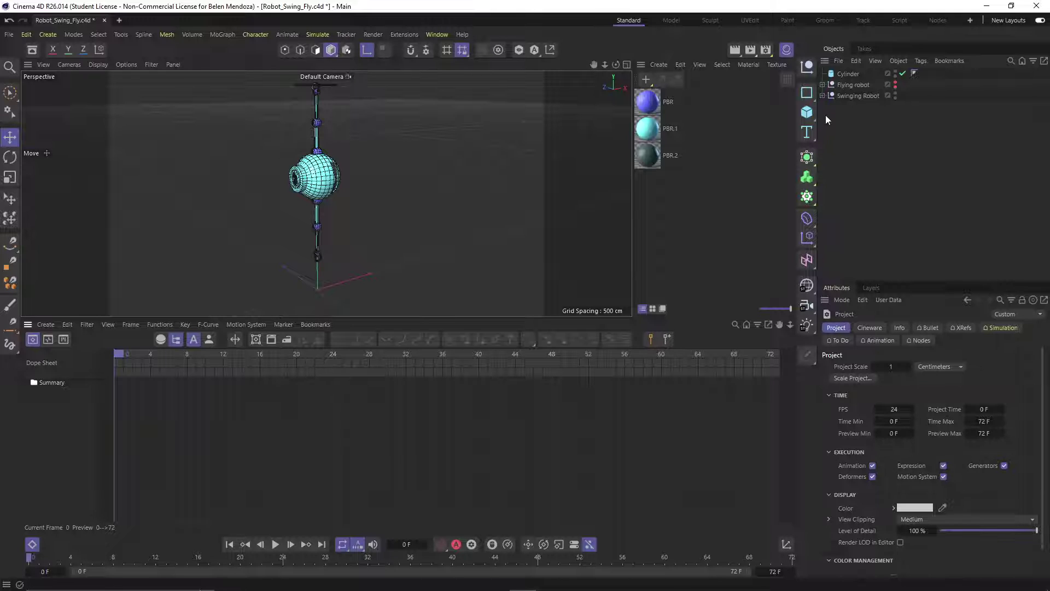
# - Bend the Swinging Robot's chain from R Lower arm to L Hand, without the claws, with a heading of -25° on each part
pyautogui.click(822, 95)
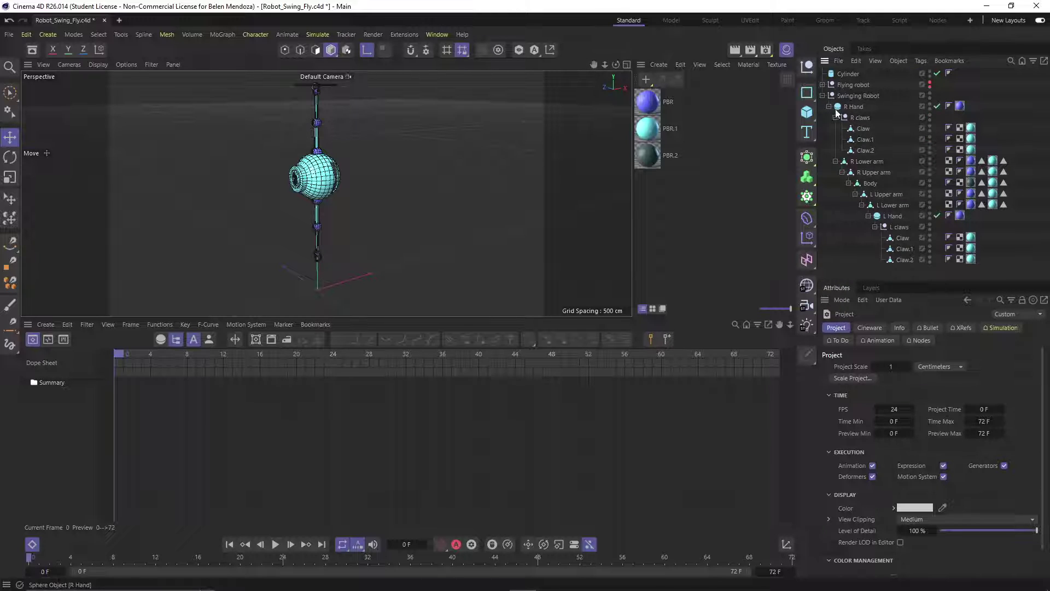
pyautogui.click(835, 117)
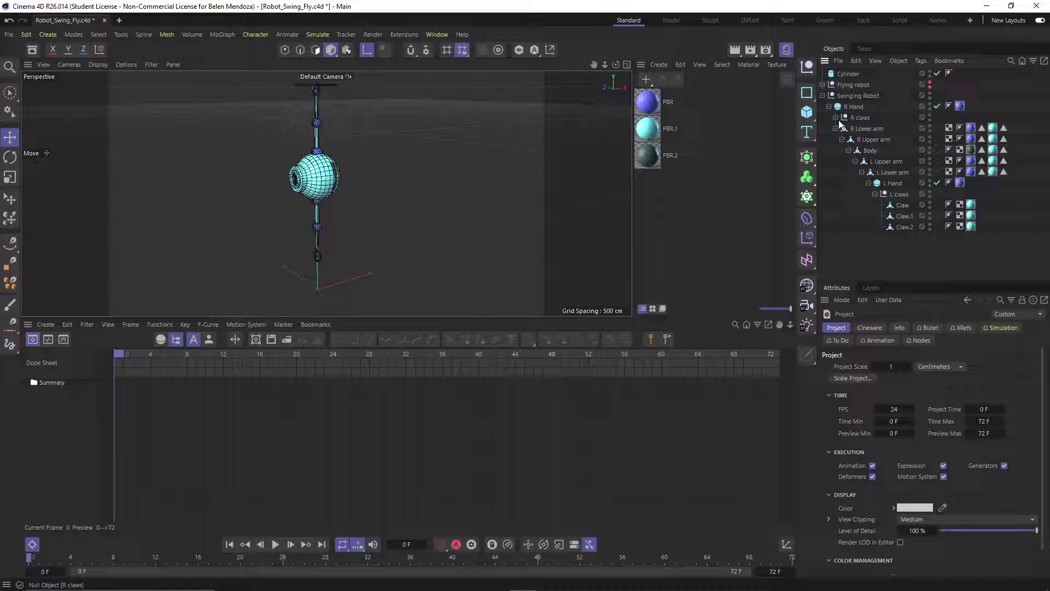
pyautogui.click(866, 130)
pyautogui.keyDown('shift'); pyautogui.click(893, 184); pyautogui.keyUp('shift')
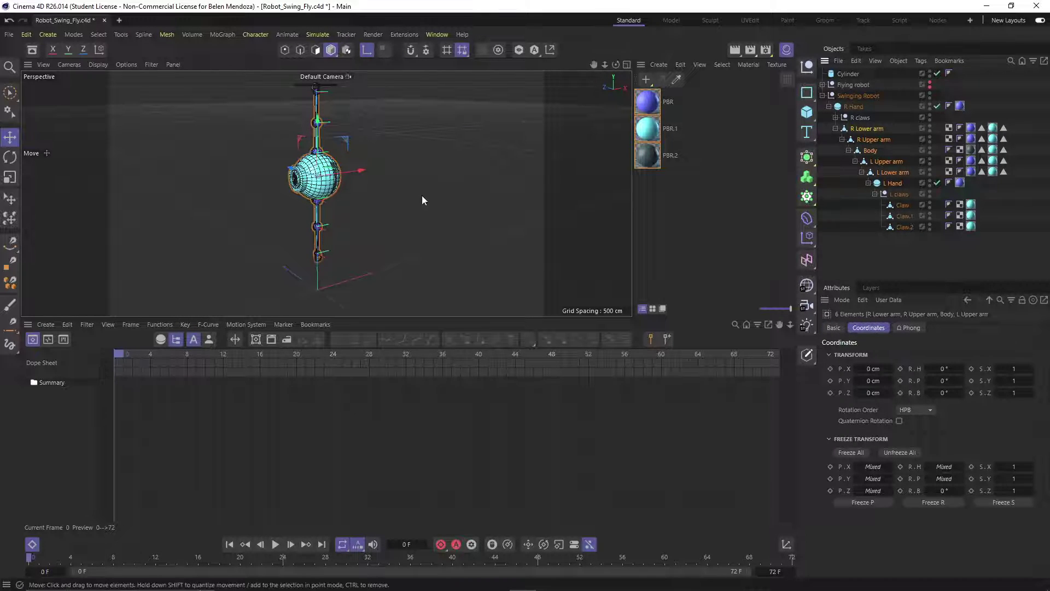
pyautogui.keyDown('alt'); pyautogui.moveTo(422, 196); pyautogui.dragTo(369, 221); pyautogui.keyUp('alt')
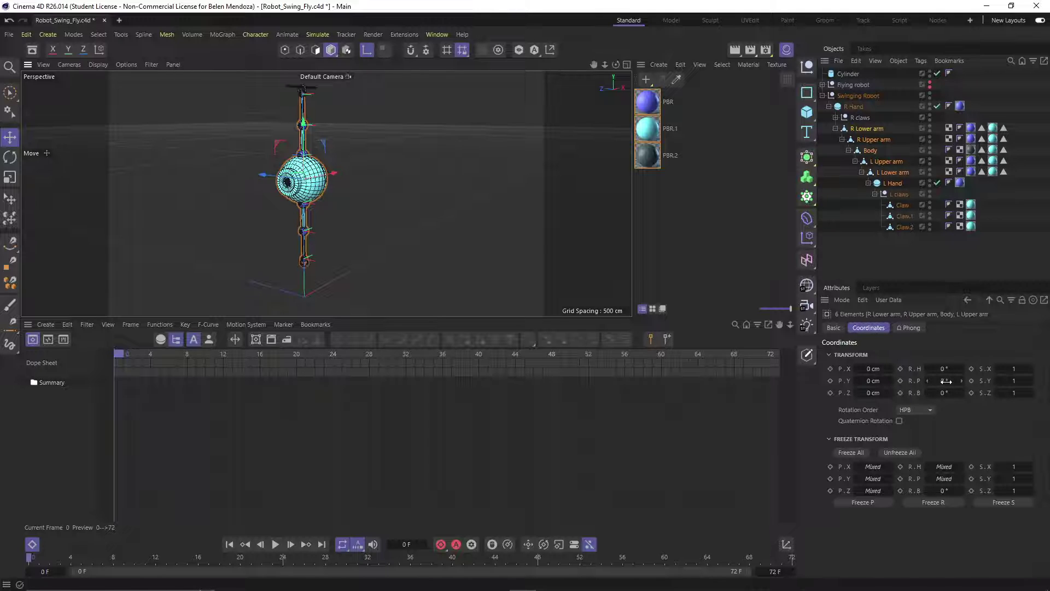
pyautogui.moveTo(944, 371); pyautogui.dragTo(932, 371)
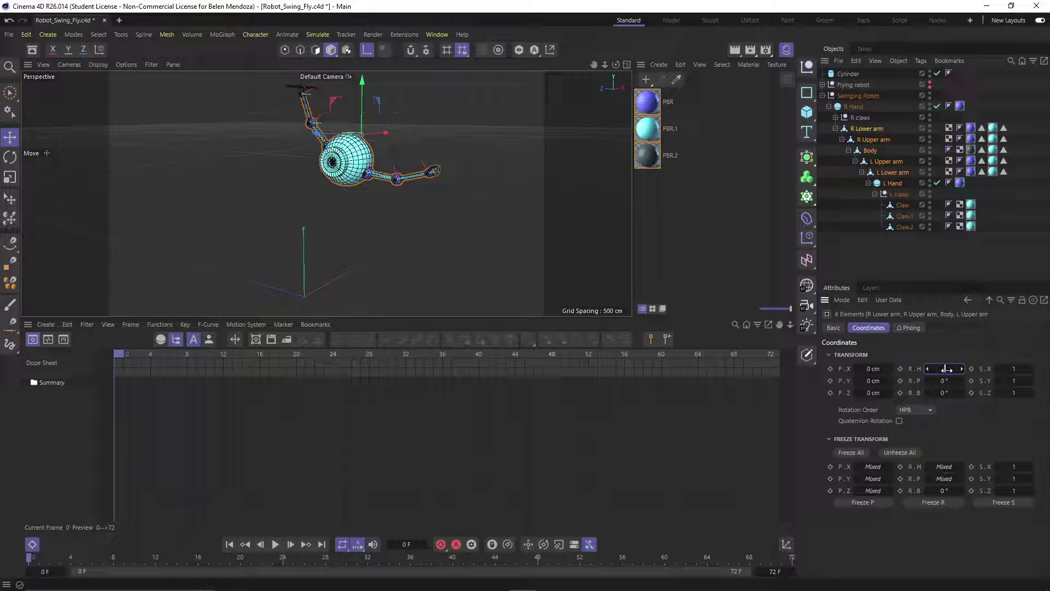
pyautogui.moveTo(947, 370); pyautogui.dragTo(950, 370)
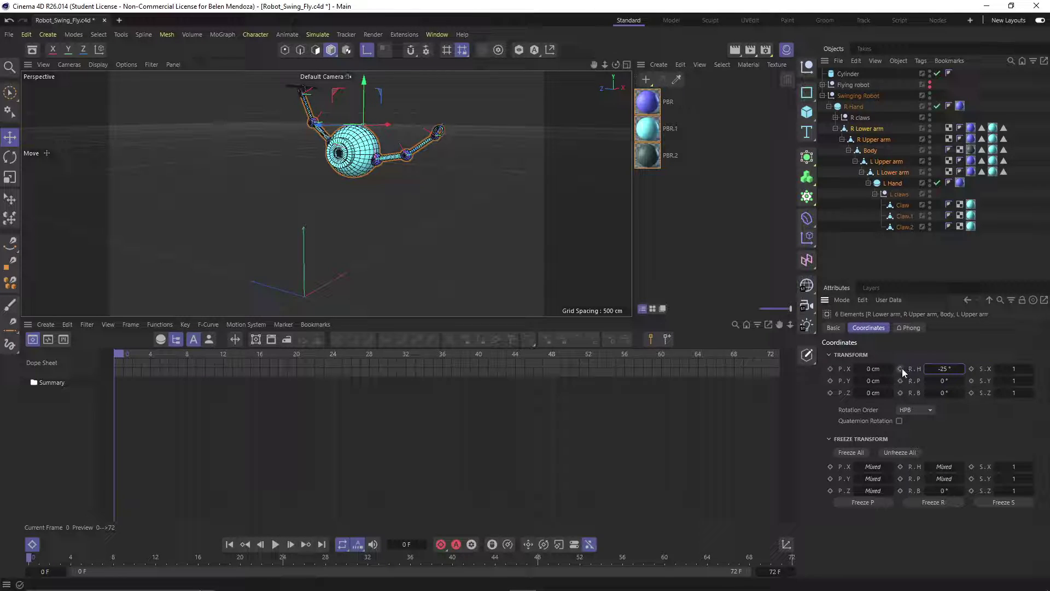
# - Set the heading of the chain from R Lower arm to L Hand to -20° and keyframe it at frame 0
pyautogui.click(934, 367)
pyautogui.write('-')
pyautogui.write('-20')
pyautogui.press('Return')
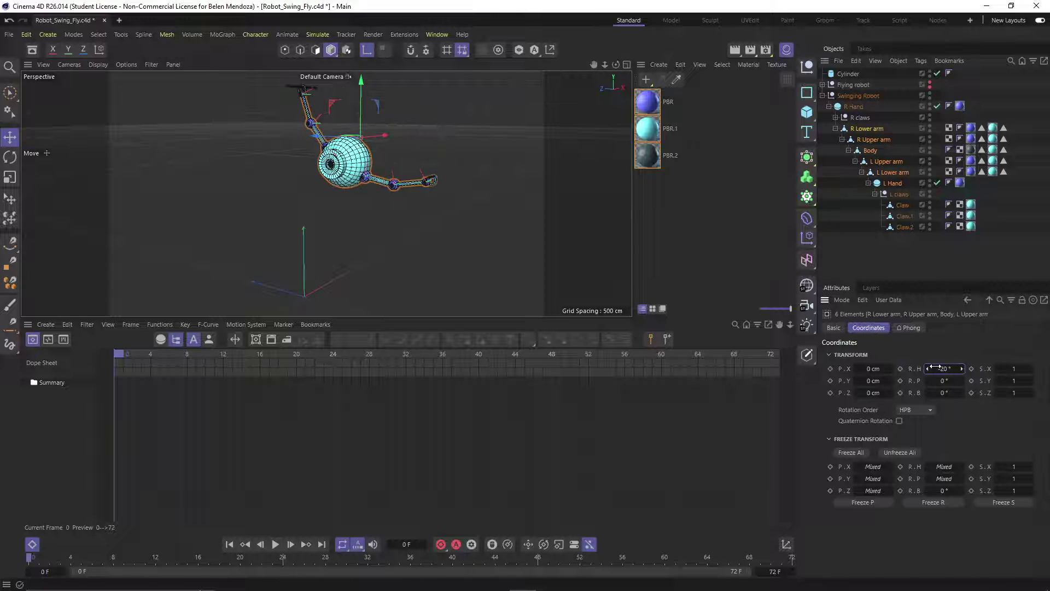
pyautogui.click(900, 368)
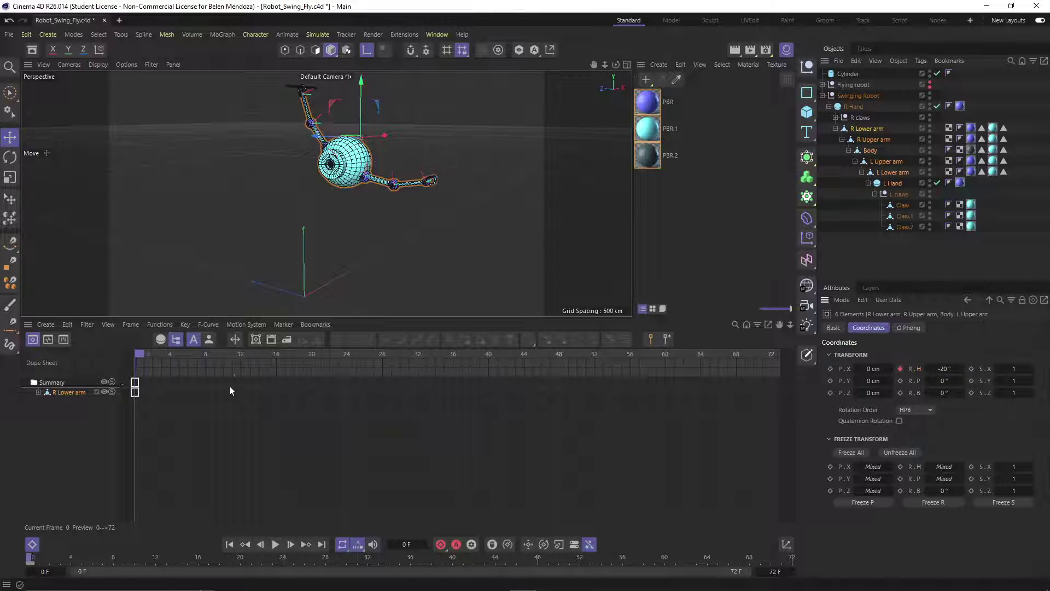
# - Keyframe a heading of 20° for the chain from R Lower arm to L Hand at frame 24
pyautogui.moveTo(140, 359); pyautogui.dragTo(348, 358)
pyautogui.click(948, 370)
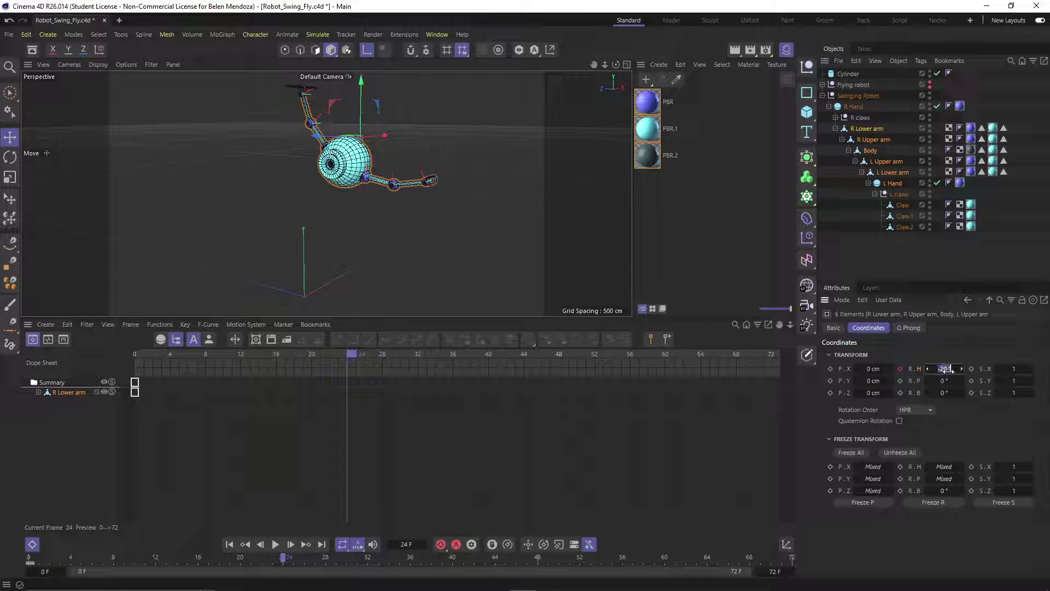
pyautogui.write('20')
pyautogui.press('Return')
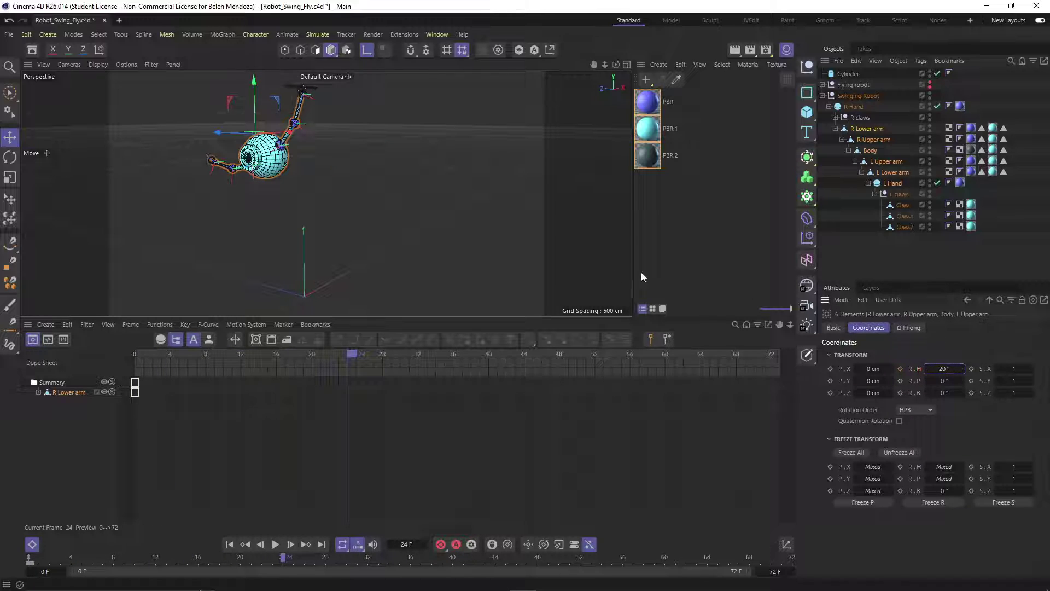
pyautogui.keyDown('alt'); pyautogui.moveTo(350, 209); pyautogui.dragTo(373, 202); pyautogui.keyUp('alt')
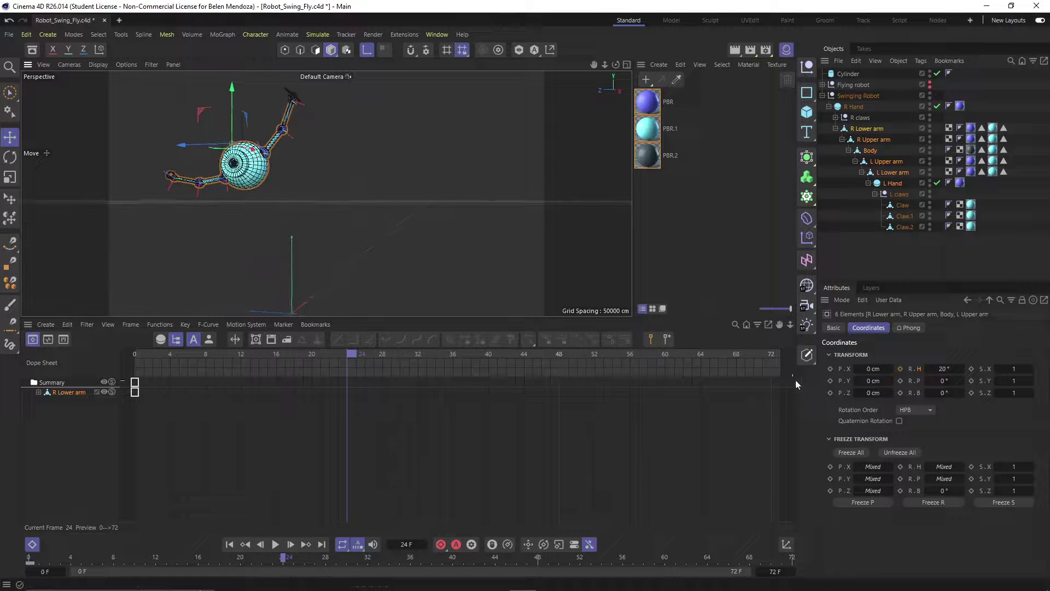
pyautogui.click(899, 368)
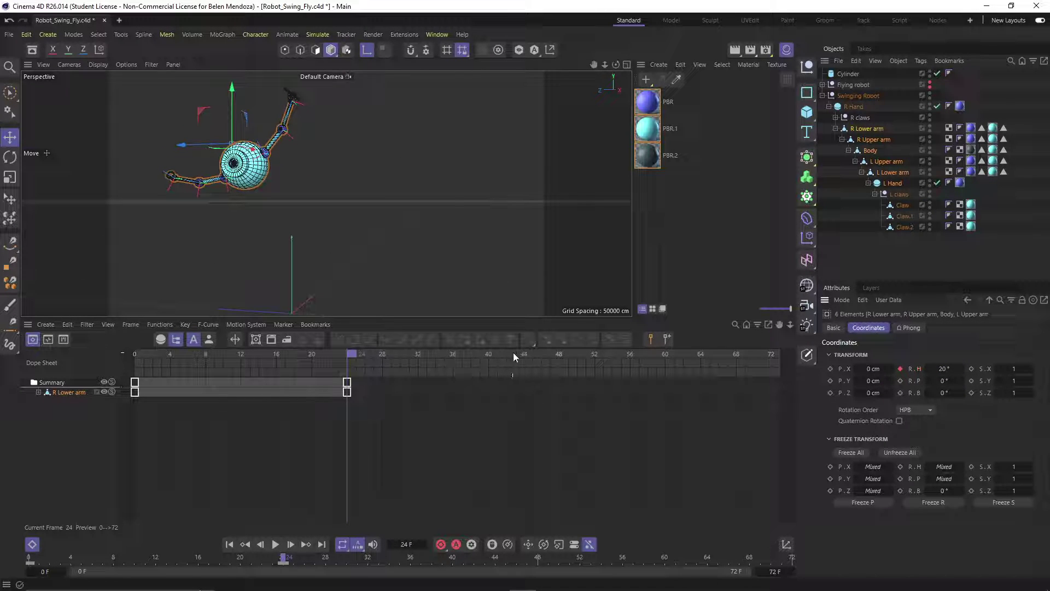
# - Expand the Dope Sheet tracks from R Lower arm down to L Hand to expose each part's rotation keys, with frame 24 current
pyautogui.click(558, 354)
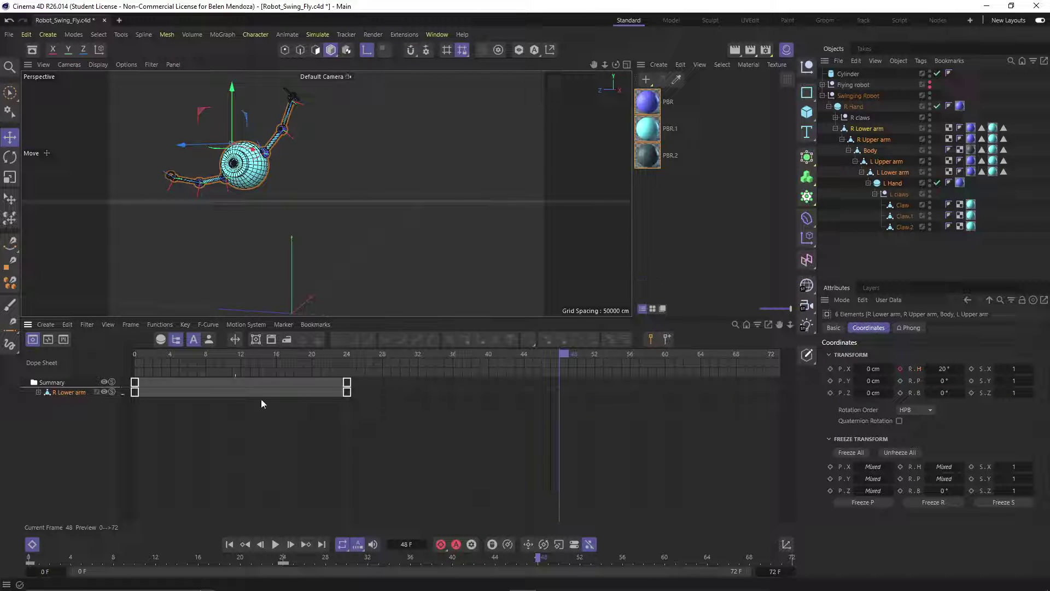
pyautogui.moveTo(141, 354); pyautogui.dragTo(346, 366)
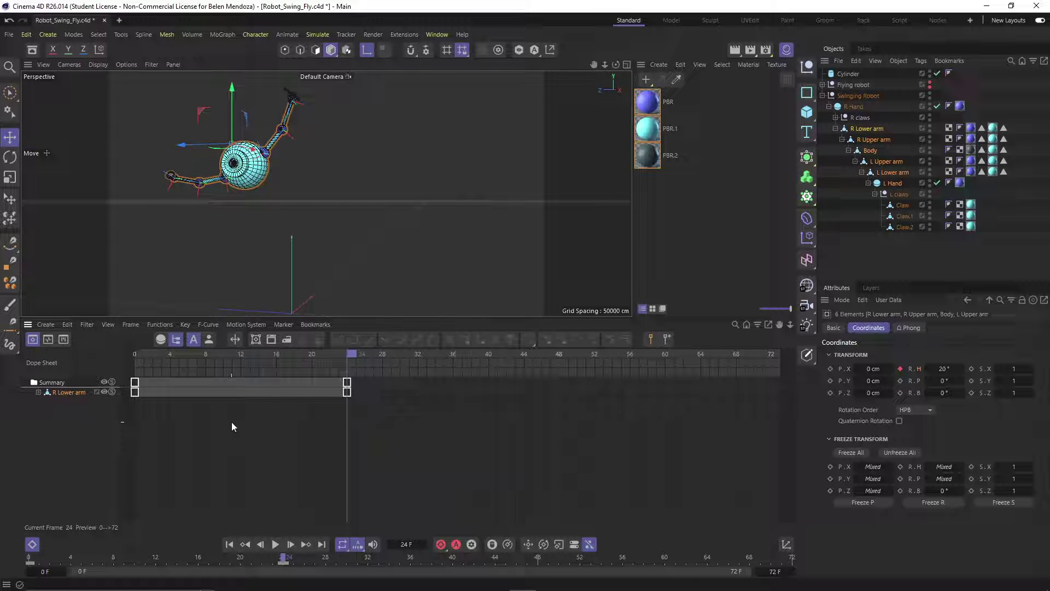
pyautogui.click(38, 392)
pyautogui.click(46, 412)
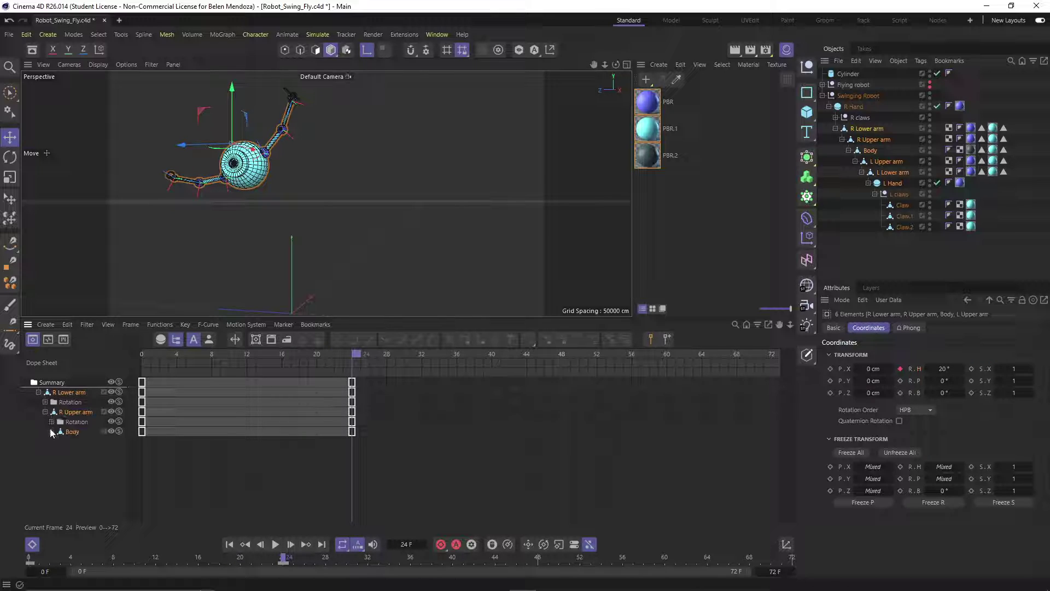
pyautogui.click(51, 431)
pyautogui.click(58, 451)
pyautogui.click(65, 471)
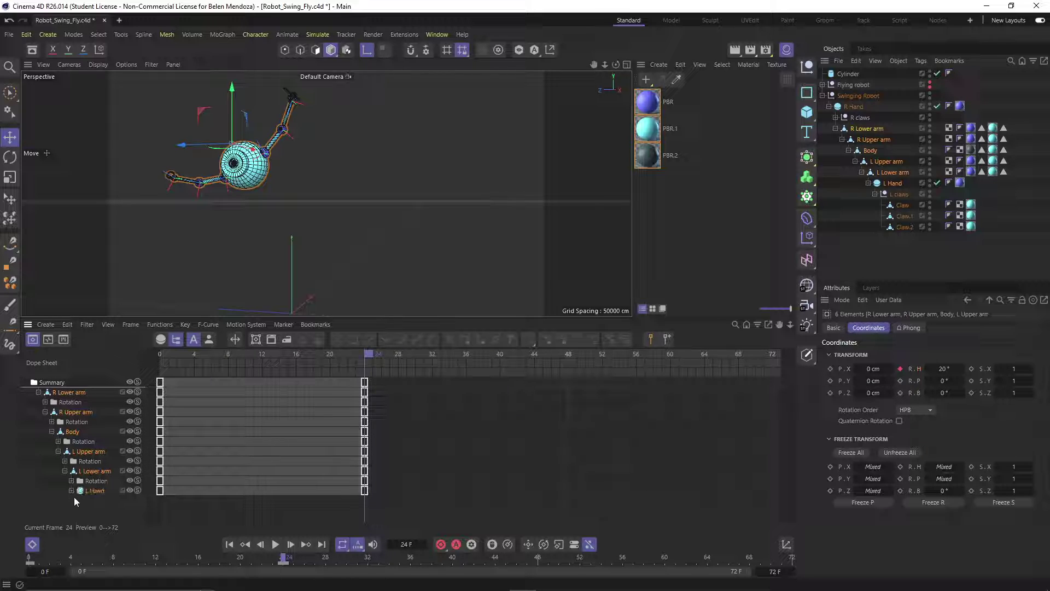
pyautogui.click(71, 490)
pyautogui.click(78, 500)
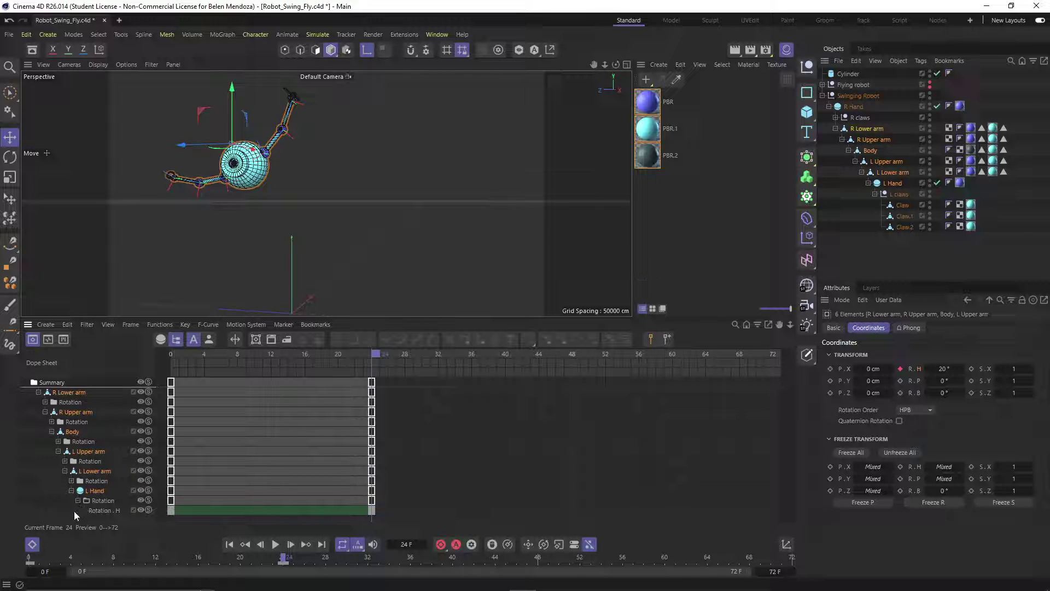
pyautogui.click(77, 500)
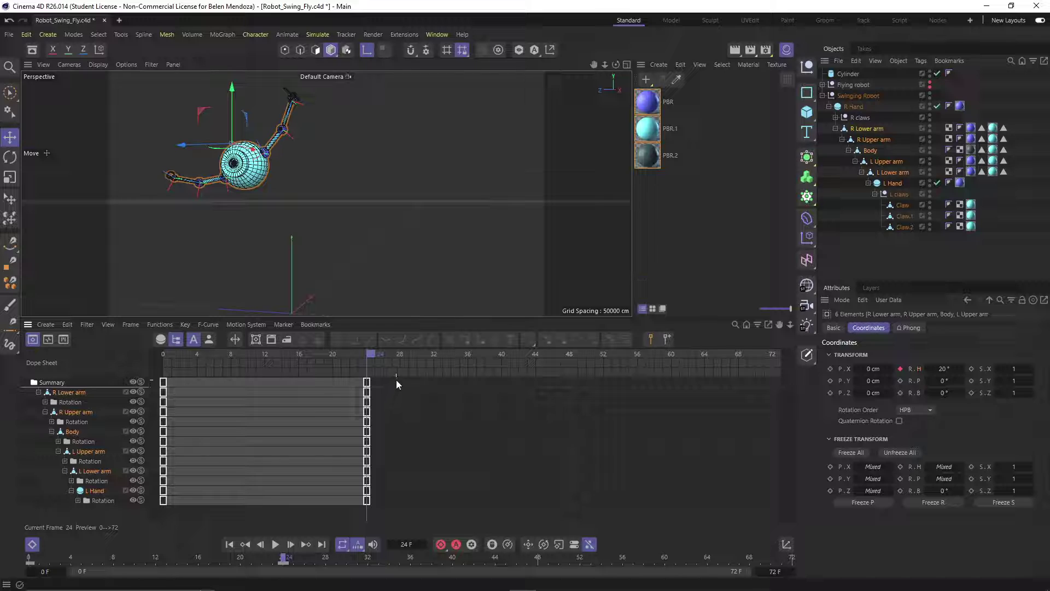
# - Stagger the rotation keys down the chain by 3 frames, placing R Upper arm's at frames 3 and 27 and Body's at 6 and 30
pyautogui.moveTo(407, 381); pyautogui.dragTo(131, 392)
pyautogui.hotkey('ctrl', 'a')
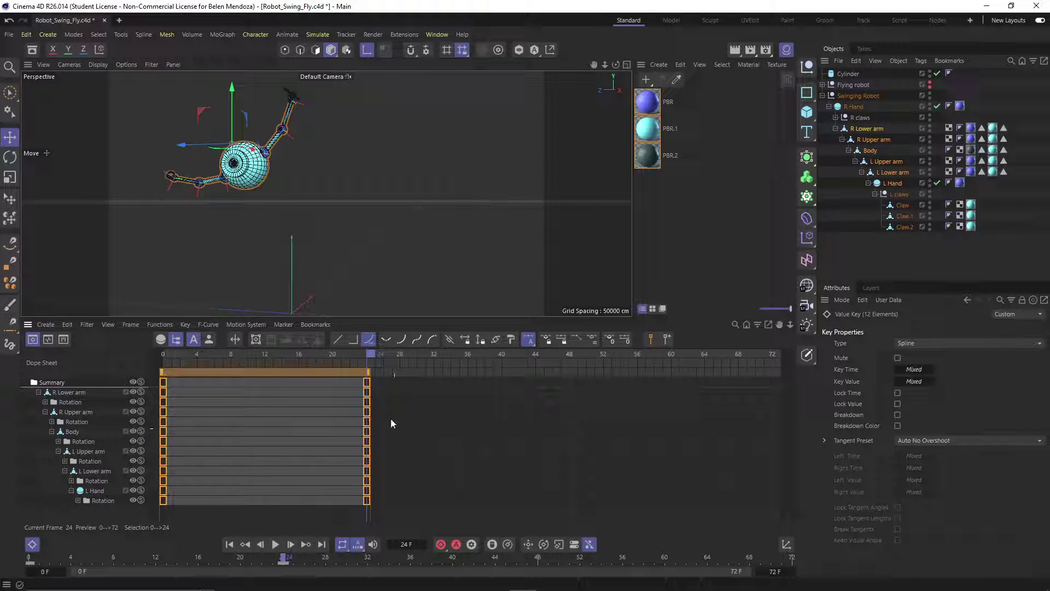
pyautogui.keyDown('ctrl'); pyautogui.click(366, 401); pyautogui.keyUp('ctrl')
pyautogui.moveTo(175, 373); pyautogui.dragTo(195, 372)
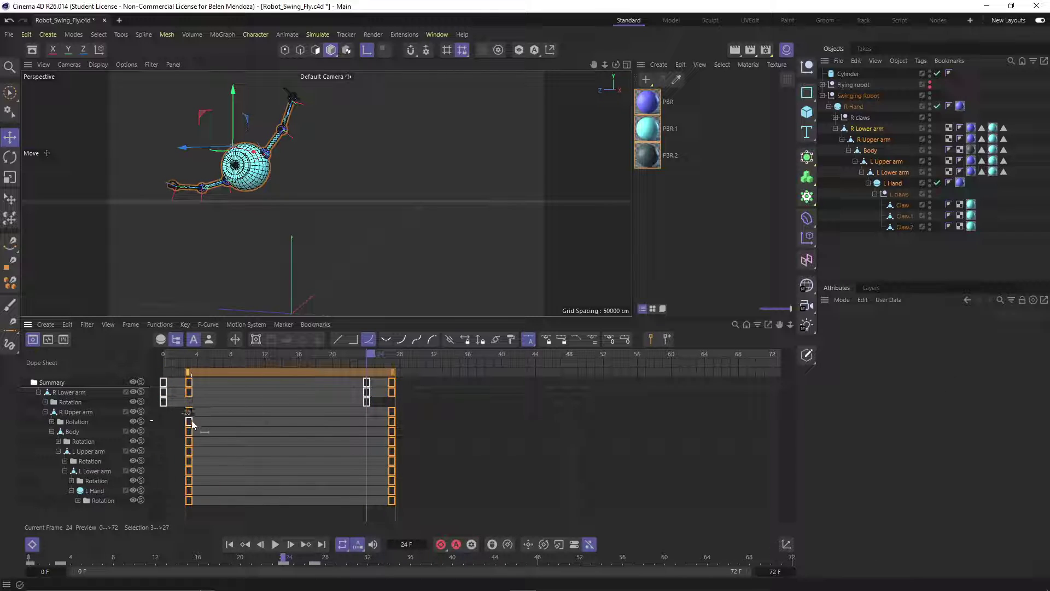
pyautogui.keyDown('ctrl'); pyautogui.click(190, 421); pyautogui.keyUp('ctrl')
pyautogui.keyDown('ctrl'); pyautogui.click(392, 421); pyautogui.keyUp('ctrl')
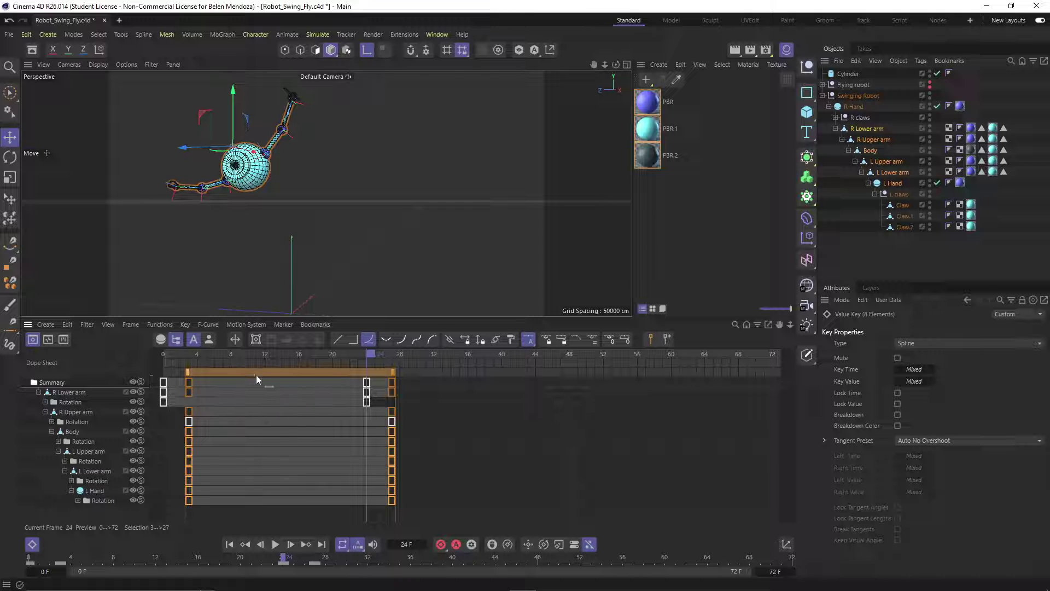
pyautogui.moveTo(256, 375); pyautogui.dragTo(280, 374)
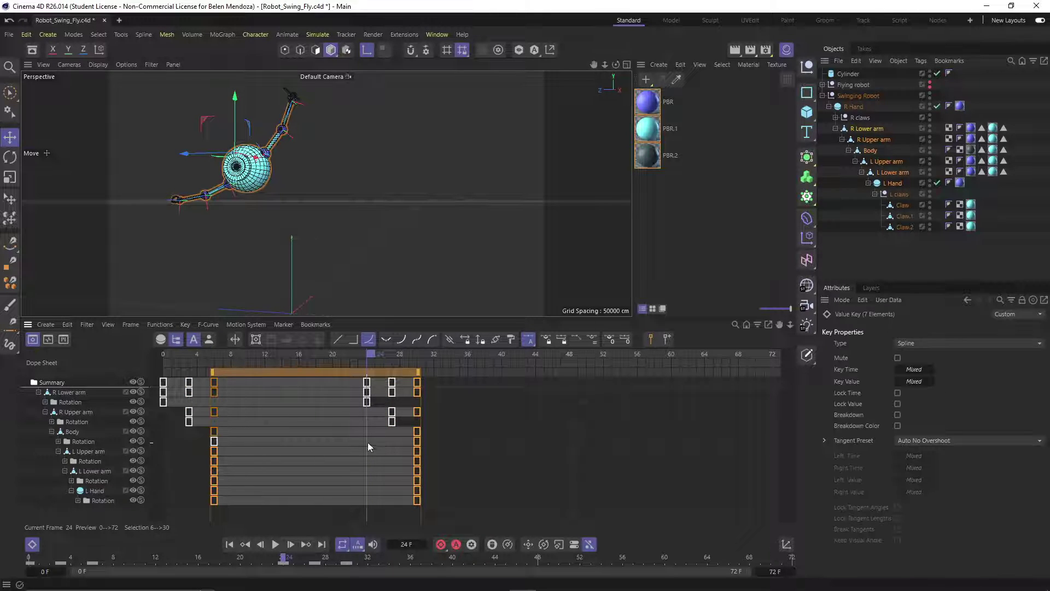
# - Continue the 3-frame stagger with L Upper arm's keys at frames 9 and 33, L Lower arm's at 12 and 36, and L Hand's at 15 and 39
pyautogui.keyDown('ctrl'); pyautogui.click(413, 440); pyautogui.keyUp('ctrl')
pyautogui.moveTo(257, 372); pyautogui.dragTo(281, 372)
pyautogui.keyDown('shift'); pyautogui.click(239, 460); pyautogui.keyUp('shift')
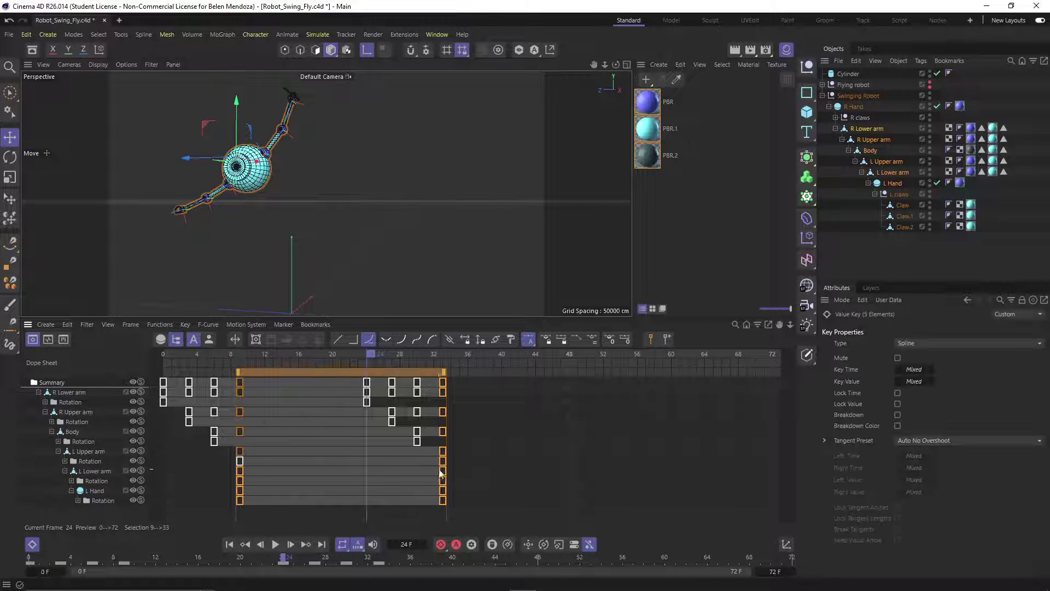
pyautogui.keyDown('shift'); pyautogui.click(441, 461); pyautogui.keyUp('shift')
pyautogui.moveTo(265, 374); pyautogui.dragTo(291, 369)
pyautogui.keyDown('ctrl'); pyautogui.click(264, 480); pyautogui.keyUp('ctrl')
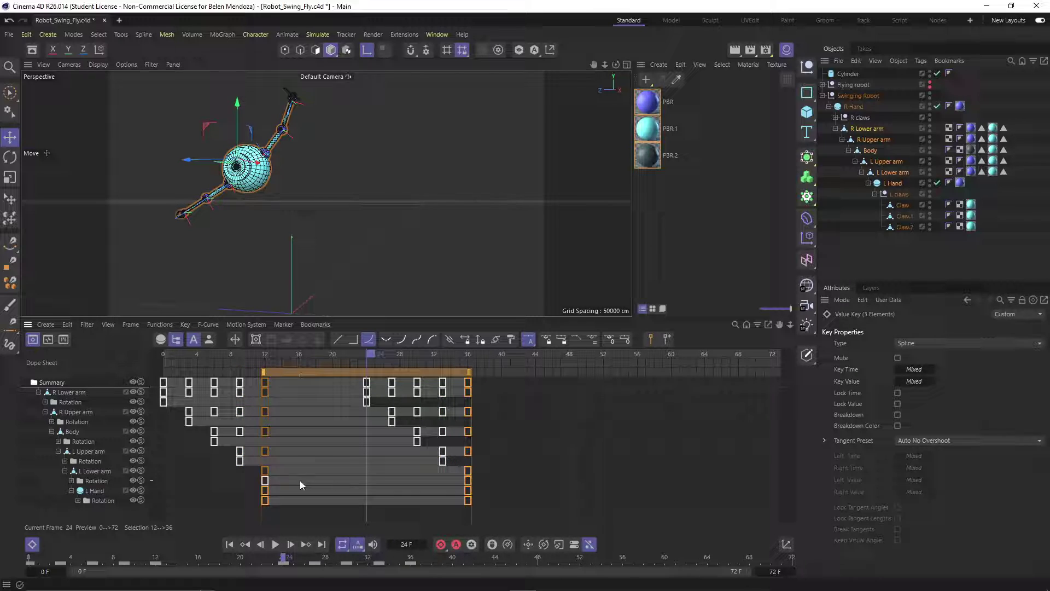
pyautogui.keyDown('ctrl'); pyautogui.click(468, 480); pyautogui.keyUp('ctrl')
pyautogui.moveTo(337, 370); pyautogui.dragTo(357, 372)
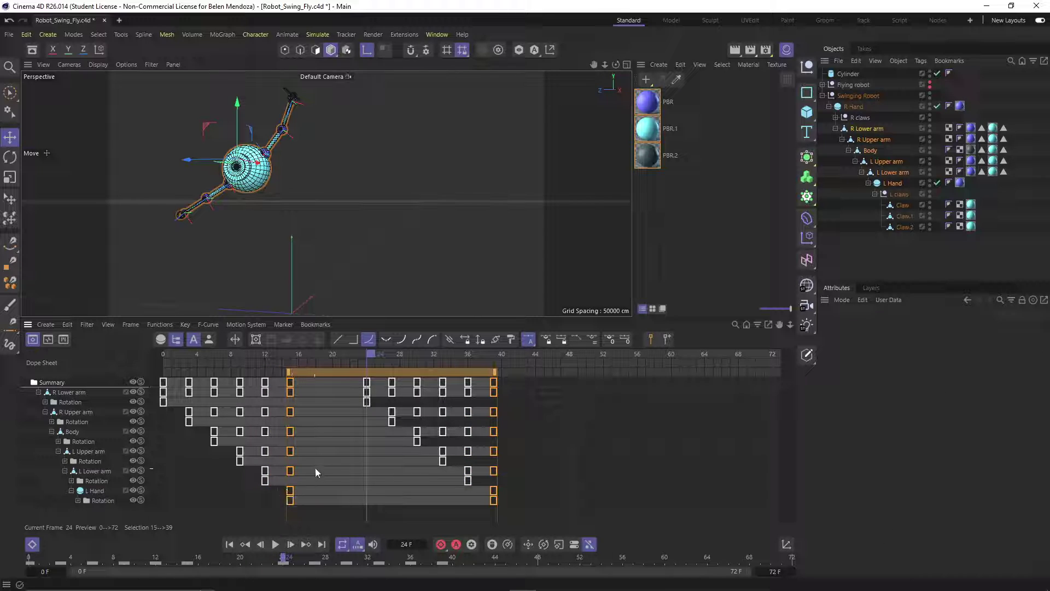
pyautogui.click(585, 455)
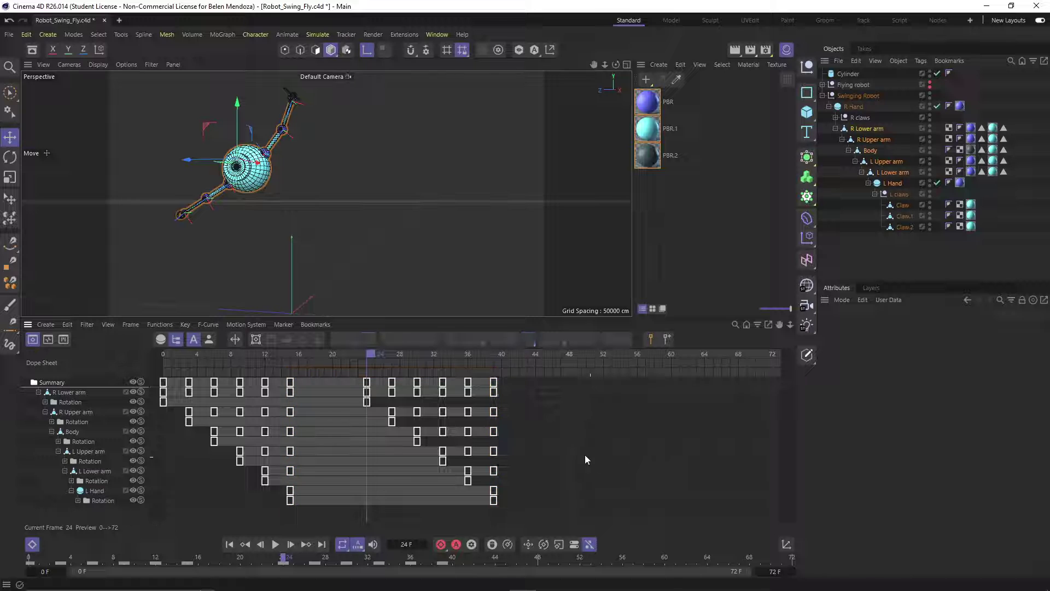
# - Duplicate all the swing keys along the timeline so the copy starts at frame 48
pyautogui.moveTo(290, 354); pyautogui.dragTo(477, 431)
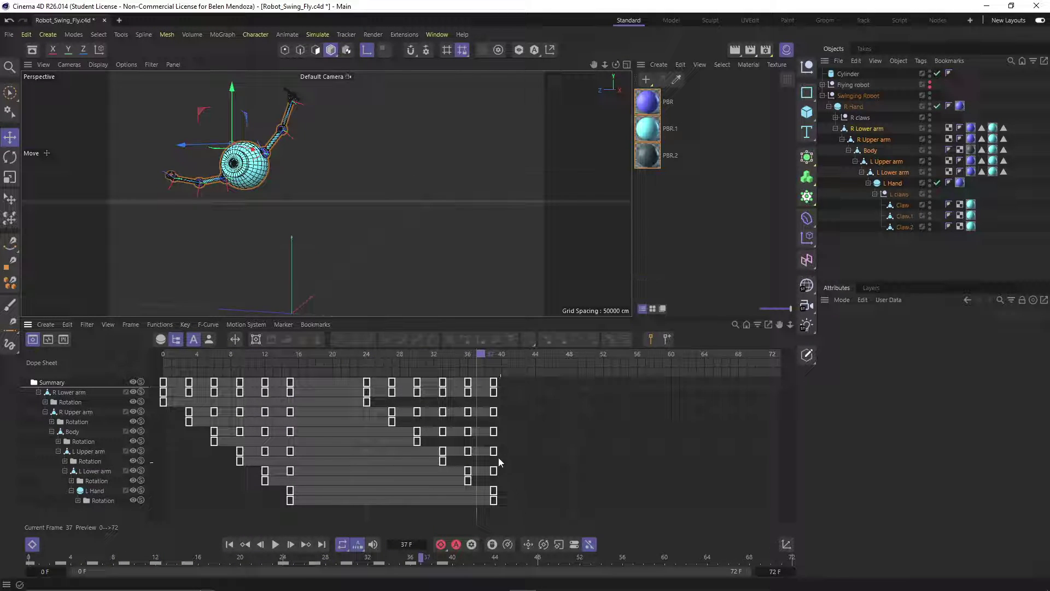
pyautogui.moveTo(480, 353); pyautogui.dragTo(569, 353)
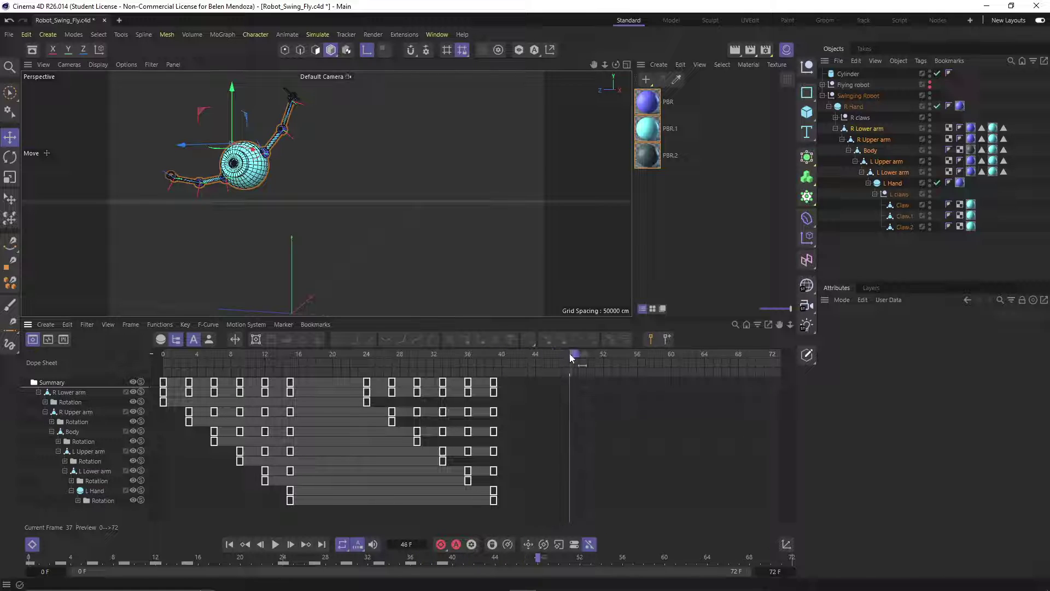
pyautogui.moveTo(516, 502); pyautogui.dragTo(158, 370)
pyautogui.moveTo(248, 386); pyautogui.dragTo(625, 369)
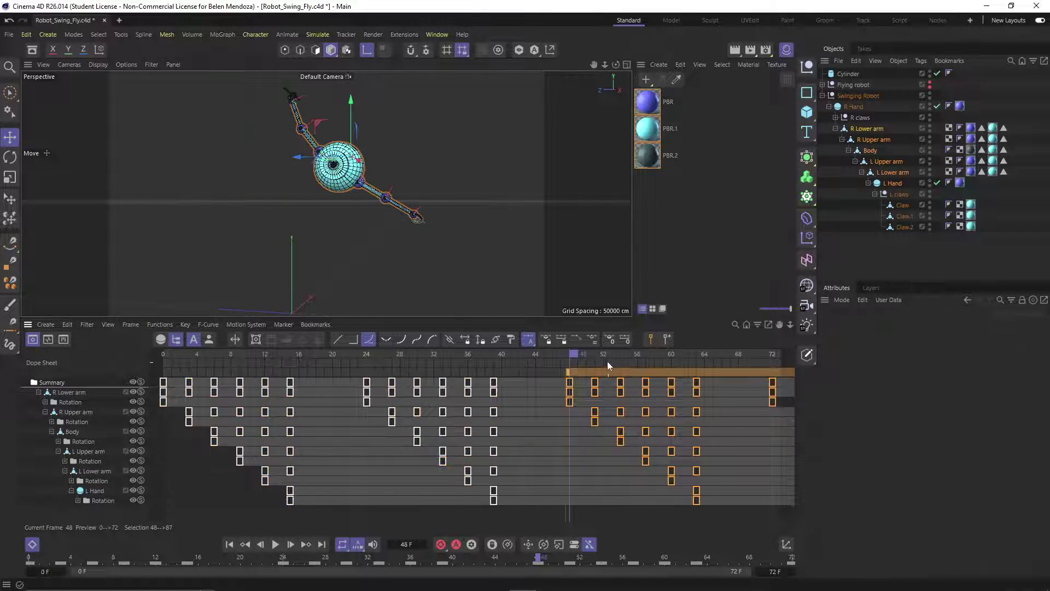
# - Extend the project's end to frame 96 and duplicate the keys of frames 48 to 87 so the copy starts at frame 96
pyautogui.click(783, 572)
pyautogui.write('96')
pyautogui.press('Return')
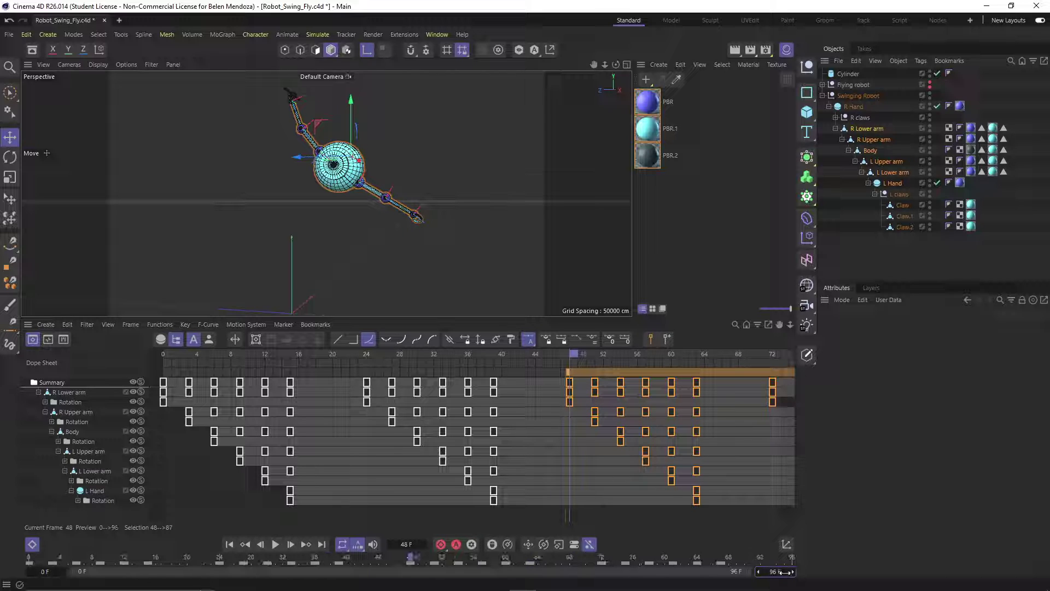
pyautogui.keyDown('alt'); pyautogui.moveTo(606, 443); pyautogui.dragTo(231, 443, button='middle'); pyautogui.keyUp('alt')
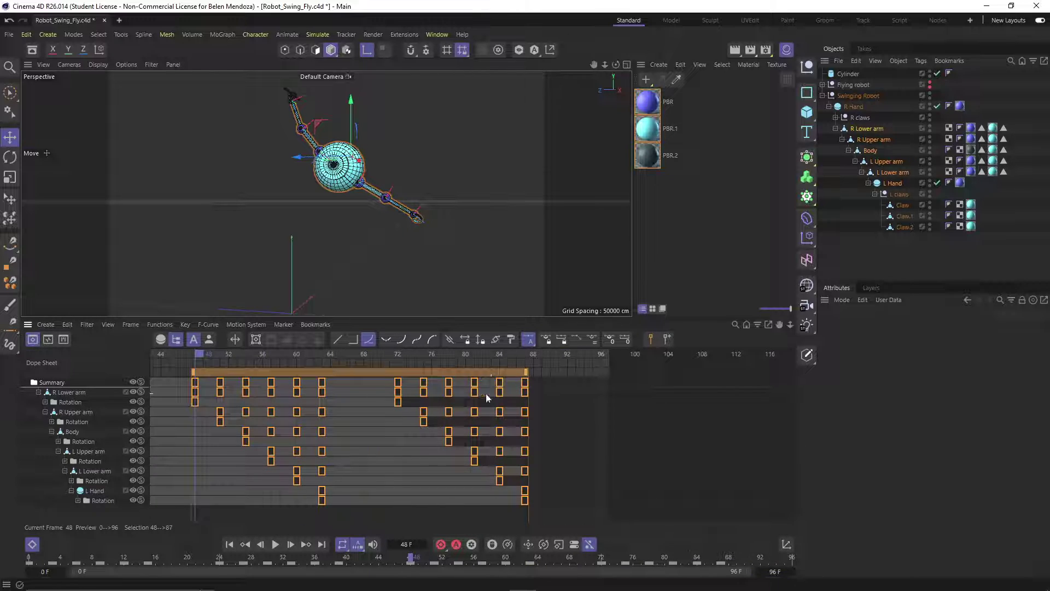
pyautogui.keyDown('ctrl'); pyautogui.moveTo(331, 373); pyautogui.dragTo(739, 373); pyautogui.keyUp('ctrl')
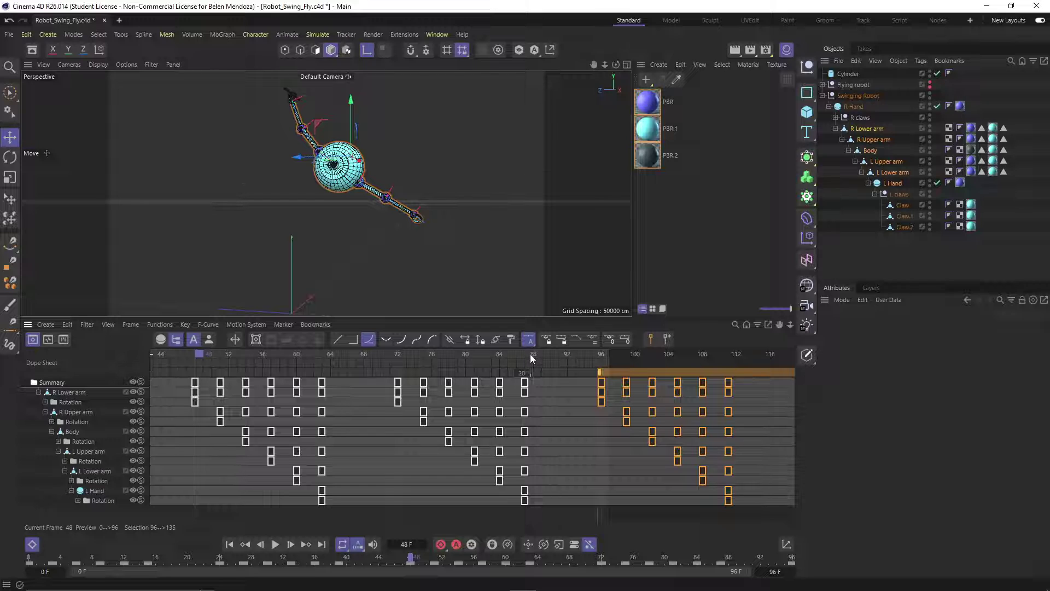
# - Play the swing animation from the start and examine the robot's motion from another angle in the Perspective view
pyautogui.moveTo(530, 354); pyautogui.dragTo(30, 418)
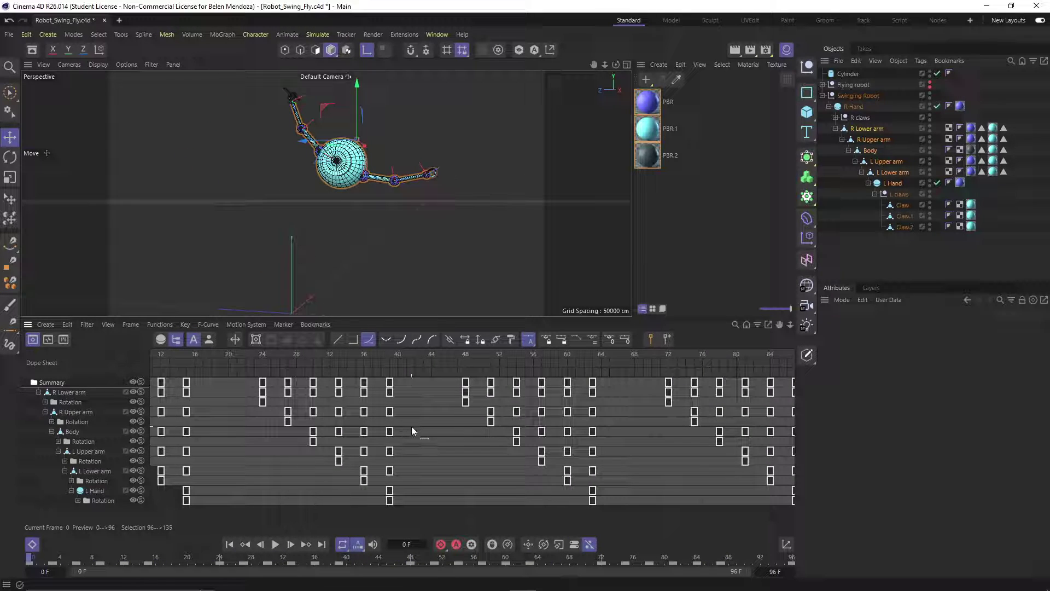
pyautogui.press('h')
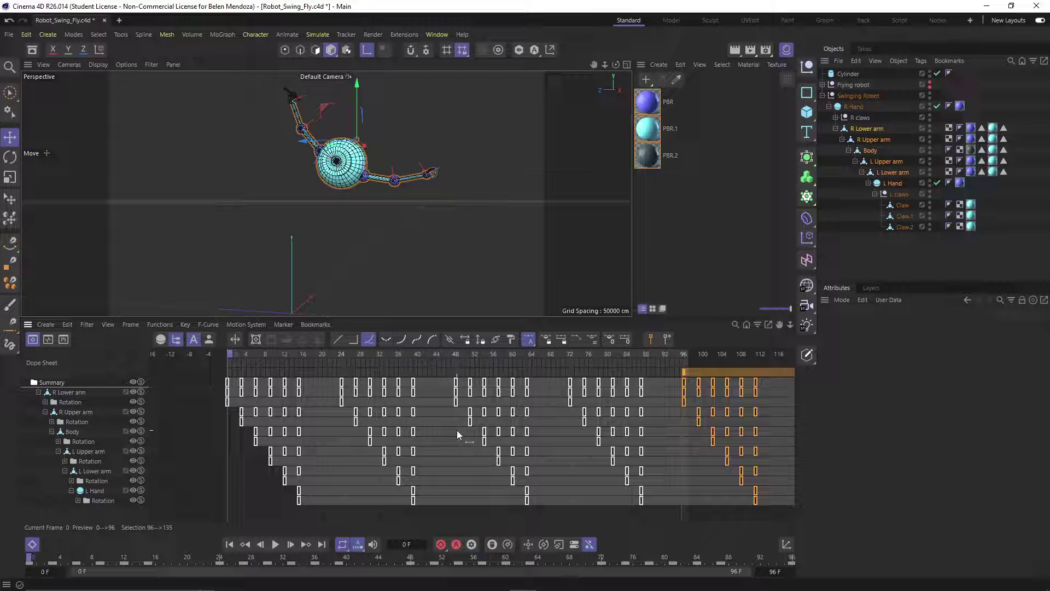
pyautogui.scroll(4, 472, 430)
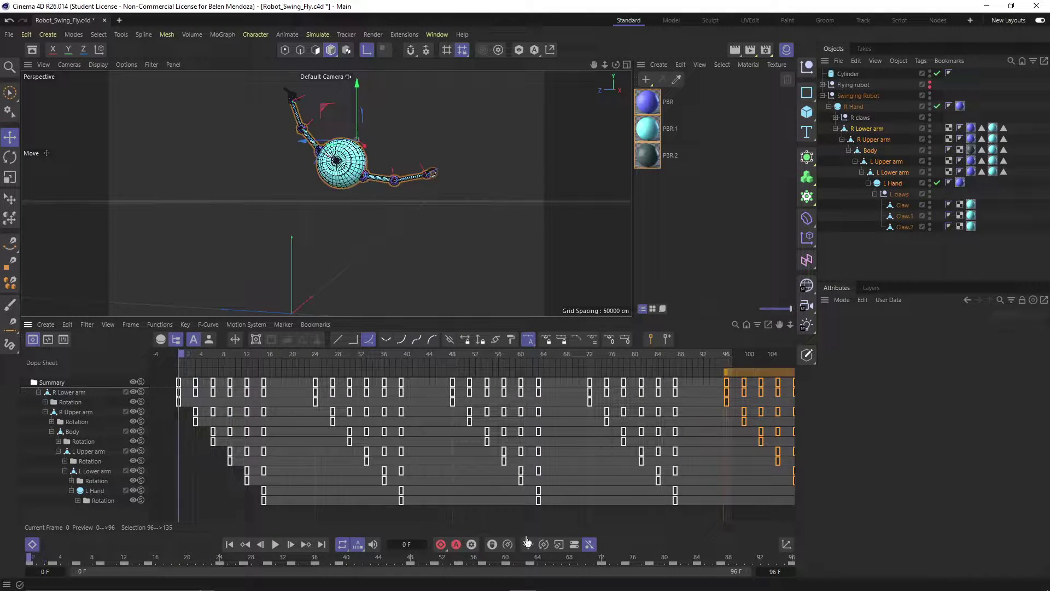
pyautogui.click(261, 544)
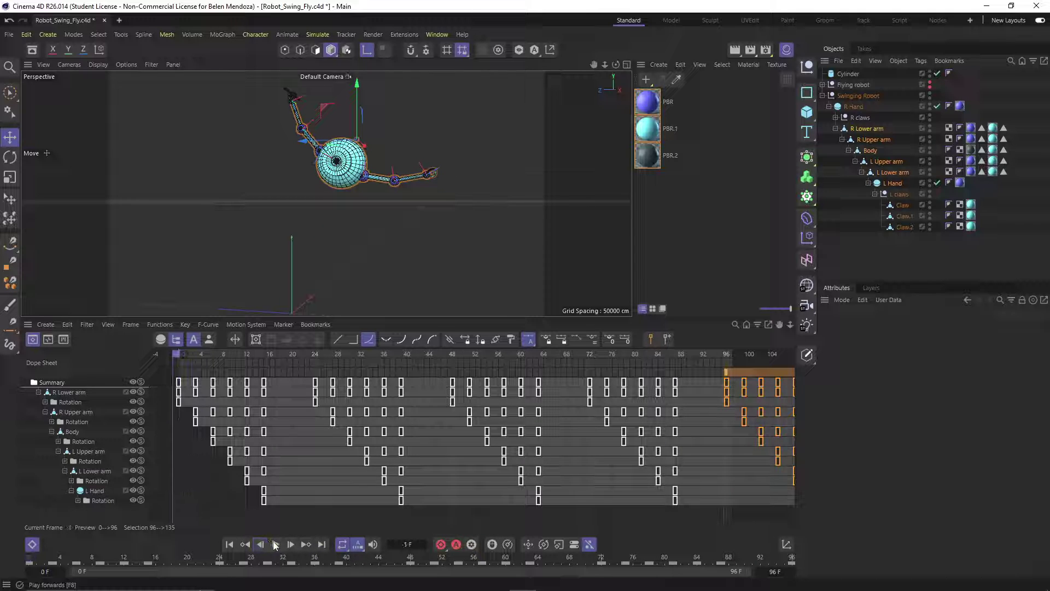
pyautogui.click(276, 544)
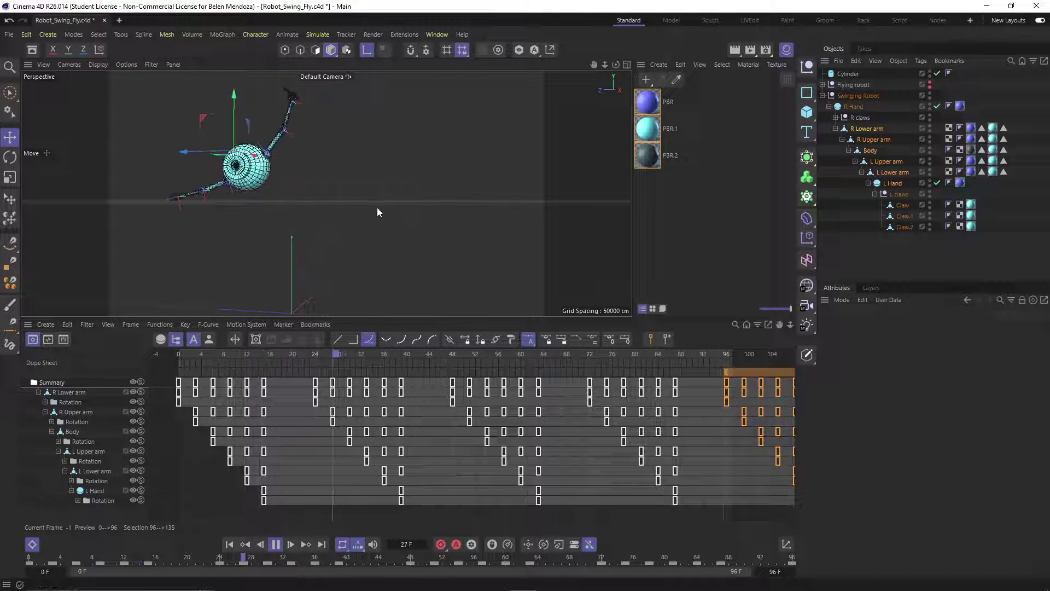
pyautogui.keyDown('alt'); pyautogui.moveTo(376, 209); pyautogui.dragTo(310, 221); pyautogui.keyUp('alt')
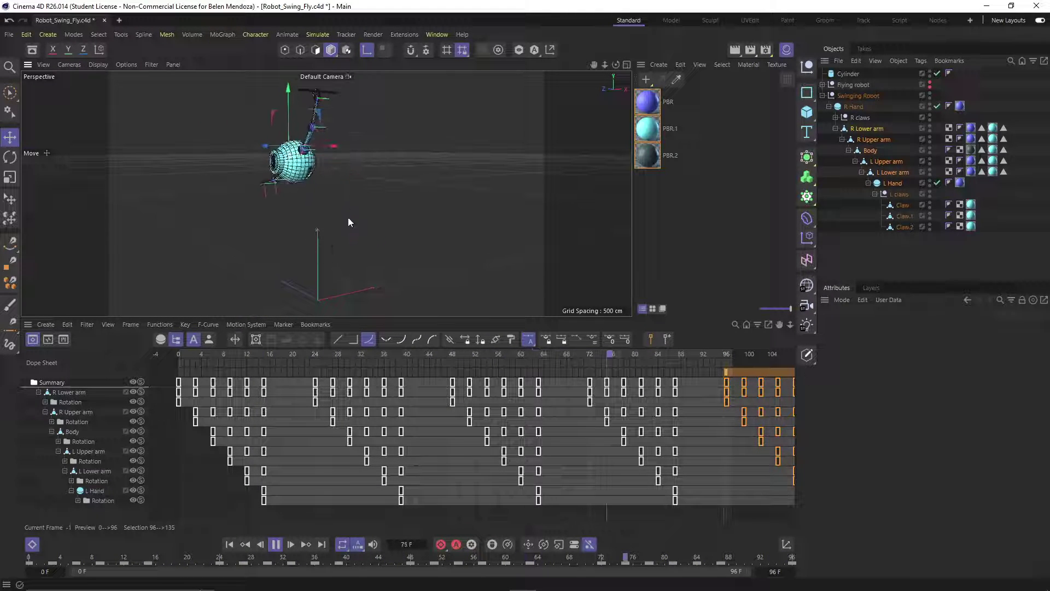
pyautogui.click(276, 544)
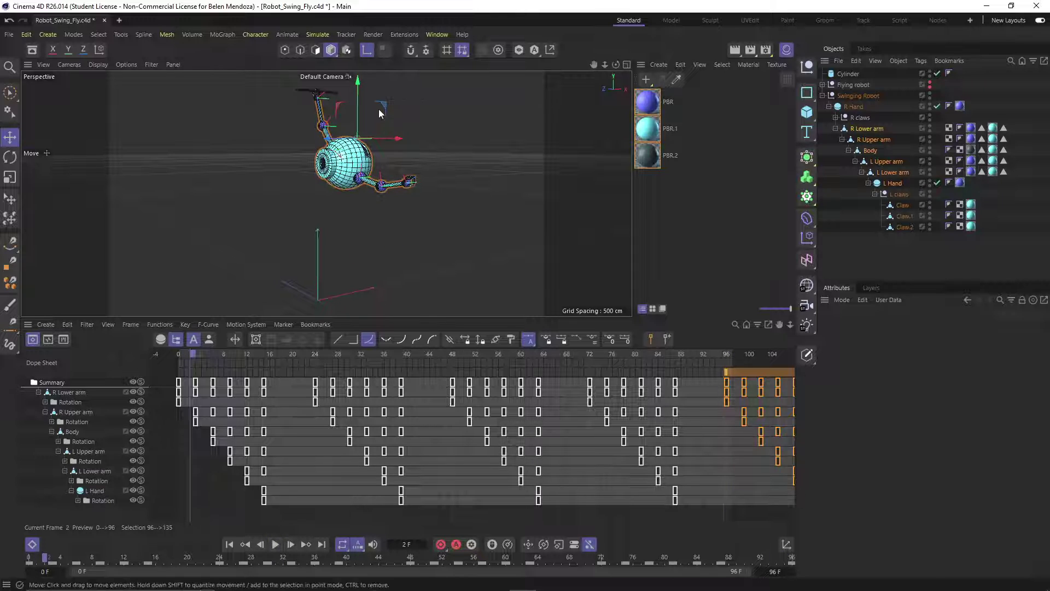
pyautogui.keyDown('alt'); pyautogui.moveTo(373, 169); pyautogui.dragTo(402, 216); pyautogui.keyUp('alt')
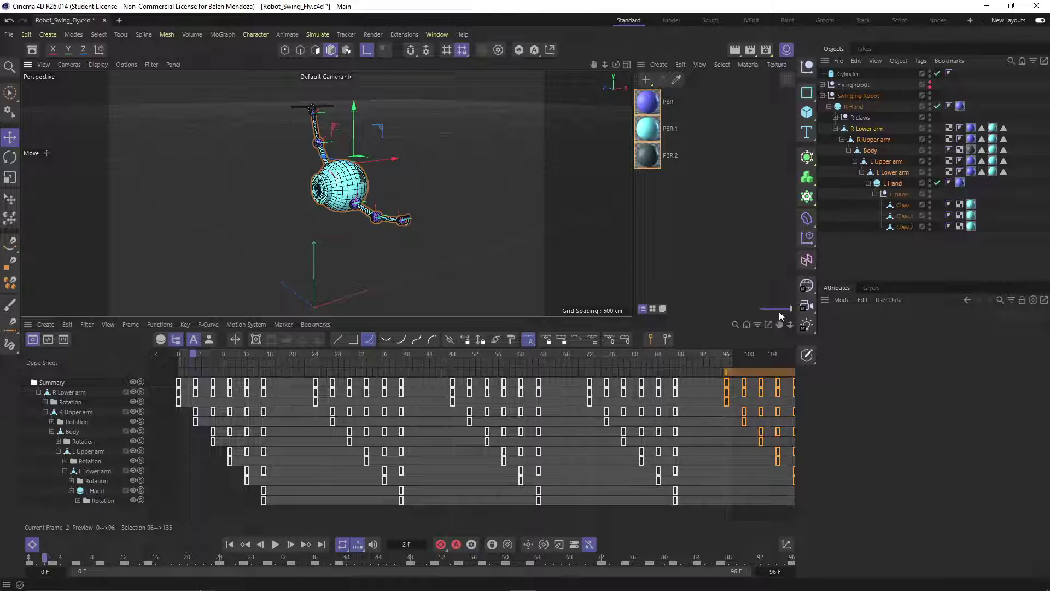
pyautogui.click(528, 339)
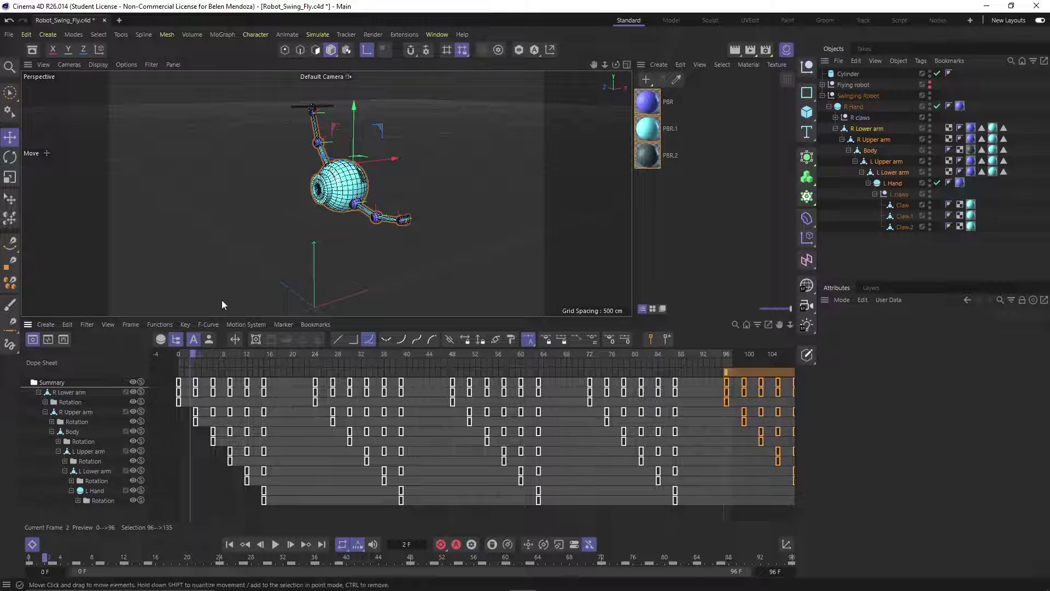
# - Close the Dope Sheet, frame the hanging robot in the Perspective view, add a camera and collapse the Swinging Robot hierarchy
pyautogui.click(32, 544)
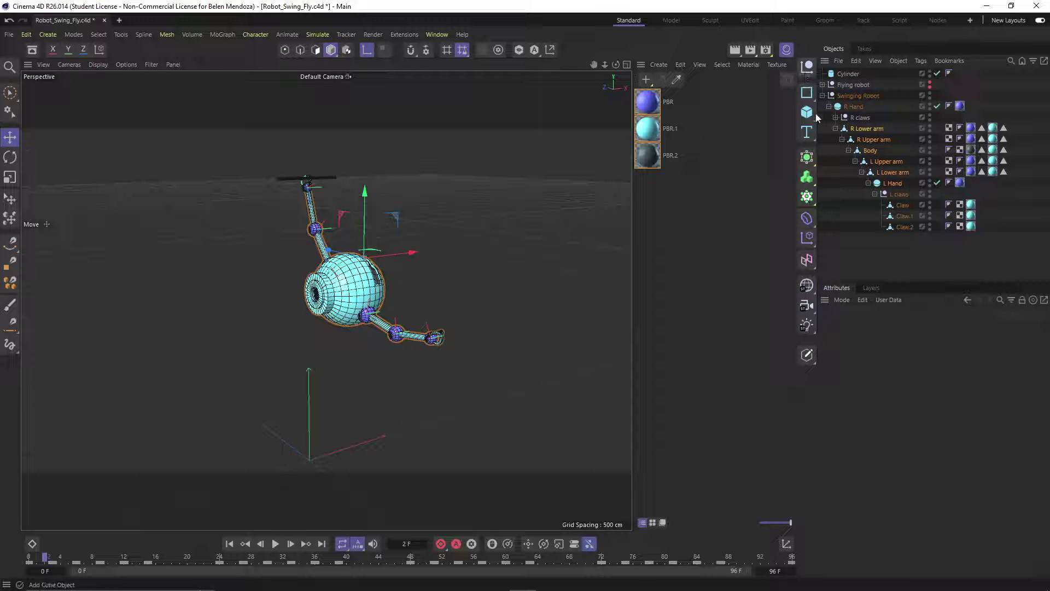
pyautogui.moveTo(335, 292)
pyautogui.keyDown('alt'); pyautogui.mouseDown()
pyautogui.moveTo(404, 242)
pyautogui.moveTo(321, 341)
pyautogui.moveTo(316, 317)
pyautogui.moveTo(353, 281)
pyautogui.mouseUp(); pyautogui.keyUp('alt')
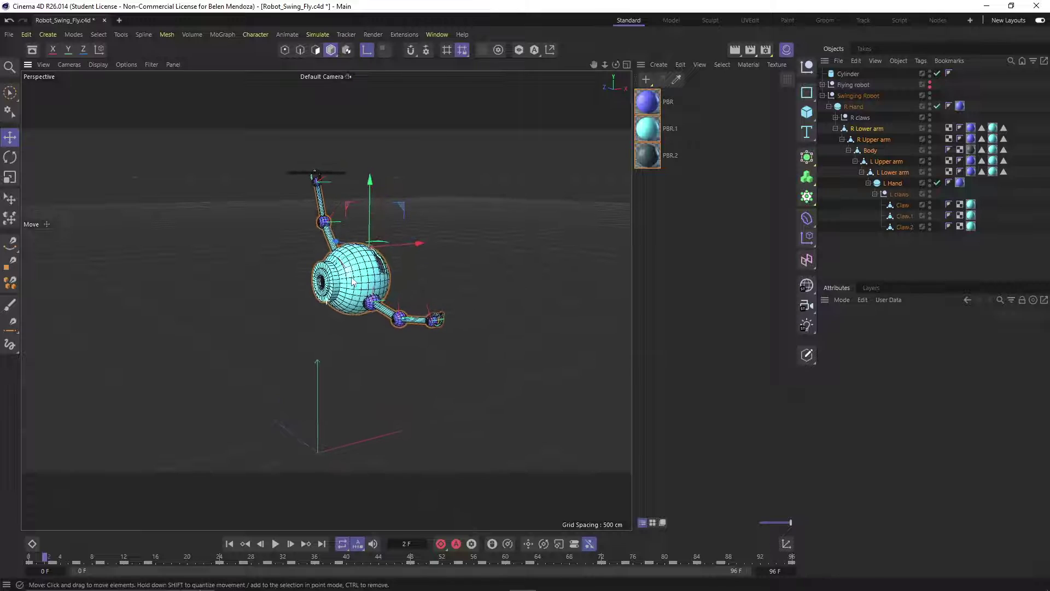
pyautogui.click(808, 306)
pyautogui.click(822, 106)
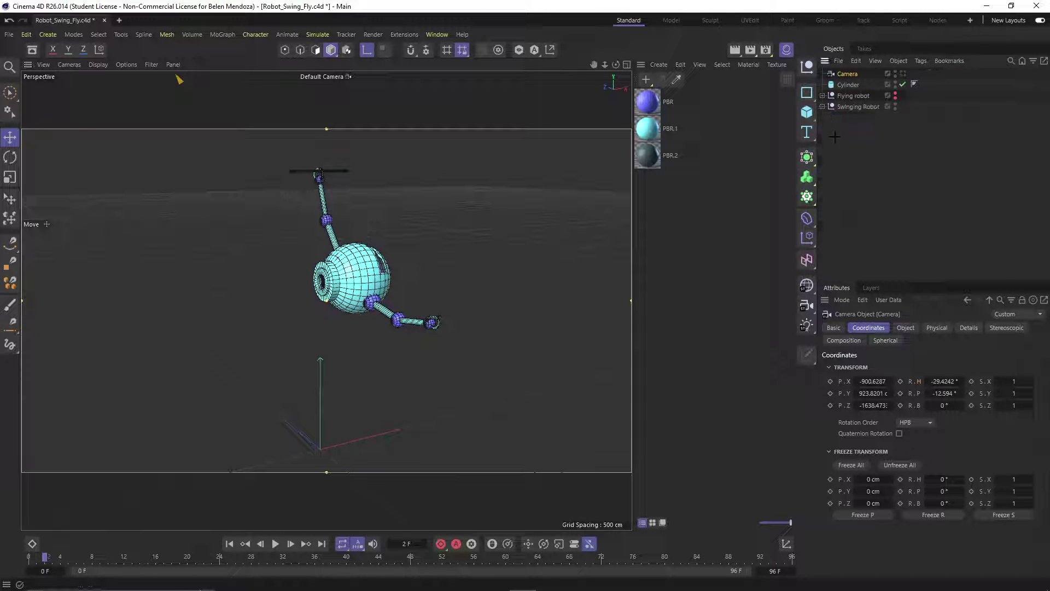
pyautogui.click(845, 152)
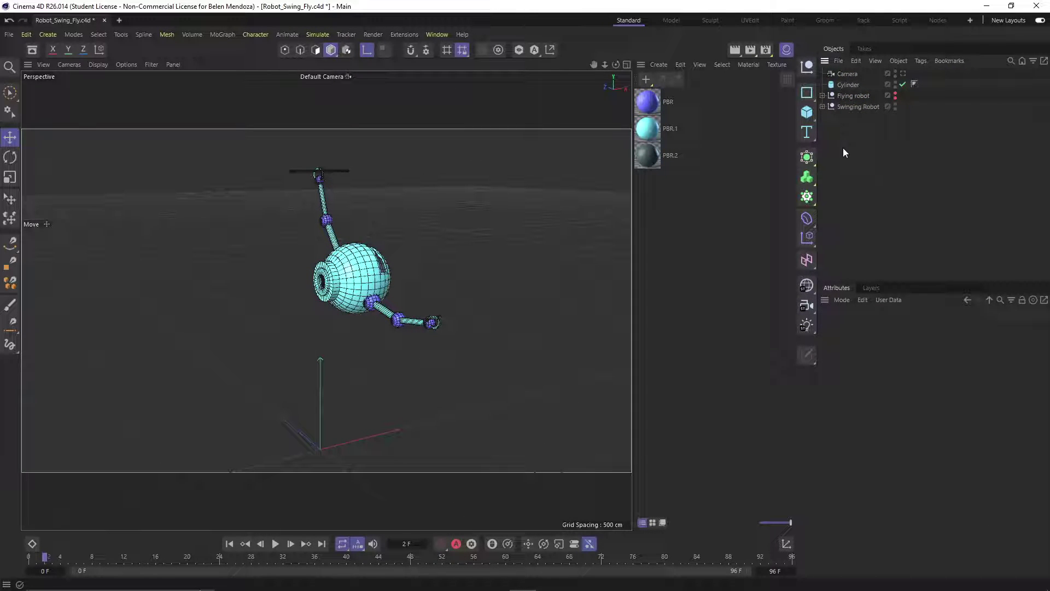
# - Find the Studio Backdrop asset with the search "studio", add it, scale it up well beyond the robot, and go to frame 44
pyautogui.click(32, 51)
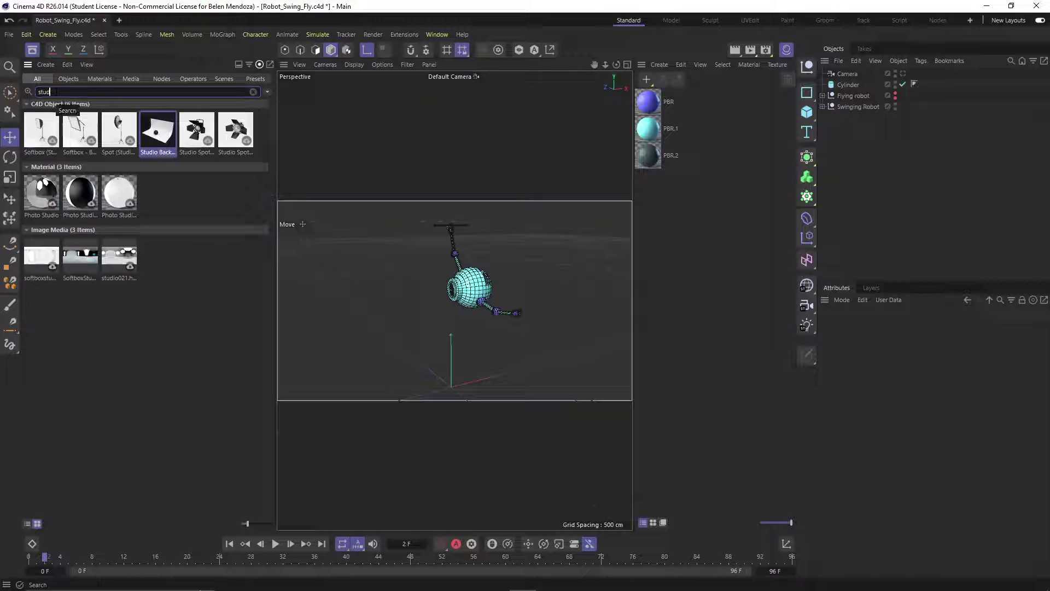
pyautogui.write('io')
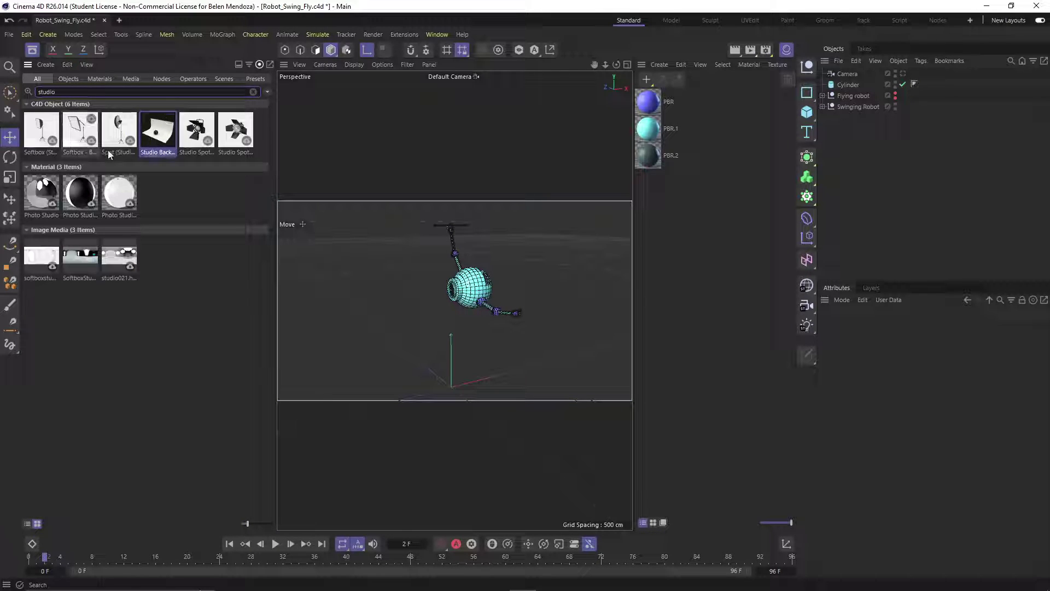
pyautogui.click(156, 145)
pyautogui.doubleClick(155, 145)
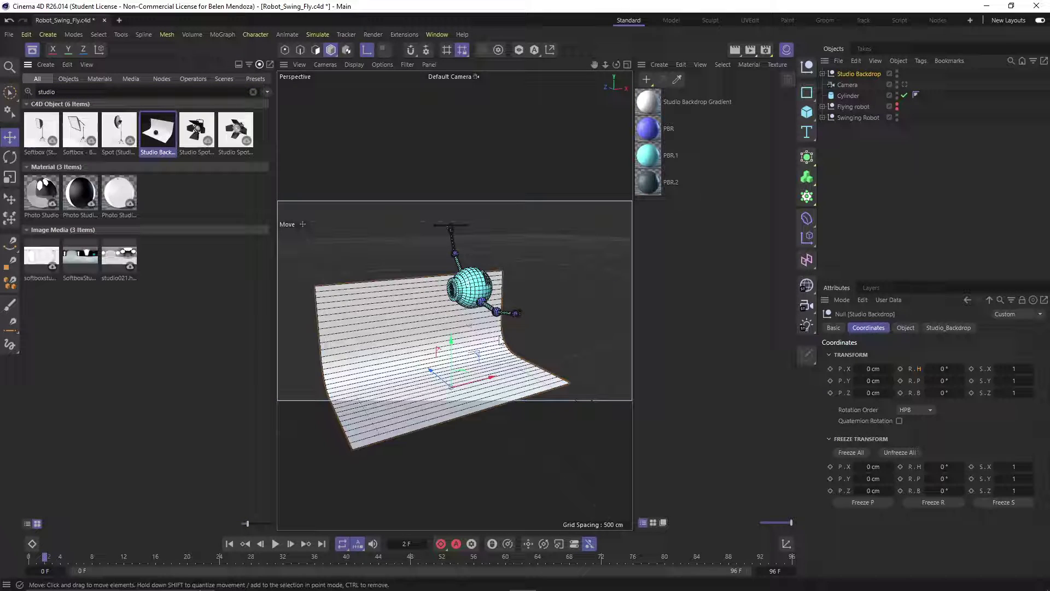
pyautogui.press('t')
pyautogui.moveTo(488, 357); pyautogui.dragTo(435, 398)
pyautogui.keyDown('alt'); pyautogui.moveTo(381, 385); pyautogui.dragTo(460, 386); pyautogui.keyUp('alt')
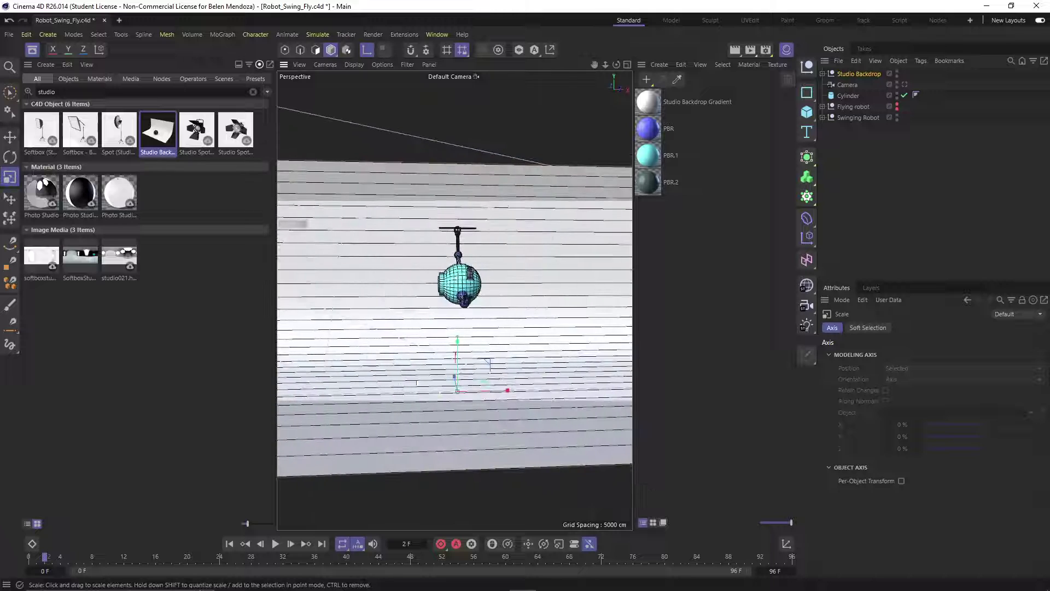
pyautogui.moveTo(377, 559)
pyautogui.mouseDown()
pyautogui.moveTo(328, 558)
pyautogui.moveTo(376, 552)
pyautogui.mouseUp()
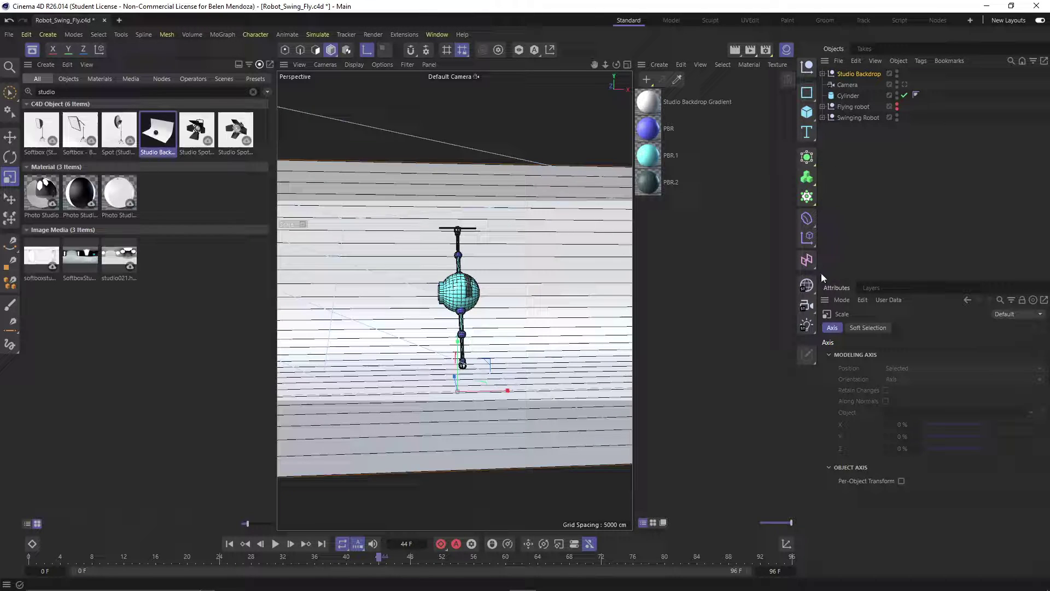
pyautogui.click(807, 324)
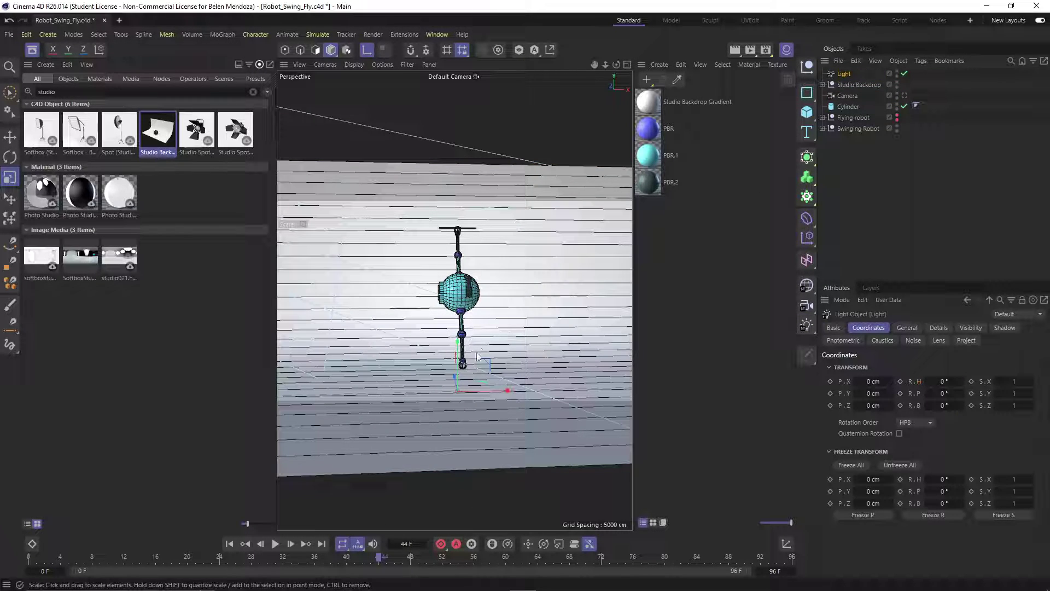
pyautogui.keyDown('alt'); pyautogui.moveTo(441, 384); pyautogui.dragTo(446, 386); pyautogui.keyUp('alt')
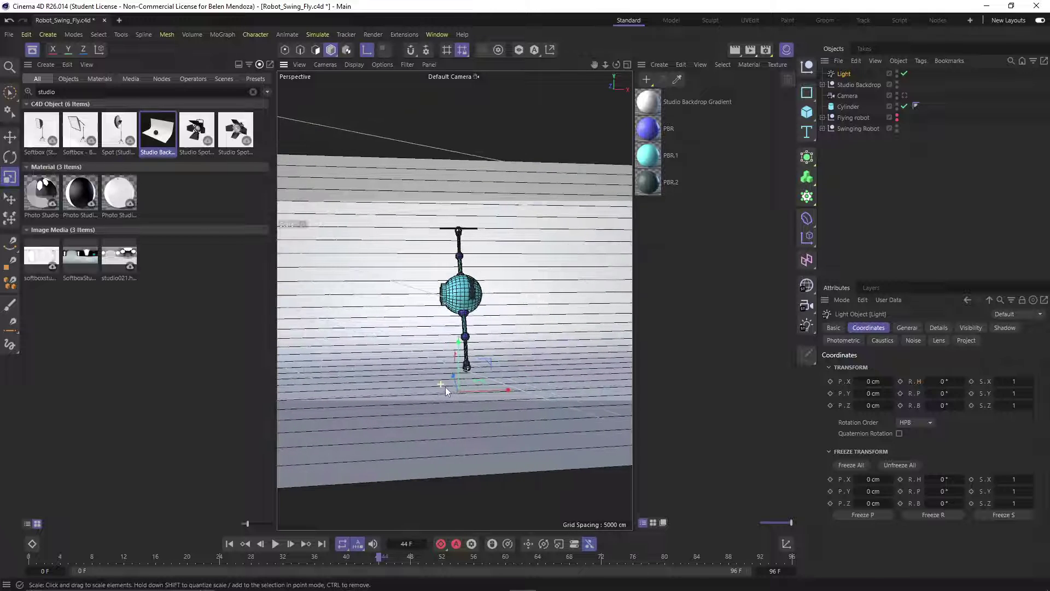
pyautogui.hotkey('ctrl', 'z')
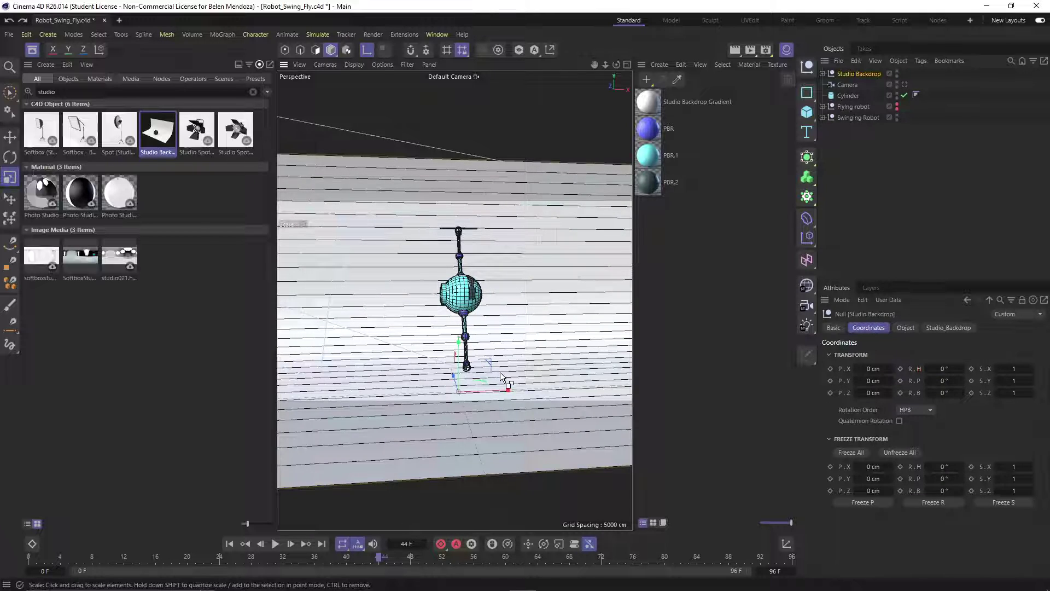
pyautogui.hotkey('ctrl', 'shift', 'z')
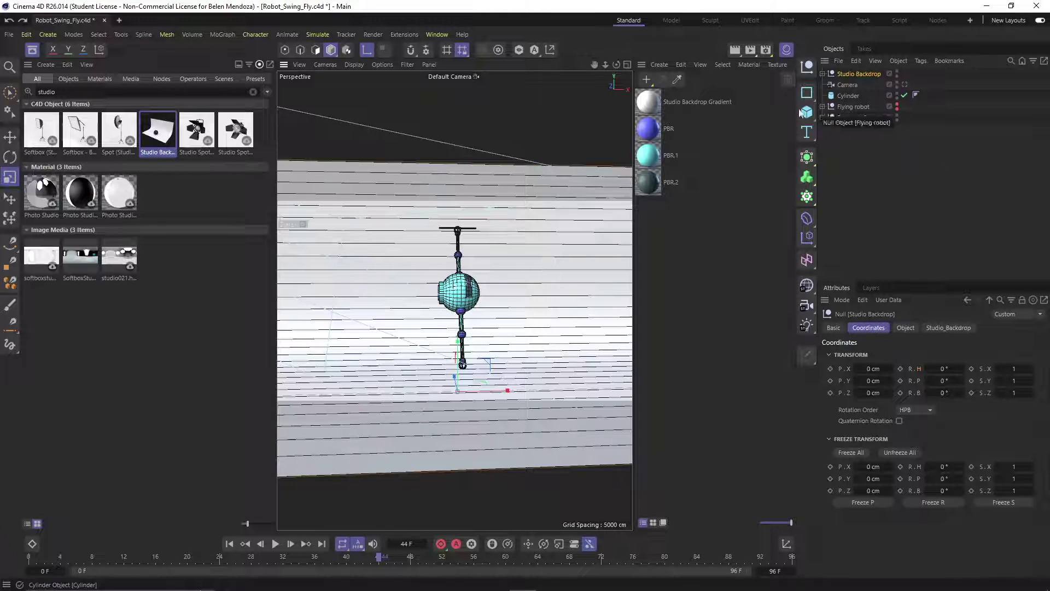
# - Add a light and move it up to body height, in front of the Swinging Robot and slightly to its eye side
pyautogui.click(805, 325)
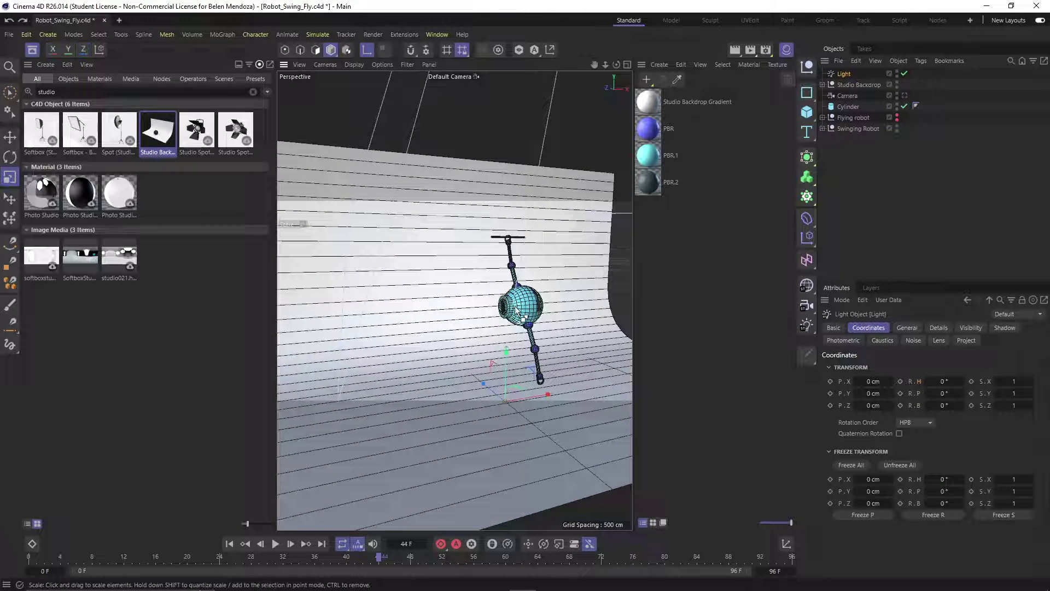
pyautogui.press('e')
pyautogui.moveTo(507, 352); pyautogui.dragTo(510, 226)
pyautogui.moveTo(485, 267); pyautogui.dragTo(567, 292)
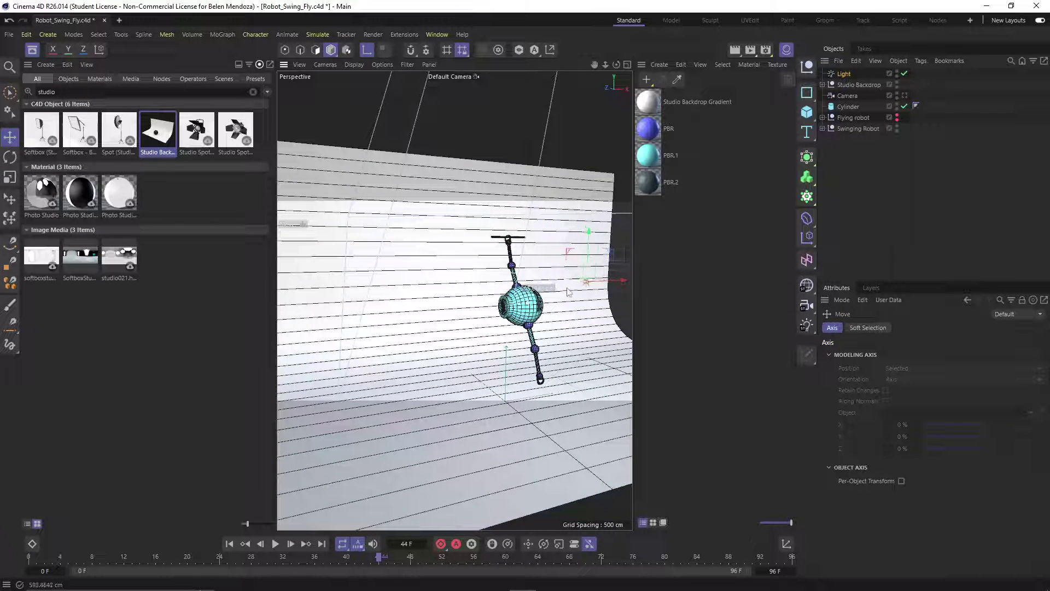
pyautogui.keyDown('alt'); pyautogui.moveTo(533, 327); pyautogui.dragTo(484, 327); pyautogui.keyUp('alt')
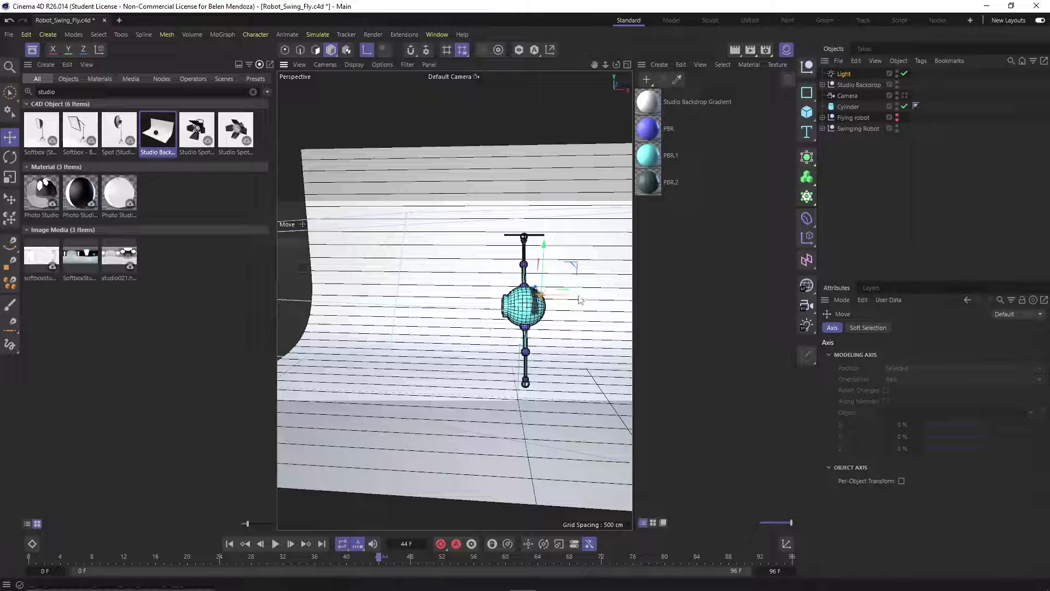
pyautogui.moveTo(578, 296); pyautogui.dragTo(534, 296)
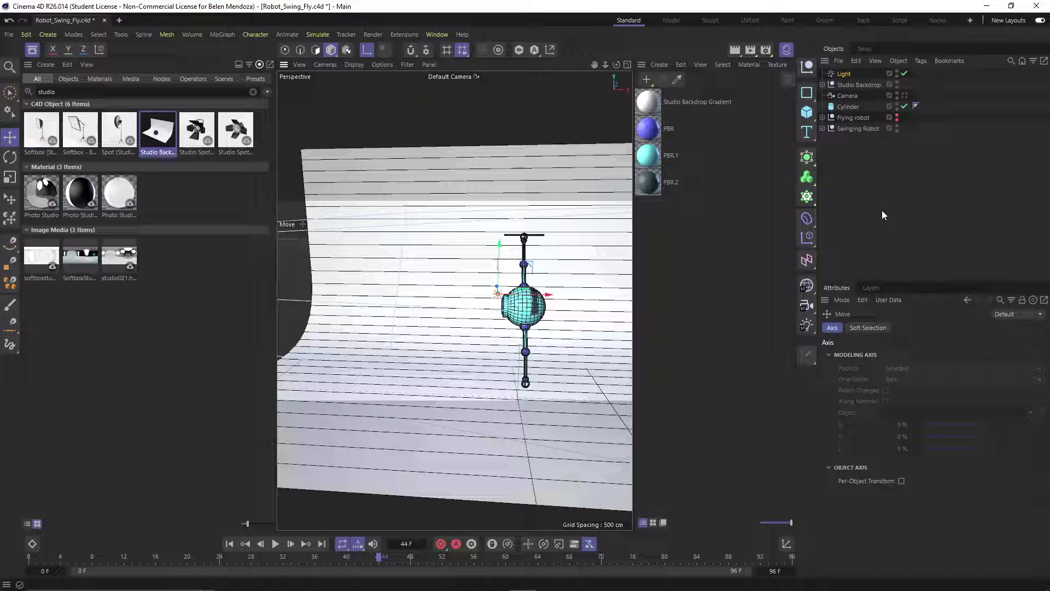
# - Enable Shadows and SSAO in the Perspective viewport's effects settings
pyautogui.hotkey('shift', 'v')
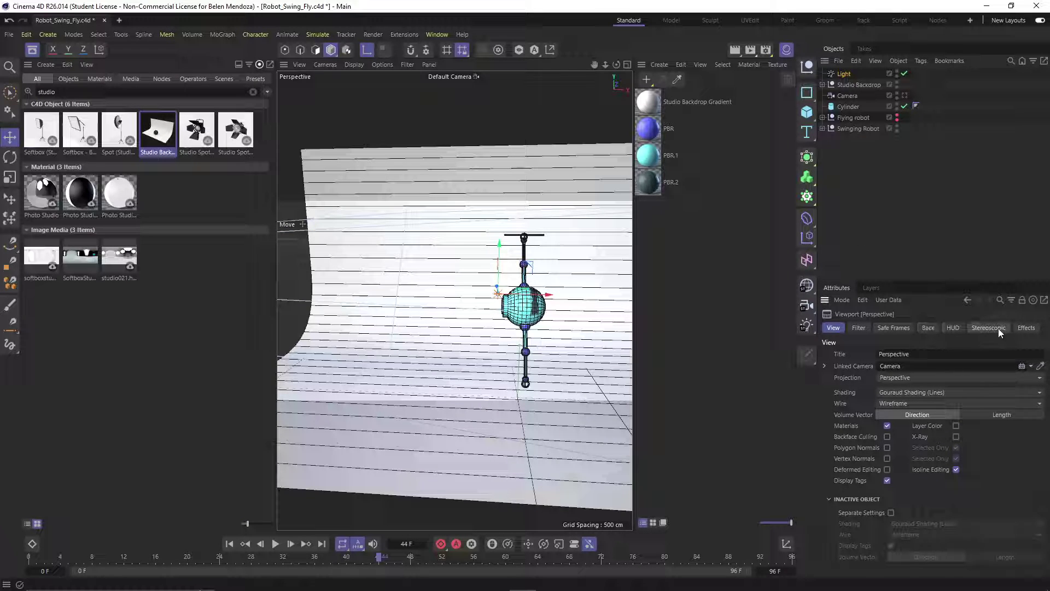
pyautogui.click(863, 329)
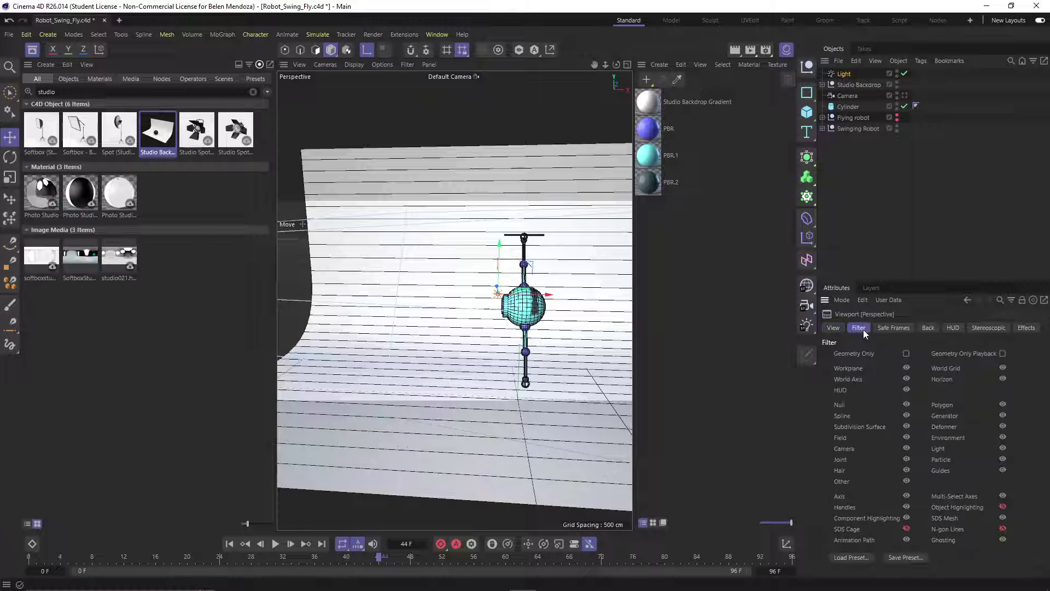
pyautogui.click(881, 327)
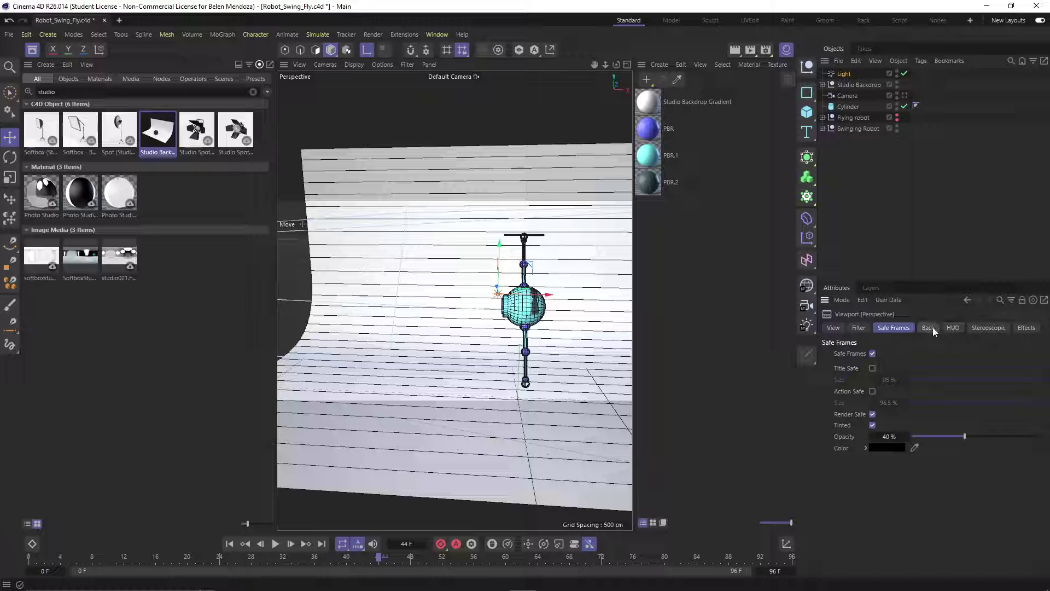
pyautogui.click(952, 328)
pyautogui.click(1027, 328)
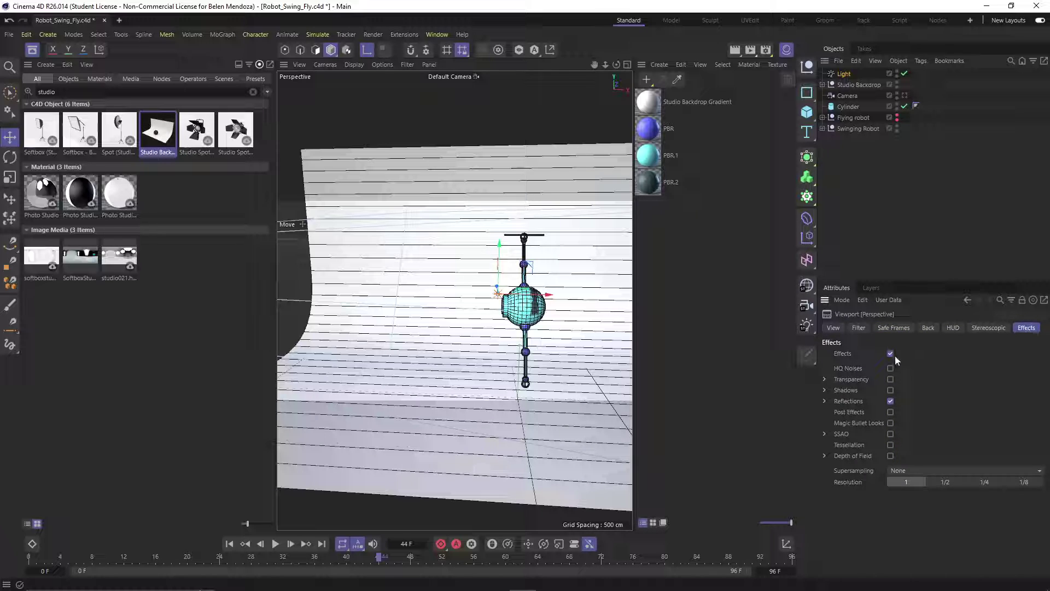
pyautogui.click(890, 390)
pyautogui.click(890, 434)
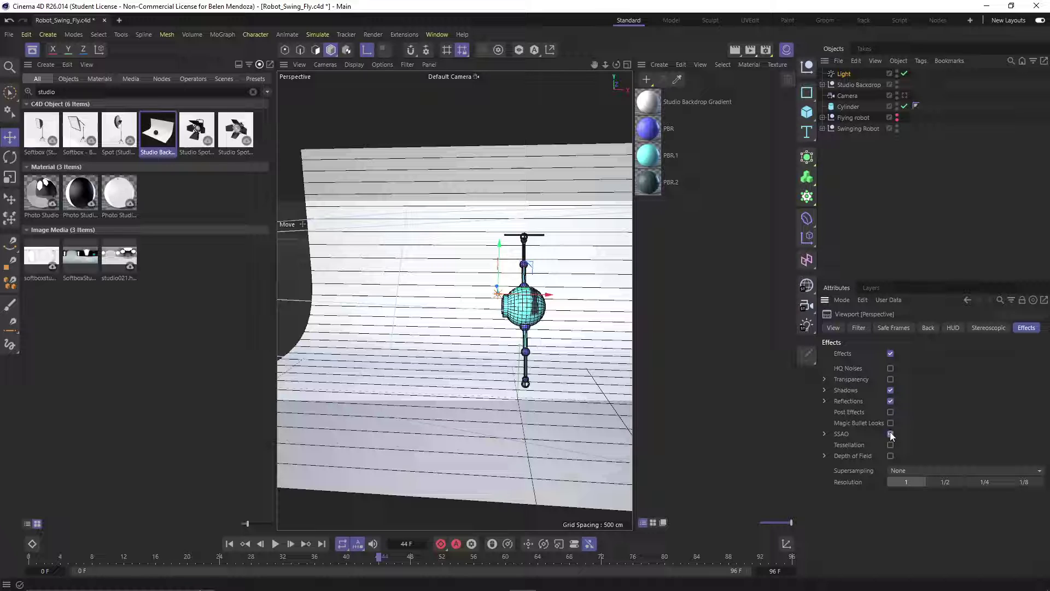
pyautogui.click(943, 250)
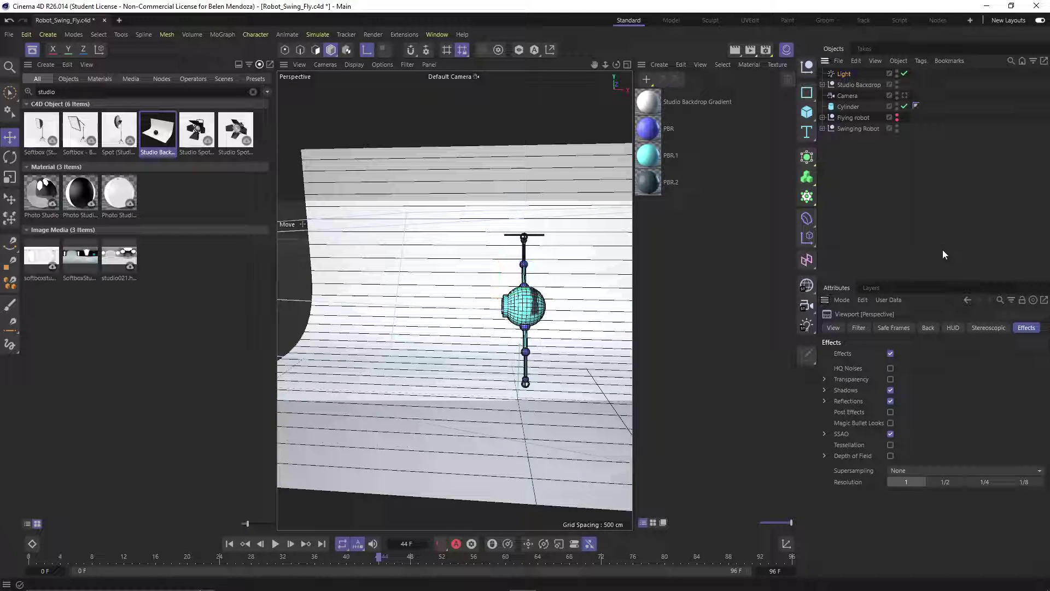
# - Set the light's shadow to Shadow Maps (Soft) and raise the light to about the height of the bar
pyautogui.click(842, 74)
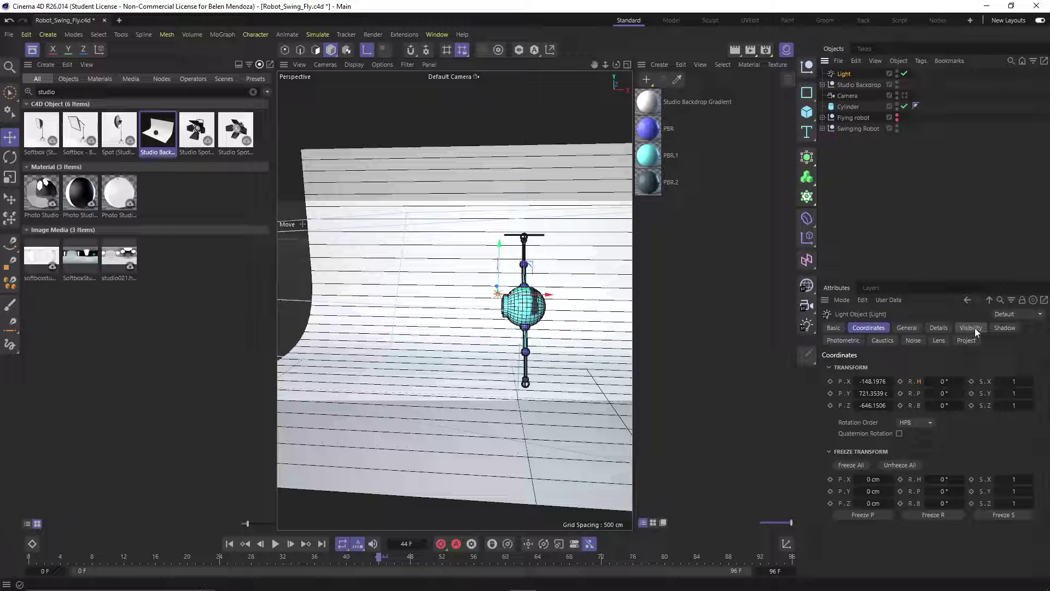
pyautogui.click(1000, 327)
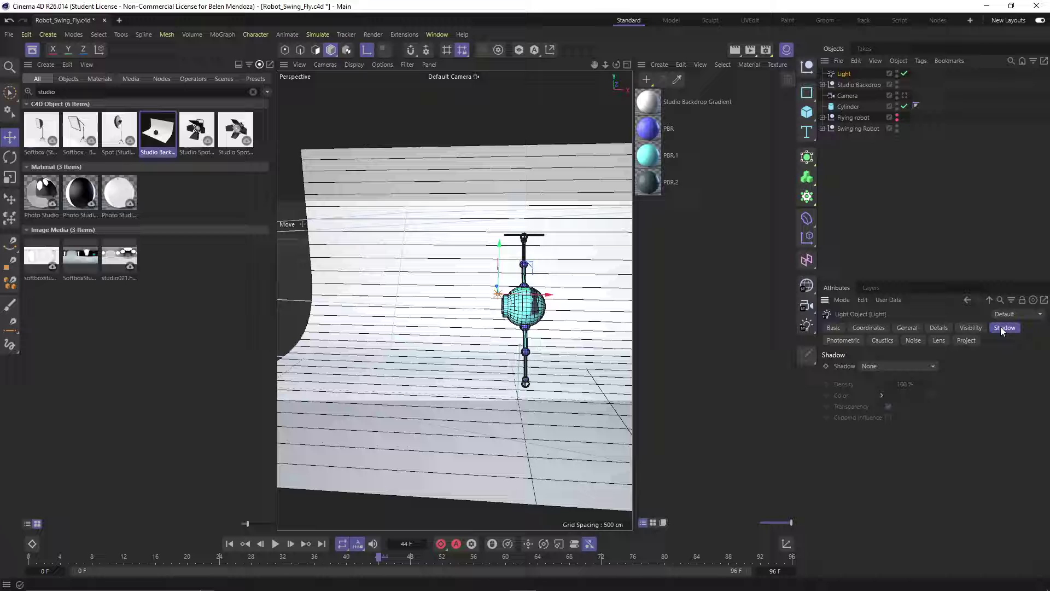
pyautogui.click(904, 366)
pyautogui.click(891, 390)
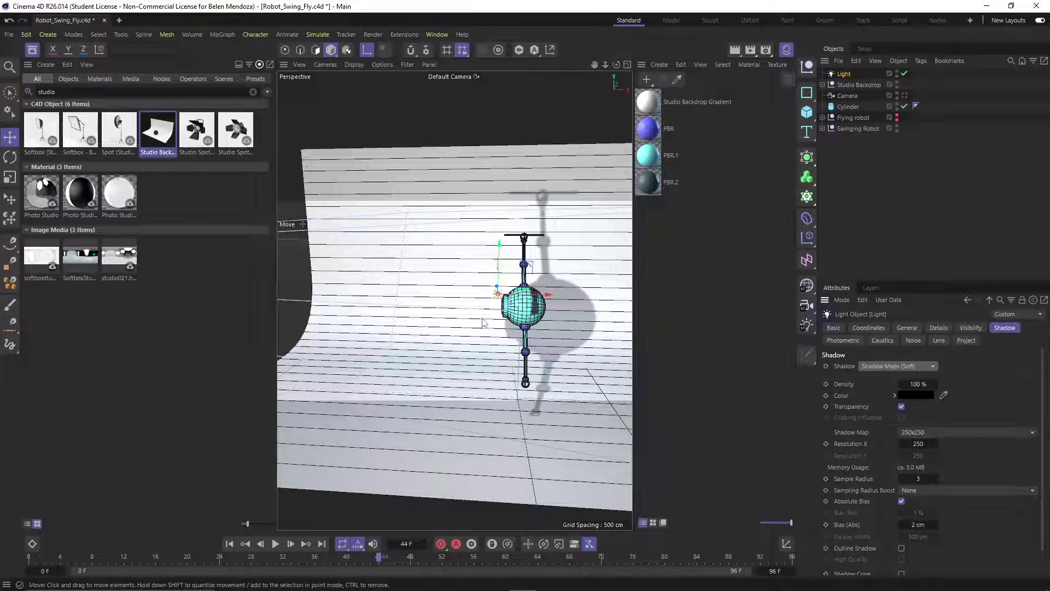
pyautogui.moveTo(474, 317)
pyautogui.keyDown('alt'); pyautogui.mouseDown()
pyautogui.moveTo(498, 320)
pyautogui.moveTo(475, 327)
pyautogui.moveTo(472, 219)
pyautogui.mouseUp(); pyautogui.keyUp('alt')
pyautogui.moveTo(444, 298)
pyautogui.keyDown('alt'); pyautogui.mouseDown()
pyautogui.moveTo(463, 315)
pyautogui.moveTo(478, 296)
pyautogui.moveTo(489, 316)
pyautogui.moveTo(432, 301)
pyautogui.moveTo(462, 304)
pyautogui.mouseUp(); pyautogui.keyUp('alt')
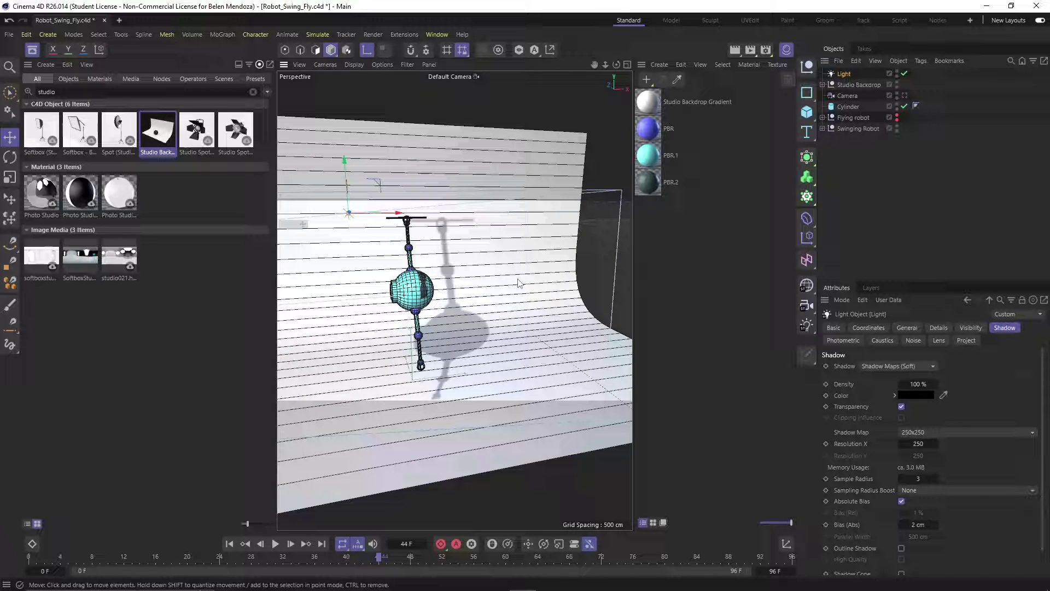
# - Close the Asset Browser and display the Perspective view with Gouraud Shading without lines
pyautogui.click(32, 50)
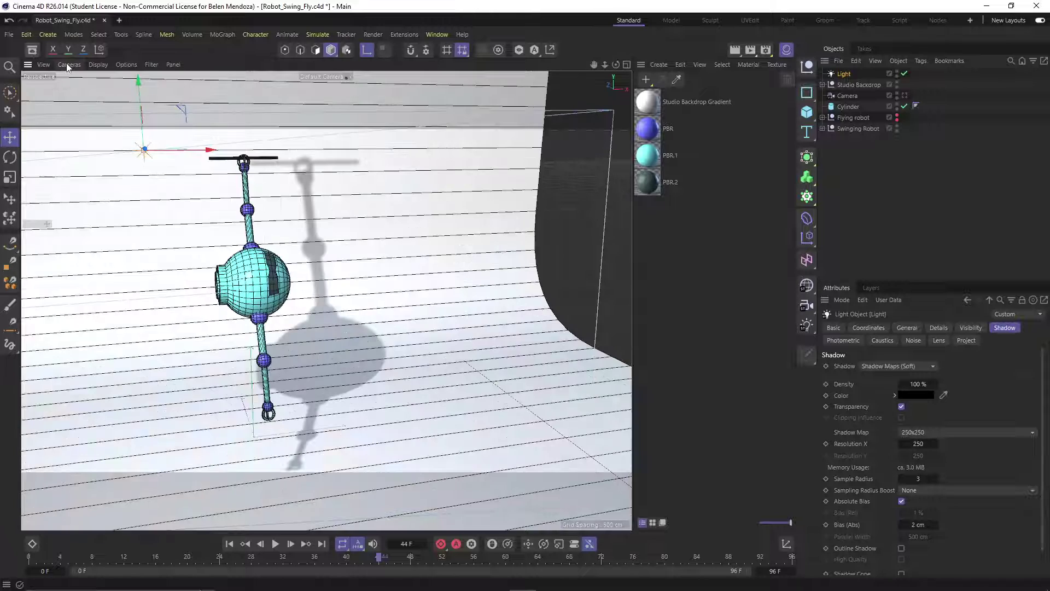
pyautogui.click(99, 65)
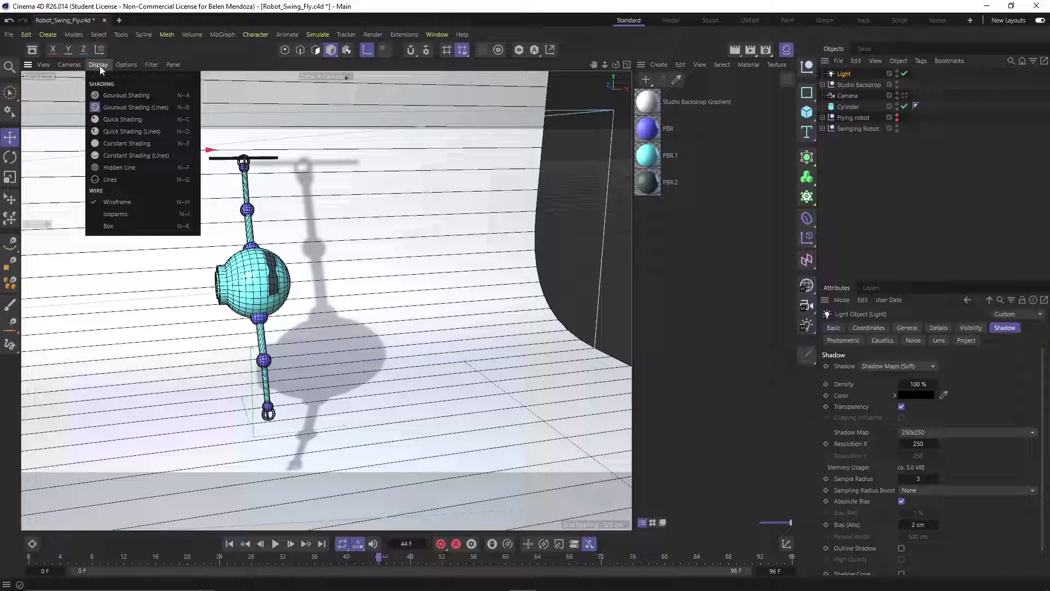
pyautogui.click(118, 96)
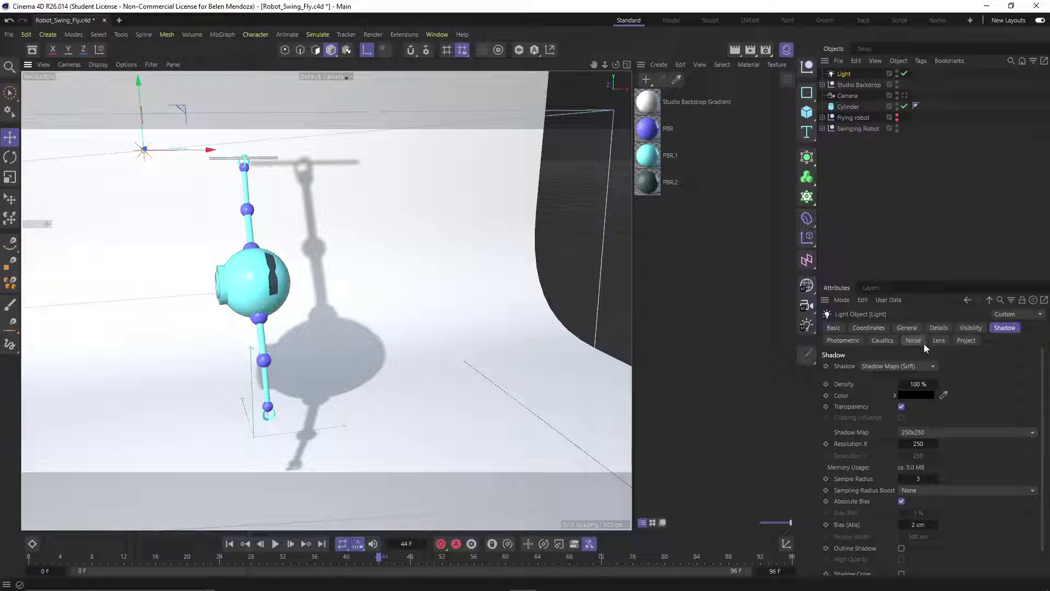
# - Lower the light's intensity to 45%
pyautogui.click(966, 329)
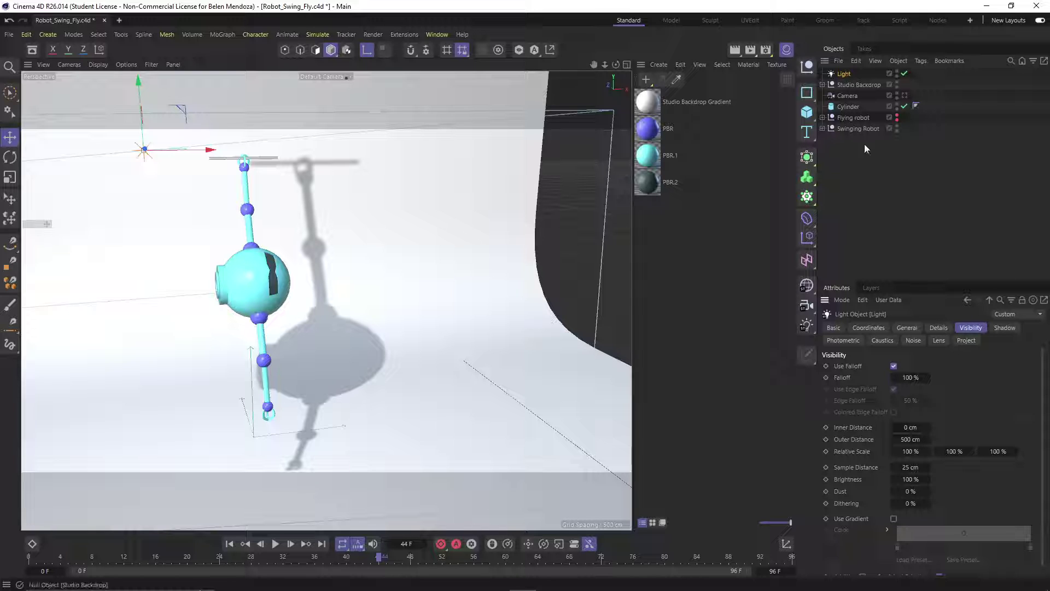
pyautogui.click(906, 327)
pyautogui.moveTo(929, 465); pyautogui.dragTo(883, 467)
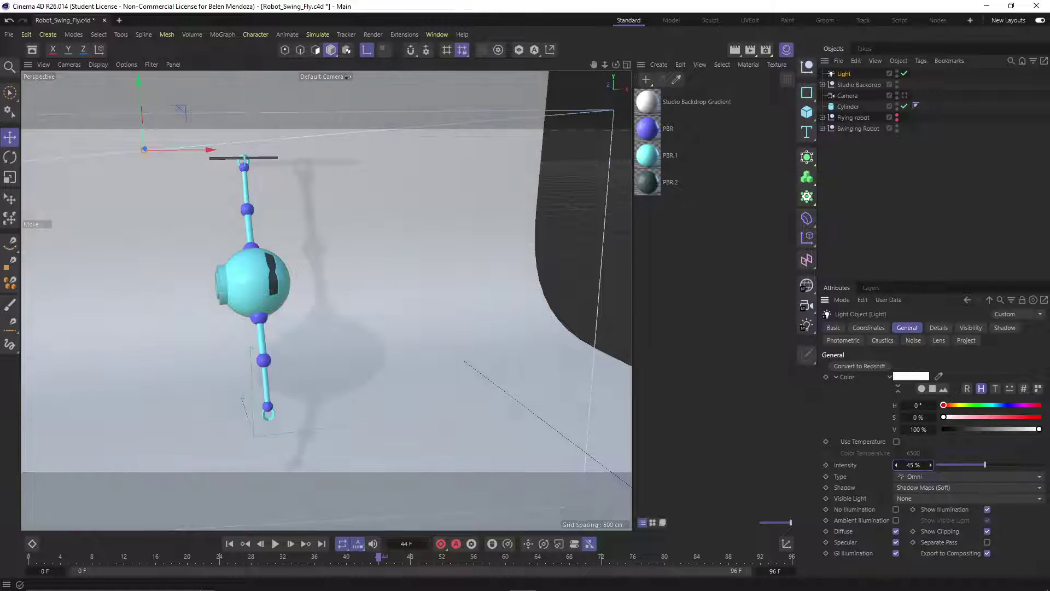
pyautogui.moveTo(202, 147); pyautogui.dragTo(470, 152)
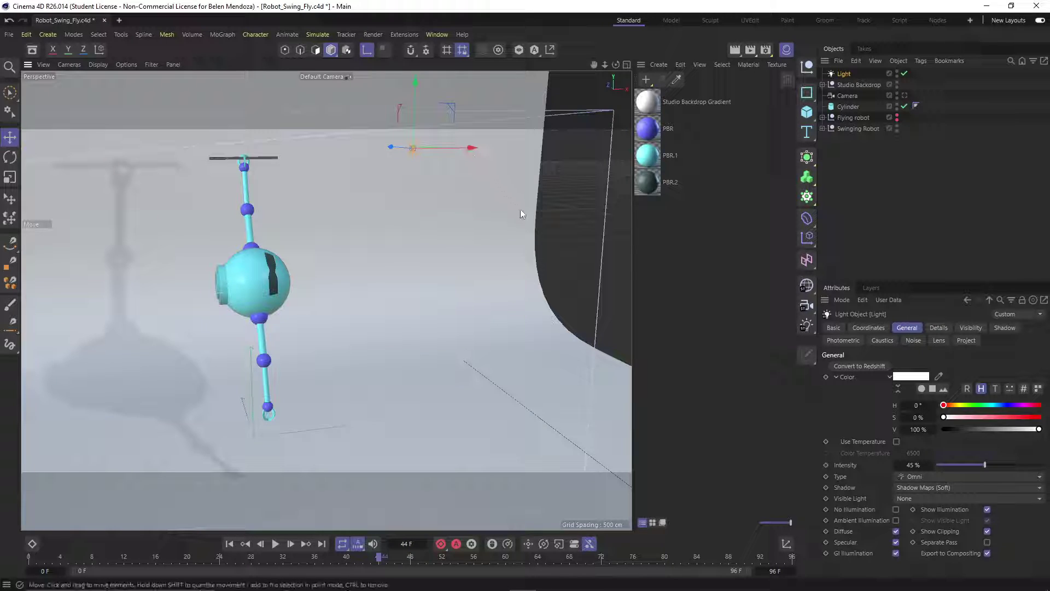
pyautogui.hotkey('ctrl', 'z')
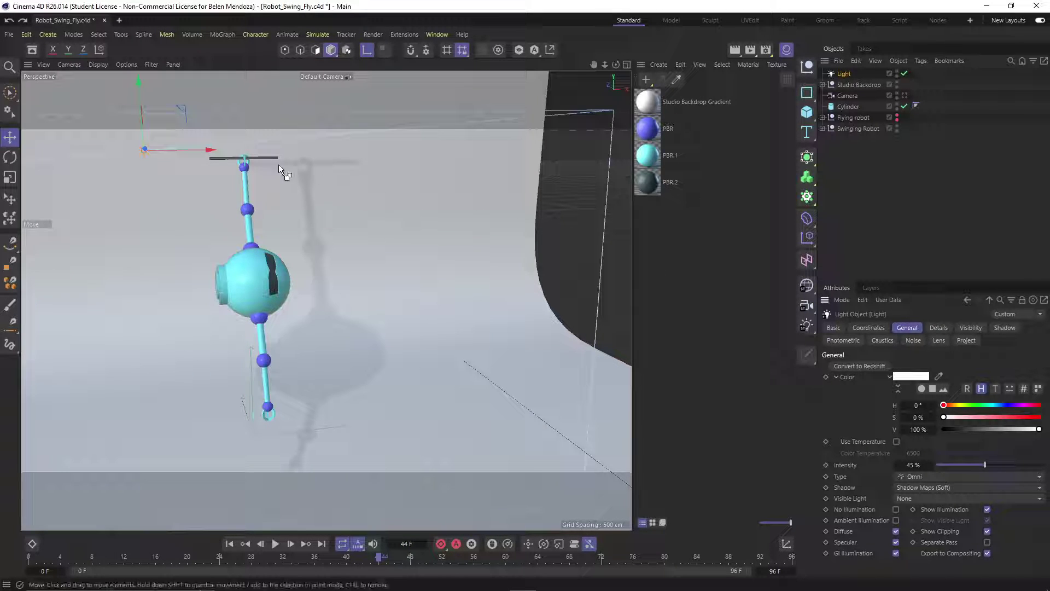
pyautogui.moveTo(195, 147); pyautogui.dragTo(359, 147)
pyautogui.hotkey('ctrl', 'z')
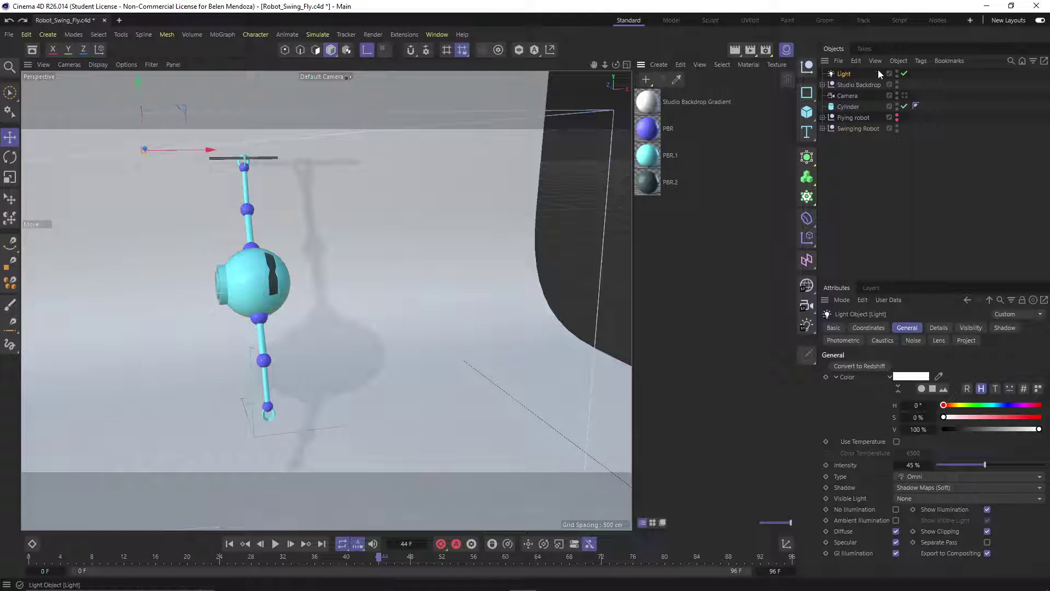
# - Duplicate the light and move the copy along its X axis to the other side of the robot
pyautogui.keyDown('ctrl'); pyautogui.moveTo(845, 76); pyautogui.dragTo(849, 71); pyautogui.keyUp('ctrl')
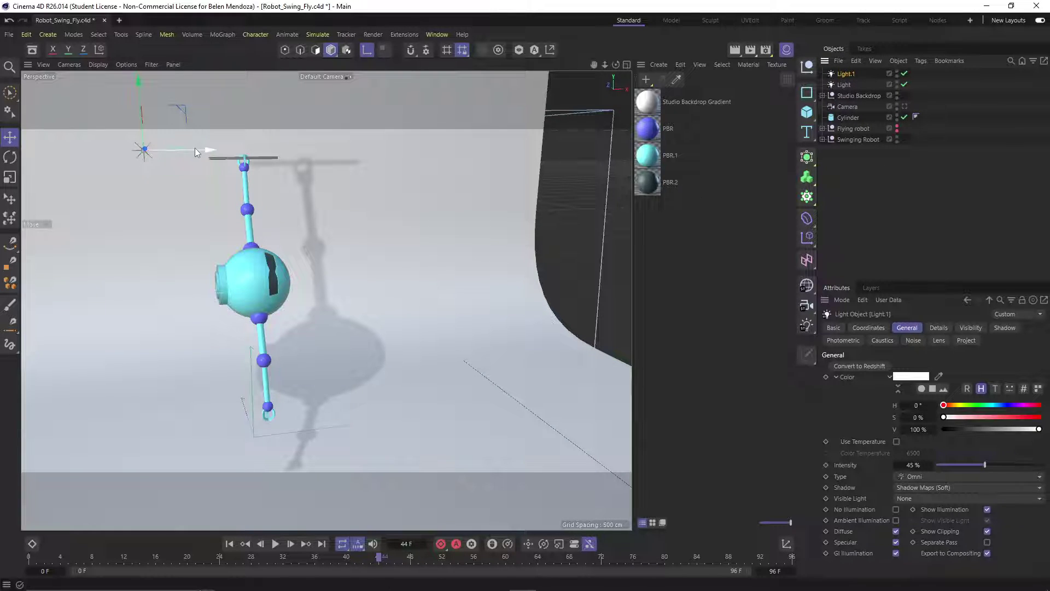
pyautogui.moveTo(195, 148); pyautogui.dragTo(453, 148)
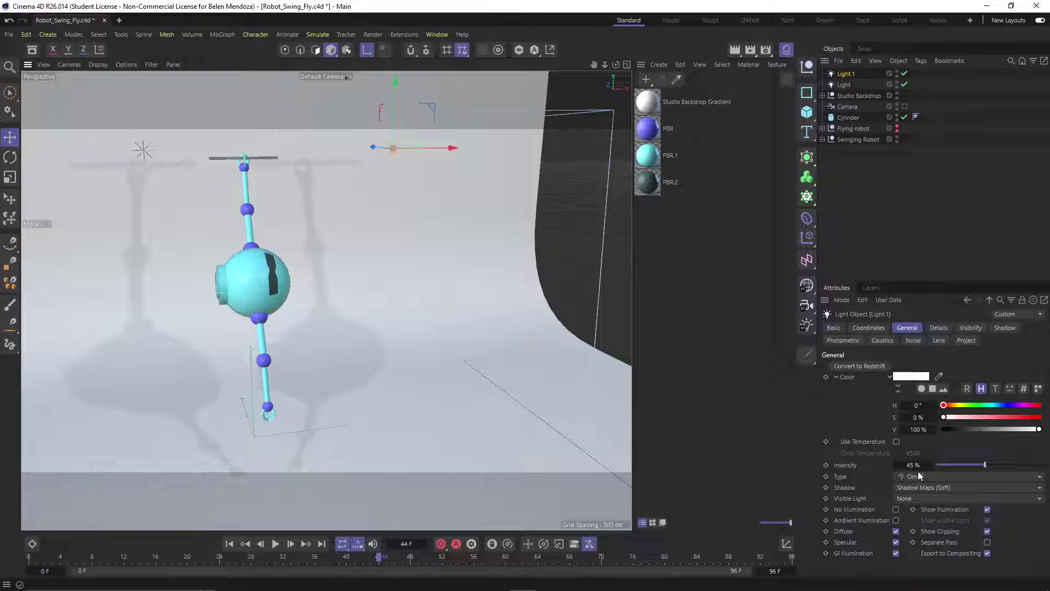
# - Lower the duplicated light's intensity to 22% and set its shadow to None
pyautogui.moveTo(912, 464); pyautogui.dragTo(896, 465)
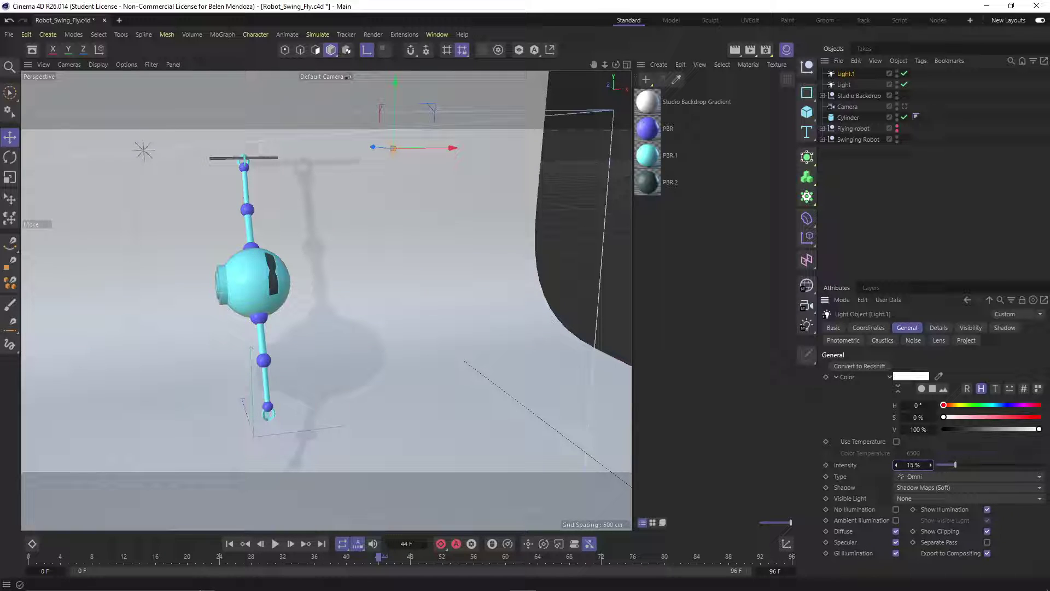
pyautogui.keyDown('alt'); pyautogui.moveTo(393, 316); pyautogui.dragTo(339, 296); pyautogui.keyUp('alt')
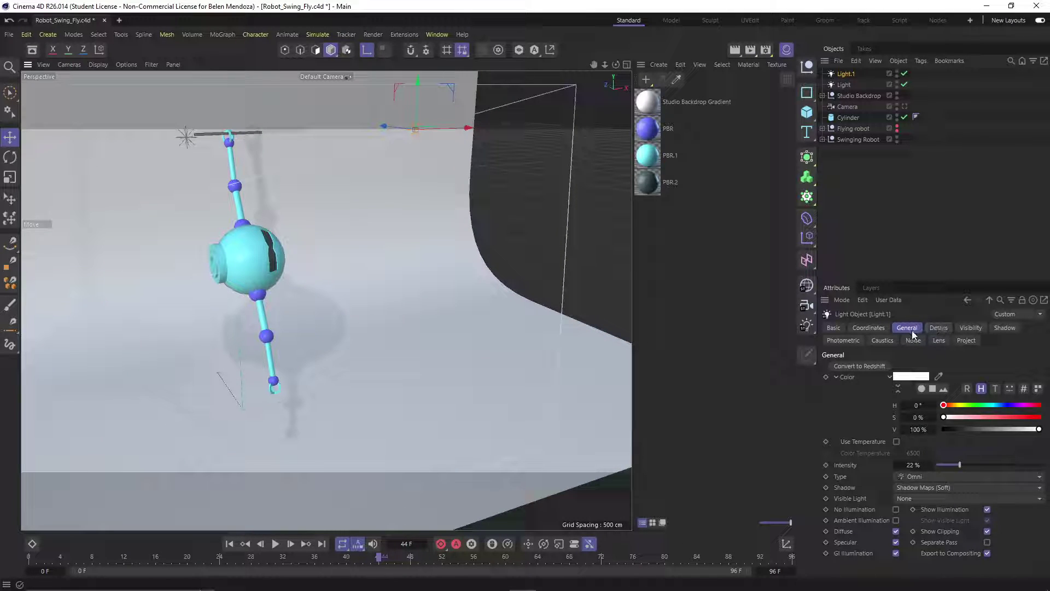
pyautogui.click(1004, 328)
pyautogui.click(894, 369)
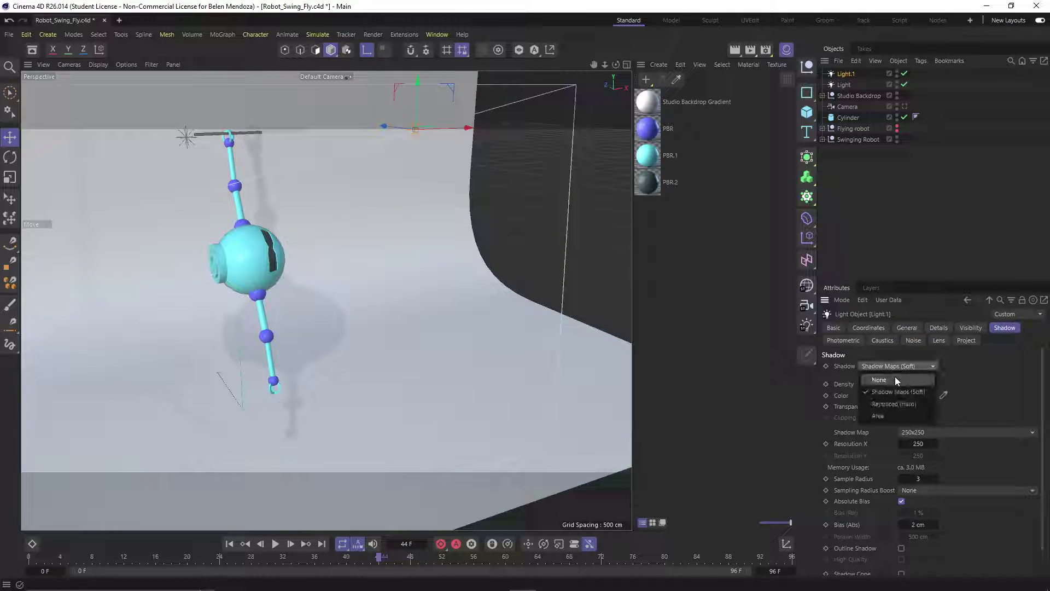
pyautogui.click(875, 376)
pyautogui.keyDown('alt'); pyautogui.moveTo(274, 313); pyautogui.dragTo(316, 323); pyautogui.keyUp('alt')
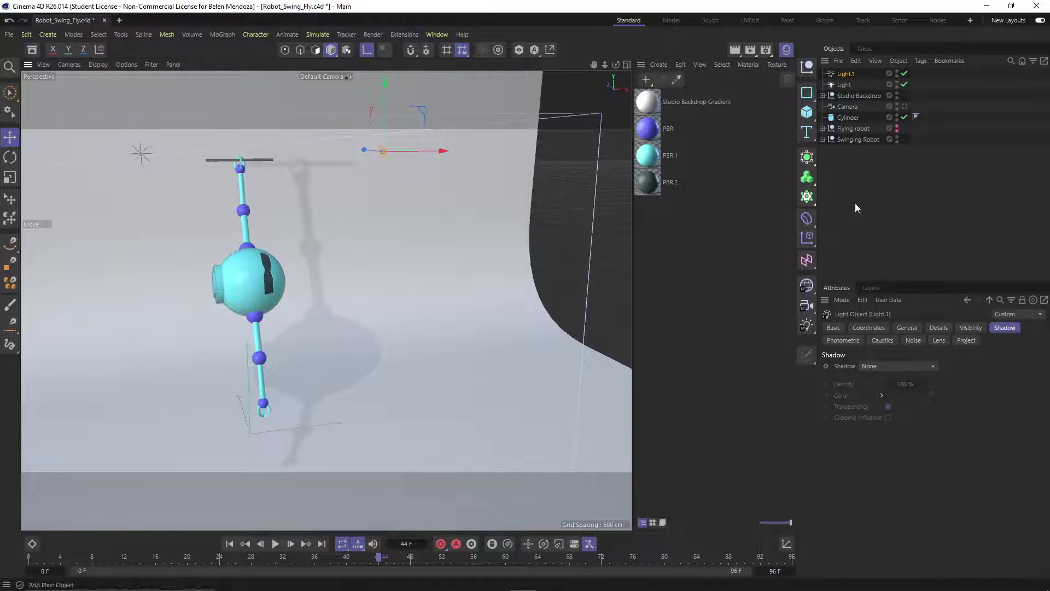
# - Rename the duplicated light as fill light and the original light as Key light
pyautogui.doubleClick(847, 74)
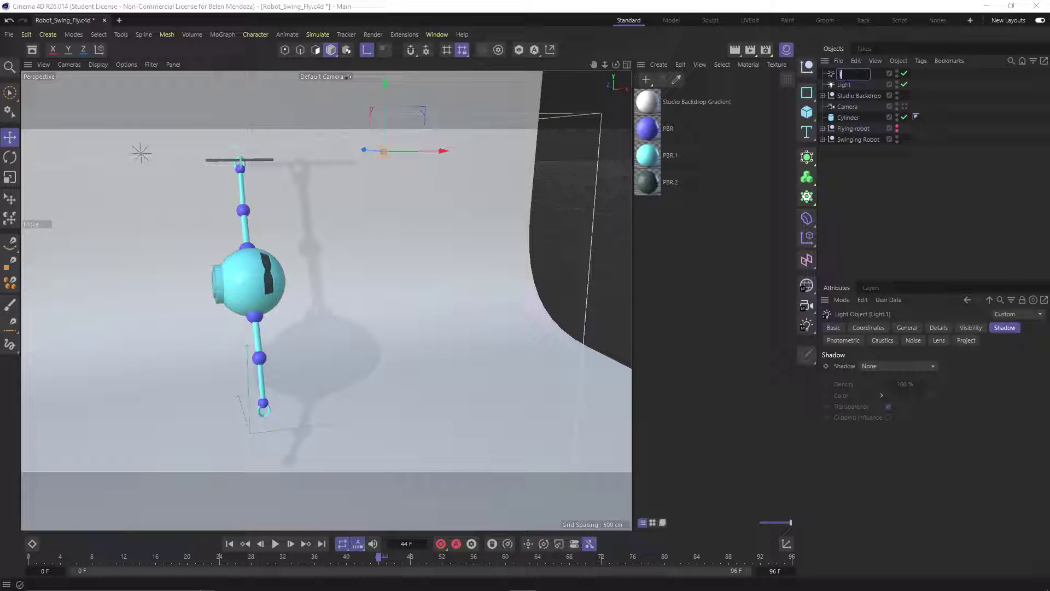
pyautogui.write('fill light')
pyautogui.doubleClick(845, 84)
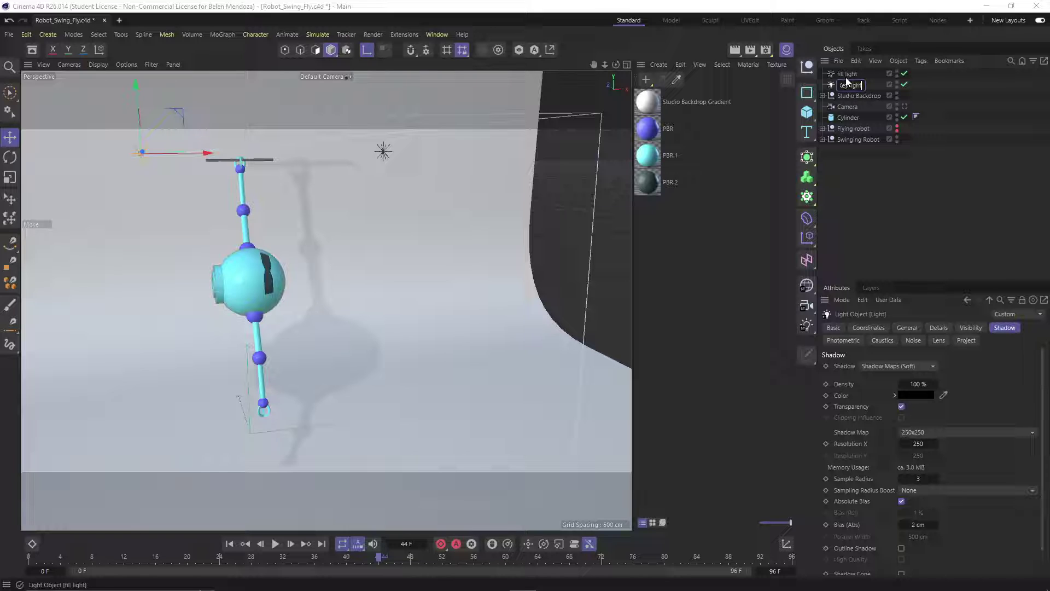
pyautogui.write('Key light')
pyautogui.press('Return')
# - Look through the scene camera and rotate the Studio Backdrop about its vertical axis until it fills the whole frame behind the robot
pyautogui.keyDown('alt'); pyautogui.moveTo(382, 290); pyautogui.dragTo(400, 287); pyautogui.keyUp('alt')
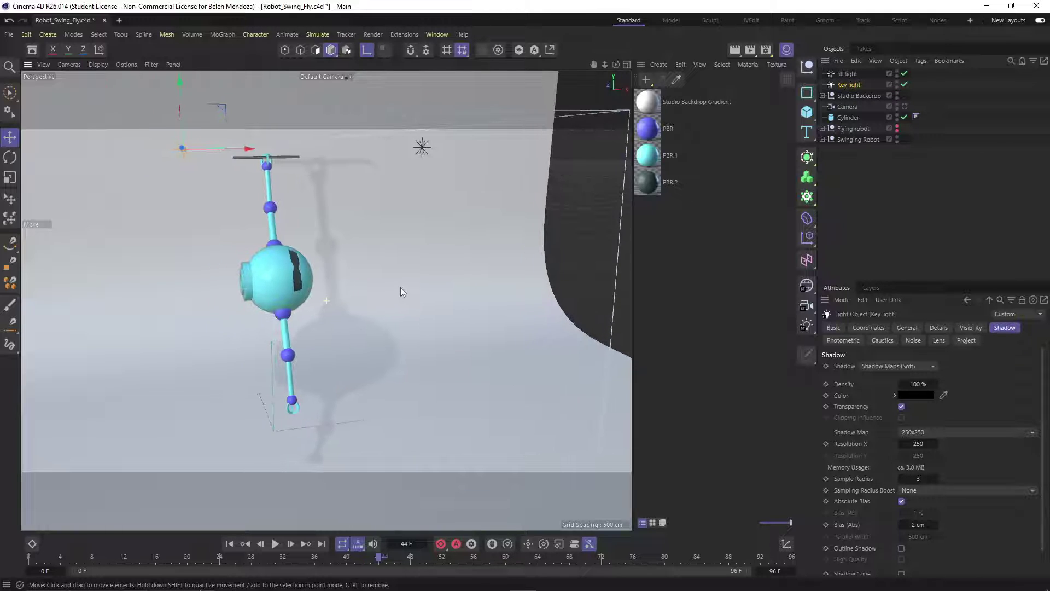
pyautogui.click(905, 107)
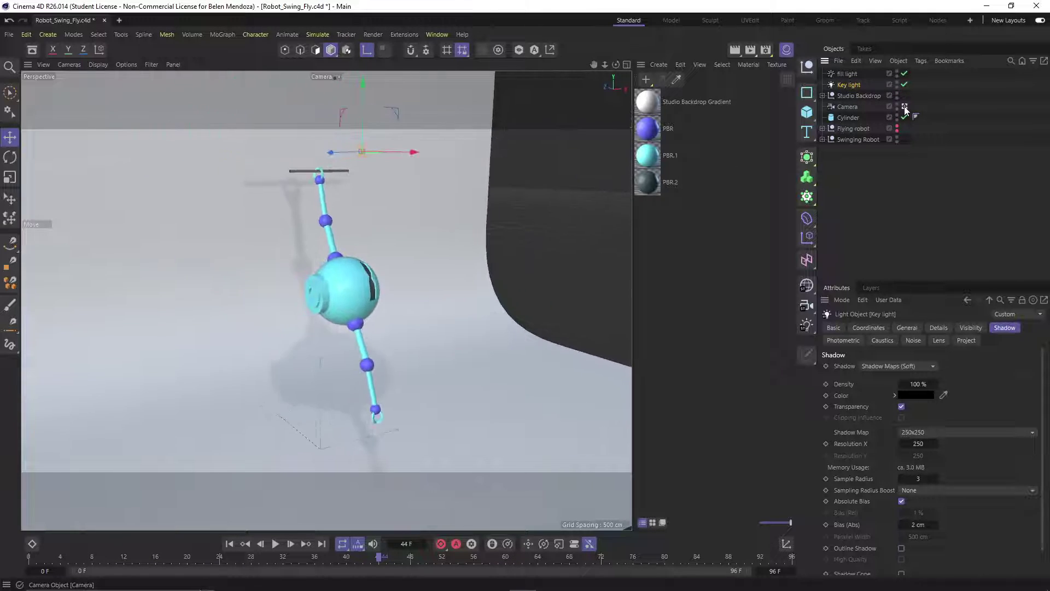
pyautogui.click(851, 98)
pyautogui.press('r')
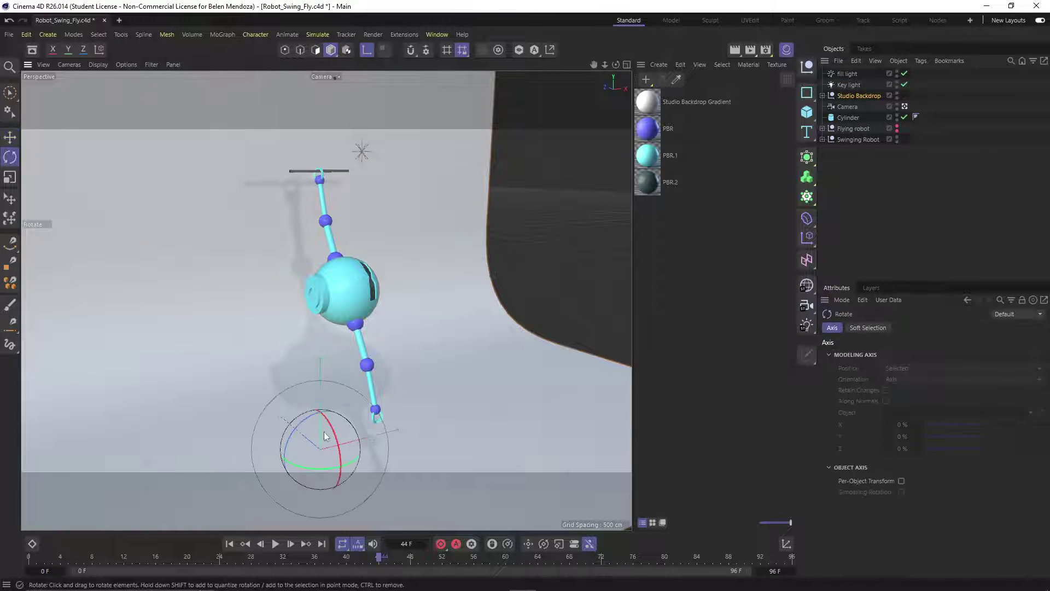
pyautogui.moveTo(317, 468); pyautogui.dragTo(289, 471)
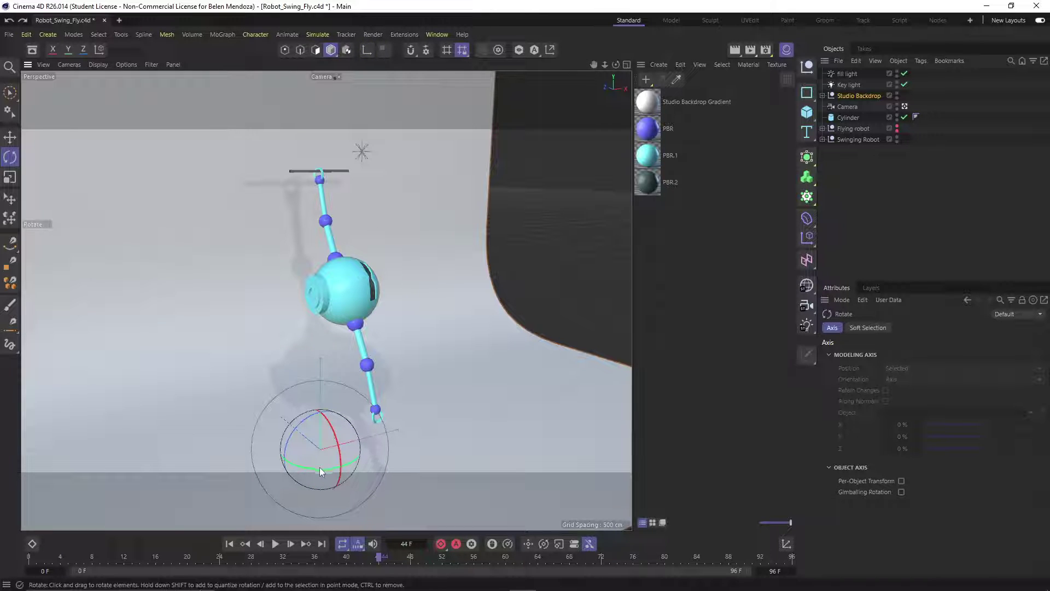
pyautogui.hotkey('ctrl', 'z')
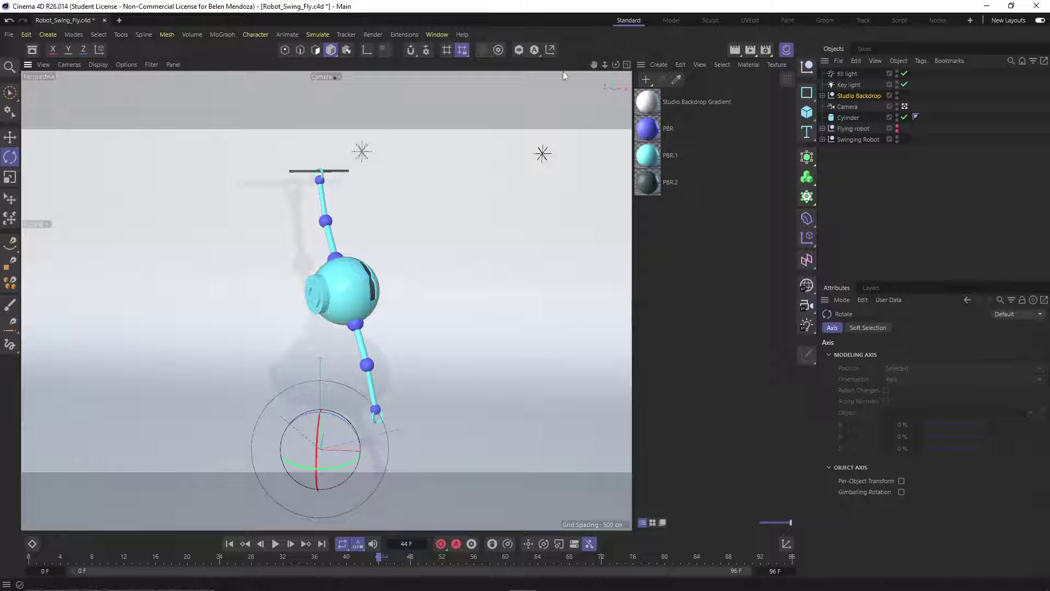
# - Open the render settings and save the Robot_Swing_Fly project
pyautogui.click(767, 52)
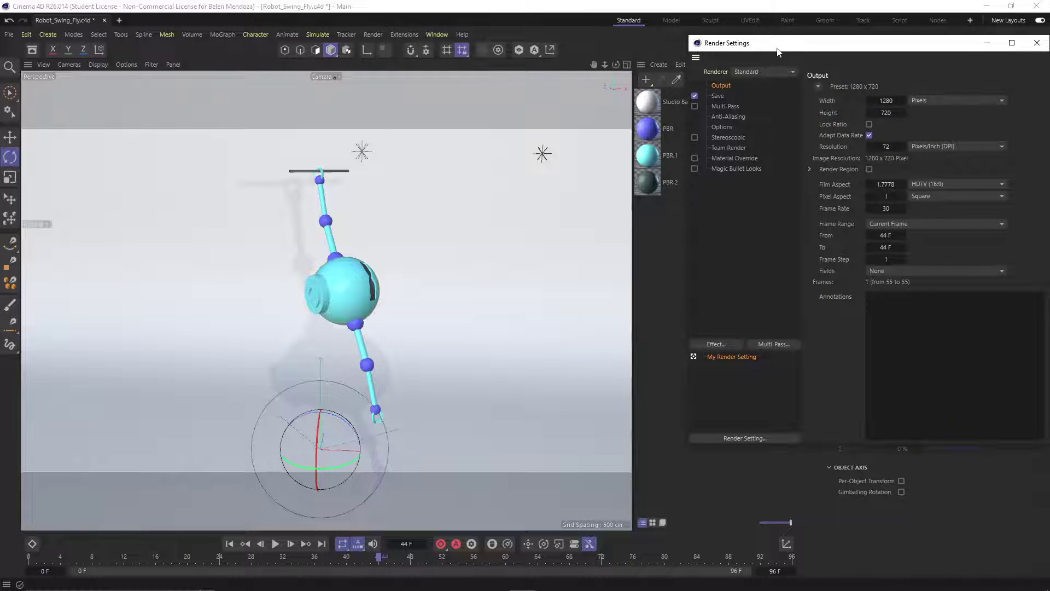
pyautogui.moveTo(779, 52); pyautogui.dragTo(421, 59)
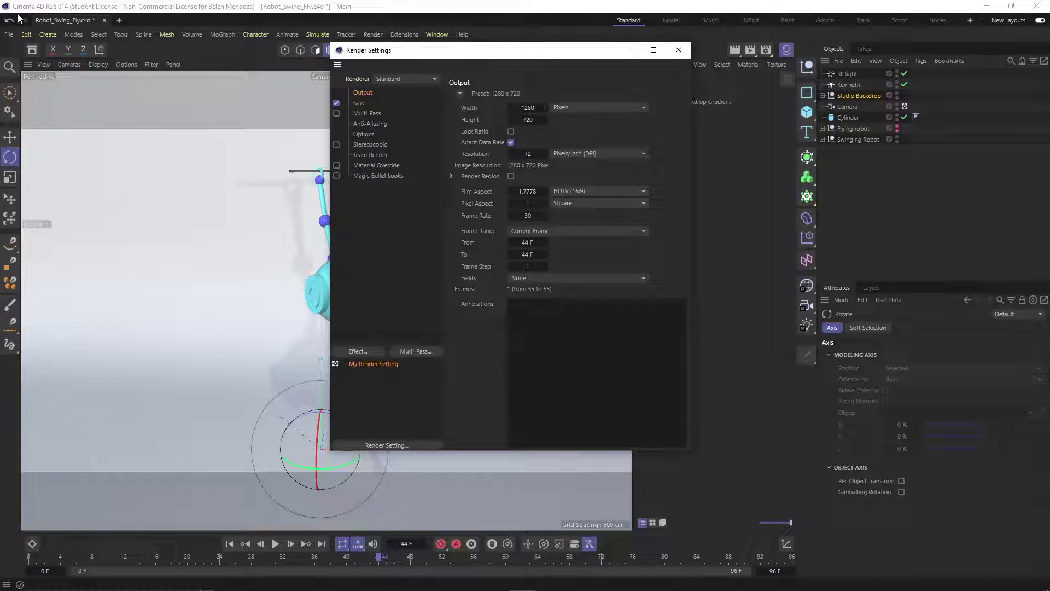
pyautogui.click(9, 34)
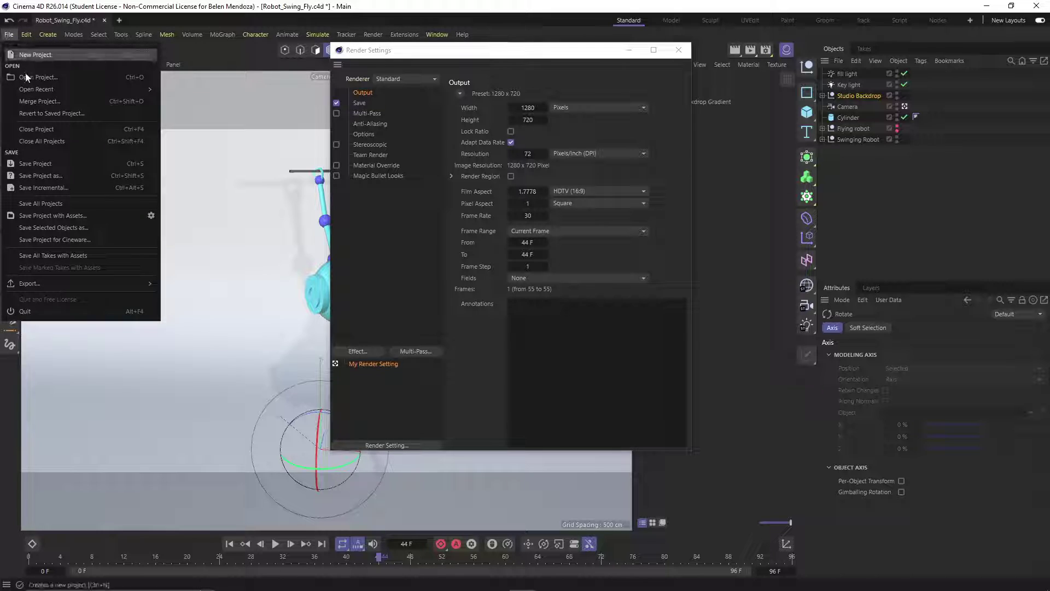
pyautogui.click(35, 163)
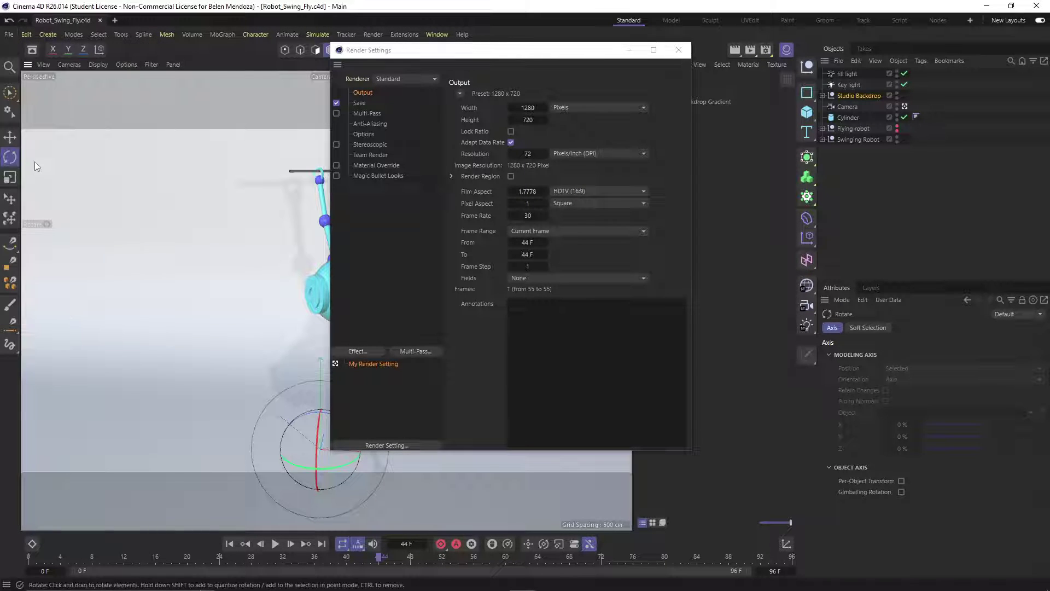
# - Lock the output ratio and set the render width to 1920 pixels for a 1920 x 1080 image
pyautogui.click(534, 109)
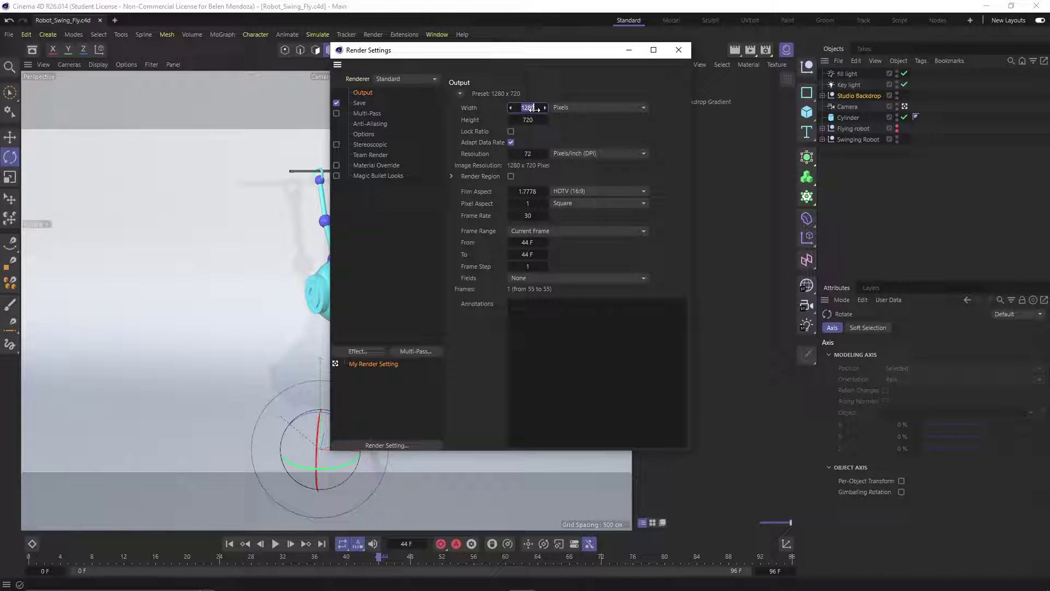
pyautogui.click(510, 131)
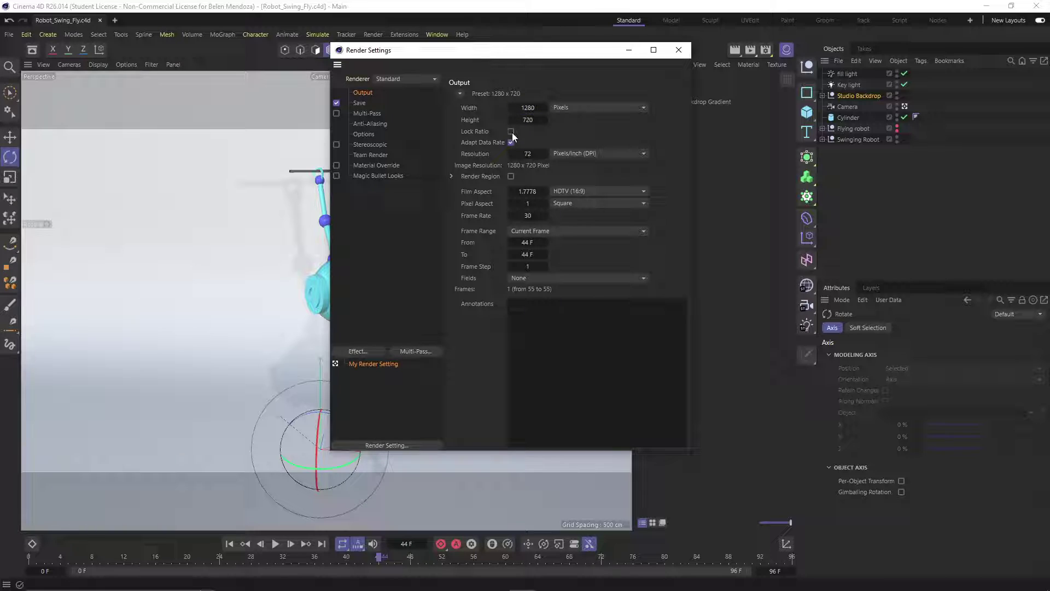
pyautogui.click(529, 107)
pyautogui.write('1920')
pyautogui.press('Return')
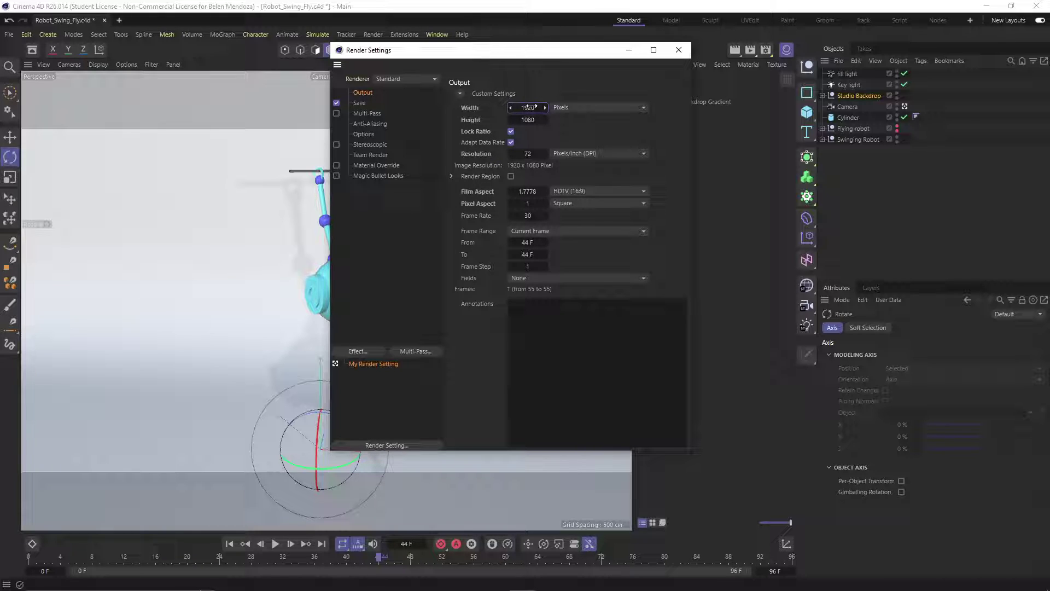
# - Set the render frame rate to 24 and the frame range to All Frames
pyautogui.click(529, 215)
pyautogui.write('24')
pyautogui.press('Return')
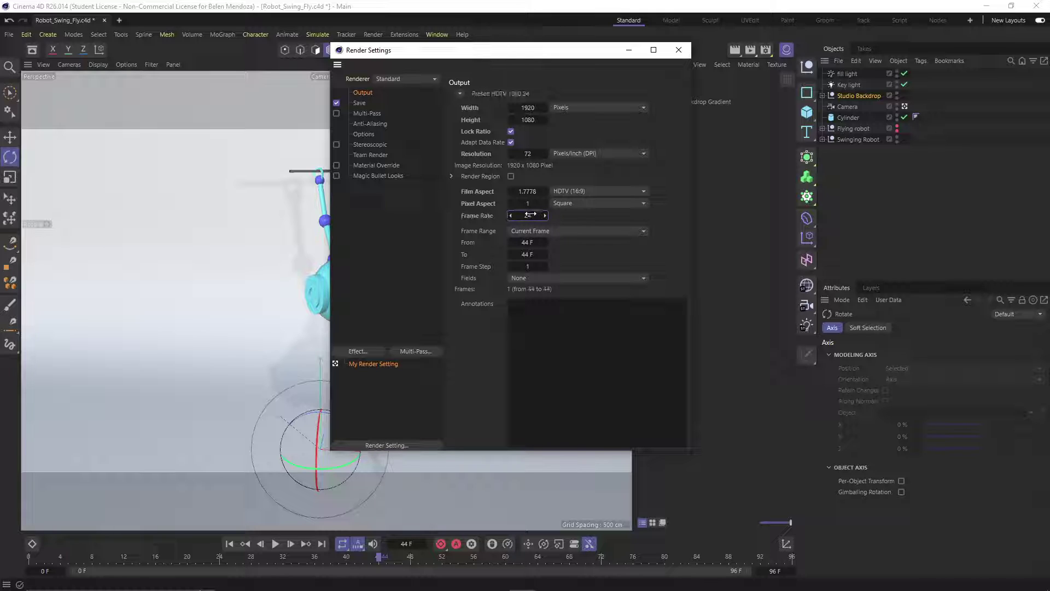
pyautogui.click(532, 232)
pyautogui.click(543, 264)
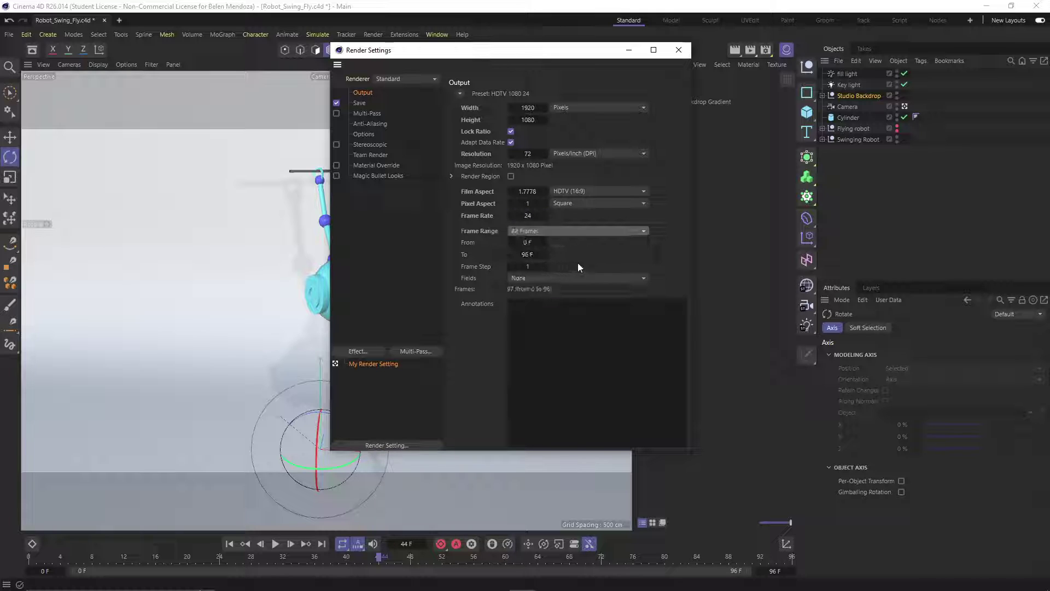
# - Choose the Viewport Renderer and set the saved image format to PNG
pyautogui.click(406, 79)
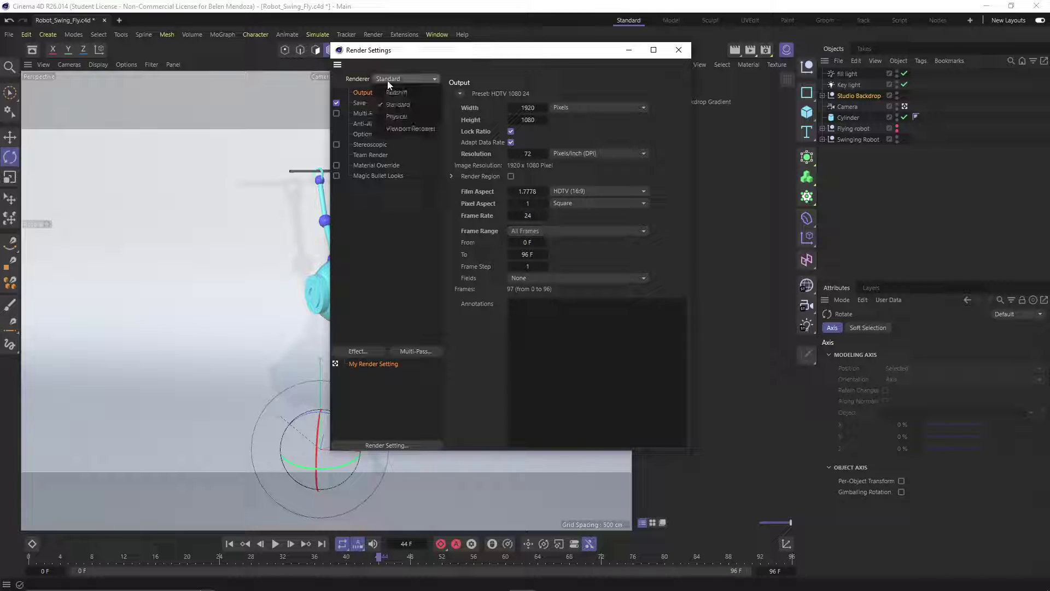
pyautogui.click(407, 128)
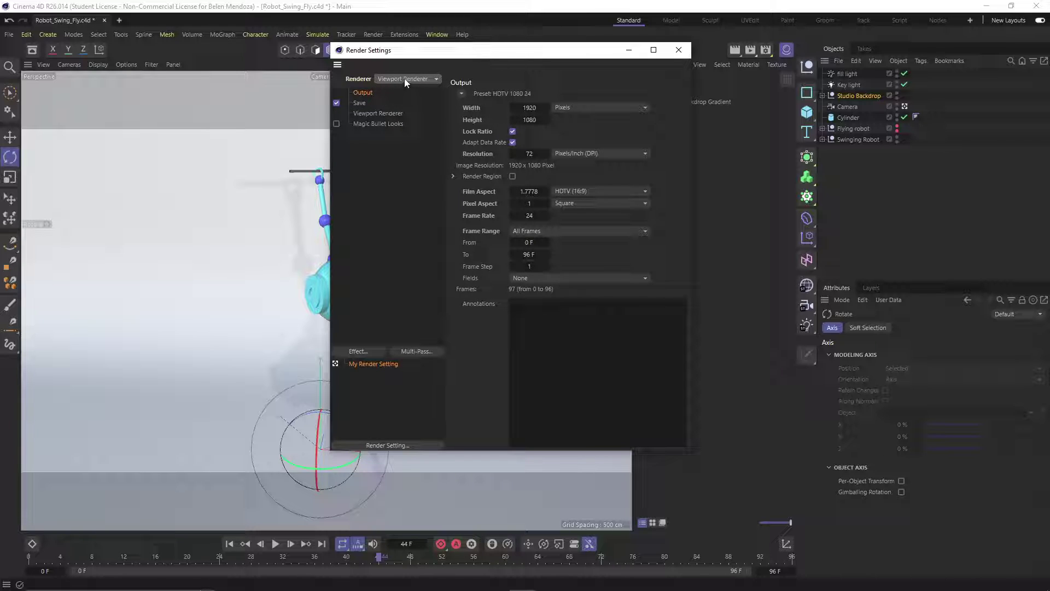
pyautogui.click(360, 103)
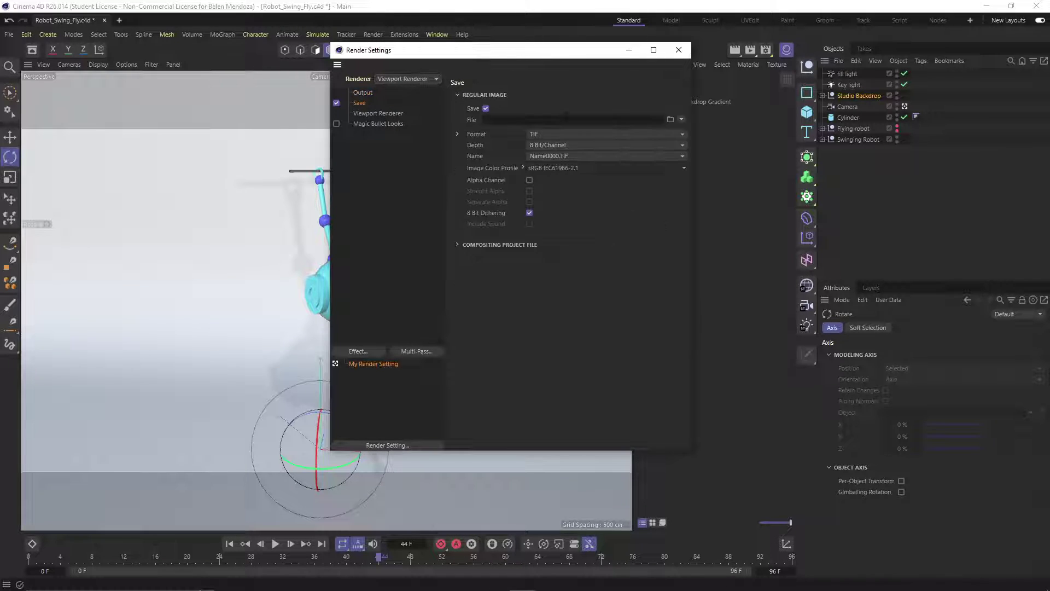
pyautogui.click(593, 136)
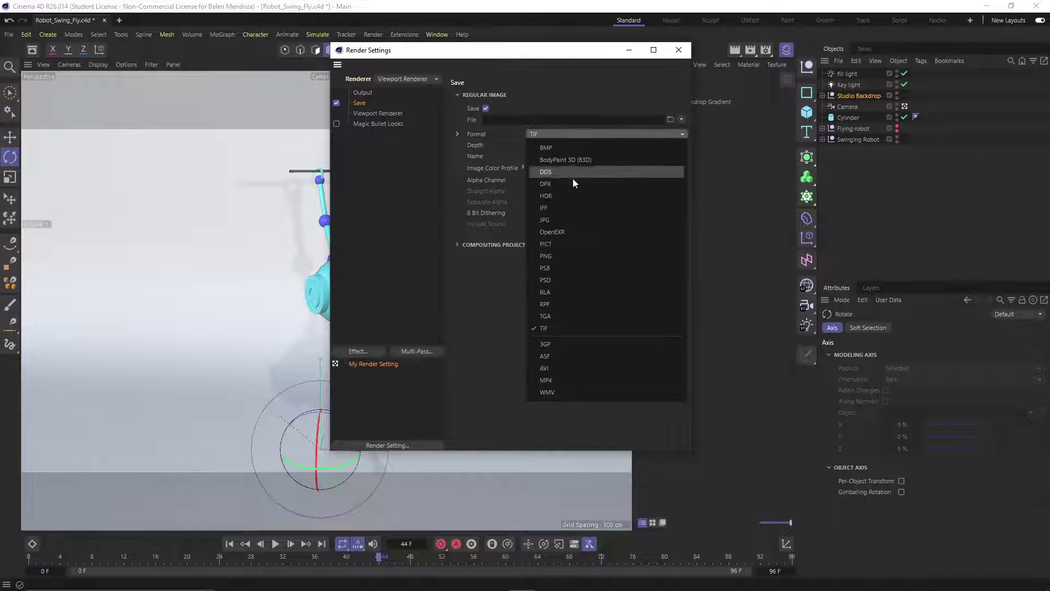
pyautogui.click(556, 254)
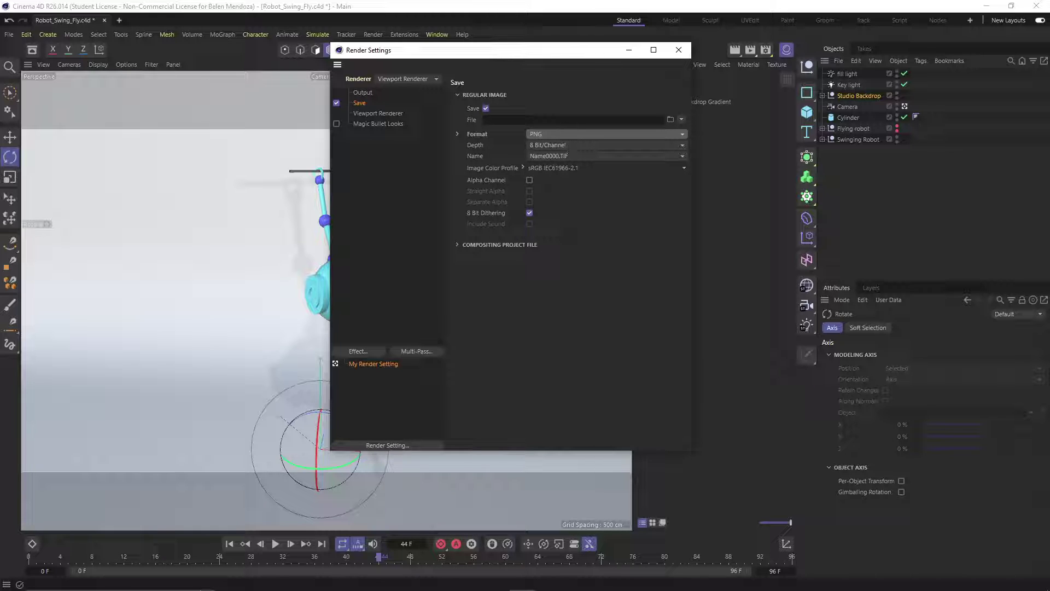
# - Browse for the render output location and create and open a Robot_swing folder inside Tutoring\185 on the DATA (D:) drive
pyautogui.click(668, 117)
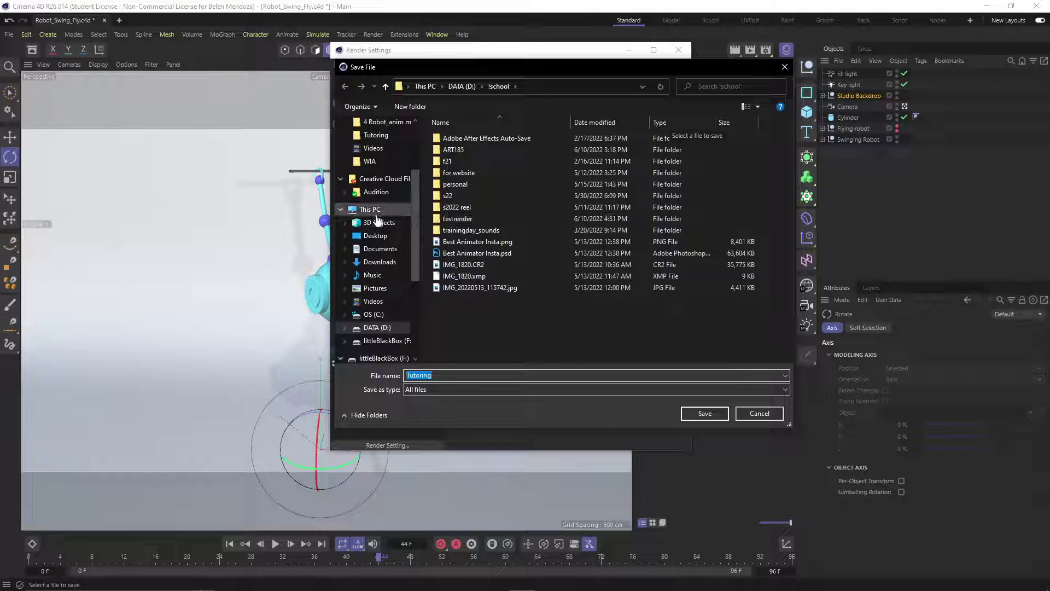
pyautogui.click(377, 327)
pyautogui.doubleClick(473, 164)
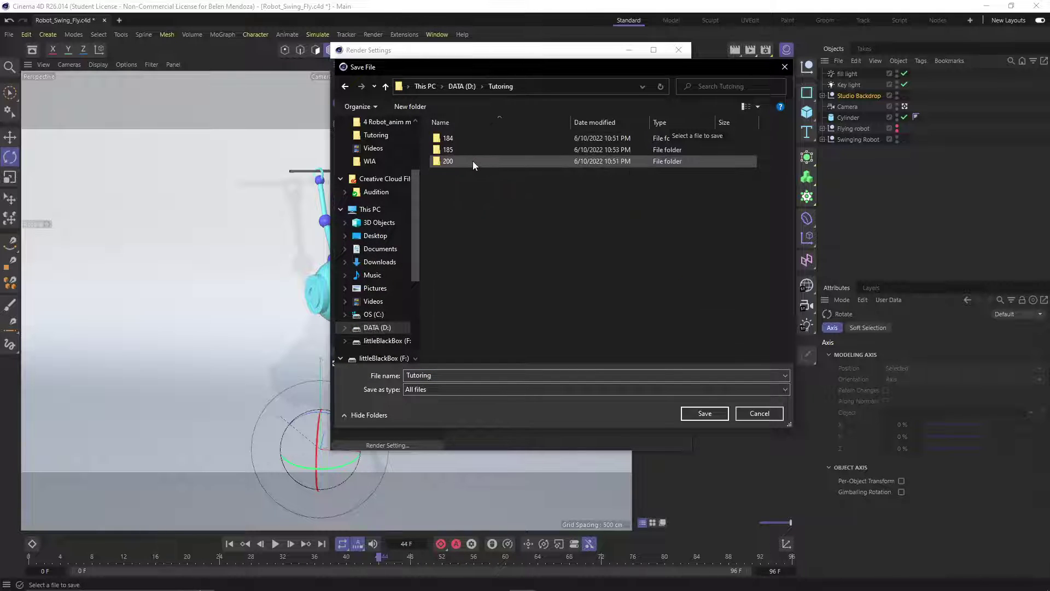
pyautogui.doubleClick(468, 150)
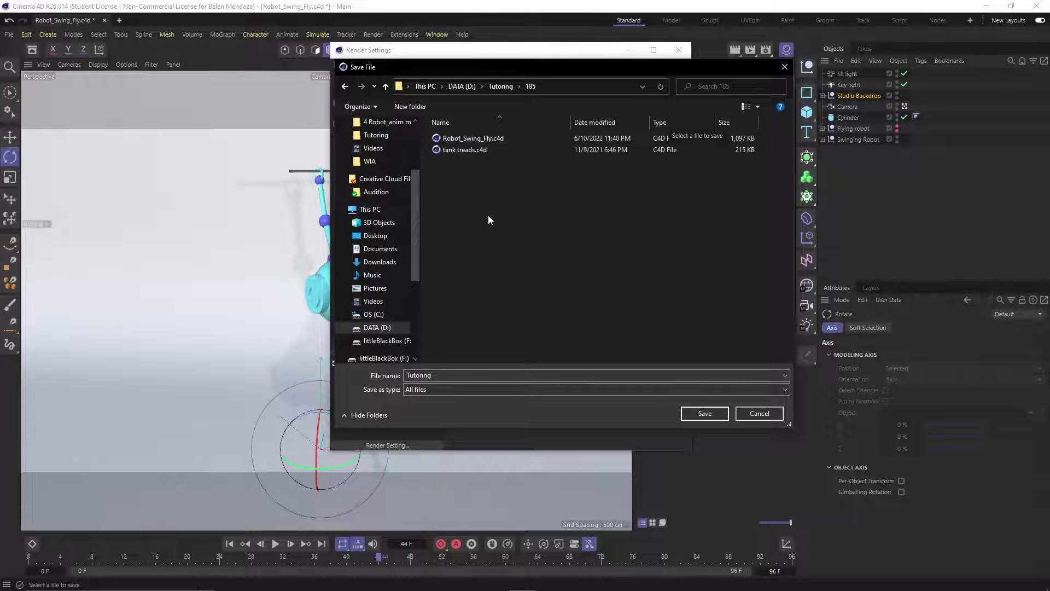
pyautogui.click(421, 112)
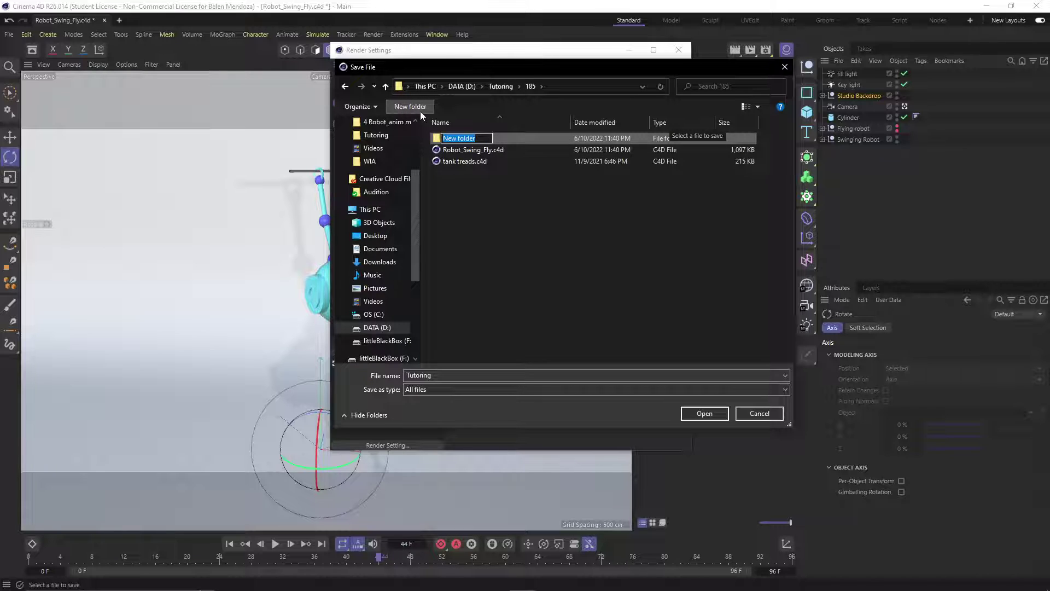
pyautogui.write('Robot_swing')
pyautogui.press('Return')
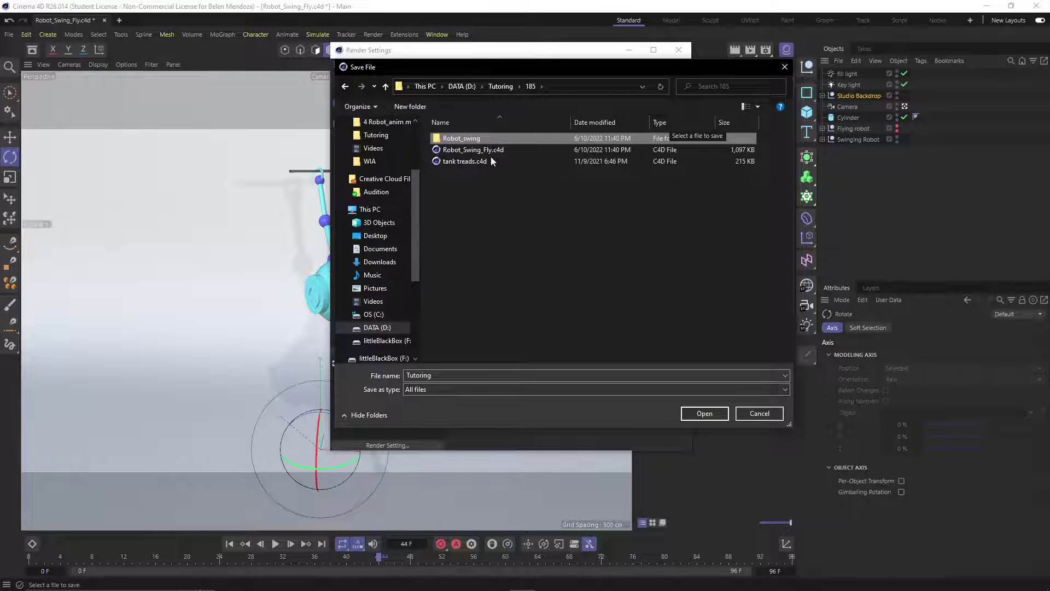
pyautogui.doubleClick(490, 137)
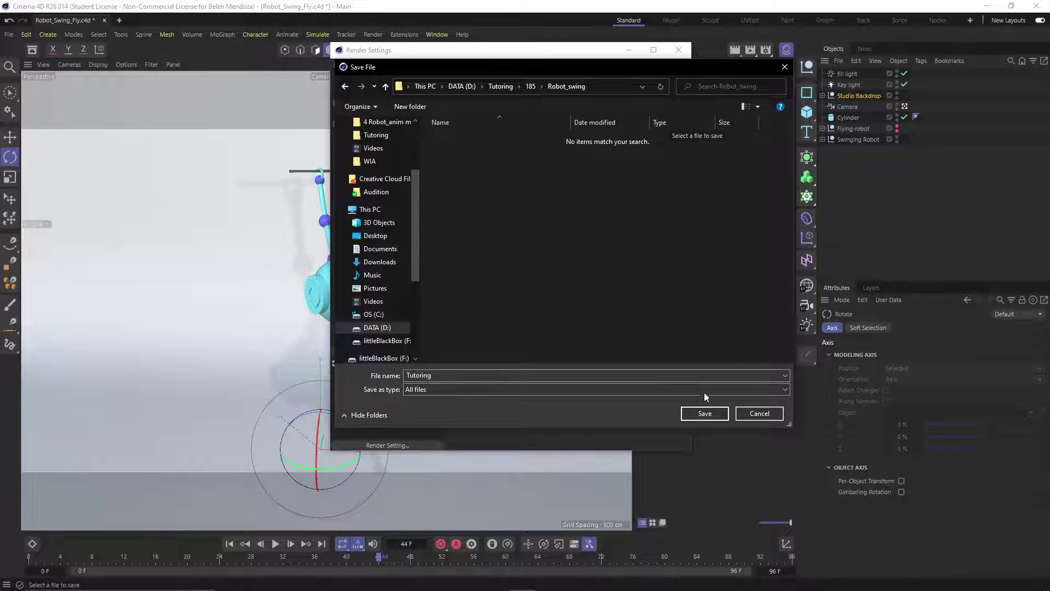
# - Name the render output Robot_swing and save that path in the Robot_swing folder
pyautogui.doubleClick(619, 376)
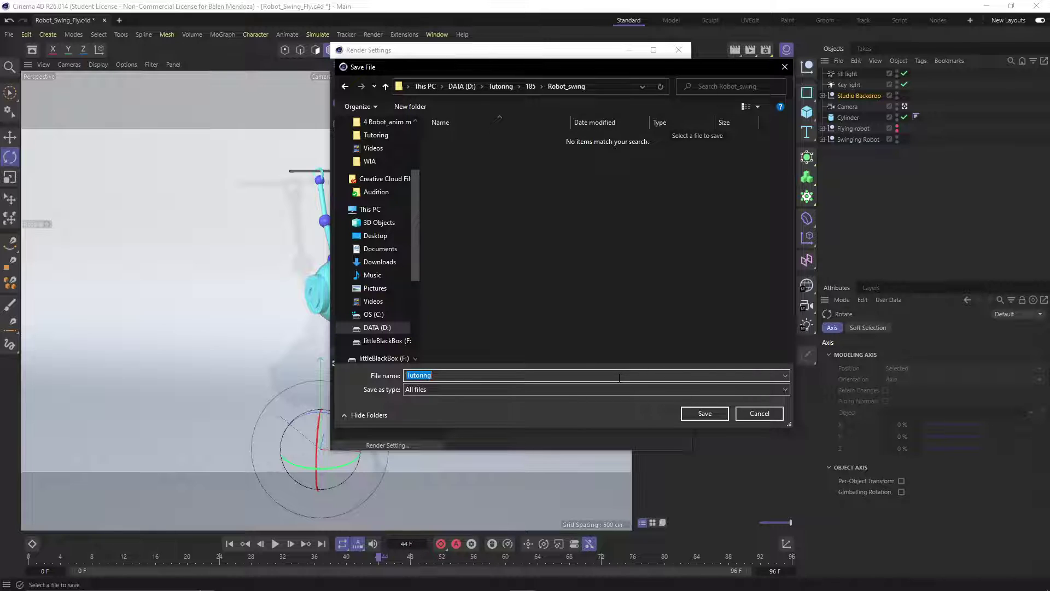
pyautogui.write('Robot')
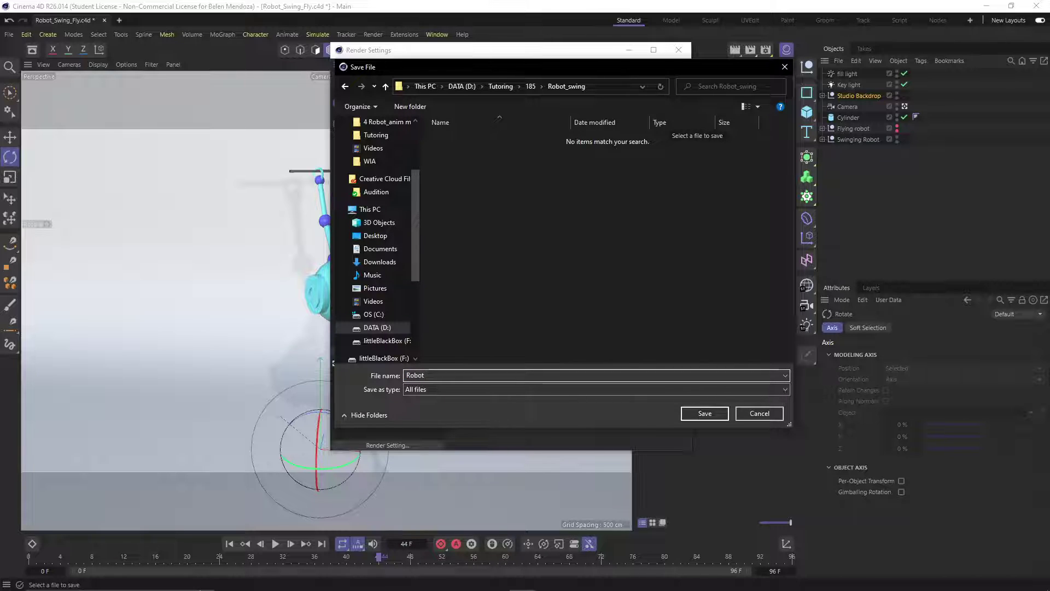
pyautogui.write('ng')
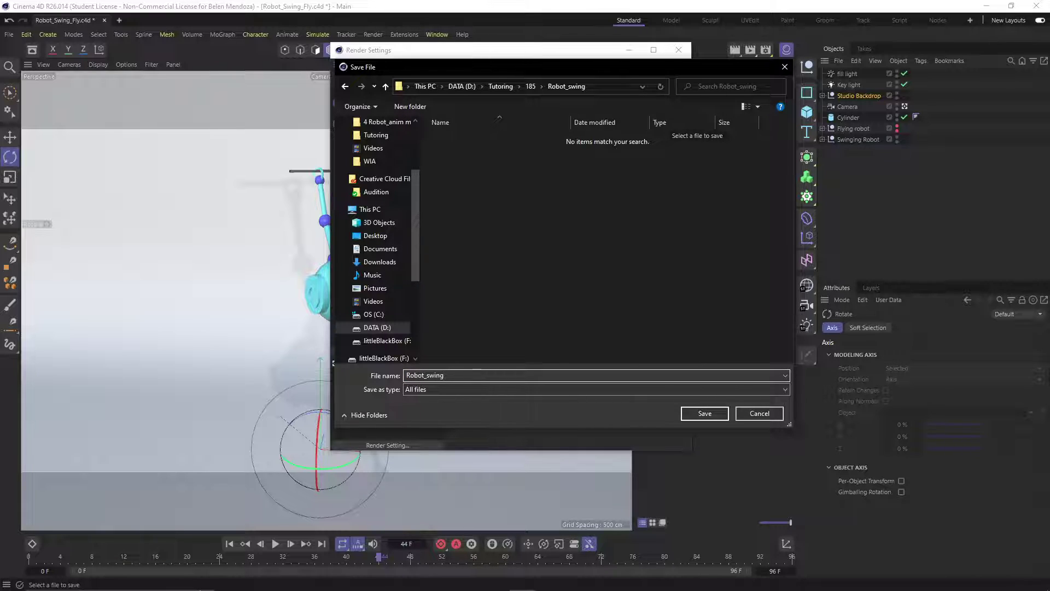
pyautogui.press('Return')
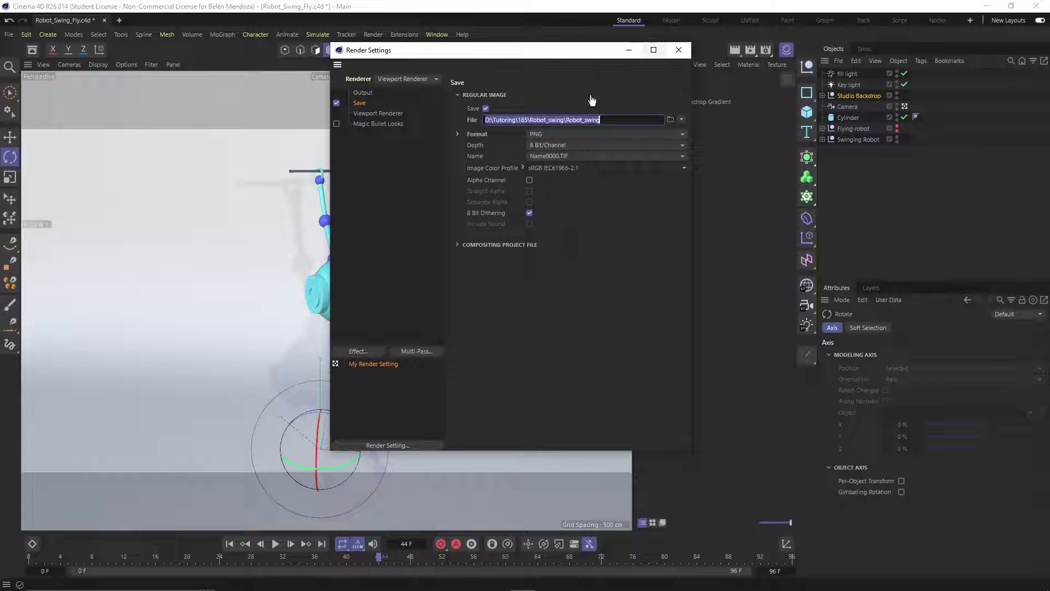
# - Restrict the Viewport Renderer filter to Geometry Only and copy the effects from the viewport into its basic properties
pyautogui.click(369, 113)
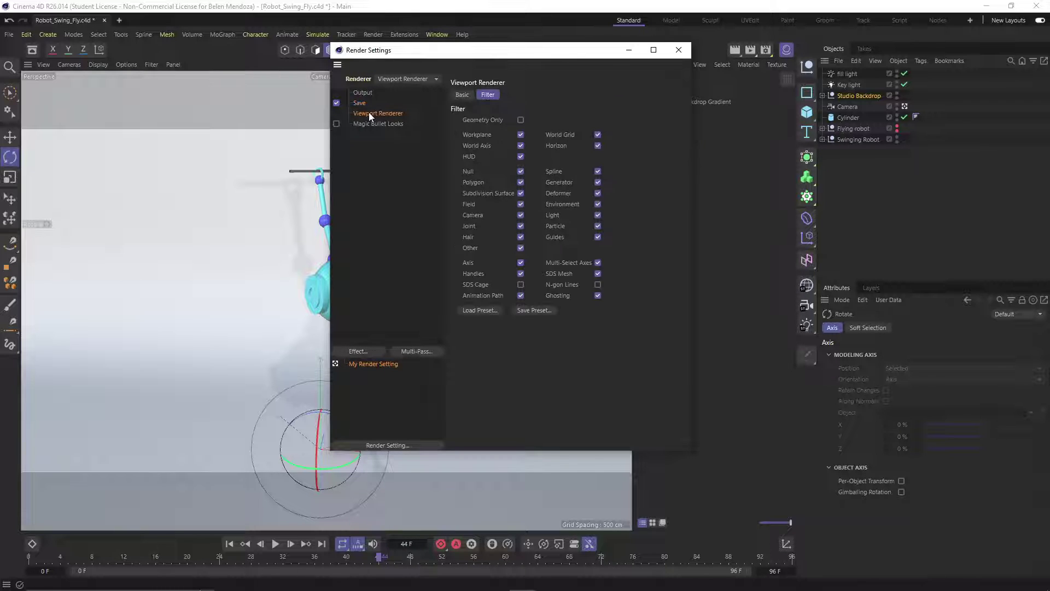
pyautogui.click(520, 119)
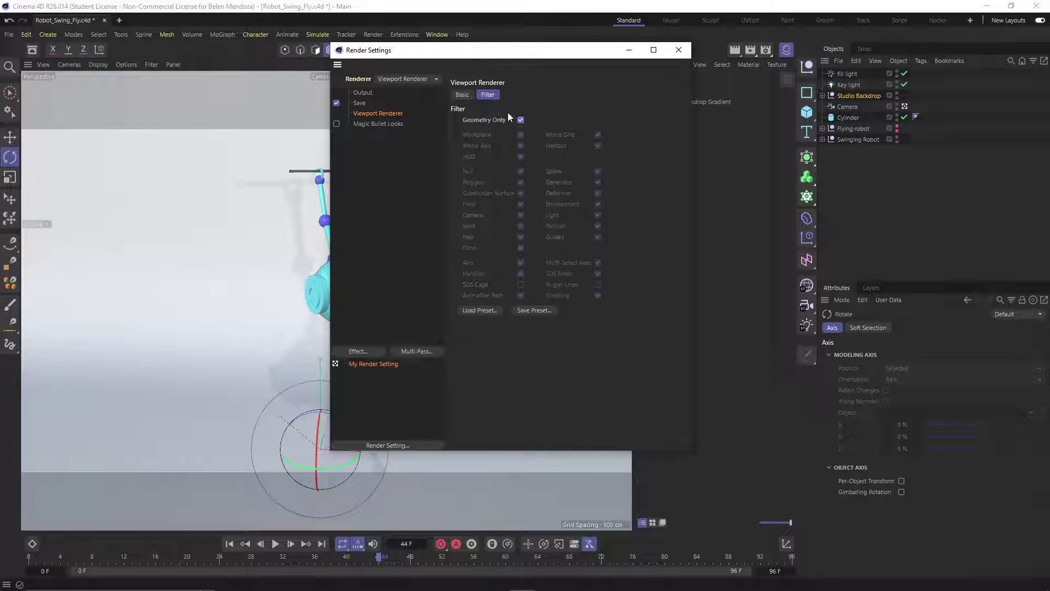
pyautogui.click(468, 96)
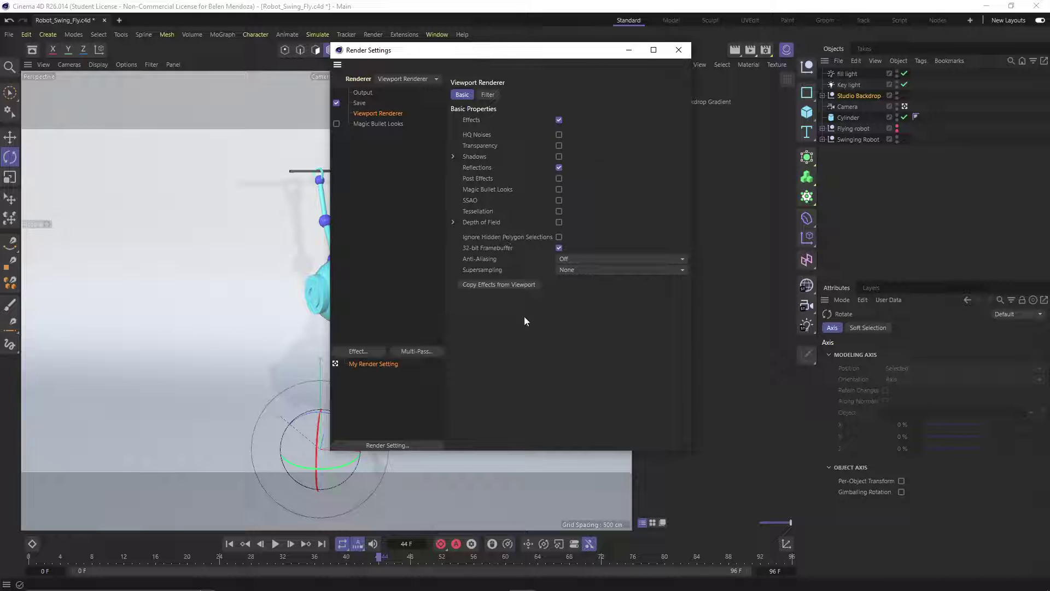
pyautogui.click(496, 285)
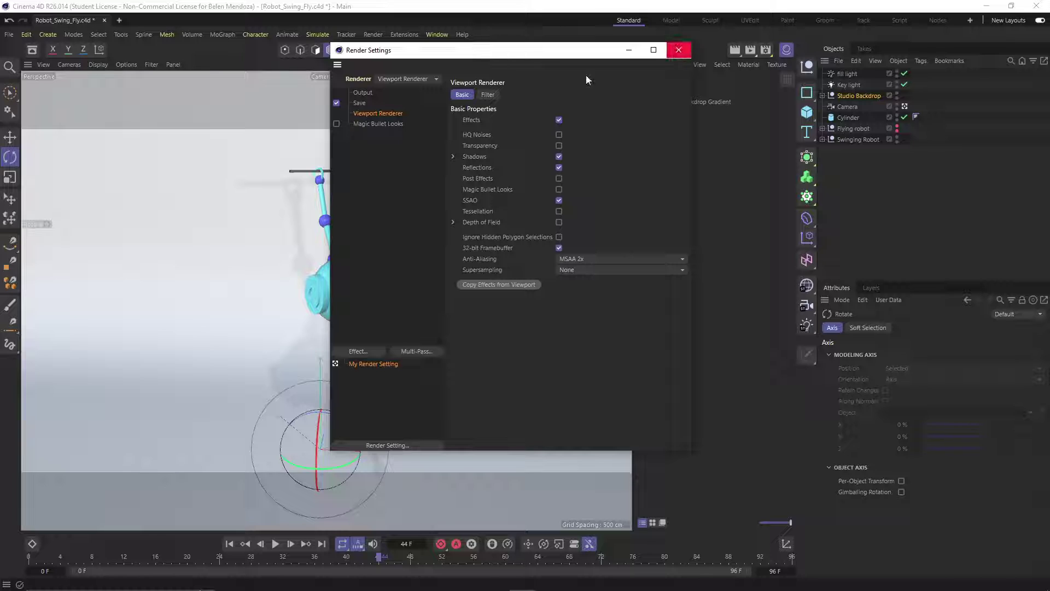
# - Close the render settings and start rendering the swinging robot animation to the Picture Viewer
pyautogui.click(674, 53)
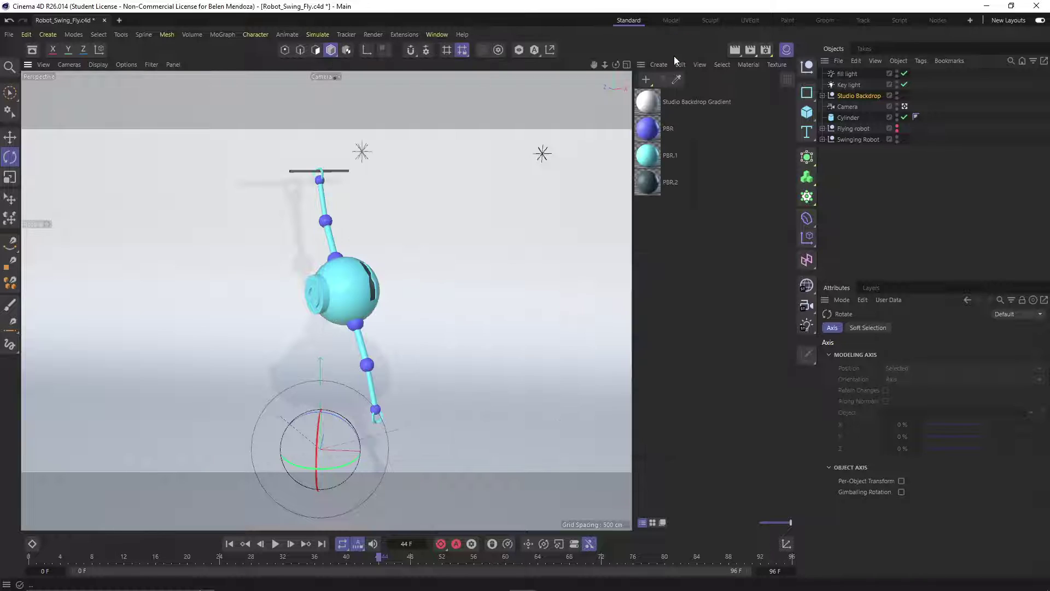
pyautogui.click(751, 50)
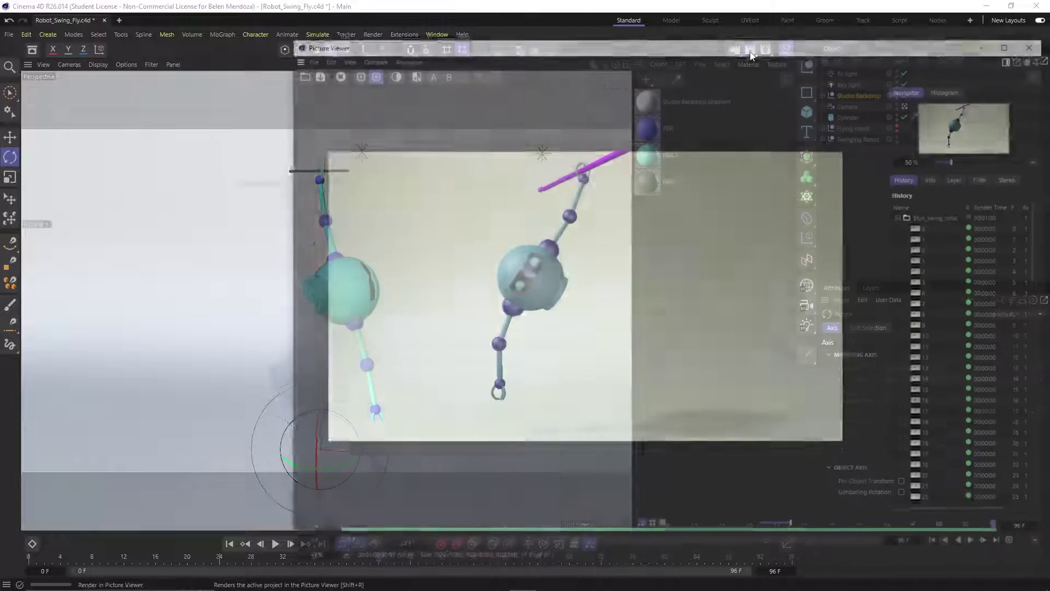
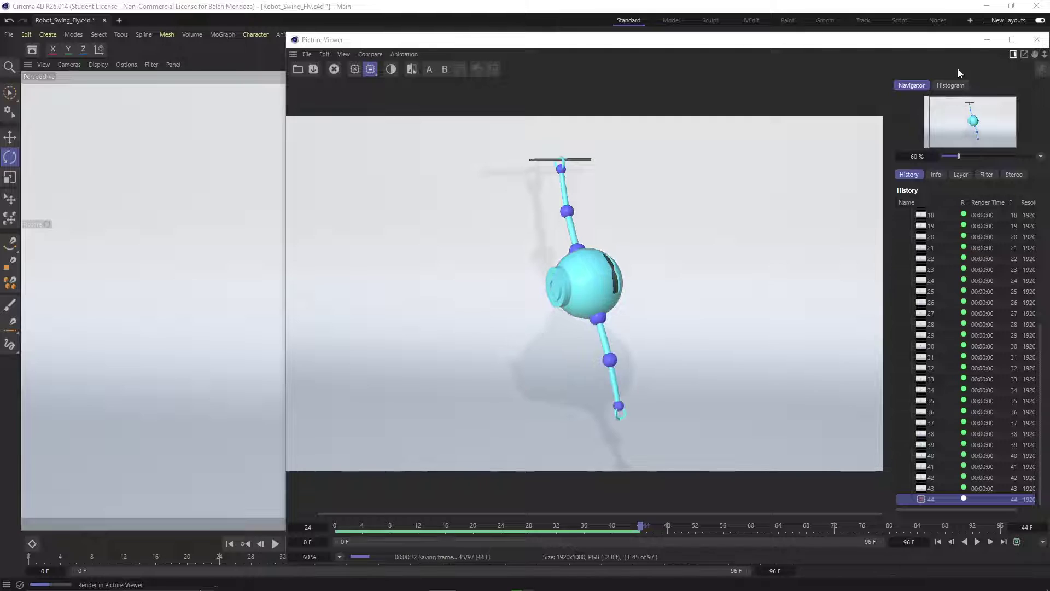
# - Minimize the render window and change the Studio Backdrop Gradient material's reflectance layer color to a pale pink
pyautogui.click(984, 43)
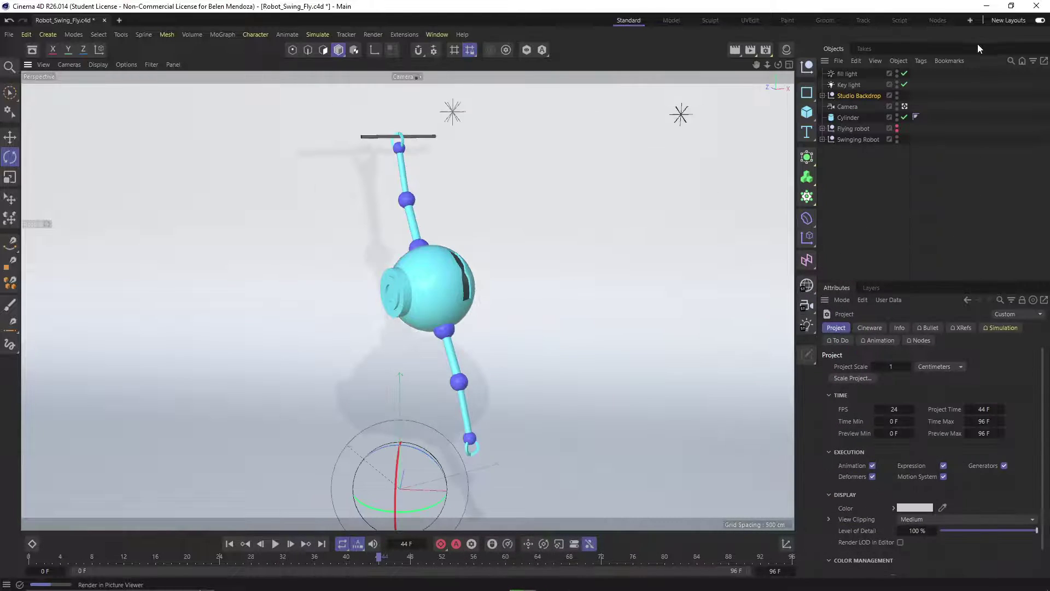
pyautogui.click(785, 51)
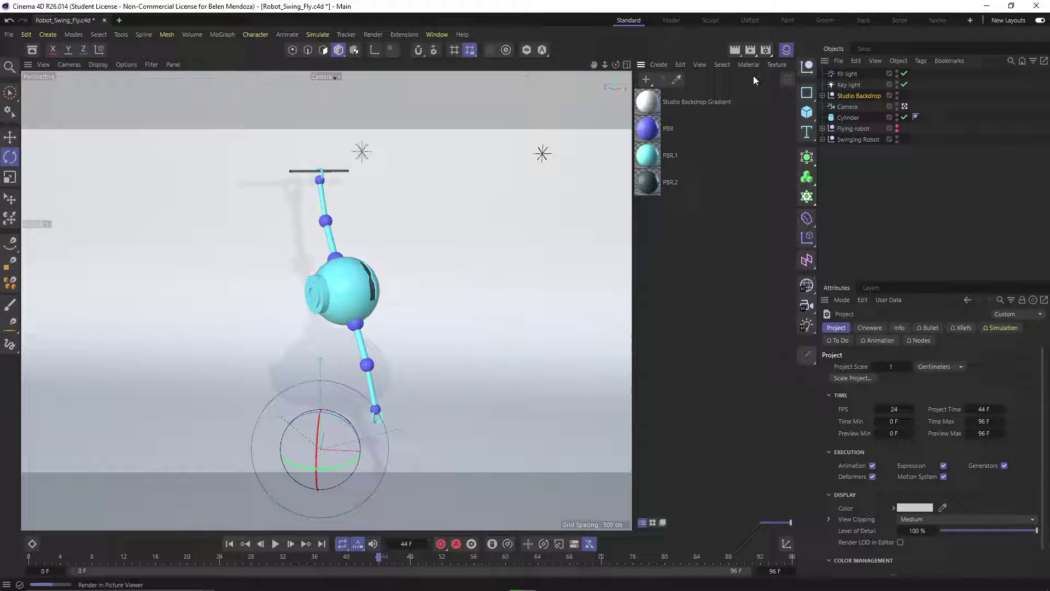
pyautogui.click(683, 101)
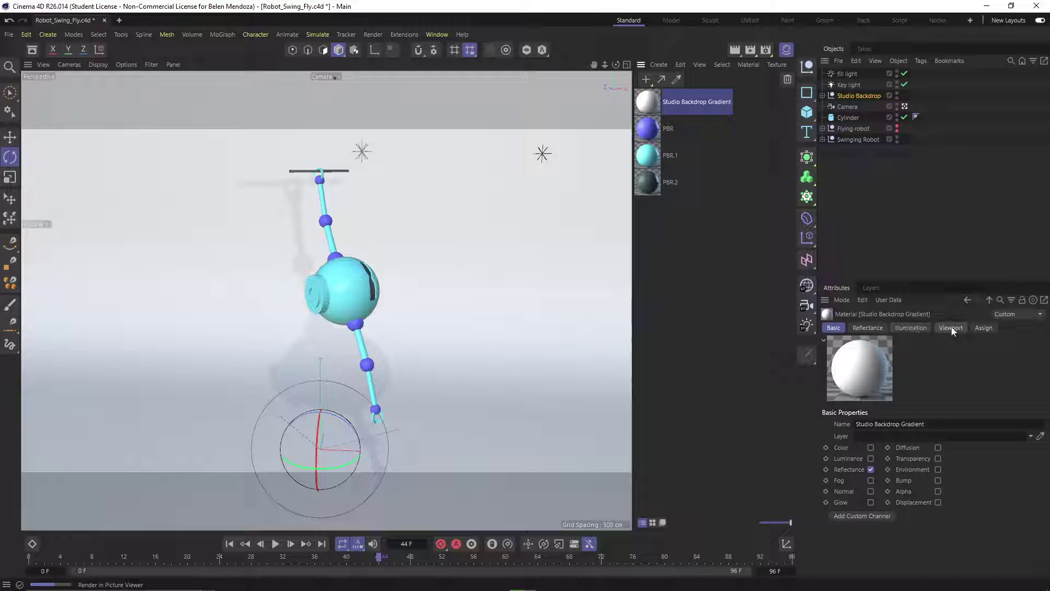
pyautogui.click(877, 327)
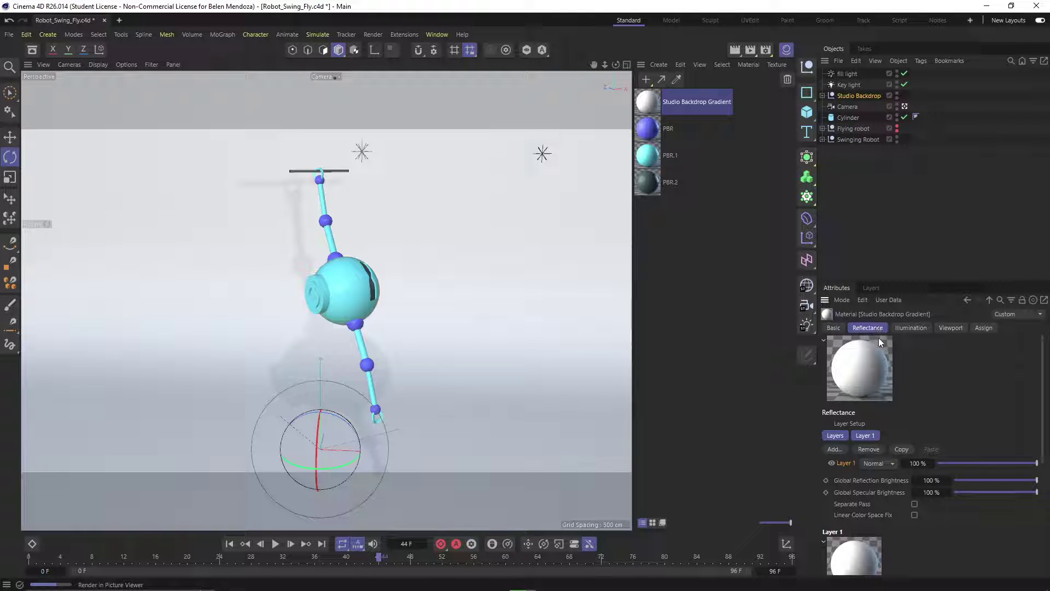
pyautogui.scroll(-5, 936, 553)
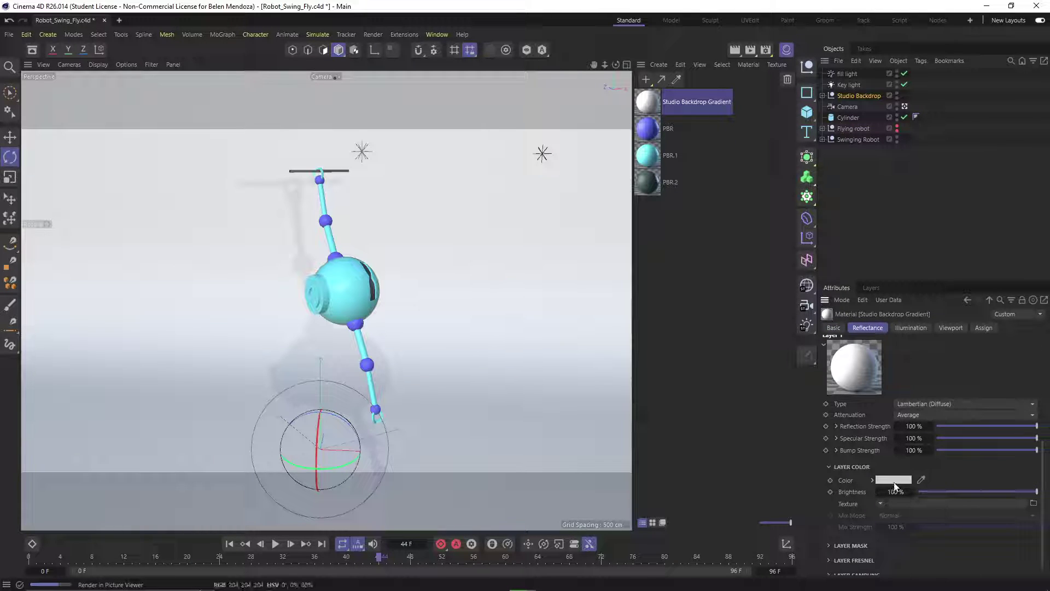
pyautogui.click(895, 480)
pyautogui.moveTo(853, 512); pyautogui.dragTo(802, 518)
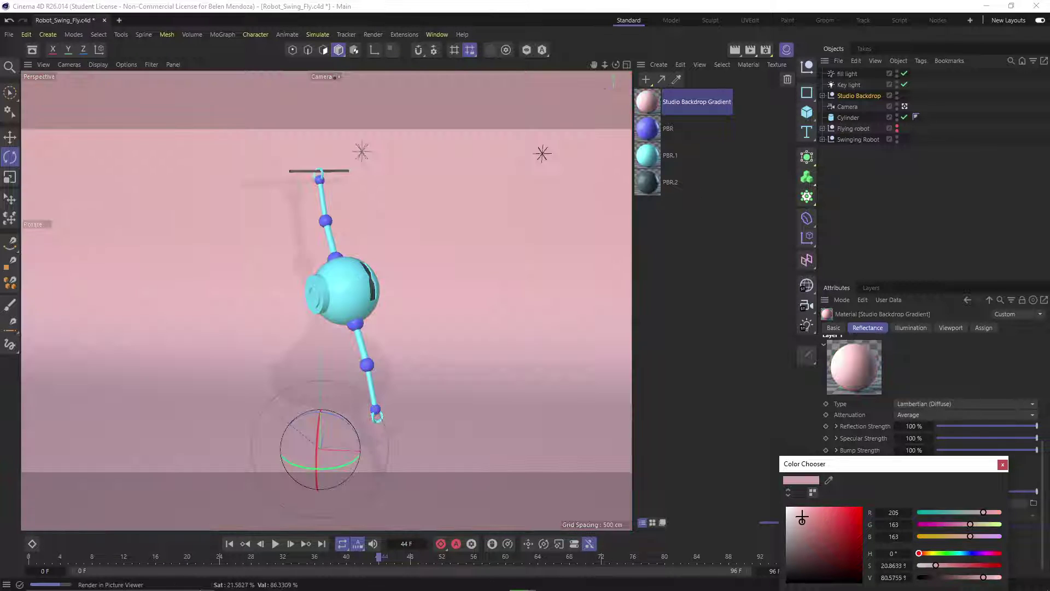
pyautogui.click(1002, 464)
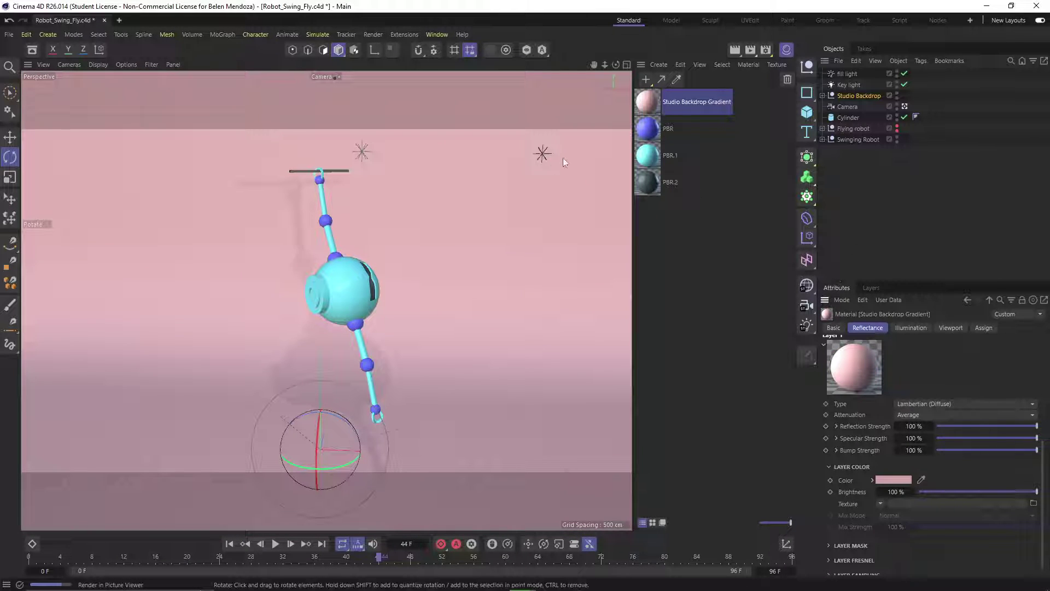
# - Bring back the Picture Viewer to check the finished swinging robot render, and minimize it
pyautogui.moveTo(522, 579)
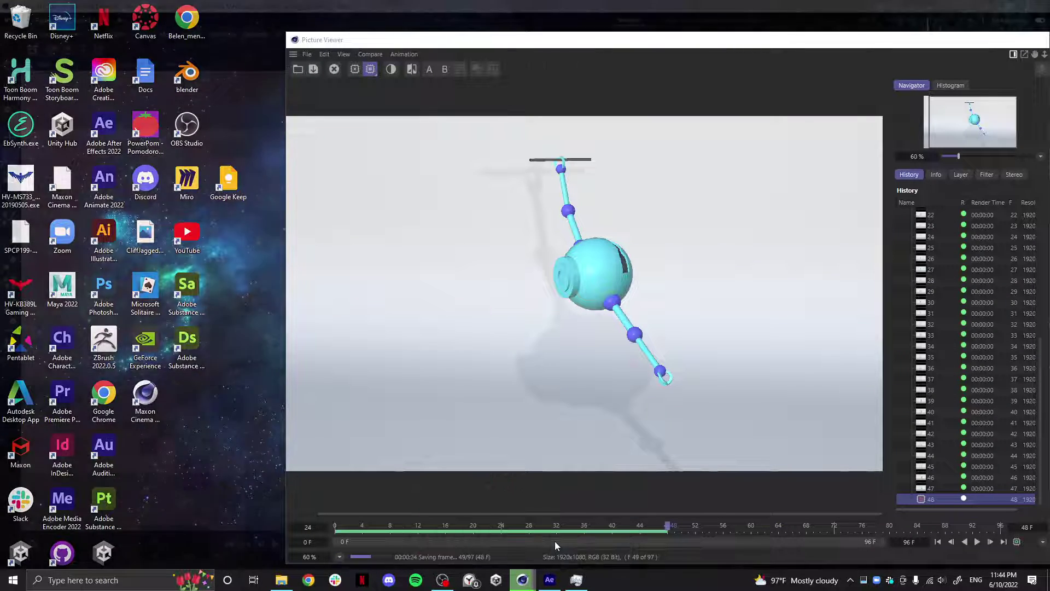
pyautogui.click(555, 540)
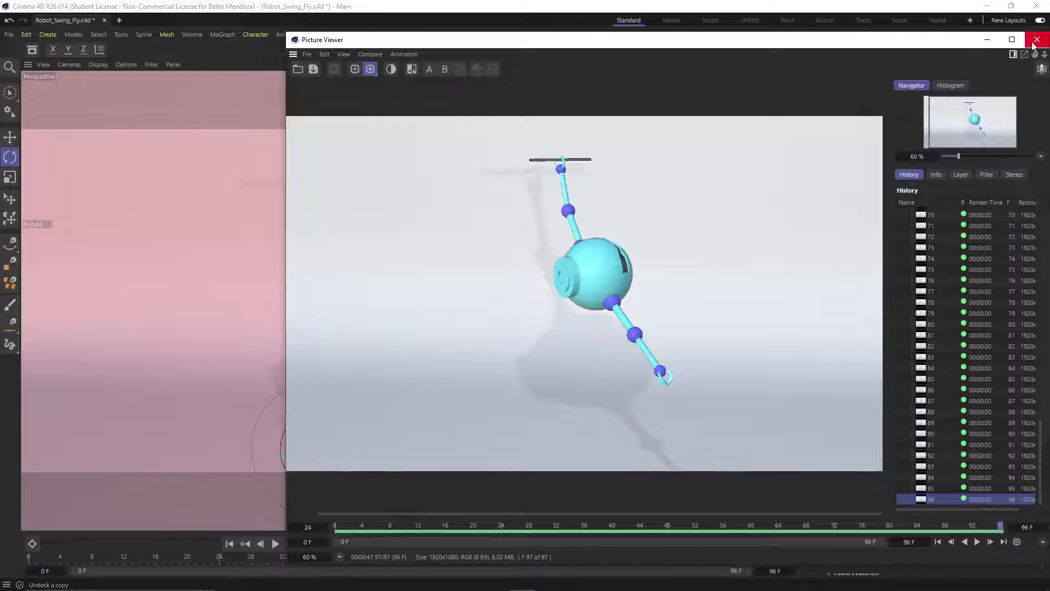
pyautogui.click(988, 41)
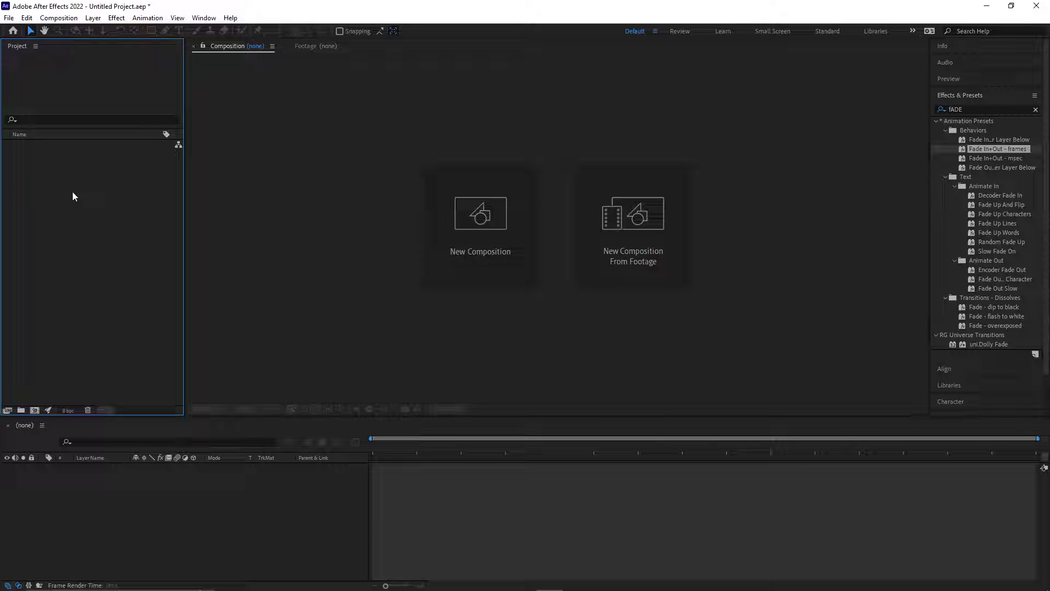
pyautogui.click(8, 17)
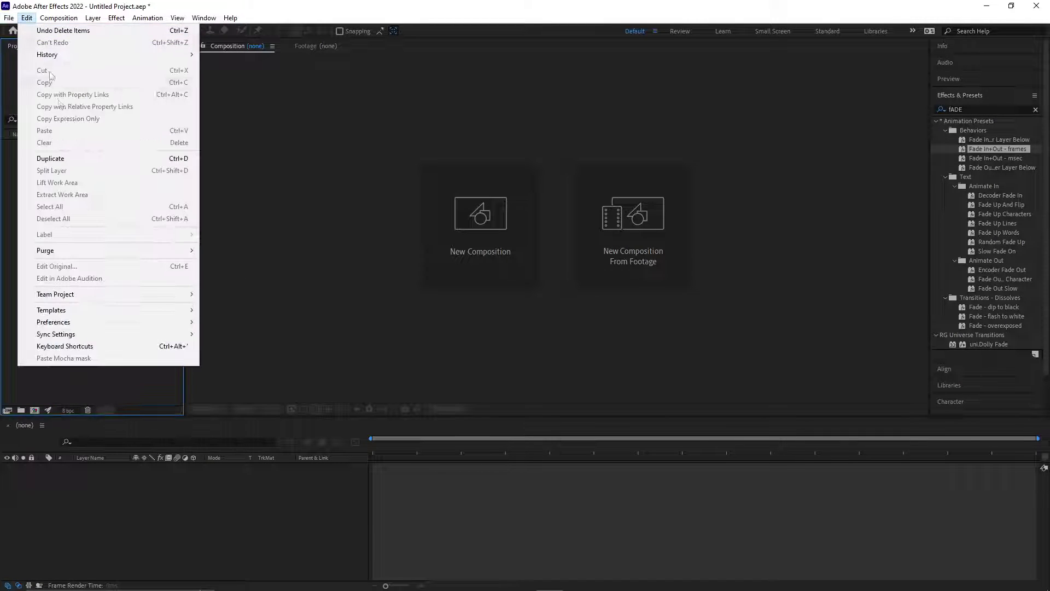
pyautogui.click(26, 17)
pyautogui.click(9, 18)
pyautogui.moveTo(82, 170)
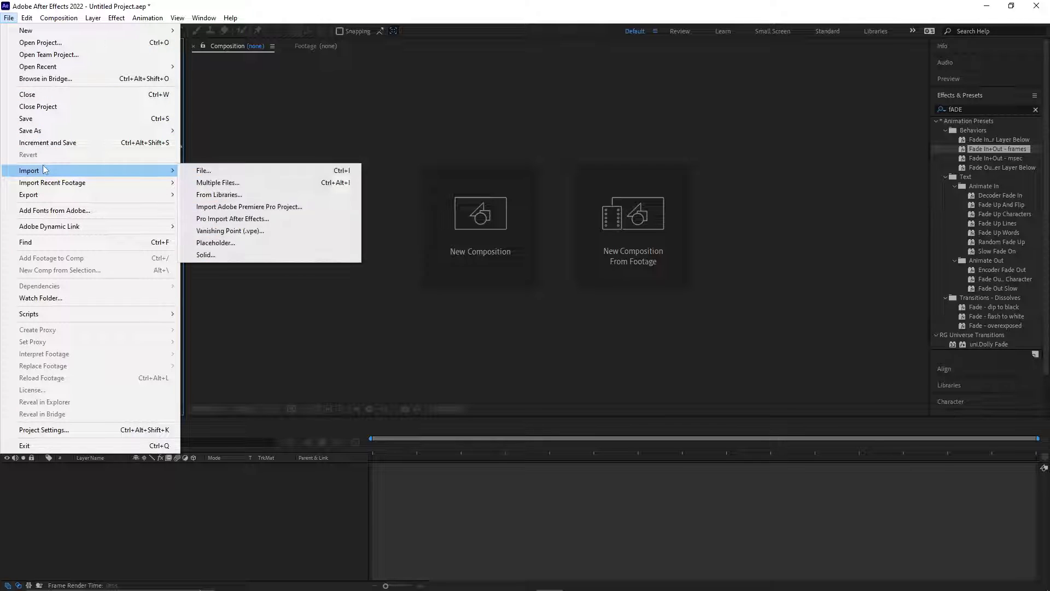
pyautogui.click(253, 121)
pyautogui.rightClick(124, 232)
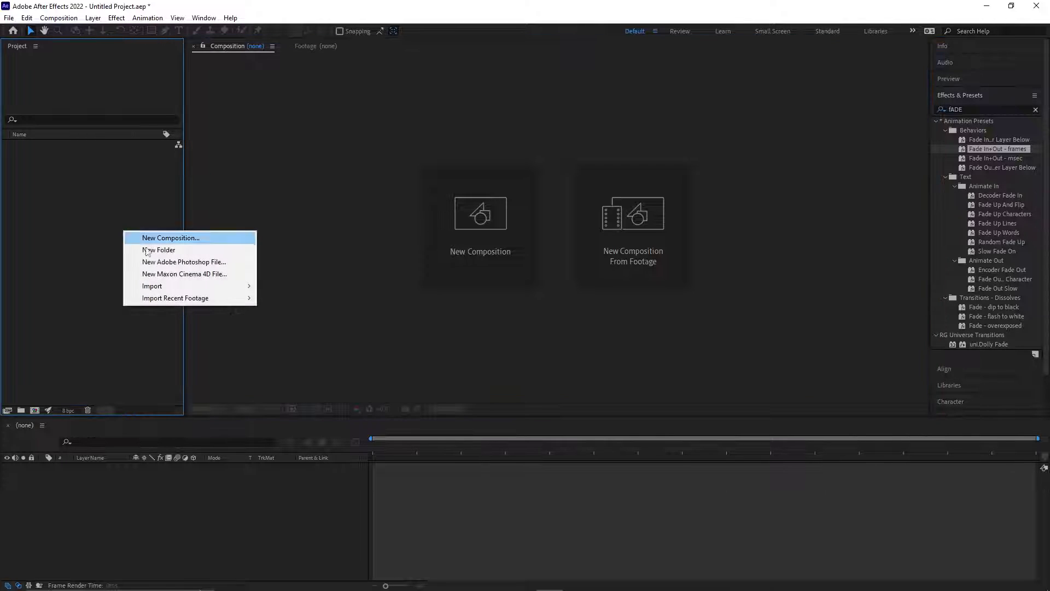
pyautogui.click(260, 182)
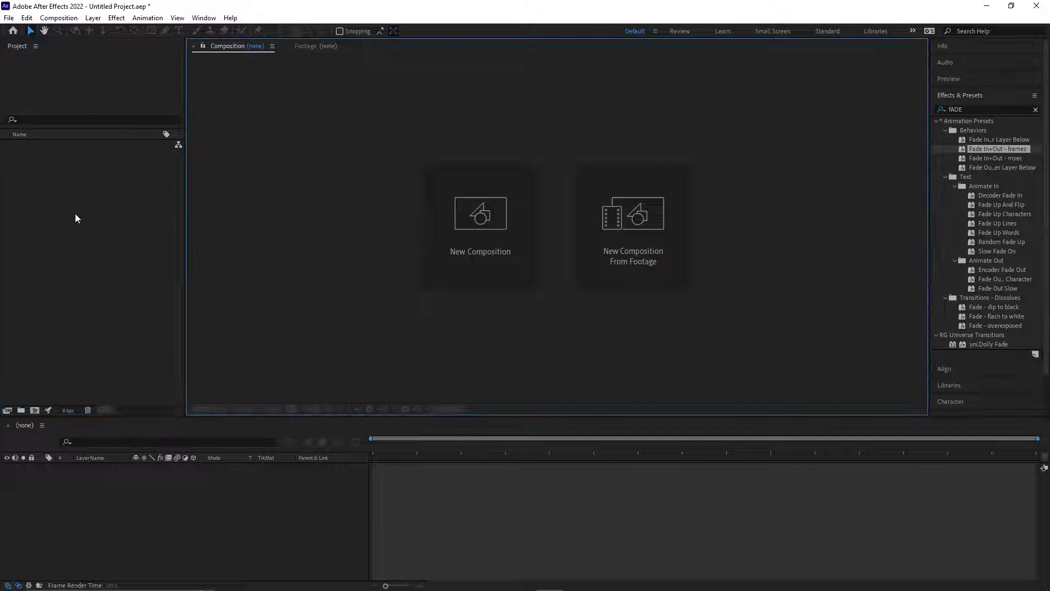
# - In After Effects, start a file import and browse to the Robot_swing folder inside Tutoring\185 on the DATA (D:) drive
pyautogui.click(75, 214)
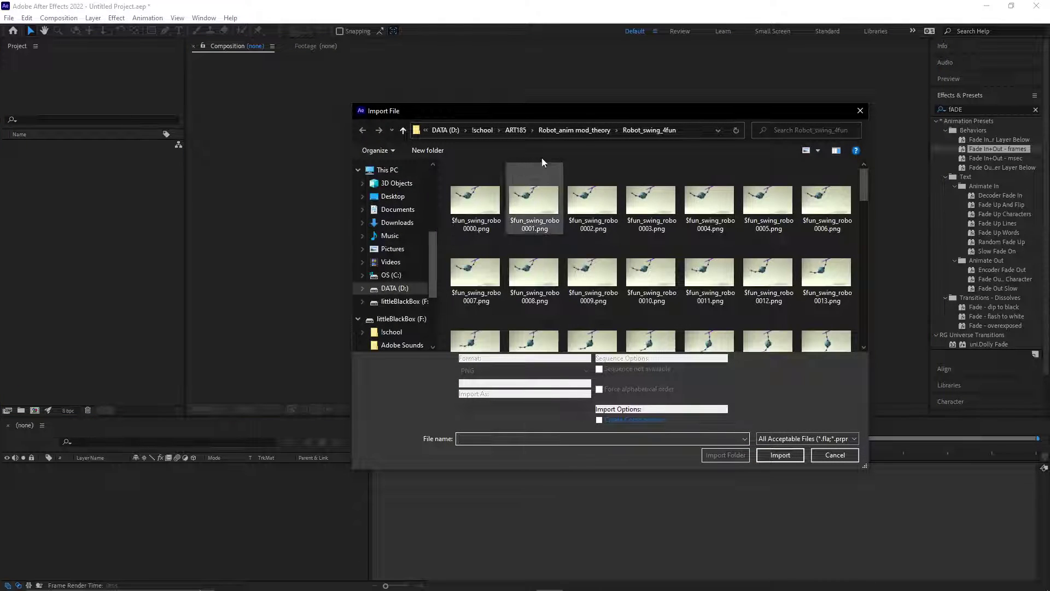
pyautogui.click(396, 302)
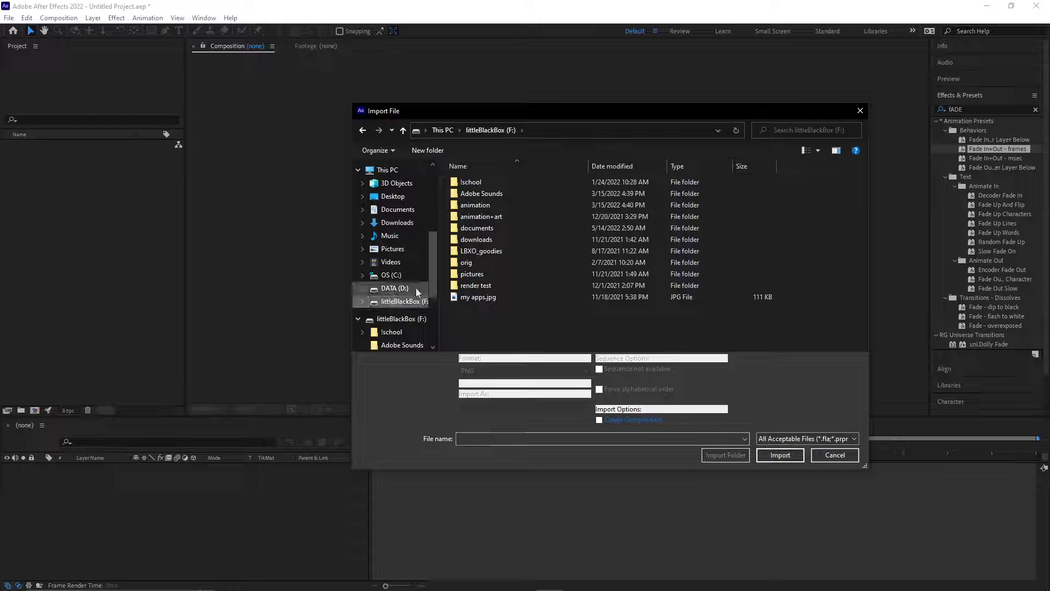
pyautogui.click(394, 288)
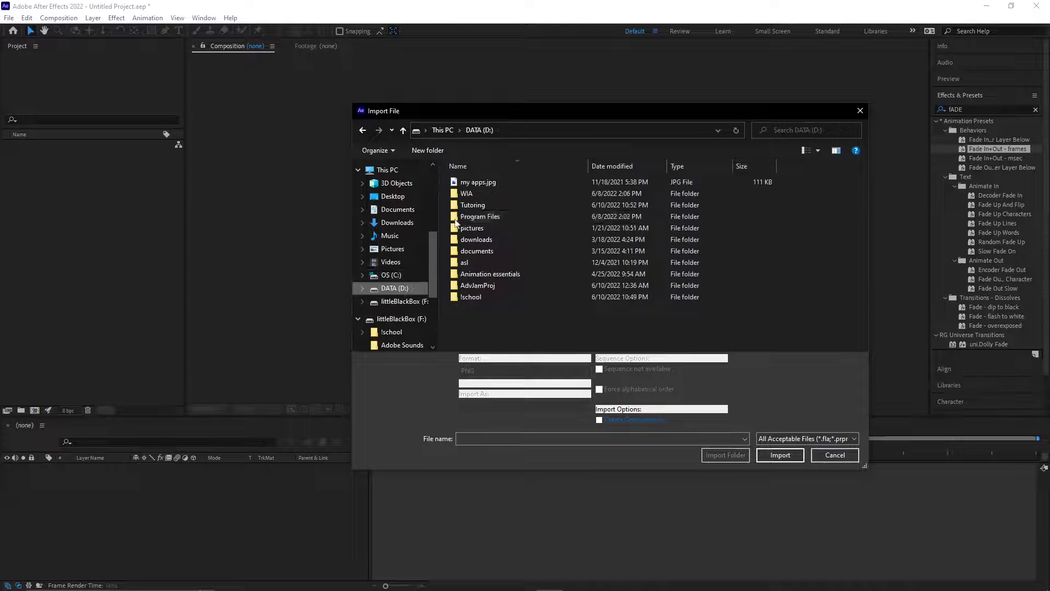
pyautogui.doubleClick(466, 206)
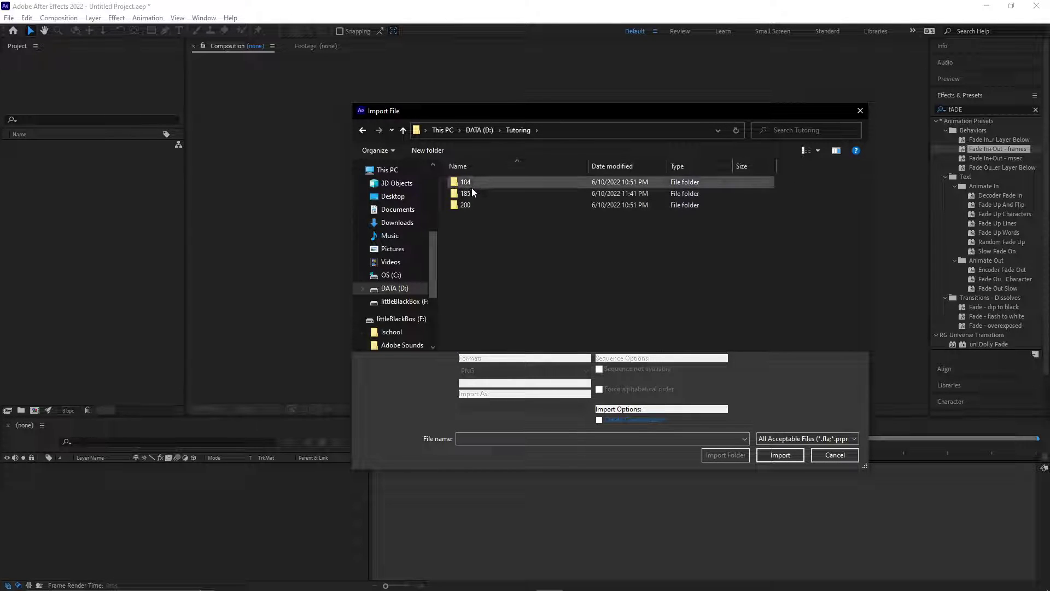
pyautogui.doubleClick(471, 189)
pyautogui.doubleClick(472, 186)
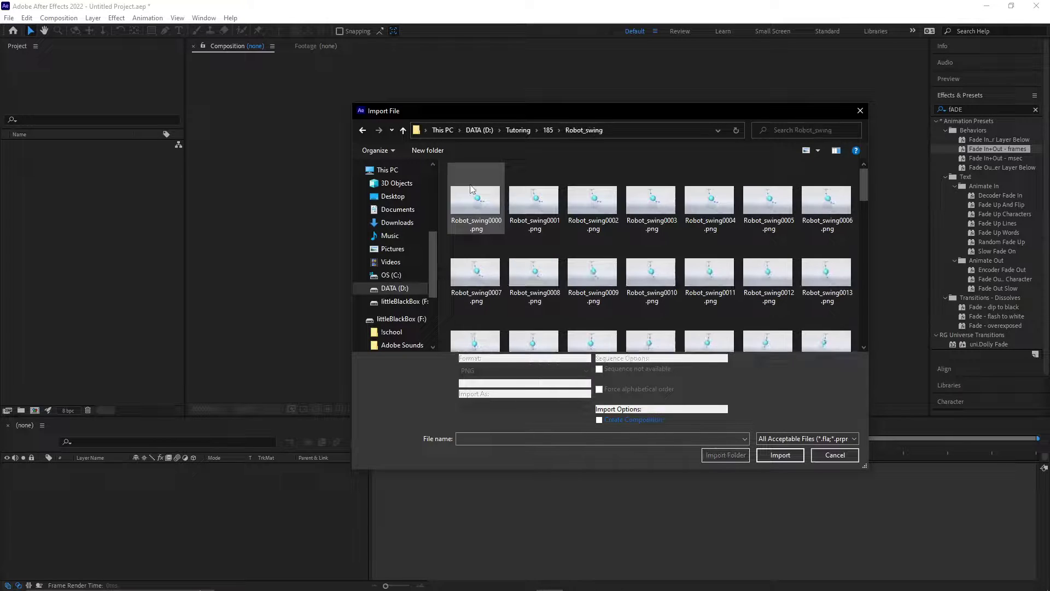
# - Import the rendered Robot_swing frames as footage in the form of a PNG sequence
pyautogui.click(475, 181)
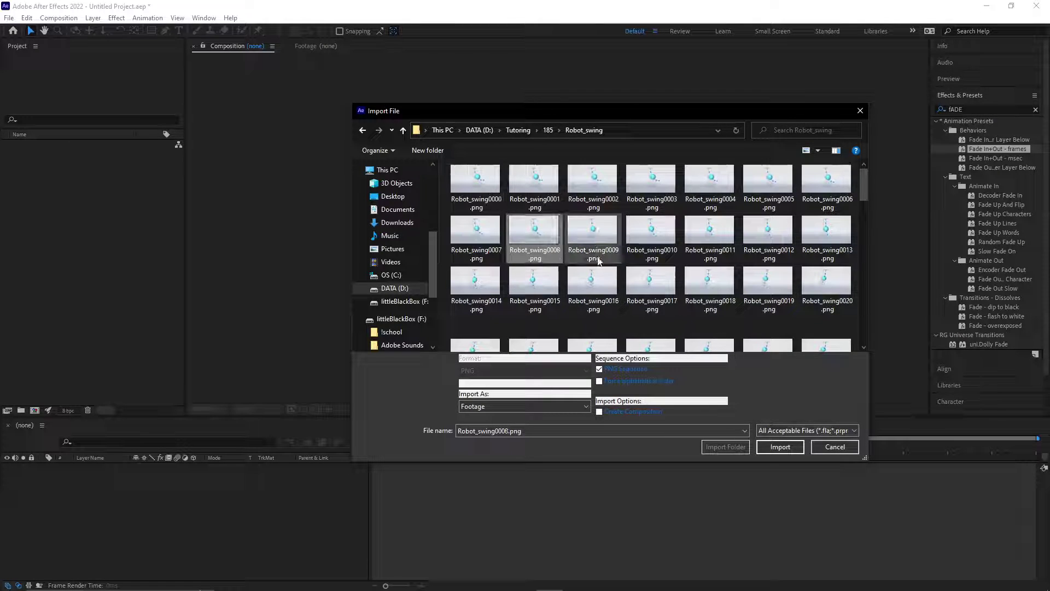
pyautogui.click(670, 287)
pyautogui.click(583, 328)
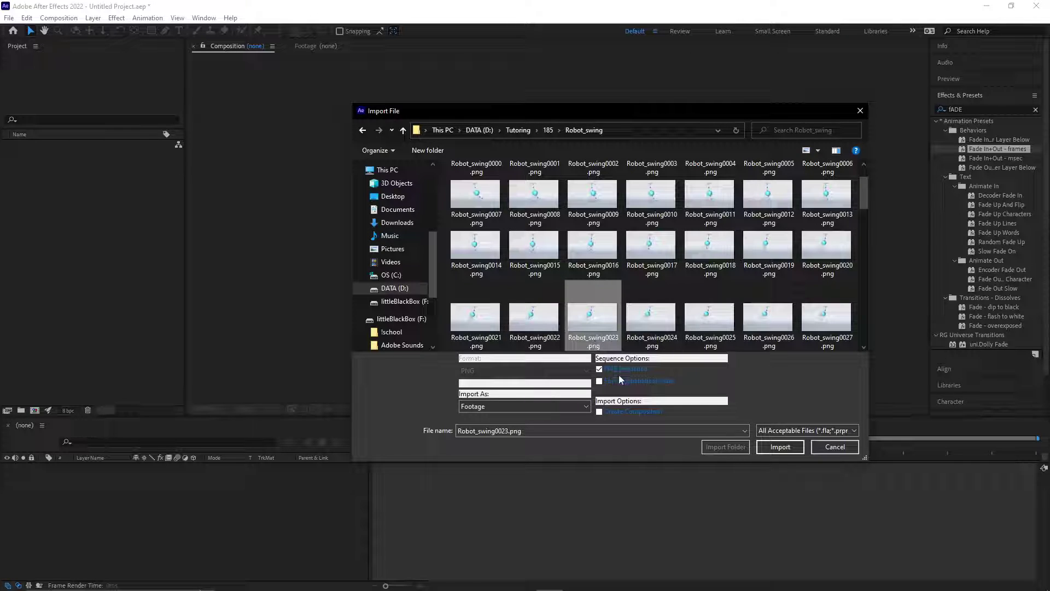
pyautogui.click(781, 447)
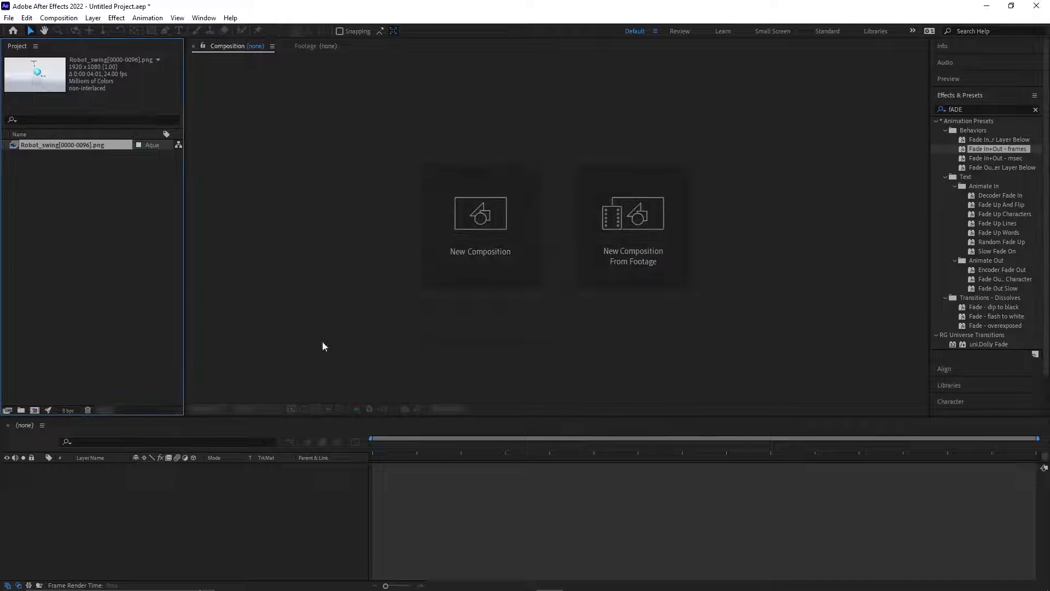
# - Check the Robot_swing sequence's frame rate in its main footage interpretation settings and accept 24 frames per second
pyautogui.rightClick(41, 147)
pyautogui.moveTo(149, 223)
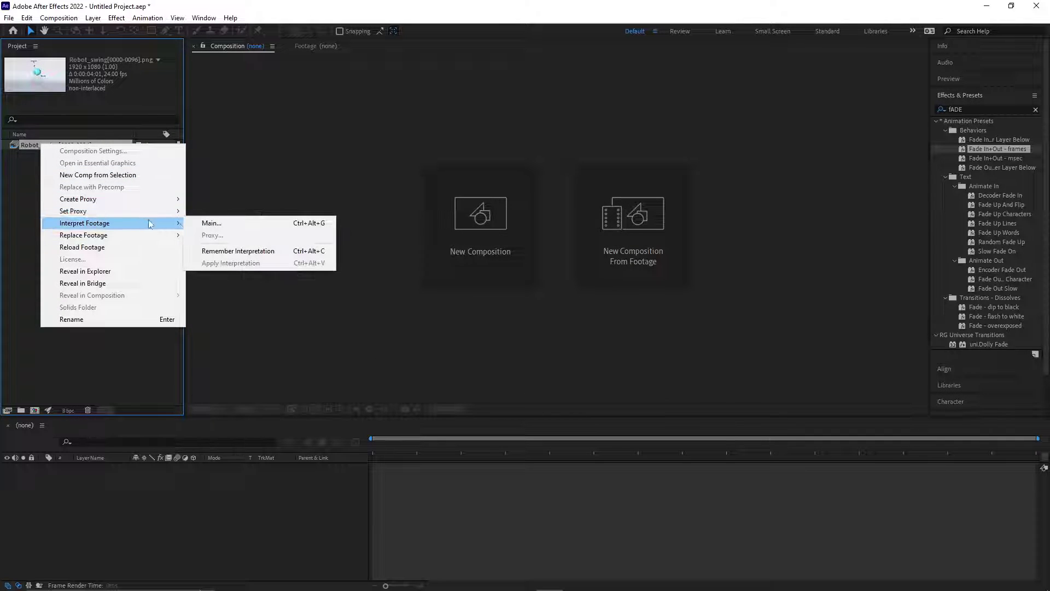
pyautogui.click(212, 224)
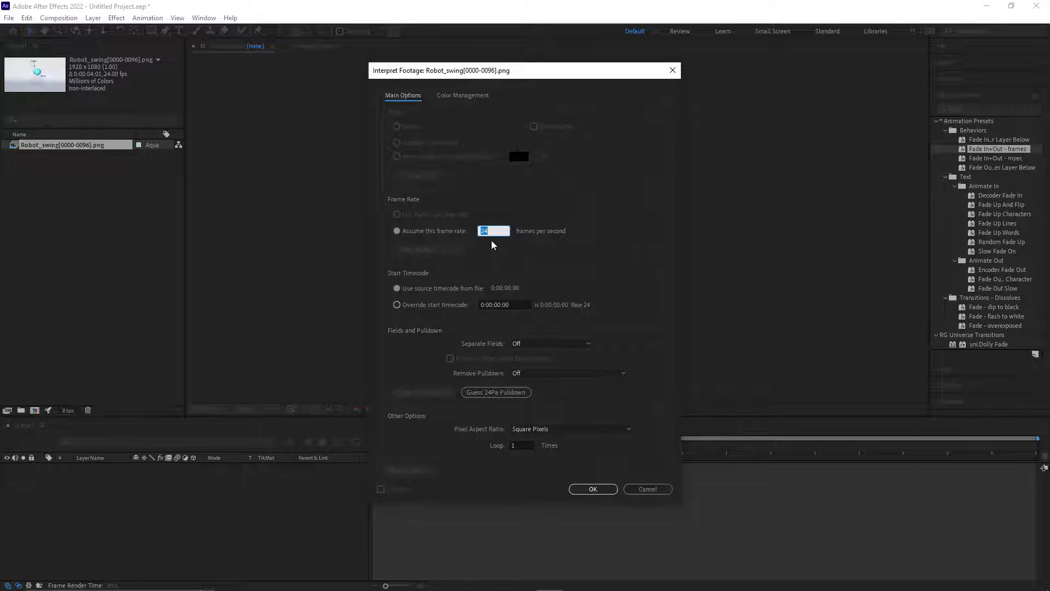
pyautogui.click(591, 489)
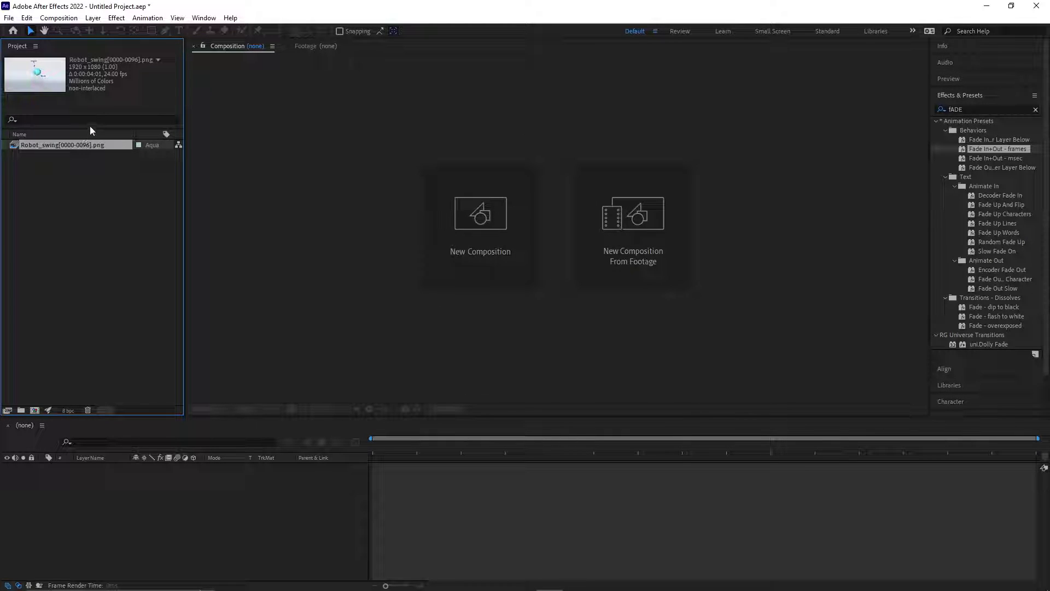
# - Check the default sequence footage frame rate in the Import preferences and accept 24 frames per second
pyautogui.click(29, 17)
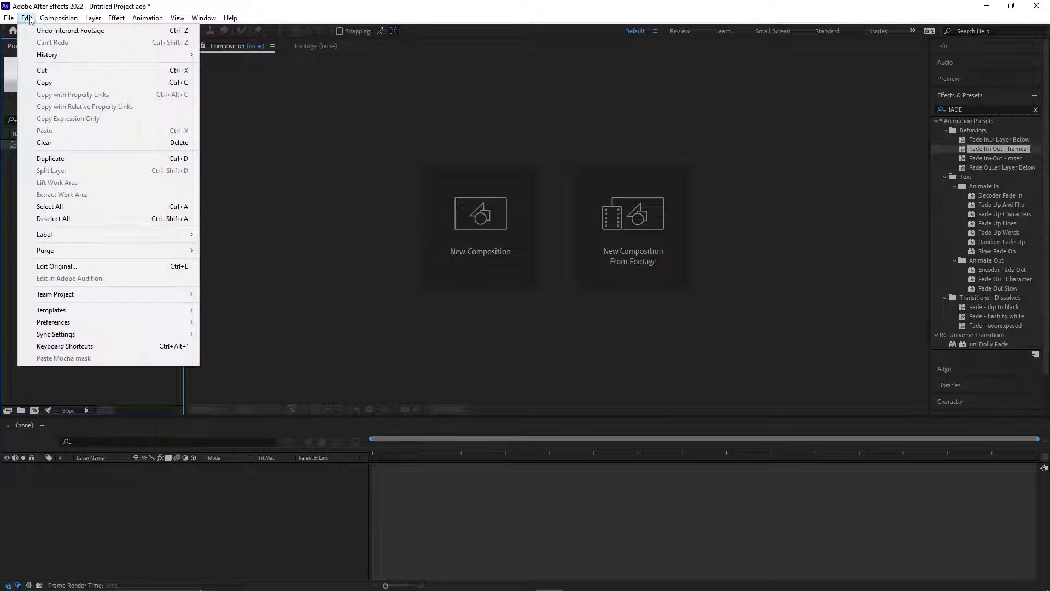
pyautogui.moveTo(98, 322)
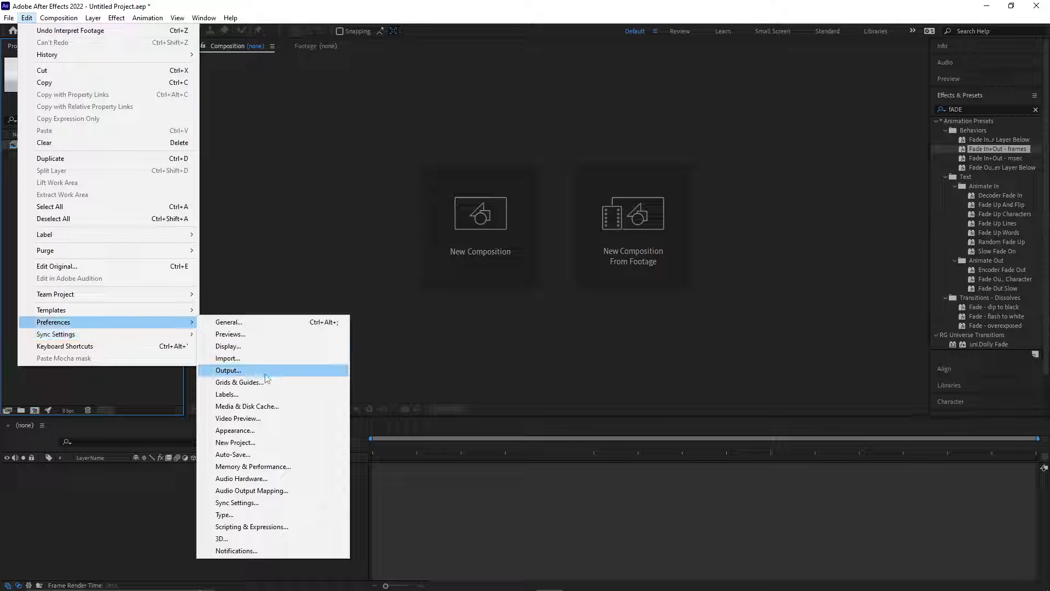
pyautogui.click(268, 360)
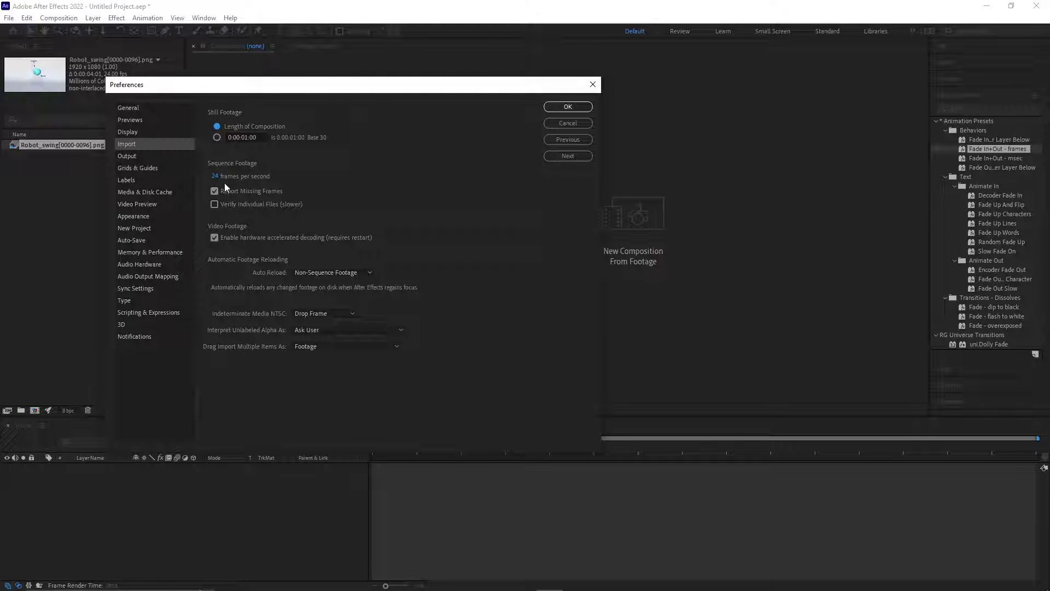
pyautogui.click(567, 107)
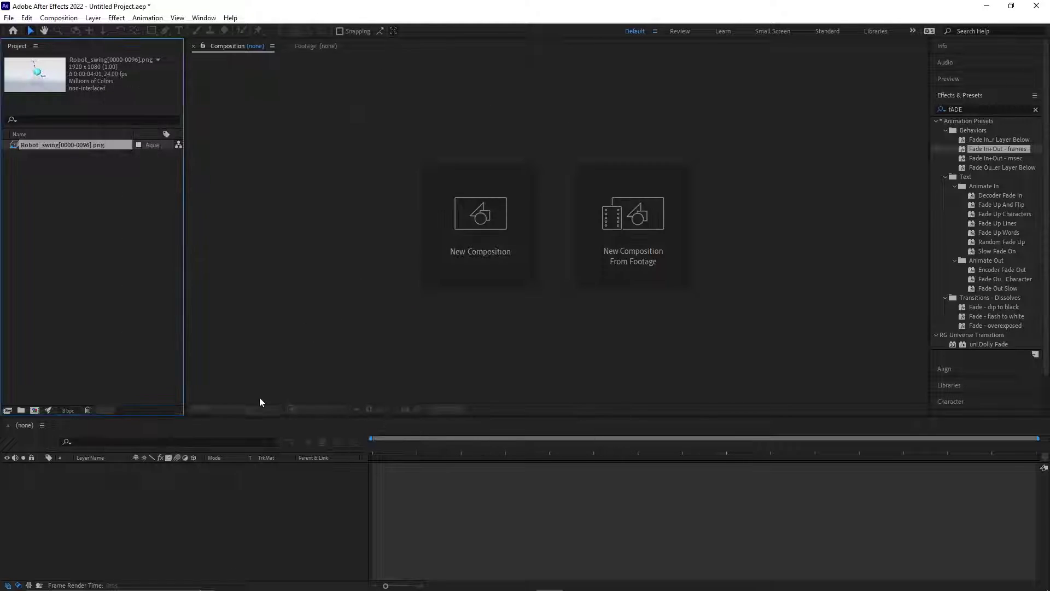
# - Create a composition from the imported Robot_swing PNG sequence
pyautogui.rightClick(91, 152)
pyautogui.click(151, 179)
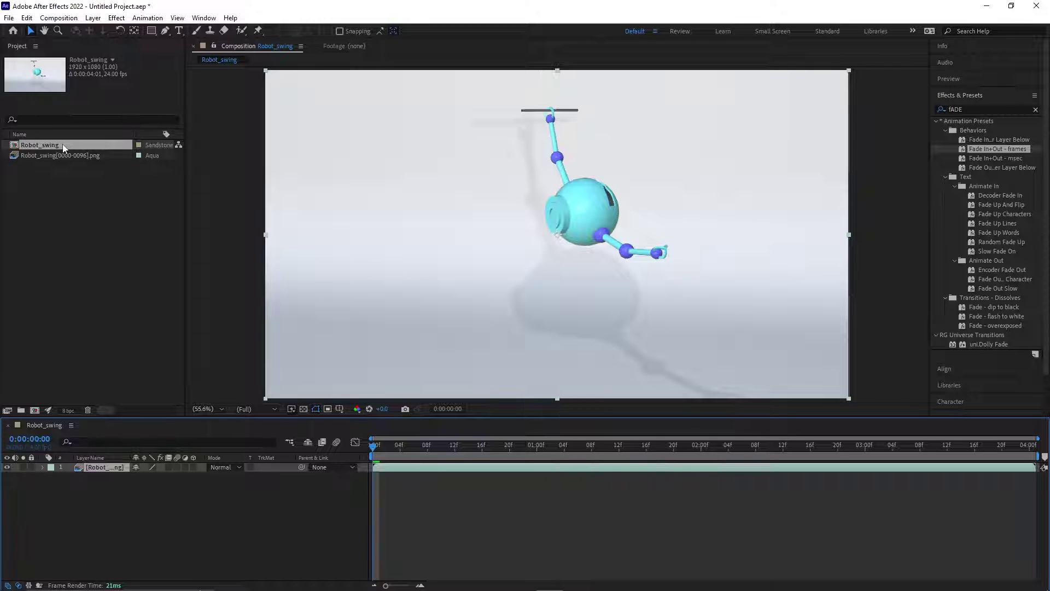
# - Create a new composition named LastName_Robot_swing_Fly with a duration of 0:00:45:00
pyautogui.rightClick(55, 179)
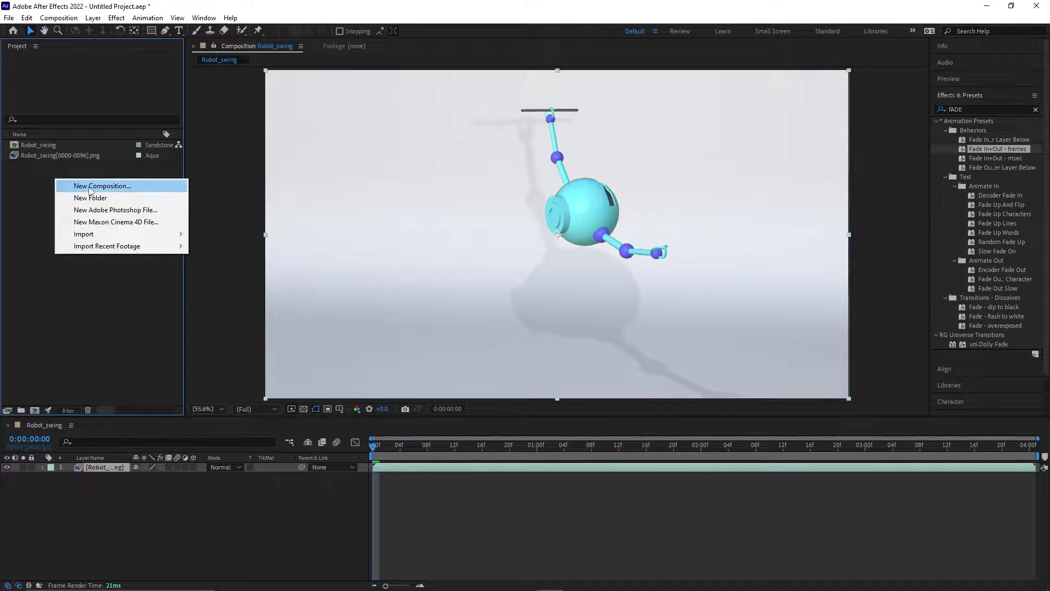
pyautogui.click(88, 186)
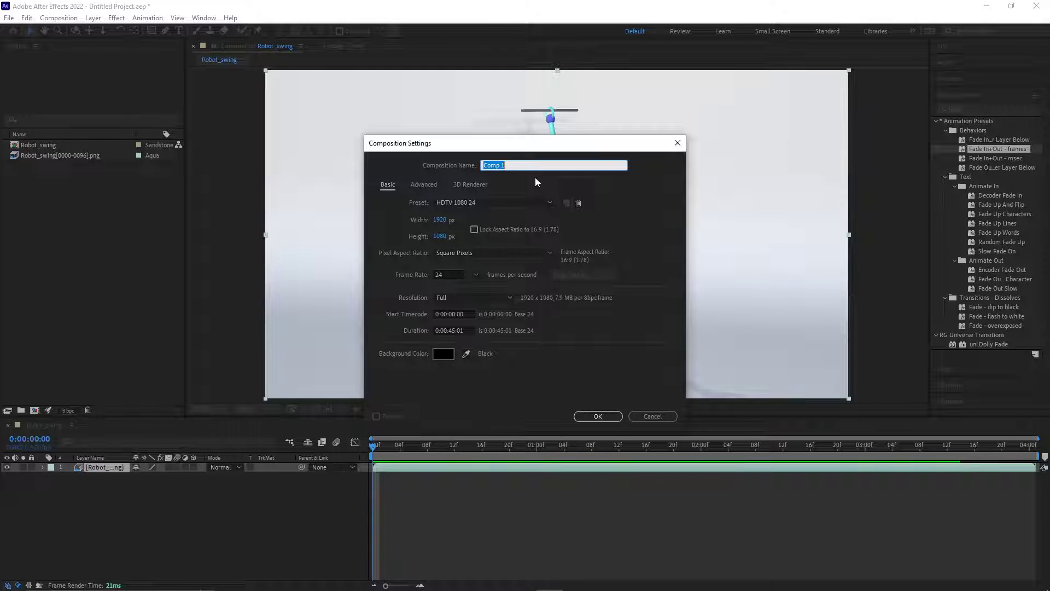
pyautogui.write('LastName_')
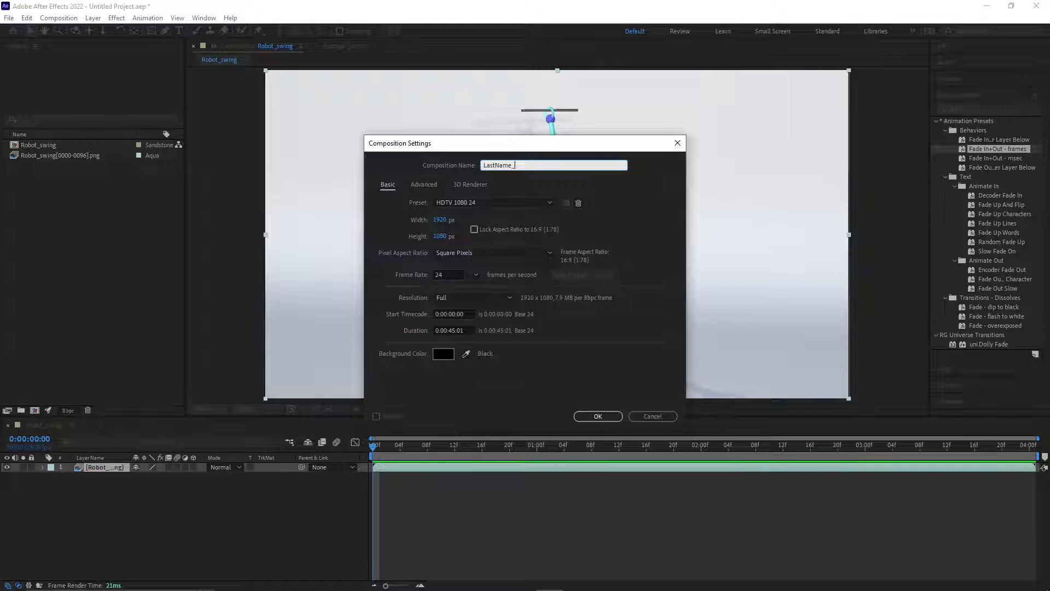
pyautogui.write('obot_swing_Fly')
pyautogui.click(466, 330)
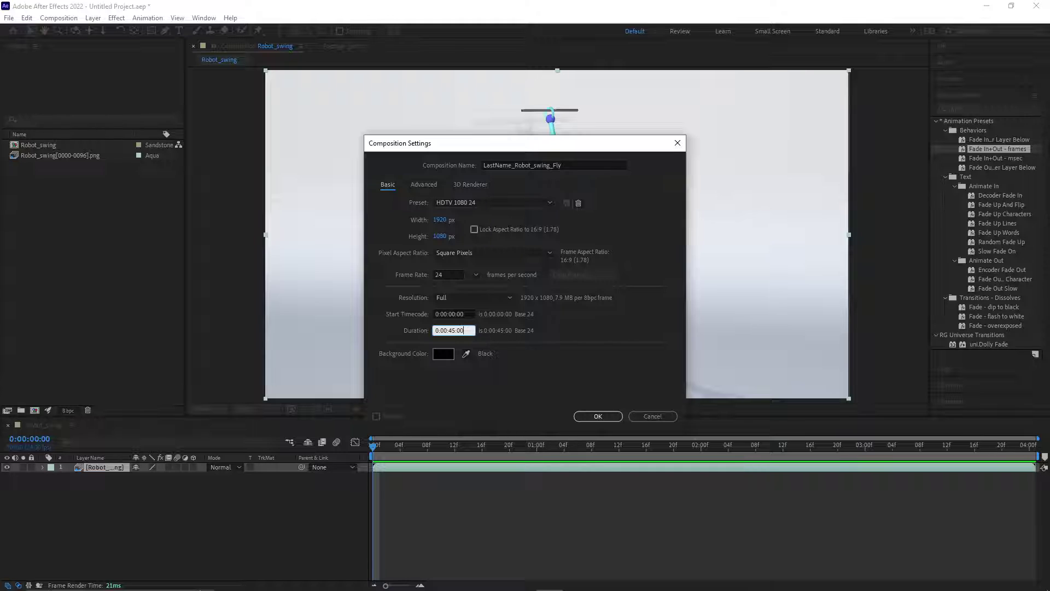
pyautogui.click(598, 416)
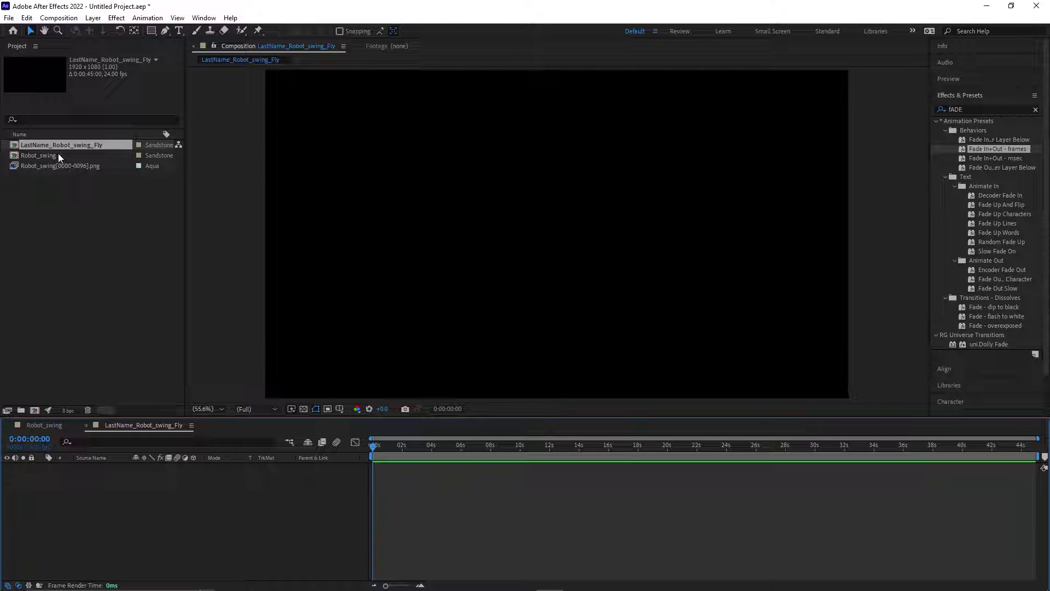
# - Place the Robot_swing composition in the LastName_Robot_swing_Fly timeline and duplicate the layer once
pyautogui.moveTo(59, 158); pyautogui.dragTo(134, 503)
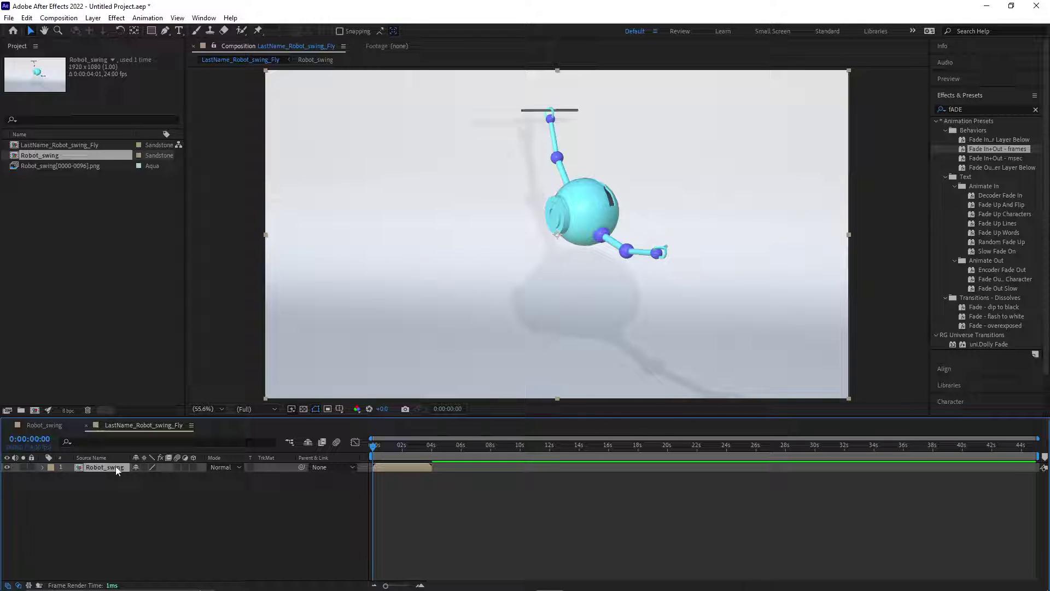
pyautogui.hotkey('ctrl', 'd')
pyautogui.click(148, 492)
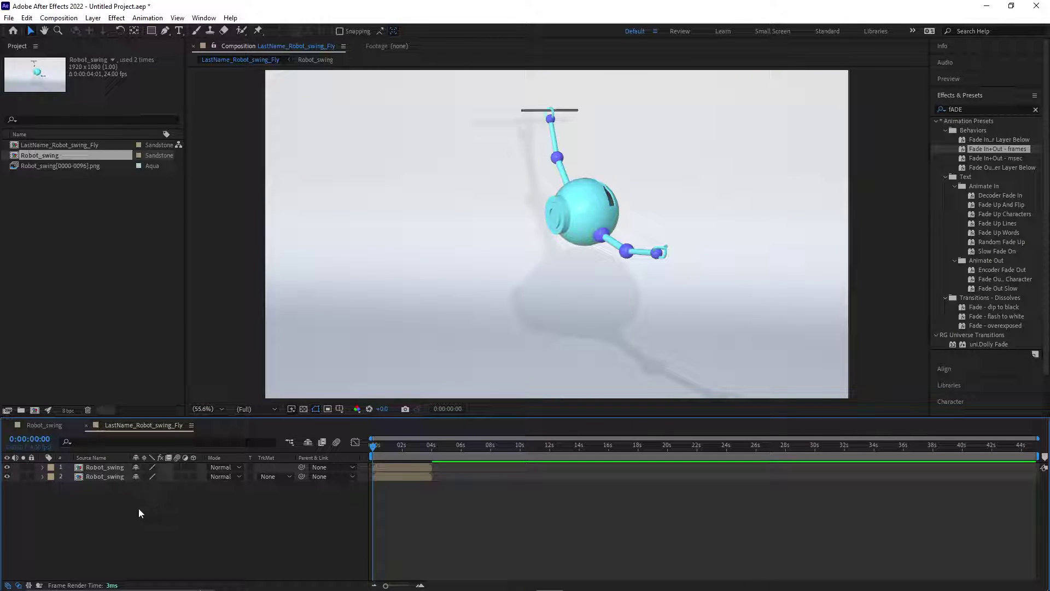
pyautogui.click(98, 477)
pyautogui.rightClick(95, 476)
pyautogui.moveTo(162, 287)
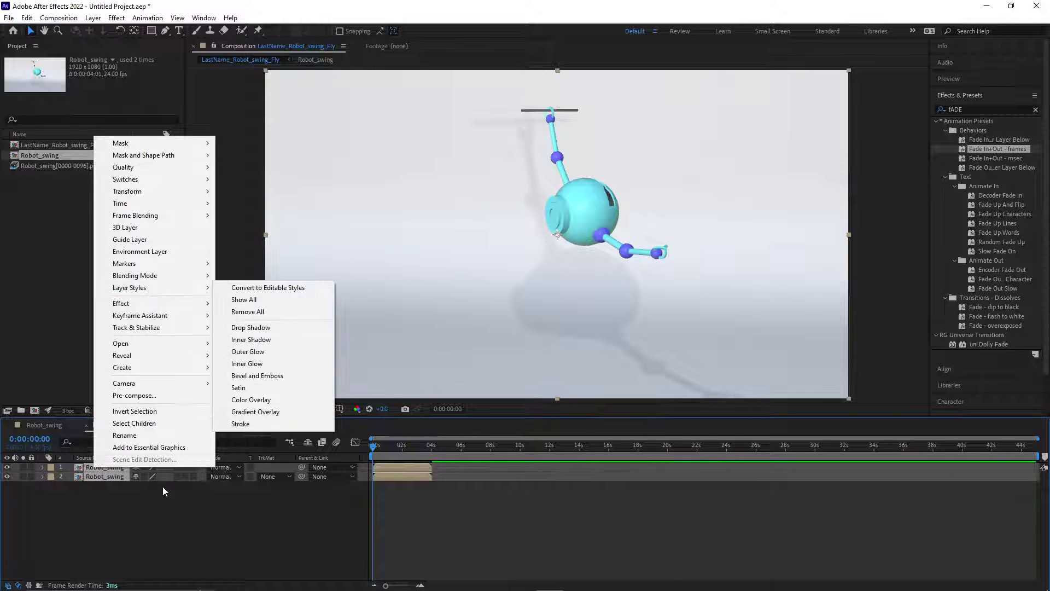
pyautogui.click(166, 534)
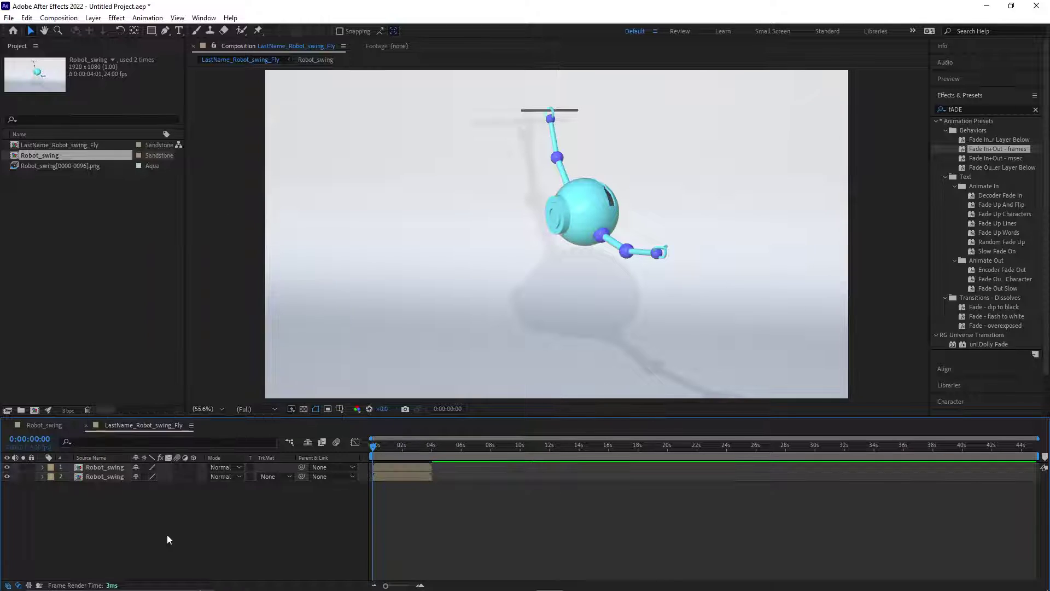
# - Create a medium blue 1920 x 1080 px solid above the two Robot_swing layers
pyautogui.rightClick(115, 520)
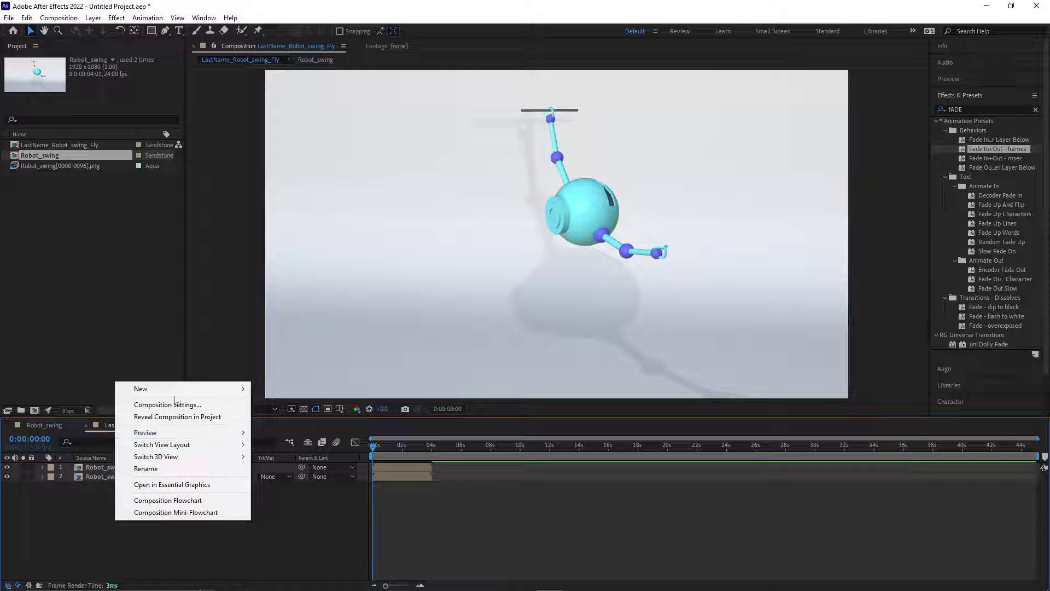
pyautogui.moveTo(164, 389)
pyautogui.click(285, 417)
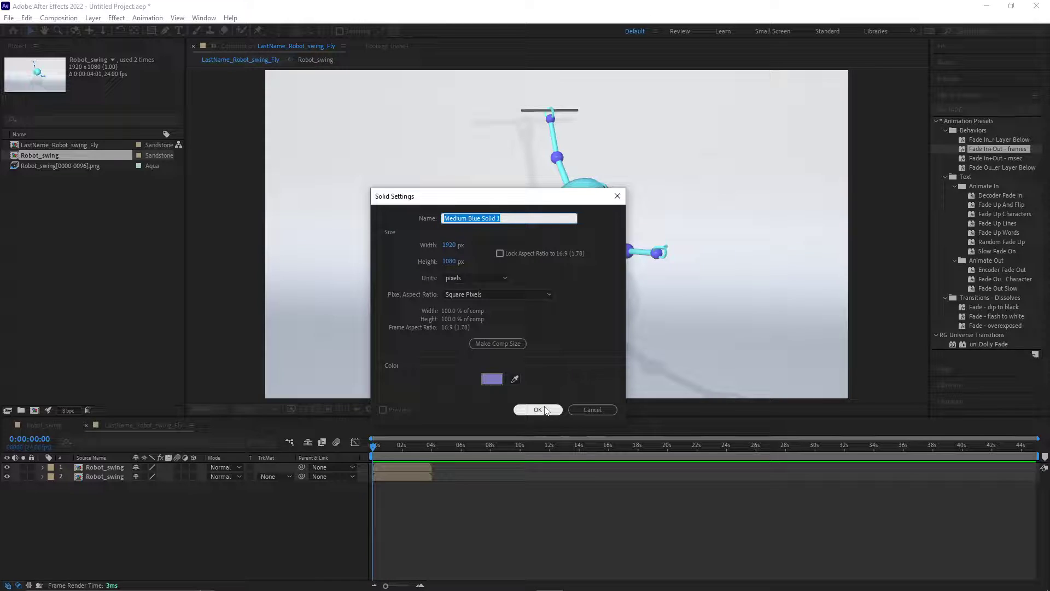
pyautogui.click(538, 409)
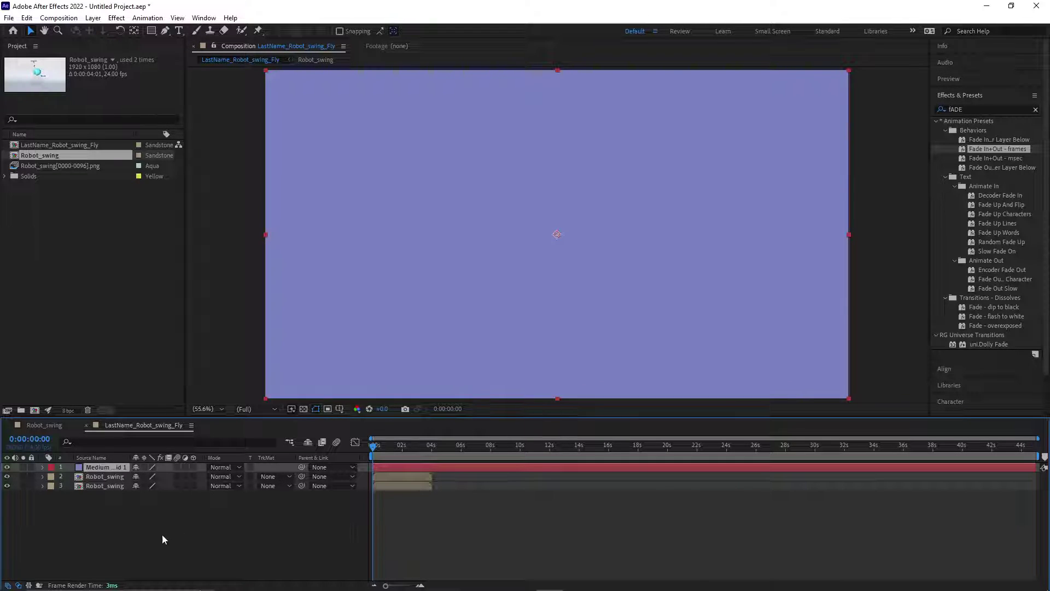
# - Try to add a white title reading "Robot Swing Fly" over the blue solid
pyautogui.click(179, 30)
pyautogui.click(392, 173)
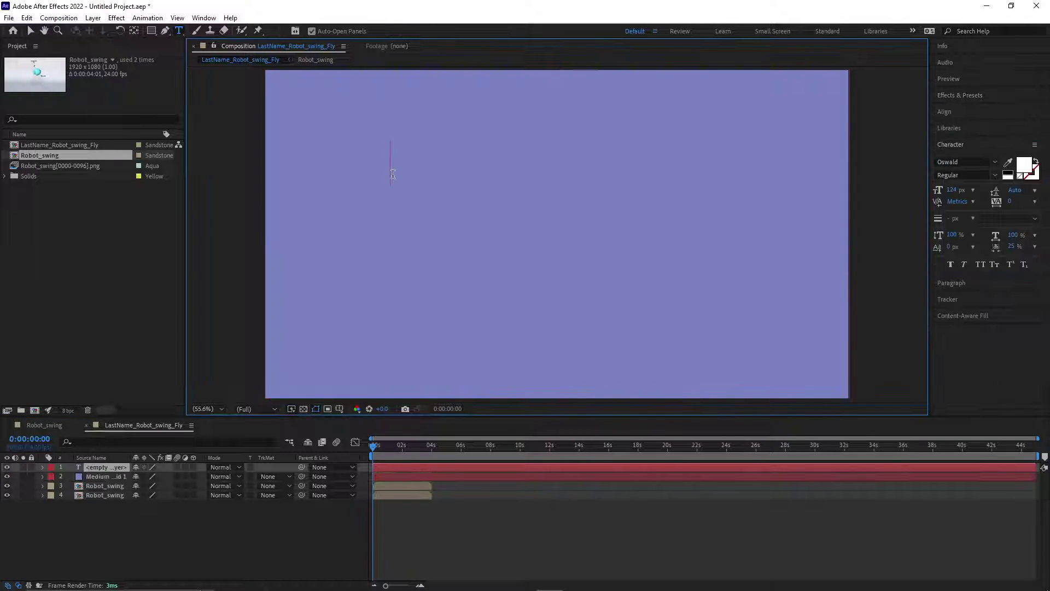
pyautogui.write('%')
pyautogui.press('BackSpace')
pyautogui.write('Title')
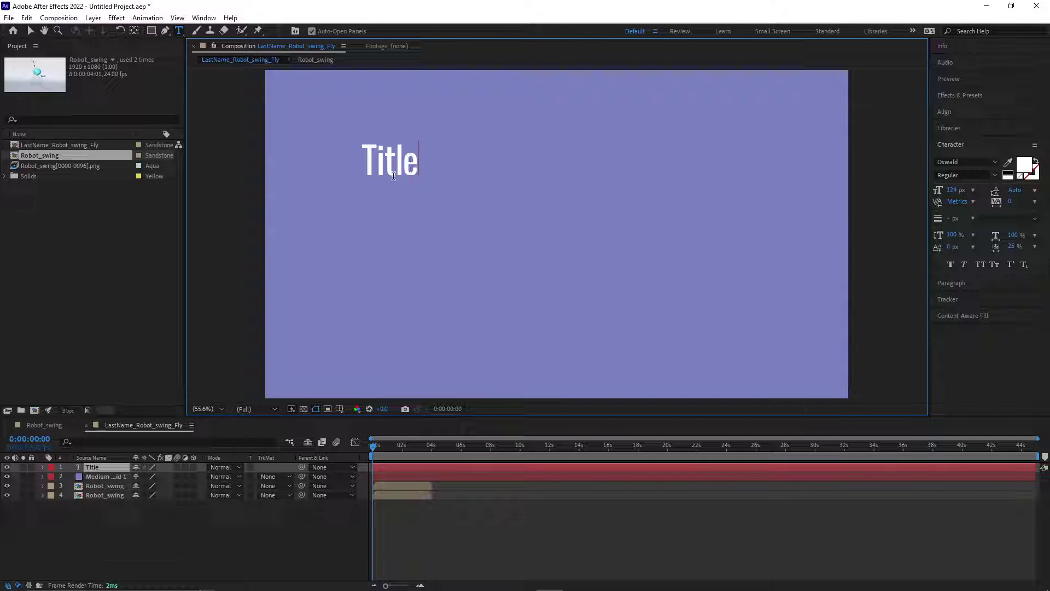
pyautogui.press('BackSpace')
pyautogui.press('BackSpace')
pyautogui.press('BackSpace')
pyautogui.press('BackSpace')
pyautogui.press('BackSpace')
pyautogui.write('R')
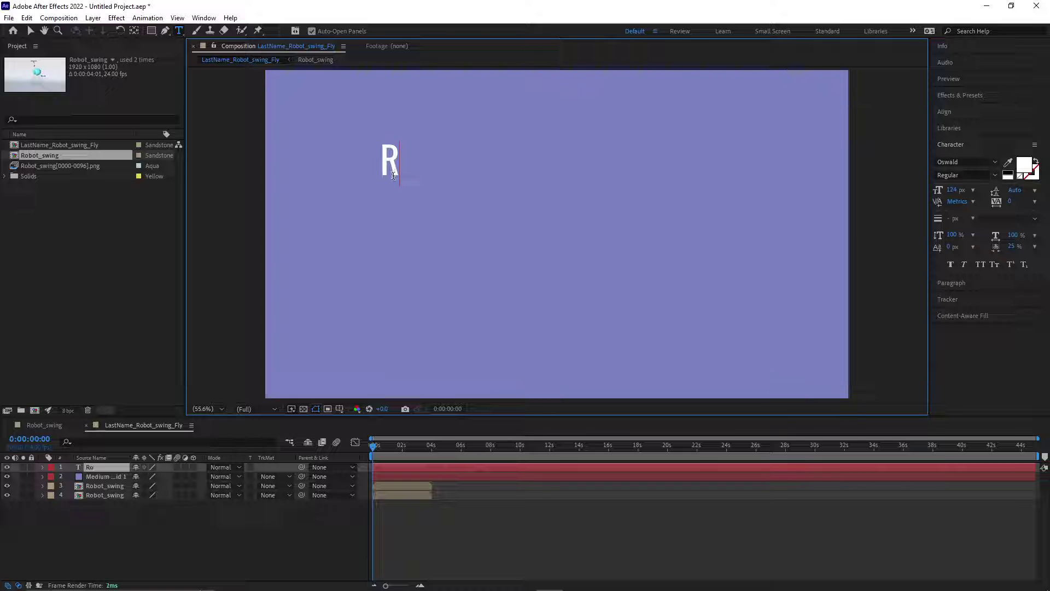
pyautogui.write('obot Sw')
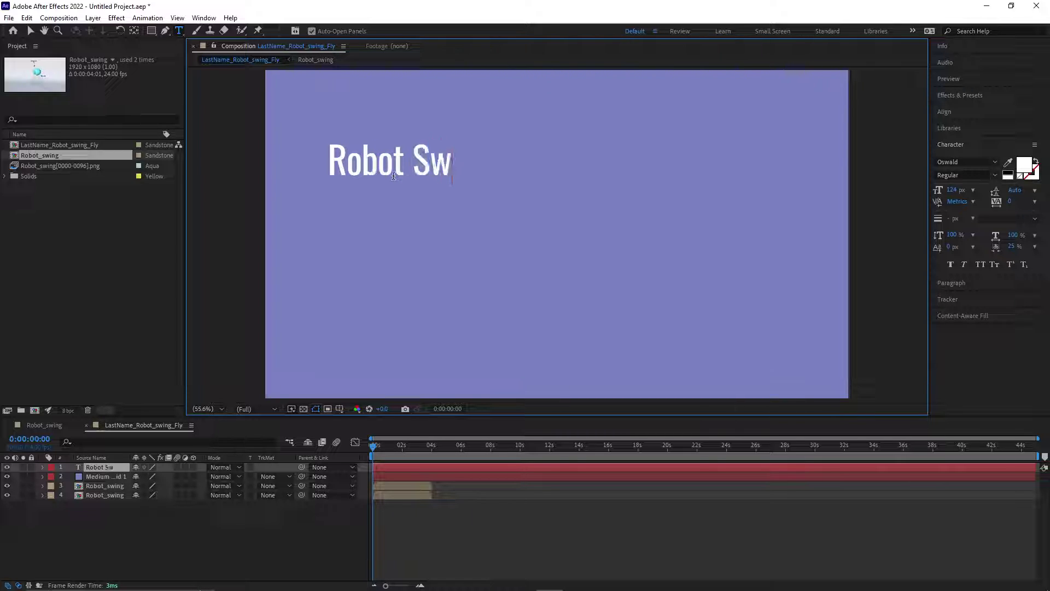
pyautogui.write('ing Fly')
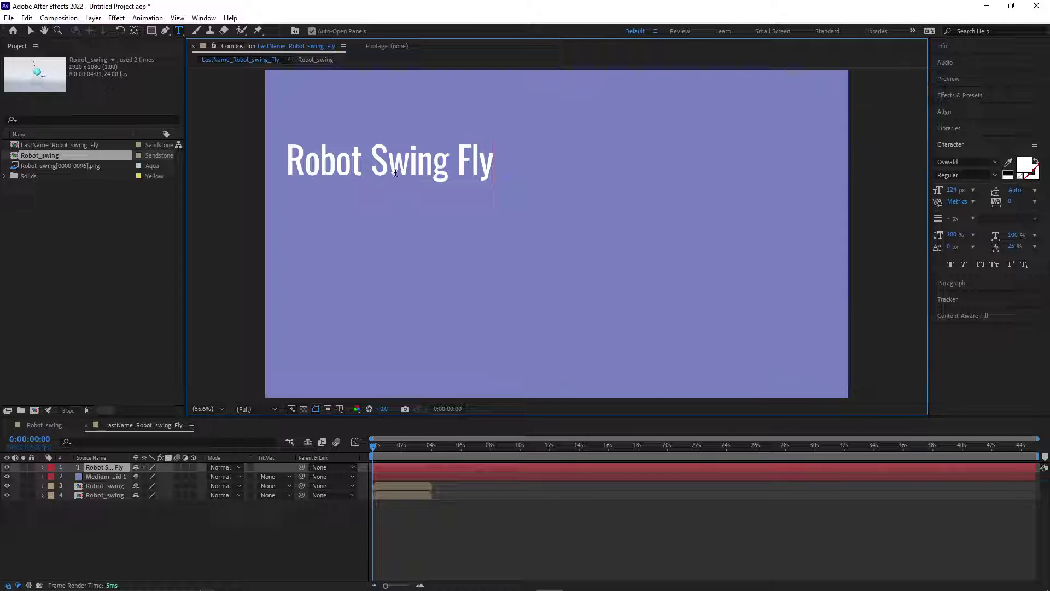
pyautogui.hotkey('ctrl', 'z')
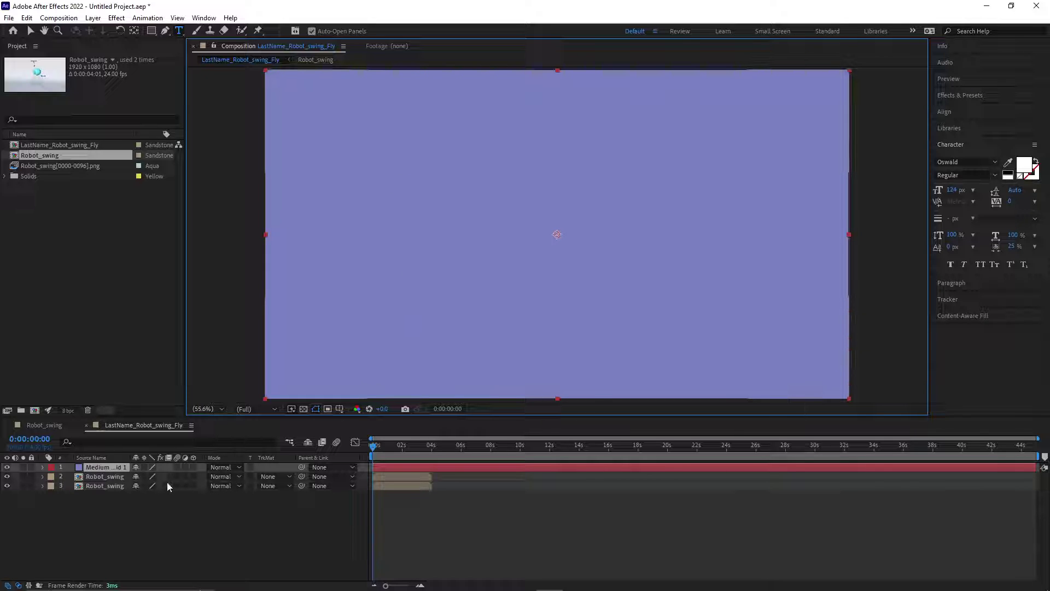
pyautogui.hotkey('ctrl', 'z')
pyautogui.hotkey('ctrl', 'shift', 'z')
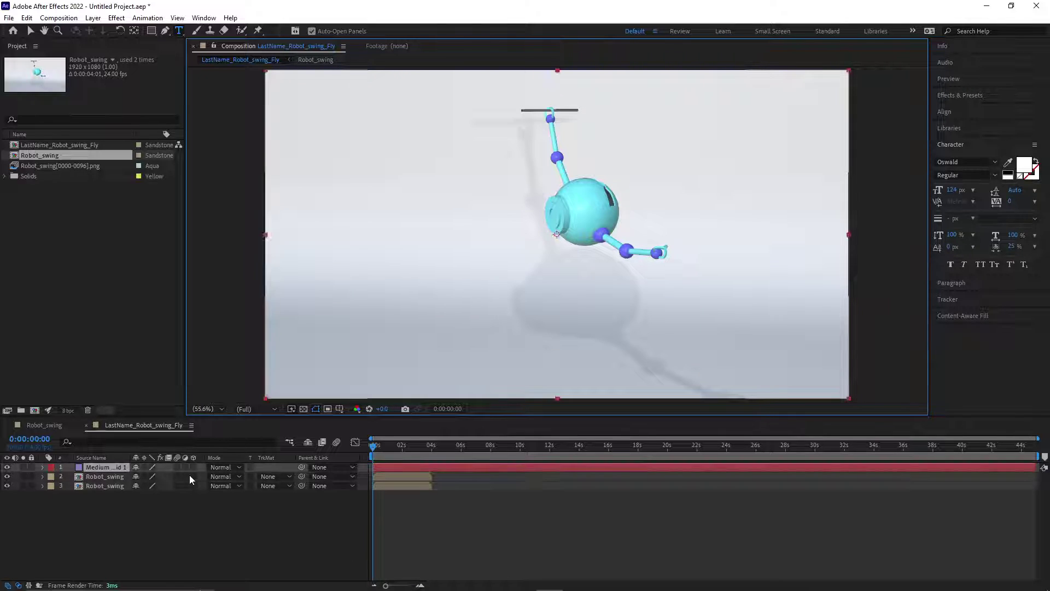
# - Add the title text "Robot Swing Fly" over the solid and move it toward the upper middle of the frame
pyautogui.click(382, 174)
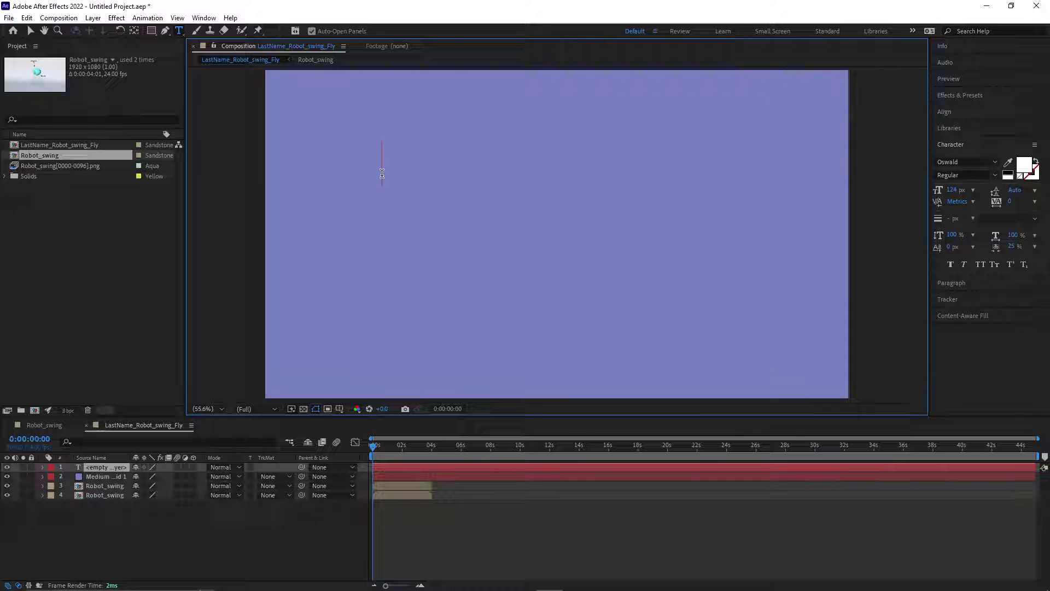
pyautogui.write('Robot')
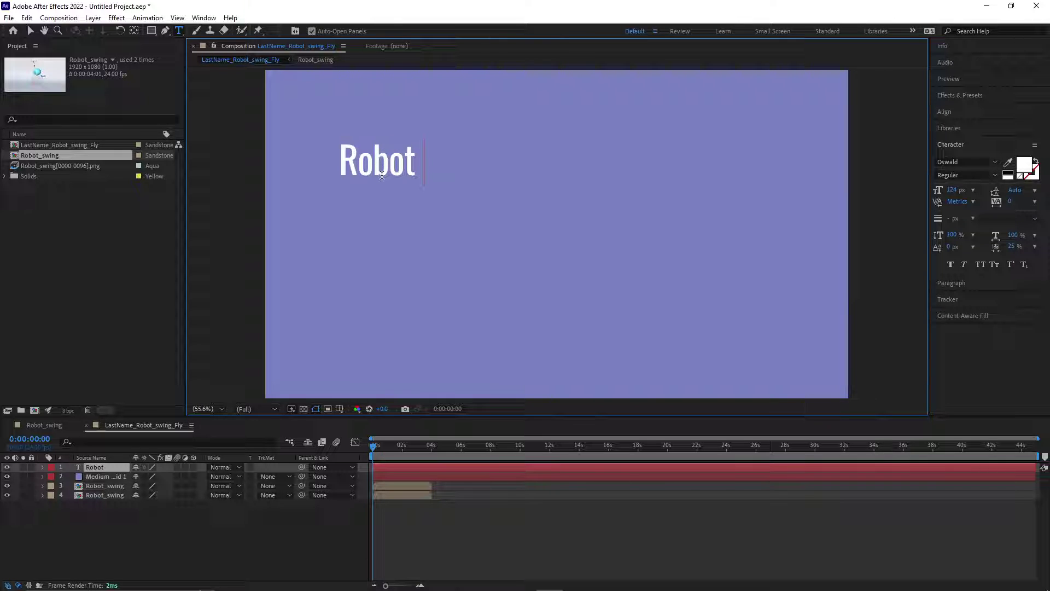
pyautogui.write(' Swing Flo')
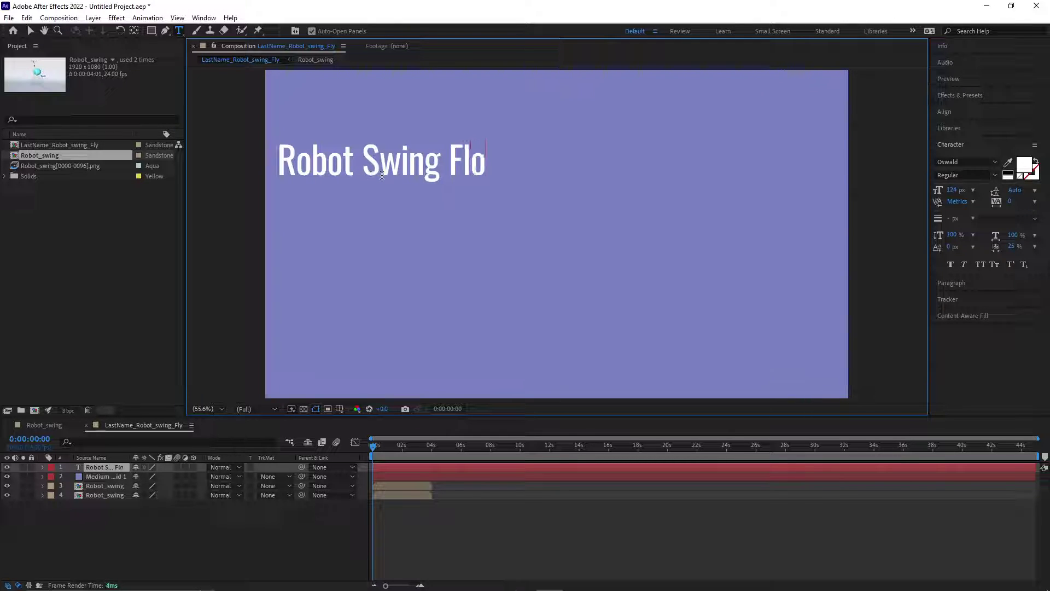
pyautogui.press('BackSpace')
pyautogui.write('y')
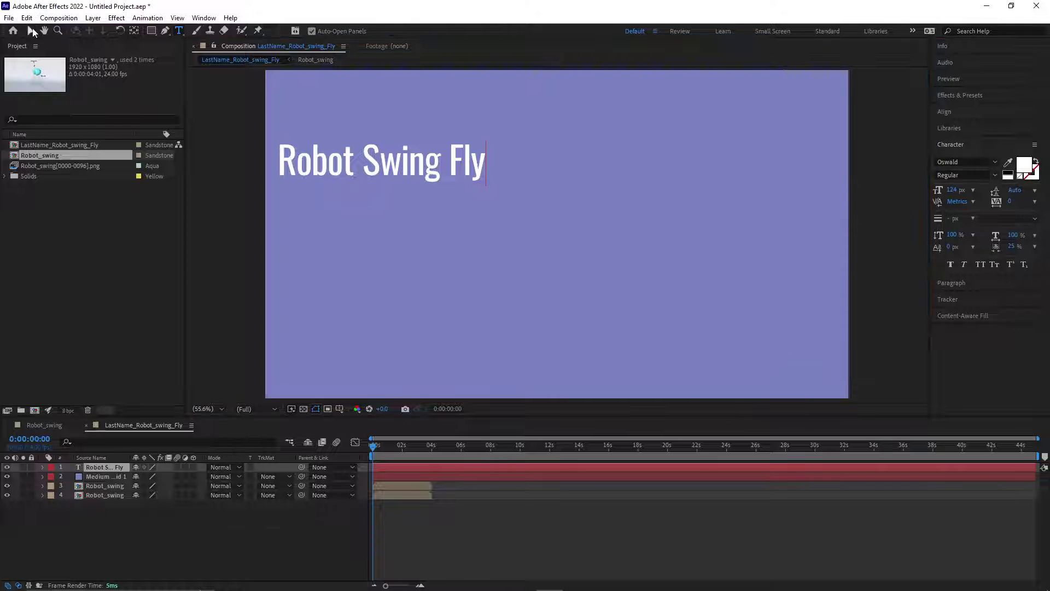
pyautogui.click(32, 32)
pyautogui.moveTo(352, 175); pyautogui.dragTo(487, 183)
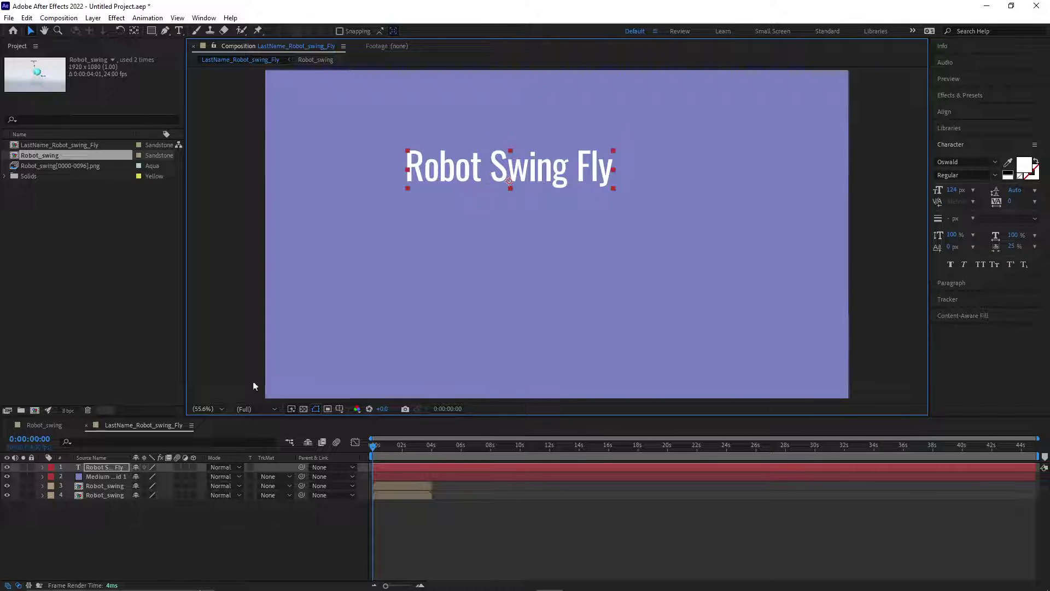
# - Duplicate the title, place the copy directly beneath it and change its text to "My Name"
pyautogui.hotkey('ctrl', 'd')
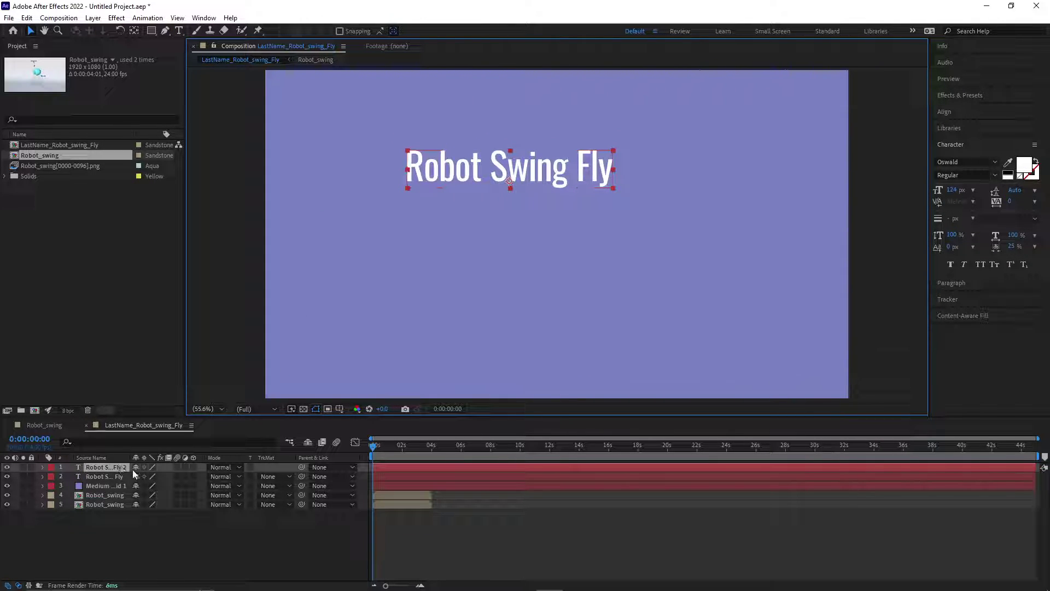
pyautogui.moveTo(464, 166); pyautogui.dragTo(469, 199)
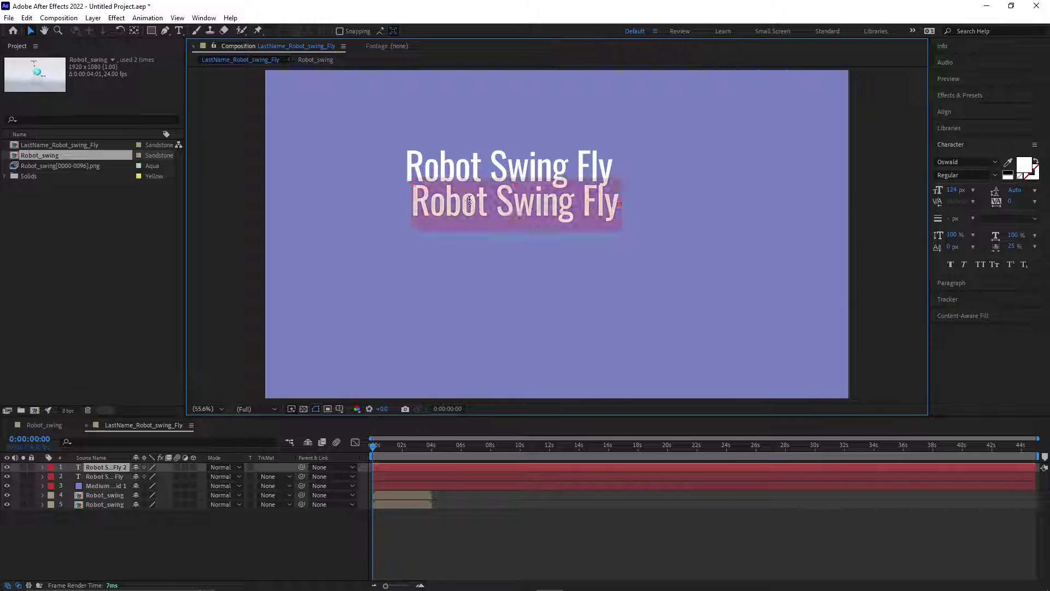
pyautogui.hotkey('ctrl', 't')
pyautogui.write('My')
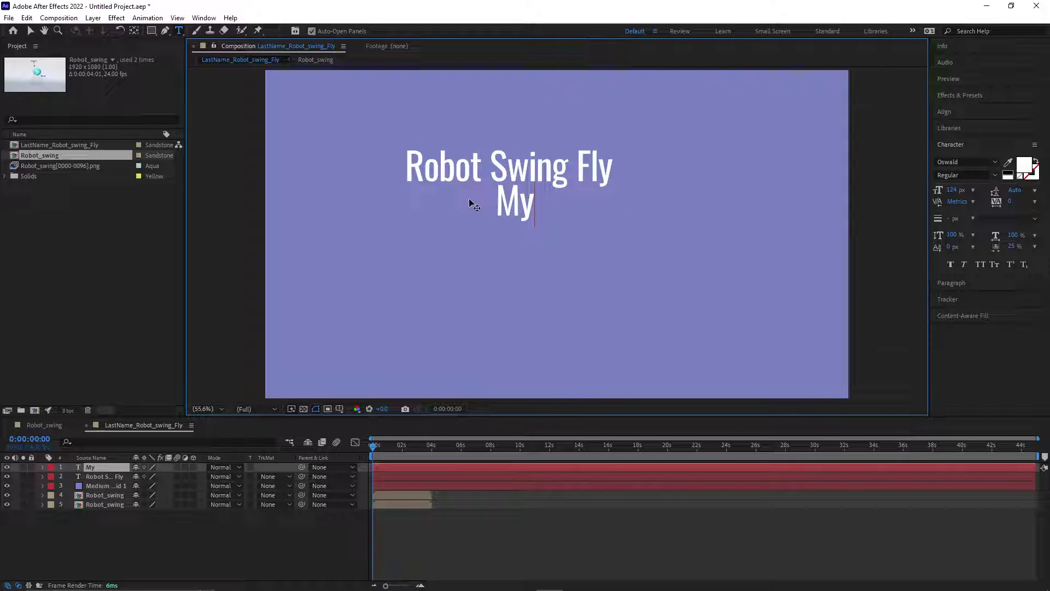
pyautogui.write(' Name')
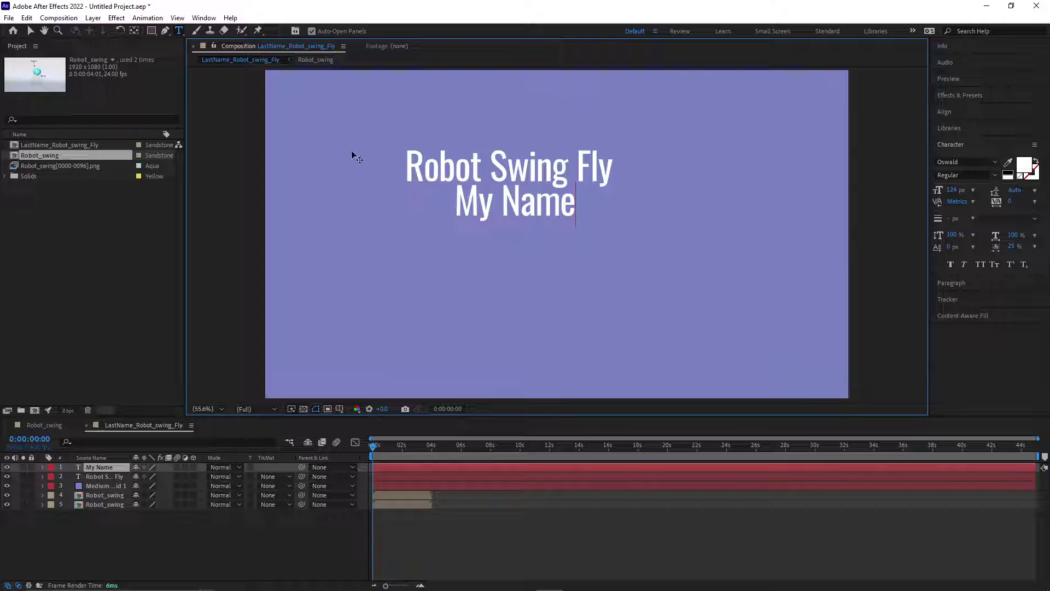
pyautogui.click(153, 535)
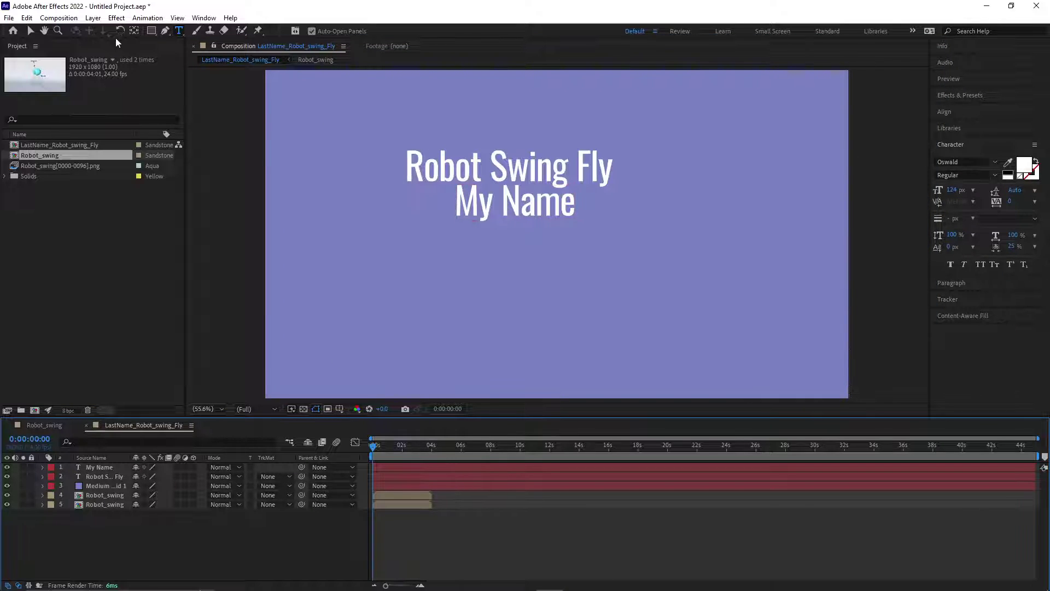
# - Try to align the title and the blue solid horizontally to each other's centers
pyautogui.click(30, 31)
pyautogui.click(486, 173)
pyautogui.keyDown('shift'); pyautogui.click(510, 217); pyautogui.keyUp('shift')
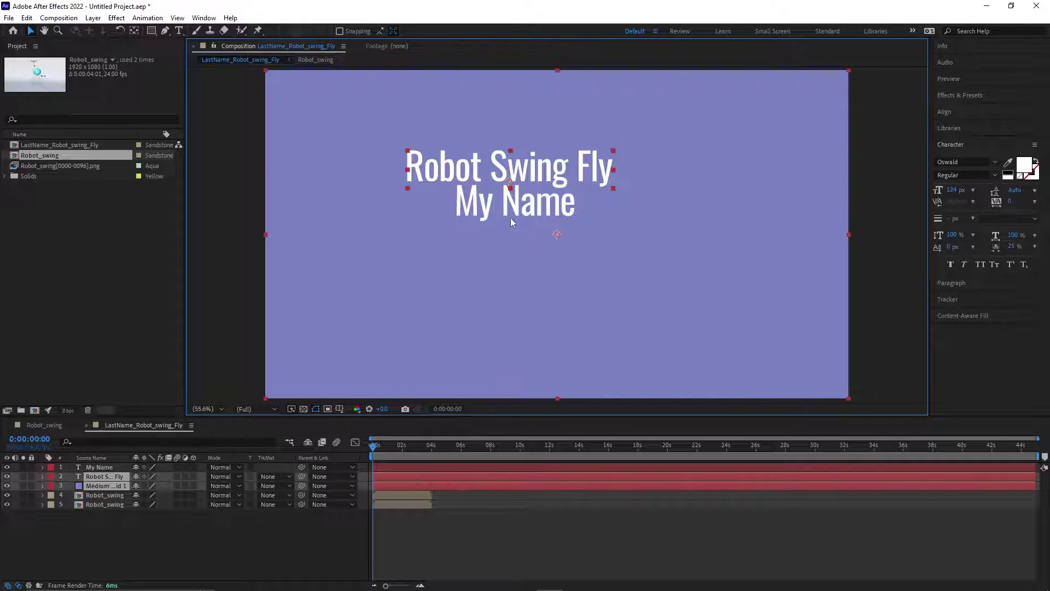
pyautogui.click(951, 111)
pyautogui.click(959, 139)
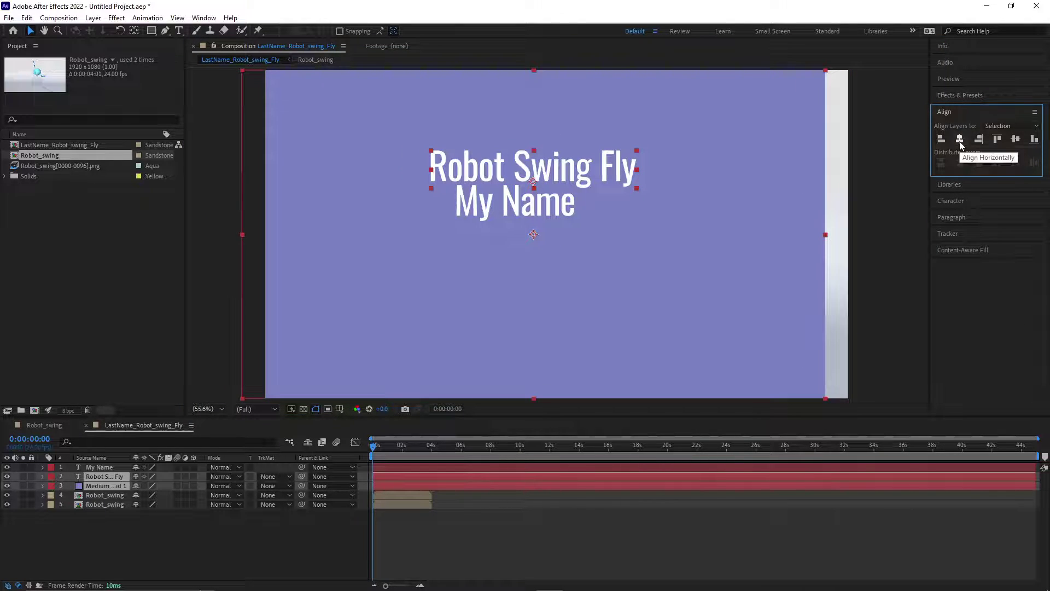
pyautogui.hotkey('ctrl', 'z')
# - Center the "Robot Swing Fly" and "My Name" text layers horizontally on each other
pyautogui.click(109, 512)
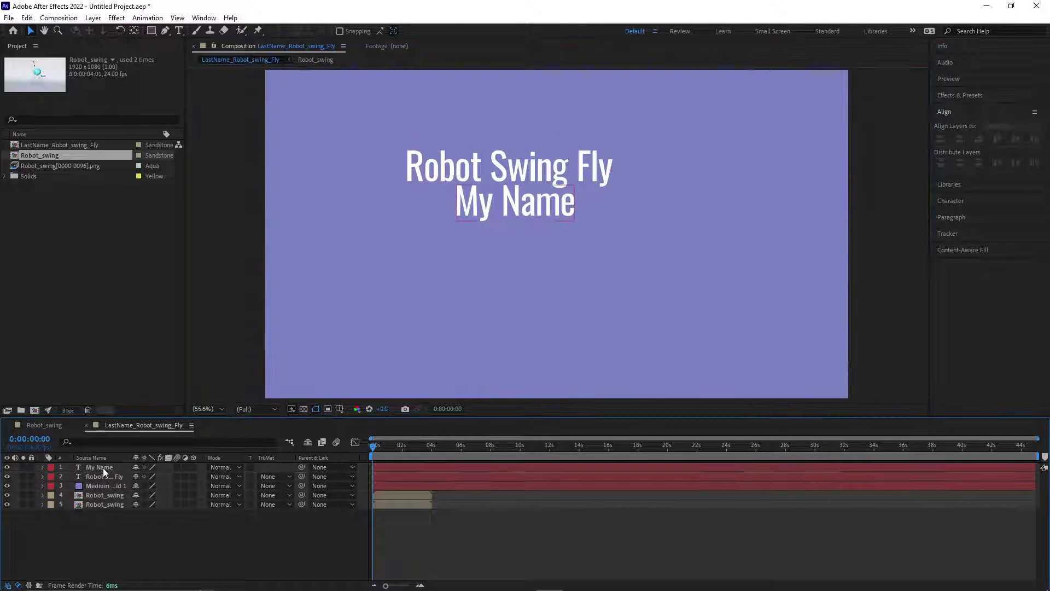
pyautogui.click(104, 477)
pyautogui.keyDown('shift'); pyautogui.click(99, 467); pyautogui.keyUp('shift')
pyautogui.click(959, 139)
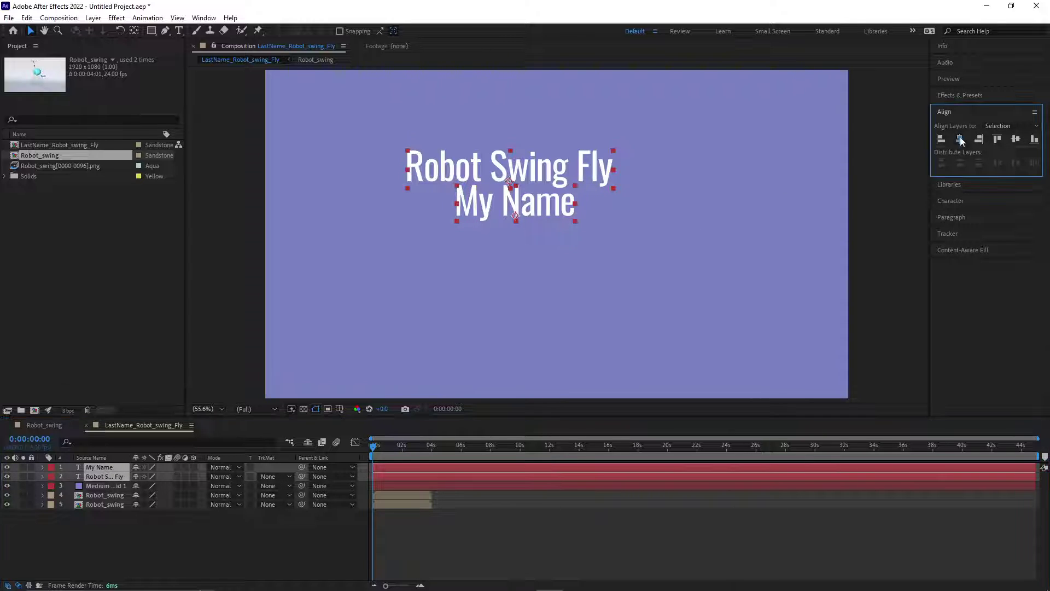
# - Try aligning the two text lines vertically, undo it, and move both lines together to the middle of the frame
pyautogui.click(1018, 142)
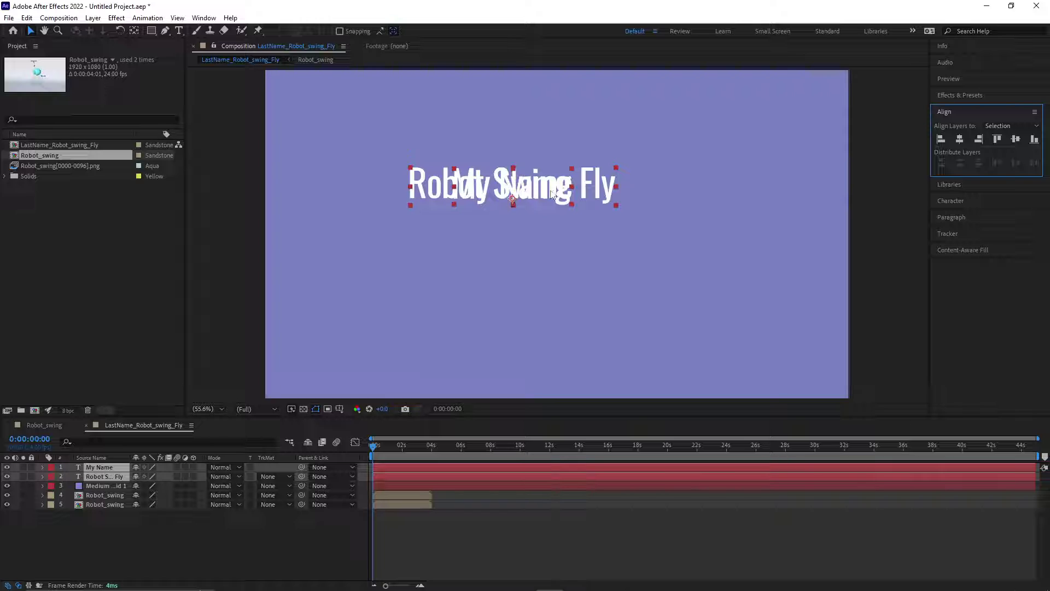
pyautogui.hotkey('ctrl', 'z')
pyautogui.moveTo(545, 175); pyautogui.dragTo(588, 197)
pyautogui.click(525, 530)
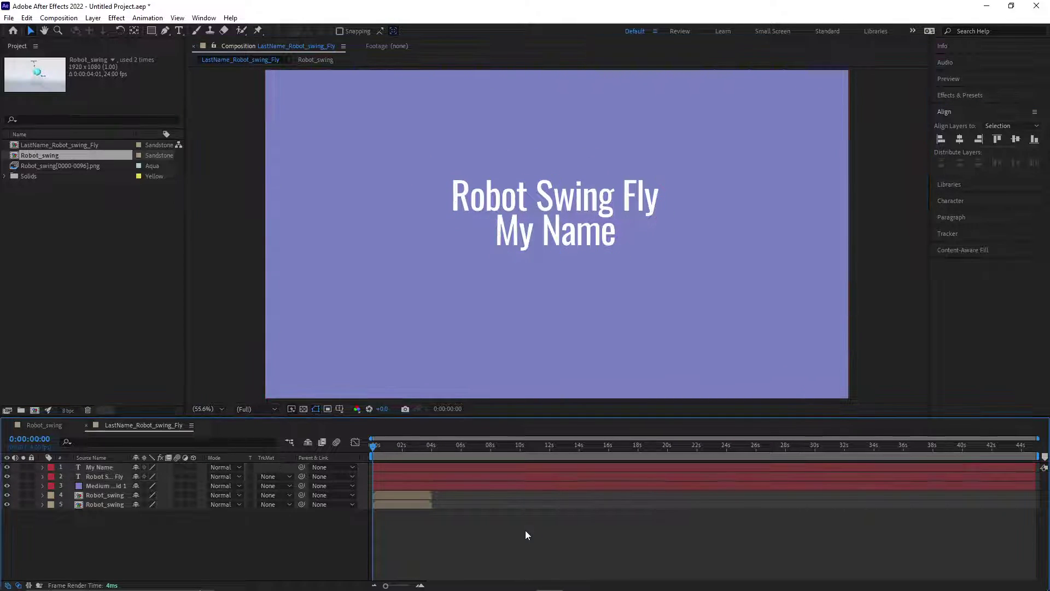
# - Trim the end of both text layers and the solid at 0:00:04:00
pyautogui.click(431, 446)
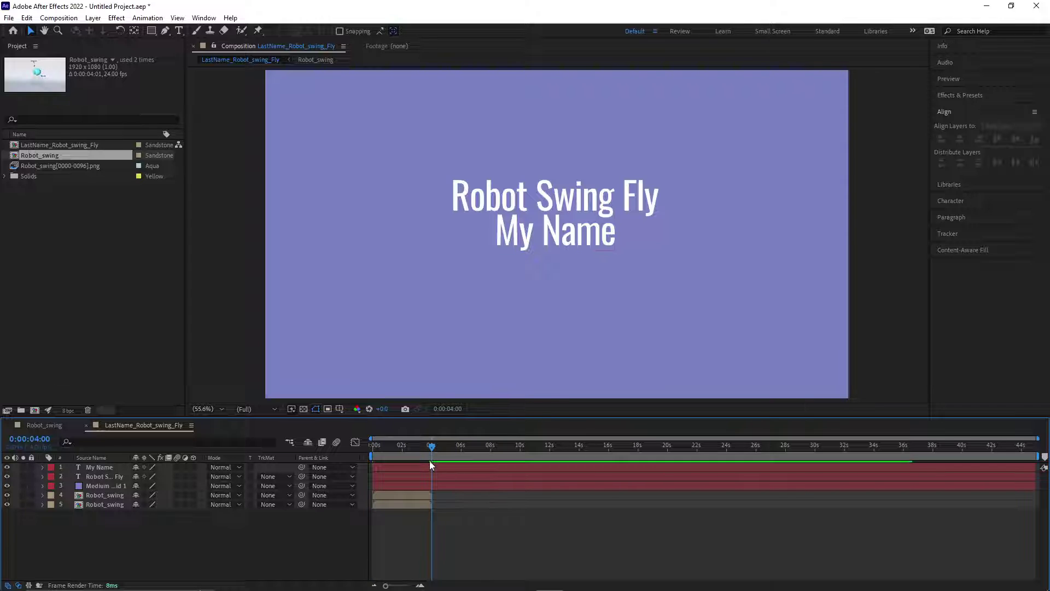
pyautogui.click(428, 468)
pyautogui.keyDown('shift'); pyautogui.click(429, 487); pyautogui.keyUp('shift')
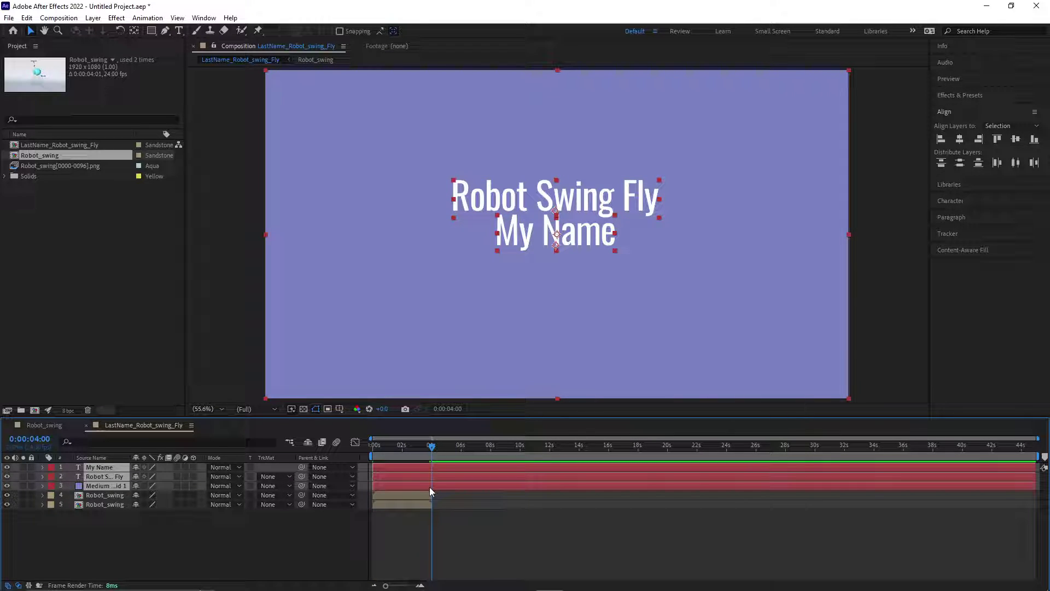
pyautogui.press(';')
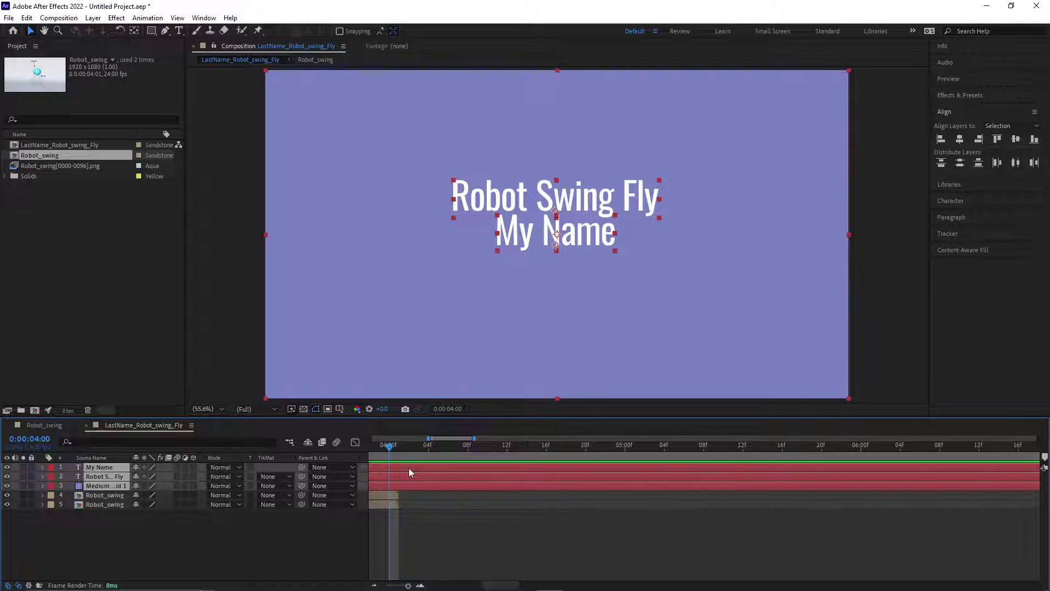
pyautogui.hotkey('alt', ']')
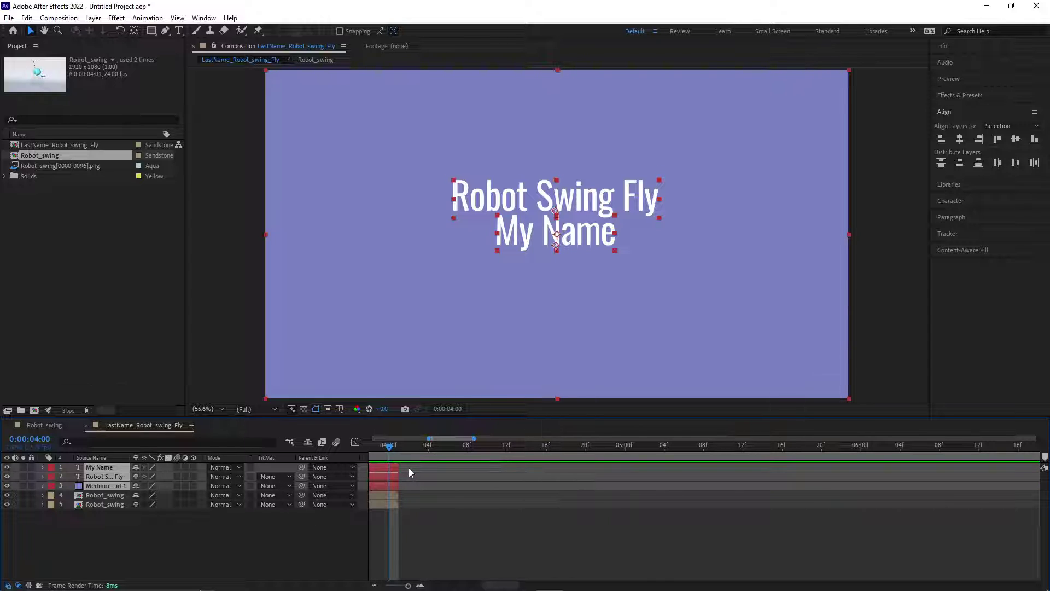
pyautogui.press(';')
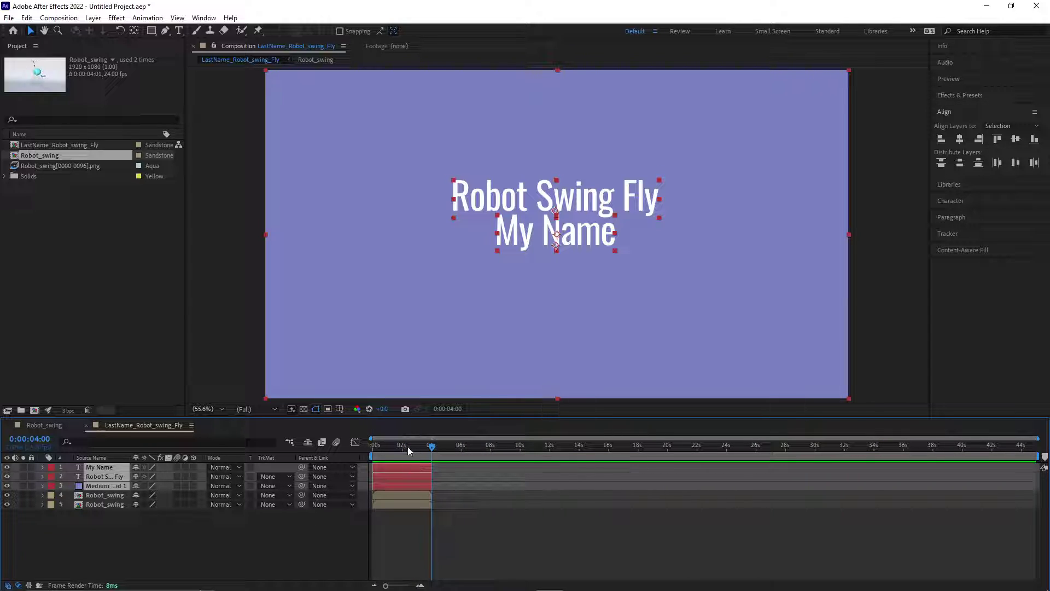
# - Pre-compose the two text layers and the solid into a new composition named "Title card"
pyautogui.moveTo(408, 446)
pyautogui.mouseDown()
pyautogui.moveTo(432, 445)
pyautogui.moveTo(397, 446)
pyautogui.mouseUp()
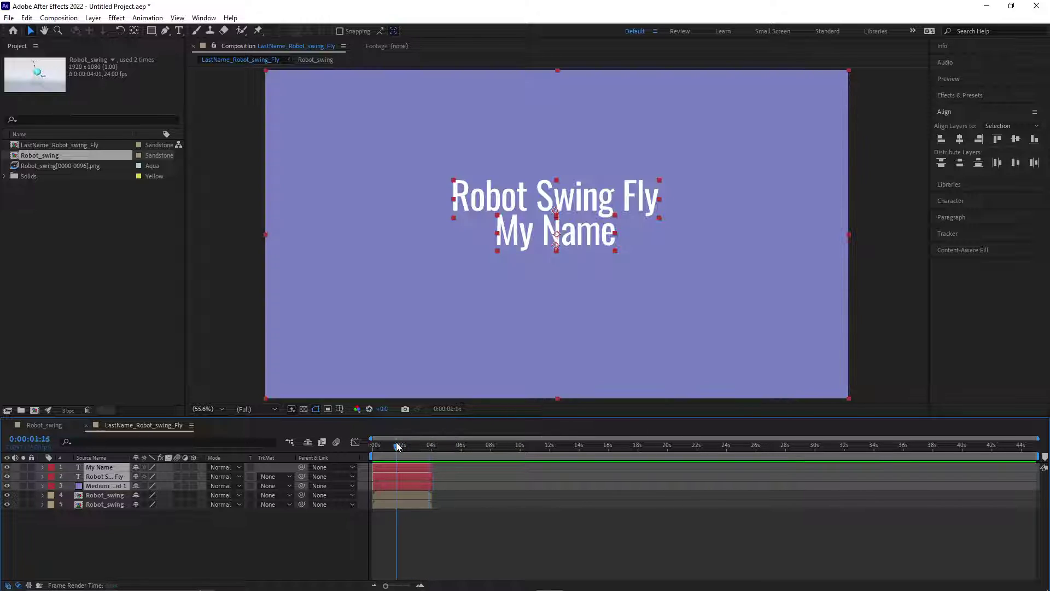
pyautogui.click(91, 524)
pyautogui.click(106, 482)
pyautogui.keyDown('shift'); pyautogui.click(108, 469); pyautogui.keyUp('shift')
pyautogui.rightClick(110, 473)
pyautogui.click(163, 401)
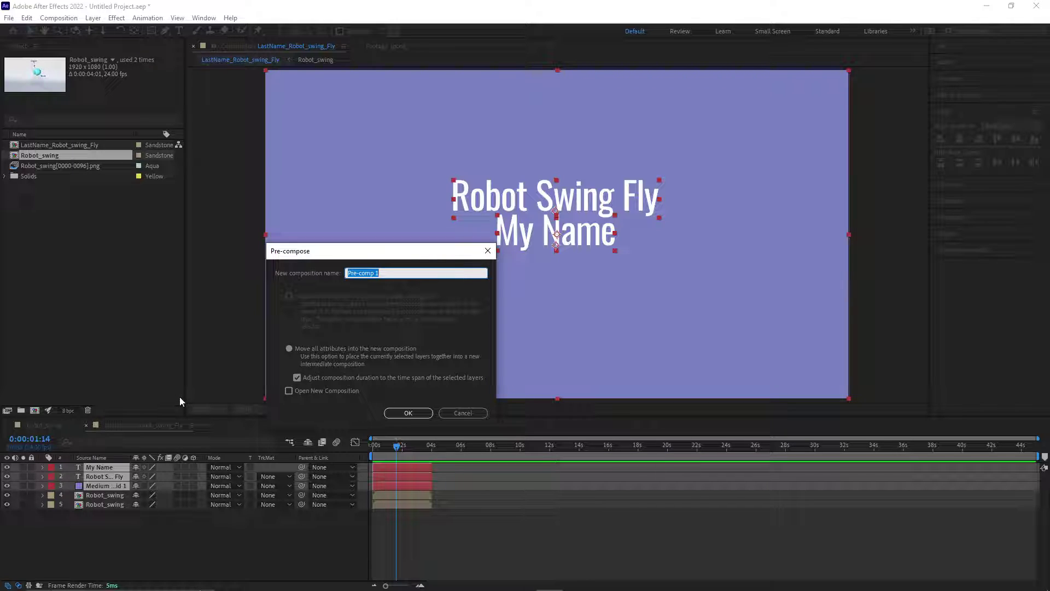
pyautogui.write('Title card')
pyautogui.click(424, 412)
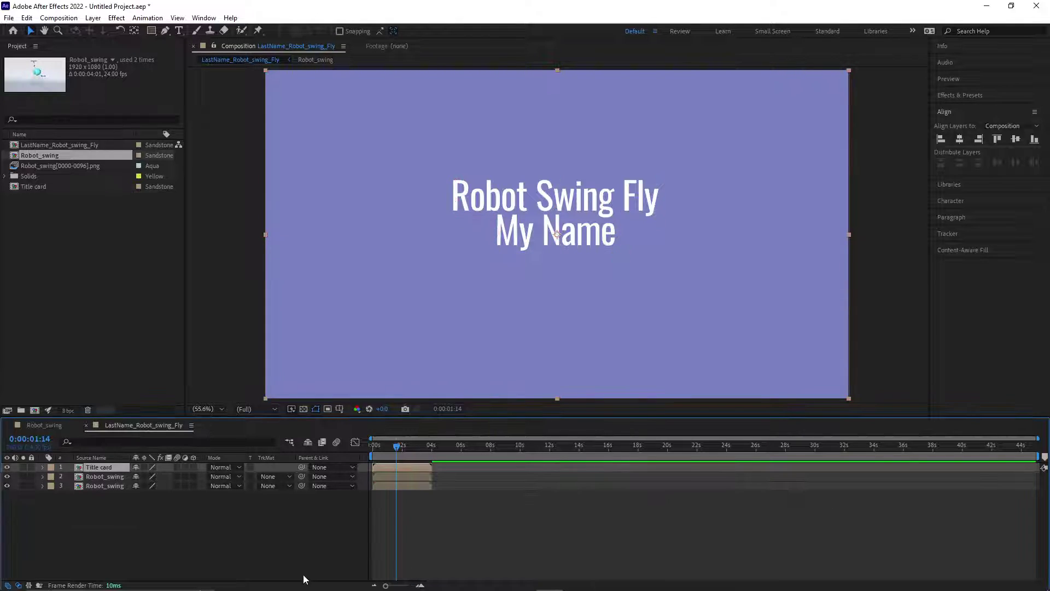
# - Sequence the Title card and both Robot_swing layers in order with a 0:00:00:12 overlap and the transition off
pyautogui.click(119, 467)
pyautogui.click(119, 476)
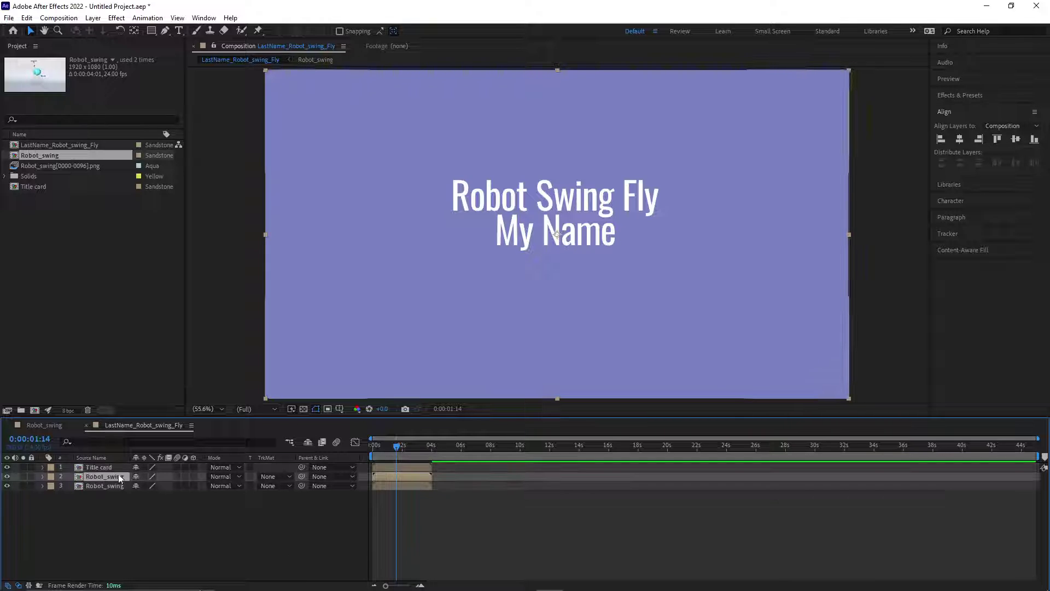
pyautogui.click(120, 485)
pyautogui.click(328, 536)
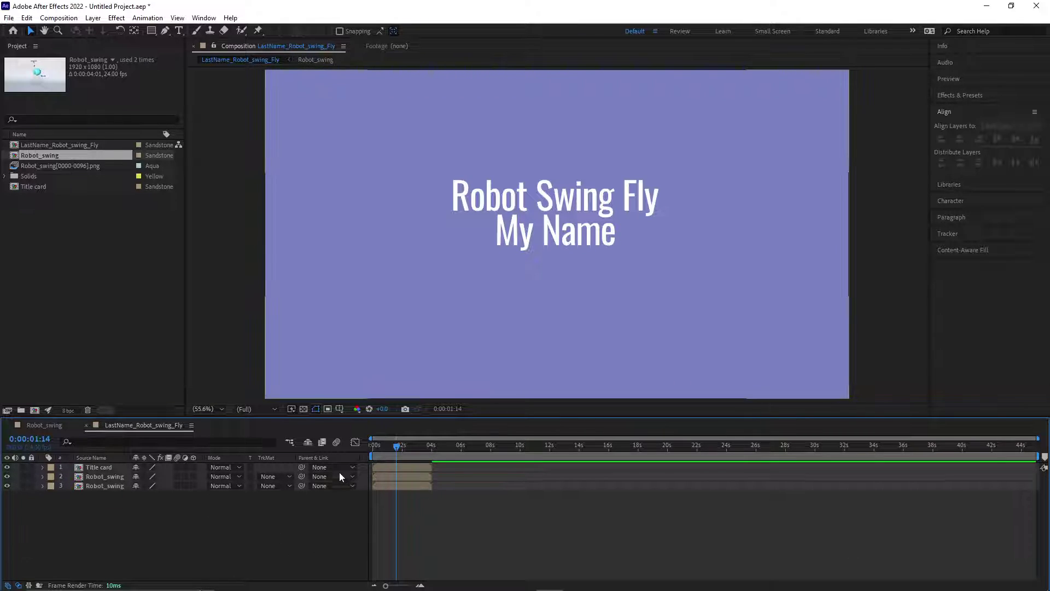
pyautogui.moveTo(114, 503); pyautogui.dragTo(100, 467)
pyautogui.rightClick(100, 467)
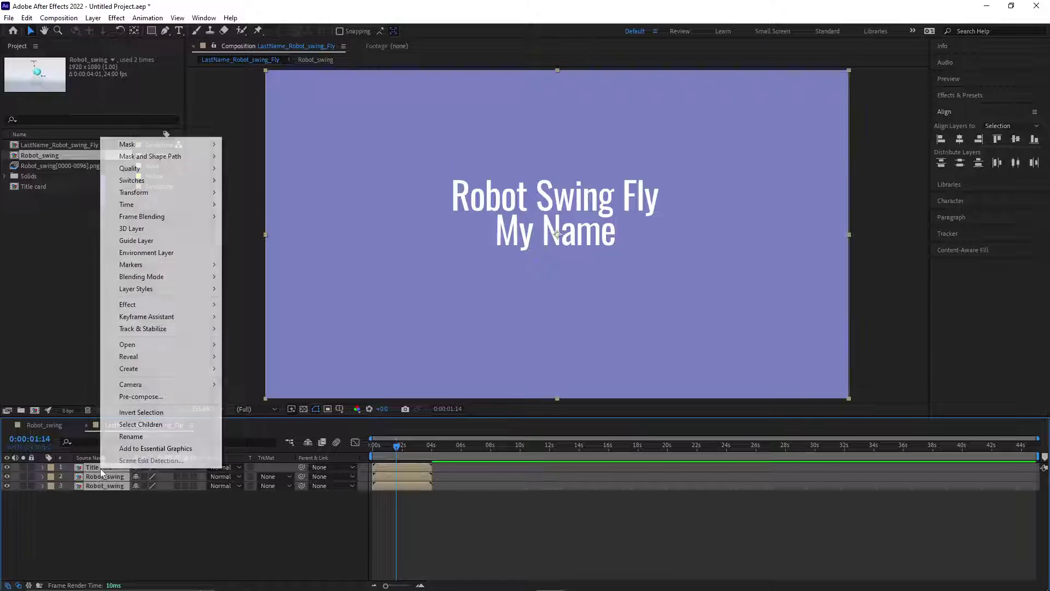
pyautogui.moveTo(167, 316)
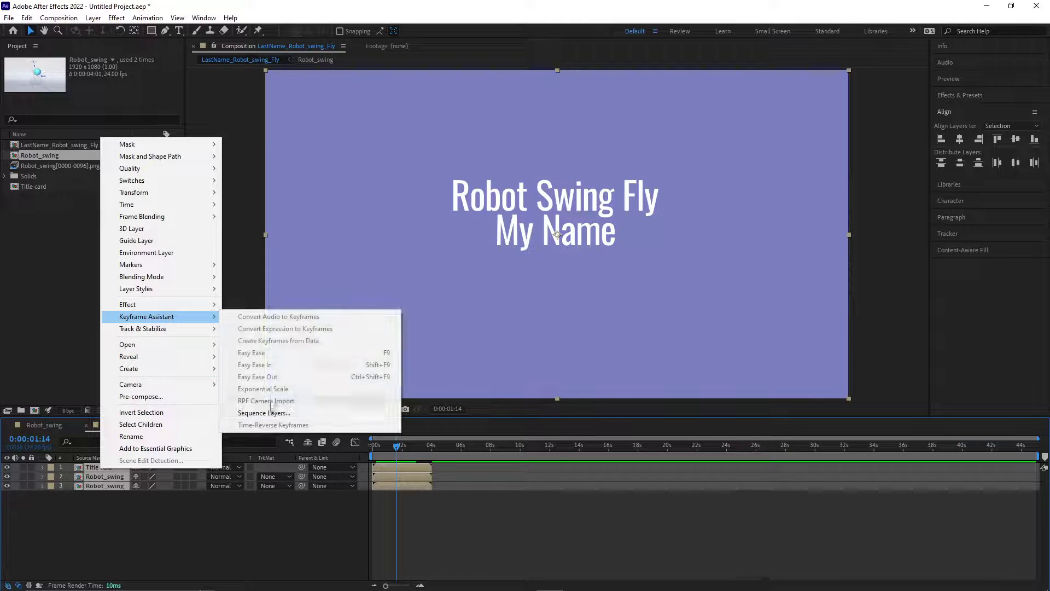
pyautogui.click(272, 419)
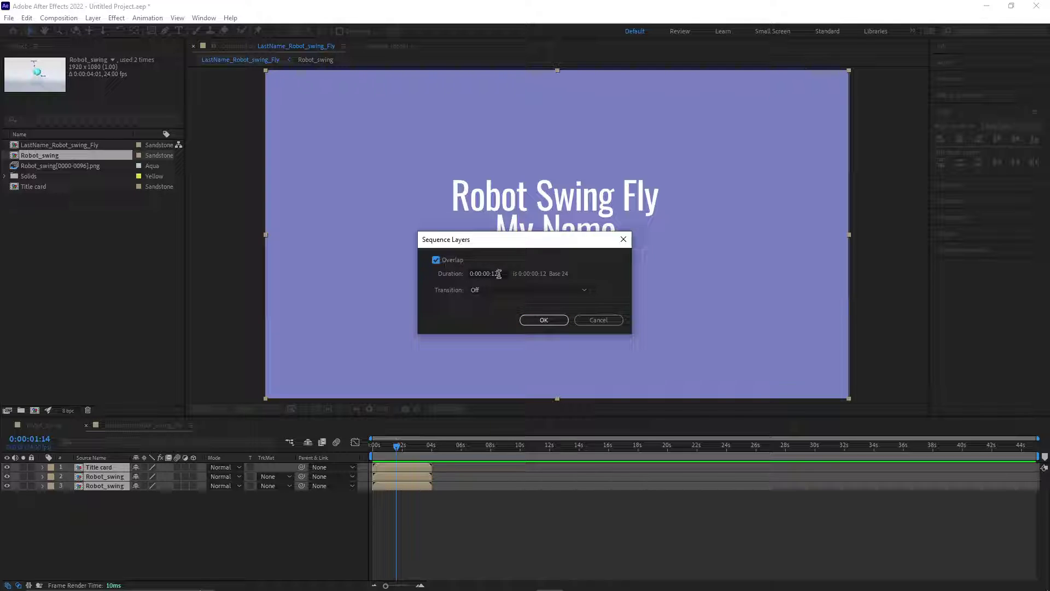
pyautogui.click(499, 273)
pyautogui.click(544, 320)
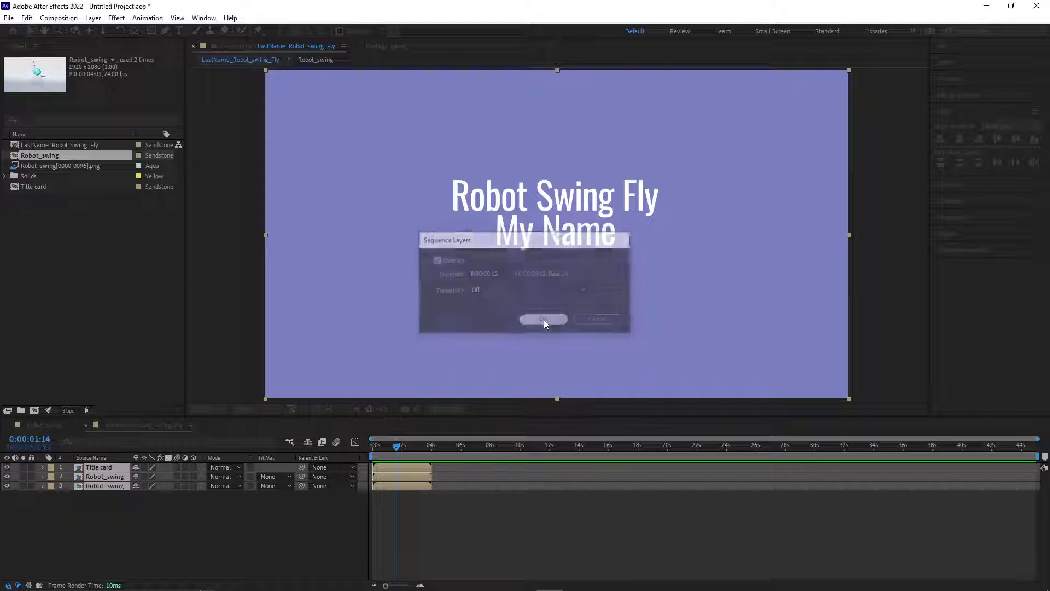
# - Find the "Fade In+Out - frames" preset and apply it to the Title card layer
pyautogui.click(963, 94)
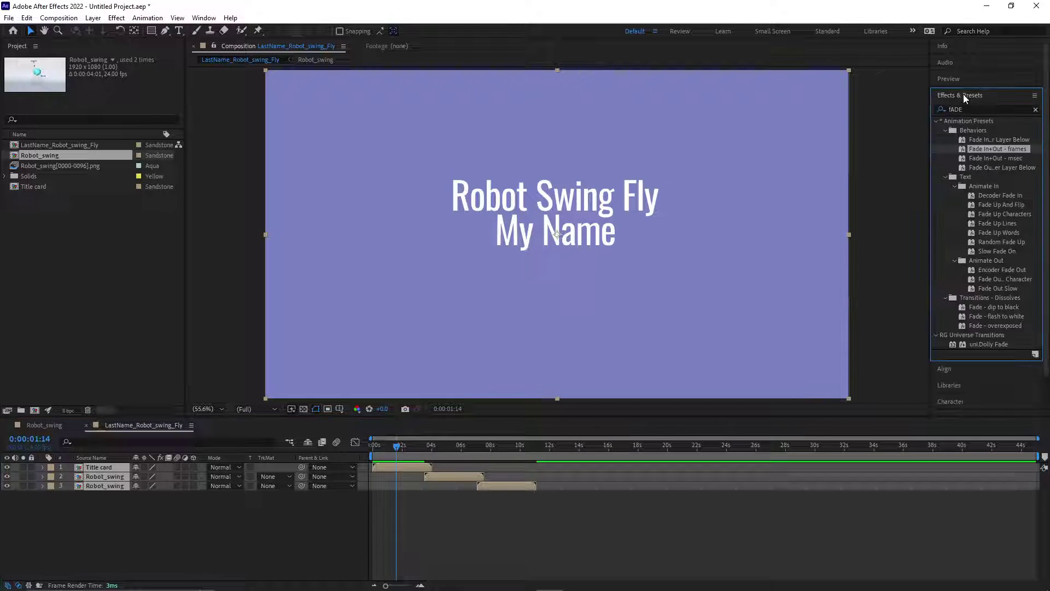
pyautogui.click(979, 110)
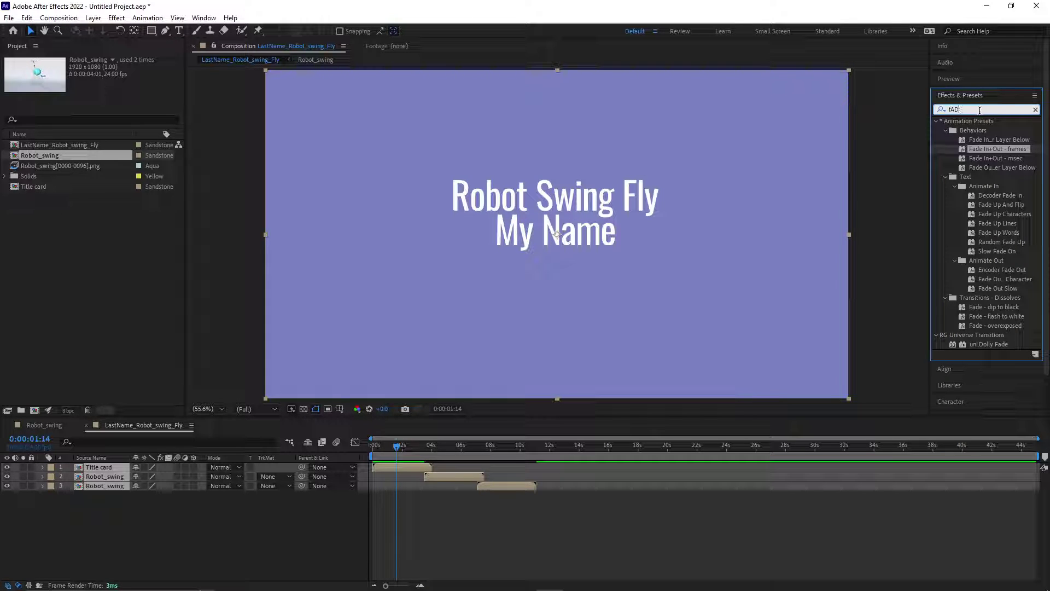
pyautogui.press('BackSpace')
pyautogui.write('Fade')
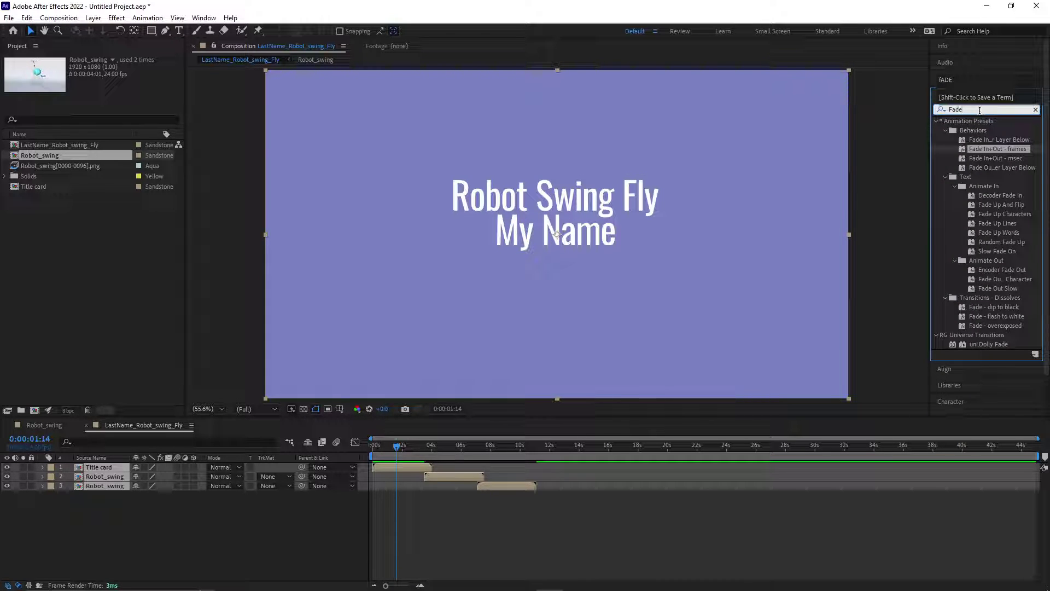
pyautogui.click(996, 150)
pyautogui.moveTo(996, 150); pyautogui.dragTo(387, 467)
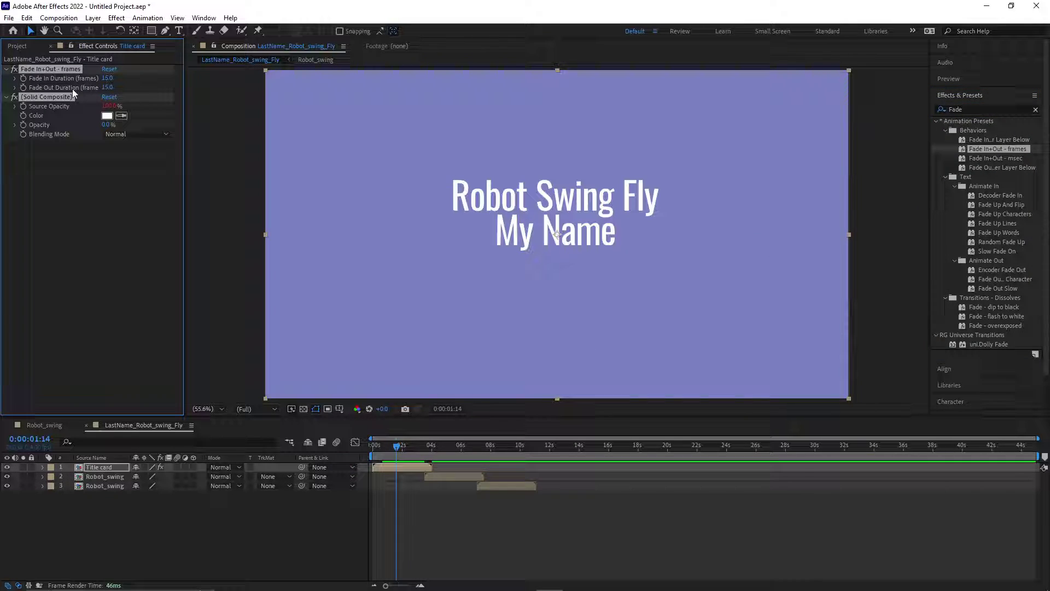
# - Set the Title card's fade in and fade out durations to 12 frames
pyautogui.click(104, 78)
pyautogui.write('12')
pyautogui.press('Return')
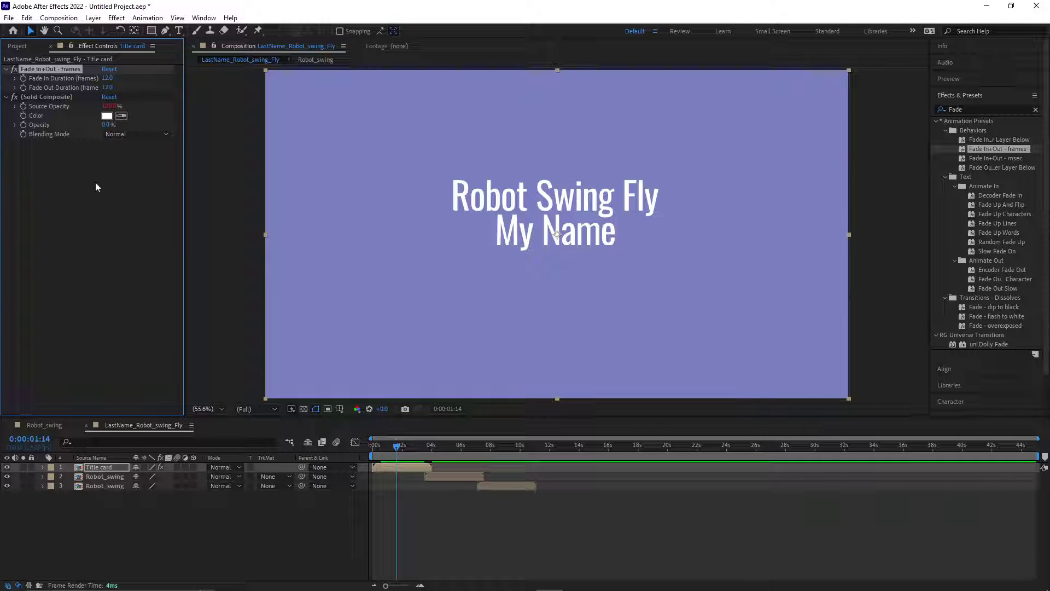
# - Copy the Fade In+Out - frames and Solid Composite effects from the Title card onto both Robot_swing layers
pyautogui.click(58, 96)
pyautogui.keyDown('ctrl'); pyautogui.click(67, 68); pyautogui.keyUp('ctrl')
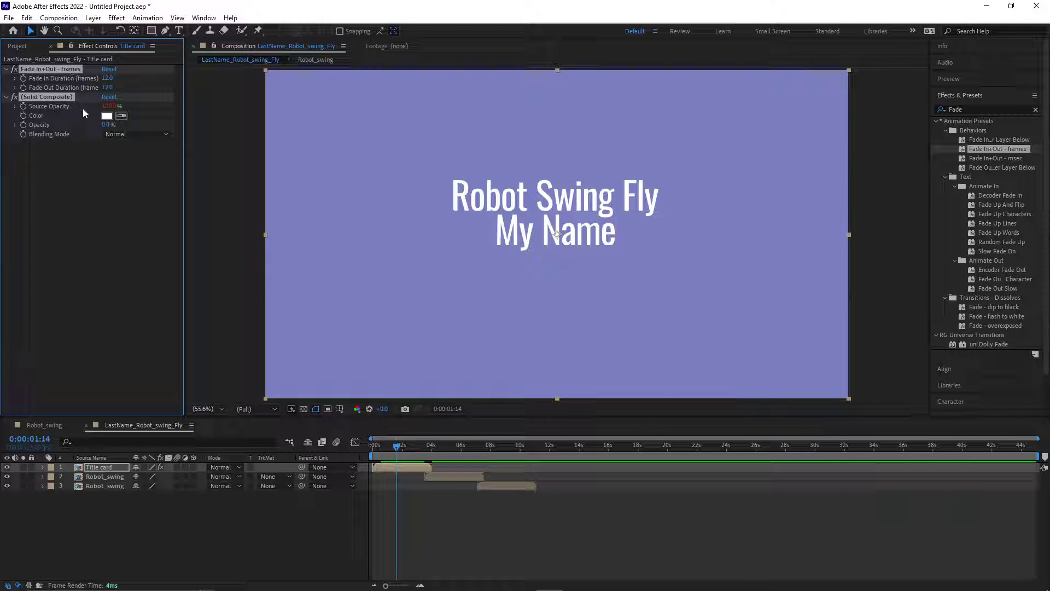
pyautogui.click(105, 475)
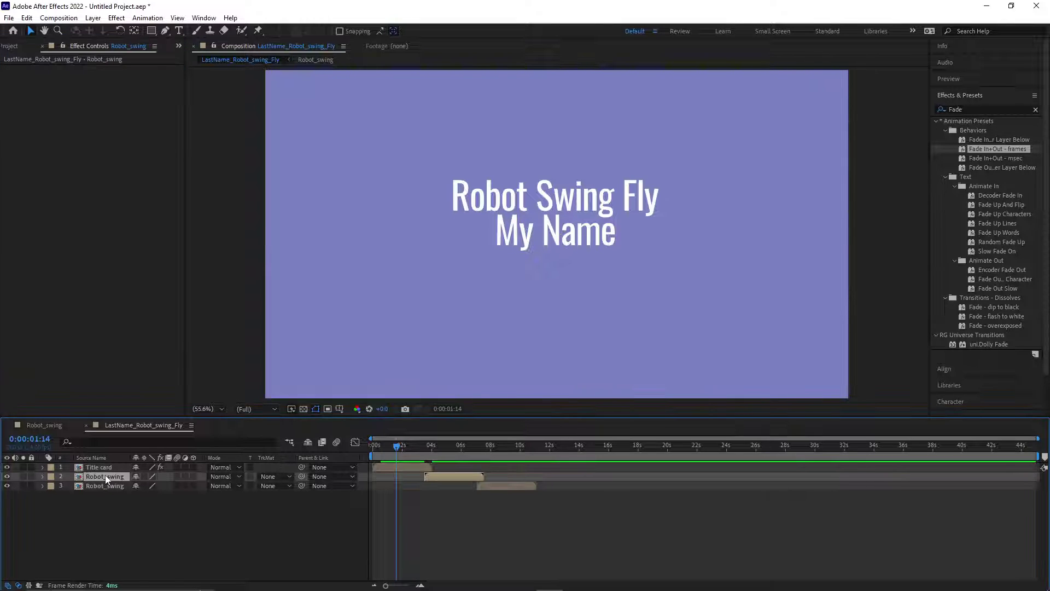
pyautogui.hotkey('ctrl', 'v')
pyautogui.click(100, 486)
pyautogui.hotkey('ctrl', 'v')
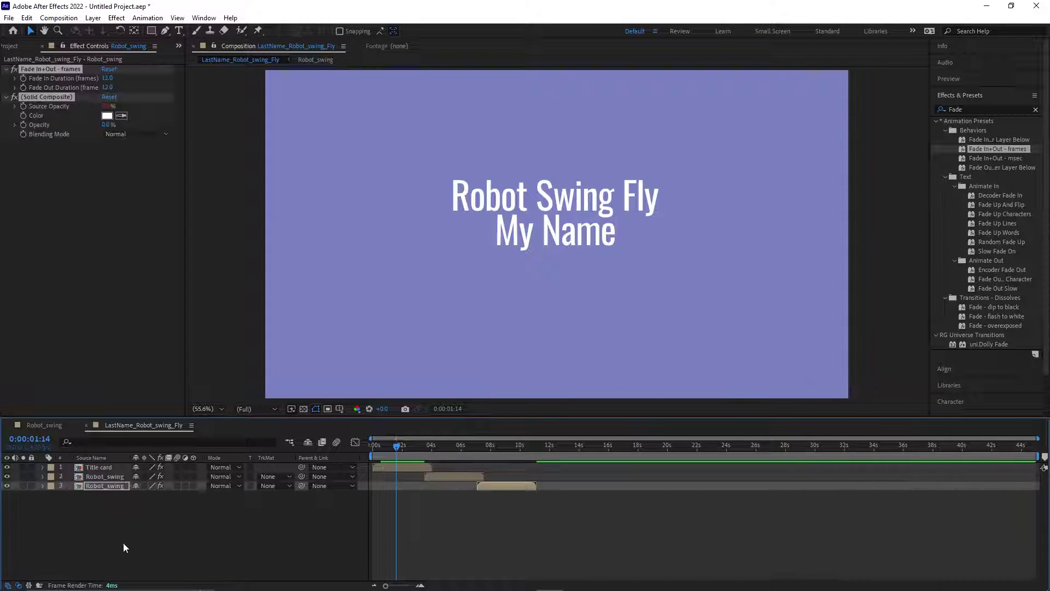
pyautogui.click(123, 543)
# - End the work area at 0:00:11:02, where the last Robot_swing layer finishes, and trim the composition to it
pyautogui.moveTo(398, 446); pyautogui.dragTo(536, 447)
pyautogui.click(535, 486)
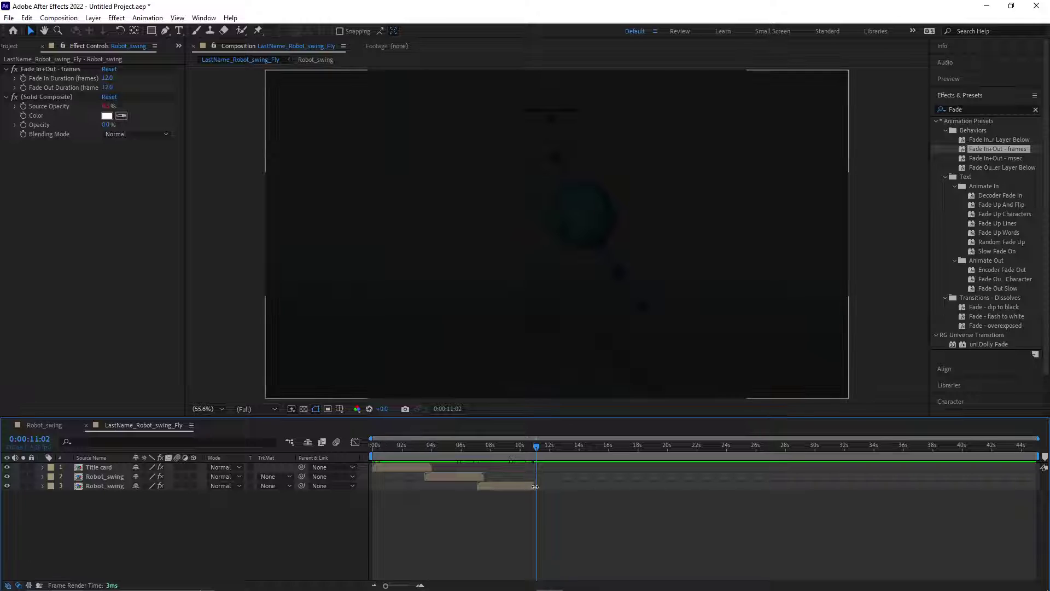
pyautogui.press('n')
pyautogui.rightClick(526, 460)
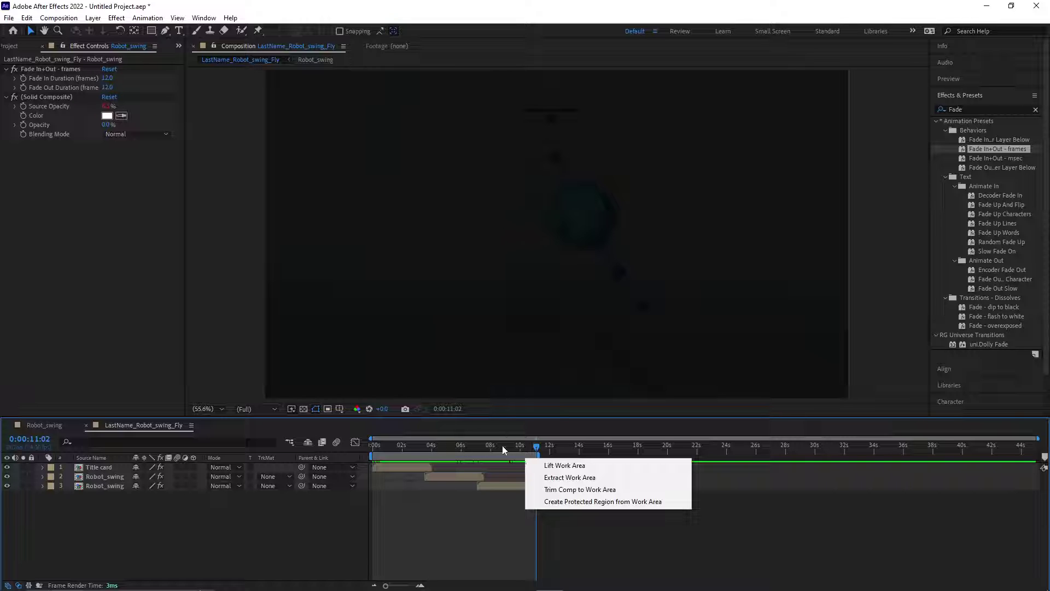
pyautogui.click(488, 531)
pyautogui.click(567, 458)
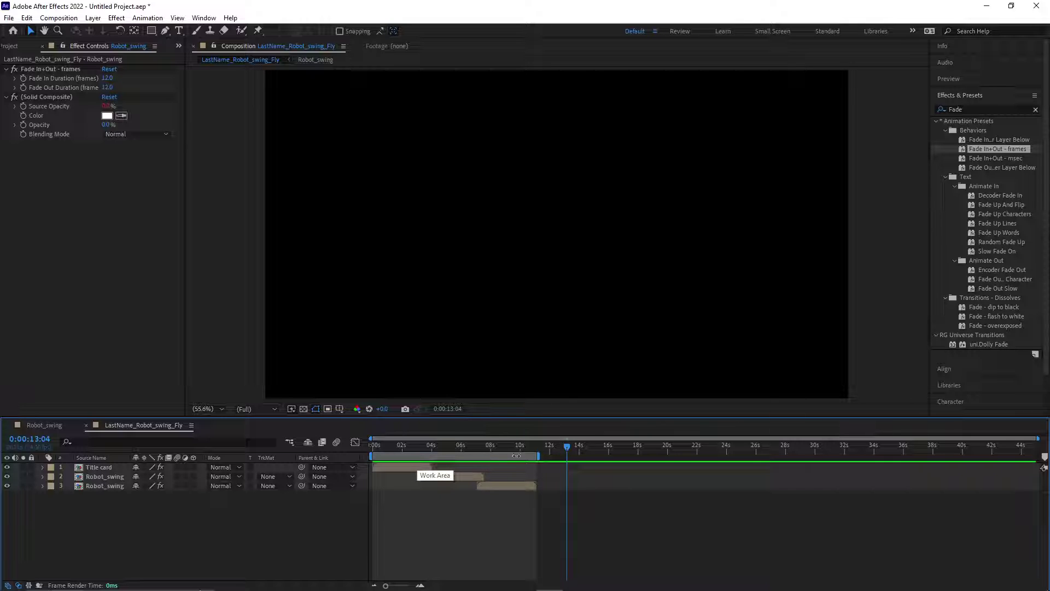
pyautogui.rightClick(428, 456)
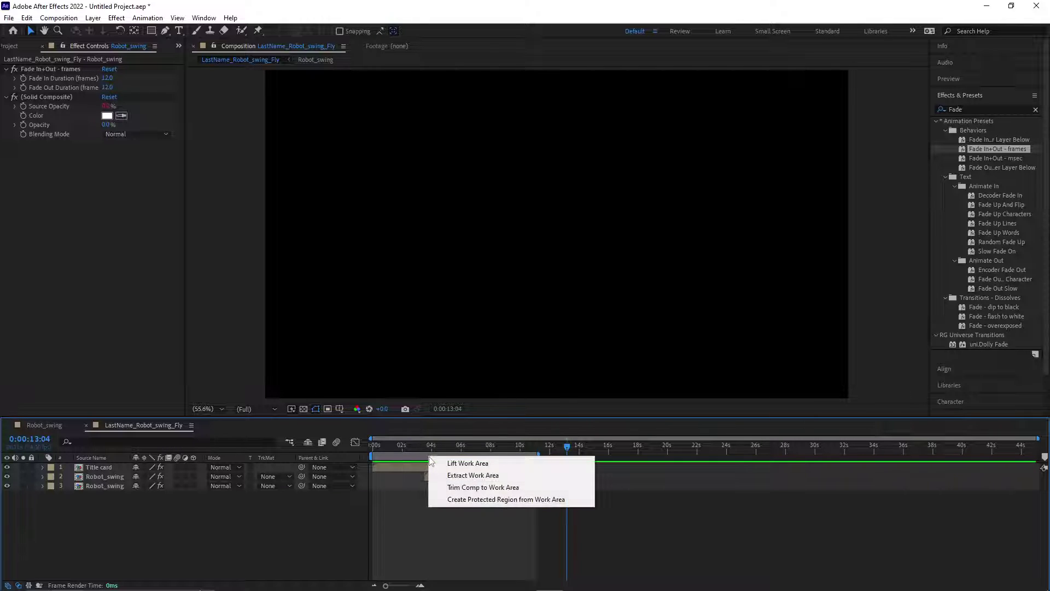
pyautogui.click(470, 487)
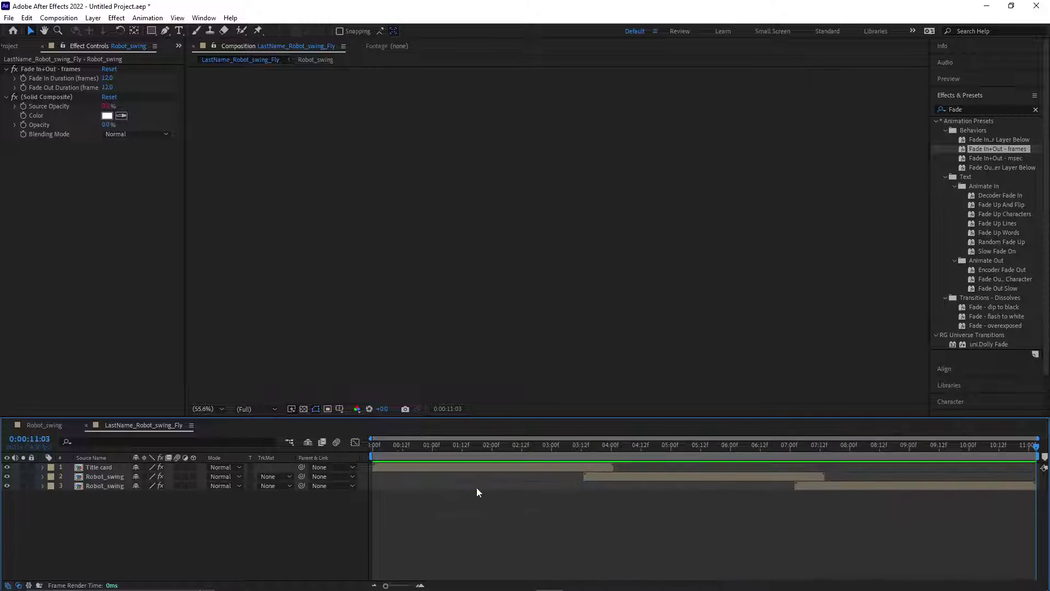
pyautogui.moveTo(541, 447); pyautogui.dragTo(380, 484)
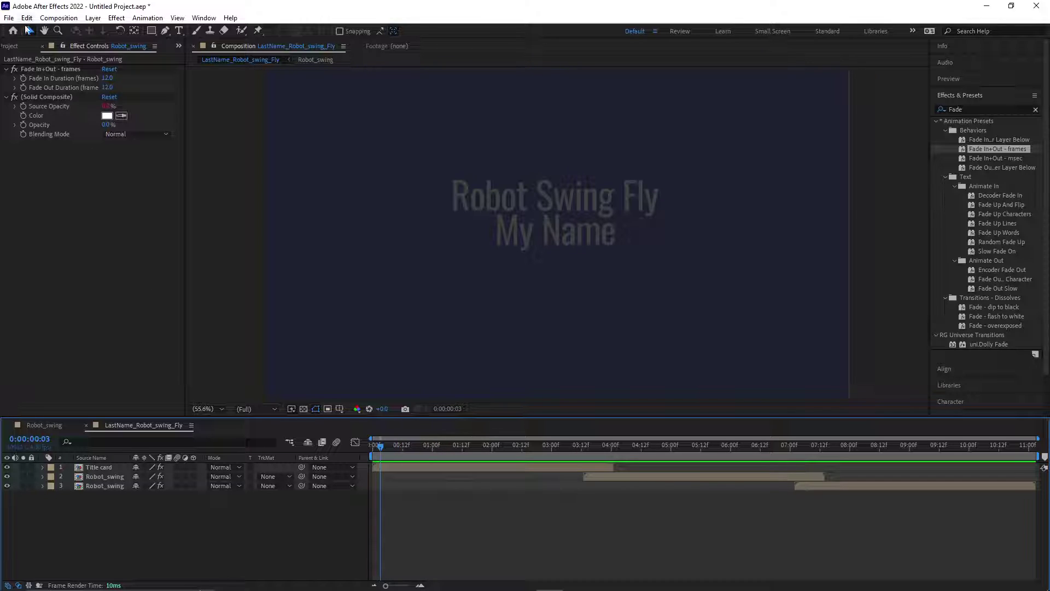
# - Send the LastName_Robot_swing_Fly composition to the Adobe Media Encoder queue
pyautogui.click(14, 47)
pyautogui.click(65, 244)
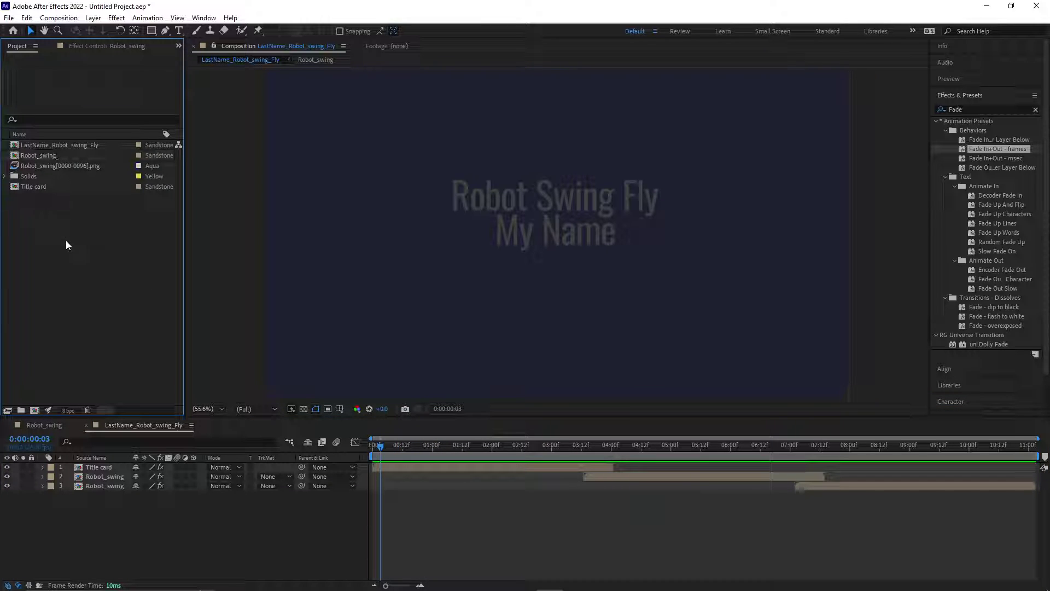
pyautogui.click(61, 154)
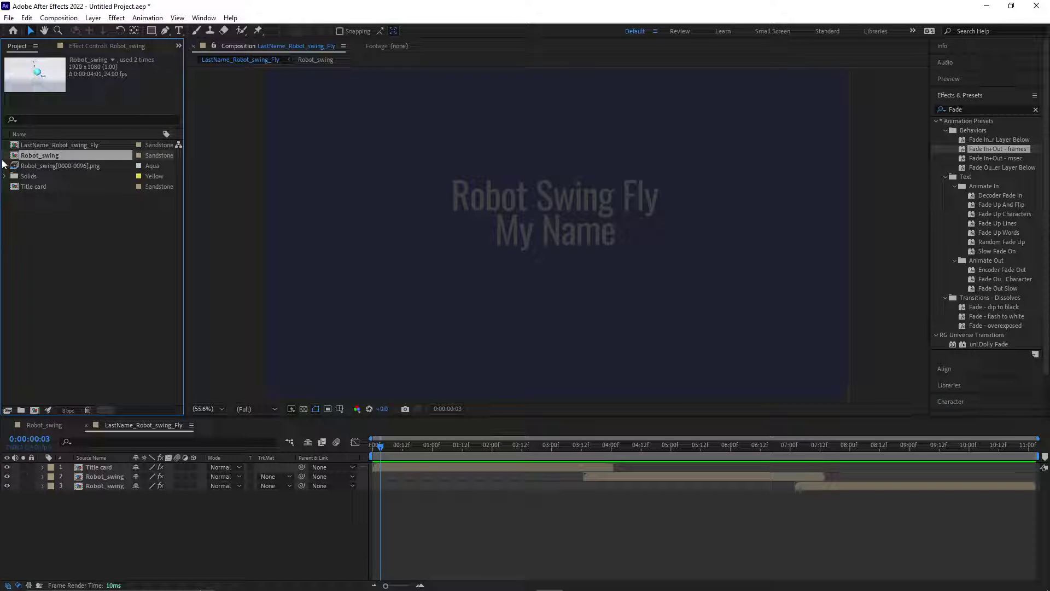
pyautogui.click(58, 17)
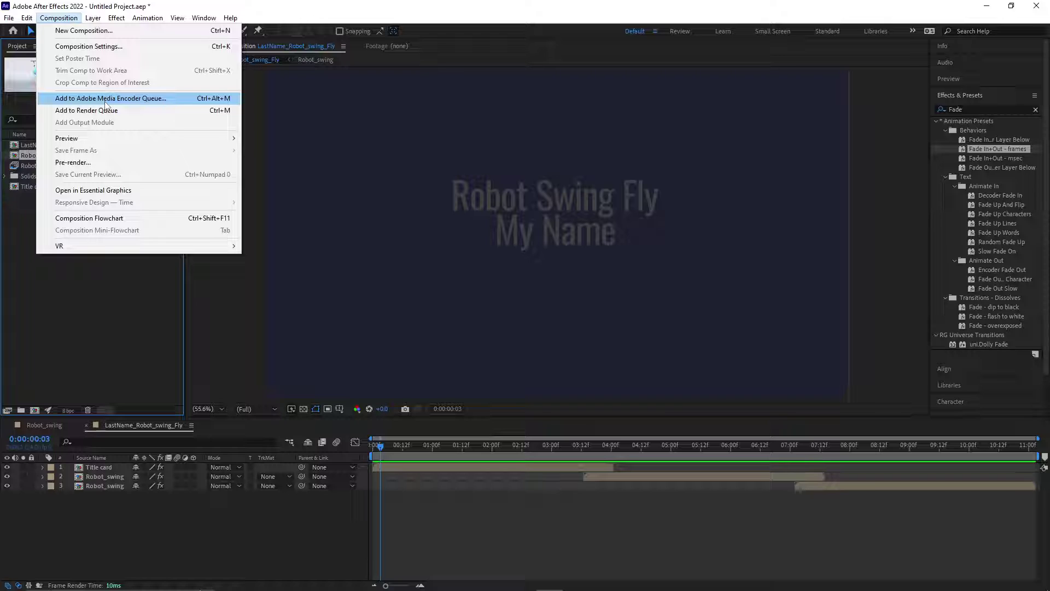
pyautogui.click(8, 239)
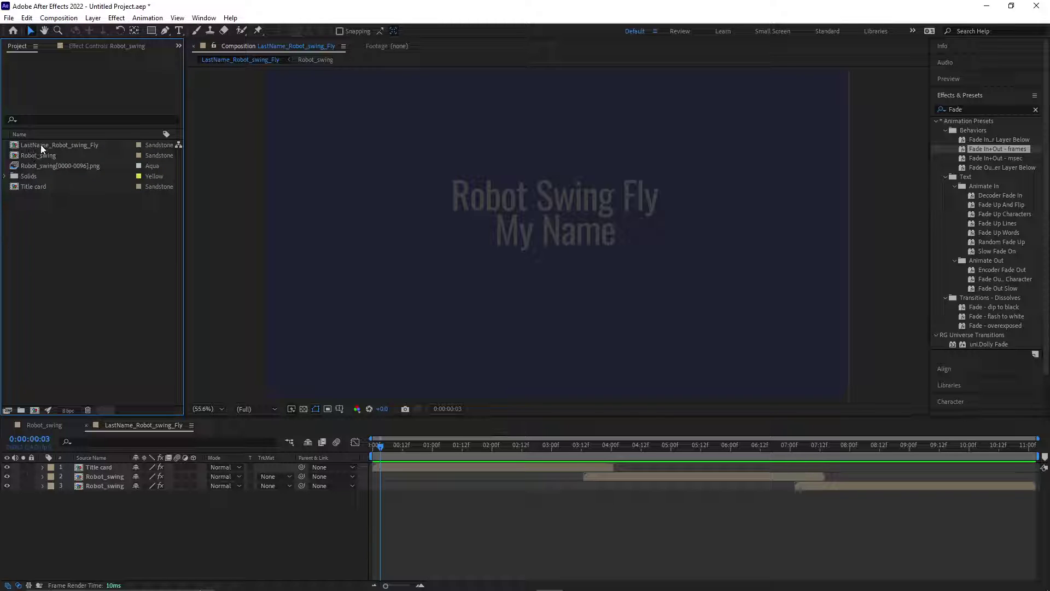
pyautogui.click(41, 146)
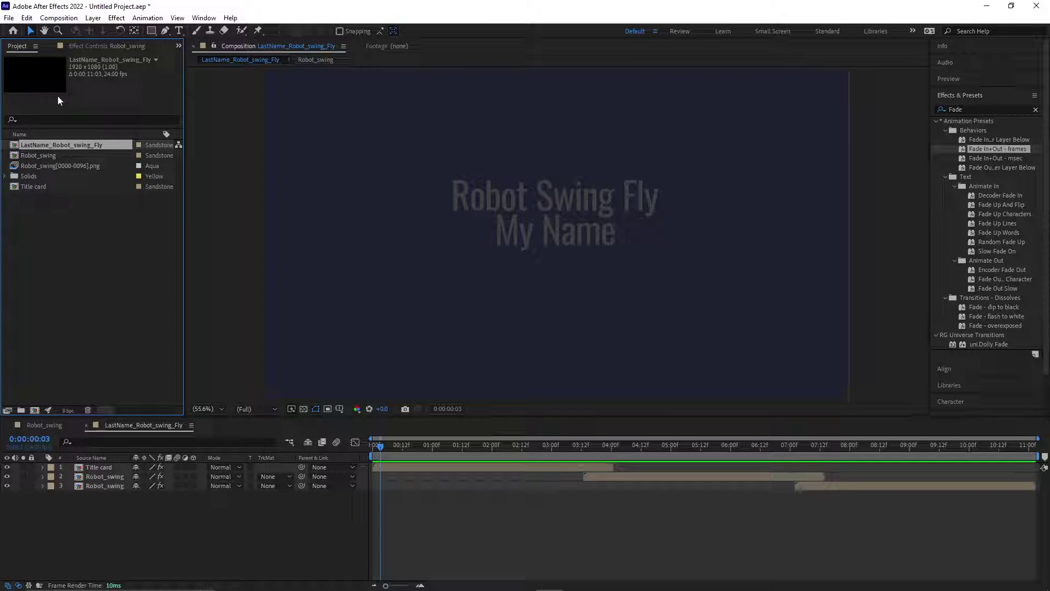
pyautogui.click(59, 17)
pyautogui.click(84, 97)
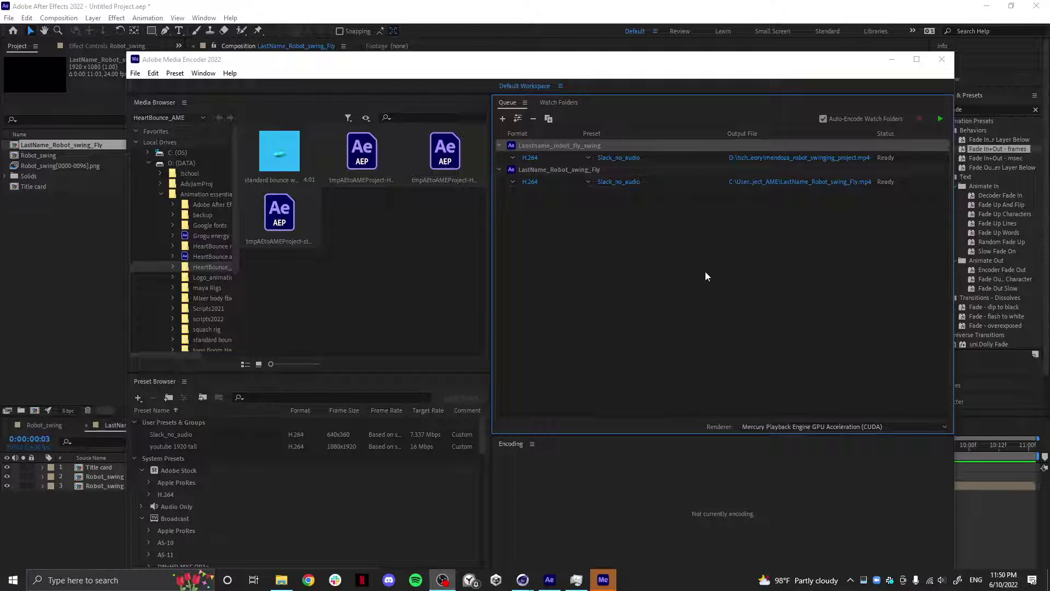
# - Remove the older robot fly swing composition from the encoding queue, keeping only LastName_Robot_swing_Fly
pyautogui.click(671, 182)
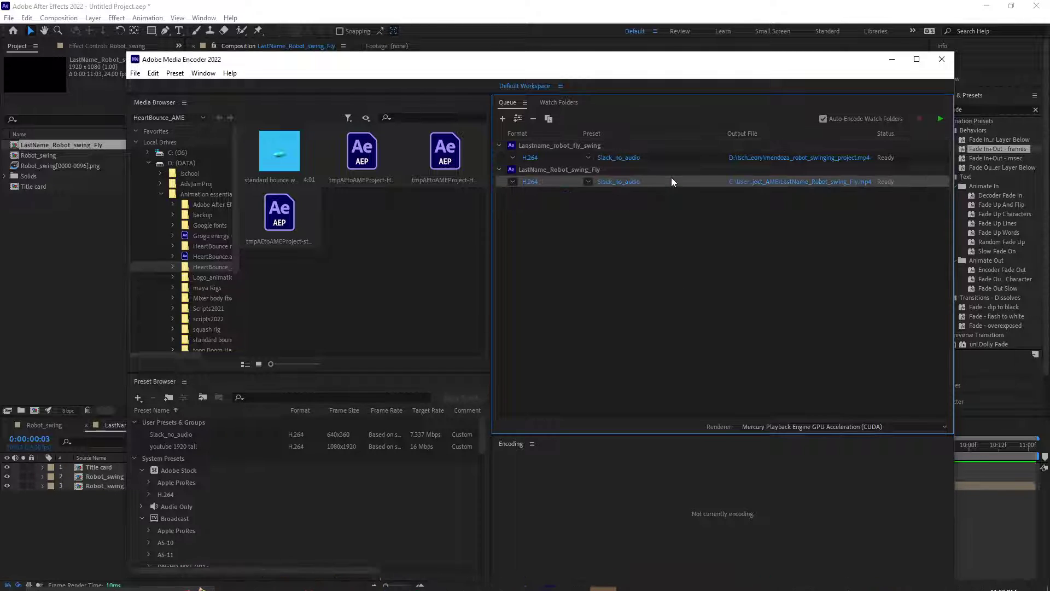
pyautogui.click(662, 150)
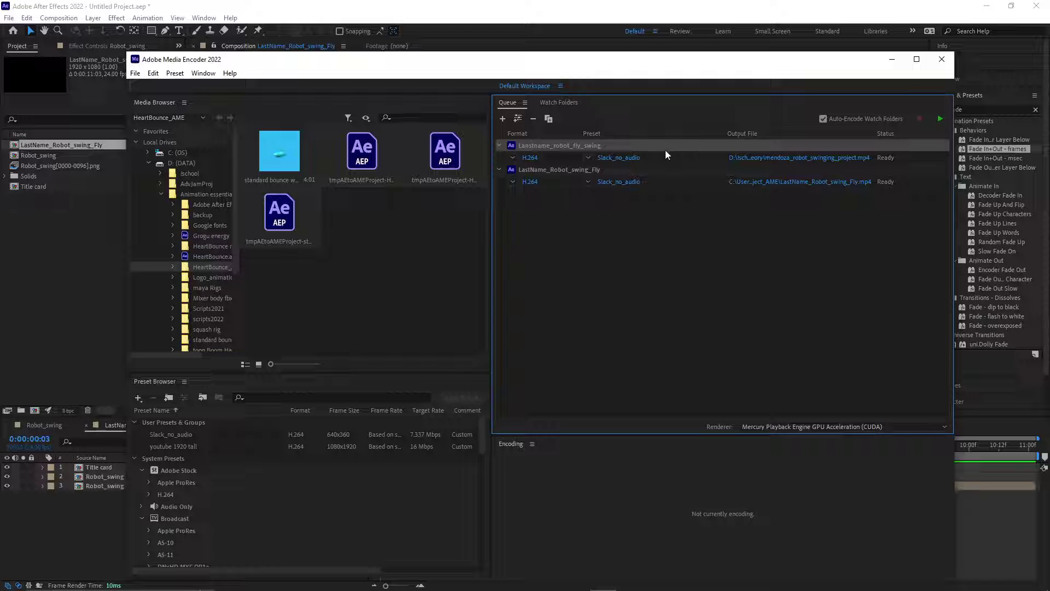
pyautogui.press('Delete')
pyautogui.press('Return')
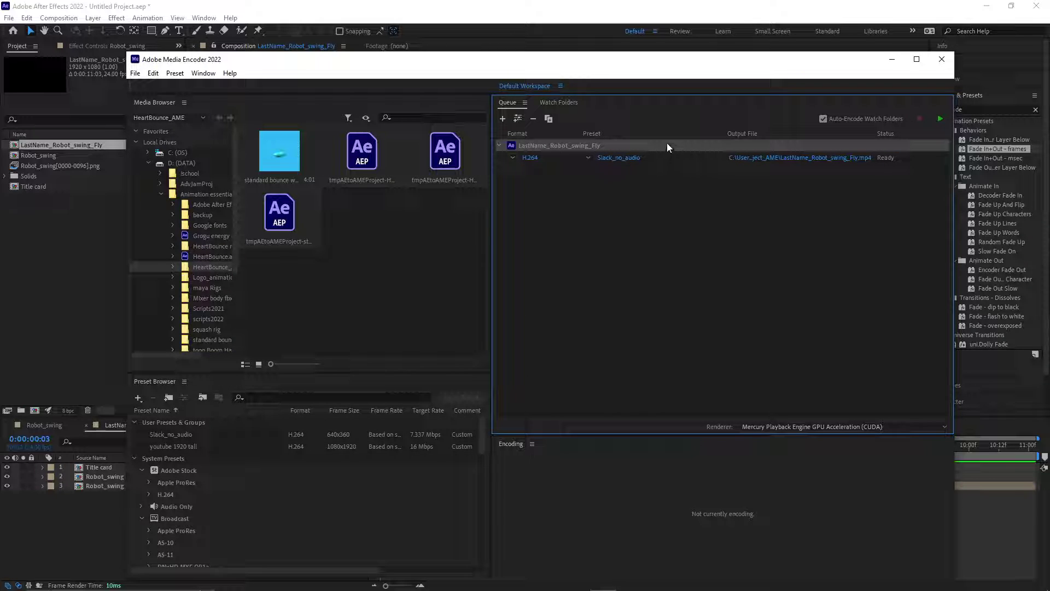
pyautogui.click(673, 189)
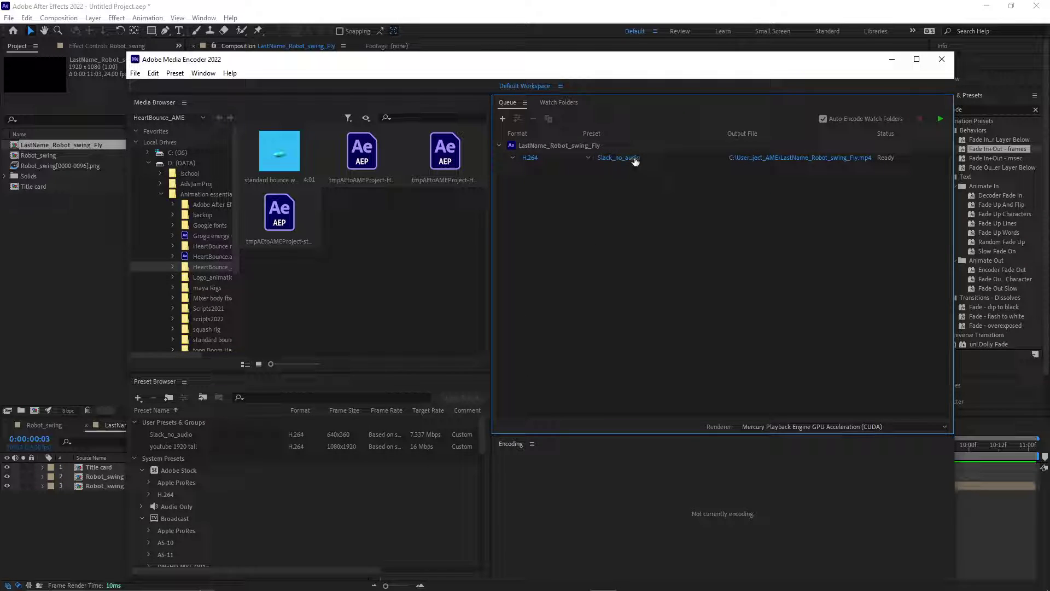
# - Find the YouTube 1080p Full HD preset and apply it to the queued LastName_Robot_swing_Fly output
pyautogui.click(267, 398)
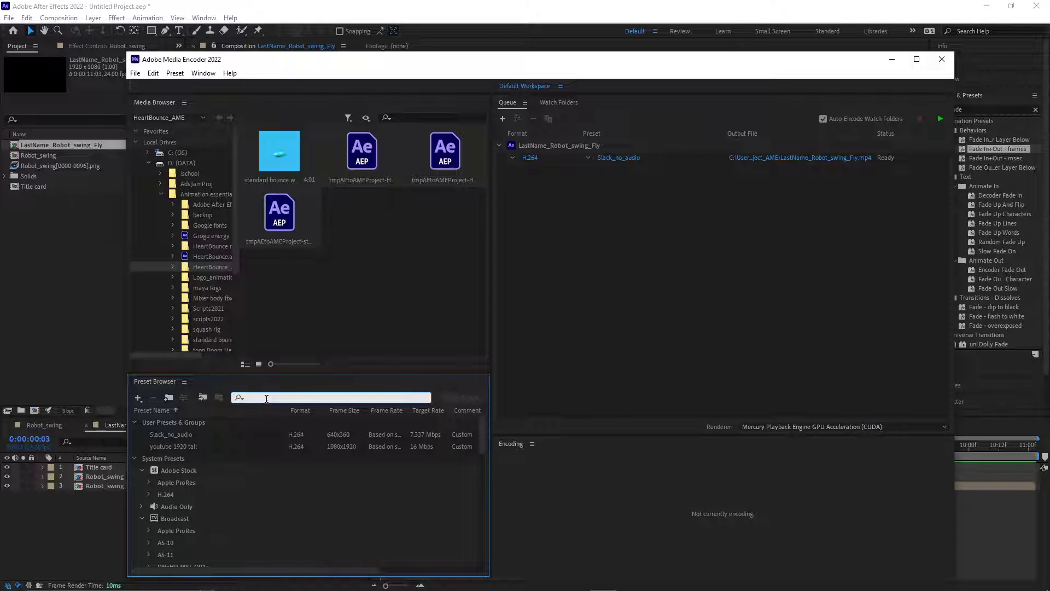
pyautogui.write('you')
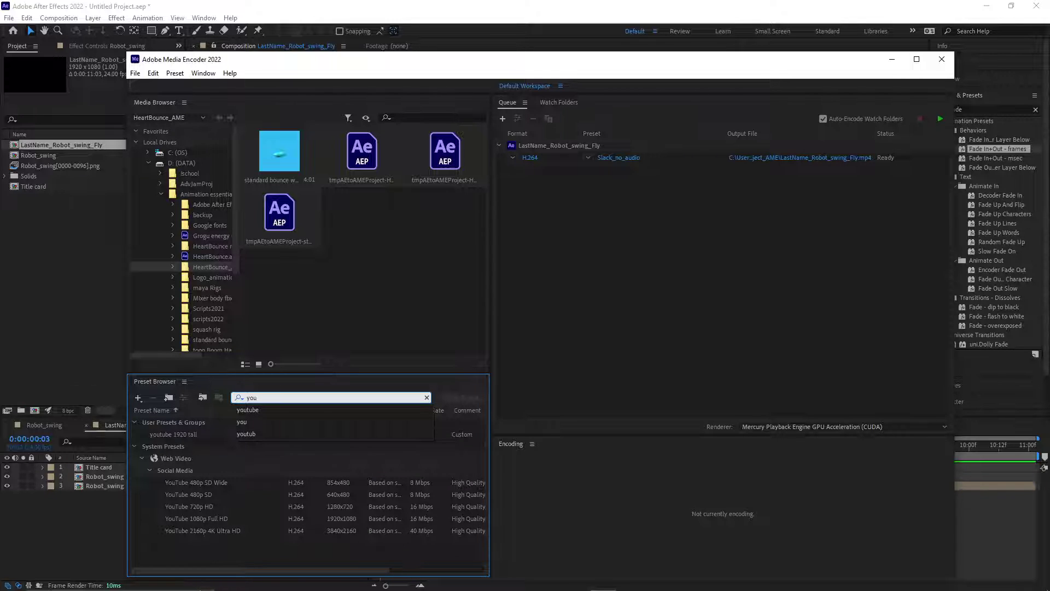
pyautogui.click(211, 518)
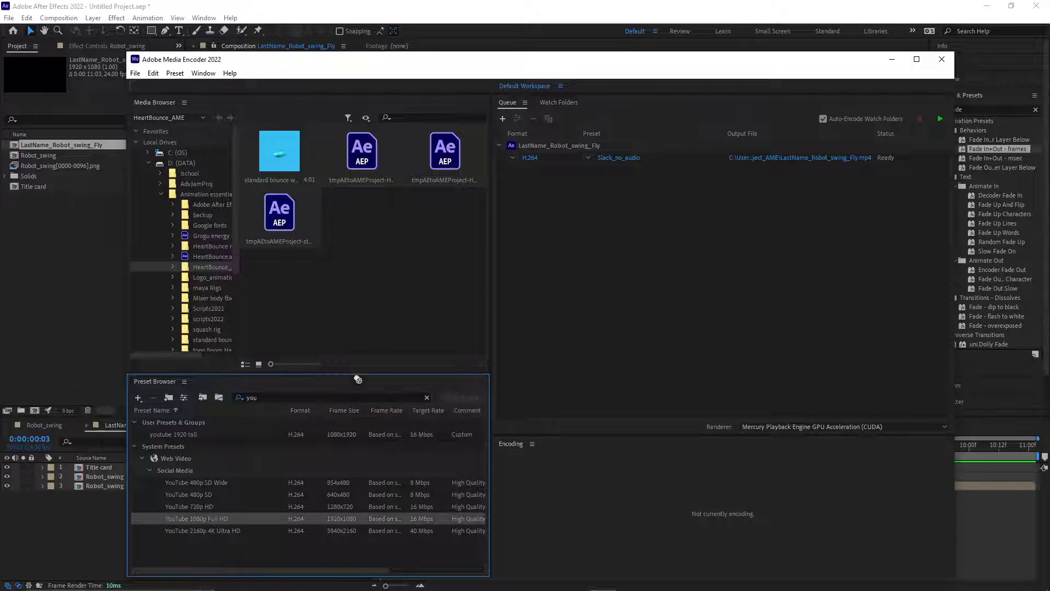
pyautogui.moveTo(357, 379); pyautogui.dragTo(615, 157)
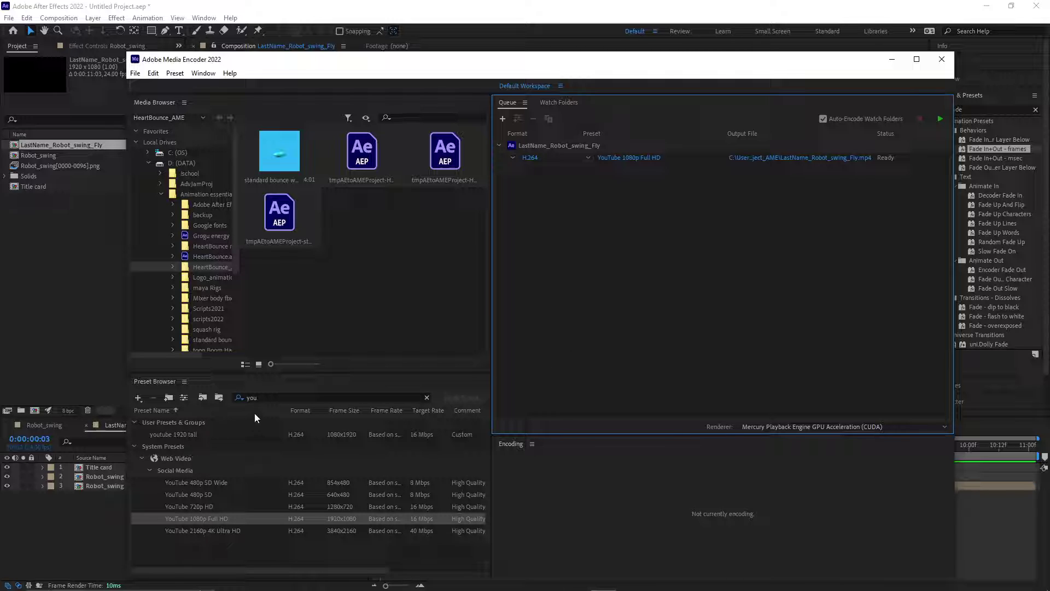
# - Add a second output with the Slack_no_audio preset to LastName_Robot_swing_Fly and set its target bitrate to 4 Mbps
pyautogui.click(427, 397)
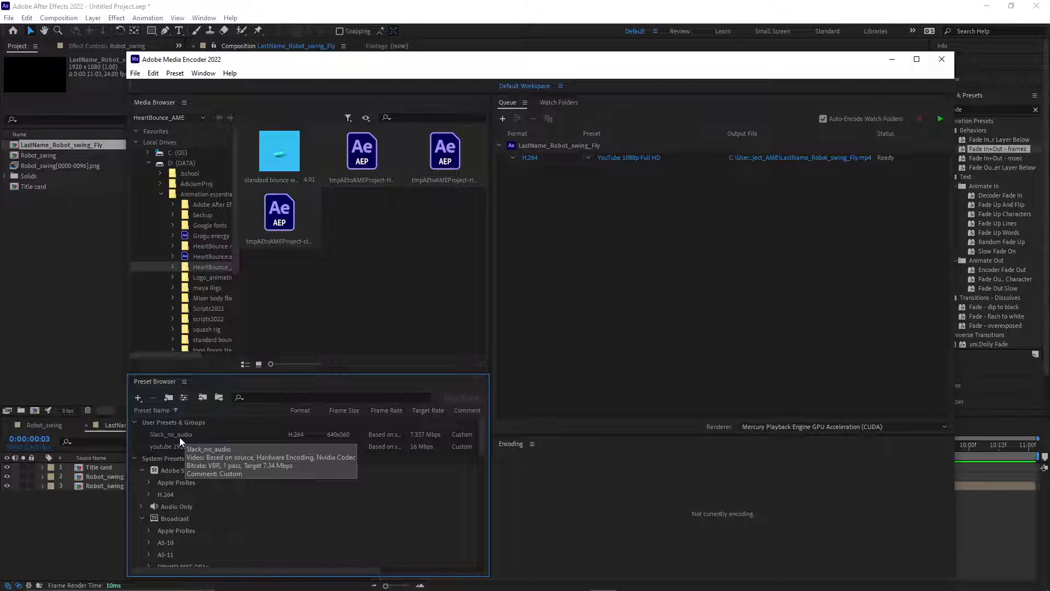
pyautogui.moveTo(180, 437); pyautogui.dragTo(634, 195)
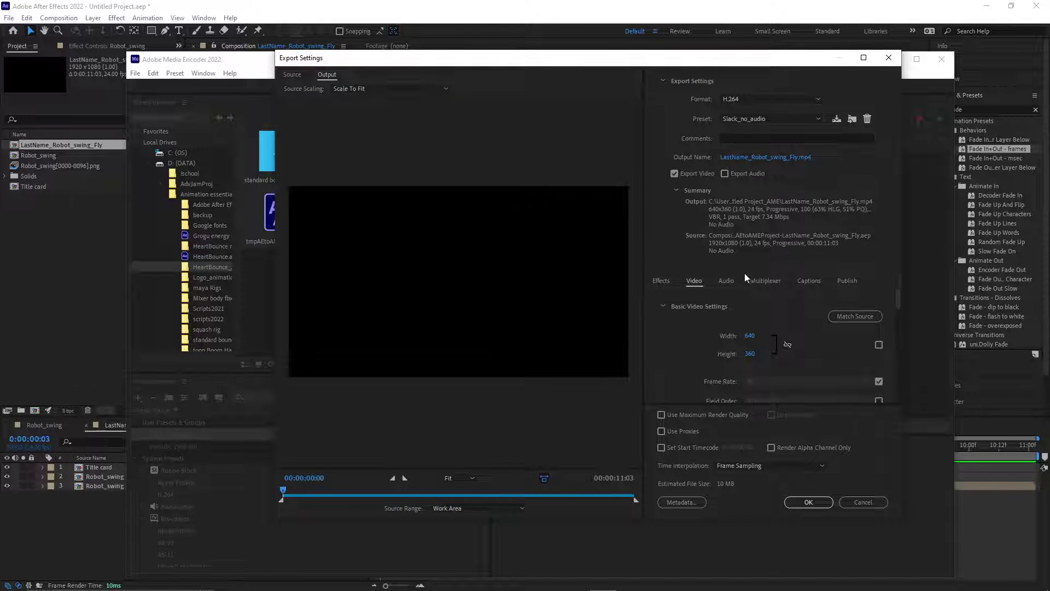
pyautogui.scroll(-6, 682, 343)
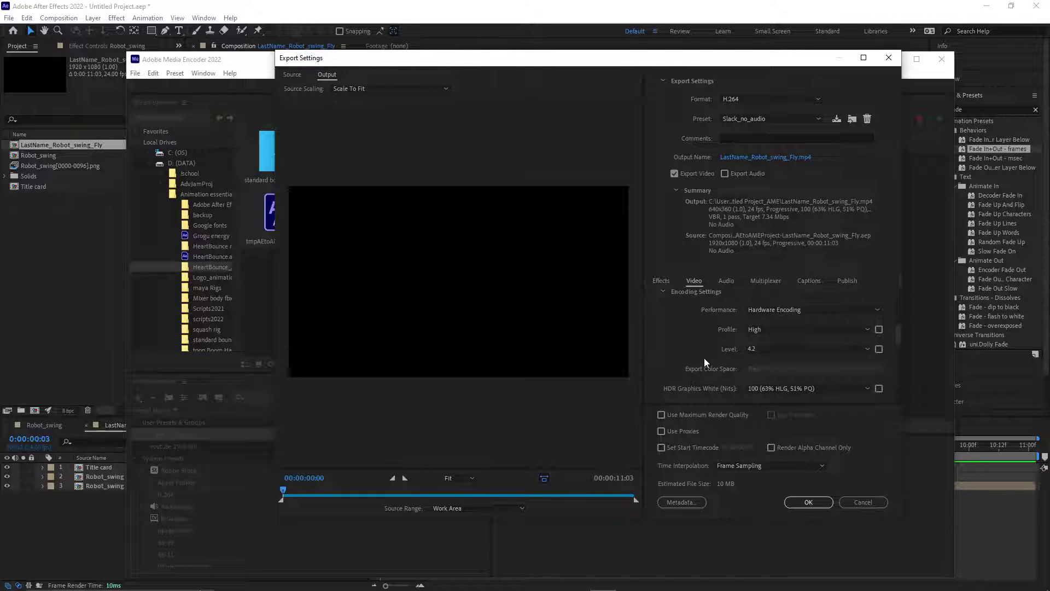
pyautogui.scroll(-4, 704, 357)
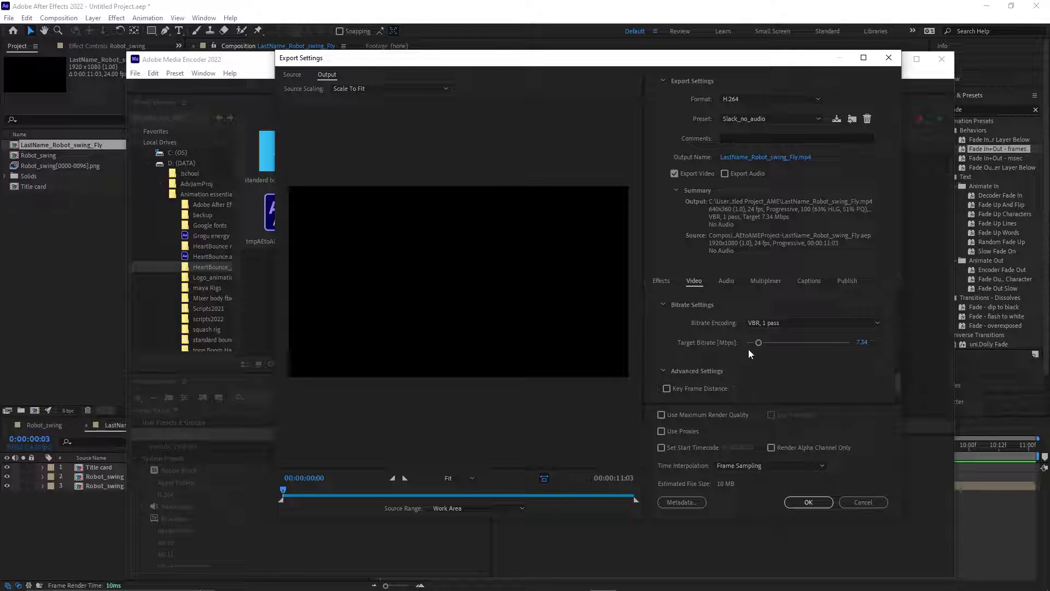
pyautogui.scroll(-2, 722, 356)
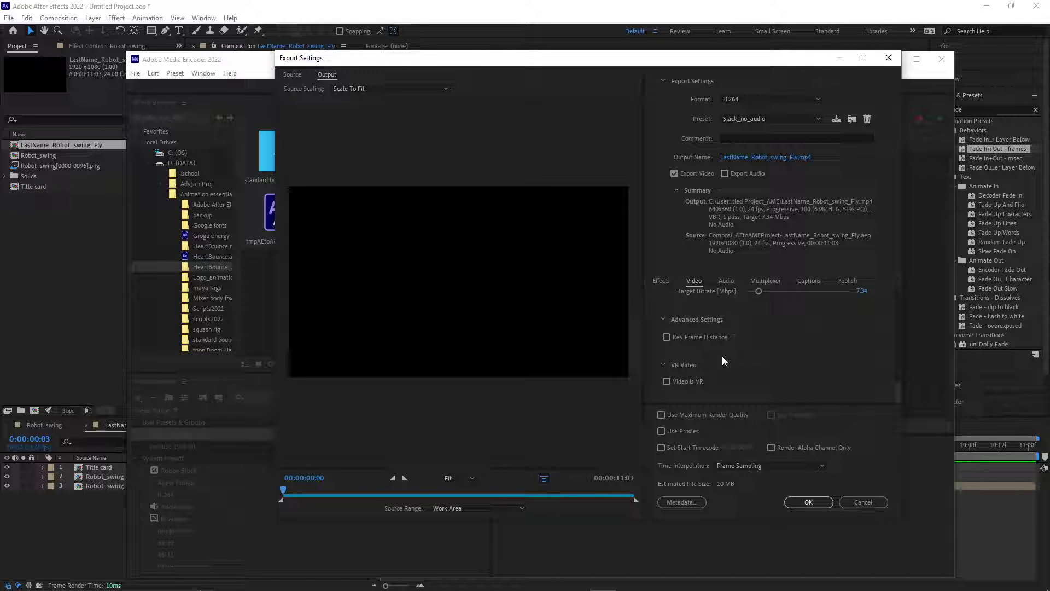
pyautogui.scroll(1, 722, 356)
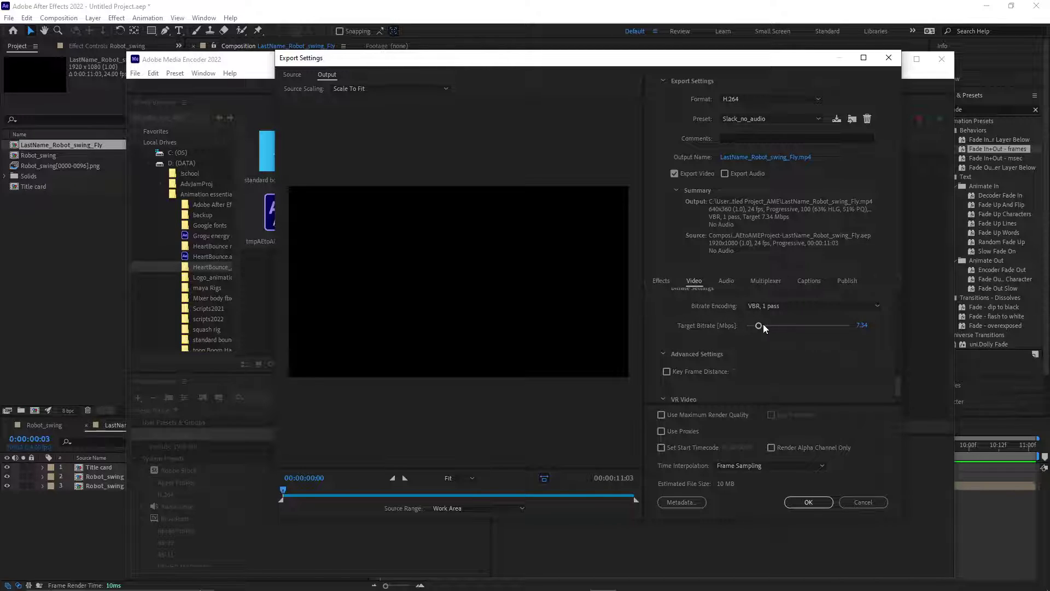
pyautogui.moveTo(762, 325); pyautogui.dragTo(754, 330)
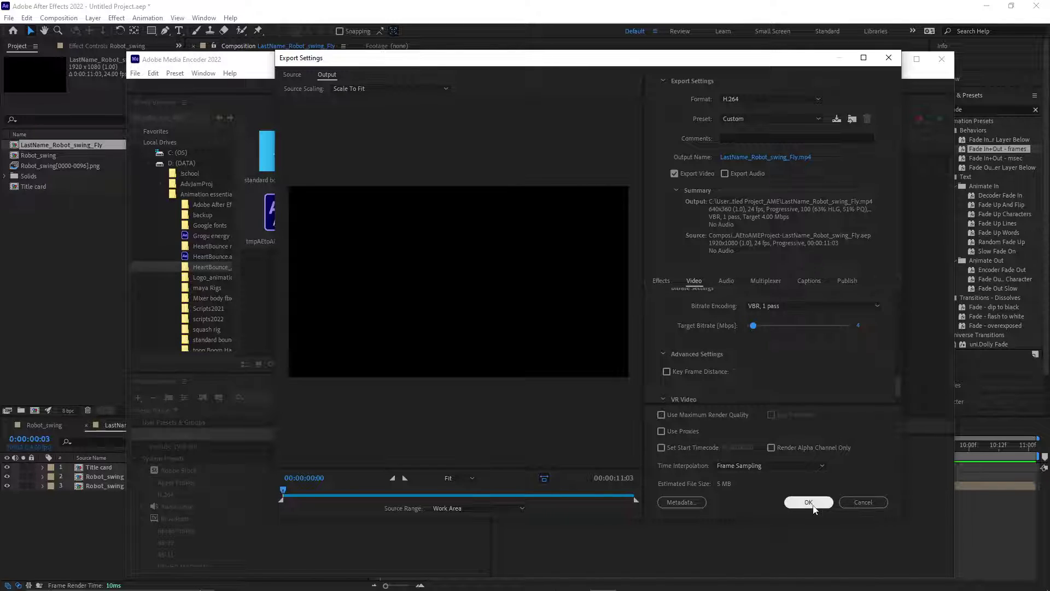
pyautogui.click(808, 501)
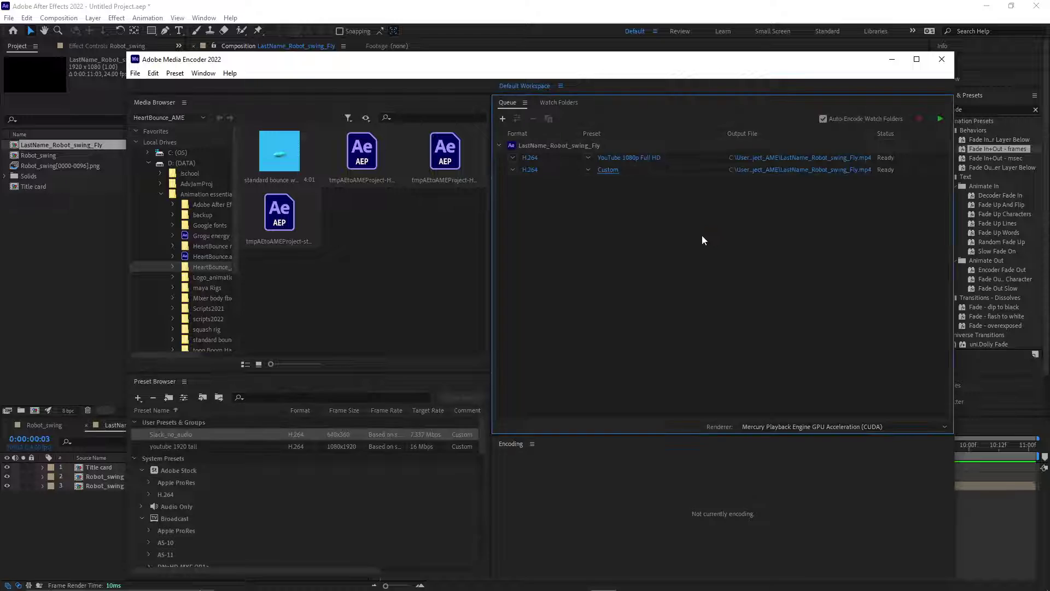
# - Set the YouTube 1080p Full HD output to save as LastName_Robot_swing_Fly.mp4 in D:\Tutoring\185
pyautogui.click(789, 158)
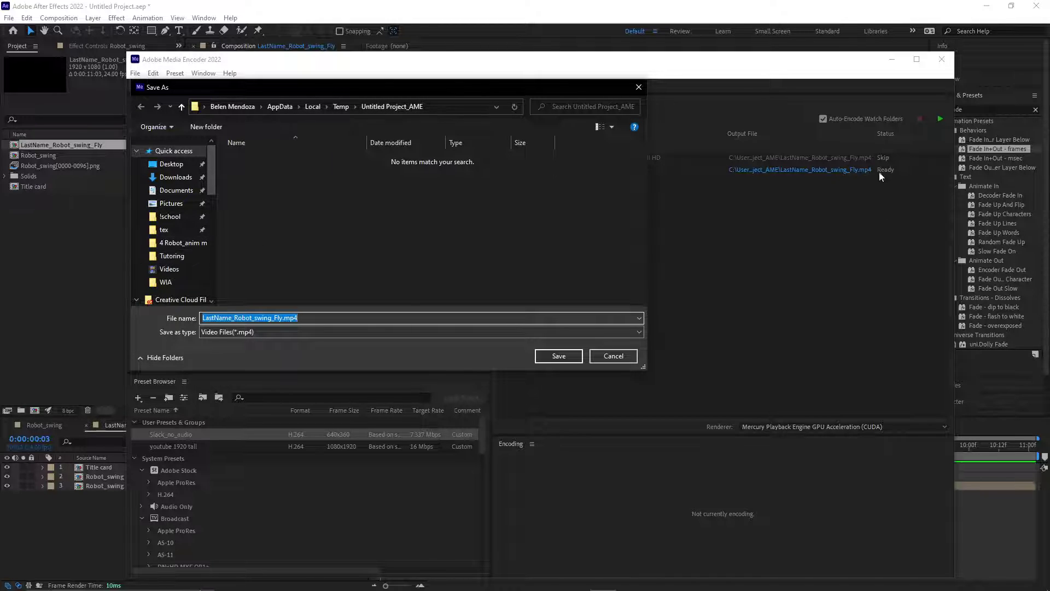
pyautogui.click(174, 256)
pyautogui.doubleClick(257, 171)
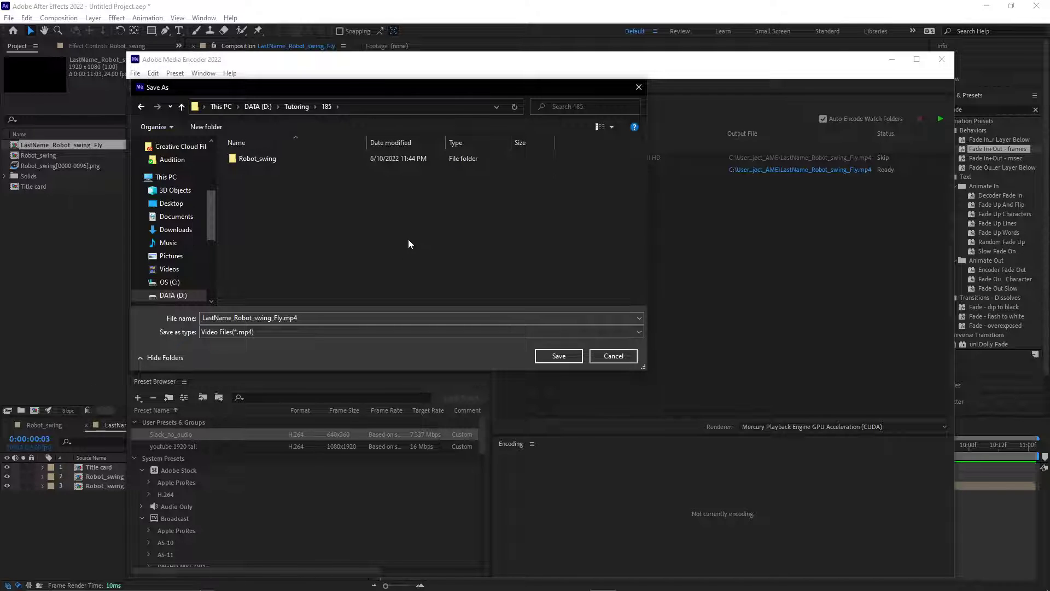
pyautogui.click(558, 356)
# - Set the Custom preset output to save as LastName_Robot_swing_Fly.mp4 in the Robot_swing folder inside D:\Tutoring\185
pyautogui.click(786, 171)
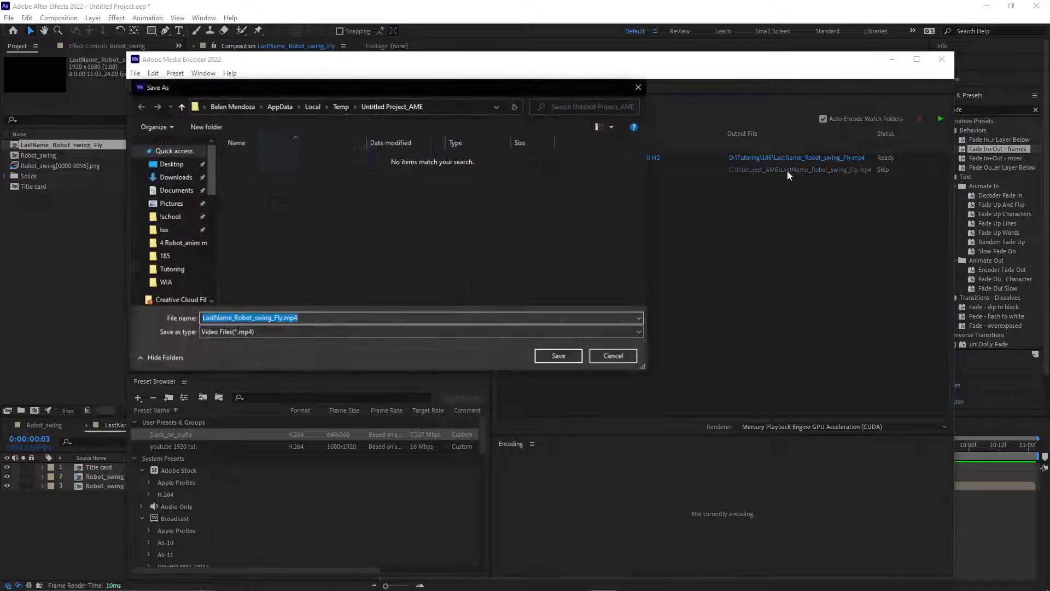
pyautogui.click(172, 268)
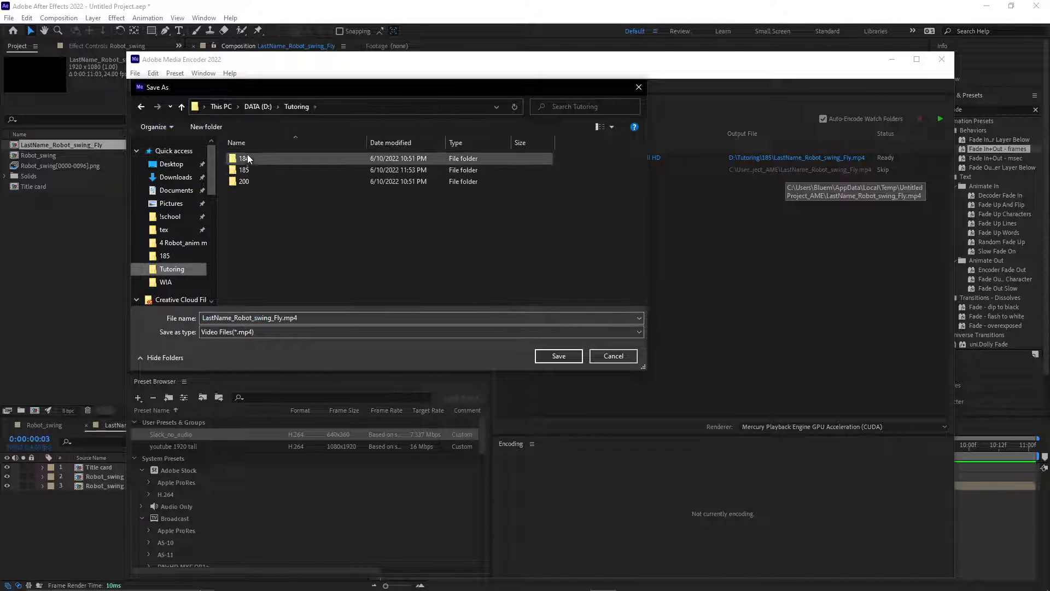
pyautogui.doubleClick(244, 170)
pyautogui.doubleClick(251, 160)
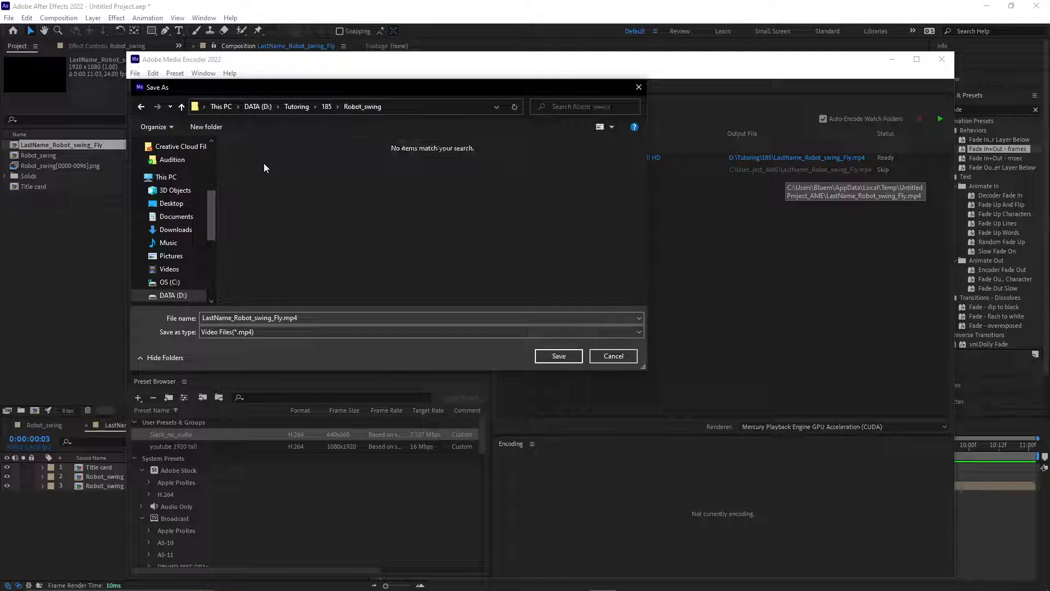
pyautogui.click(142, 106)
pyautogui.click(558, 355)
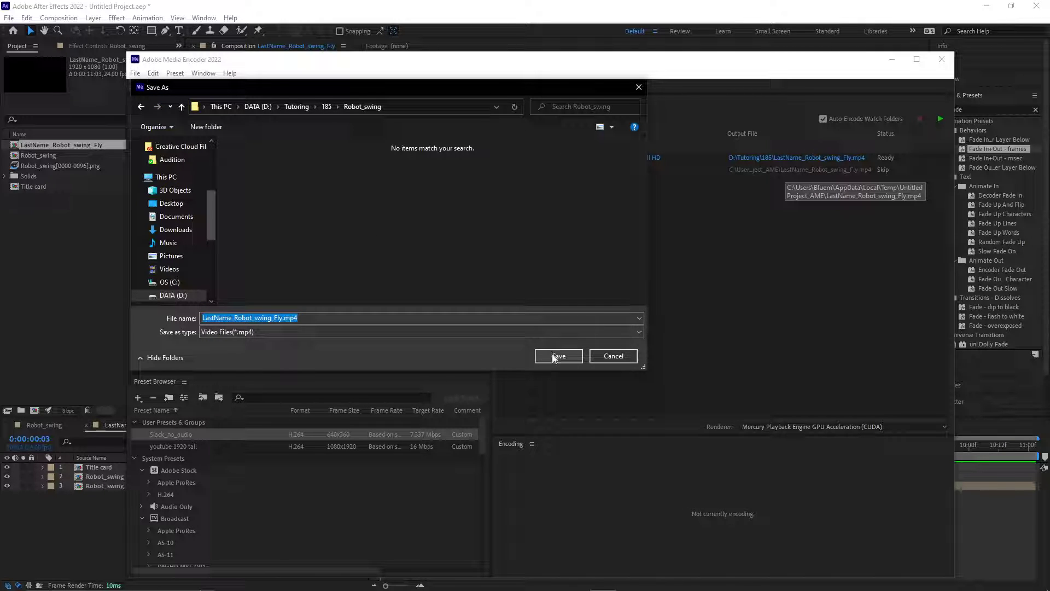
pyautogui.click(553, 355)
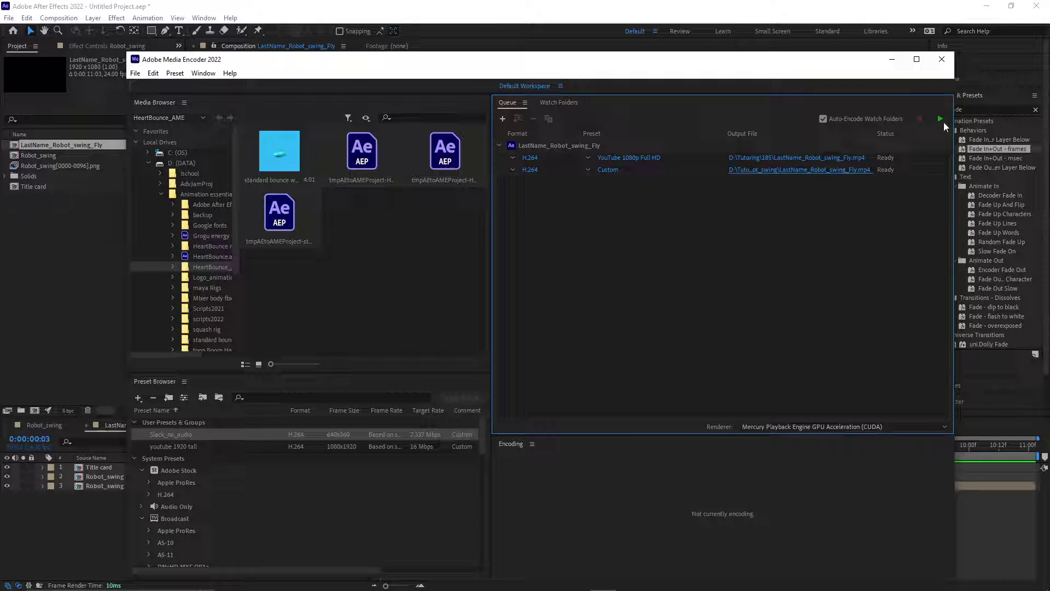